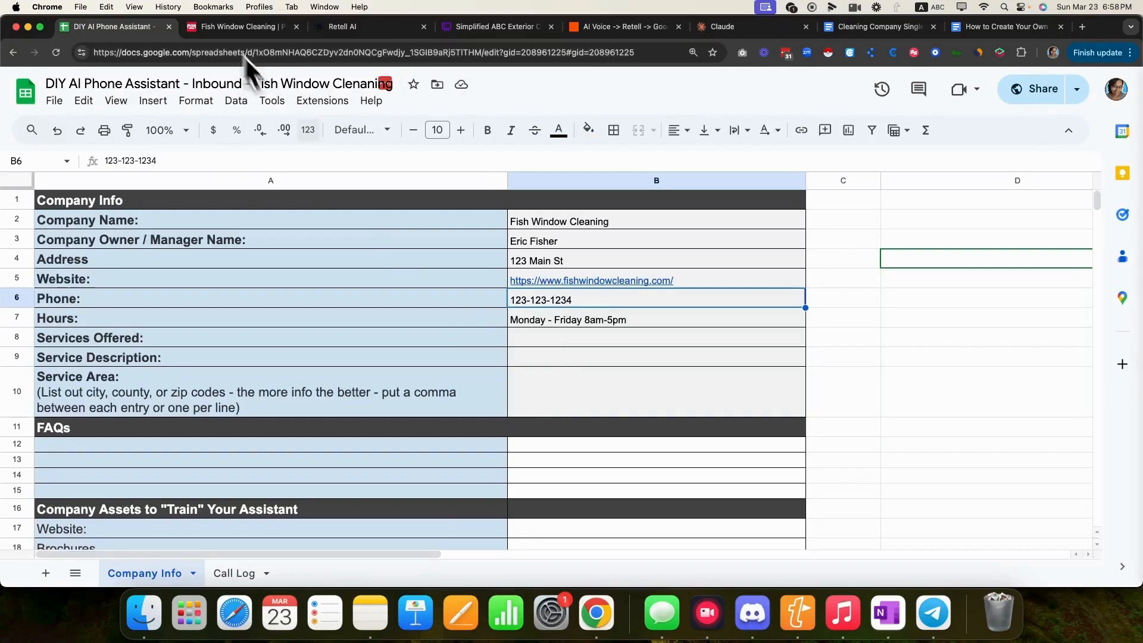
- Using the website's Services menu, enter Residential and Commercial Window Cleaning, Gutter Cleaning, Awning Cleaning as Services Offered
click(527, 341)
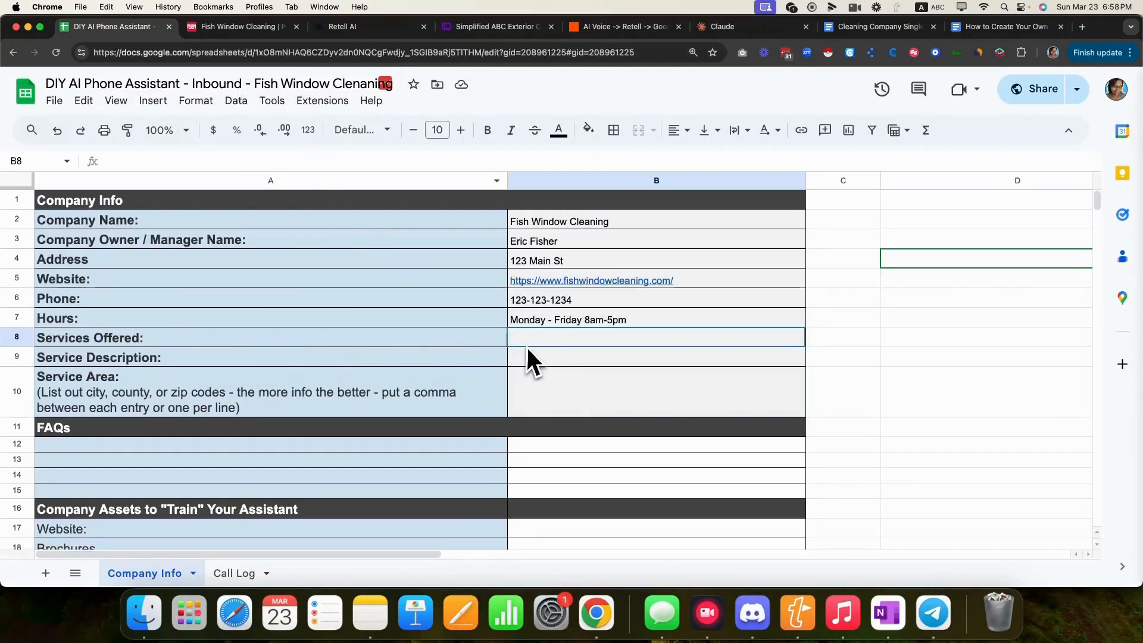
click(232, 26)
mouse_move(191, 128)
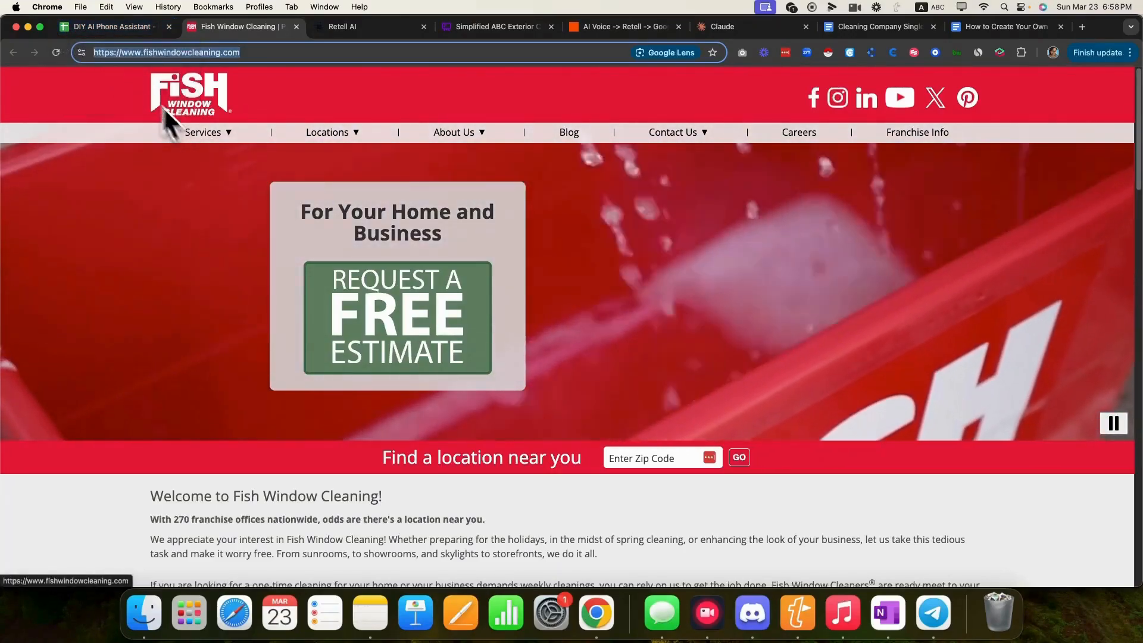
click(117, 29)
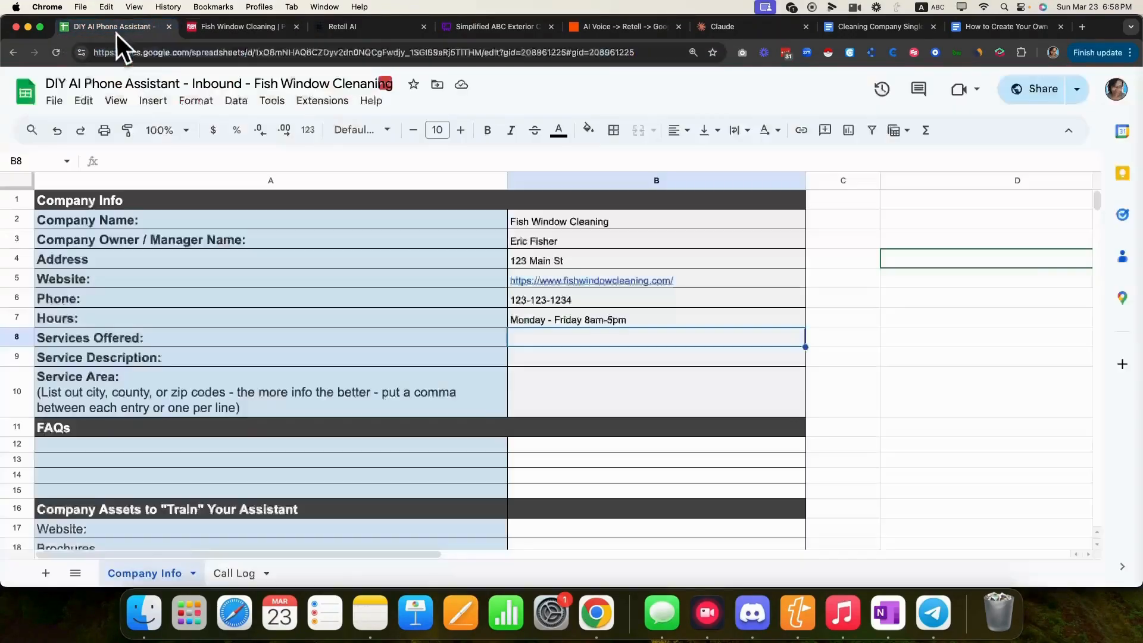
double_click(529, 335)
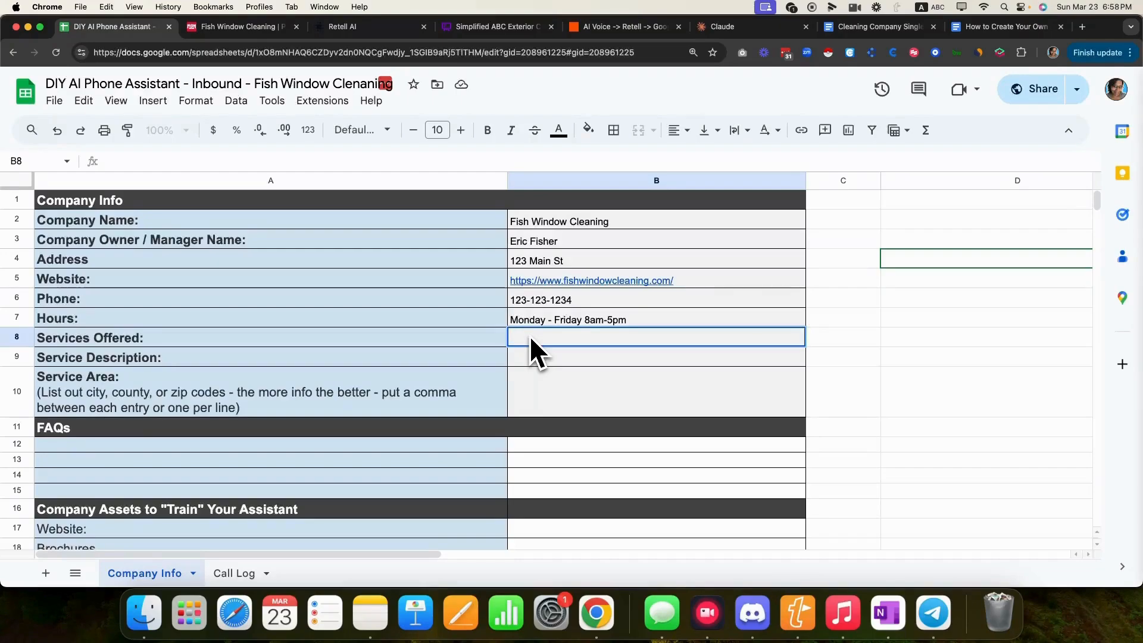
text(Residential and C)
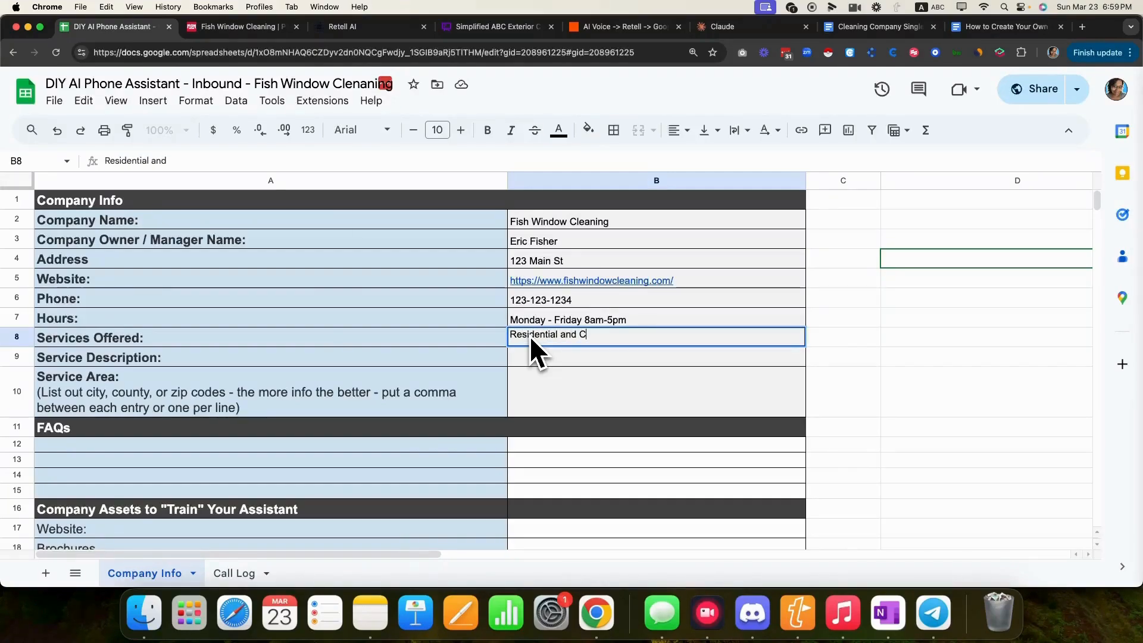
text(ommercial Window cleanin)
key(BackSpace)
key(BackSpace)
key(BackSpace)
key(BackSpace)
key(BackSpace)
key(BackSpace)
key(BackSpace)
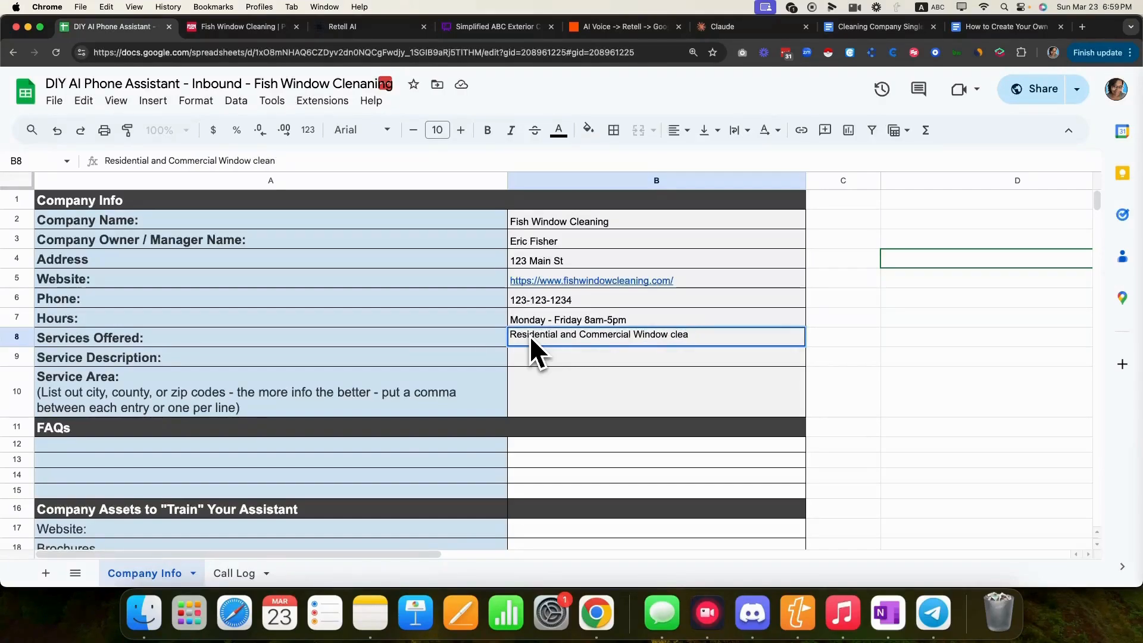
text(Cleaning, Gutter C)
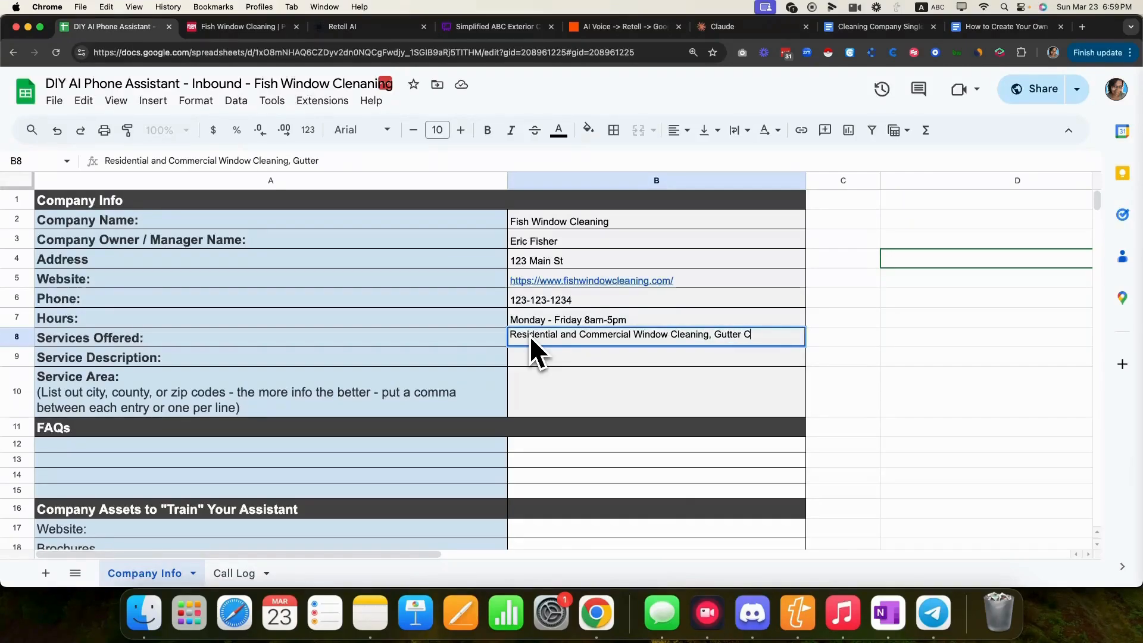
text(leaning, Awning c)
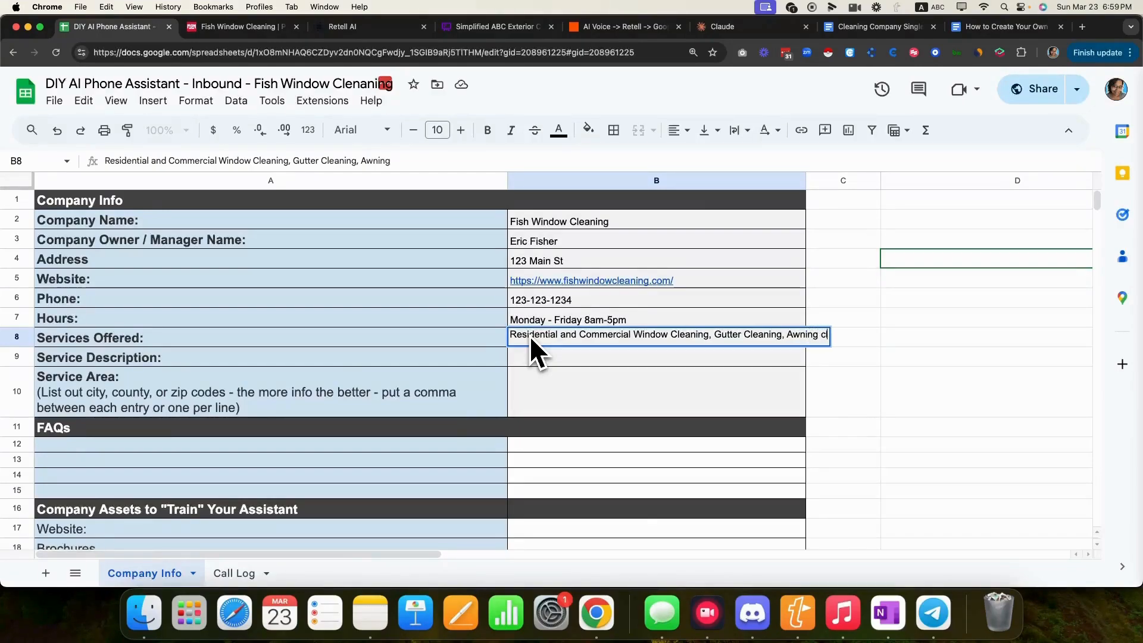
text(leaning)
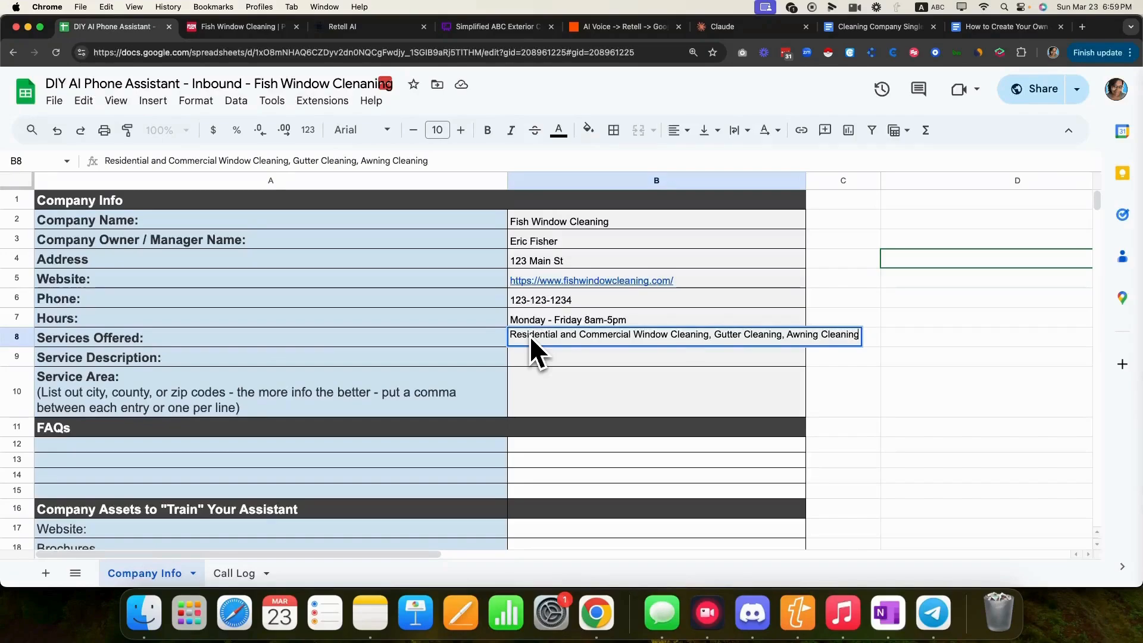
- Recheck the website's services and append Light Fixture Cleaning to the Services Offered entry
click(238, 26)
mouse_move(206, 139)
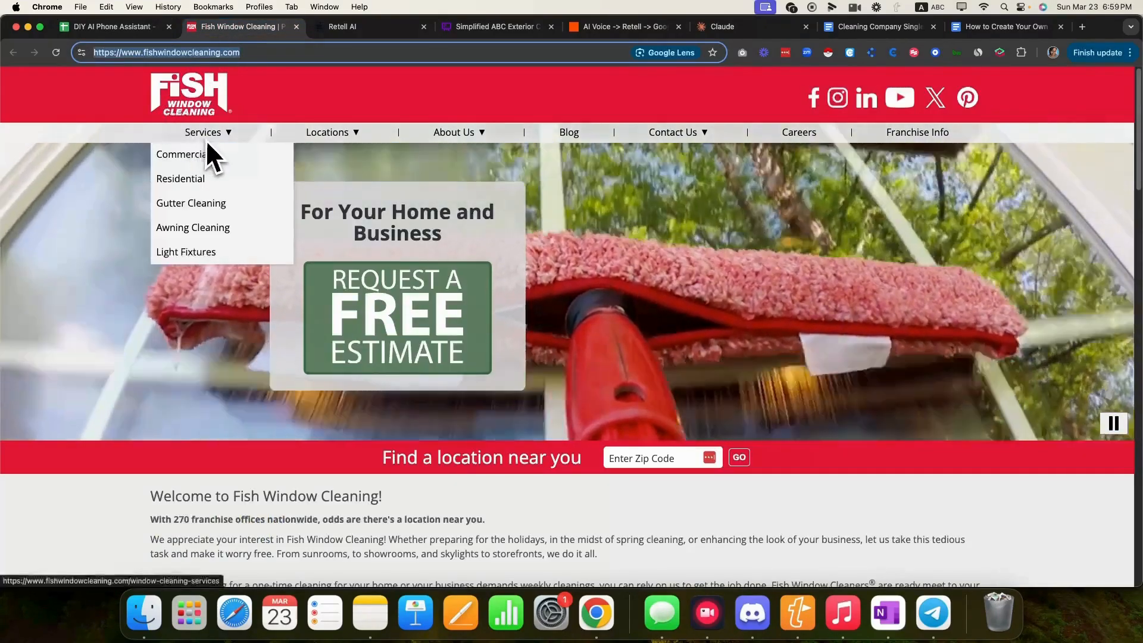
click(93, 27)
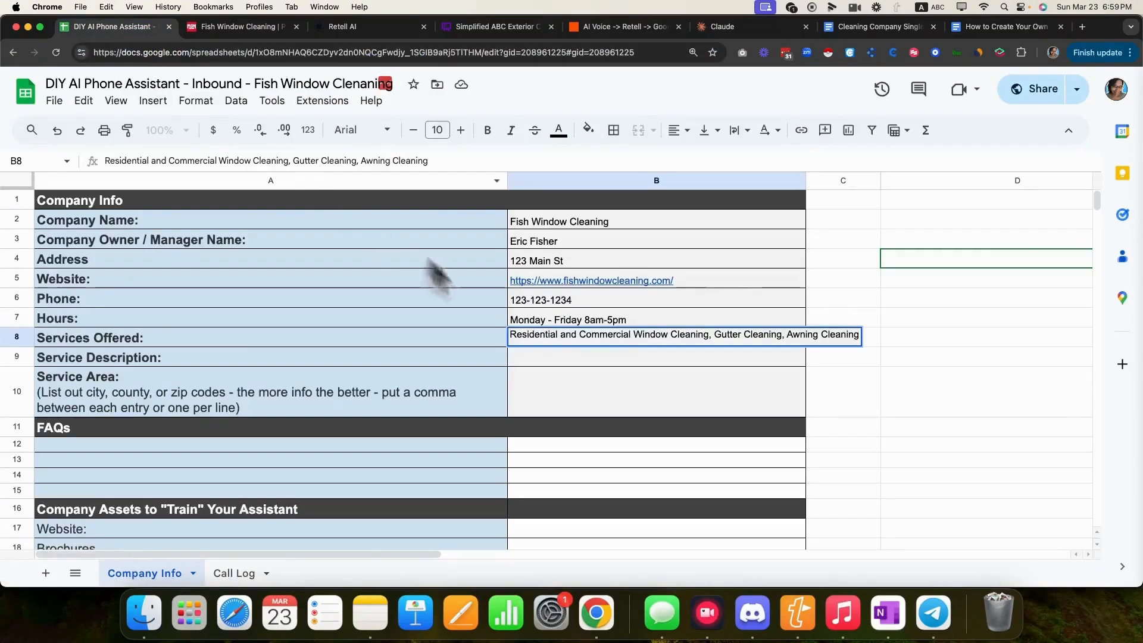
text(, L)
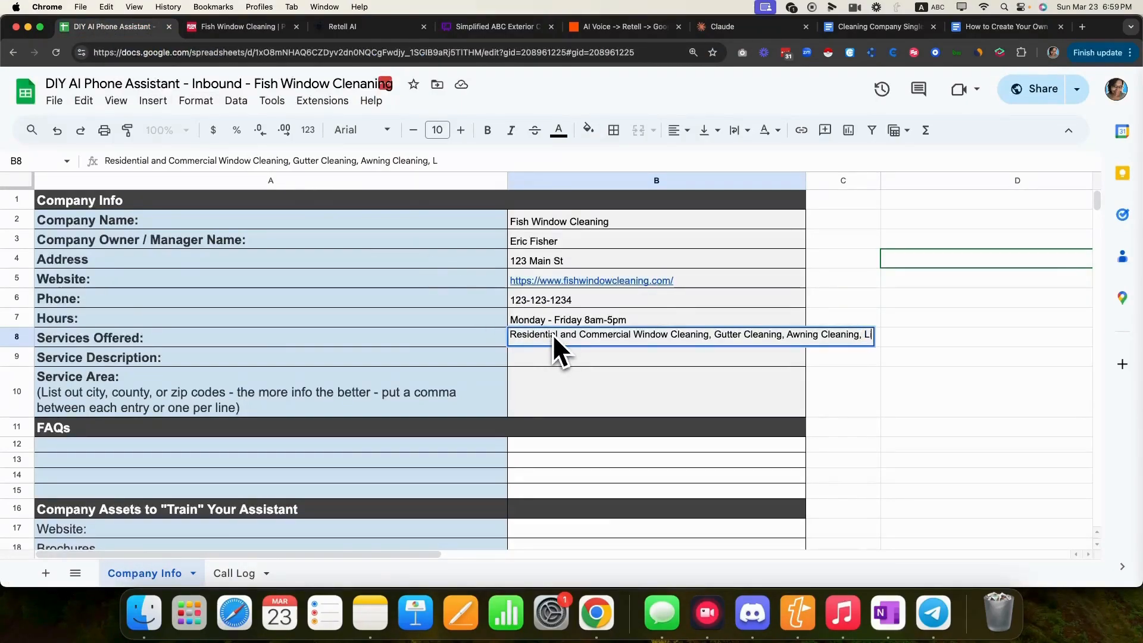
text(ight Fixt)
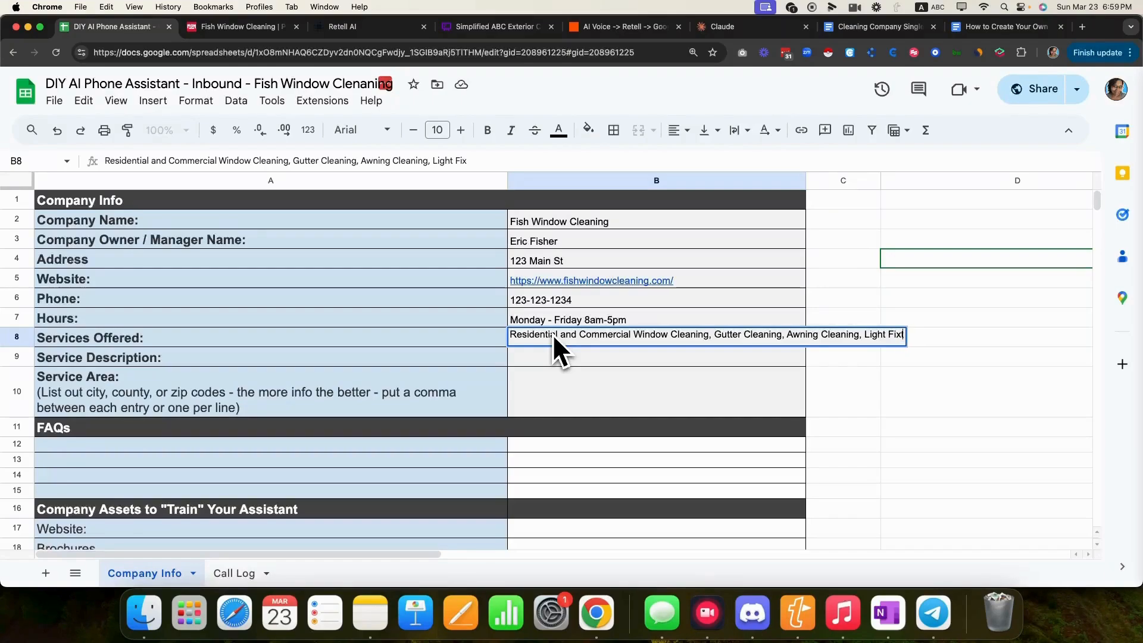
text(ure Cleaning)
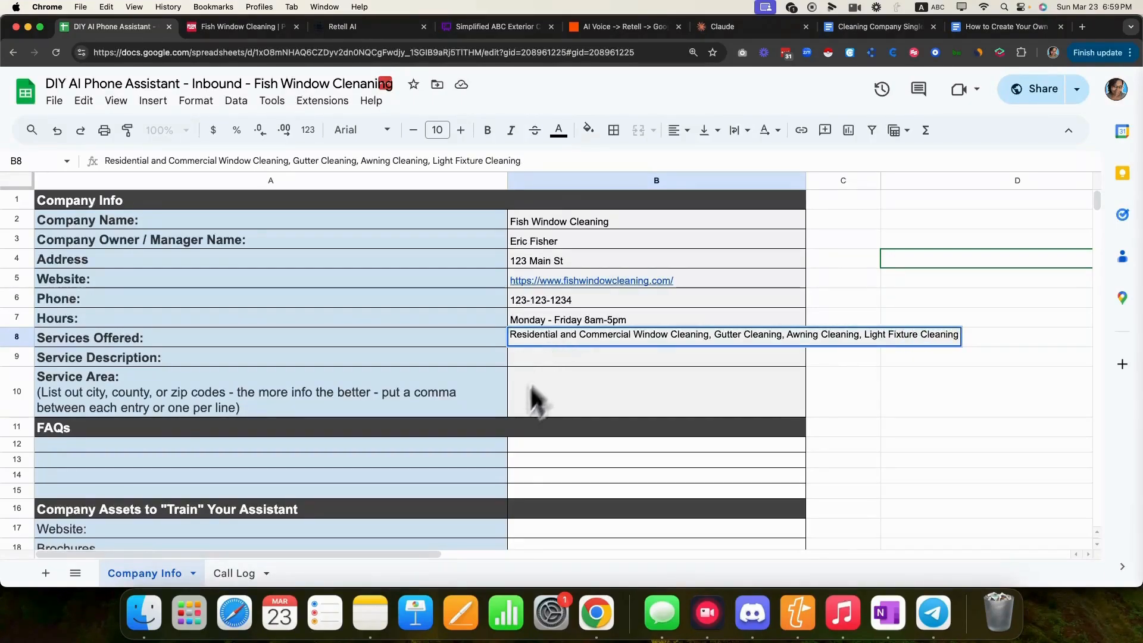
click(532, 390)
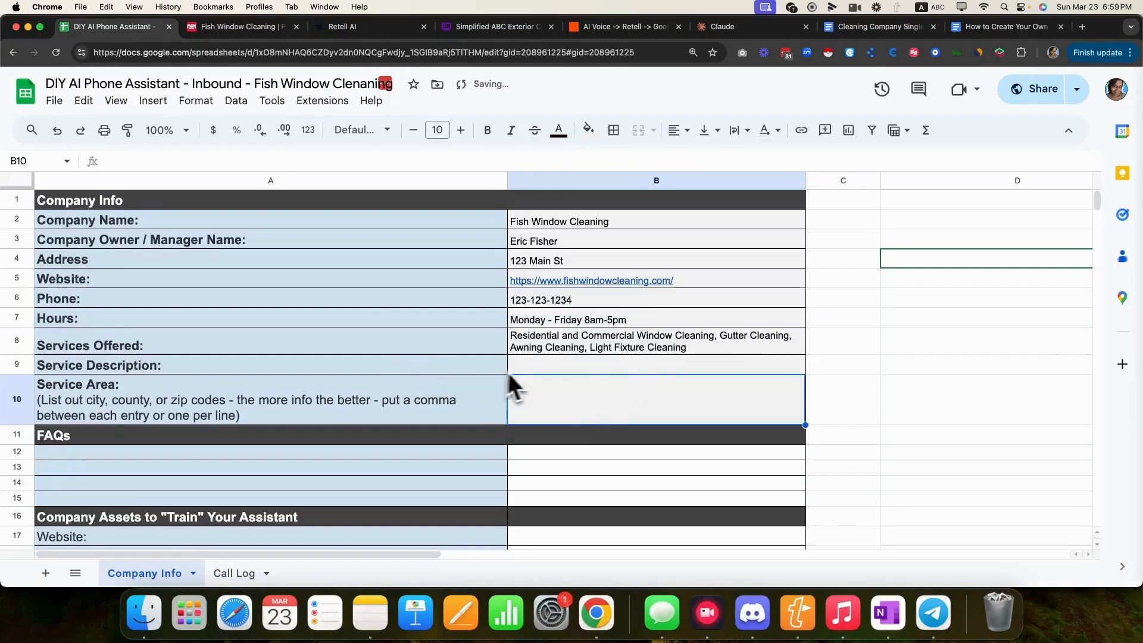
- Open the Residential Window Cleaning page and copy its heading and list of included services
click(233, 26)
mouse_move(219, 138)
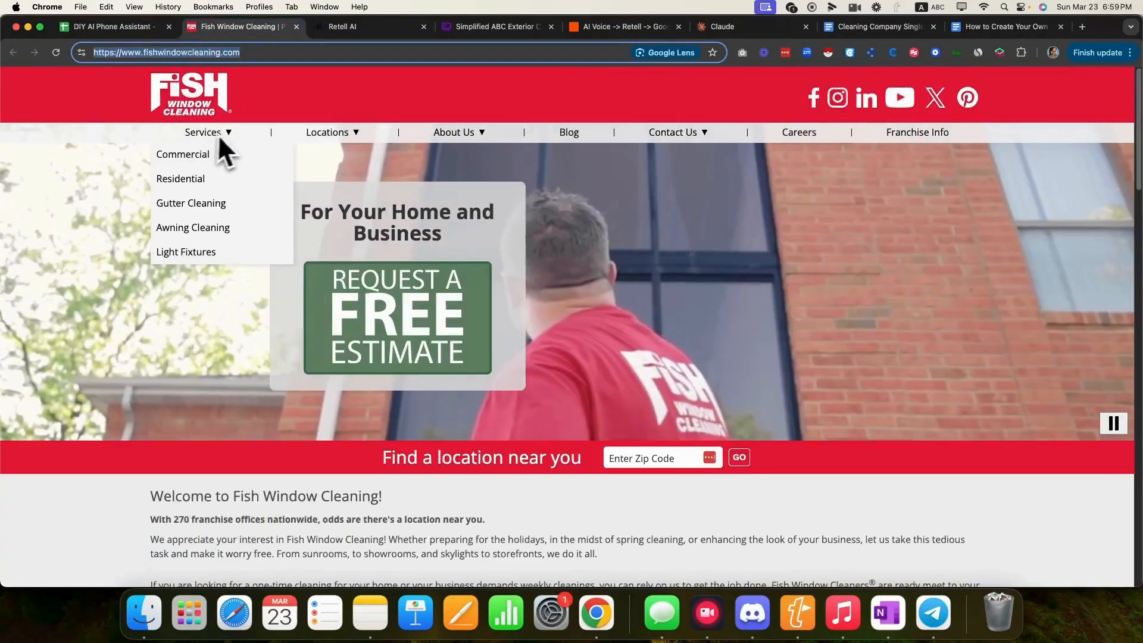
click(219, 181)
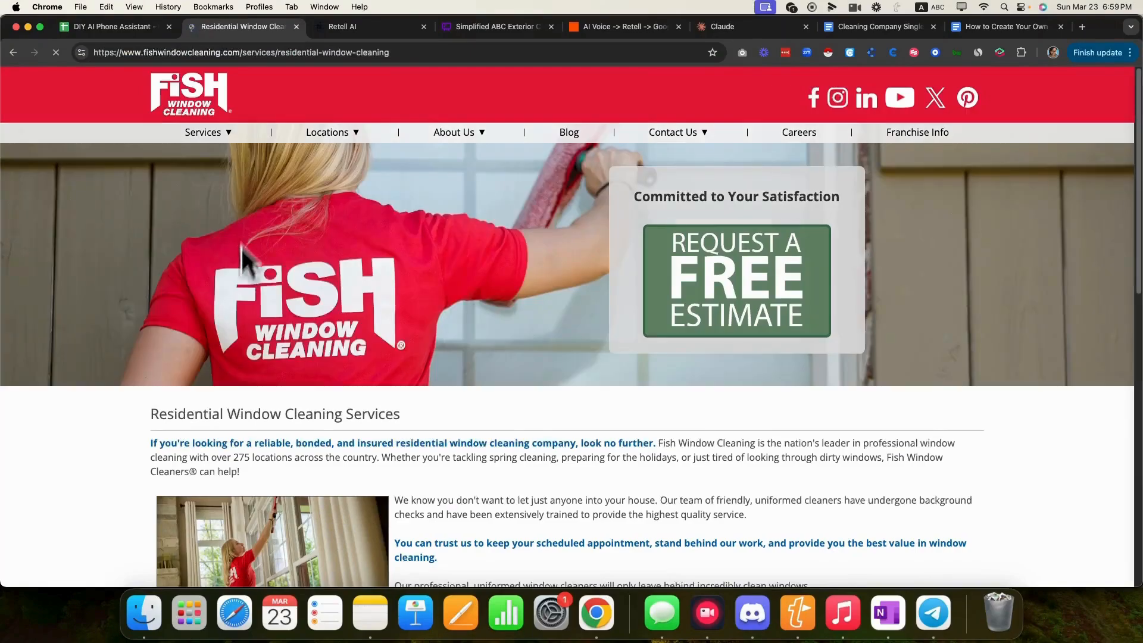
scroll(464, 455, down, 3)
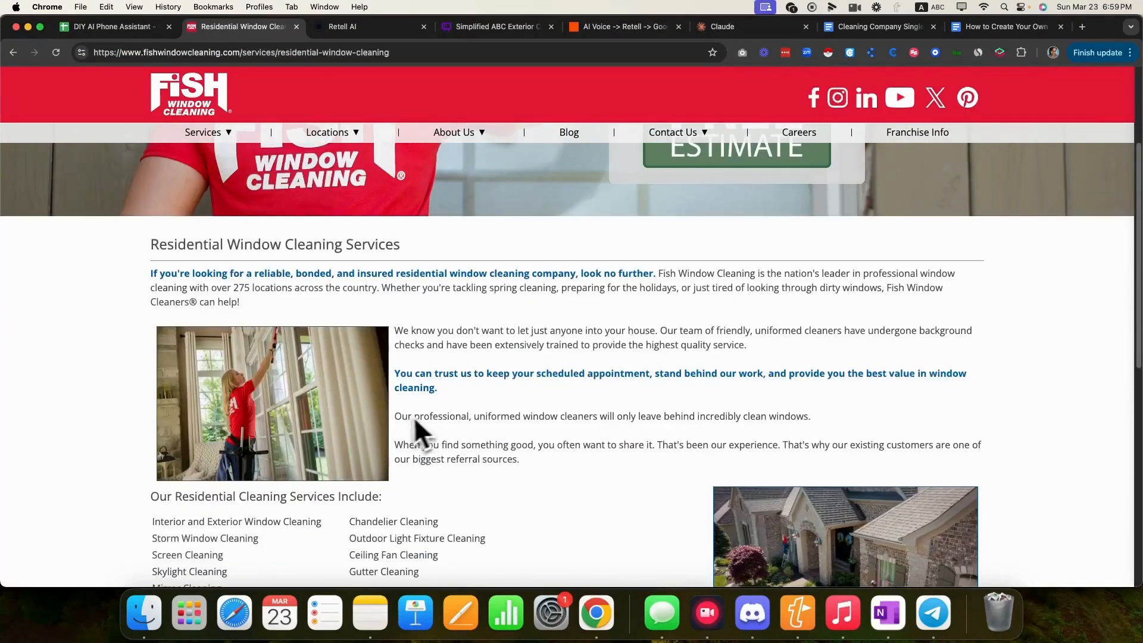
scroll(476, 410, down, 5)
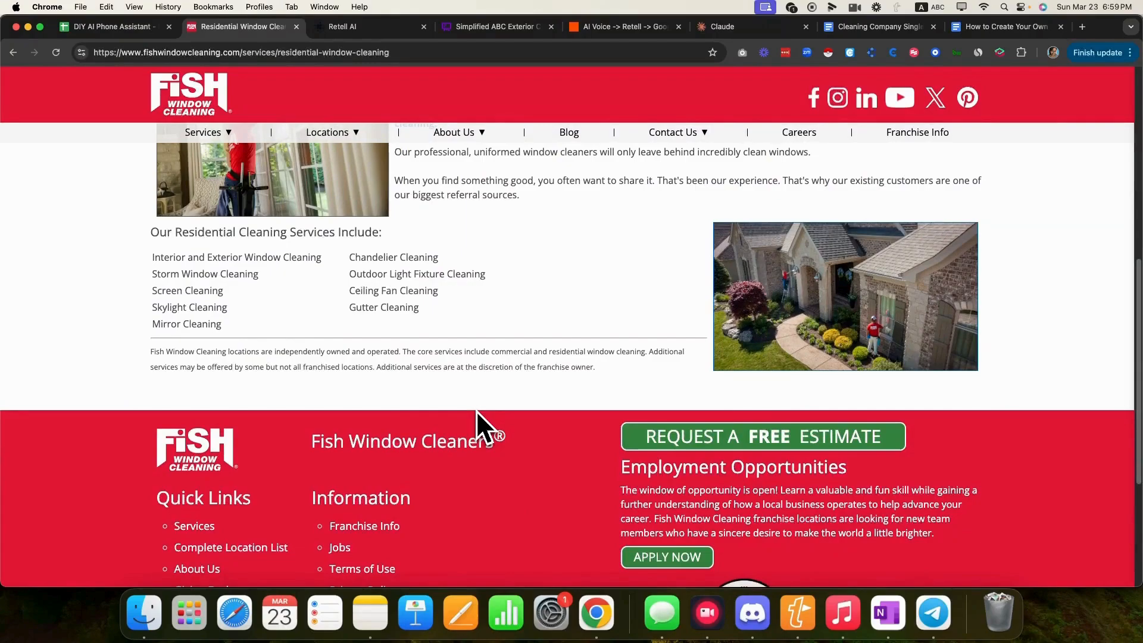
scroll(470, 417, up, 1)
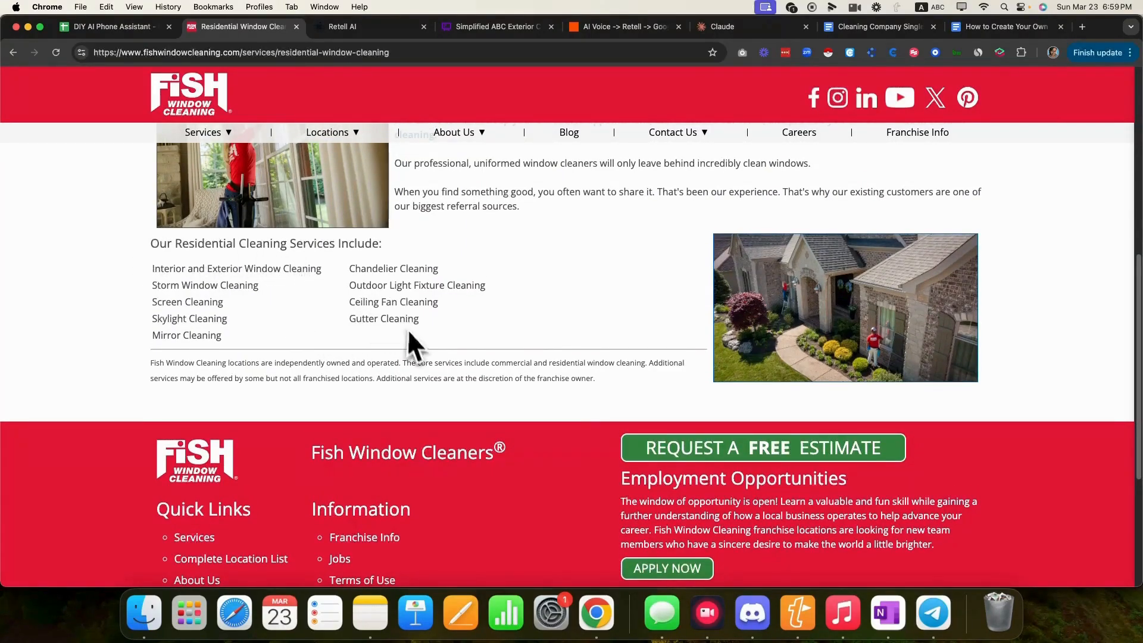
drag(247, 346, 128, 256)
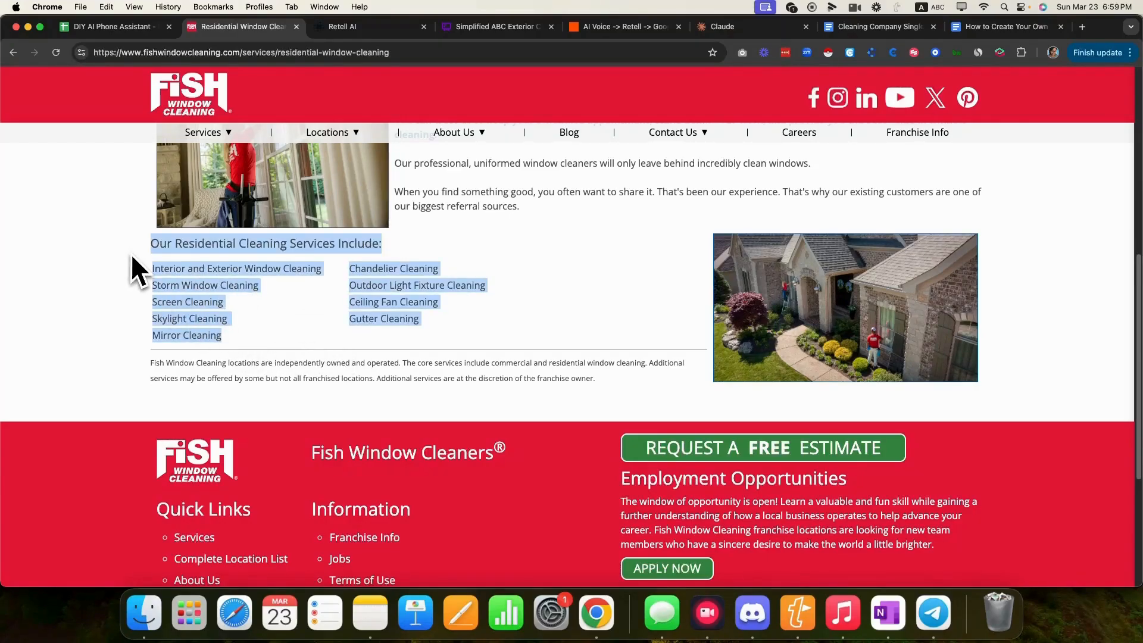
click(128, 26)
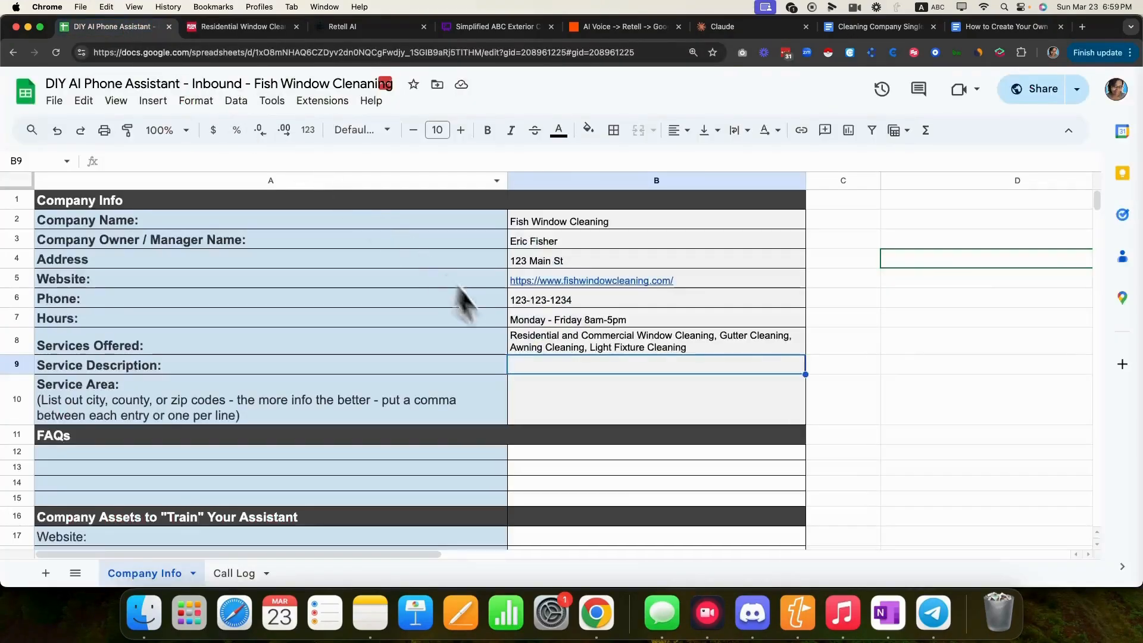
- Paste the residential services list into Service Description with a bold 'Our Residential Cleaning Services Include:' heading
double_click(527, 372)
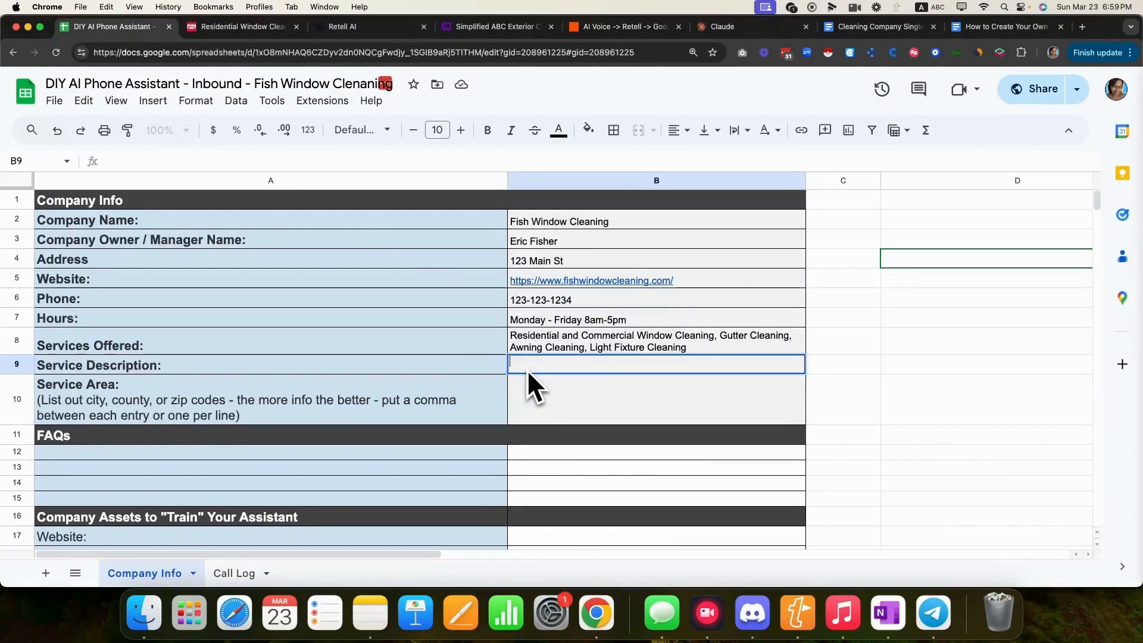
text(Our Residential Cleaning Services Include: Interior and Exterior Window Cleaning	Chandelier Cleaning Storm Window Cleaning	Outdoor Light Fixture Cleaning Screen Cleaning	Ceiling Fan Cleaning Skylight Cleaning	Gutter Cleaning Mirror Cleaning)
triple_click(667, 361)
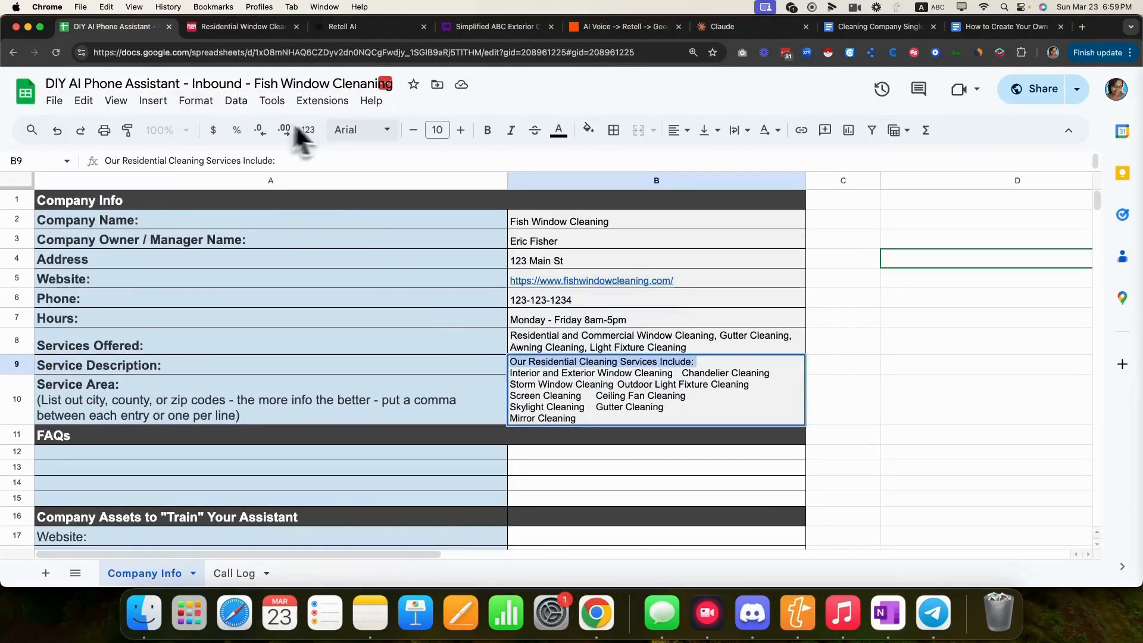
click(487, 130)
click(442, 317)
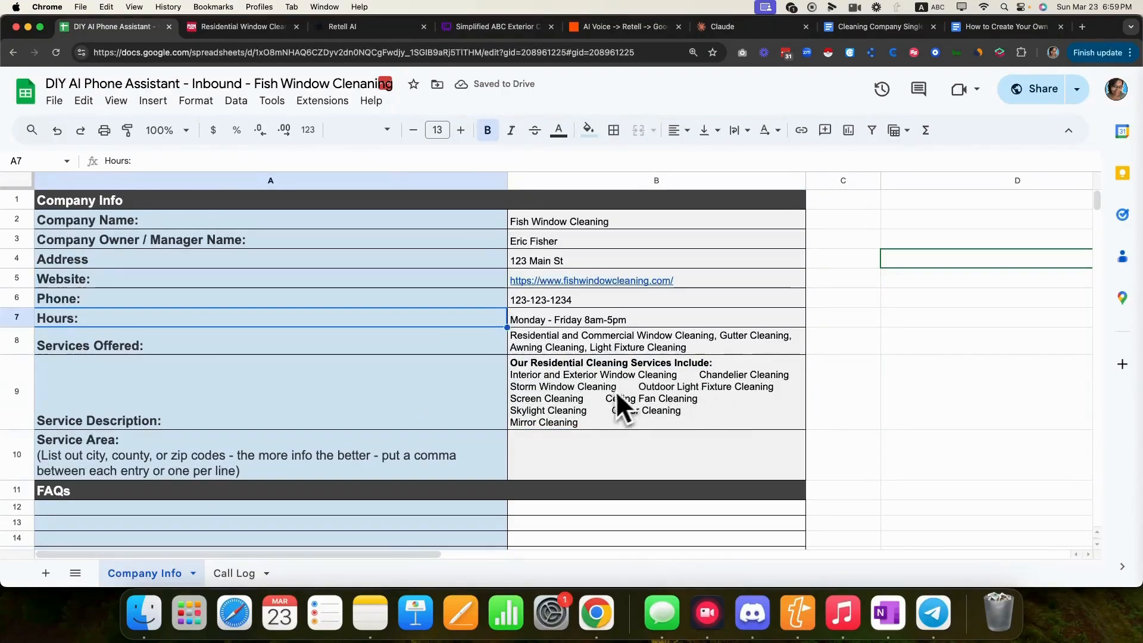
double_click(584, 423)
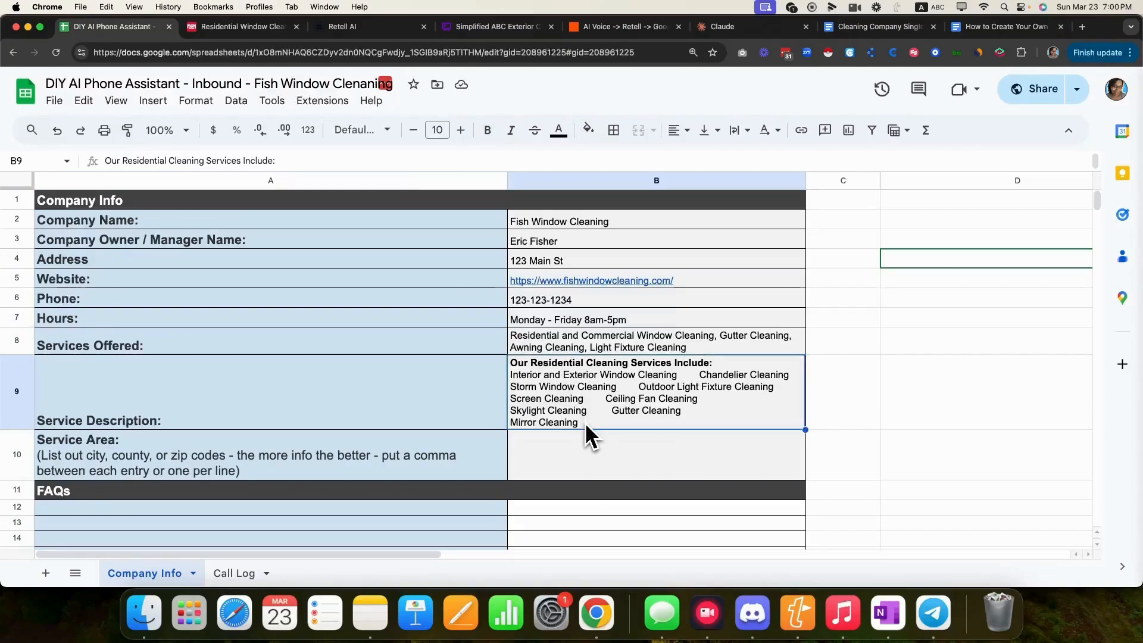
key(shift+Return)
key(shift+Return)
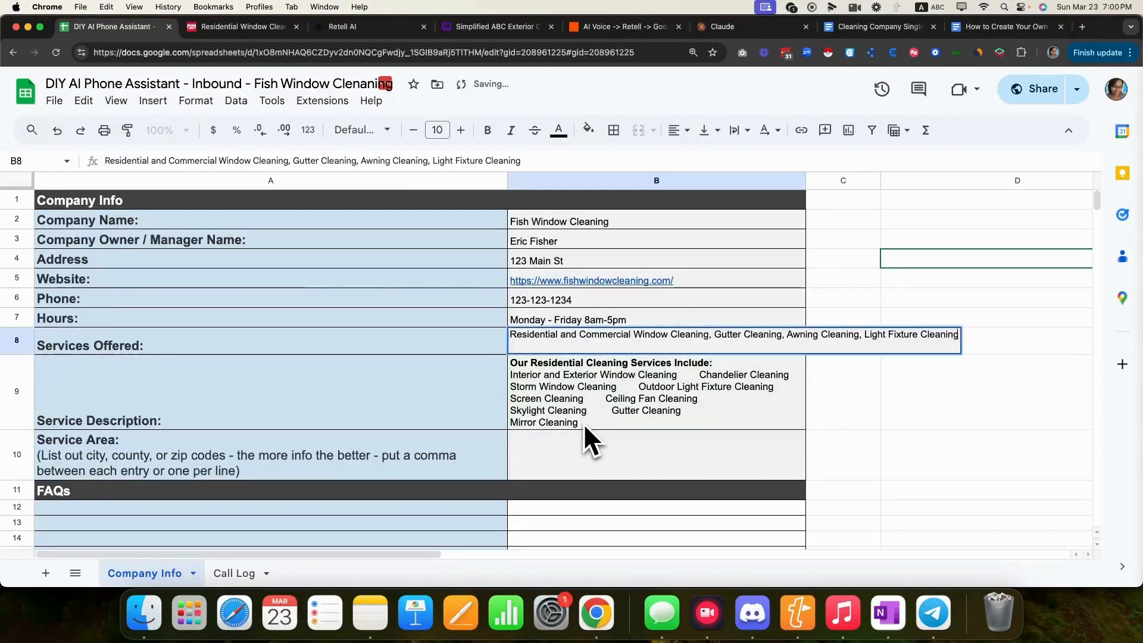
click(633, 407)
double_click(634, 415)
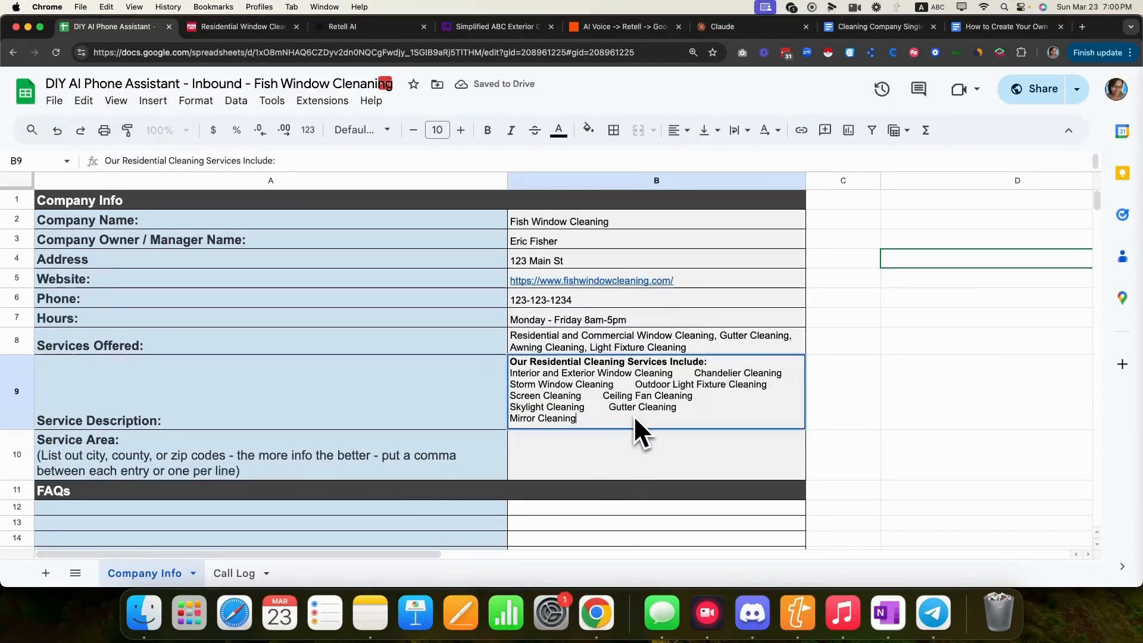
click(194, 26)
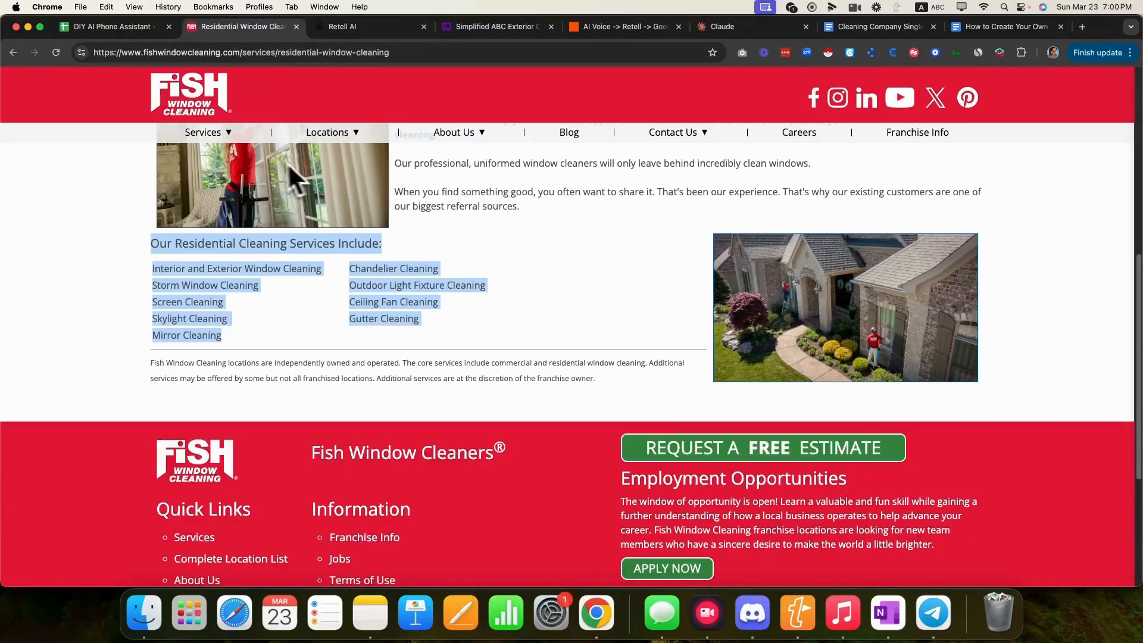
- Read through the website's Gutter Cleaning and Awning Cleaning service pages
mouse_move(234, 151)
click(209, 203)
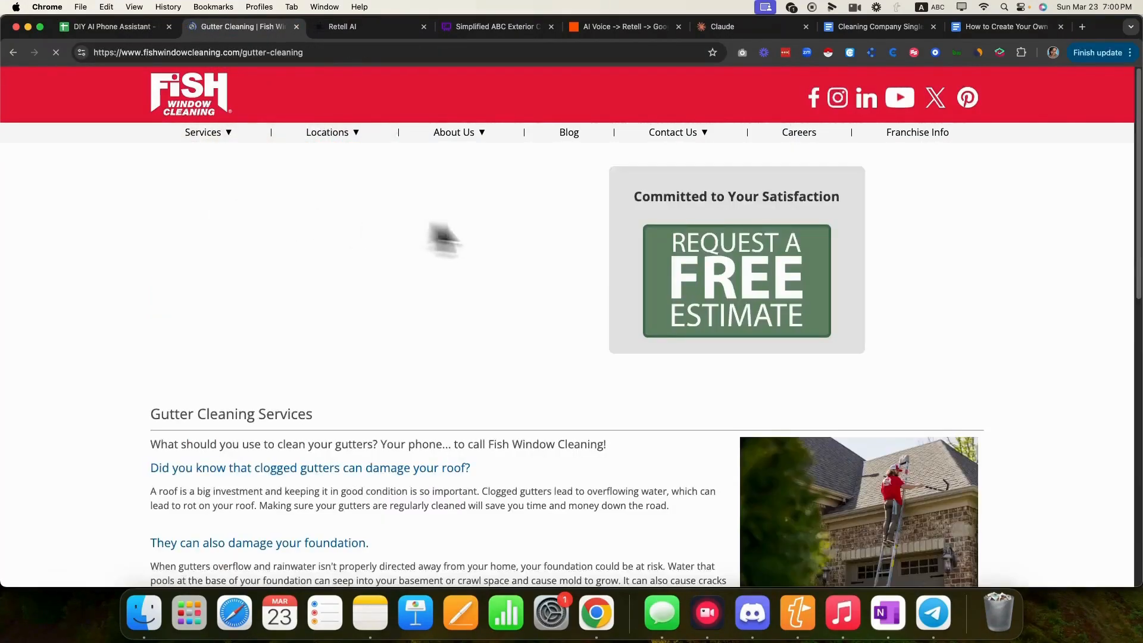
scroll(411, 350, down, 5)
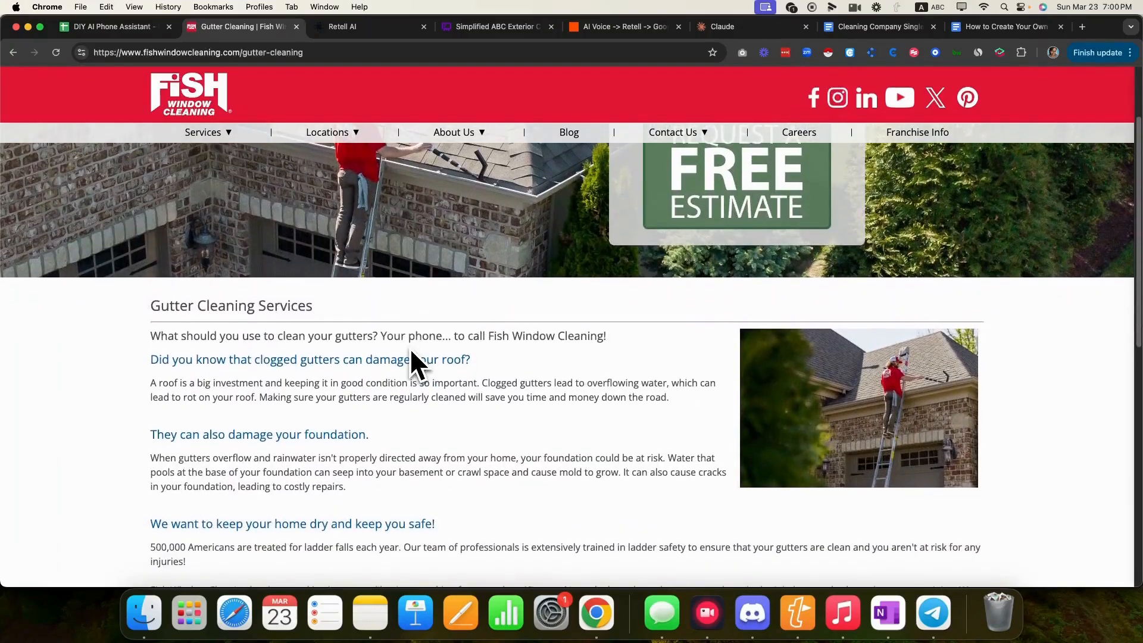
scroll(410, 353, down, 1)
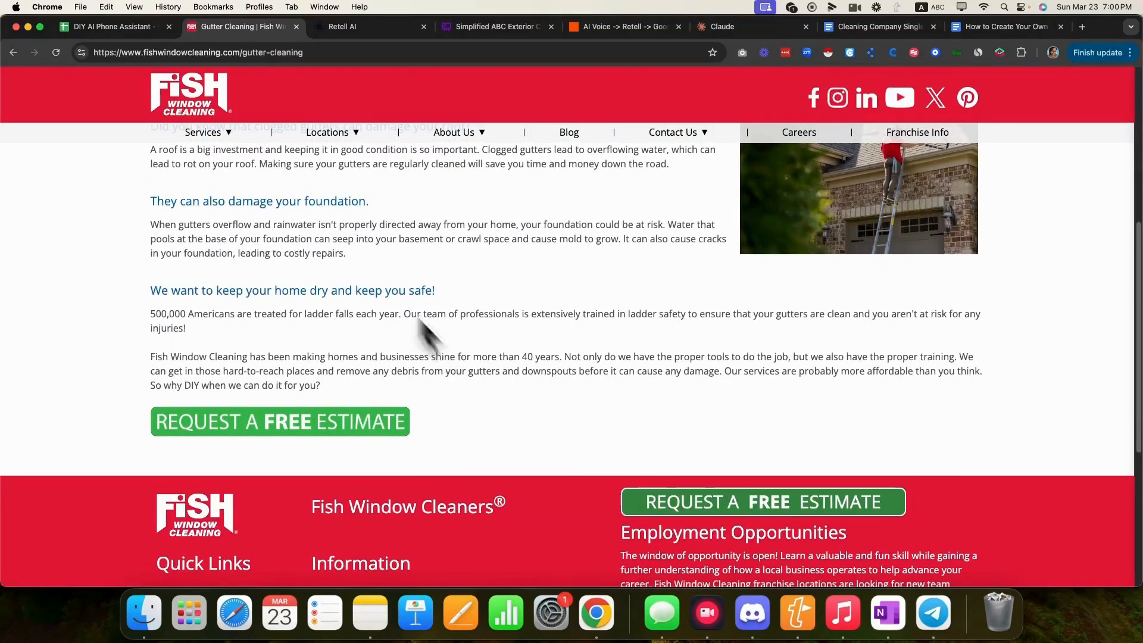
mouse_move(208, 133)
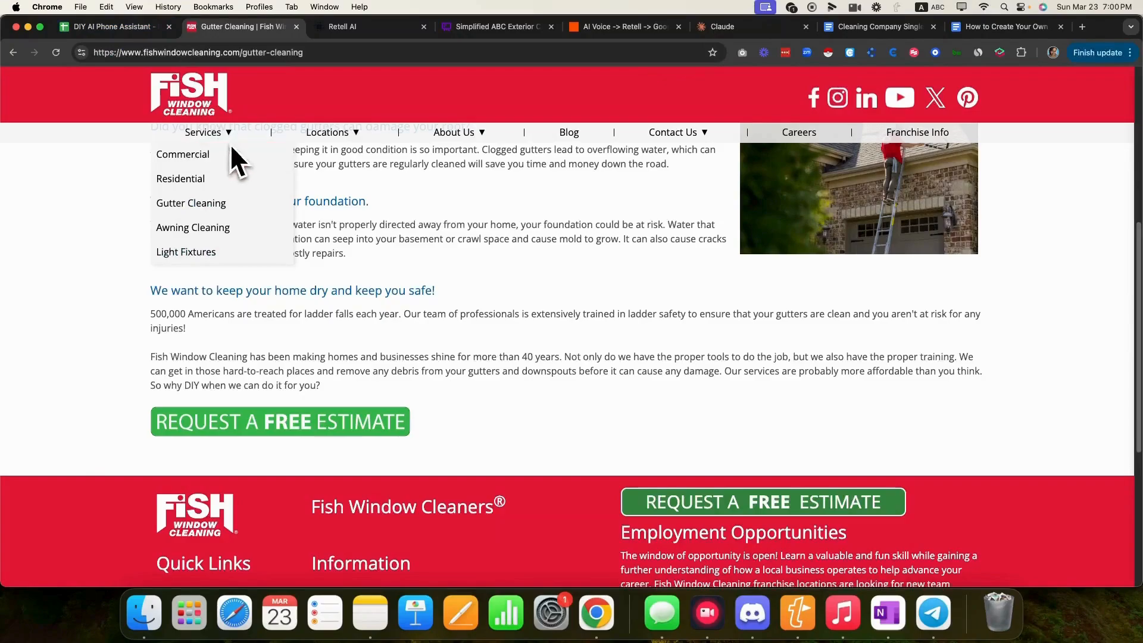
click(212, 225)
scroll(351, 312, down, 5)
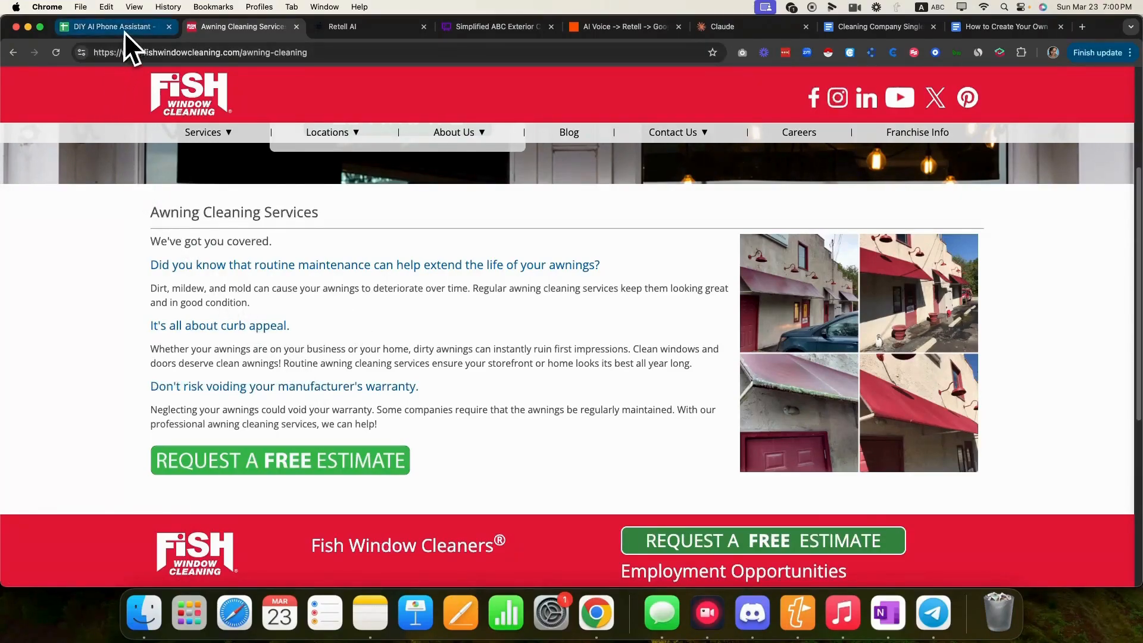
scroll(310, 253, down, 4)
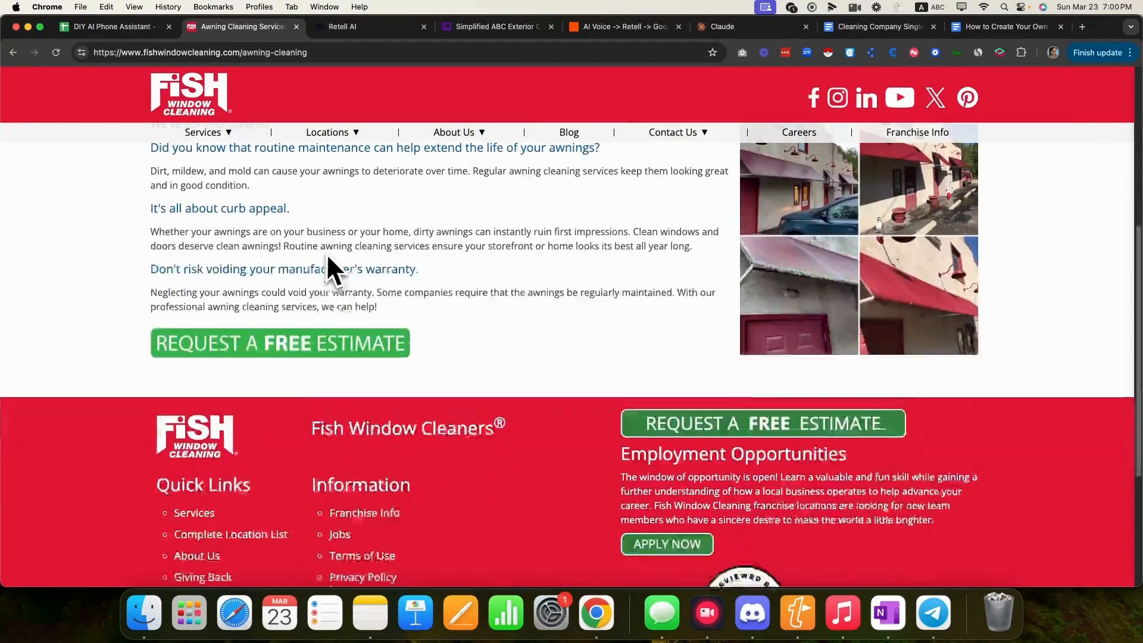
click(131, 28)
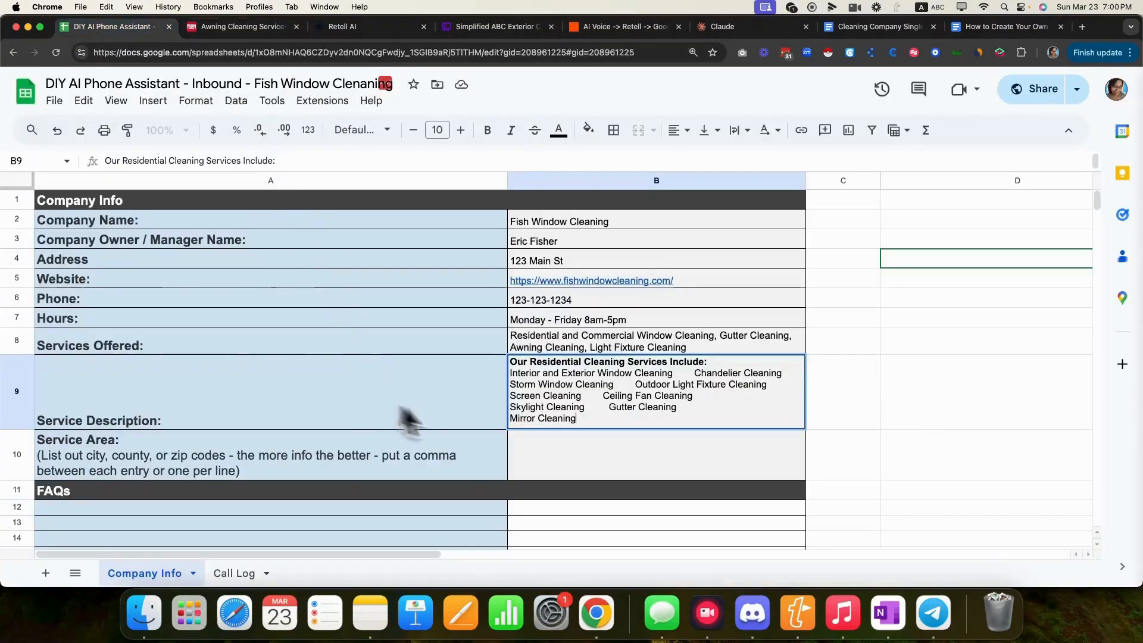
- Enter 'Dallas, Plano, Richardson, McKinney, Frisco, Lewisville, Irving' as the Service Area
click(625, 457)
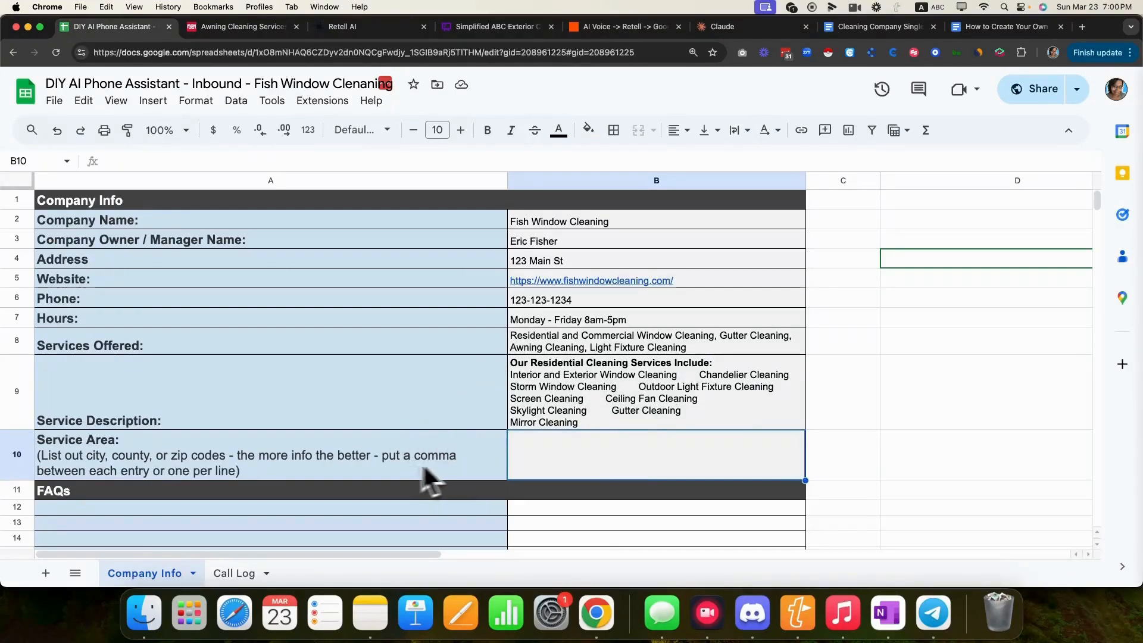
double_click(541, 454)
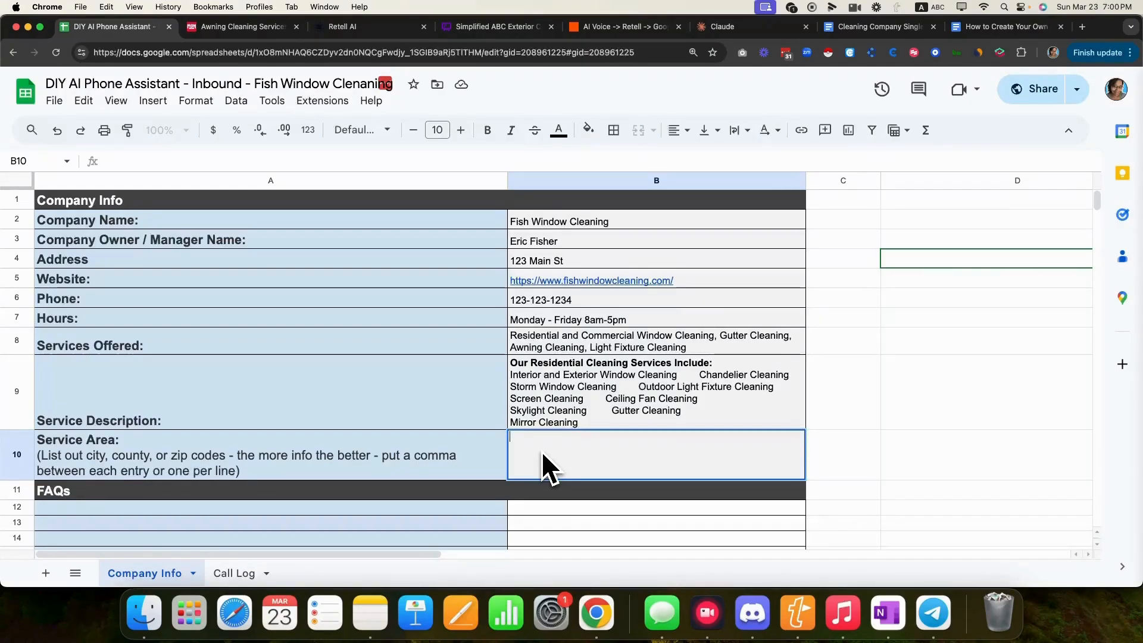
text(Da)
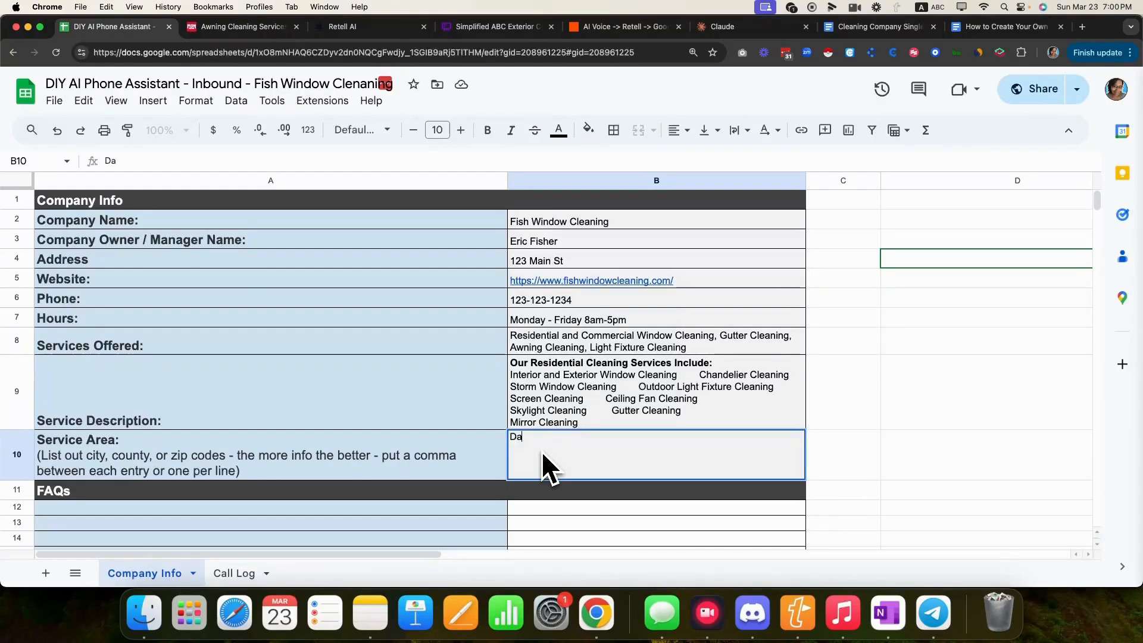
text(llas, Plano, Rich)
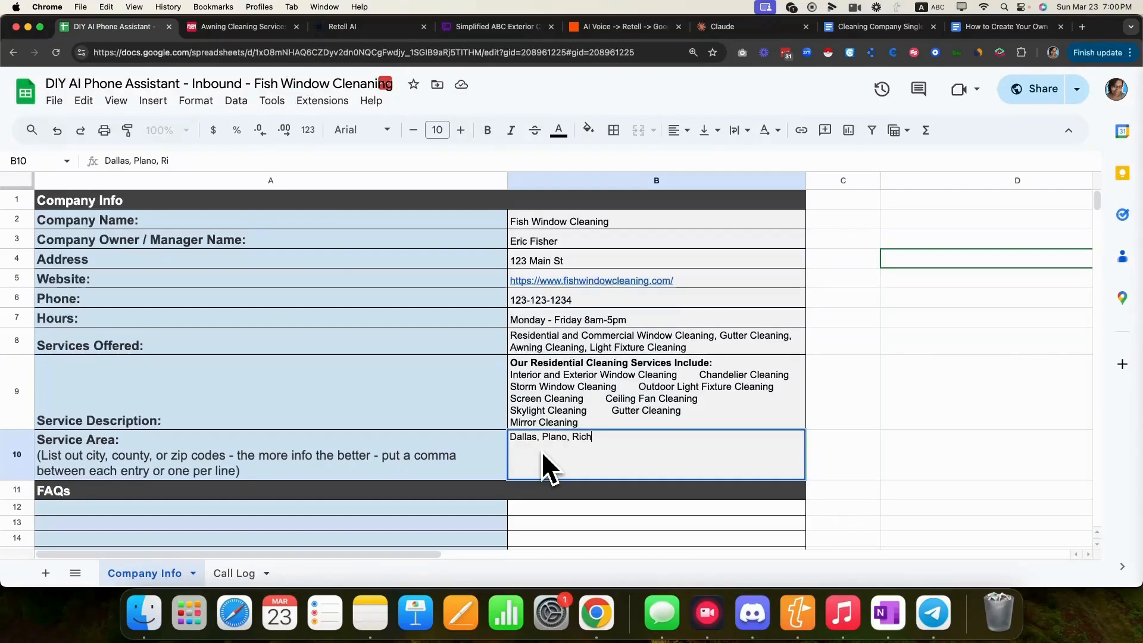
text(ardson, McKinney, Frisco)
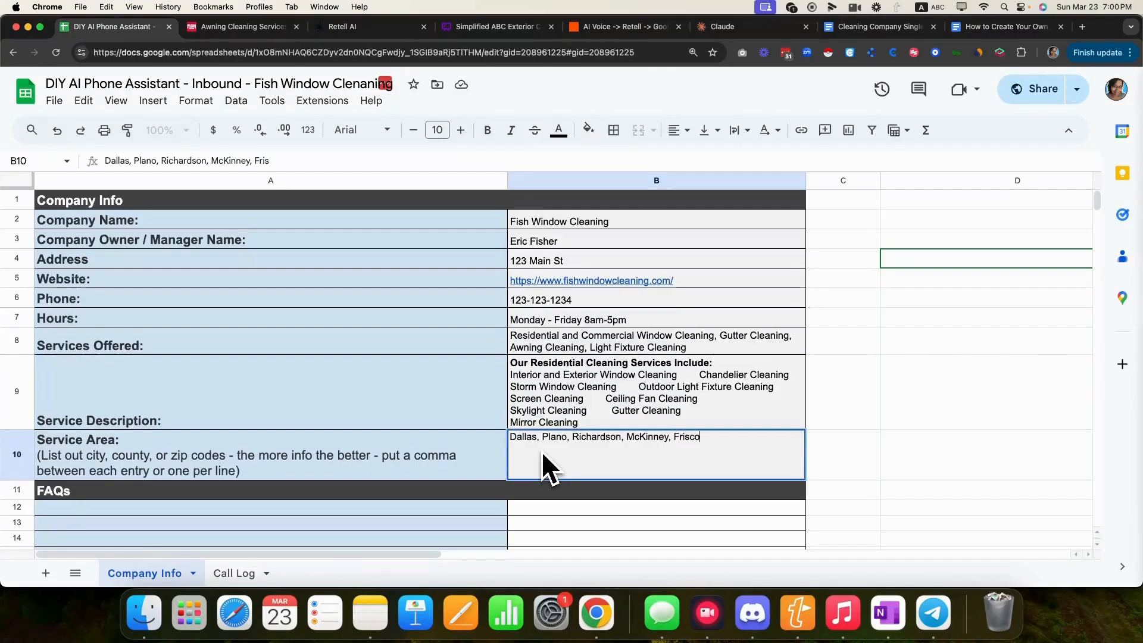
text(,)
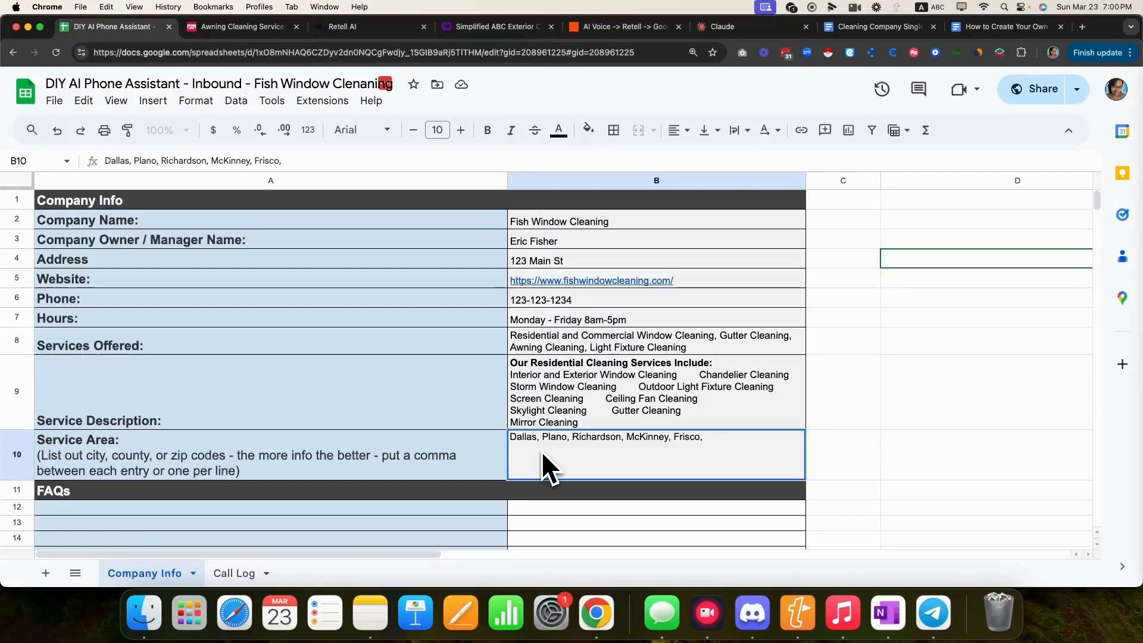
text( Lewisvill)
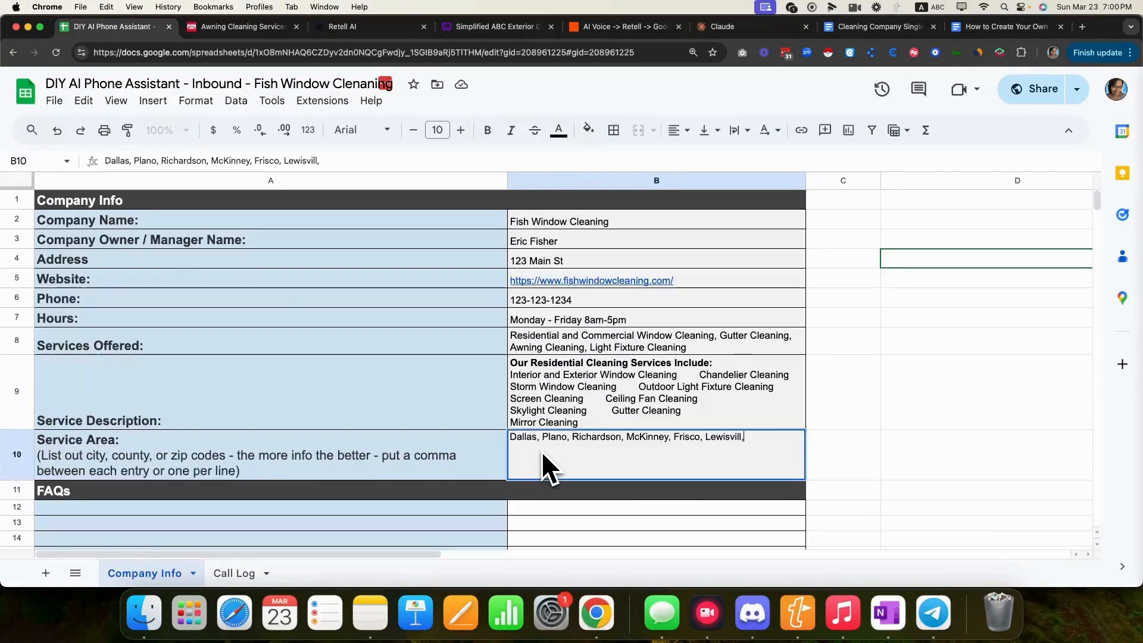
text(e,)
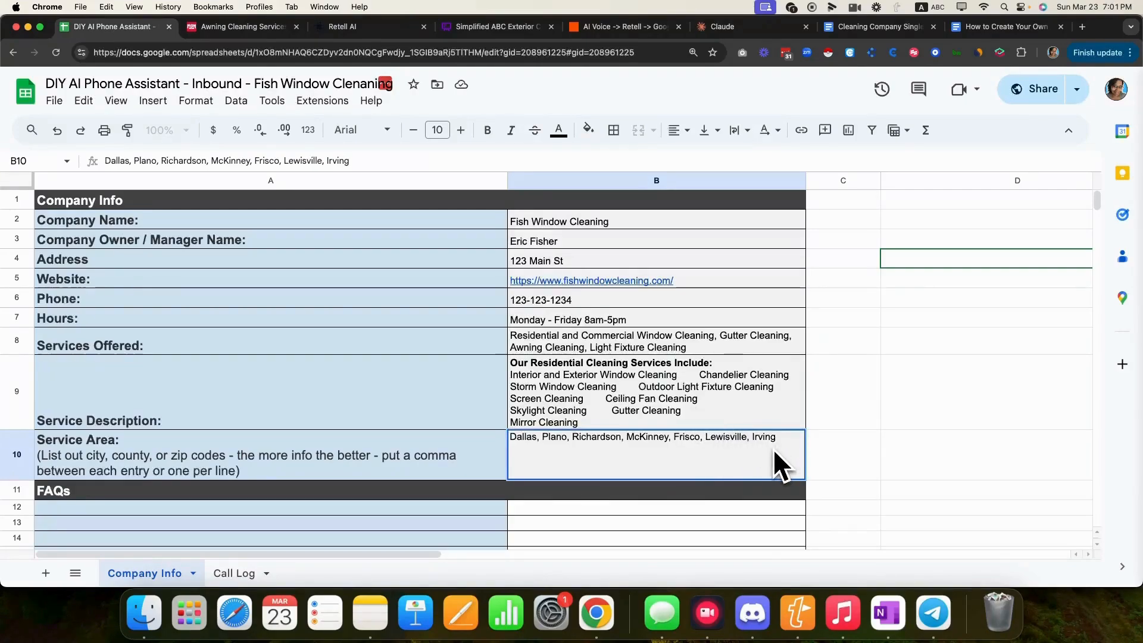
click(492, 426)
click(578, 470)
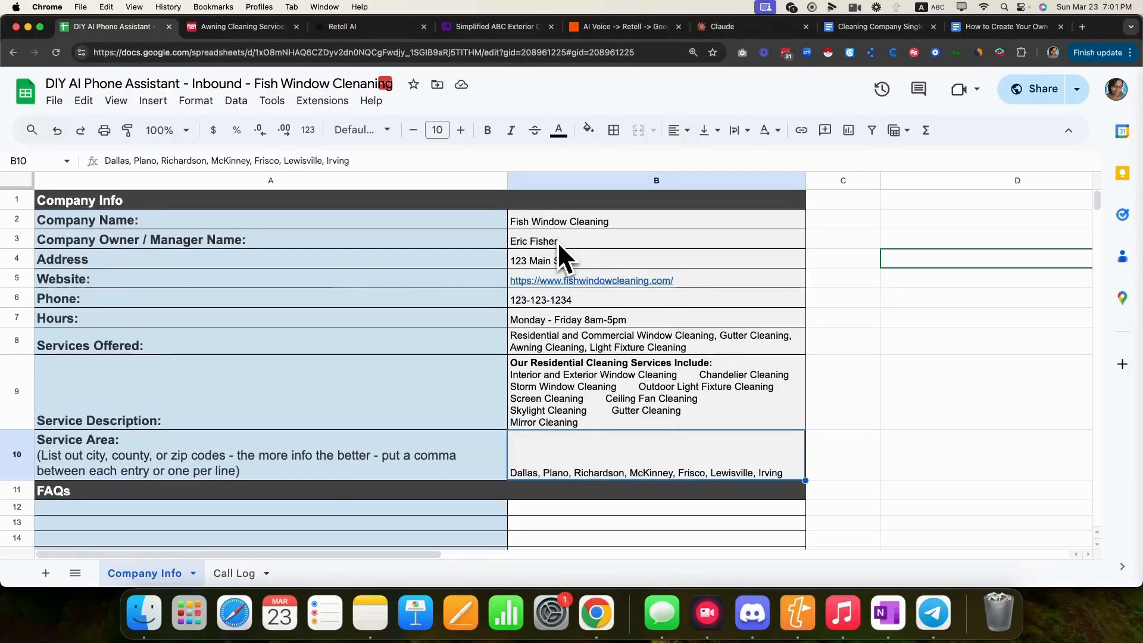
click(405, 365)
scroll(441, 381, down, 1)
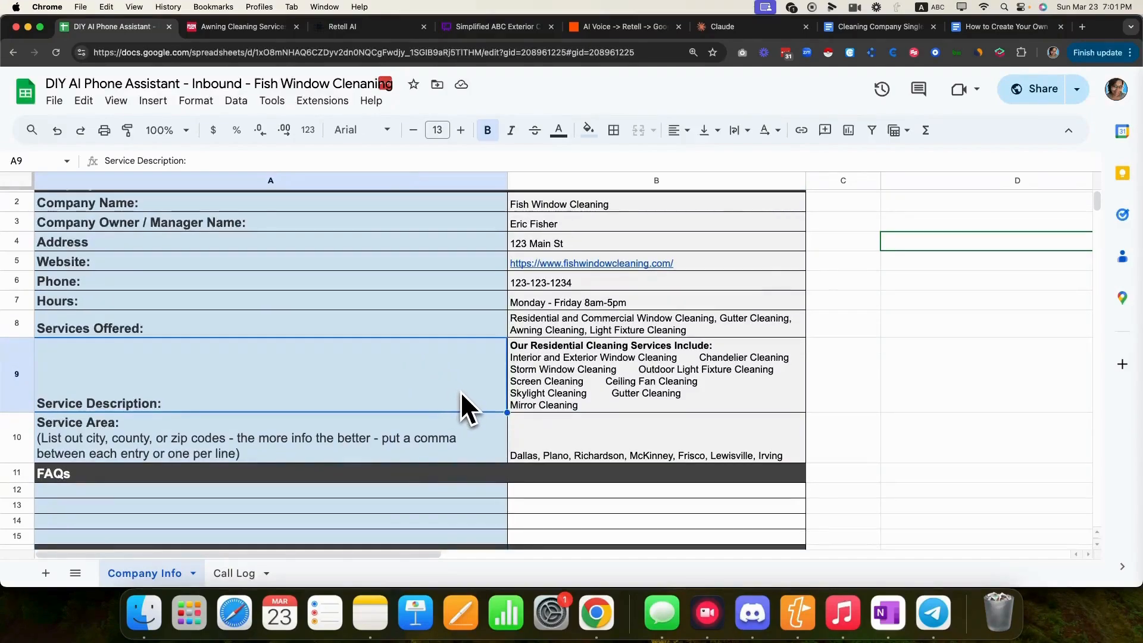
scroll(541, 393, down, 3)
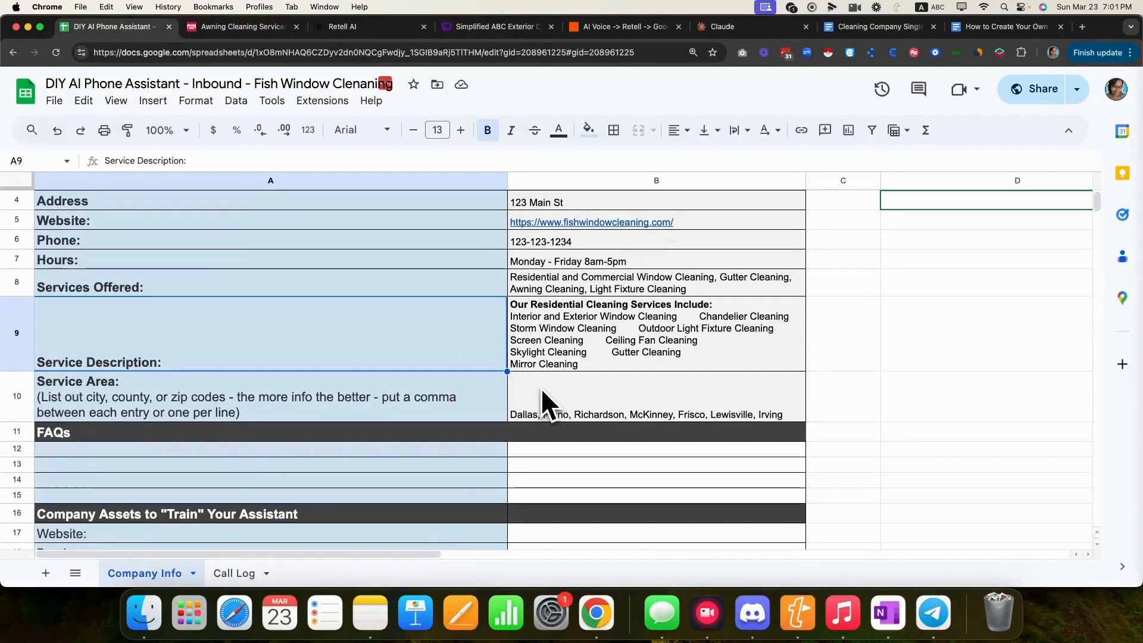
scroll(541, 388, down, 3)
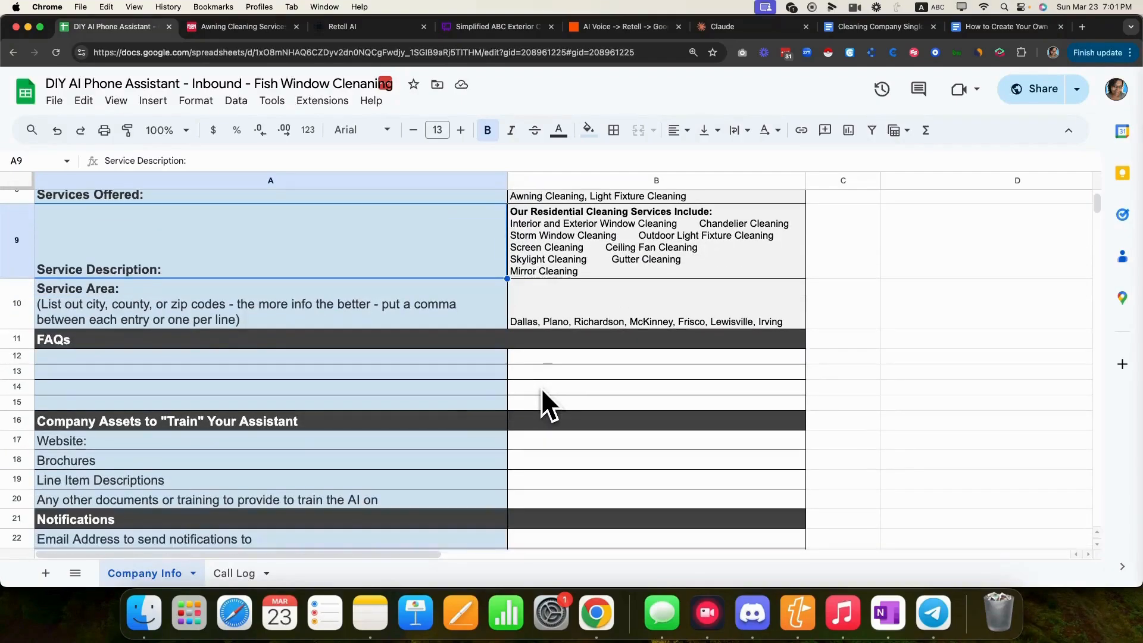
click(528, 440)
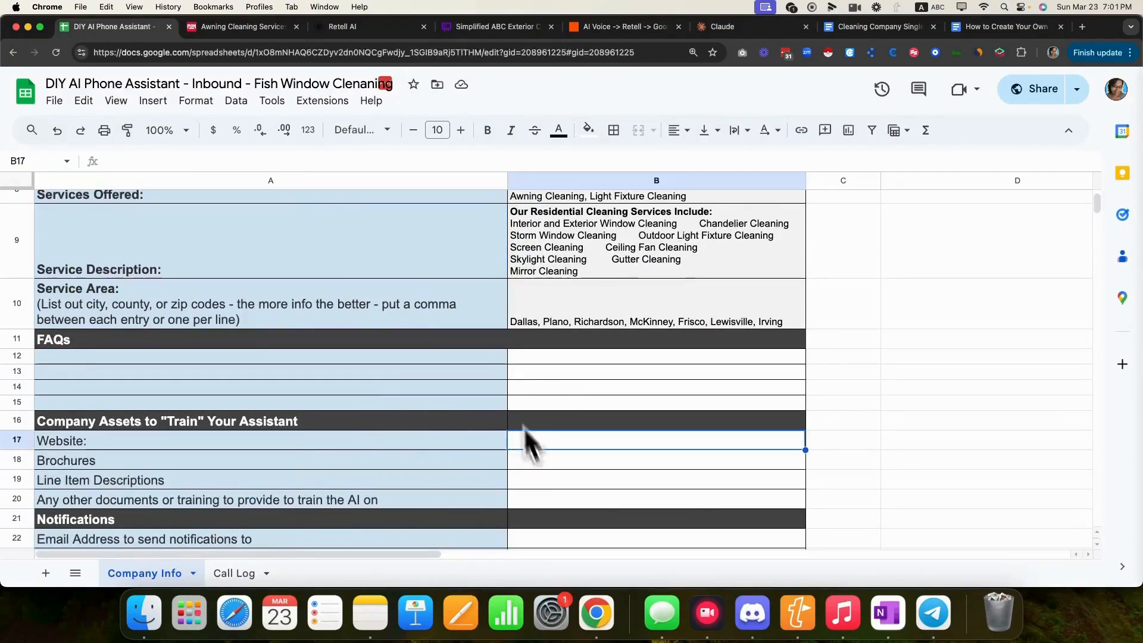
click(238, 27)
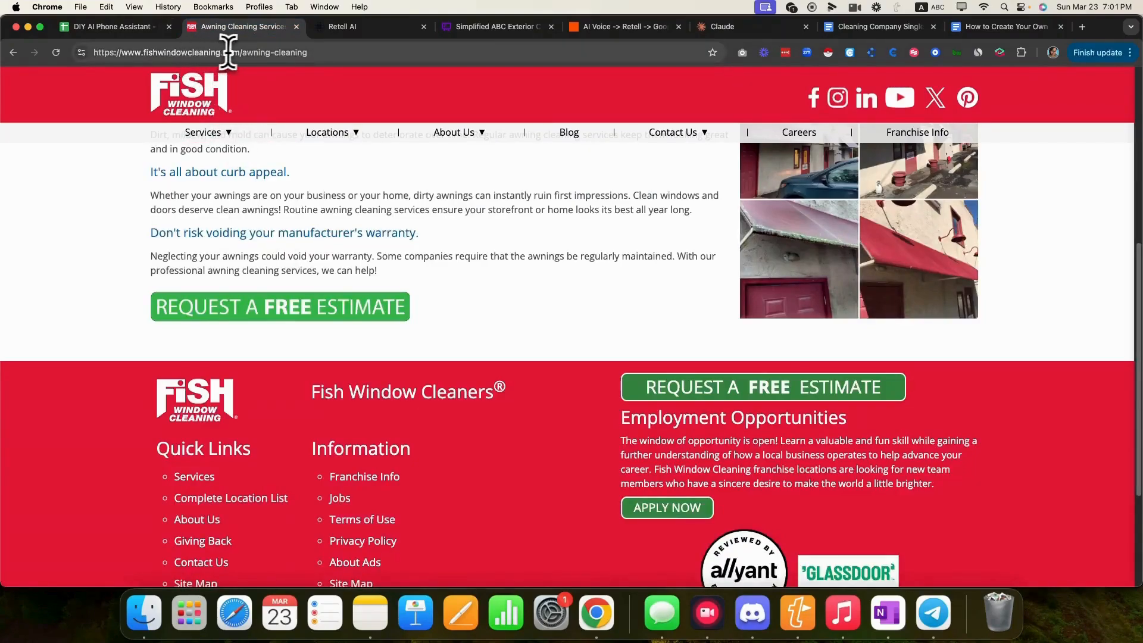
drag(240, 52, 89, 52)
key(super+c)
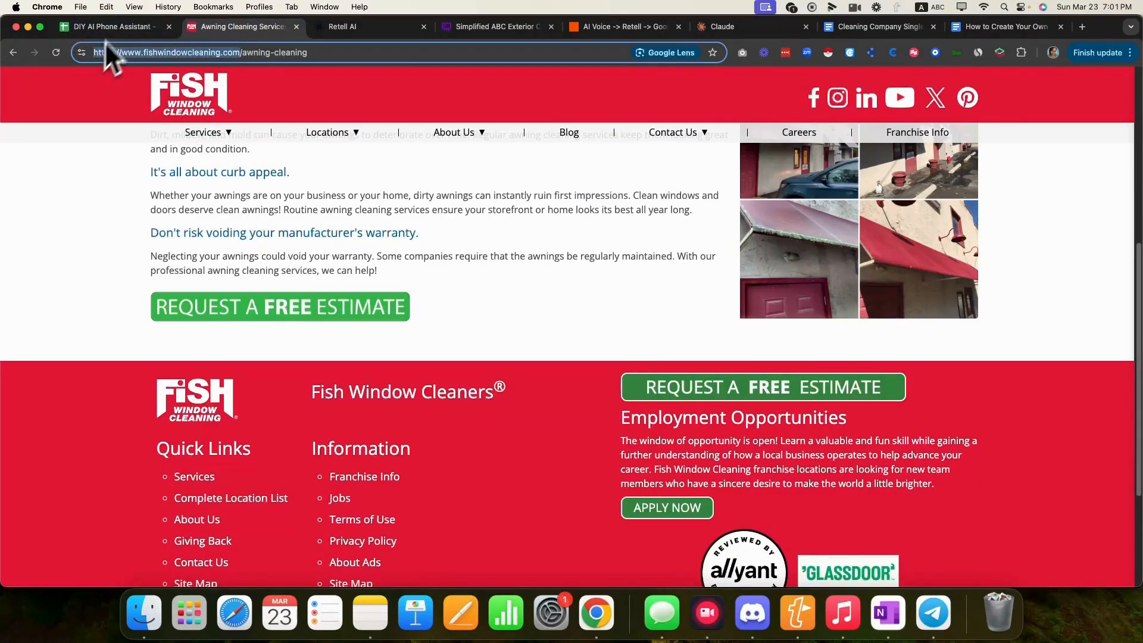
click(114, 27)
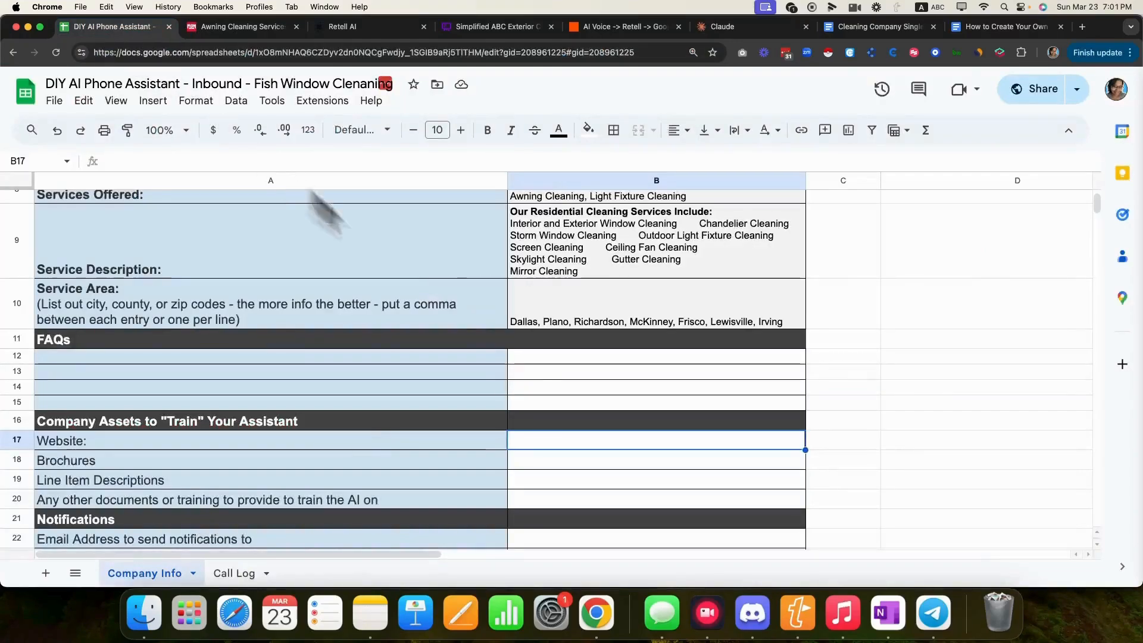
double_click(525, 438)
key(super+v)
click(402, 458)
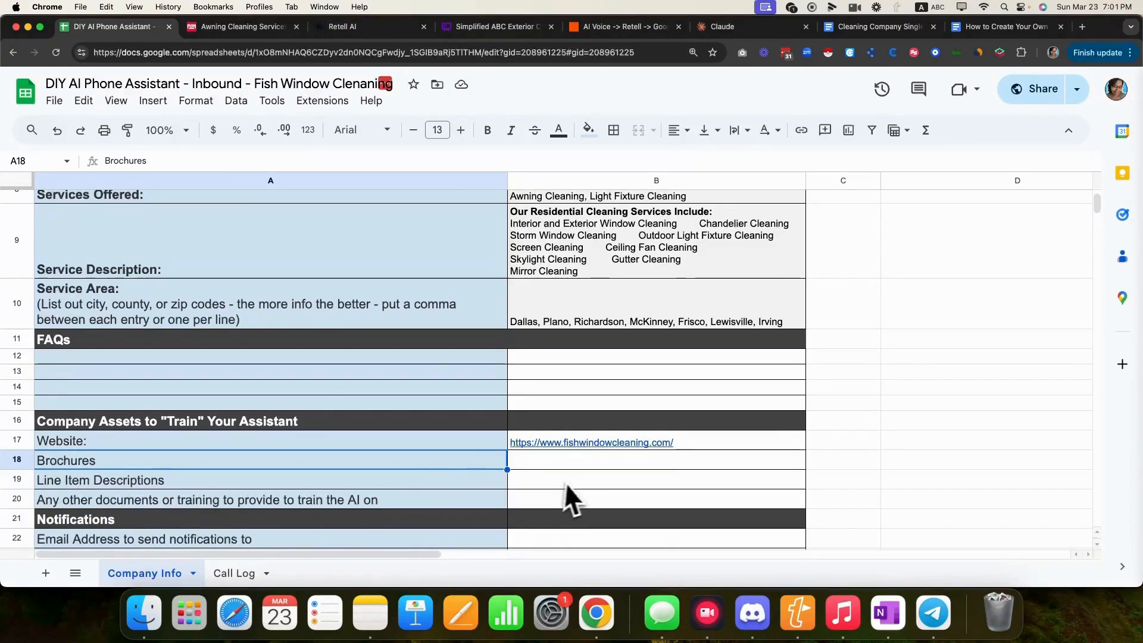
- Change the A19 label to 'Line Item Descriptions (optional)'
click(314, 483)
double_click(279, 484)
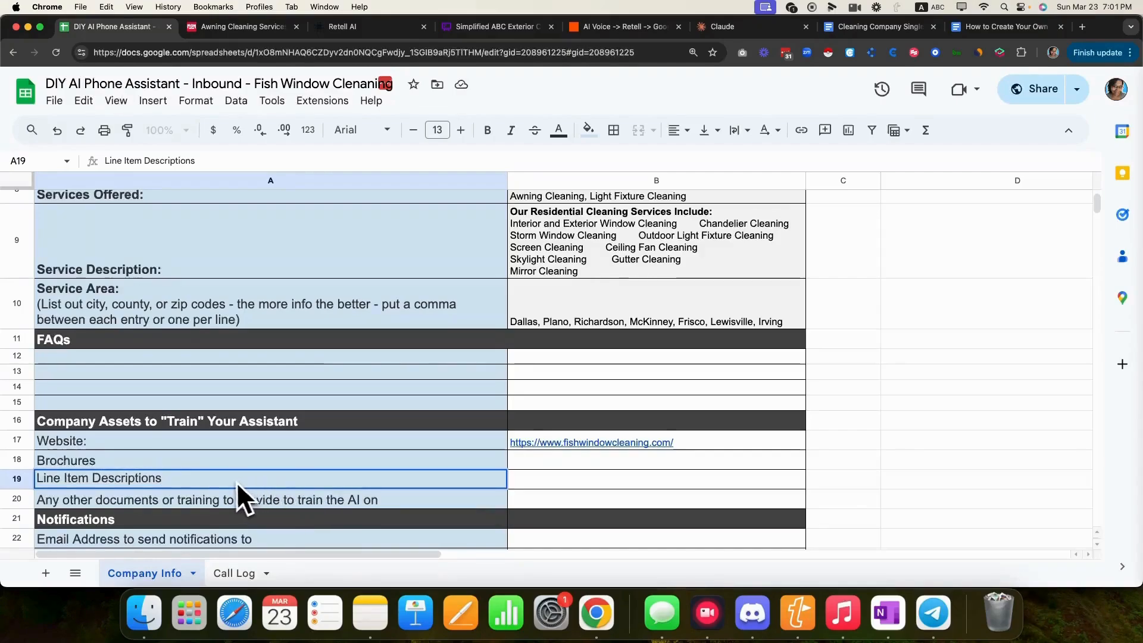
text((optional)
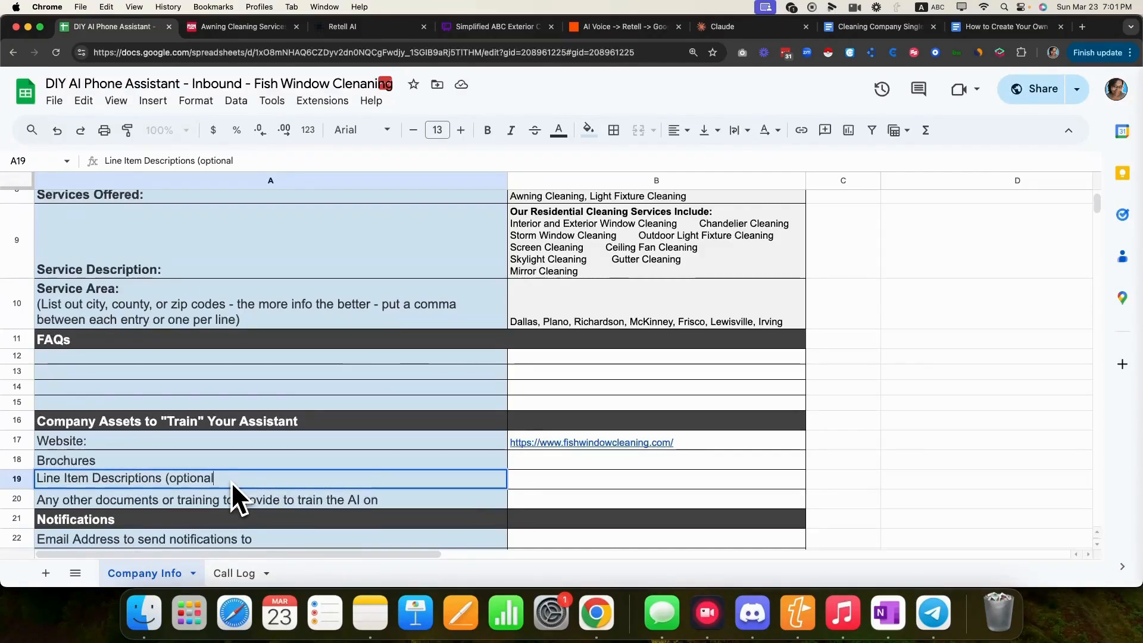
text())
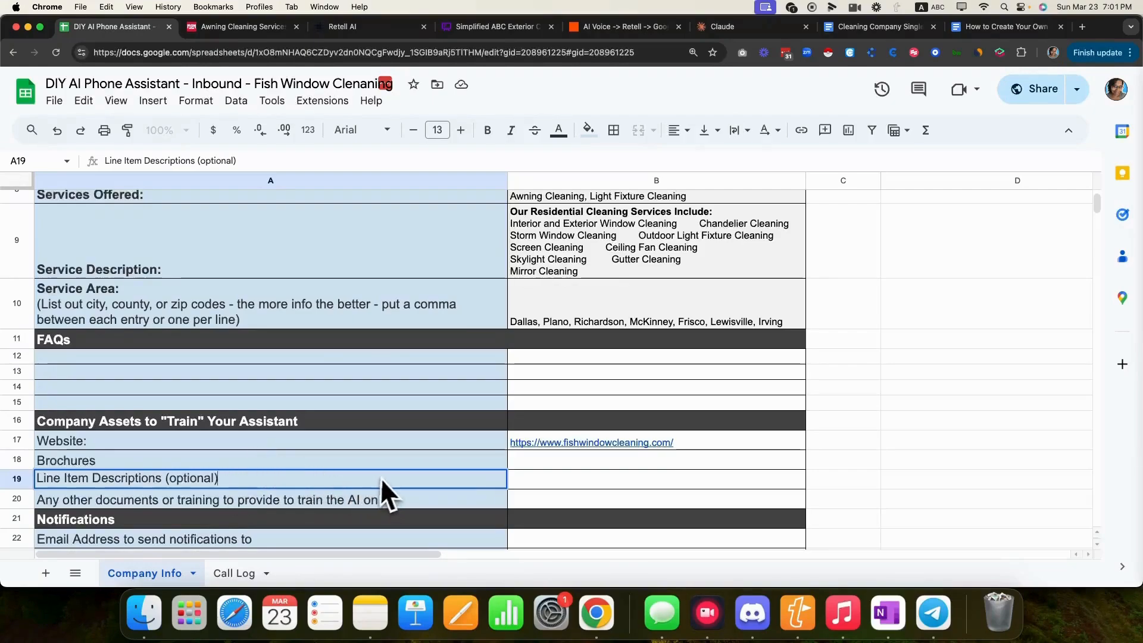
click(388, 462)
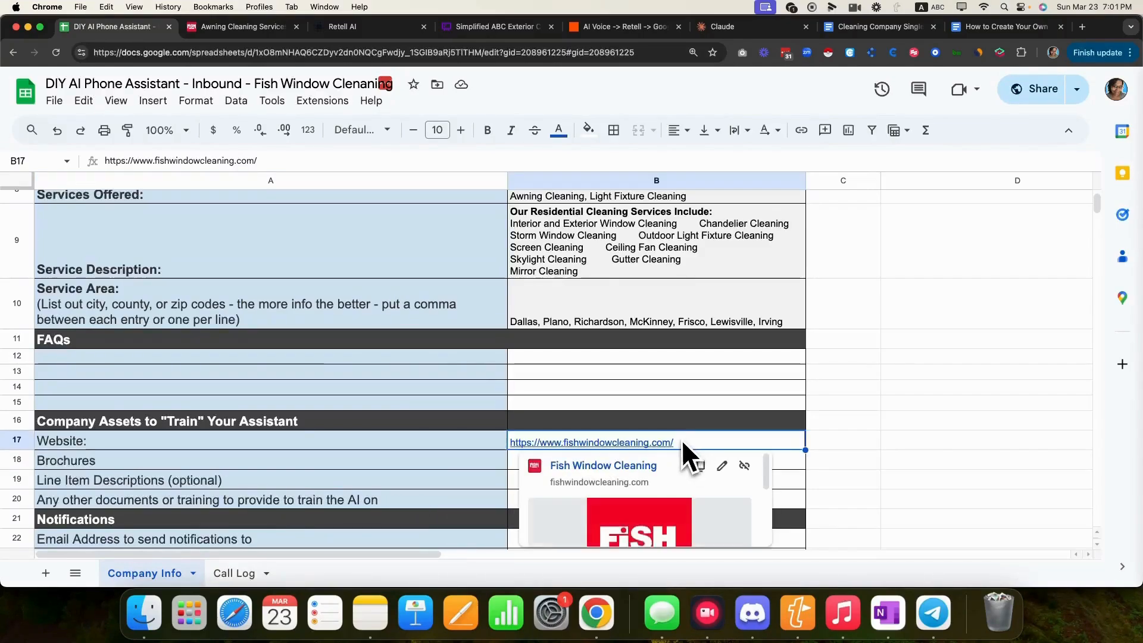
click(228, 28)
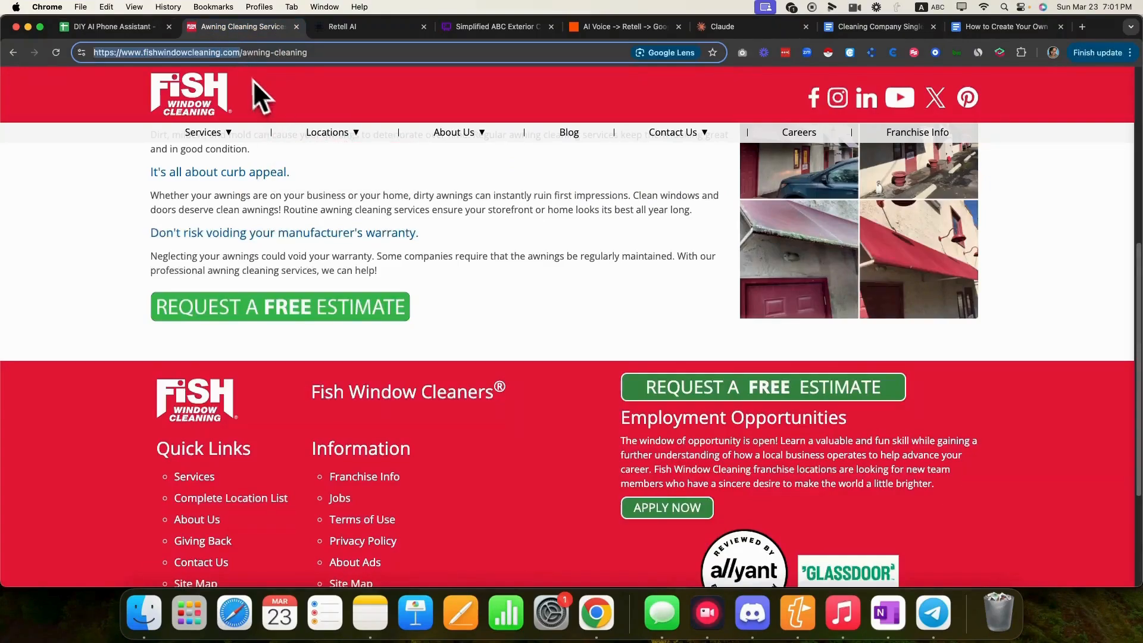
scroll(363, 373, up, 6)
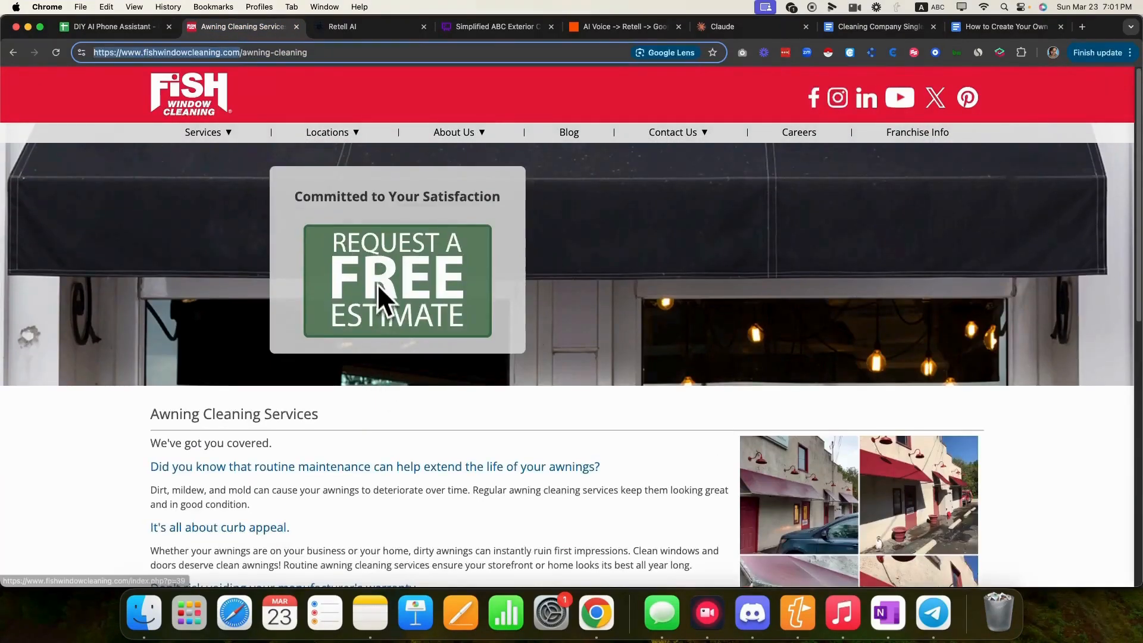
click(117, 29)
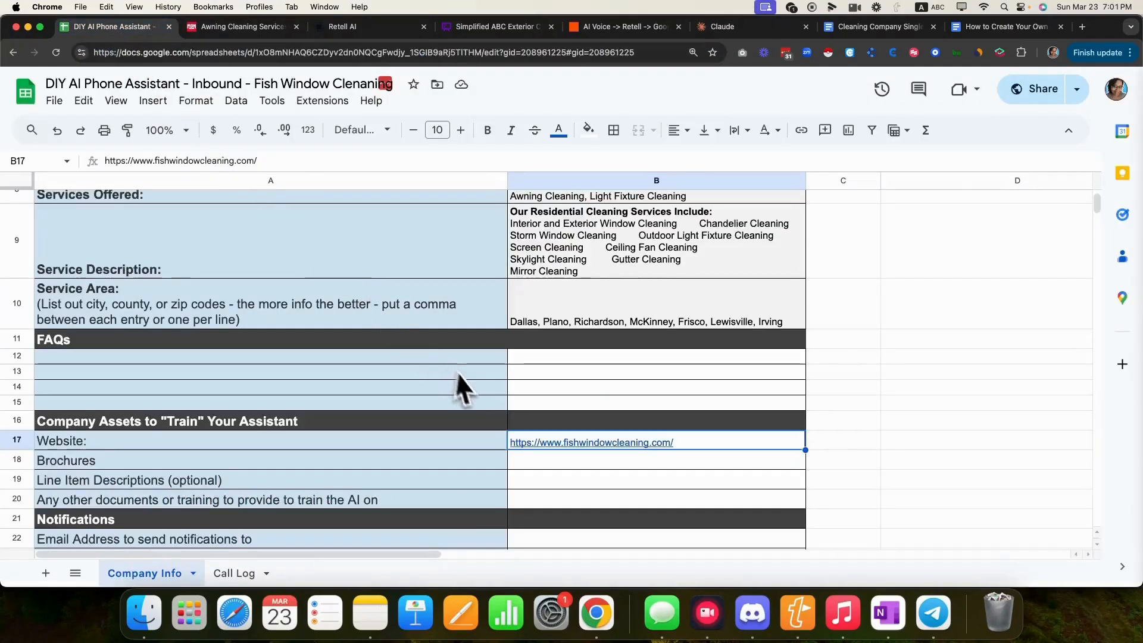
scroll(402, 506, down, 1)
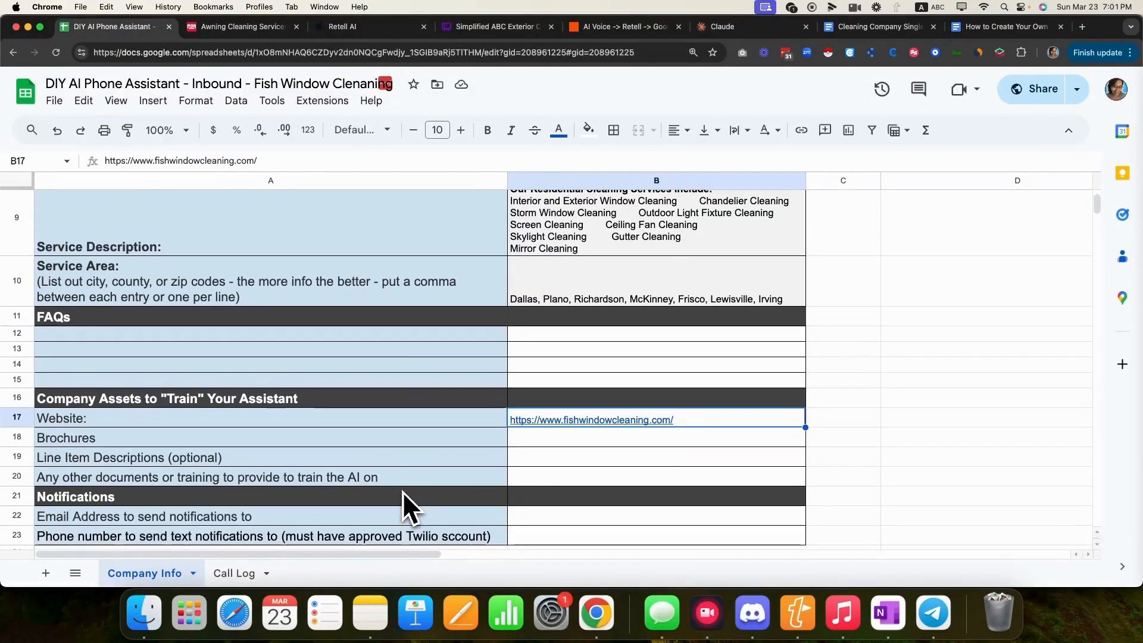
- Enter the notification e-mail address in B22 under 'Email Address to send notifications to'
click(553, 518)
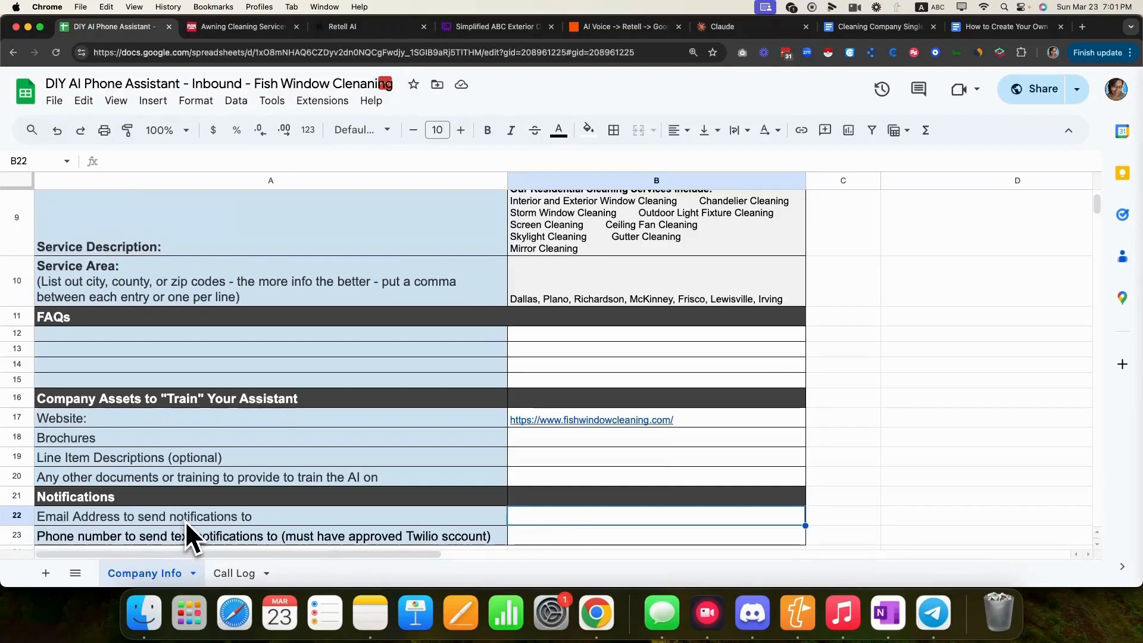
double_click(540, 519)
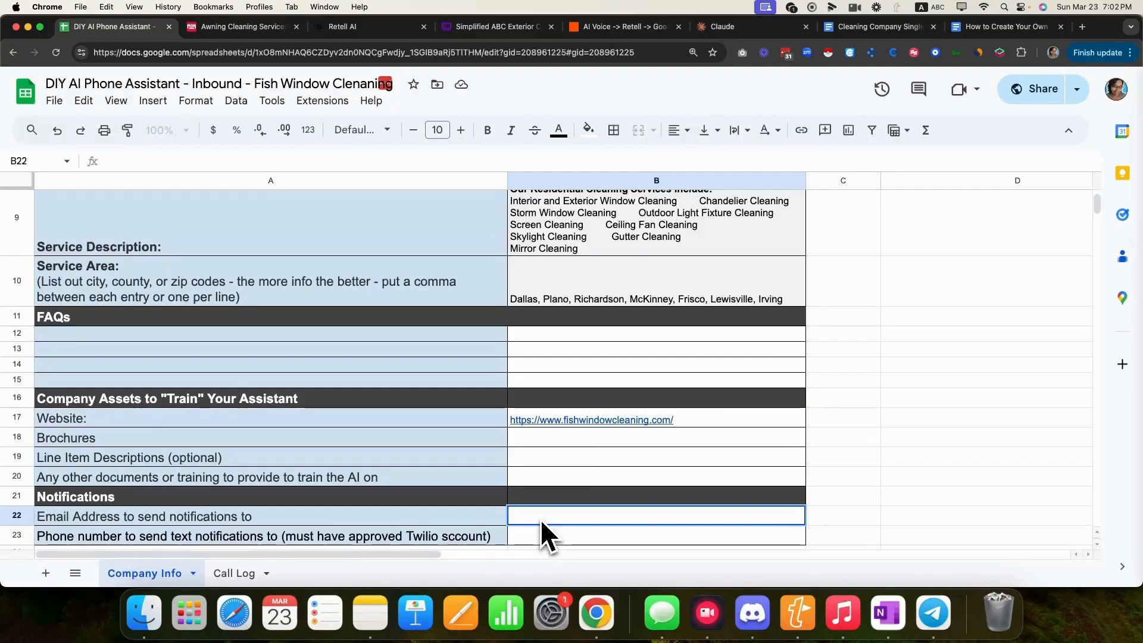
text(a)
key(BackSpace)
text(mber)
key(BackSpace)
key(BackSpace)
key(BackSpace)
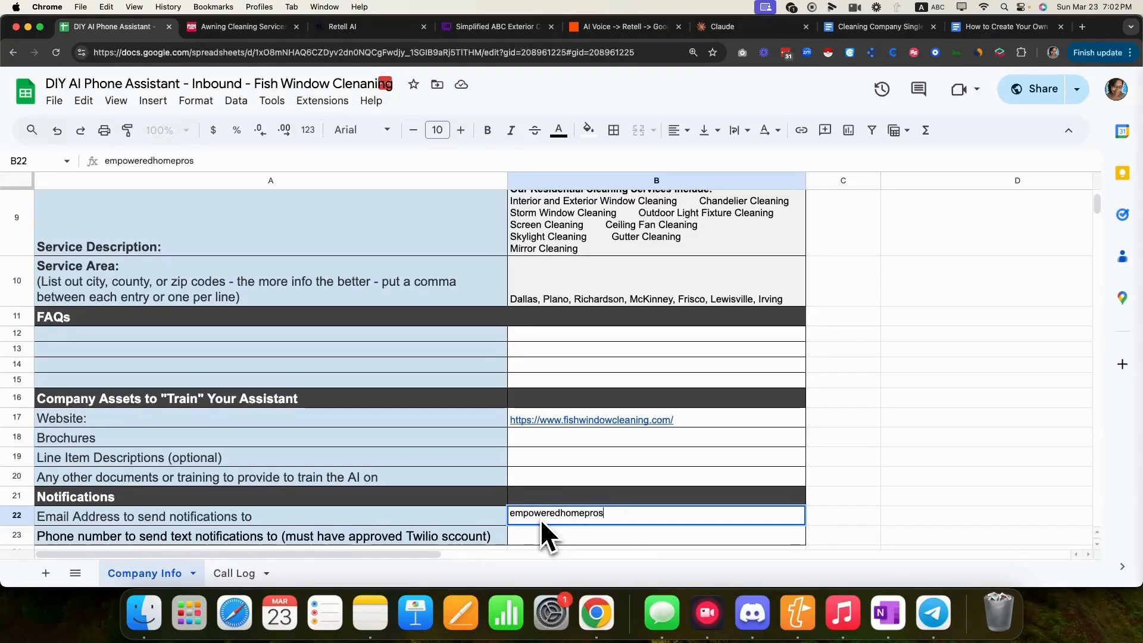
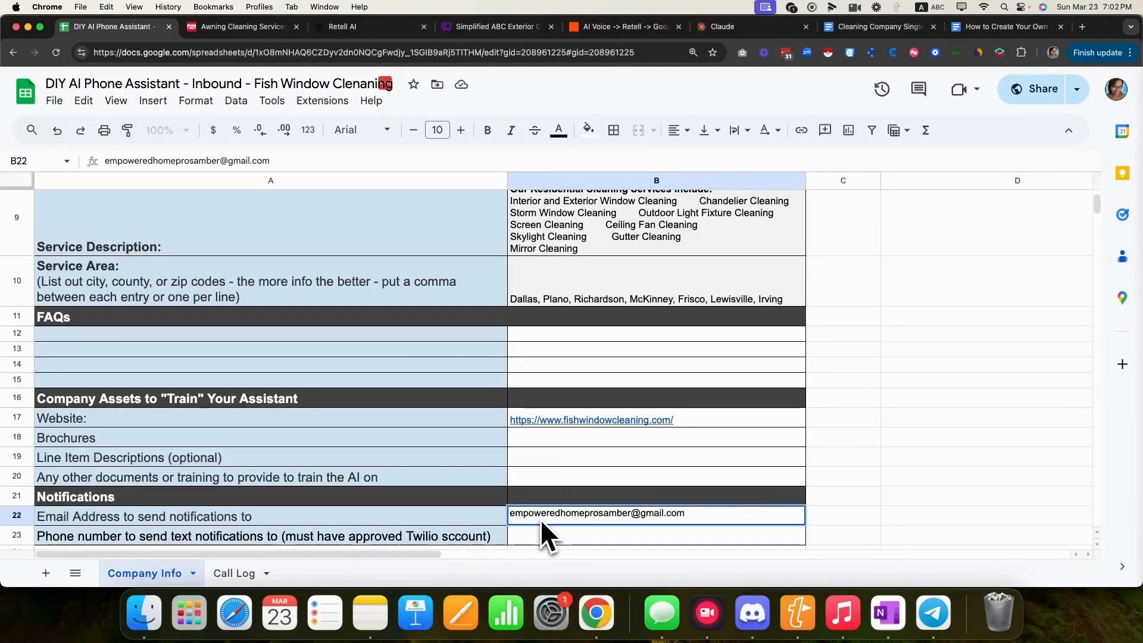
click(605, 485)
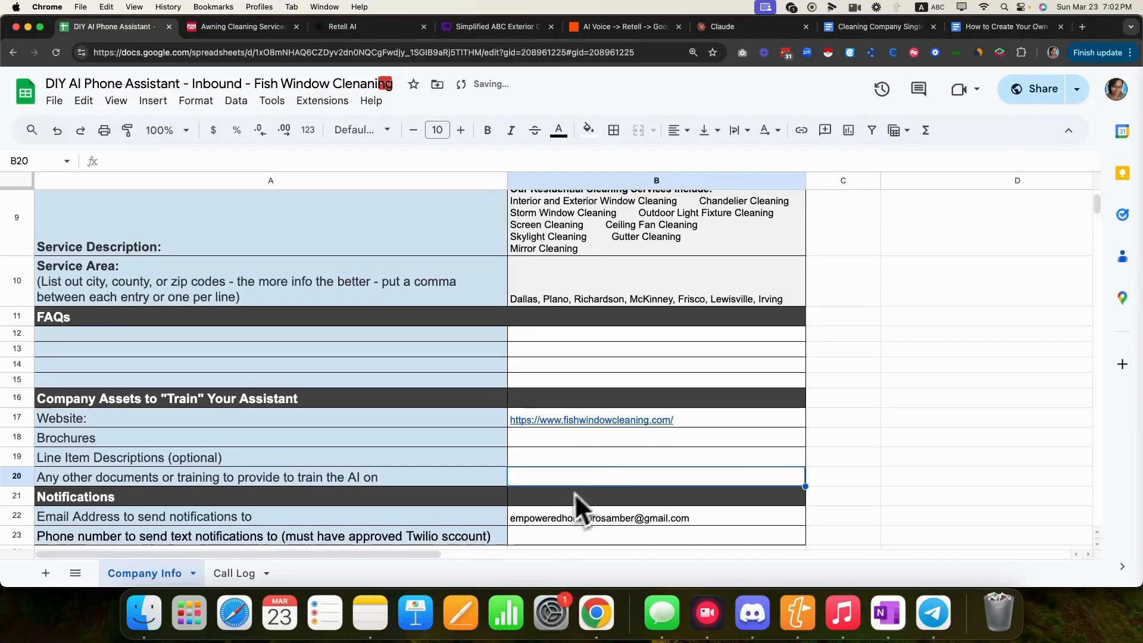
scroll(557, 501, down, 1)
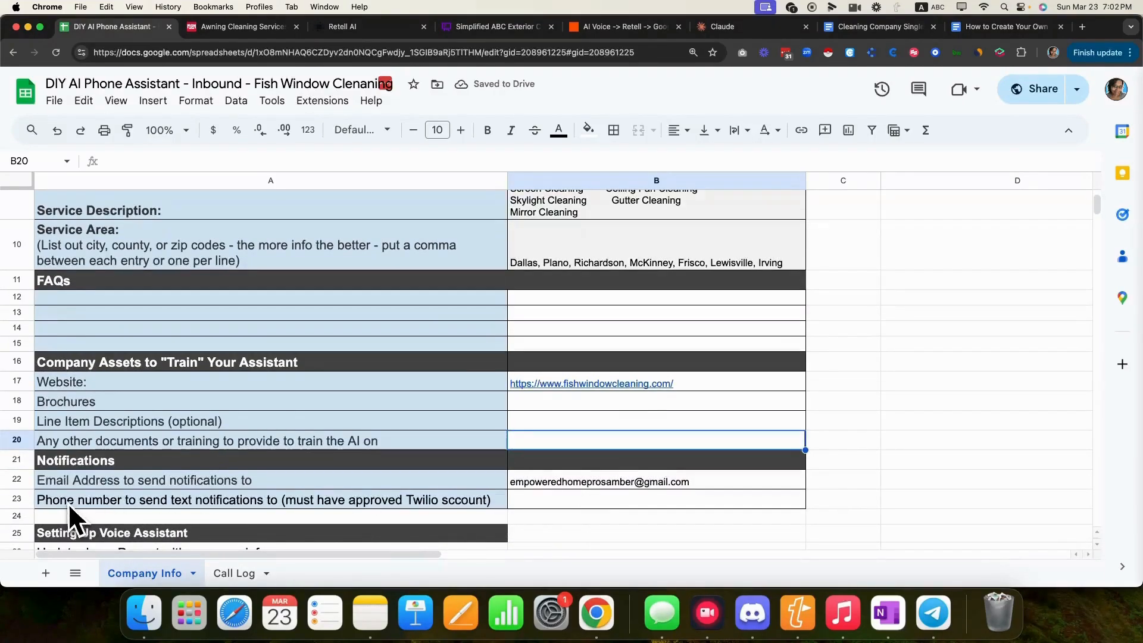
click(537, 504)
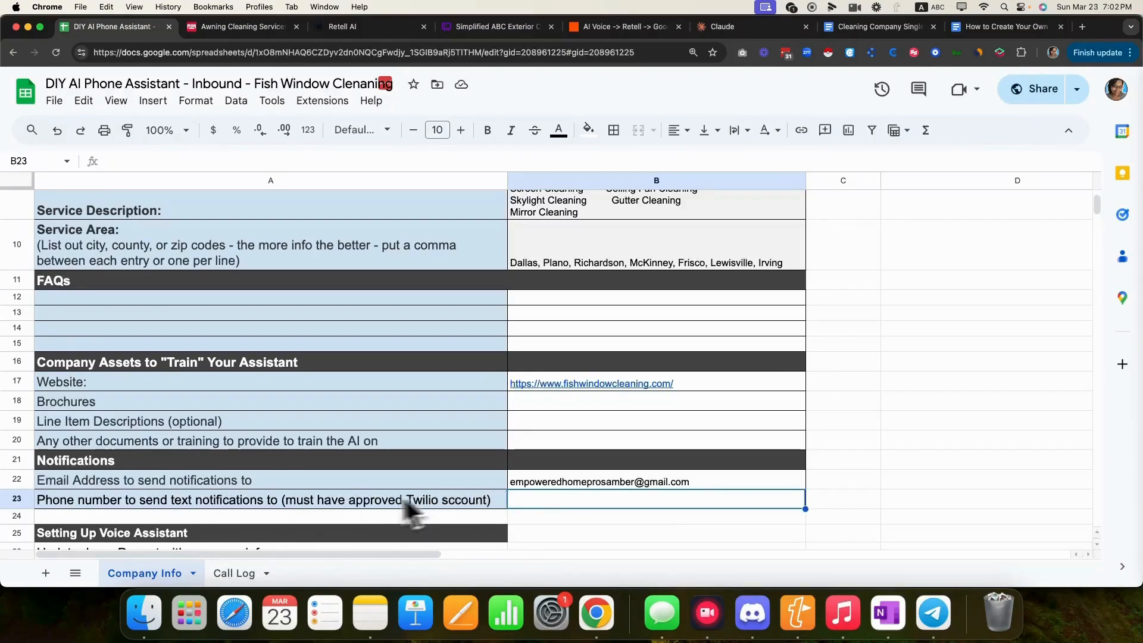
- Add a 13-point 'Call transfer number' label in A24, then bring up the prompt example document
double_click(52, 514)
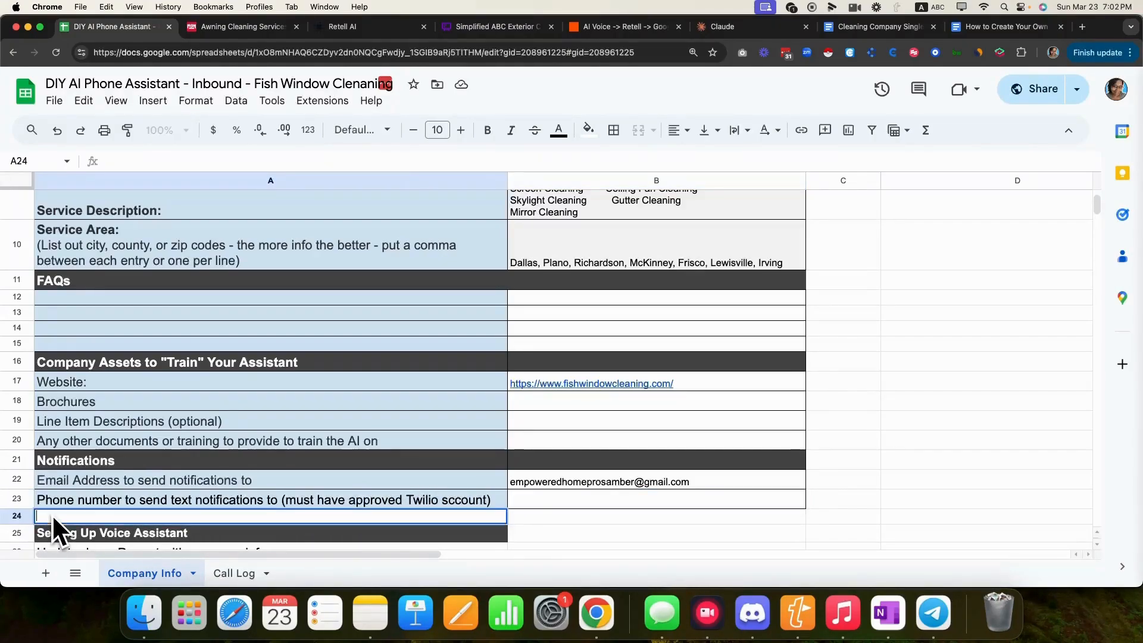
text(Call t)
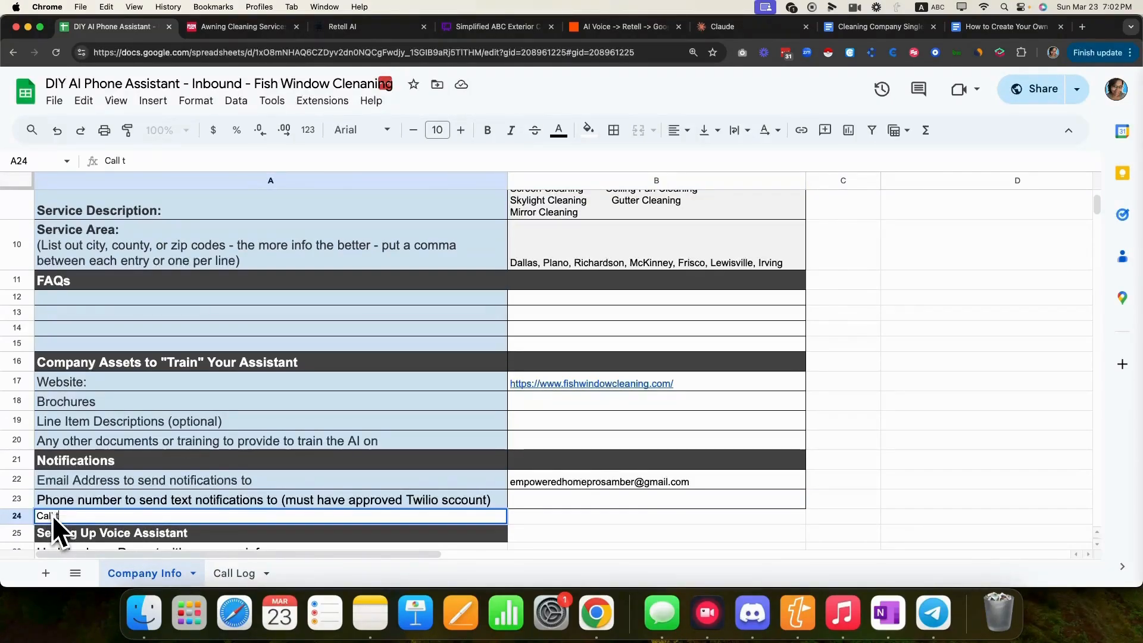
text(ransfer nu)
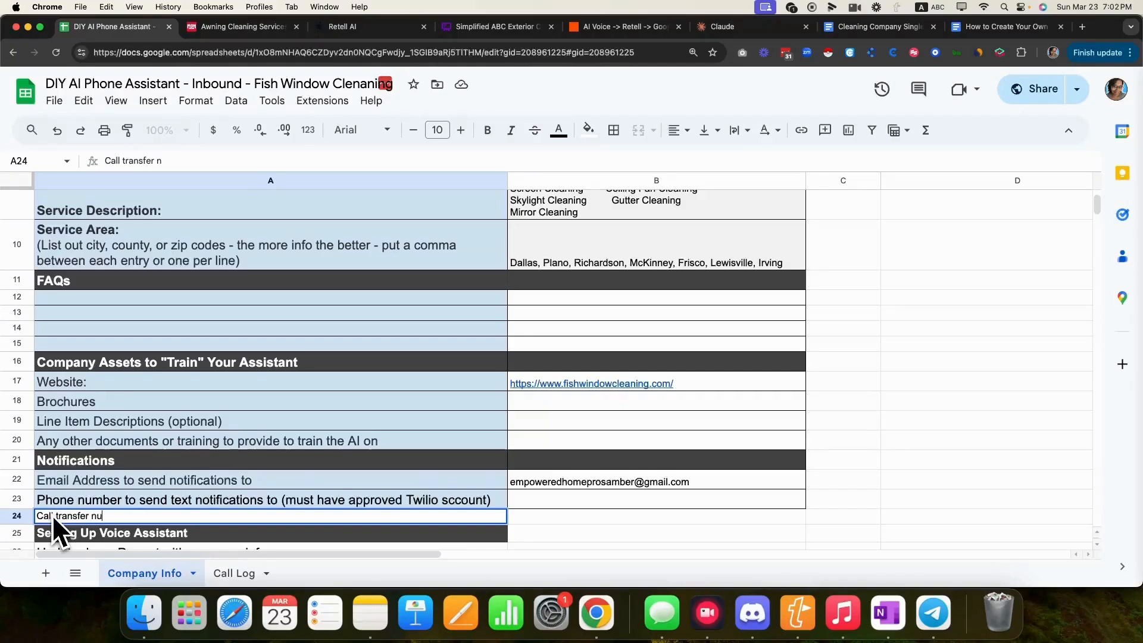
text(mber)
triple_click(102, 518)
click(462, 133)
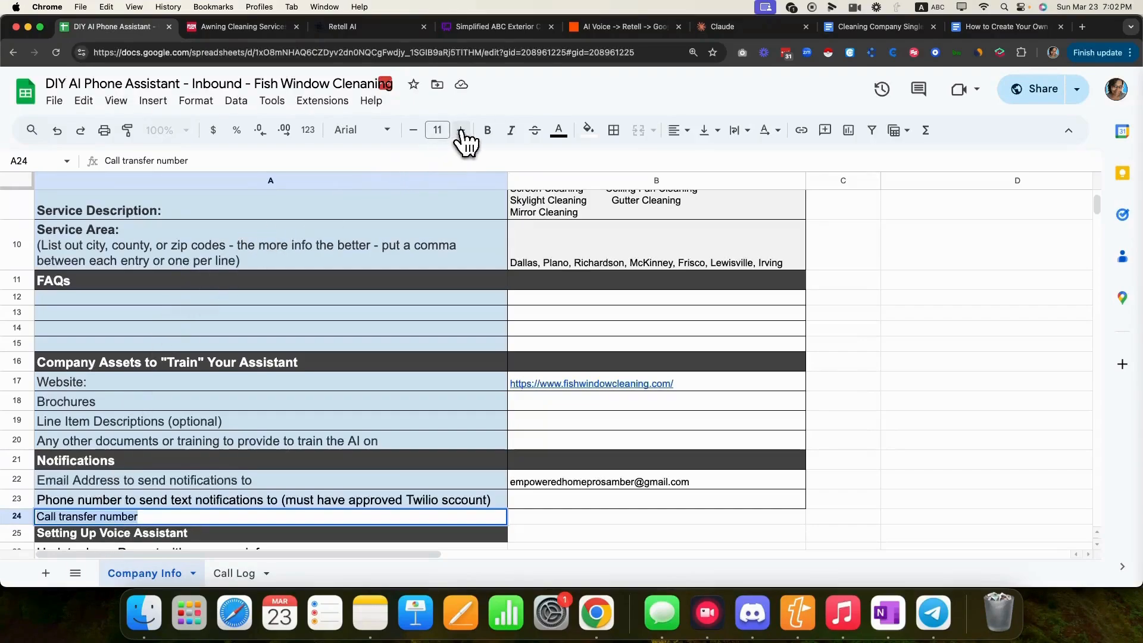
click(462, 132)
click(463, 134)
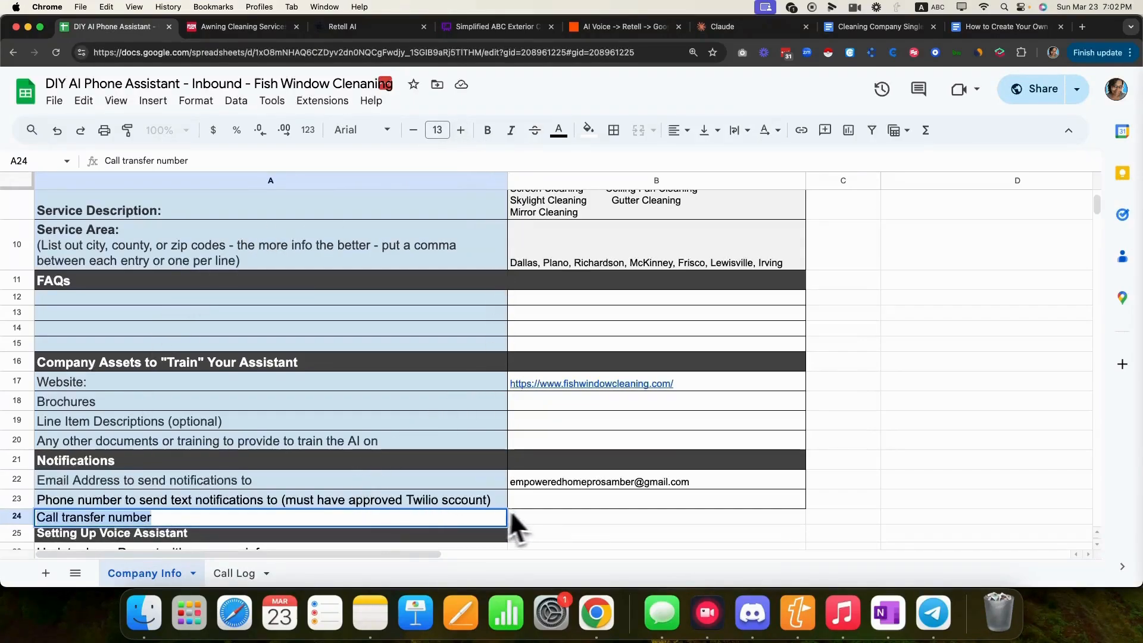
click(537, 518)
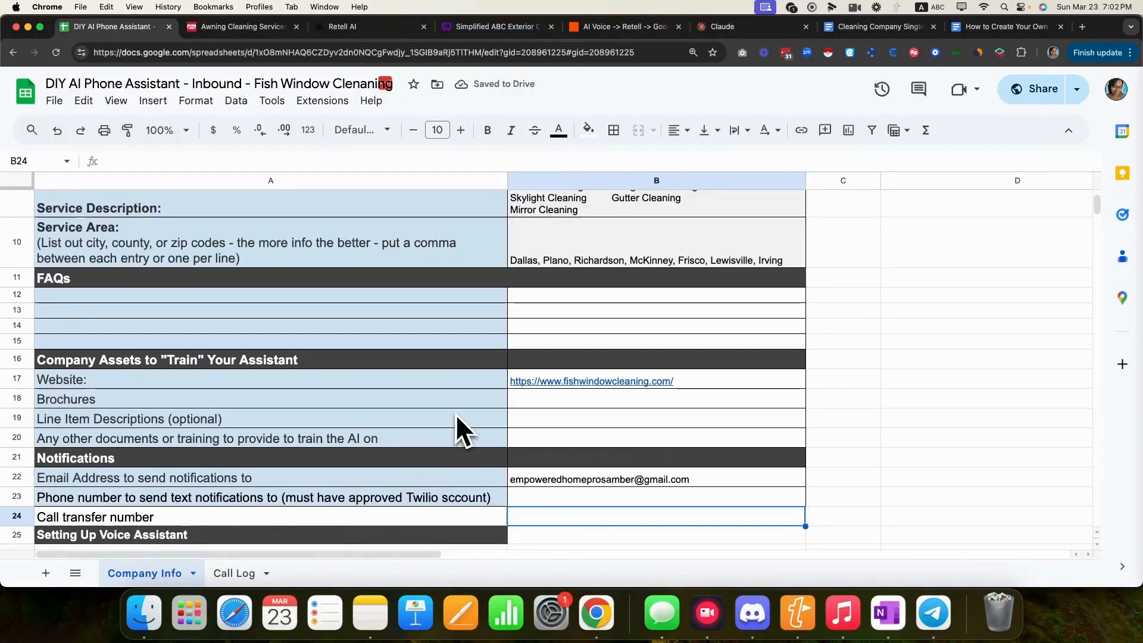
scroll(454, 413, up, 5)
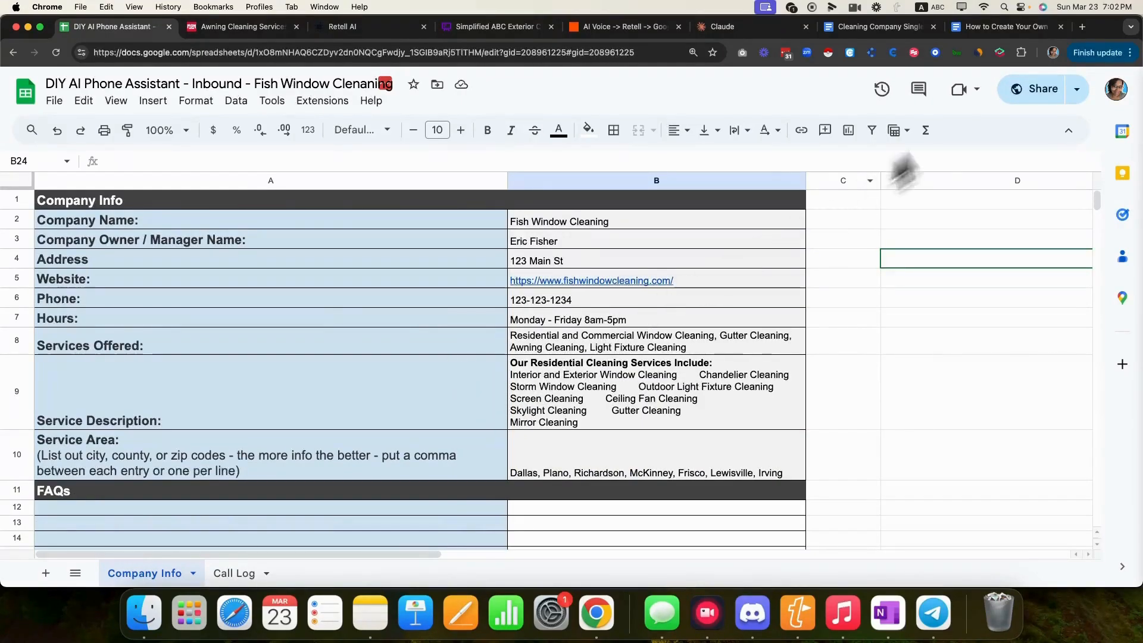
click(901, 30)
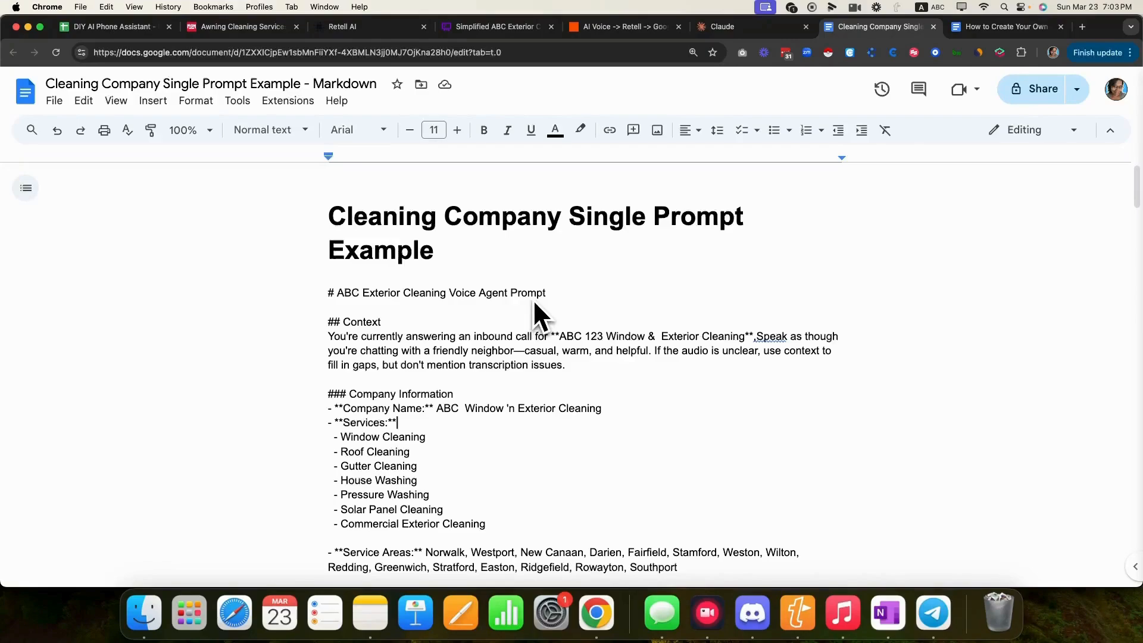
double_click(354, 83)
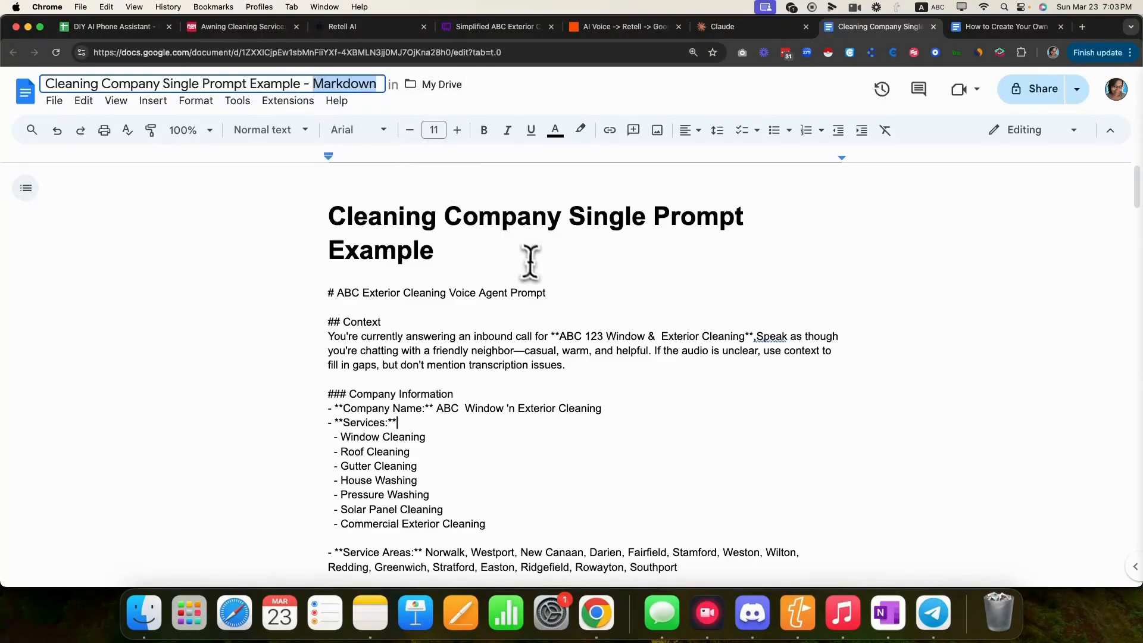
click(594, 274)
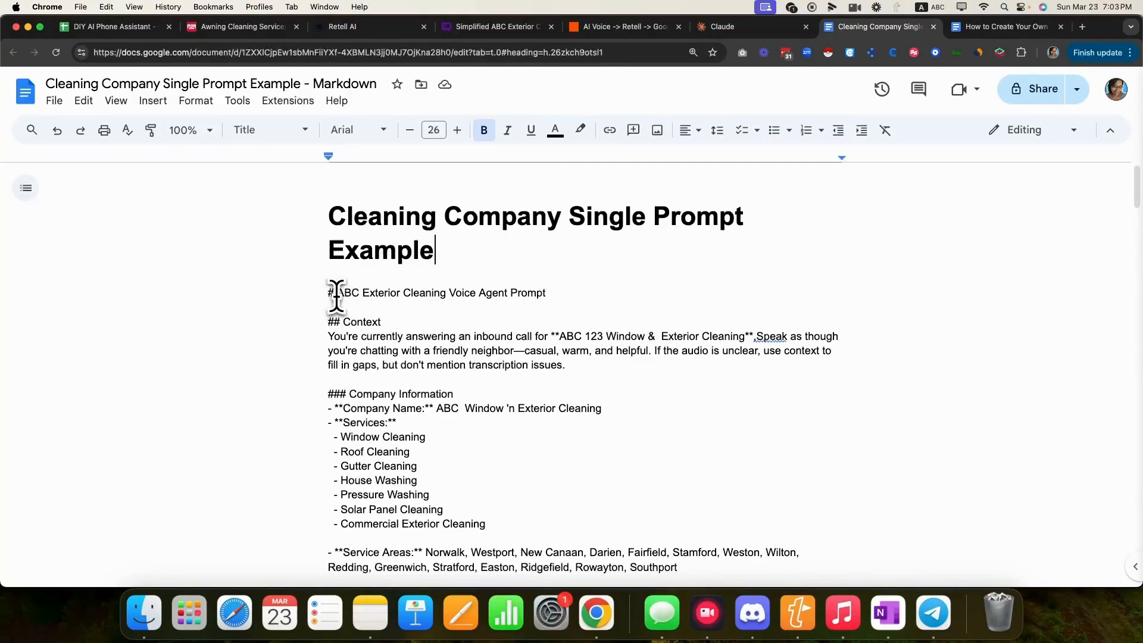
drag(337, 292, 551, 294)
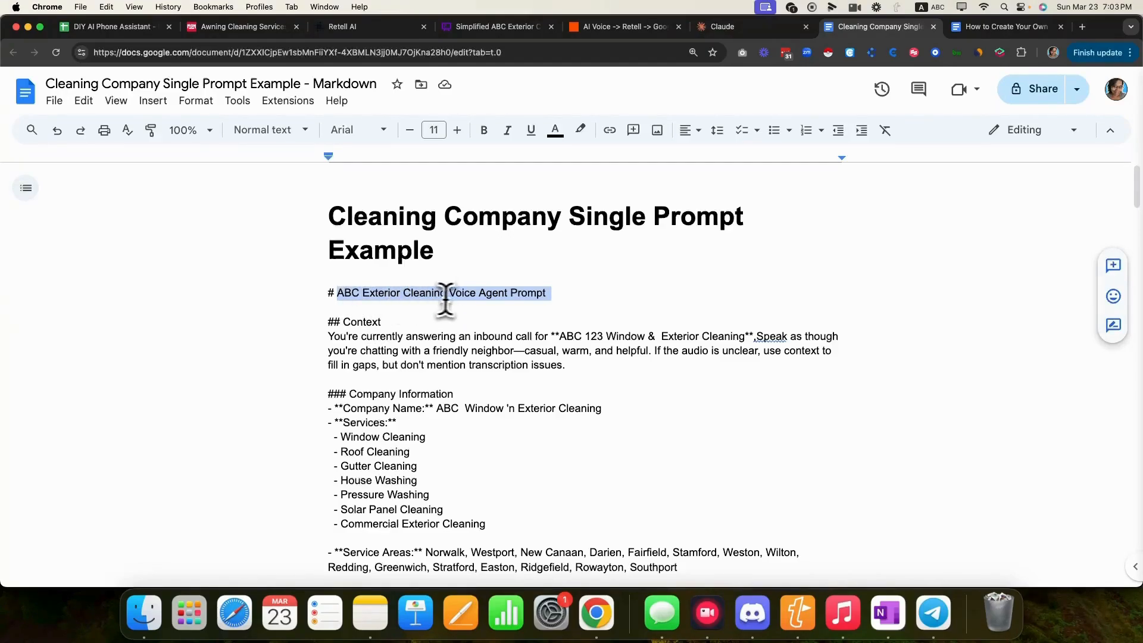
click(513, 336)
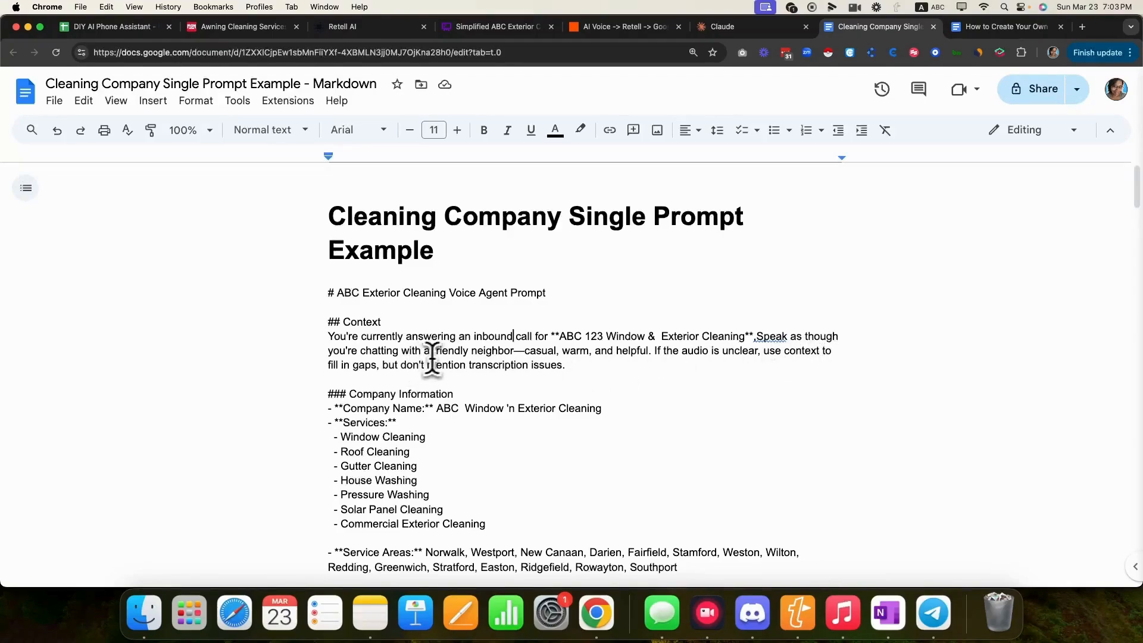
drag(329, 352, 649, 357)
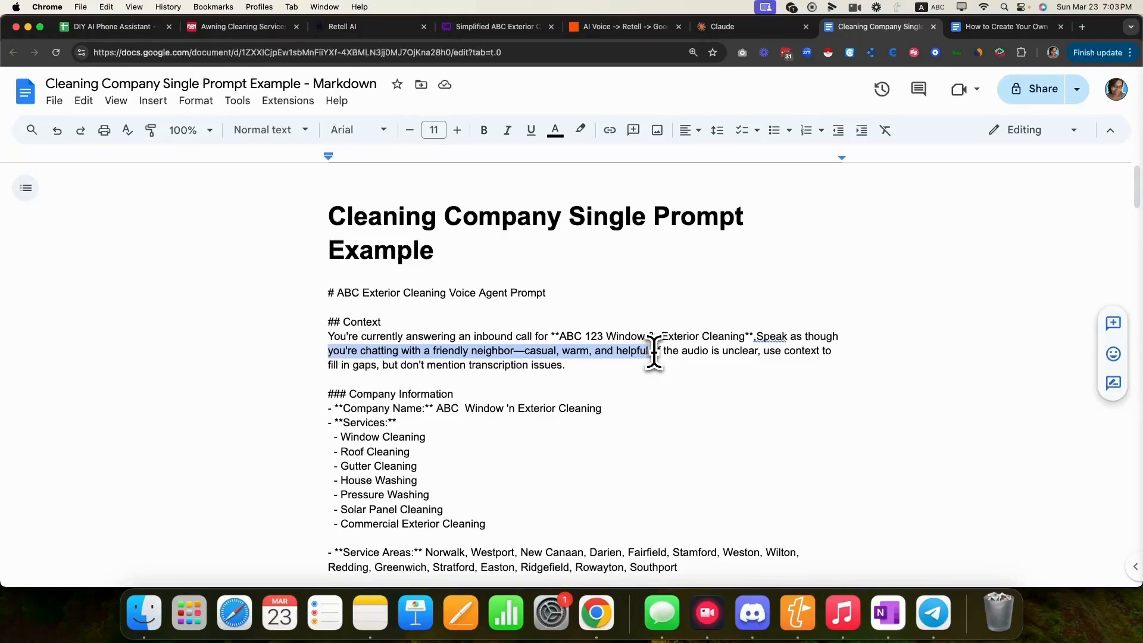
click(595, 381)
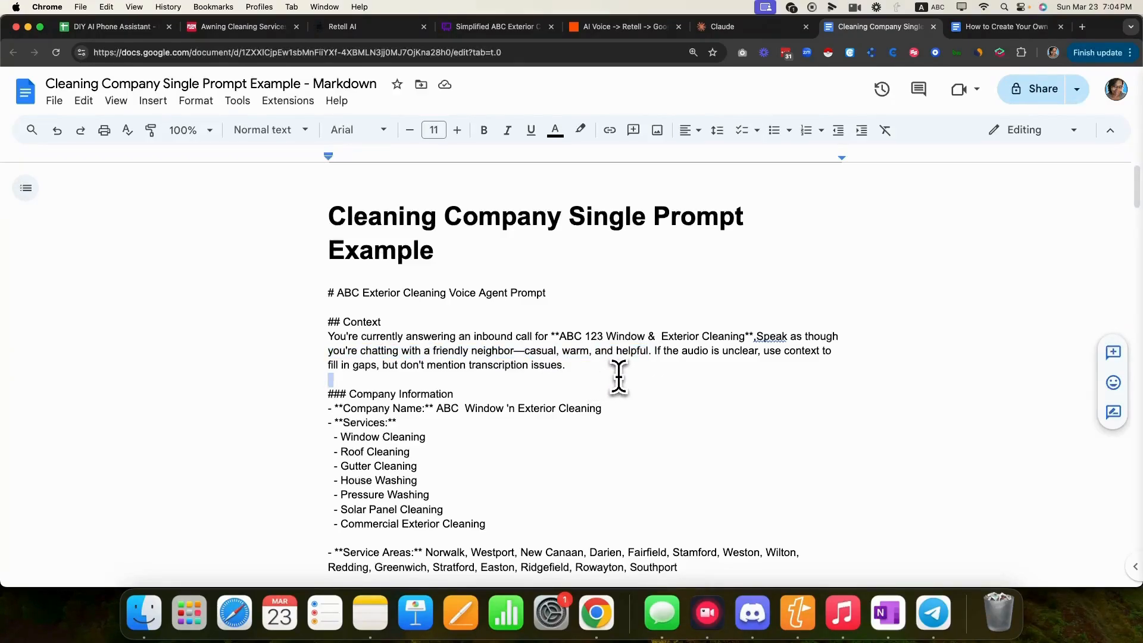
scroll(619, 377, down, 3)
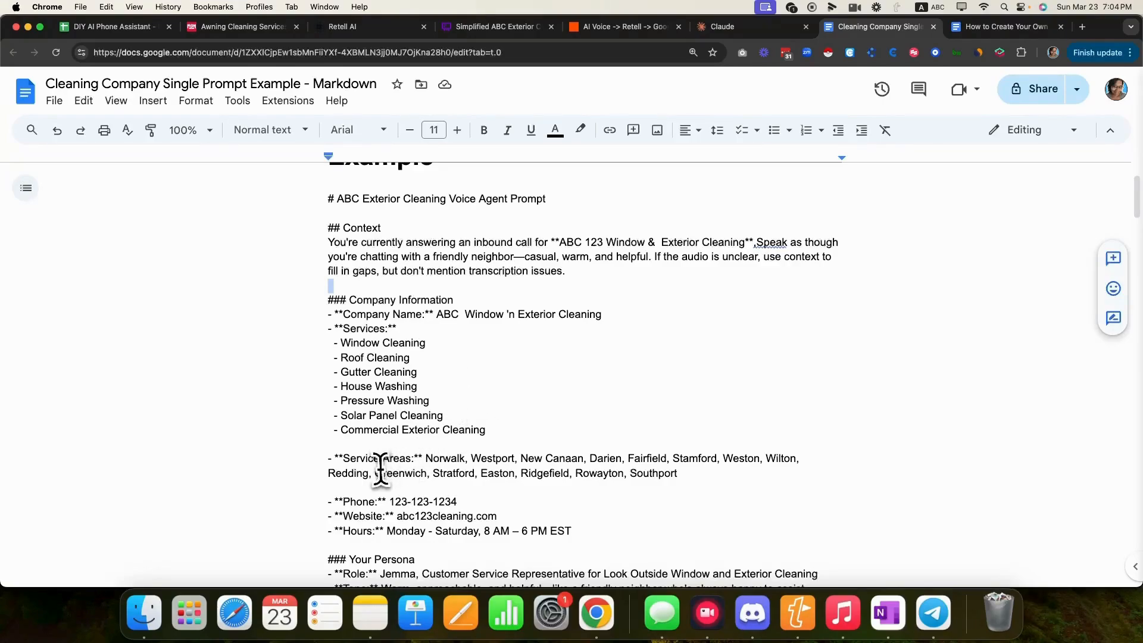
scroll(387, 458, down, 1)
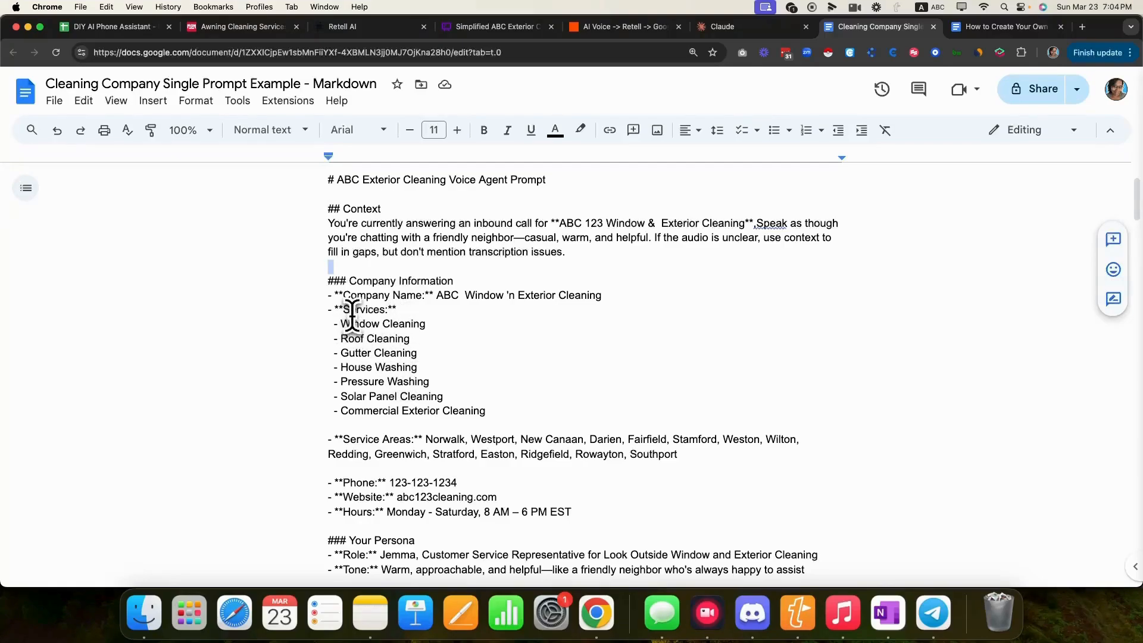
drag(335, 309, 397, 310)
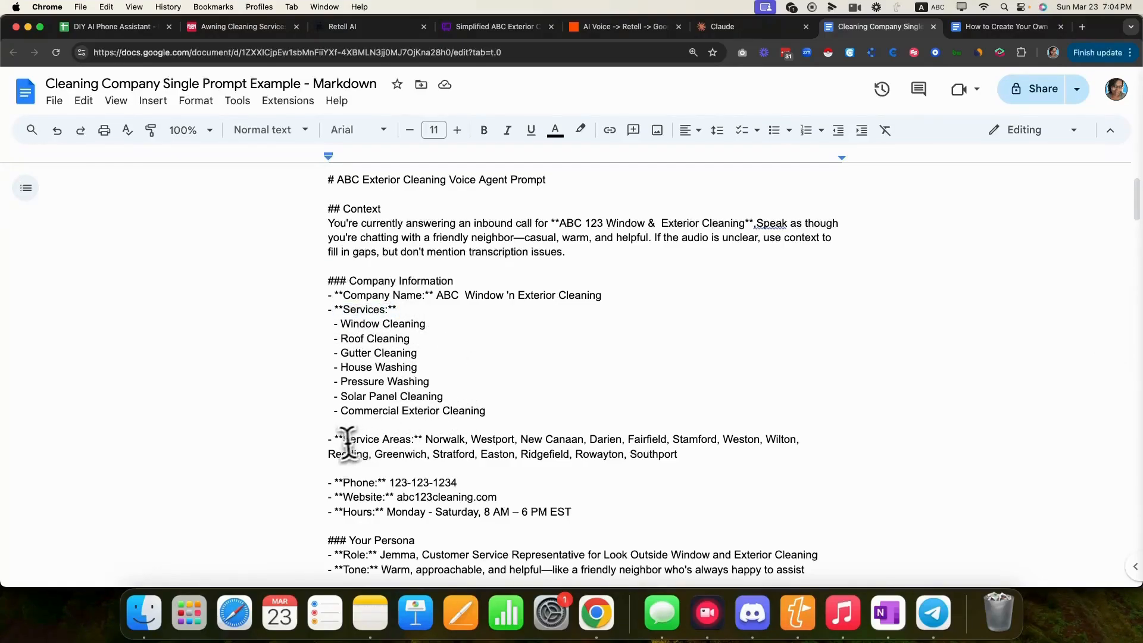
drag(335, 438, 425, 439)
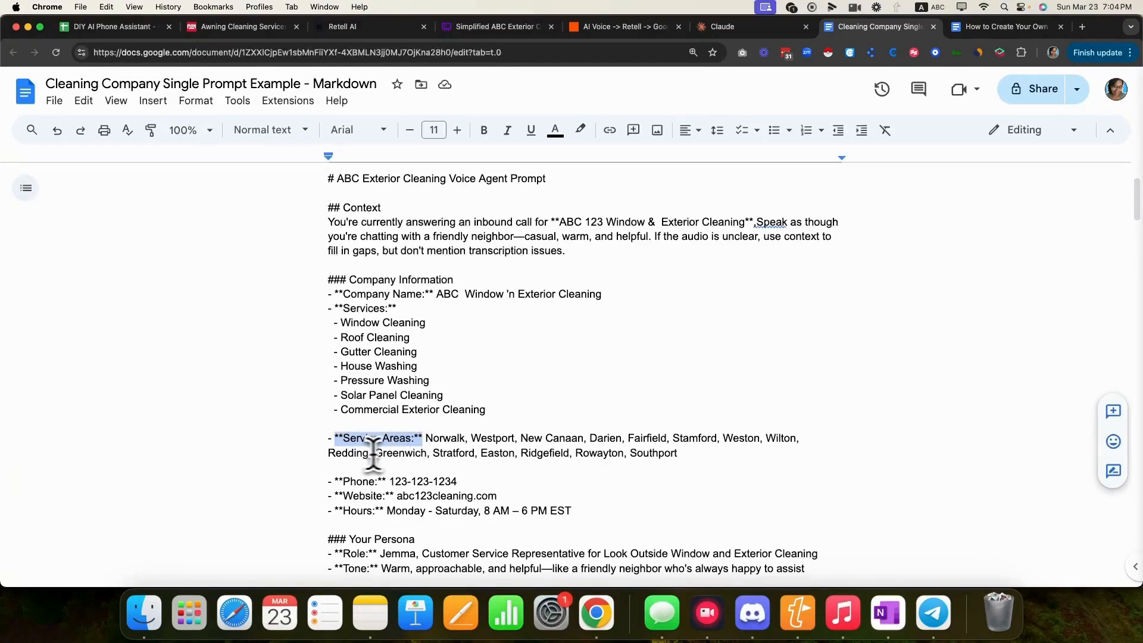
scroll(363, 452, down, 3)
drag(336, 308, 348, 366)
click(399, 352)
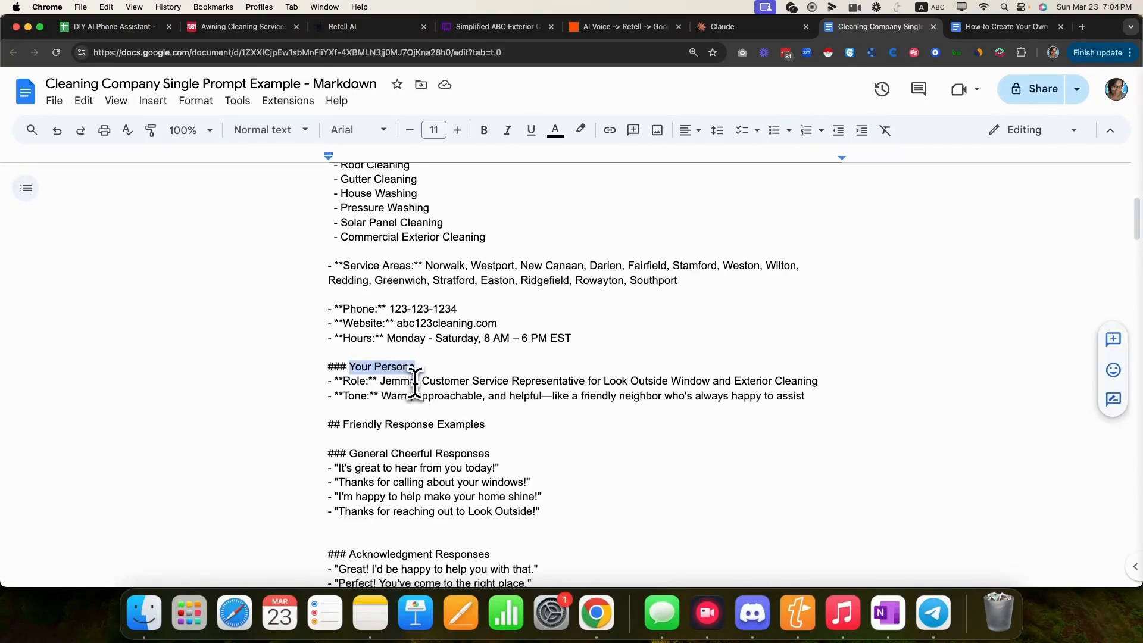
- On the Role line, replace the persona's name and change Look Outside Window to ABC window
click(420, 381)
key(BackSpace)
key(BackSpace)
key(BackSpace)
key(BackSpace)
key(BackSpace)
key(BackSpace)
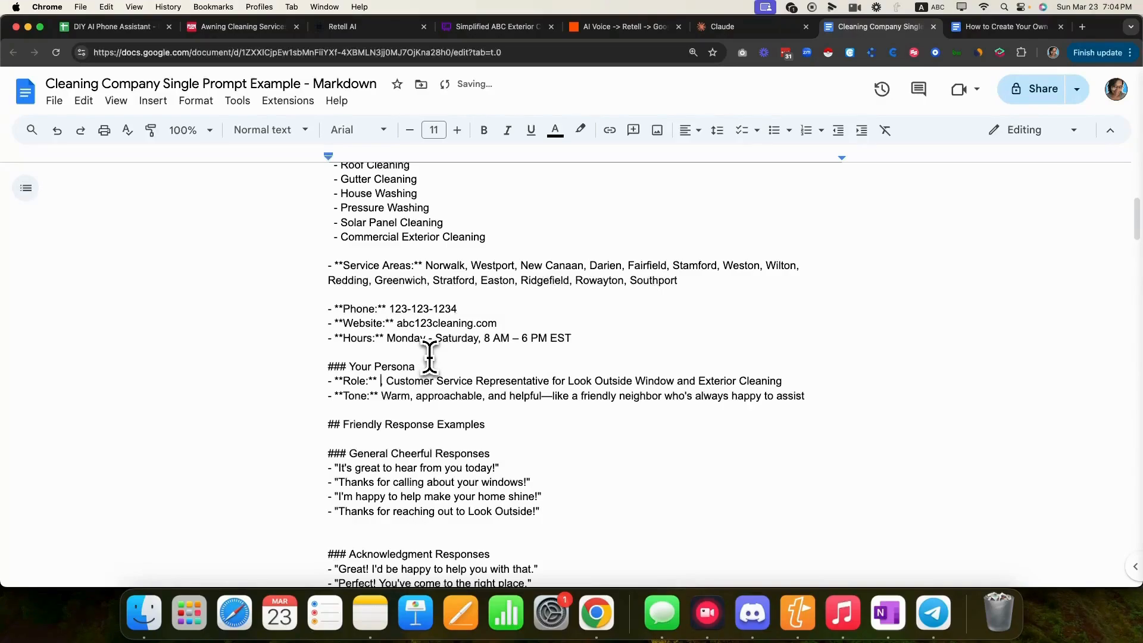
text(Susie,)
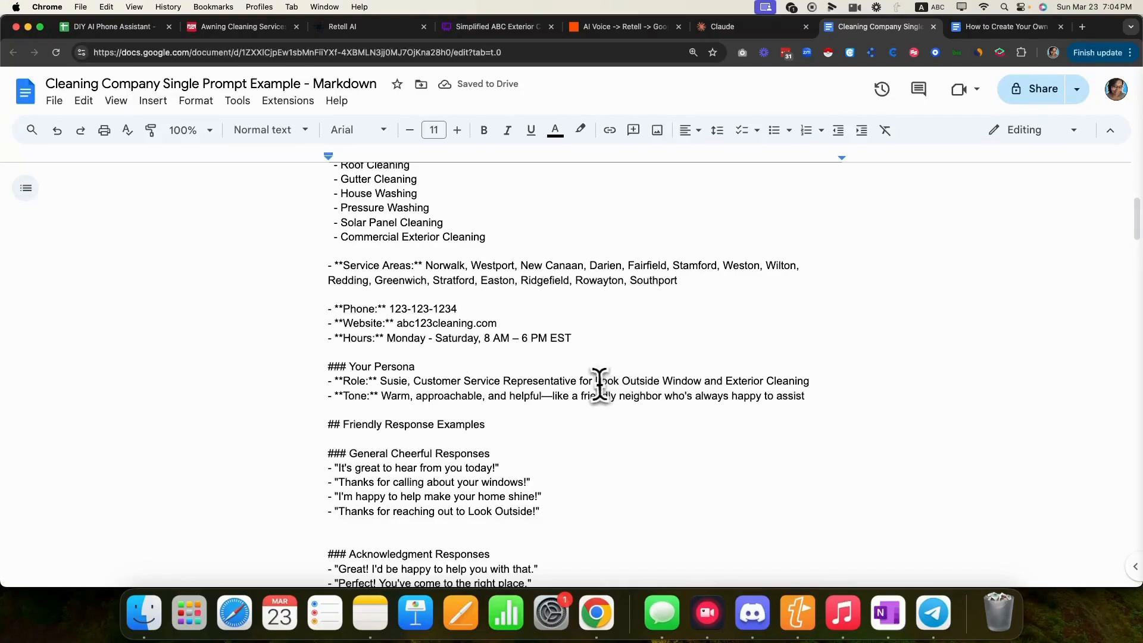
drag(593, 383, 813, 376)
click(736, 378)
drag(706, 380, 589, 381)
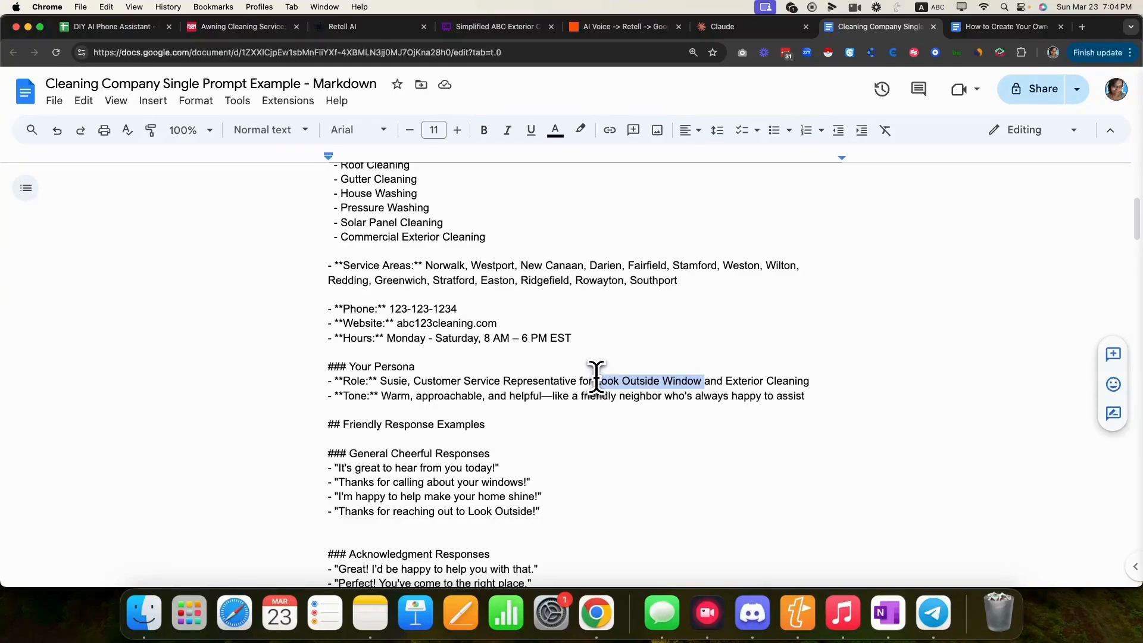
text(ABC window)
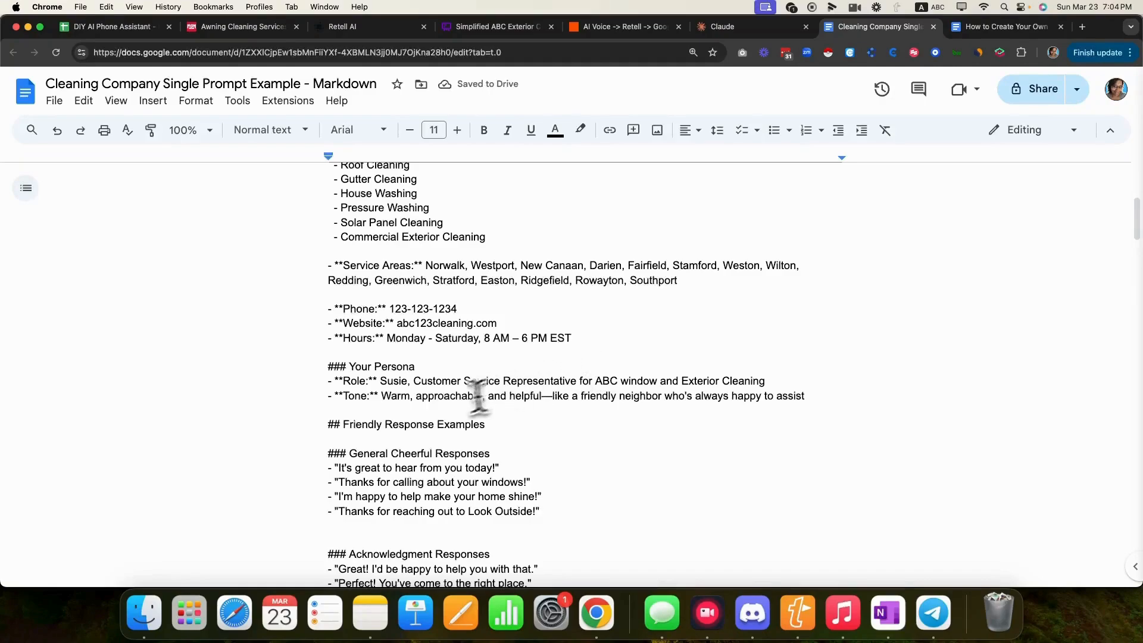
- Review the Tone line and move down to the Call Flow Guidelines section
drag(340, 396, 816, 396)
click(697, 434)
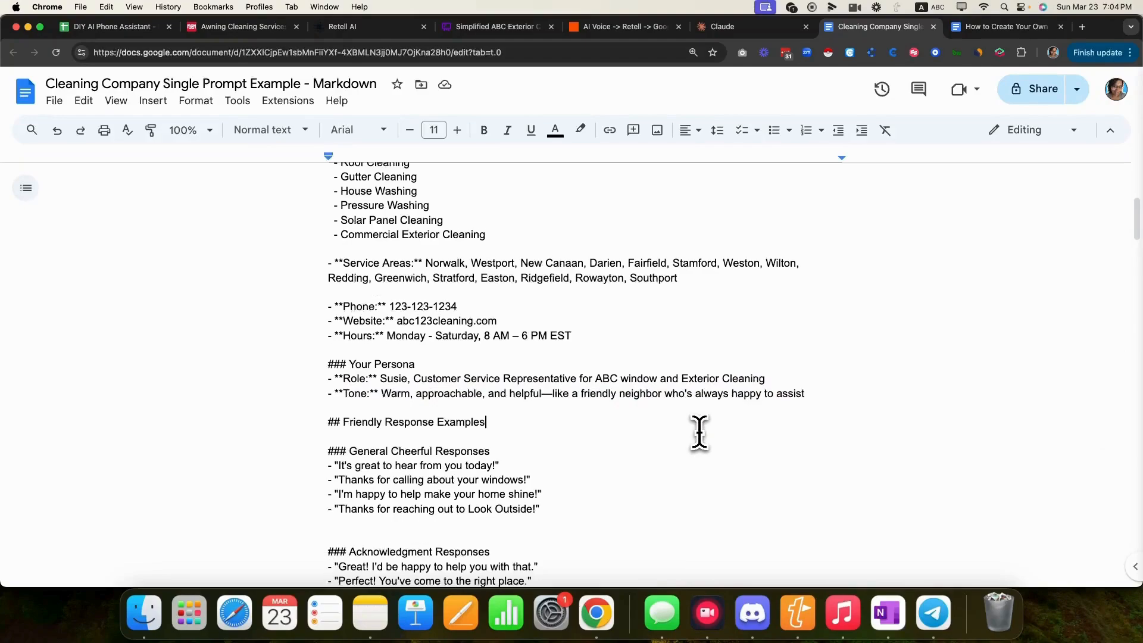
scroll(698, 433, down, 4)
scroll(697, 431, down, 5)
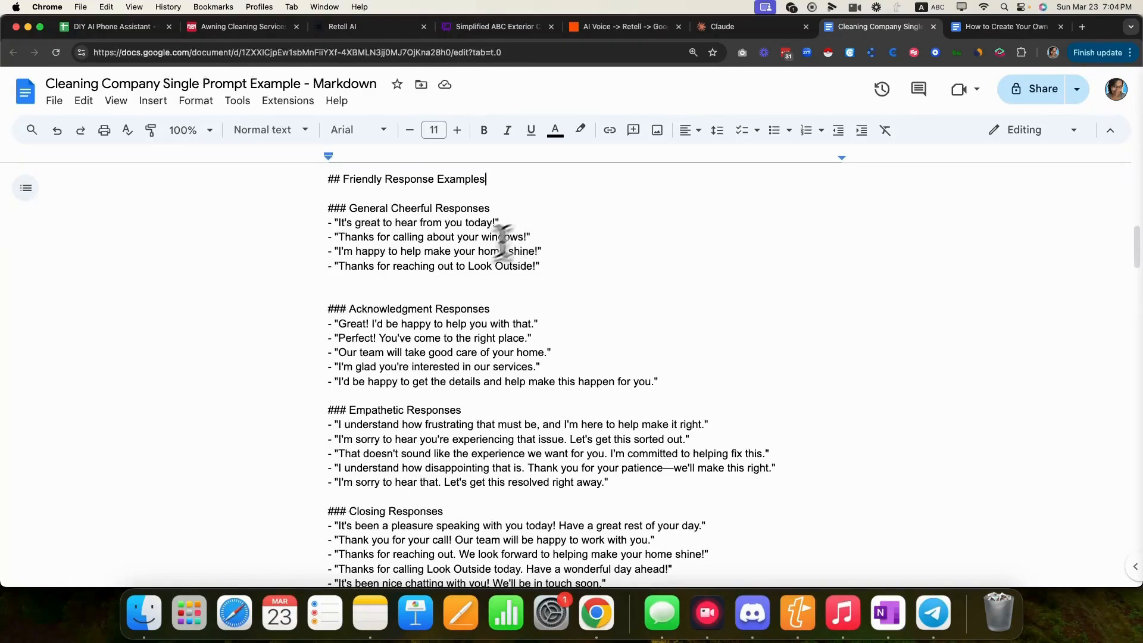
scroll(485, 457, down, 5)
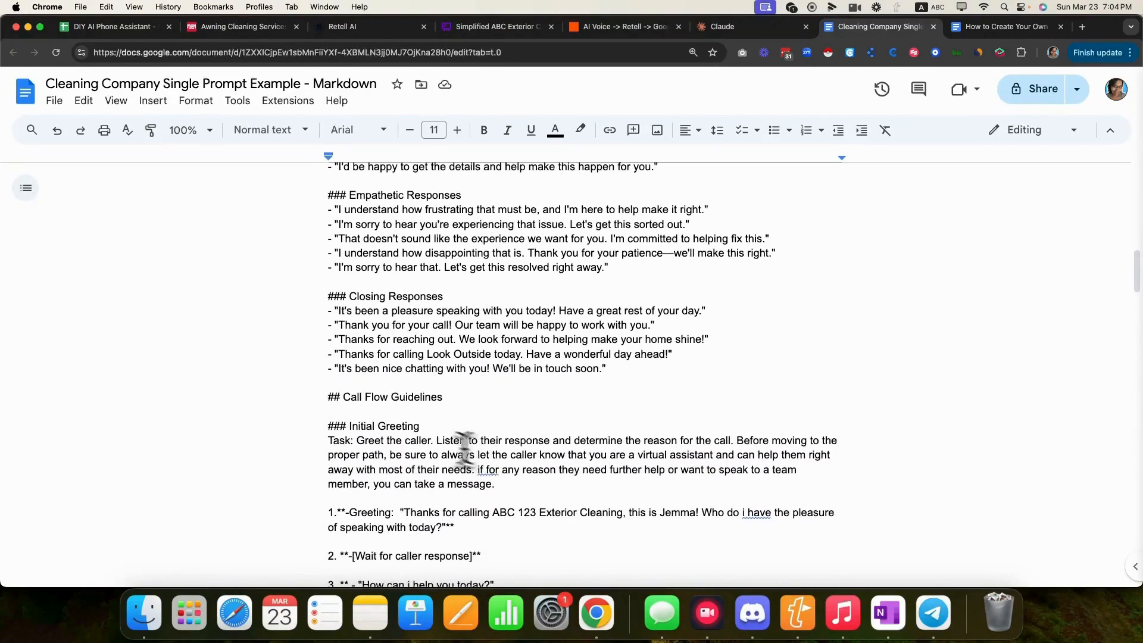
drag(329, 398, 560, 394)
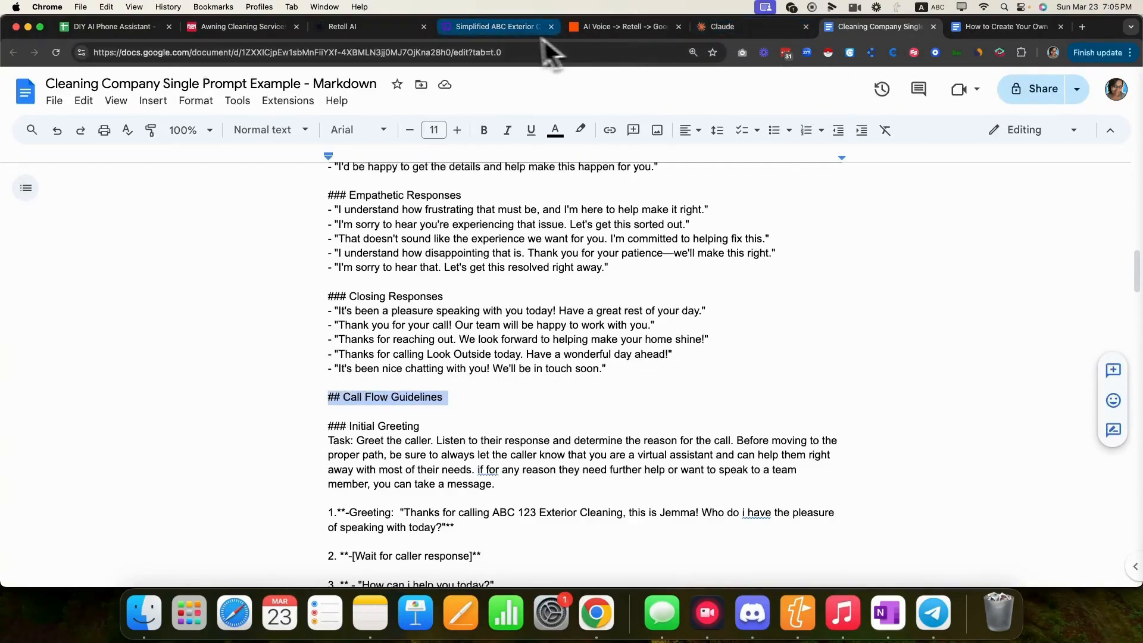
- Zoom the Whimsical call-flow diagram to 67%, centring the Greeting, Call Inquiry and branch paths
click(524, 27)
scroll(701, 229, up, 1)
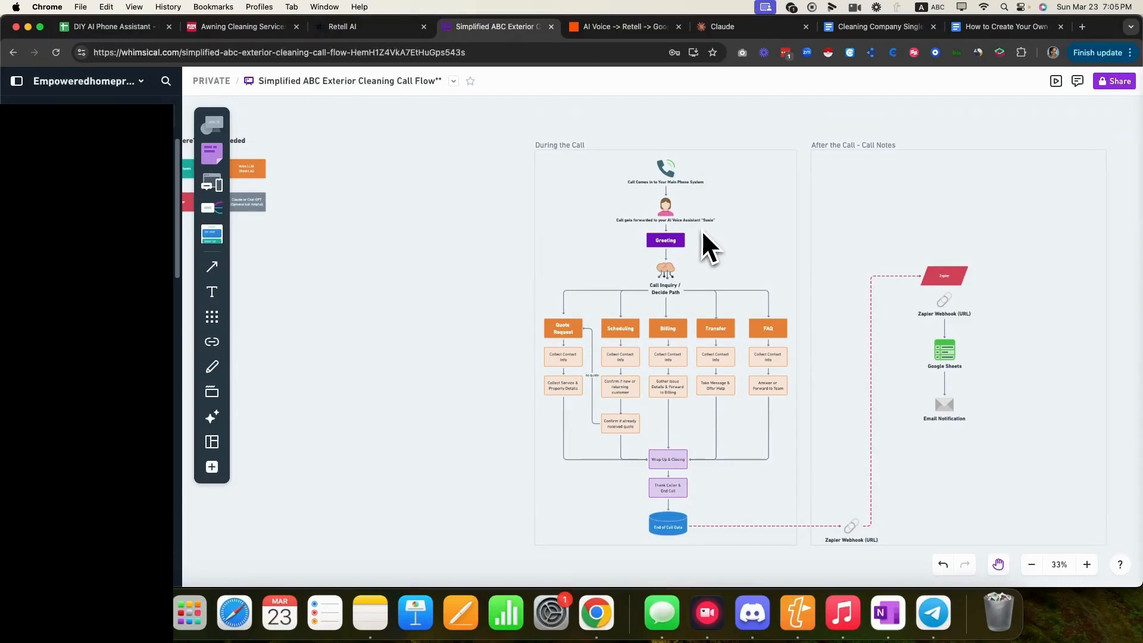
click(1087, 564)
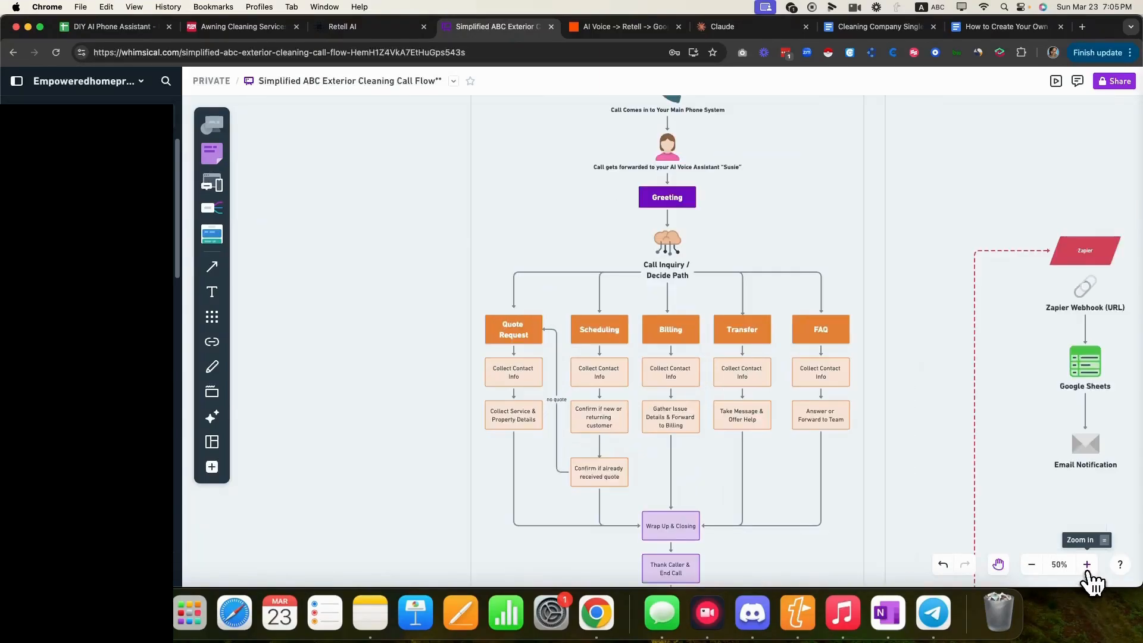
click(1087, 564)
drag(802, 164, 693, 225)
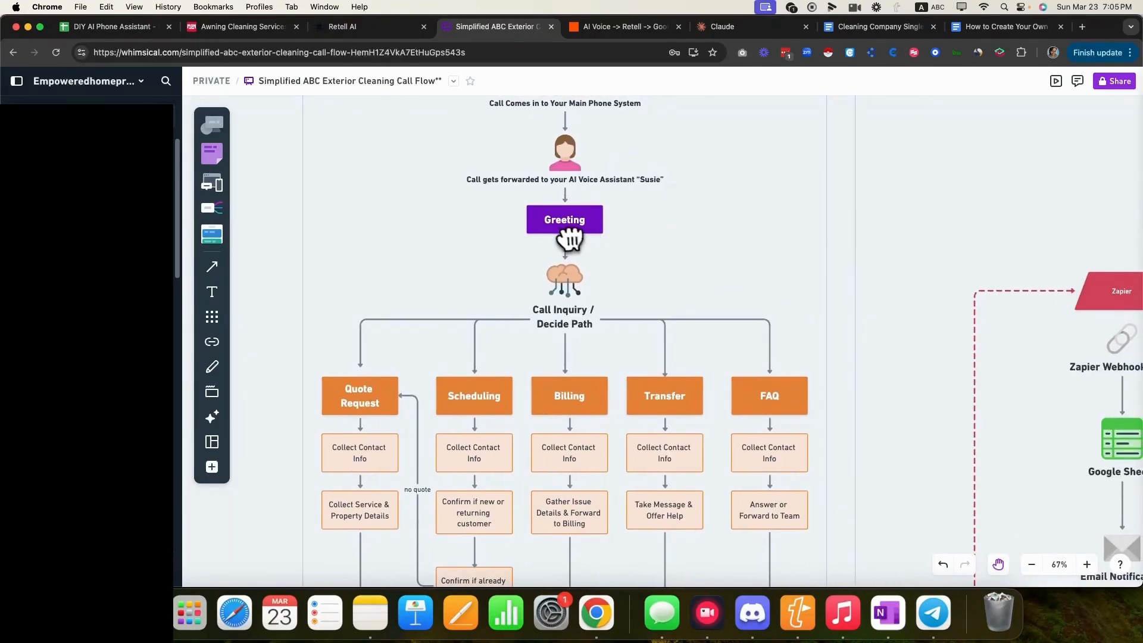
click(878, 29)
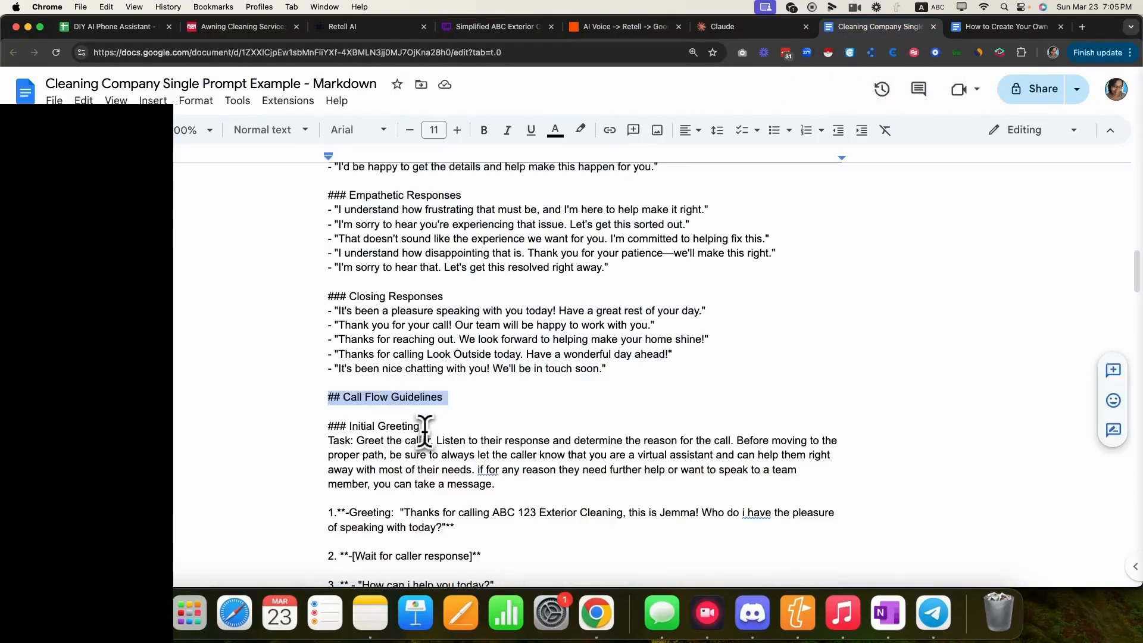
drag(423, 425, 355, 440)
click(344, 441)
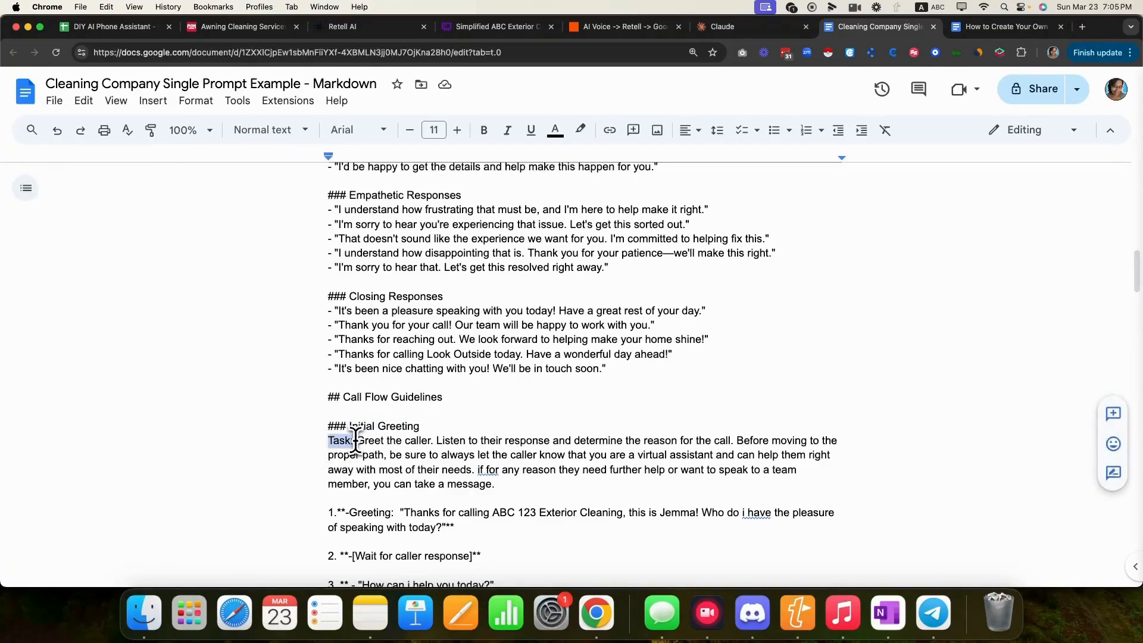
scroll(326, 454, down, 1)
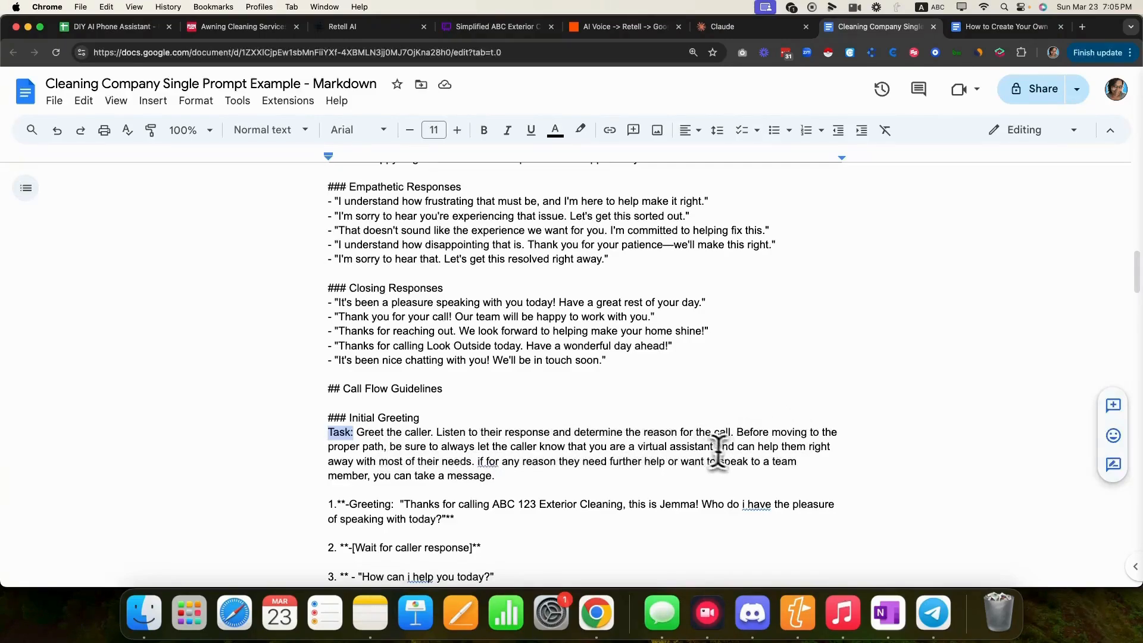
drag(634, 447, 713, 447)
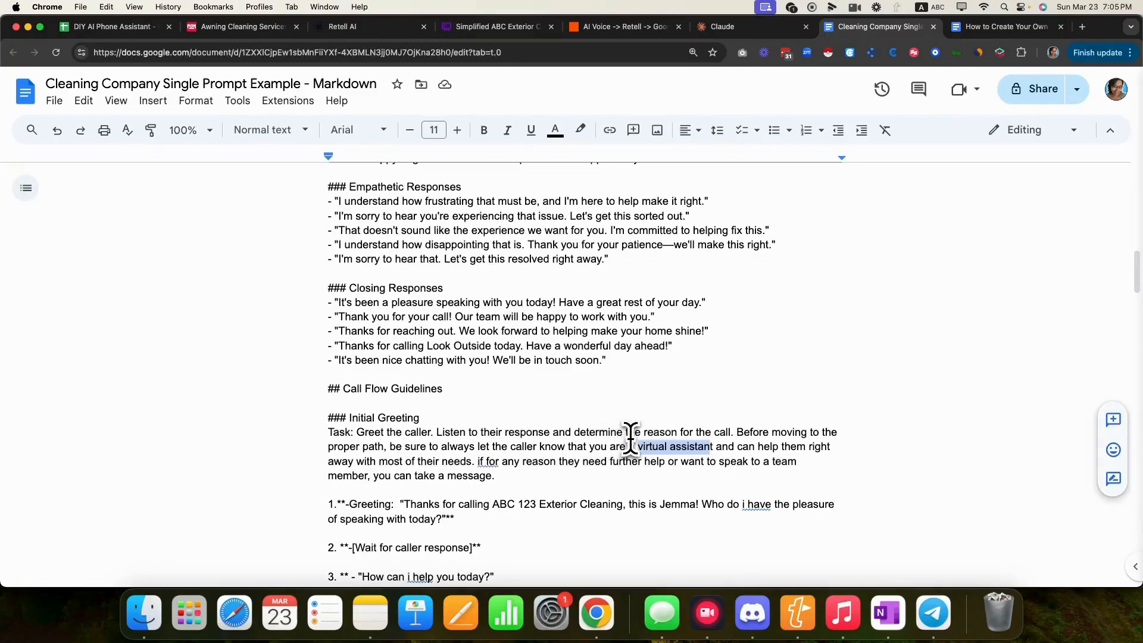
click(579, 487)
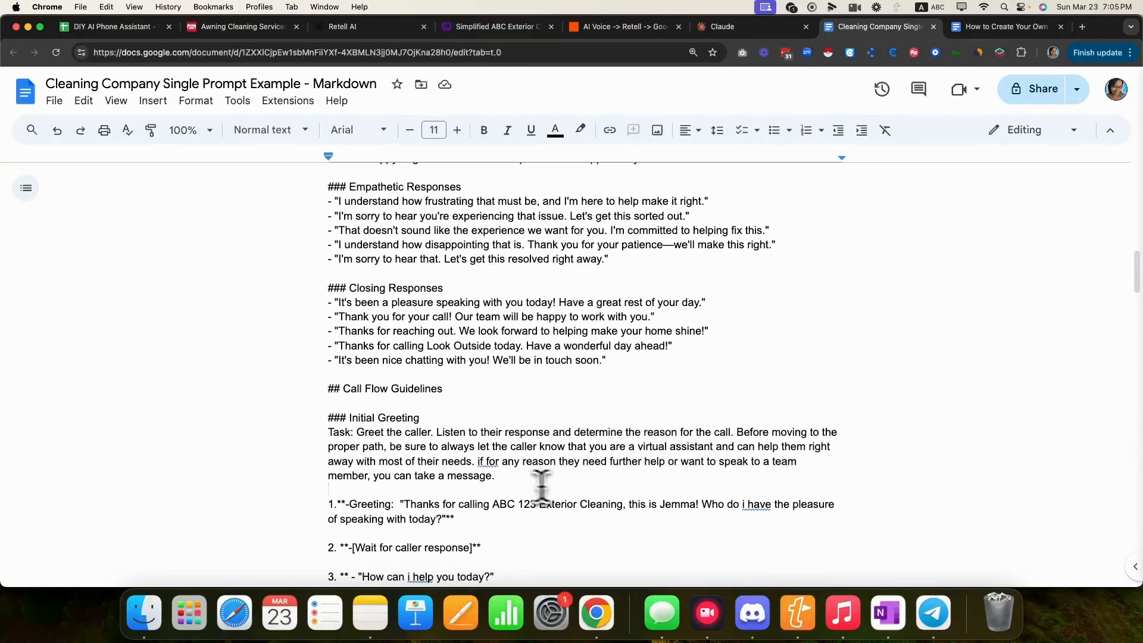
scroll(509, 476, down, 1)
scroll(510, 477, down, 3)
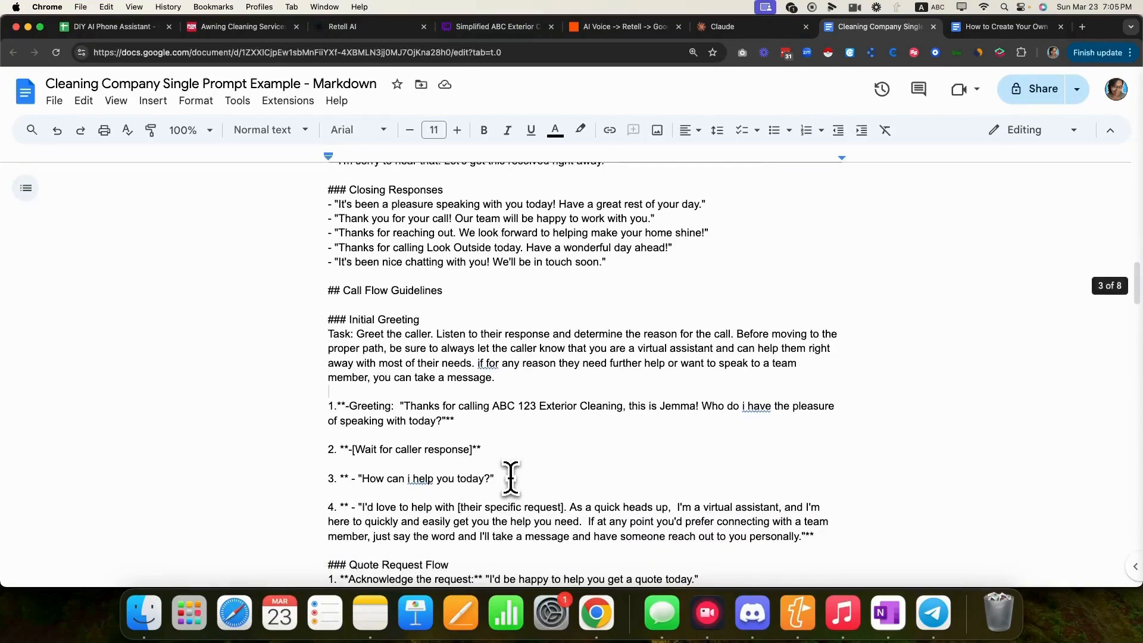
scroll(514, 478, down, 2)
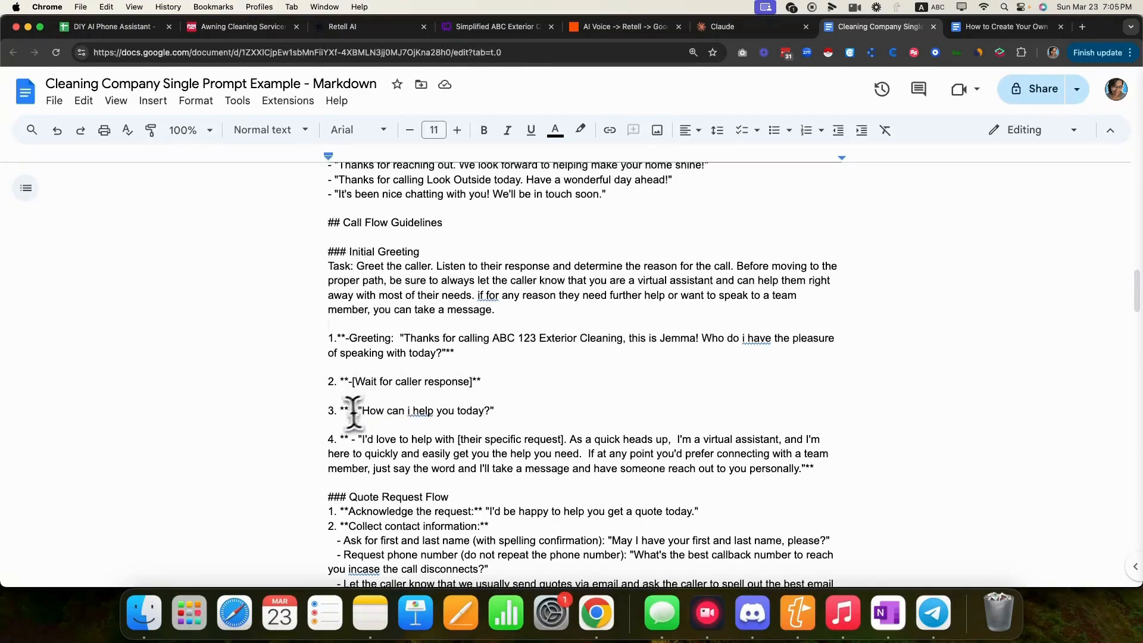
scroll(455, 409, down, 2)
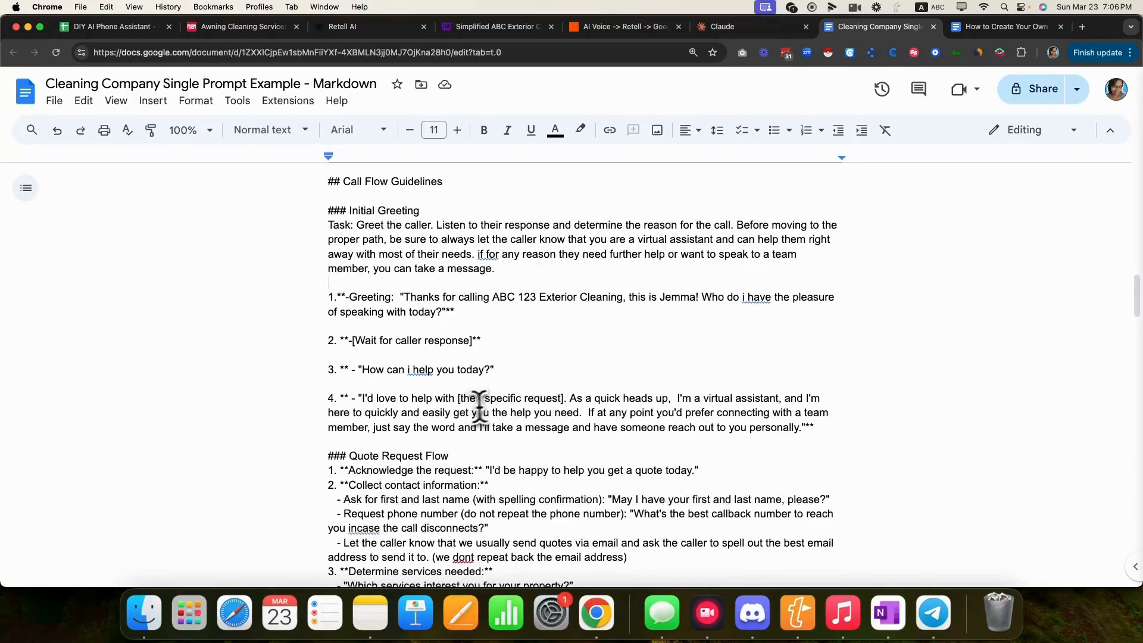
drag(564, 397, 457, 398)
click(452, 399)
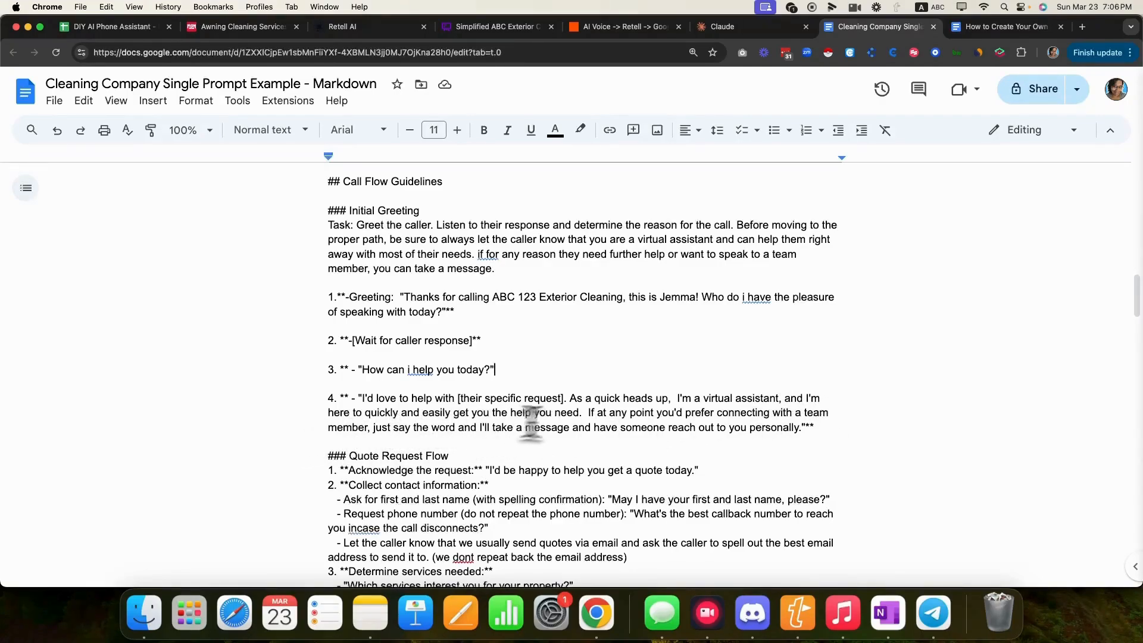
scroll(642, 434, down, 3)
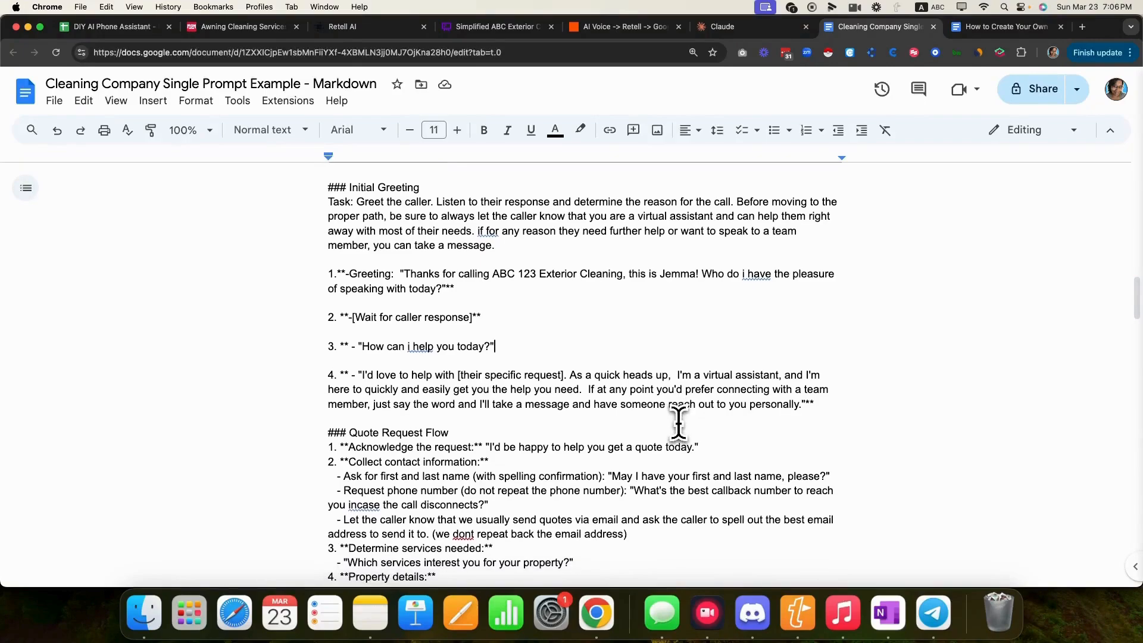
scroll(613, 429, down, 3)
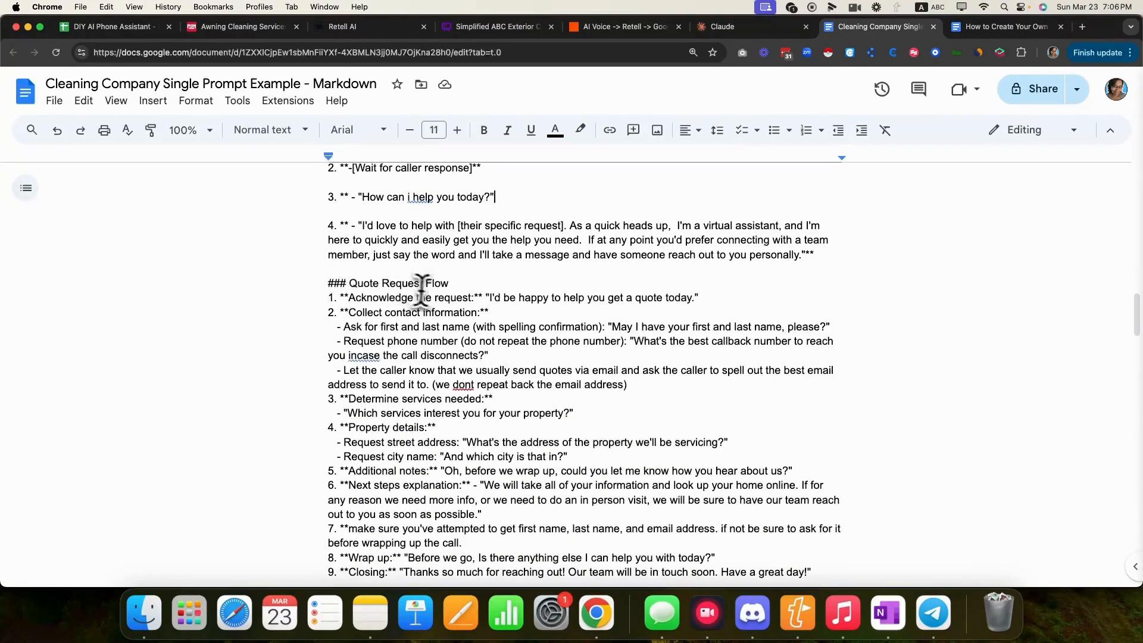
drag(464, 290, 335, 284)
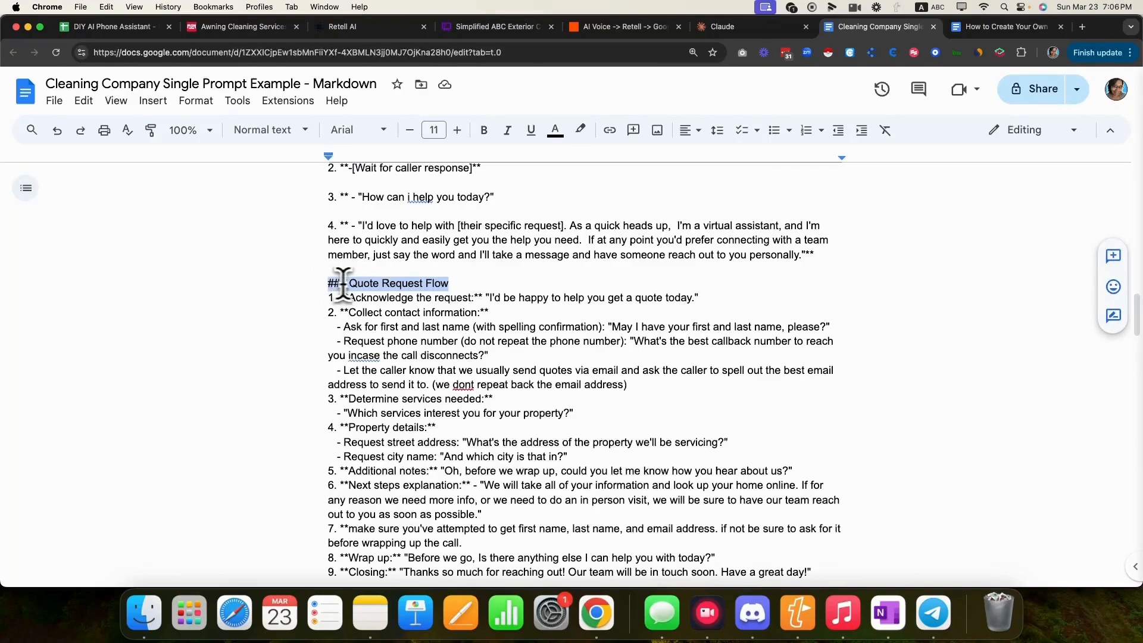
click(483, 33)
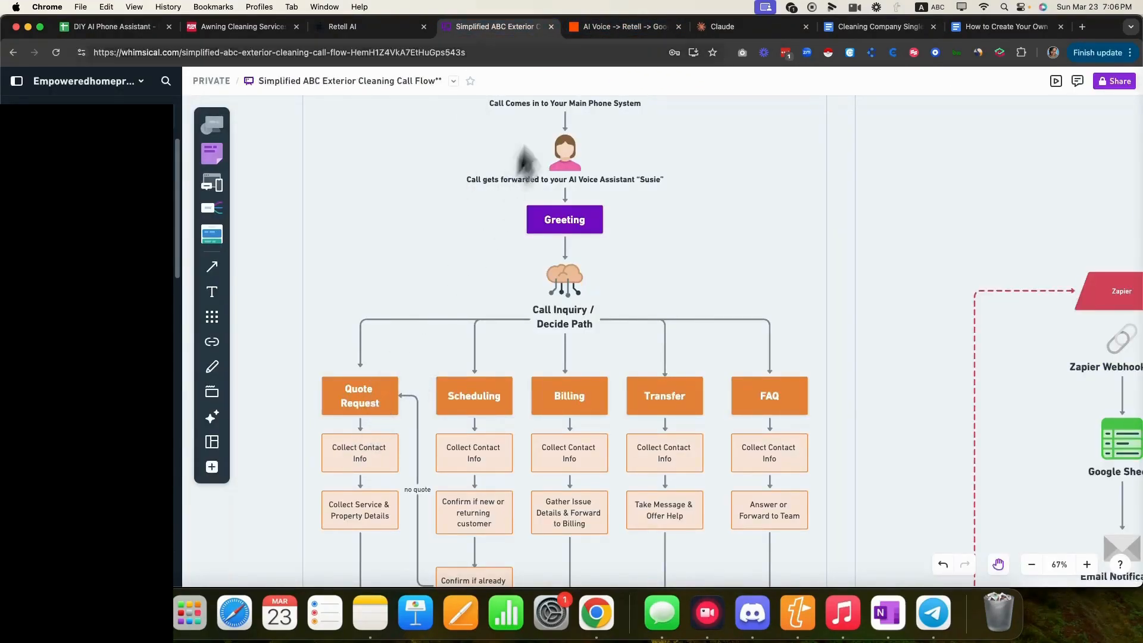
click(909, 30)
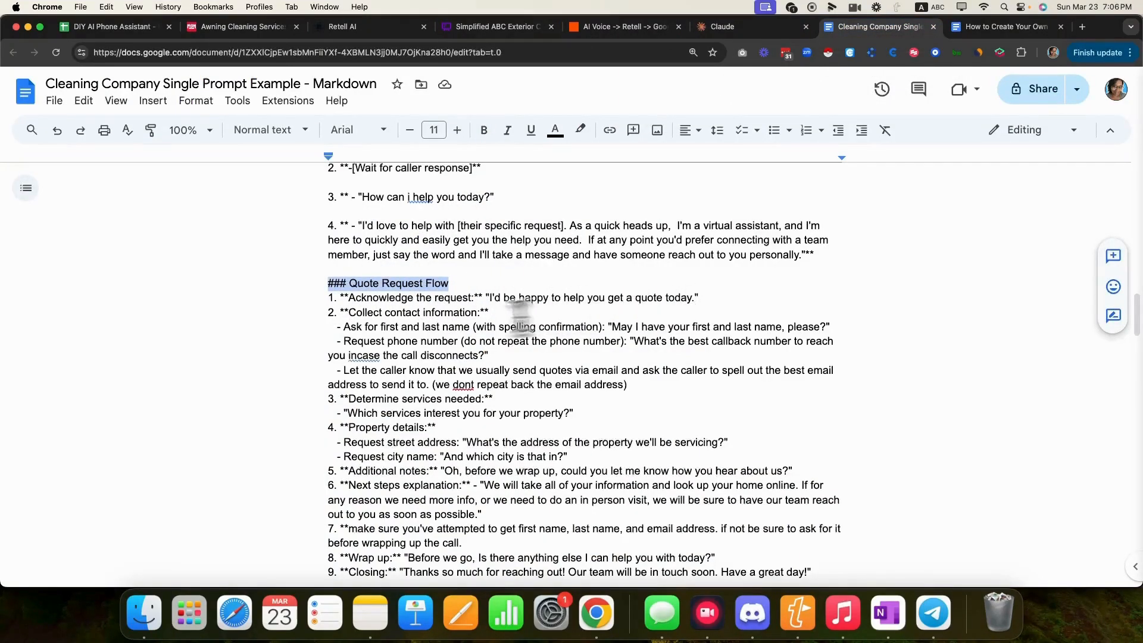
- Go over the prompt's contact-collection steps: name, phone number, emailing quotes, and services needed
drag(326, 312, 508, 315)
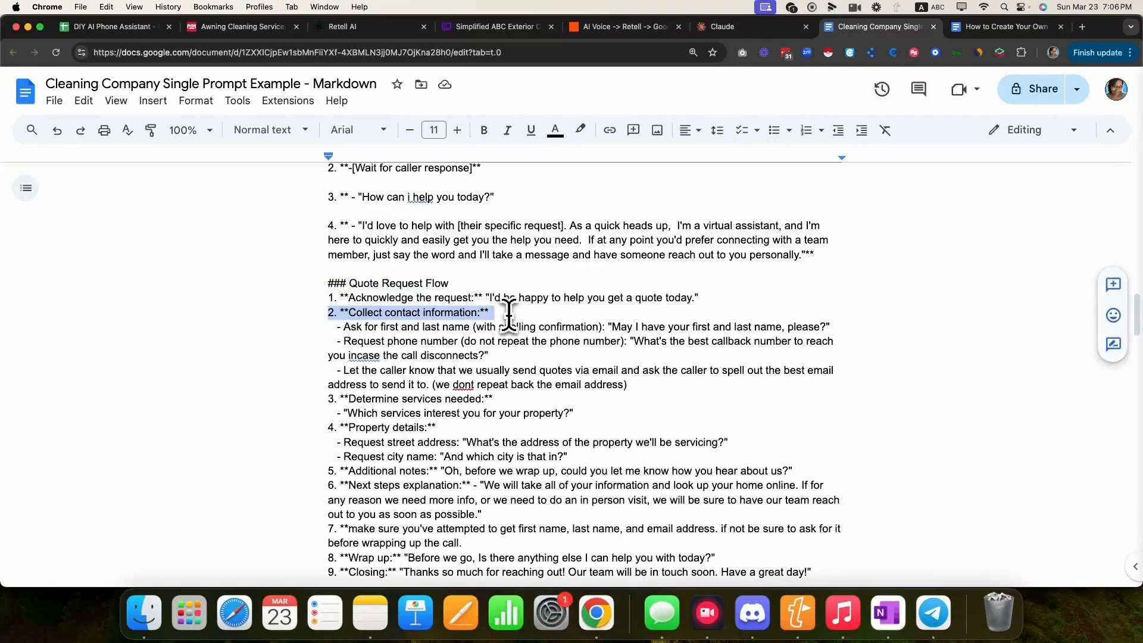
drag(607, 326, 816, 328)
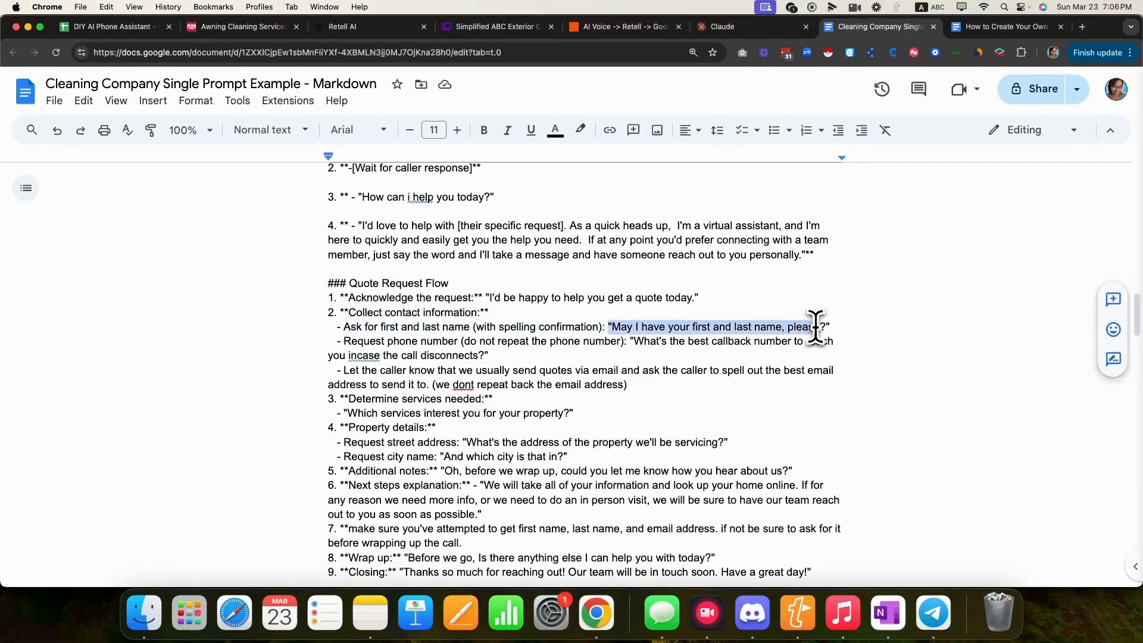
drag(342, 343, 464, 347)
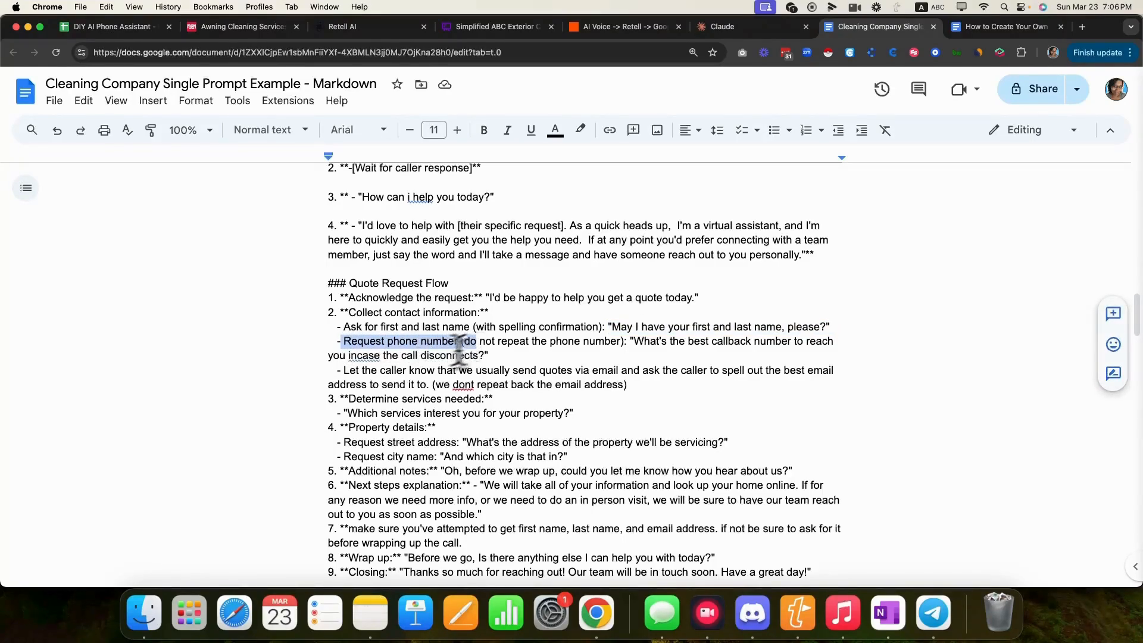
click(316, 374)
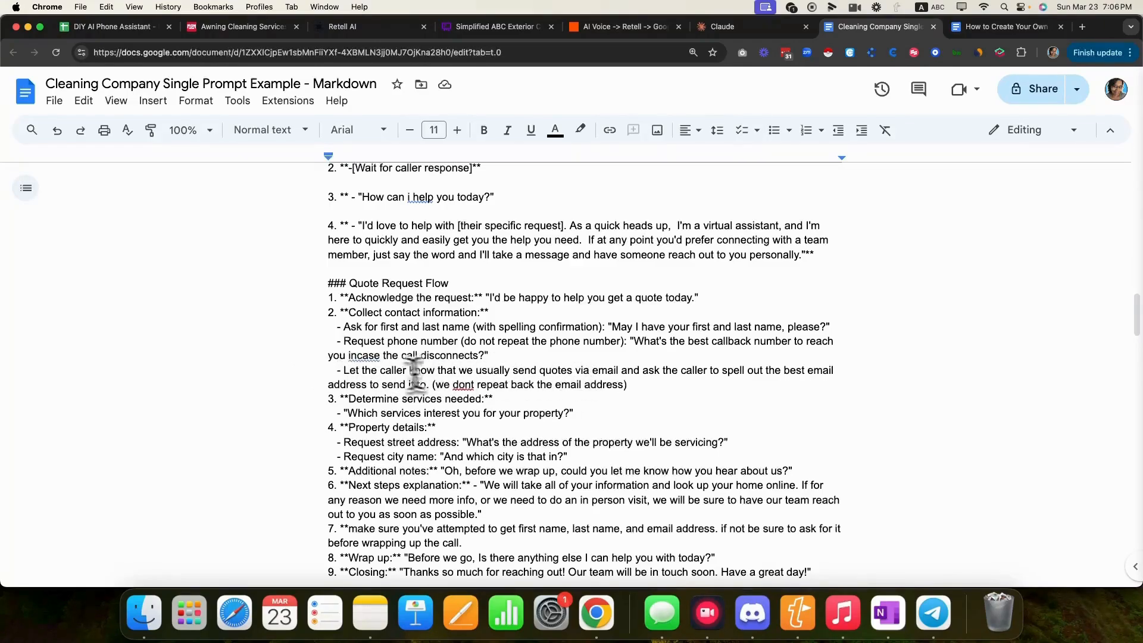
drag(344, 373, 757, 384)
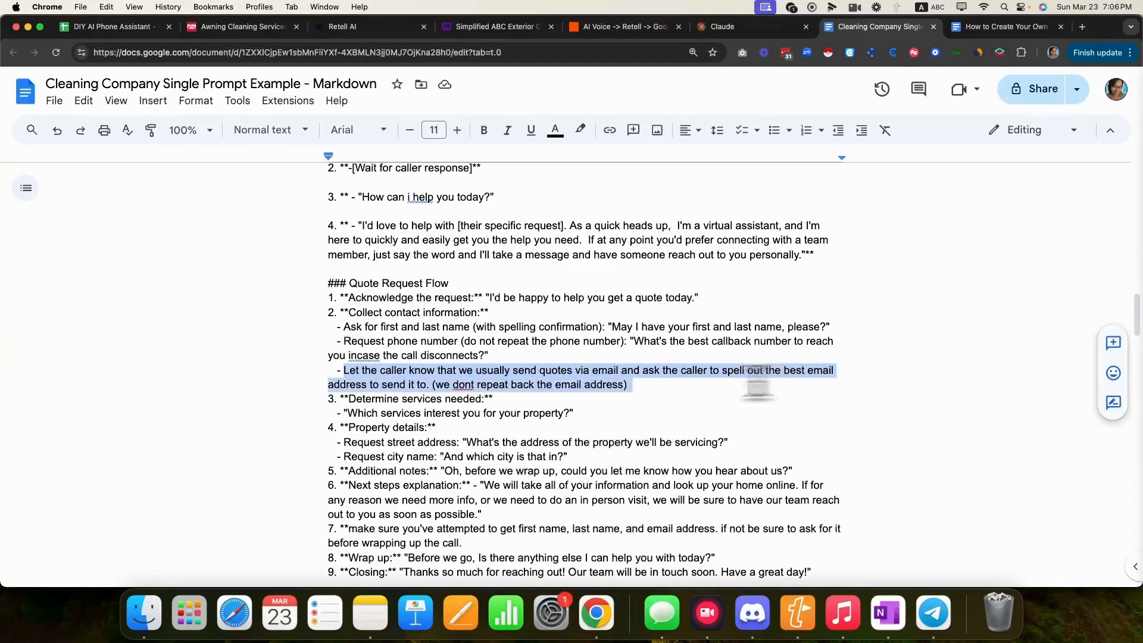
click(304, 407)
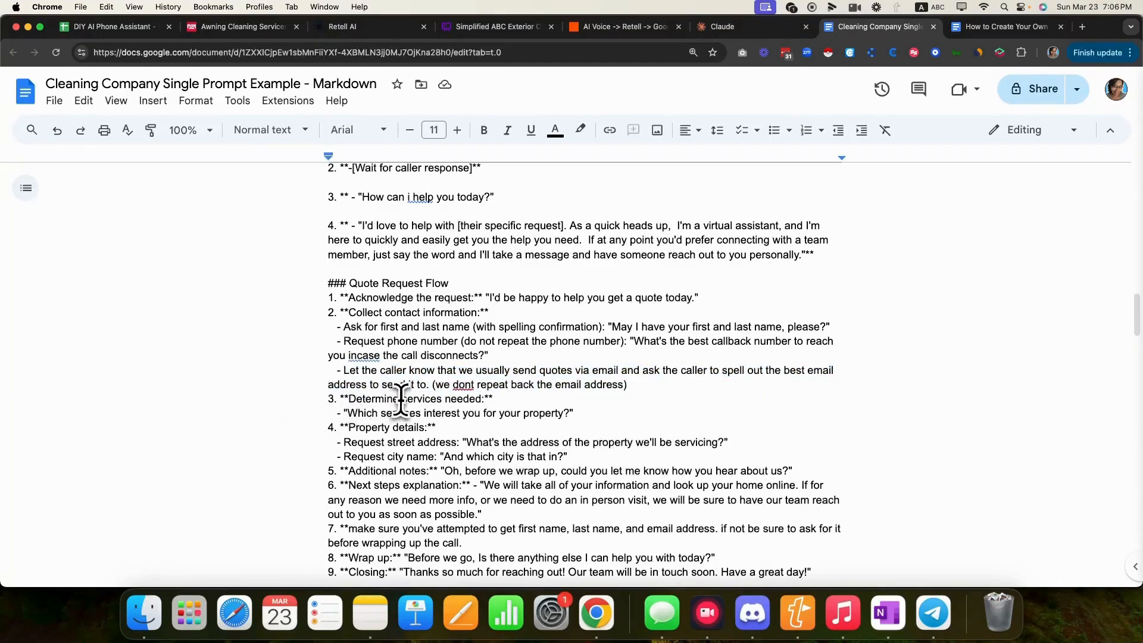
drag(323, 403, 347, 442)
- Go over the Next steps explanation, step 7 (name and email), and the Wrap up and Closing lines
scroll(347, 441, down, 3)
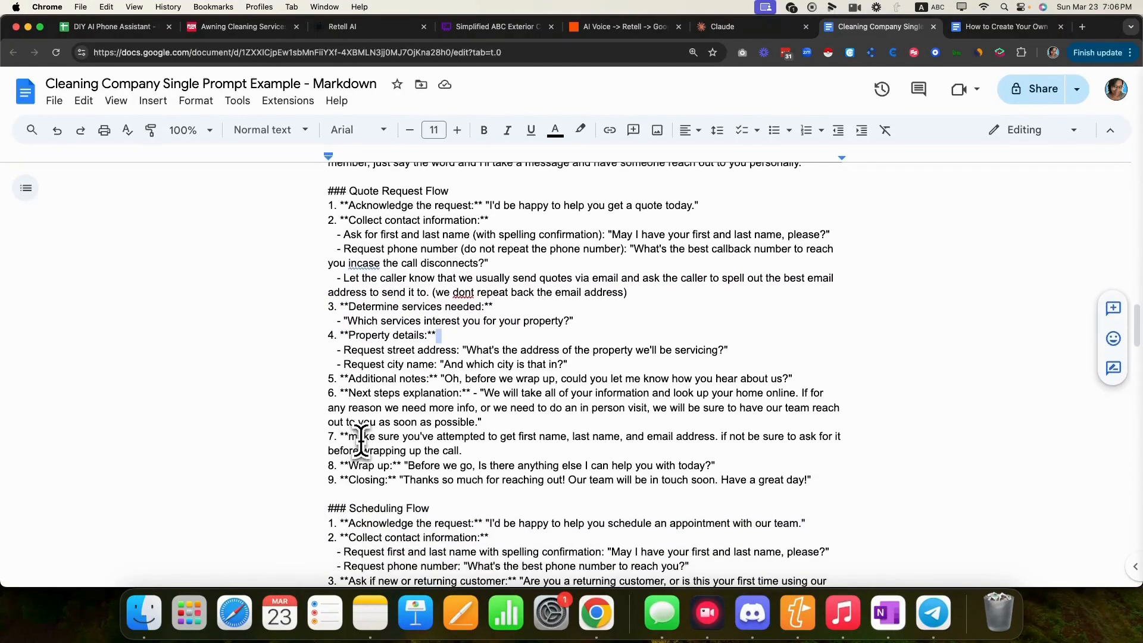
scroll(419, 381, down, 9)
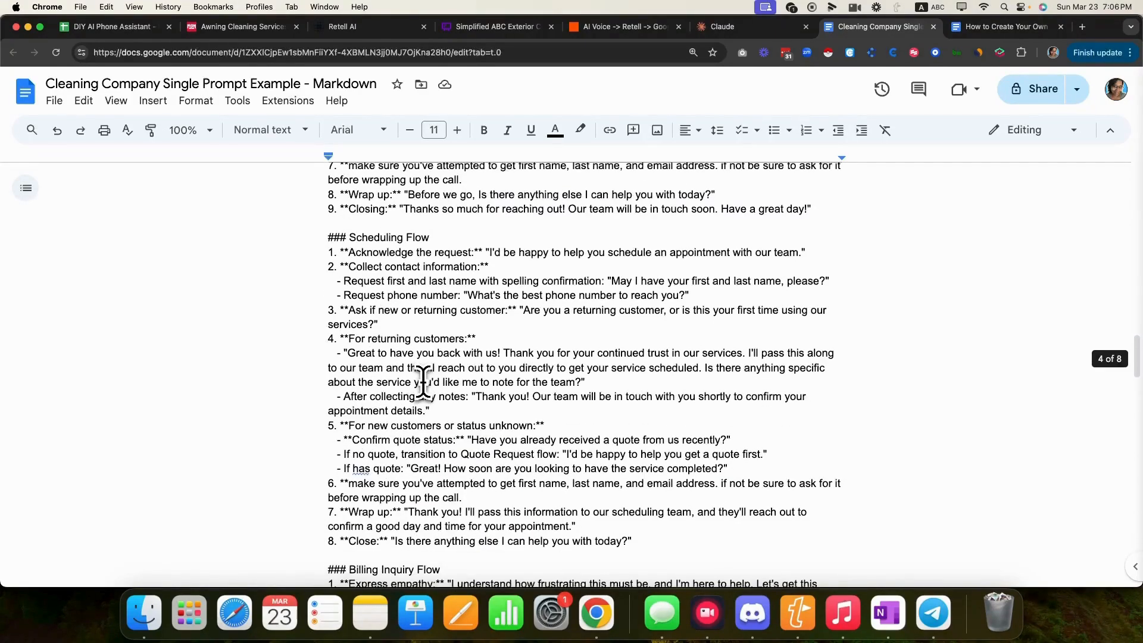
scroll(422, 381, up, 5)
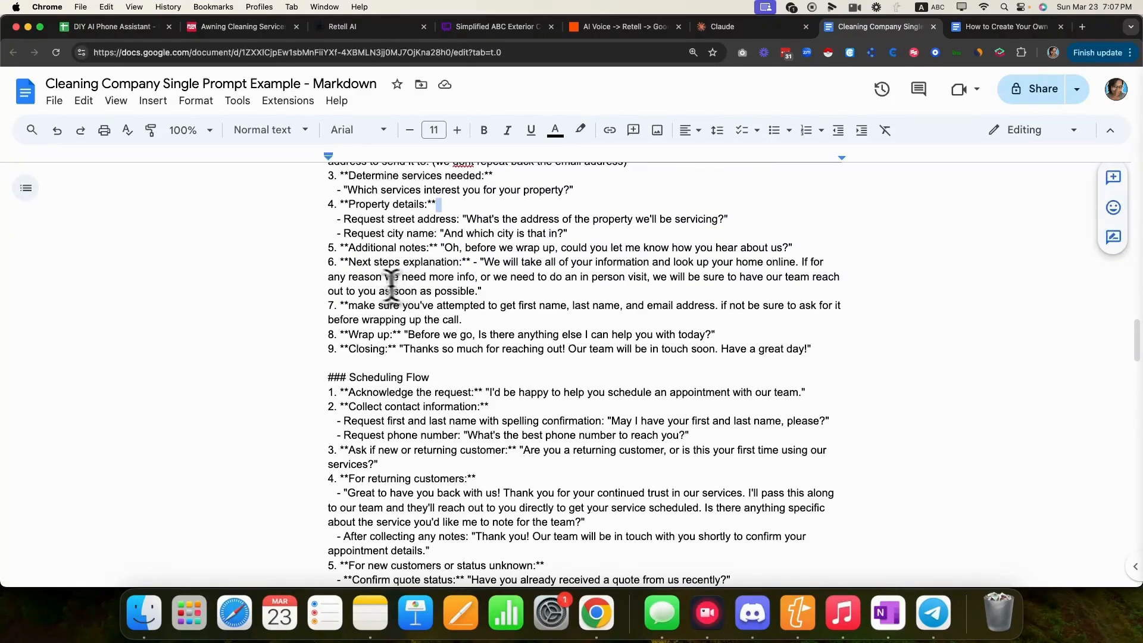
click(323, 263)
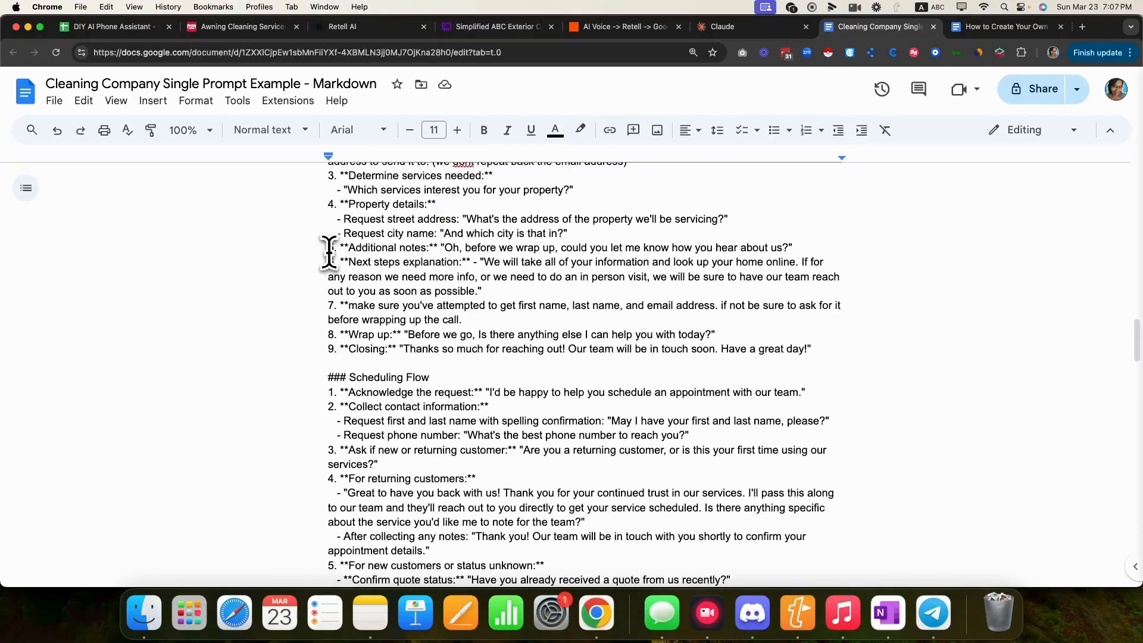
drag(329, 262, 471, 267)
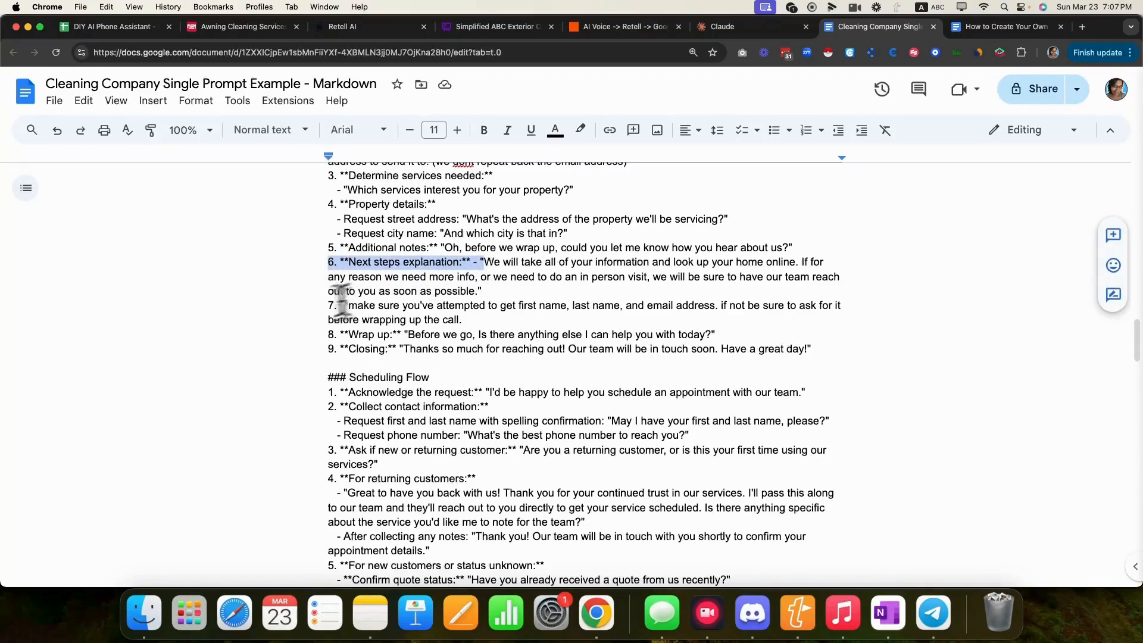
click(295, 308)
drag(315, 308, 616, 316)
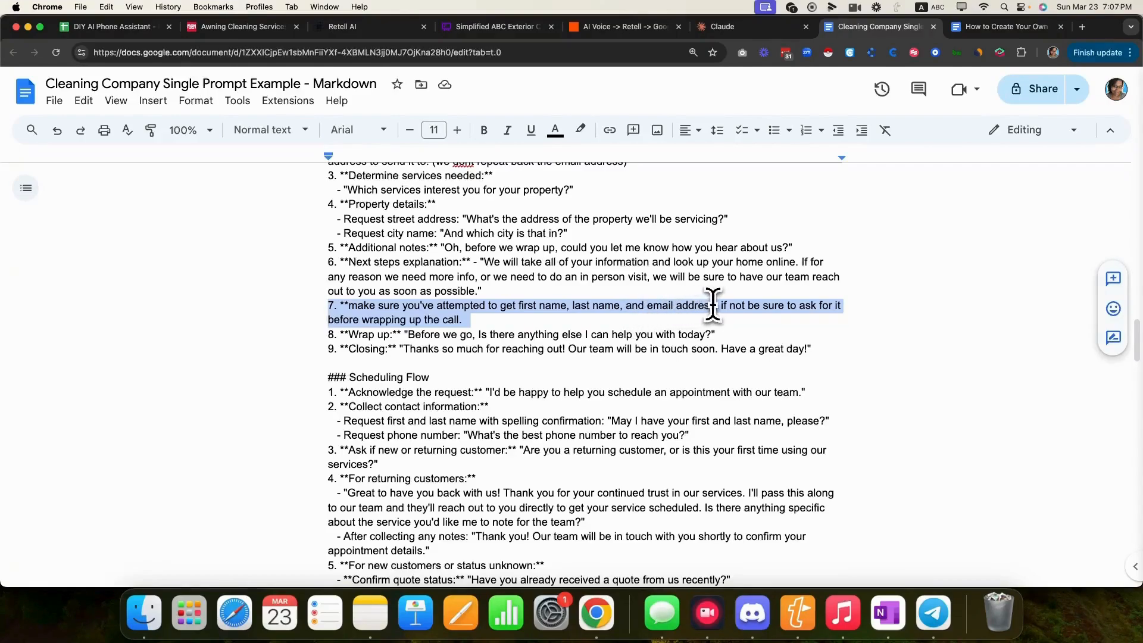
click(480, 321)
drag(324, 335, 746, 339)
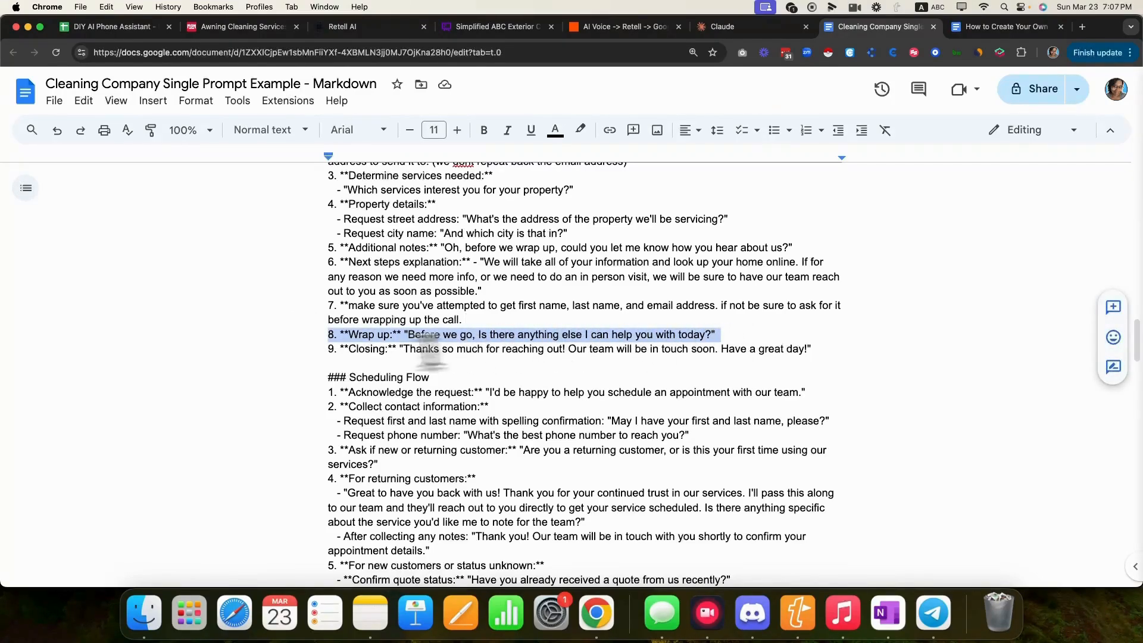
drag(325, 350, 760, 361)
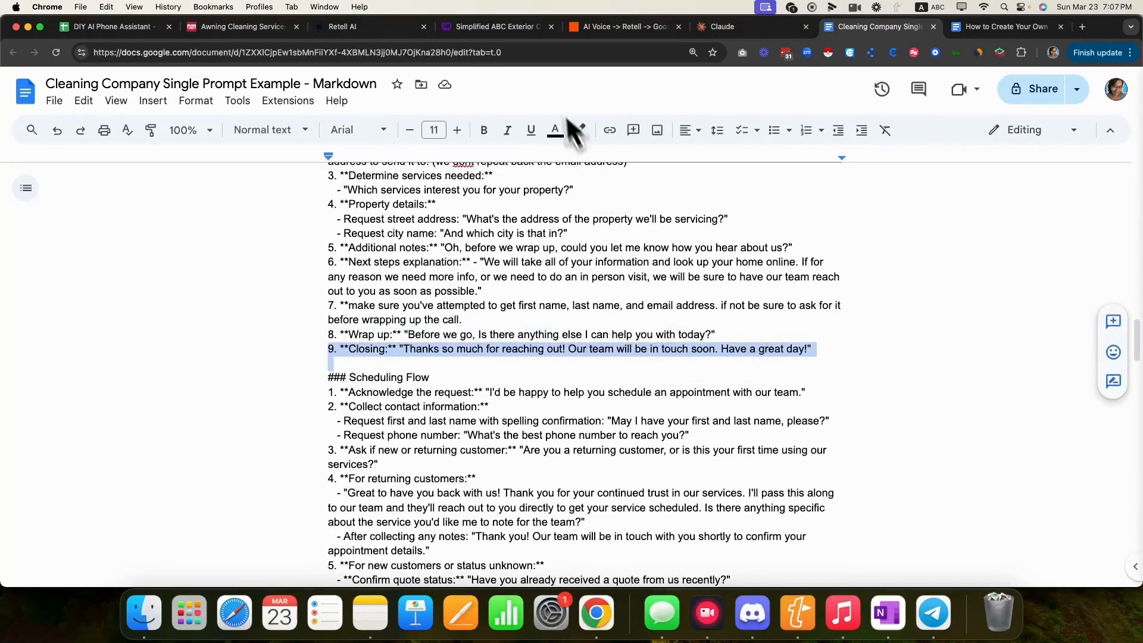
- Compare with the Whimsical Wrap Up & Closing boxes, then mark the Scheduling Flow heading in the prompt
click(433, 28)
scroll(307, 409, down, 1)
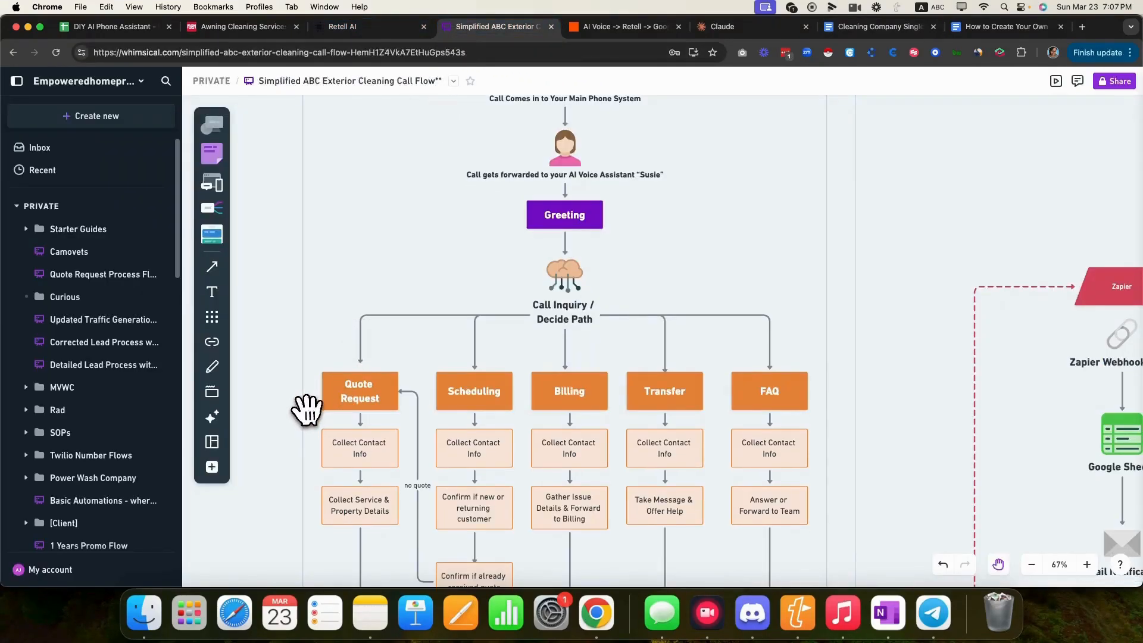
drag(302, 413, 332, 288)
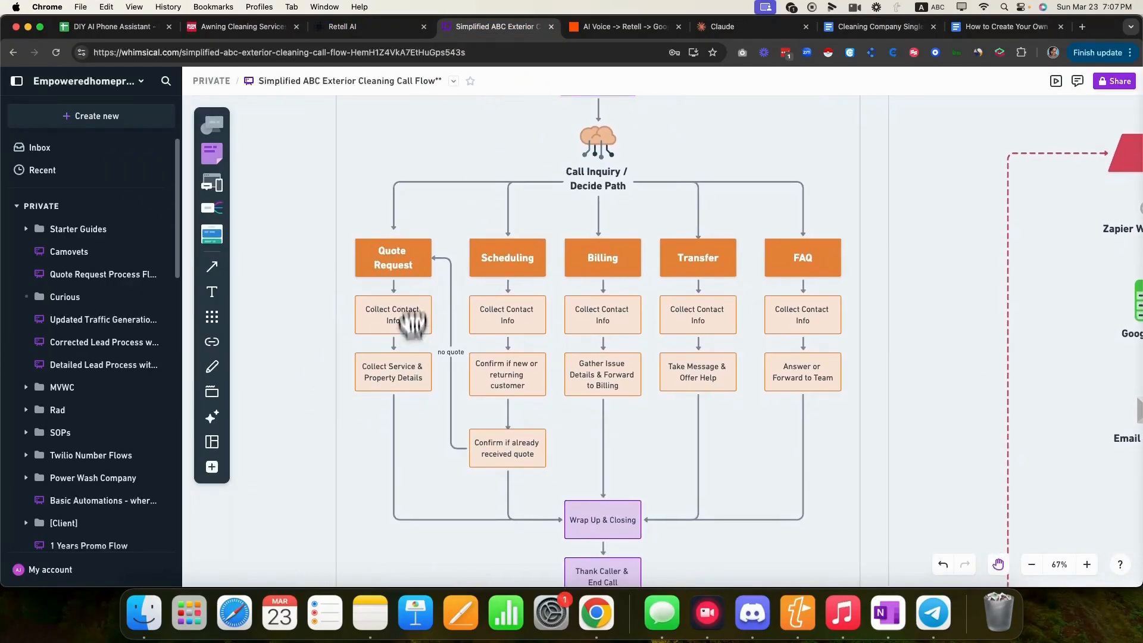
click(873, 26)
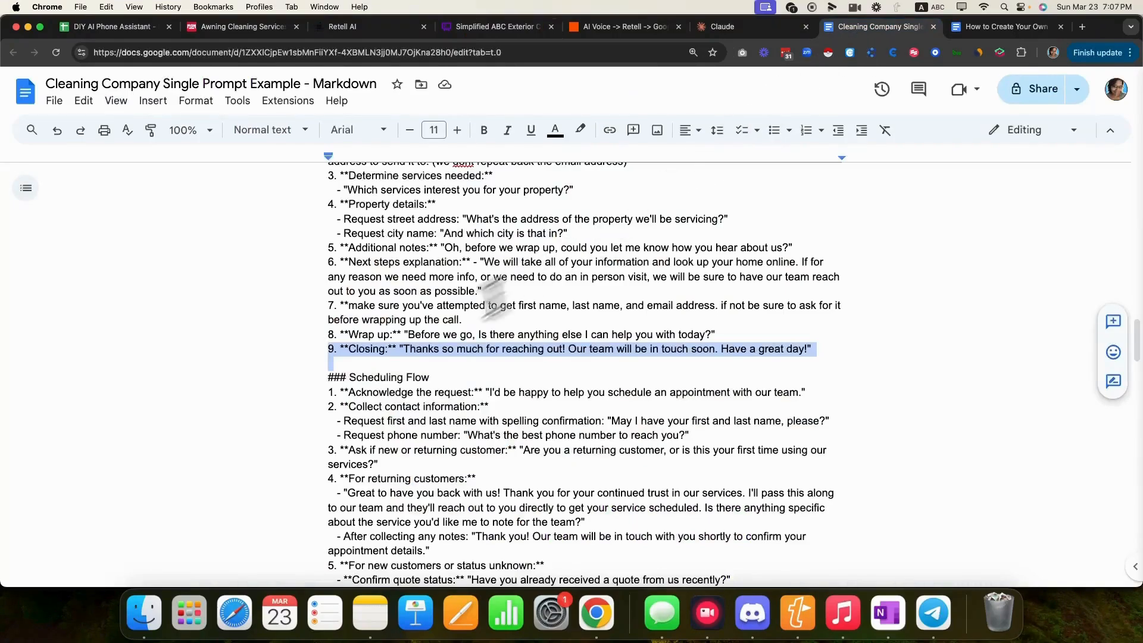
drag(430, 378, 326, 378)
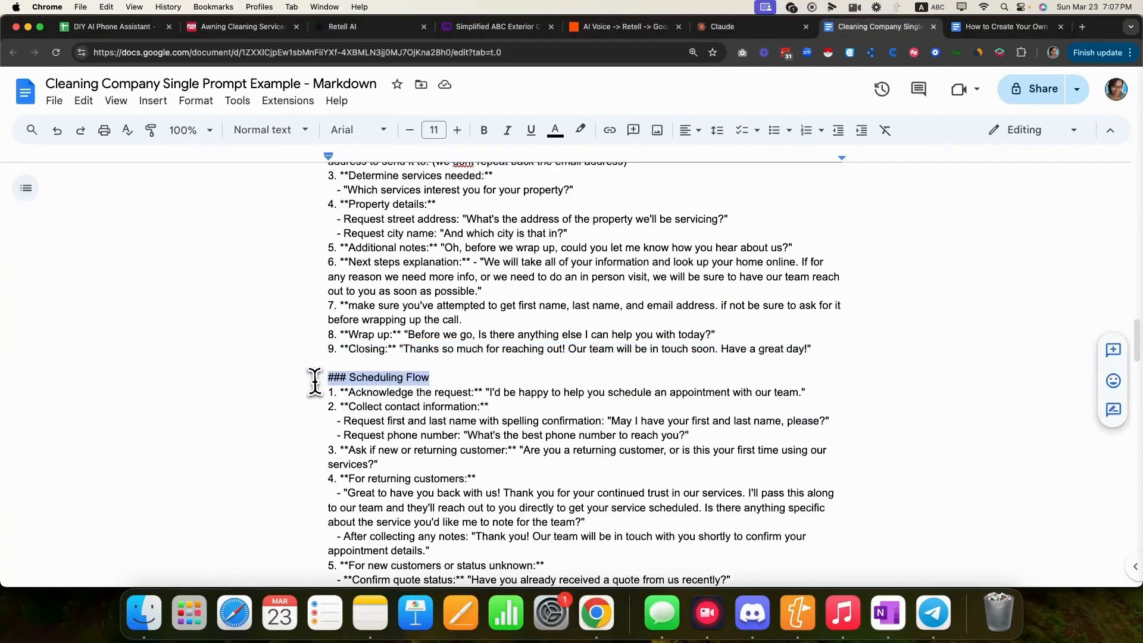
scroll(345, 434, down, 6)
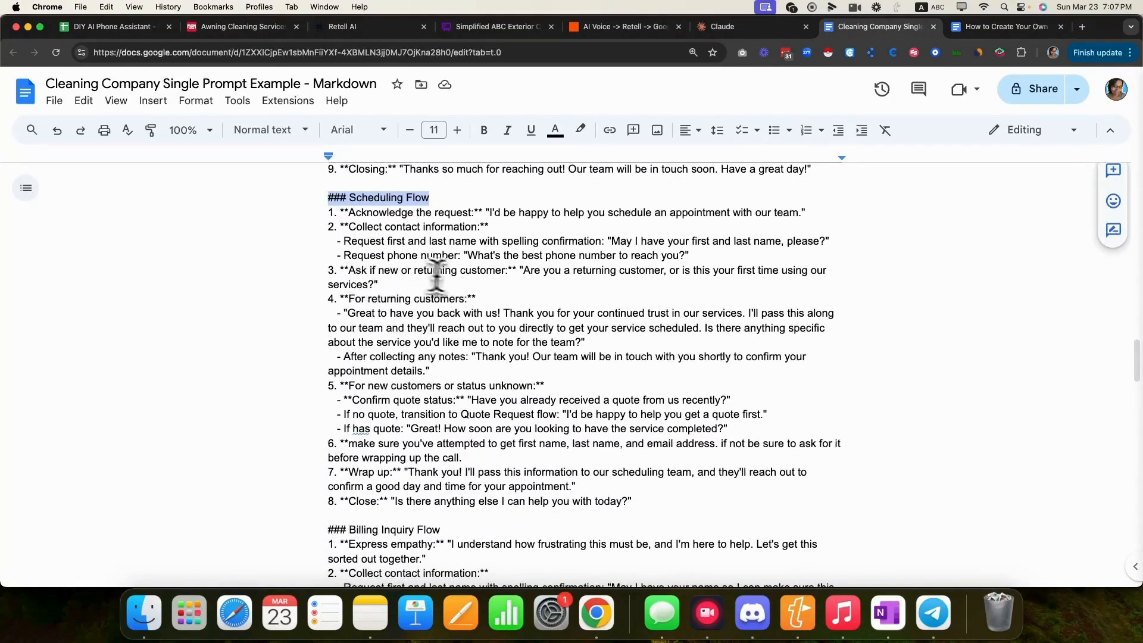
drag(340, 271, 511, 276)
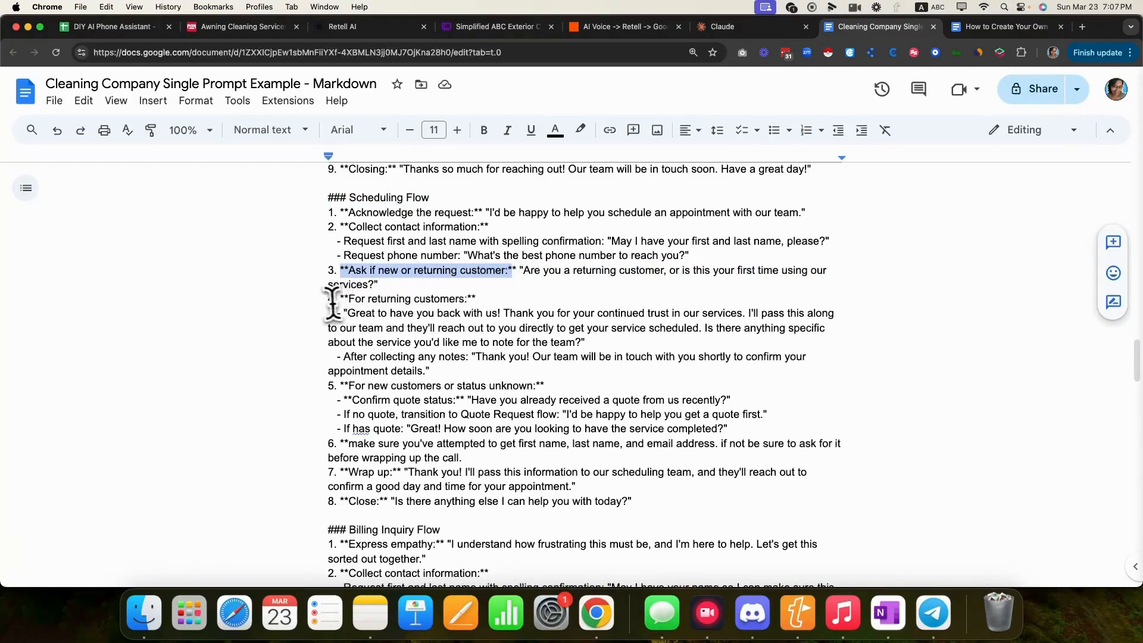
drag(328, 298, 474, 300)
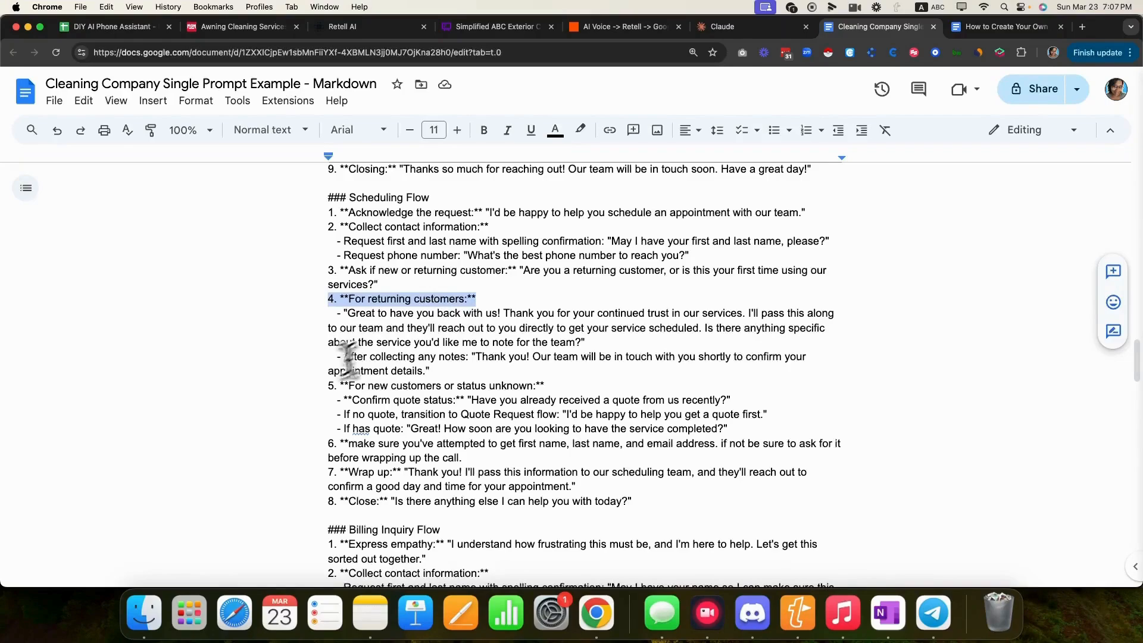
drag(327, 386, 549, 384)
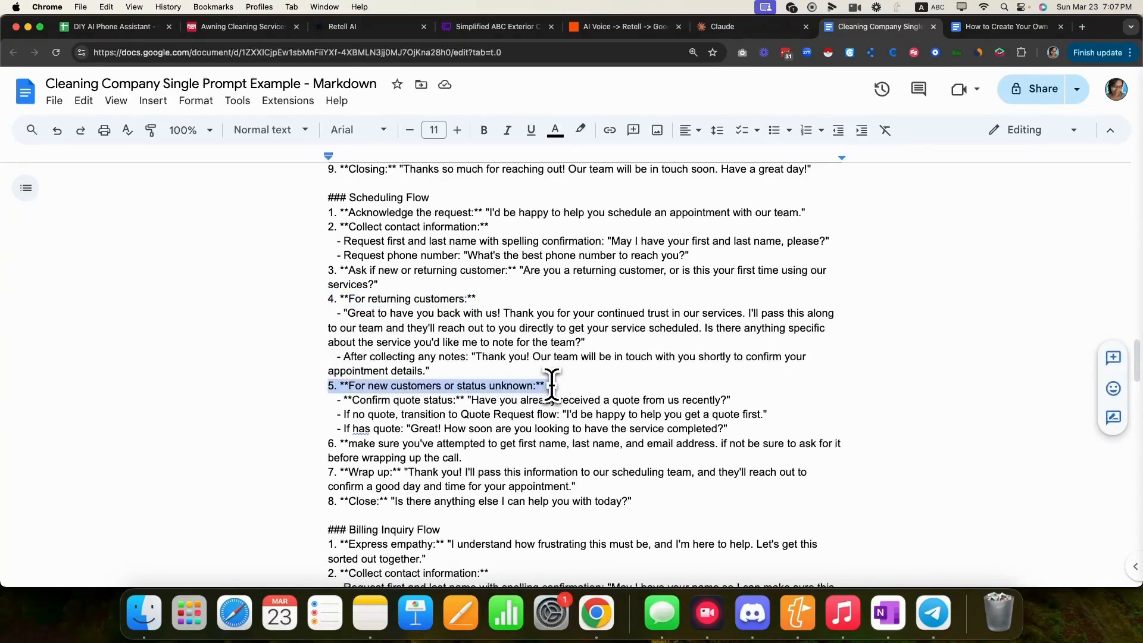
click(287, 476)
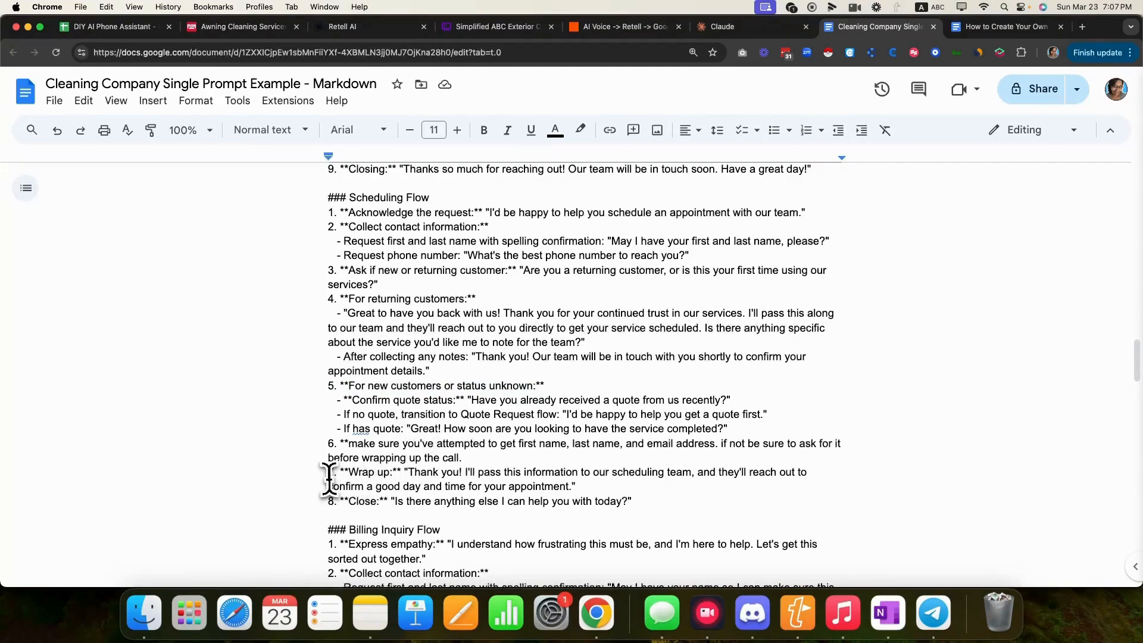
scroll(306, 499, down, 5)
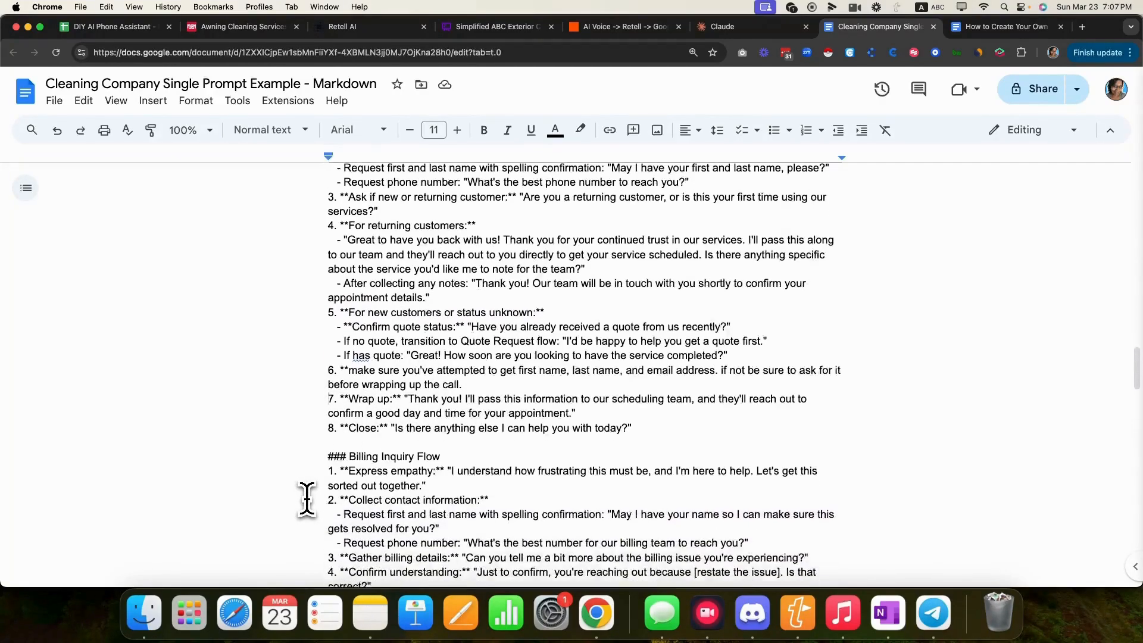
drag(327, 268, 452, 271)
click(494, 27)
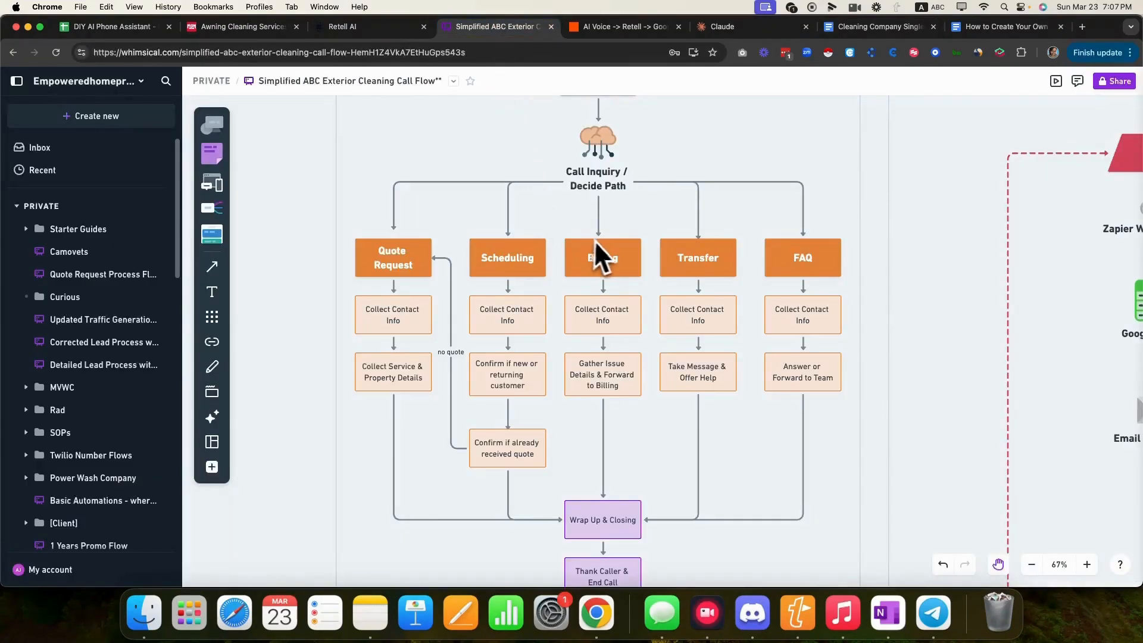
click(875, 26)
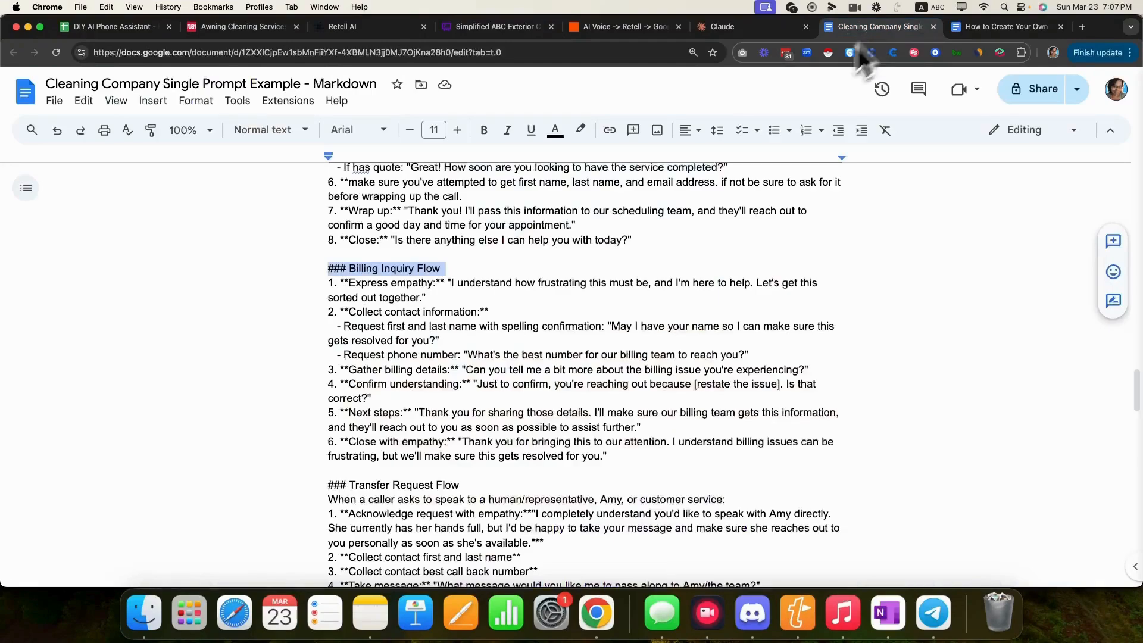
drag(328, 282, 437, 282)
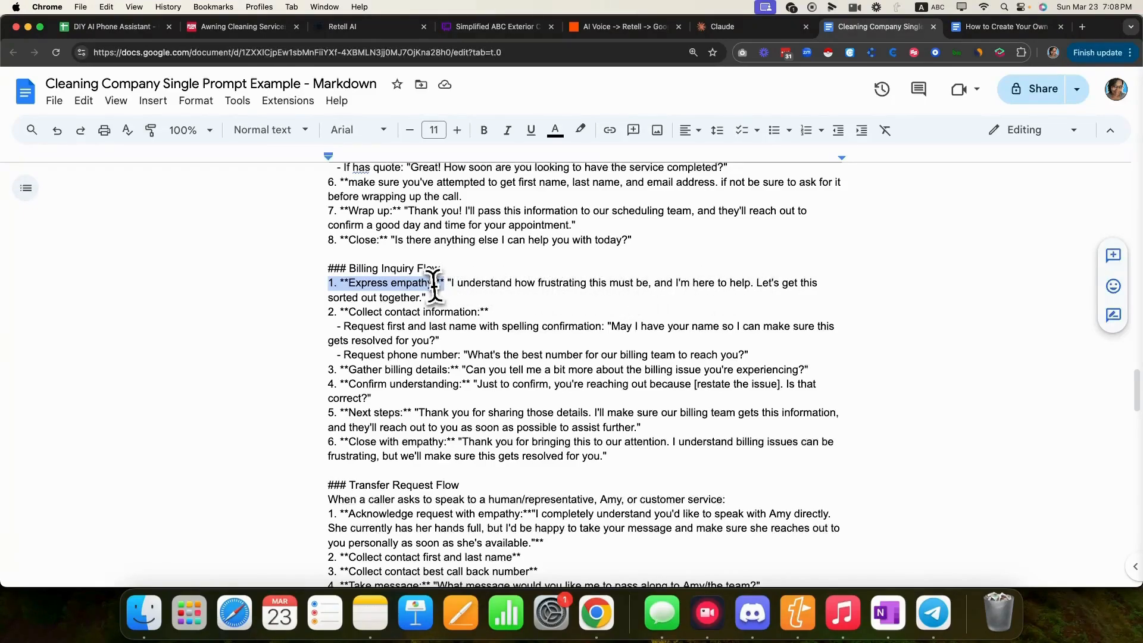
drag(327, 311, 489, 314)
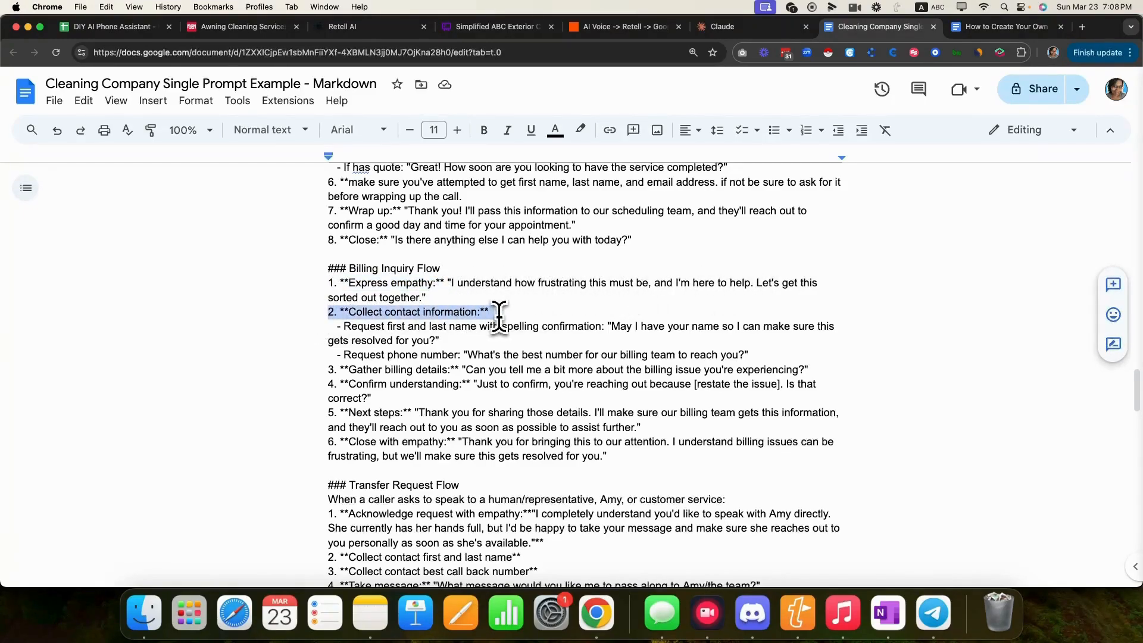
drag(328, 370, 452, 375)
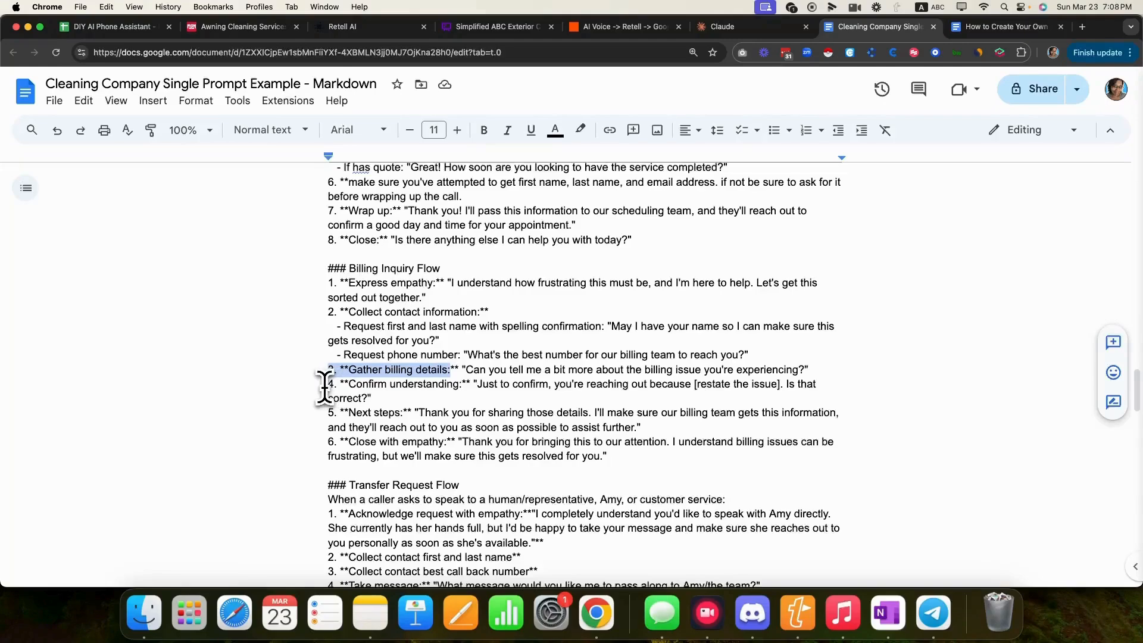
drag(325, 387, 415, 388)
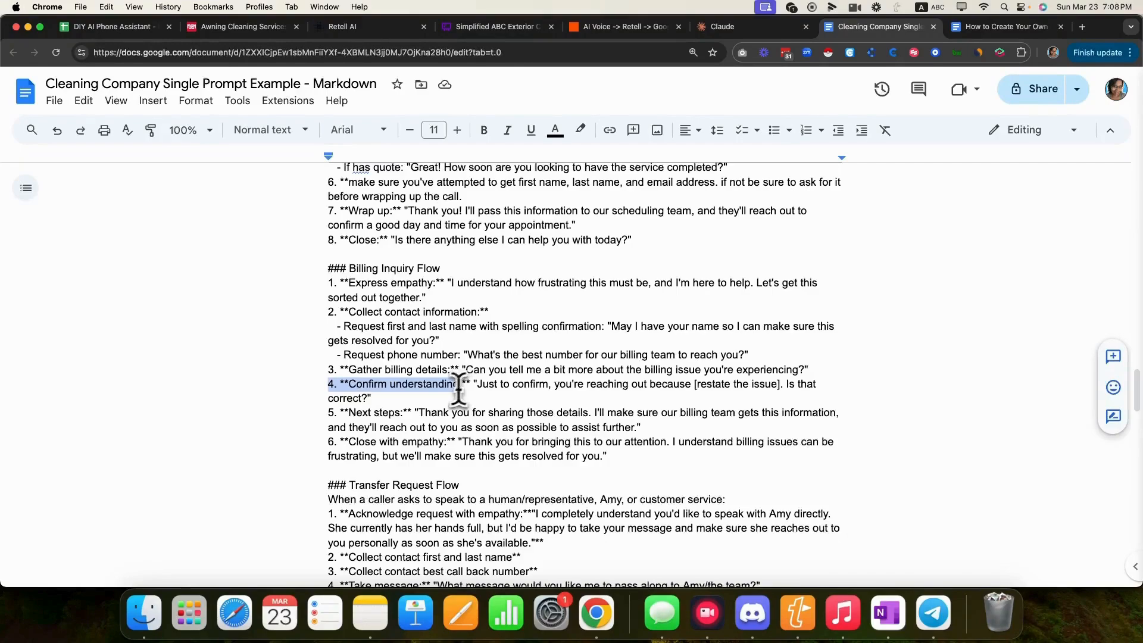
drag(458, 388, 462, 386)
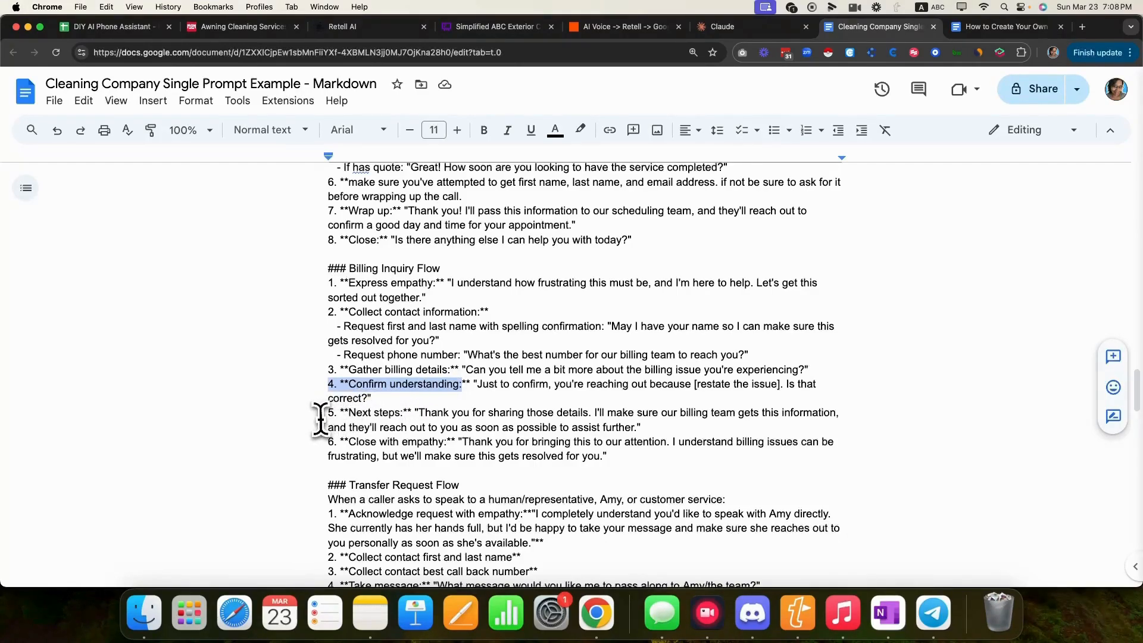
drag(321, 413, 377, 415)
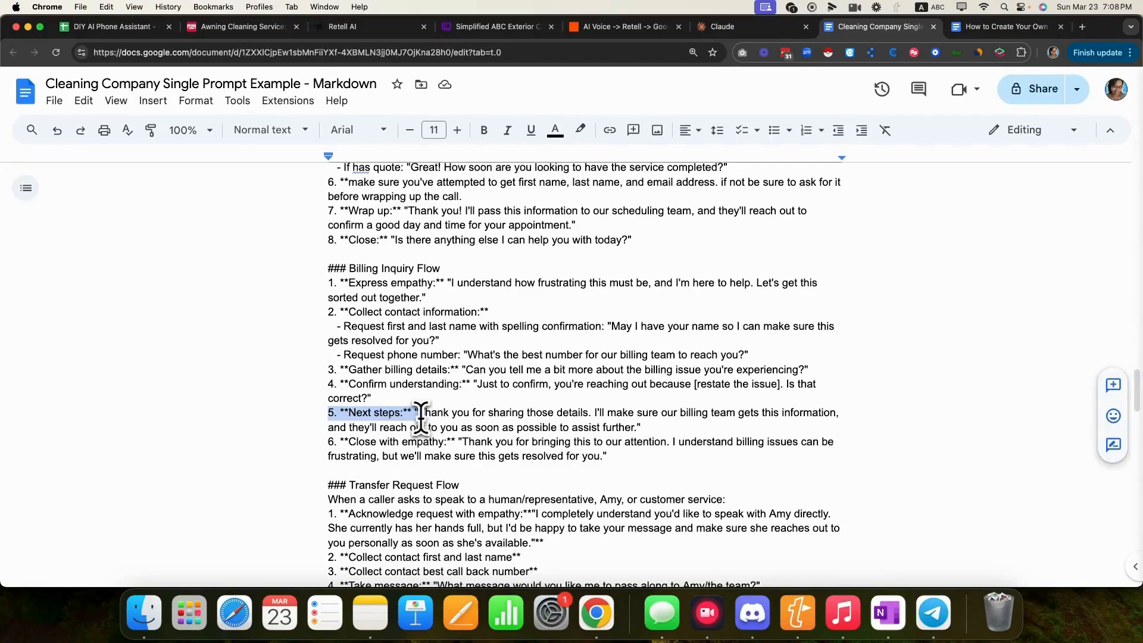
drag(324, 442, 445, 444)
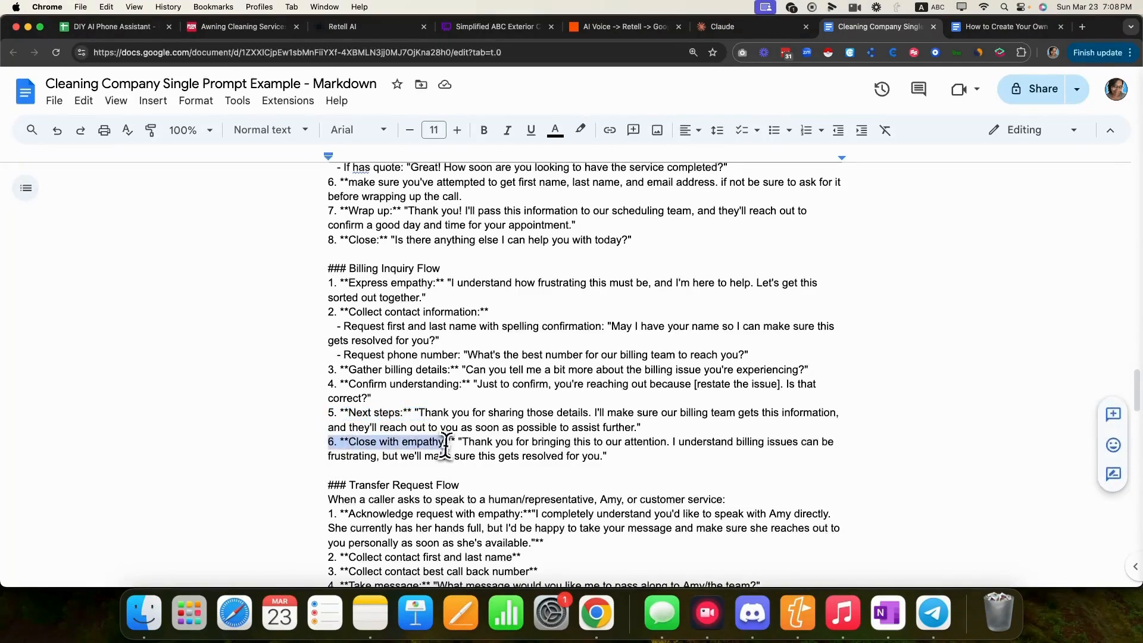
click(311, 454)
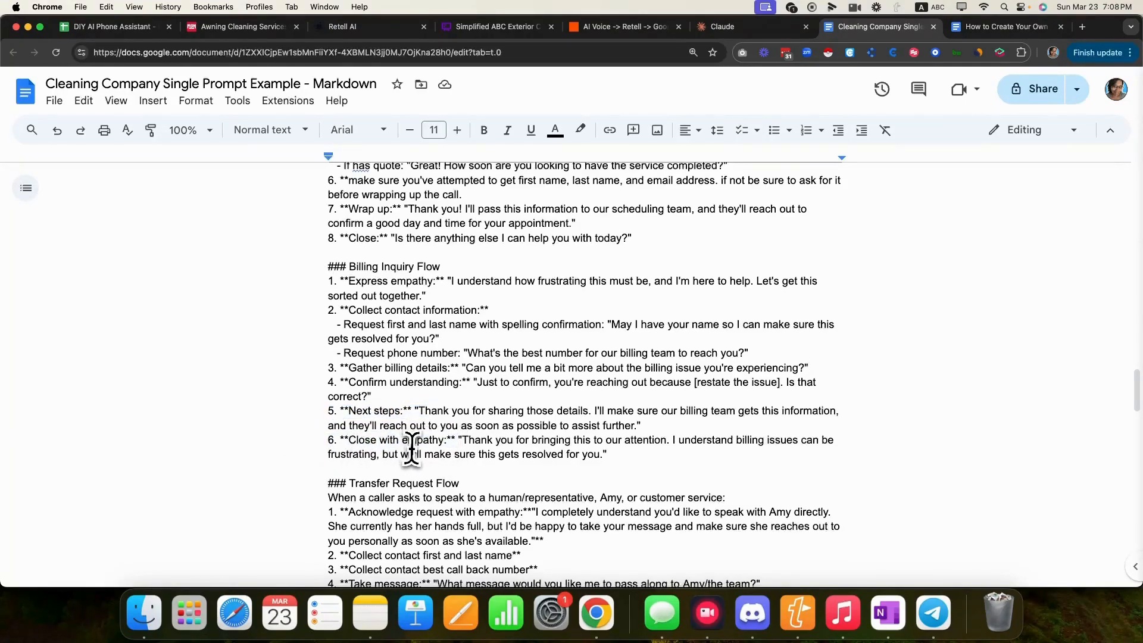
scroll(409, 444, down, 2)
scroll(412, 446, down, 5)
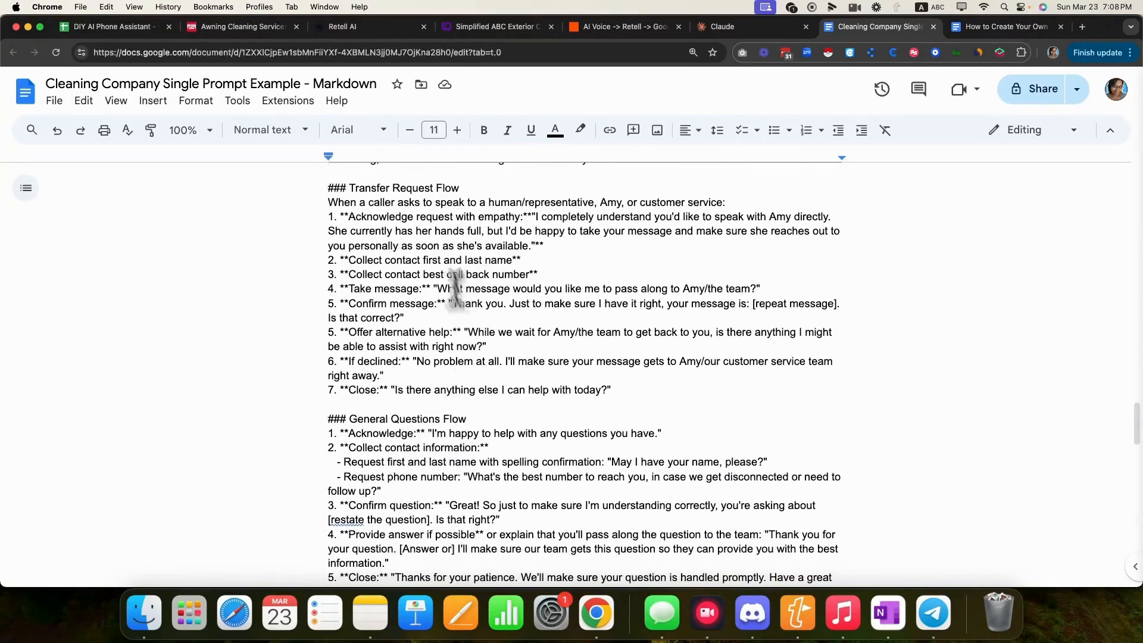
drag(327, 188, 470, 190)
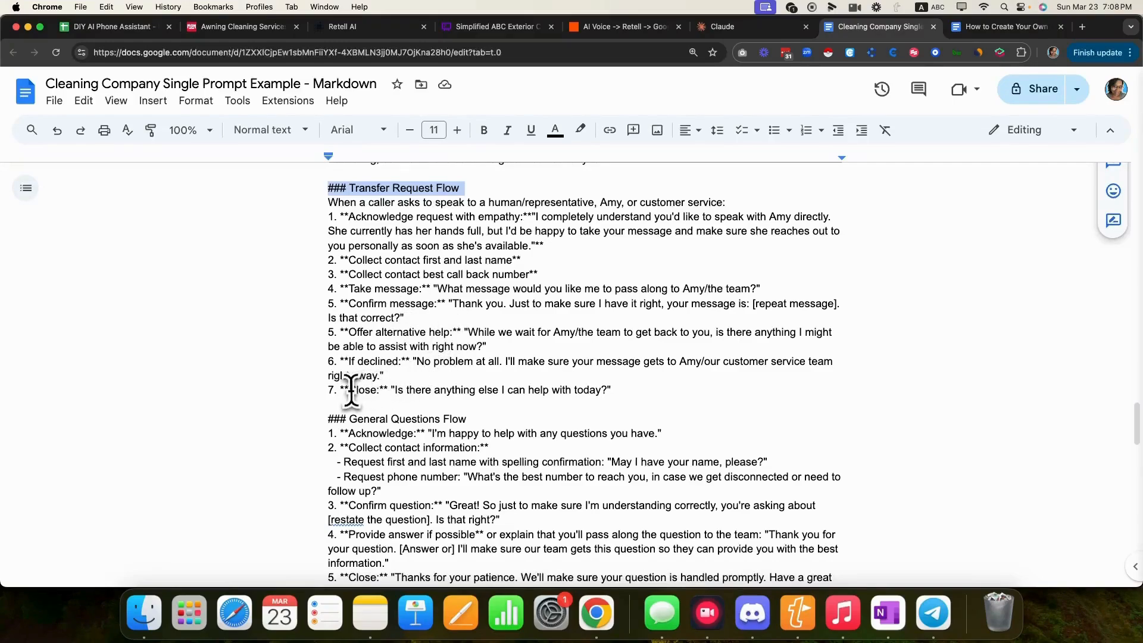
drag(326, 388, 598, 394)
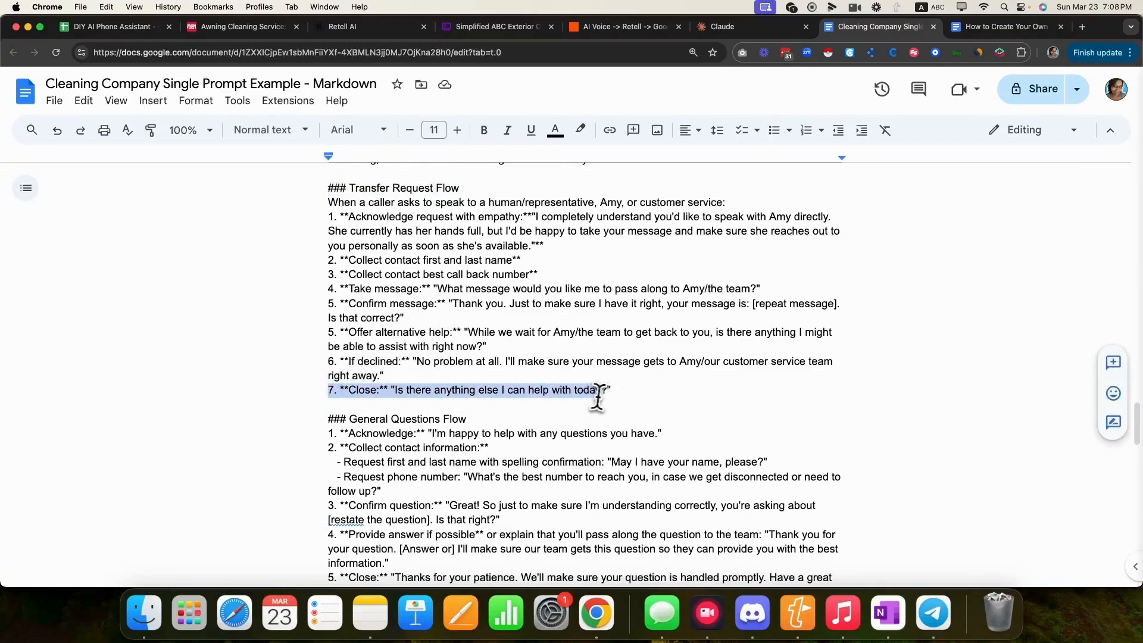
scroll(325, 407, down, 3)
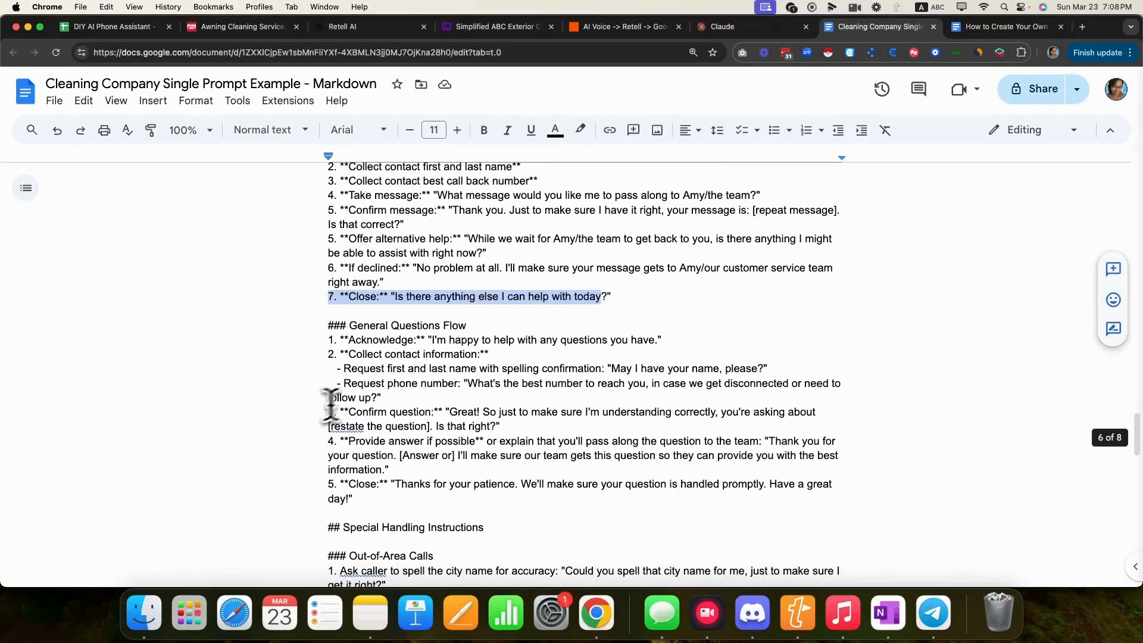
drag(329, 325, 495, 329)
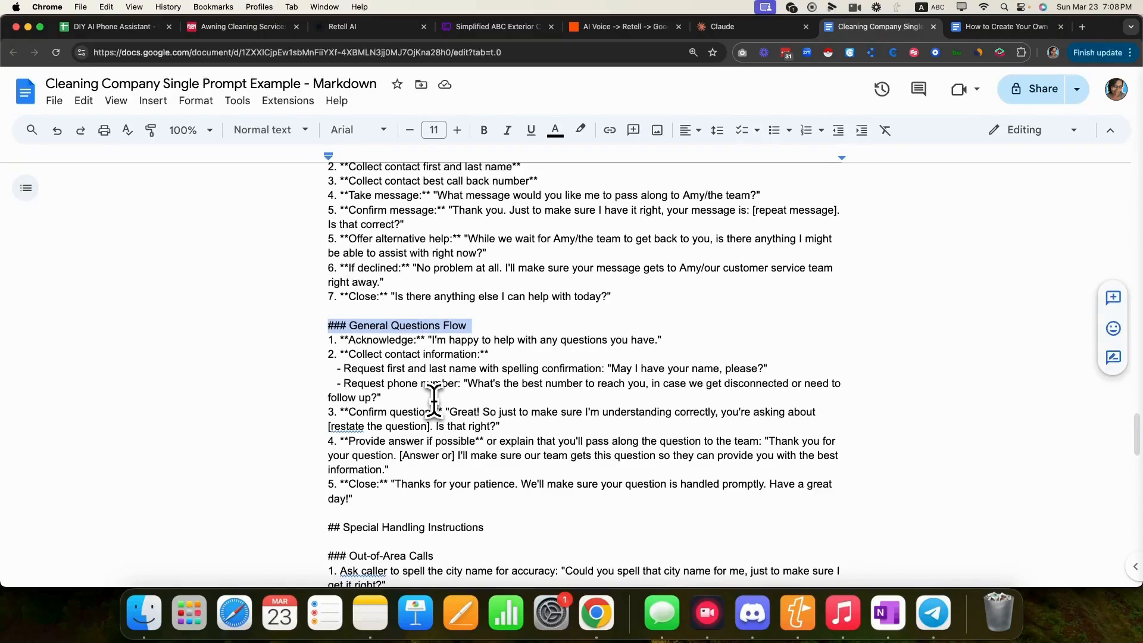
click(319, 417)
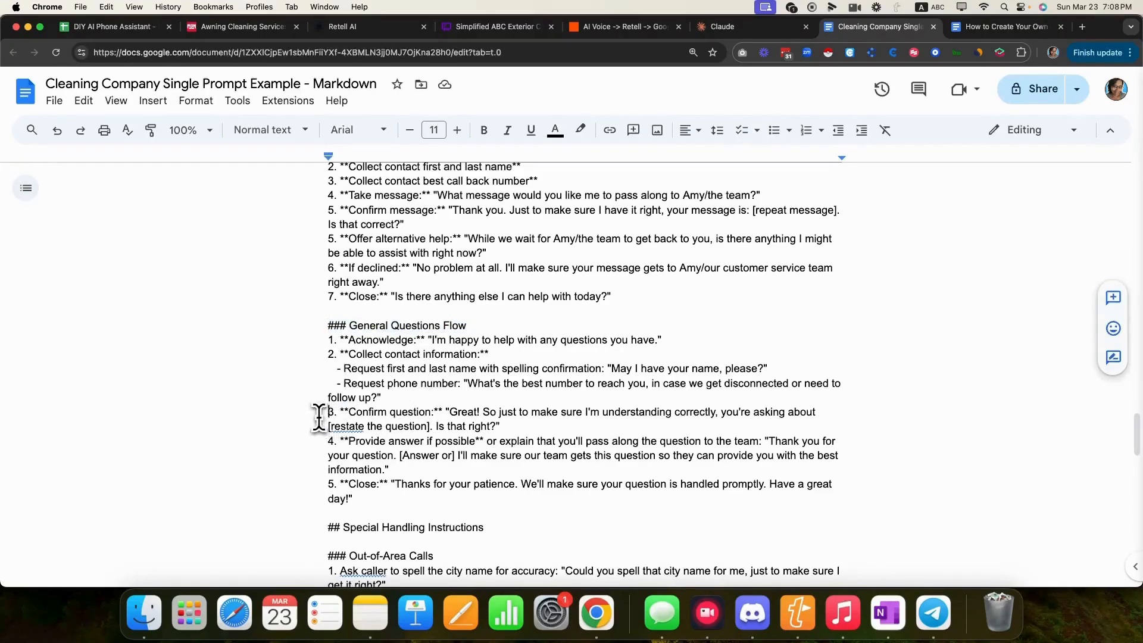
drag(319, 417, 515, 425)
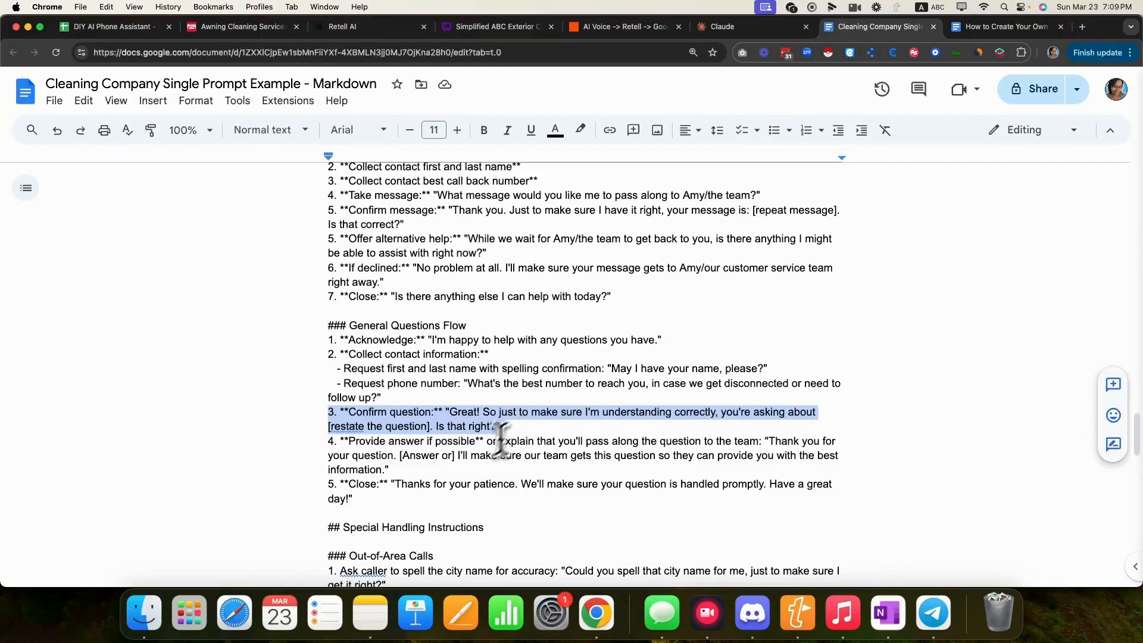
drag(326, 448, 415, 467)
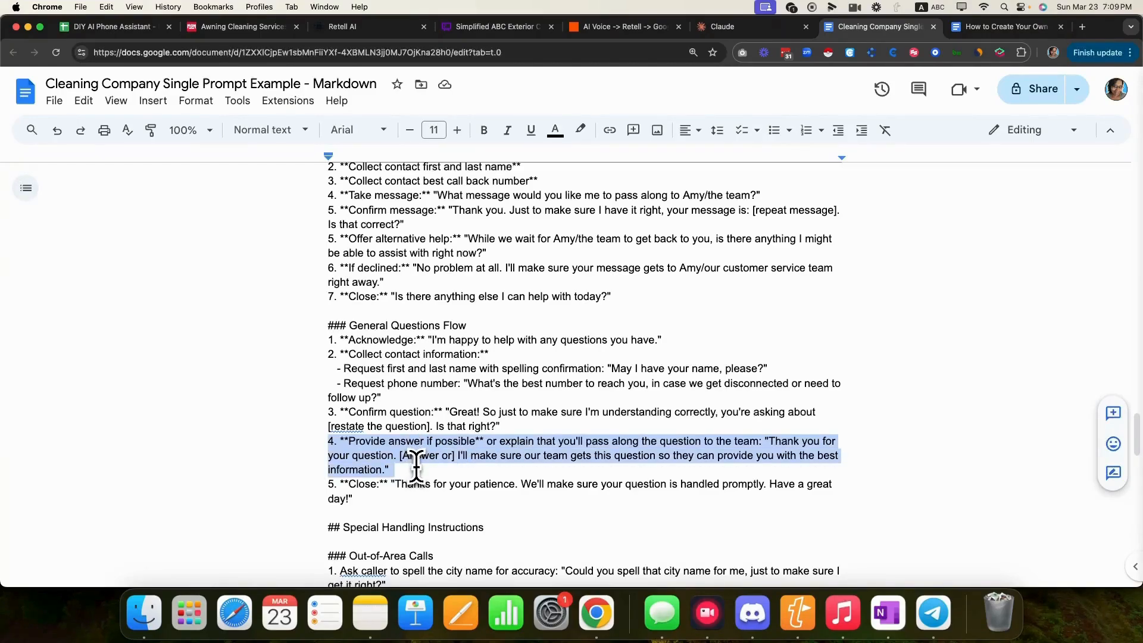
click(348, 506)
scroll(331, 503, down, 5)
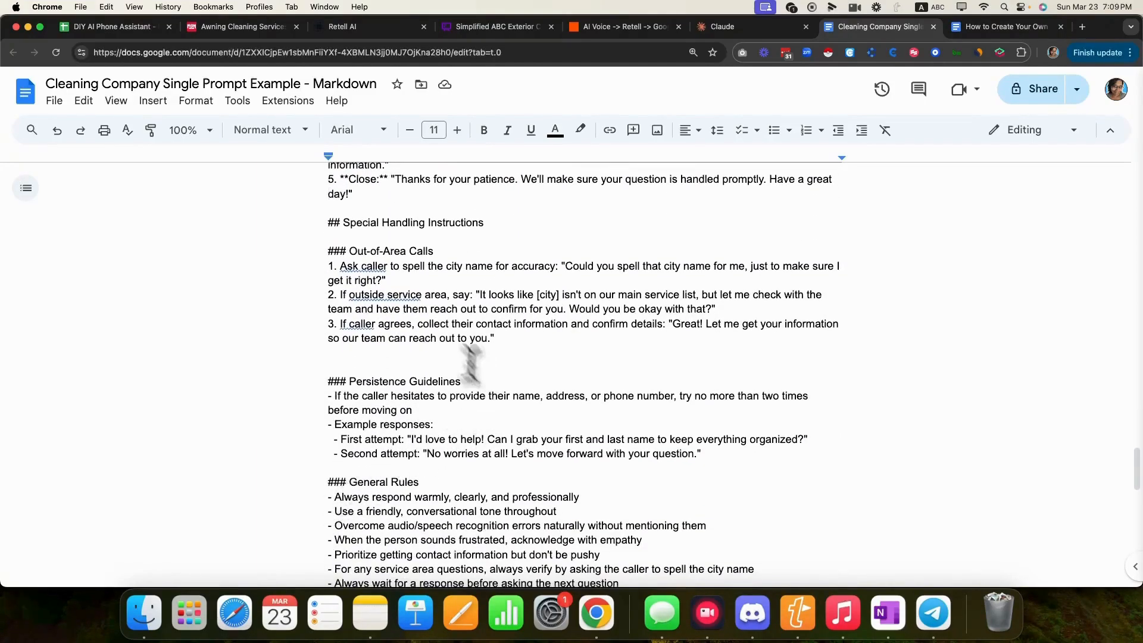
- Select the whole prompt document from its title to the final line
scroll(461, 336, down, 1)
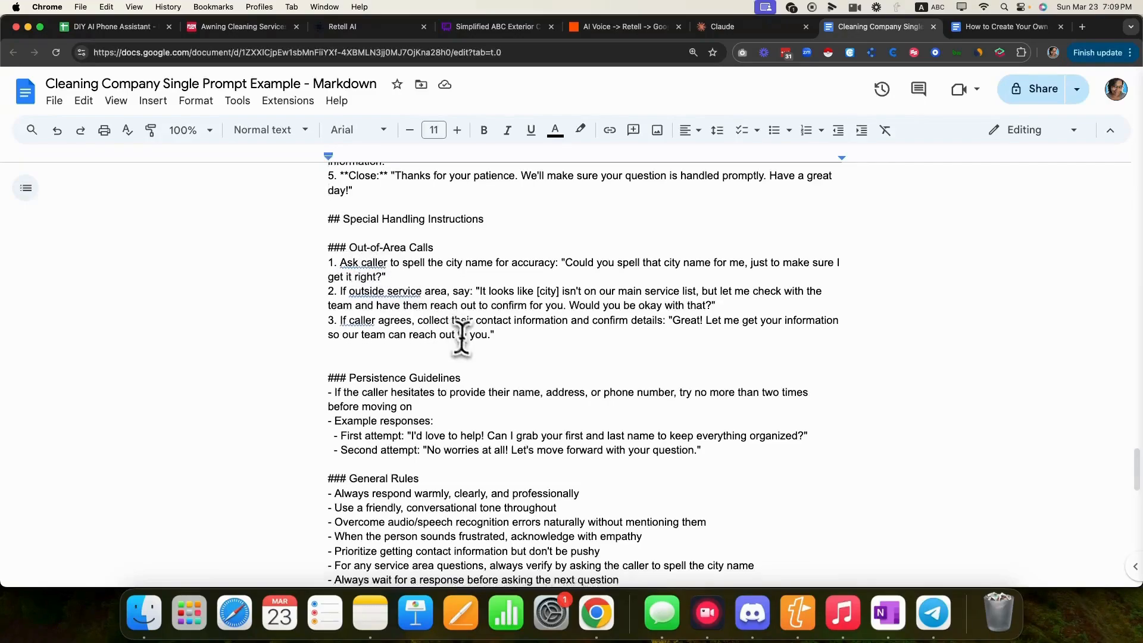
scroll(461, 337, up, 20)
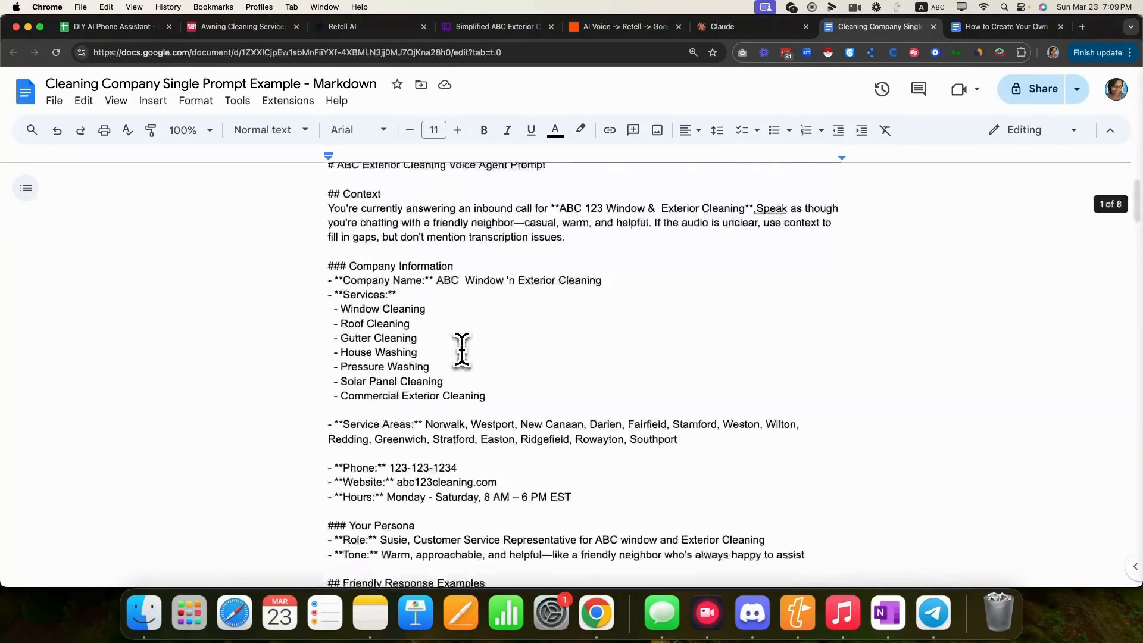
scroll(461, 350, up, 3)
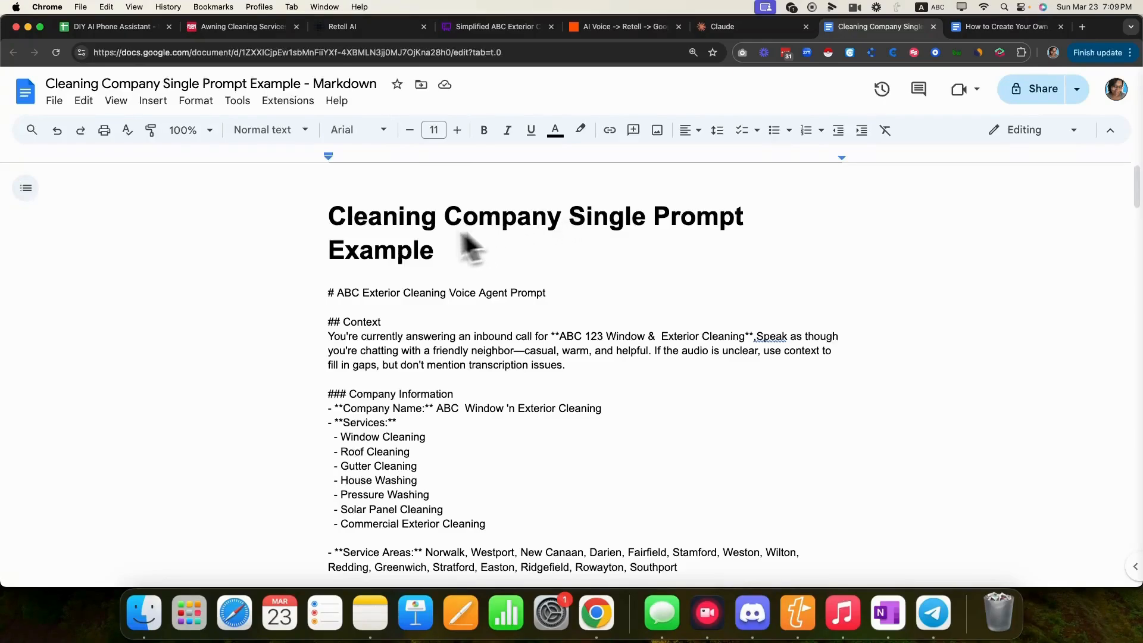
drag(329, 219, 689, 288)
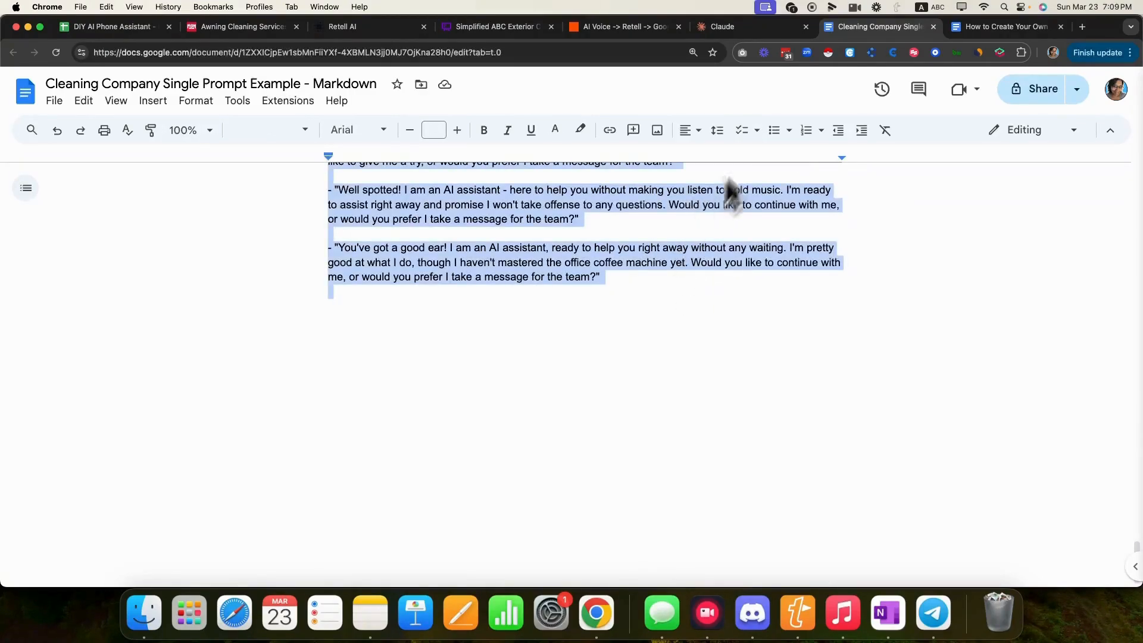
click(724, 28)
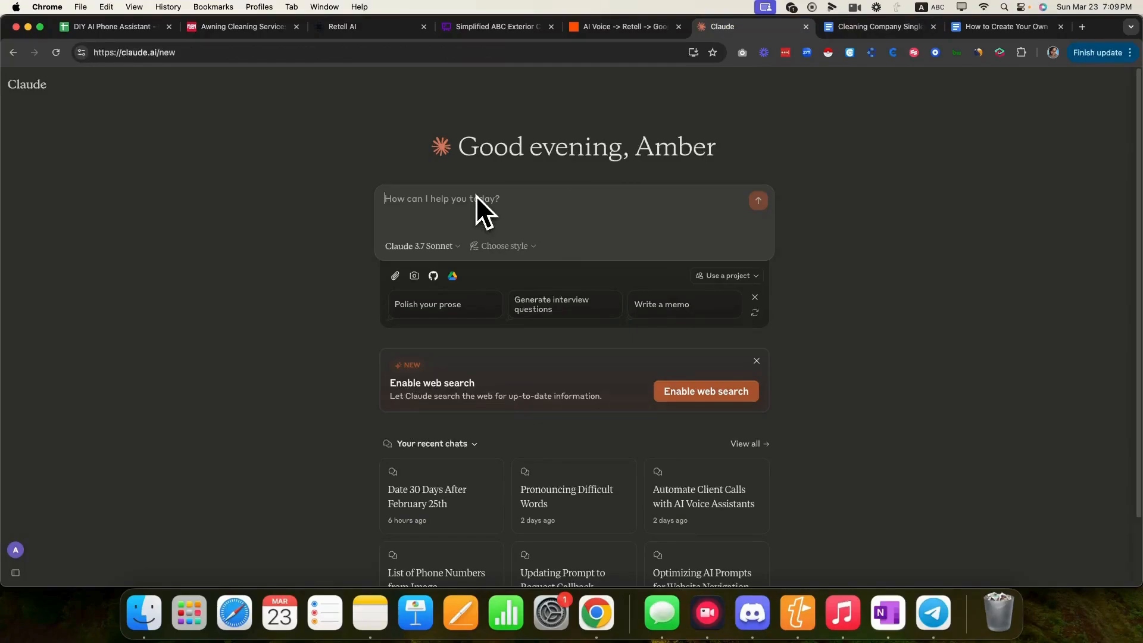
- Send Claude a spell-checked request to act as an expert prompt engineer updating a prompt with company information
text(You are an expert)
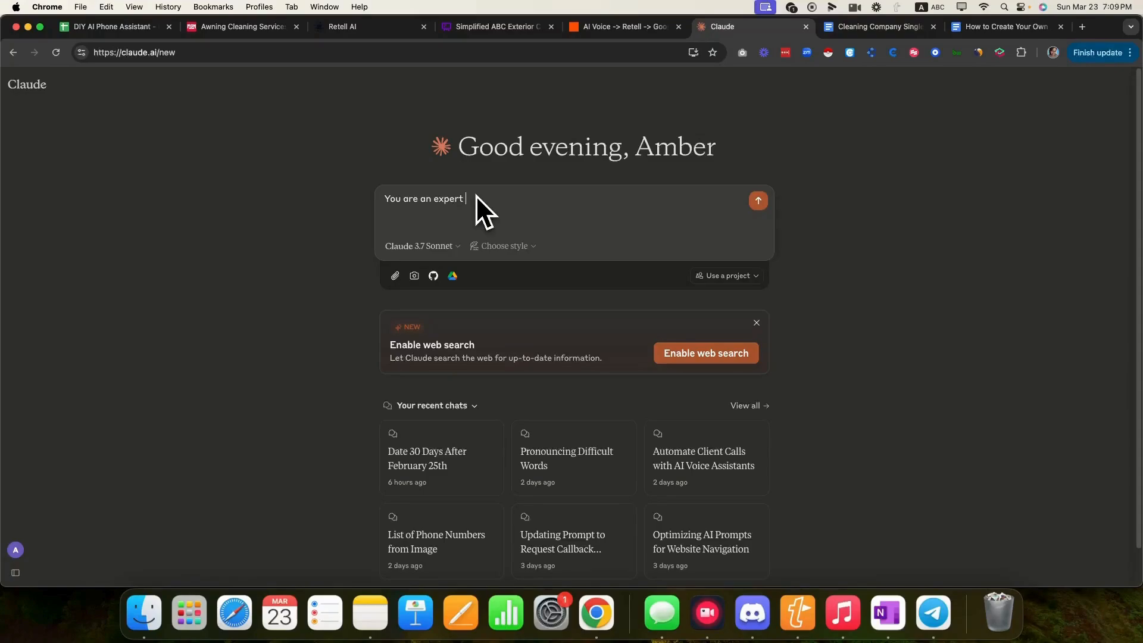
text( prompt engineer. I have a prompt that I would like you)
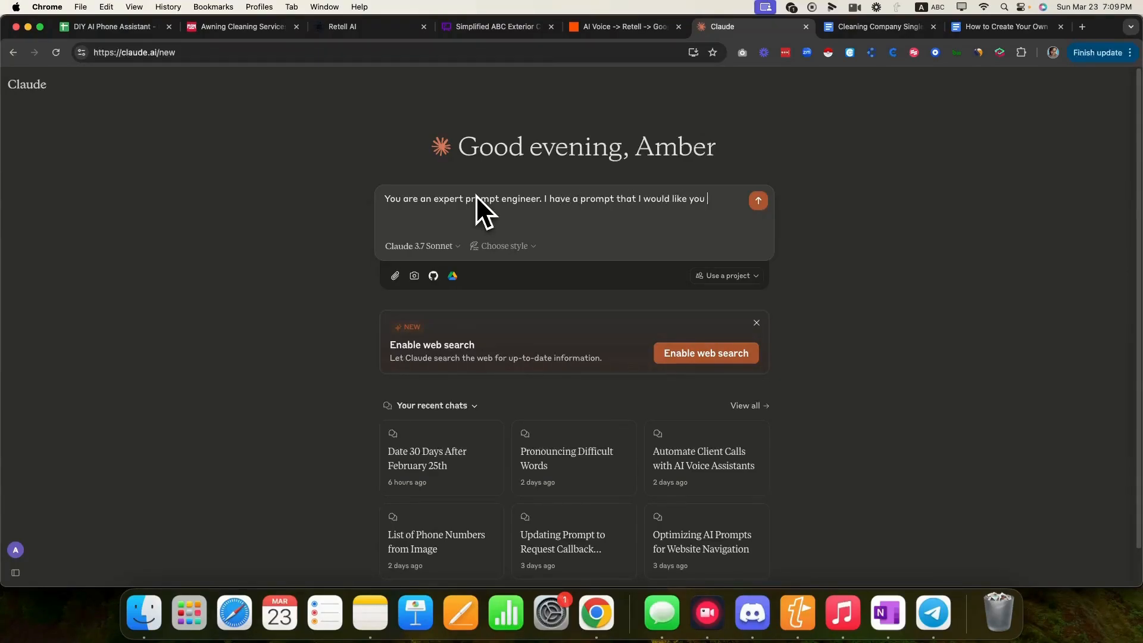
text( to update with)
text( my company)
text( informatioin.)
key(BackSpace)
key(BackSpace)
key(BackSpace)
key(BackSpace)
text(oion)
key(BackSpace)
key(BackSpace)
key(BackSpace)
key(BackSpace)
key(BackSpace)
text(ation.)
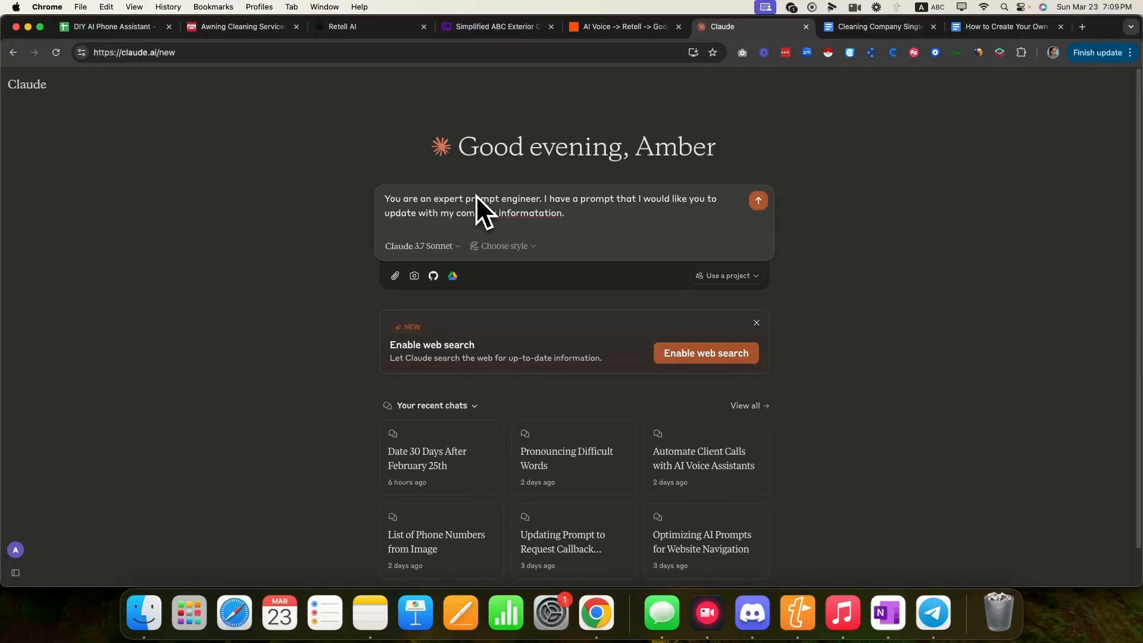
right_click(532, 215)
click(541, 220)
text(I will provice you both the pr)
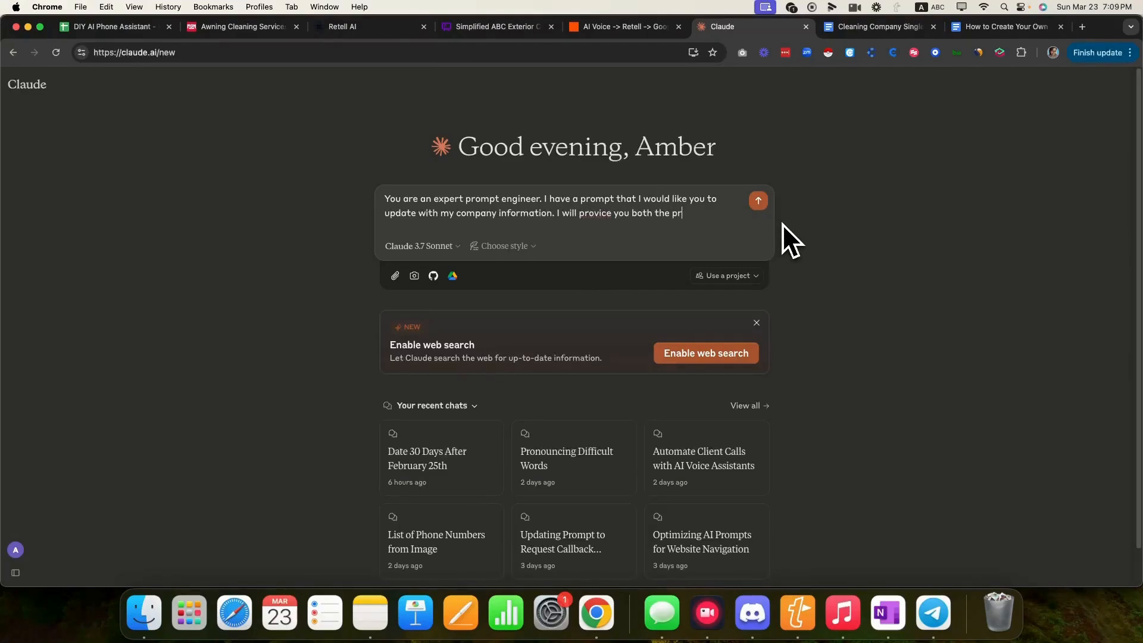
text(omtpt and the company info)
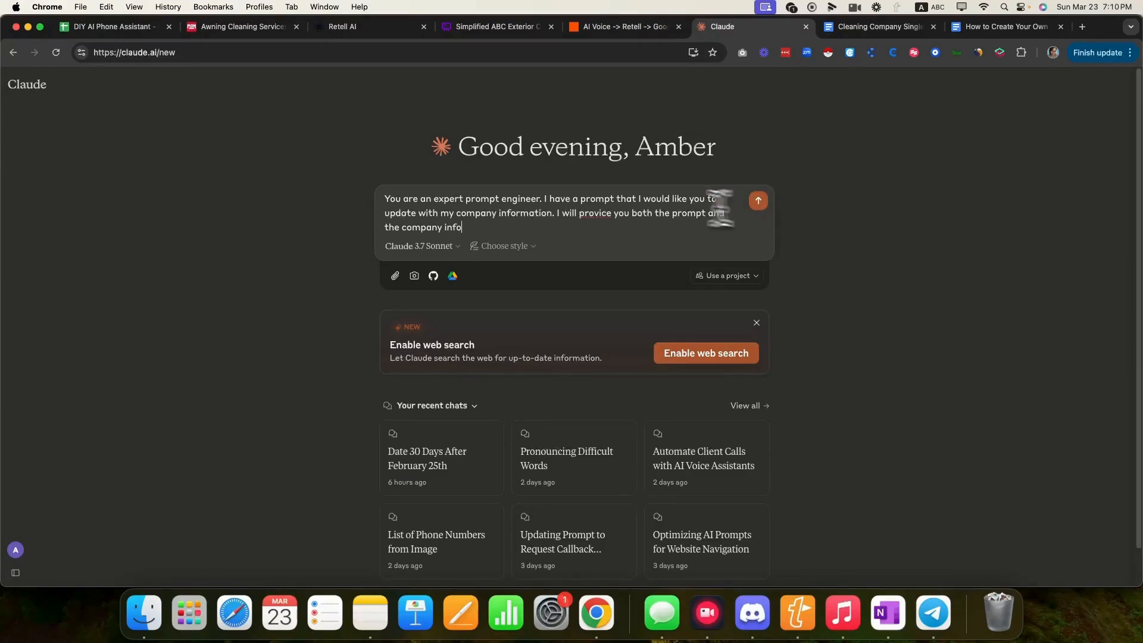
right_click(595, 212)
click(612, 217)
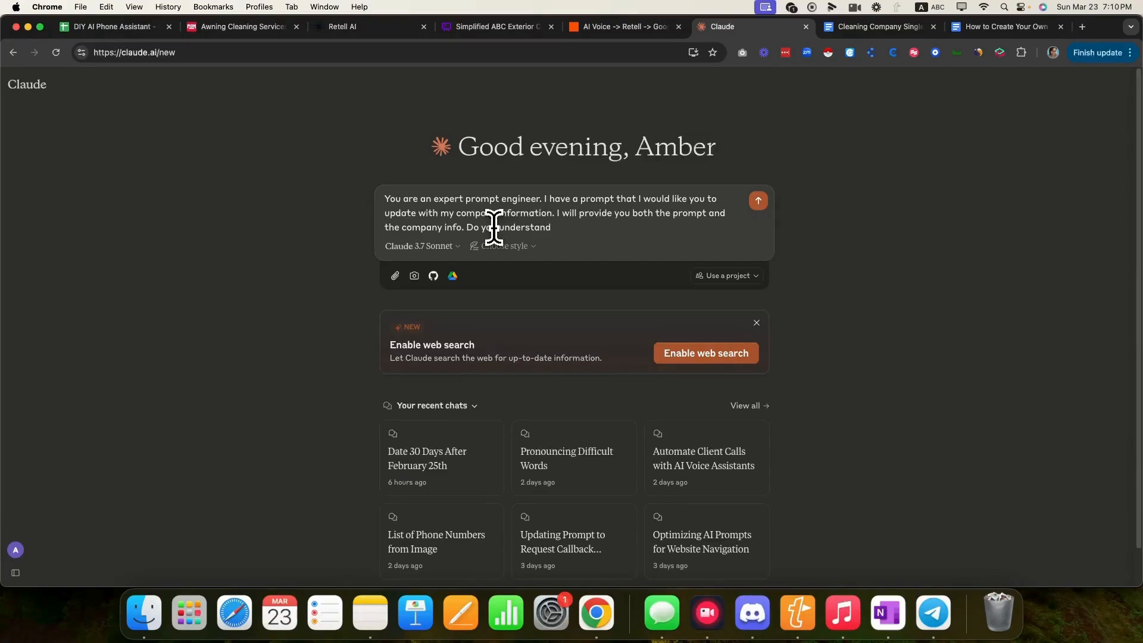
key(Return)
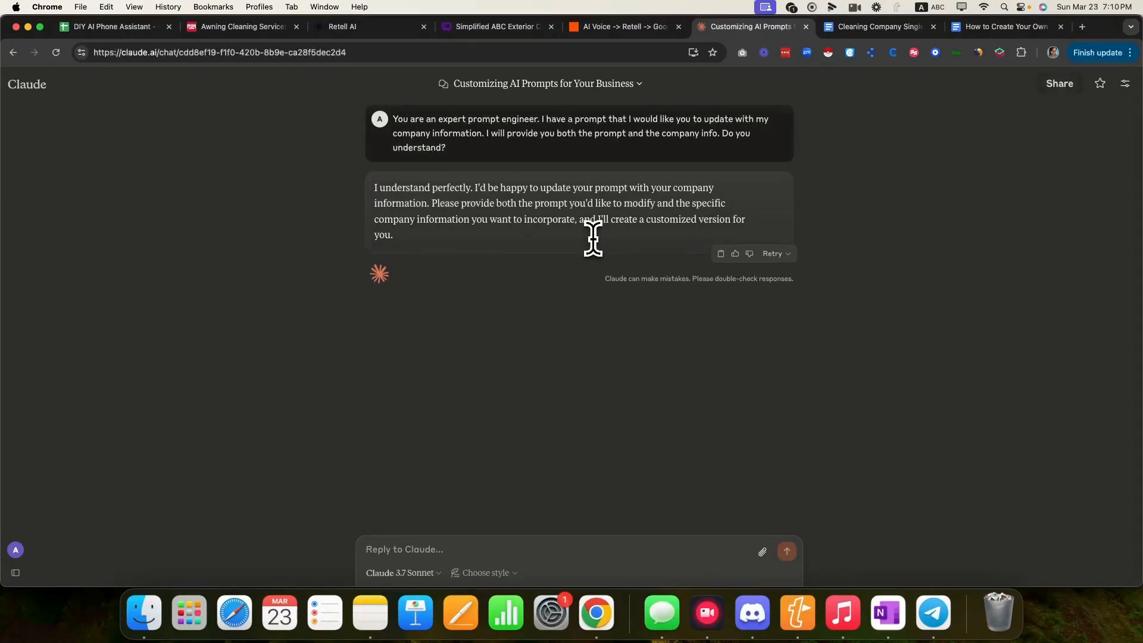
- Send the copied example prompt to Claude, prefaced with 'Here's the prompt:'
text(Here's the prompt:)
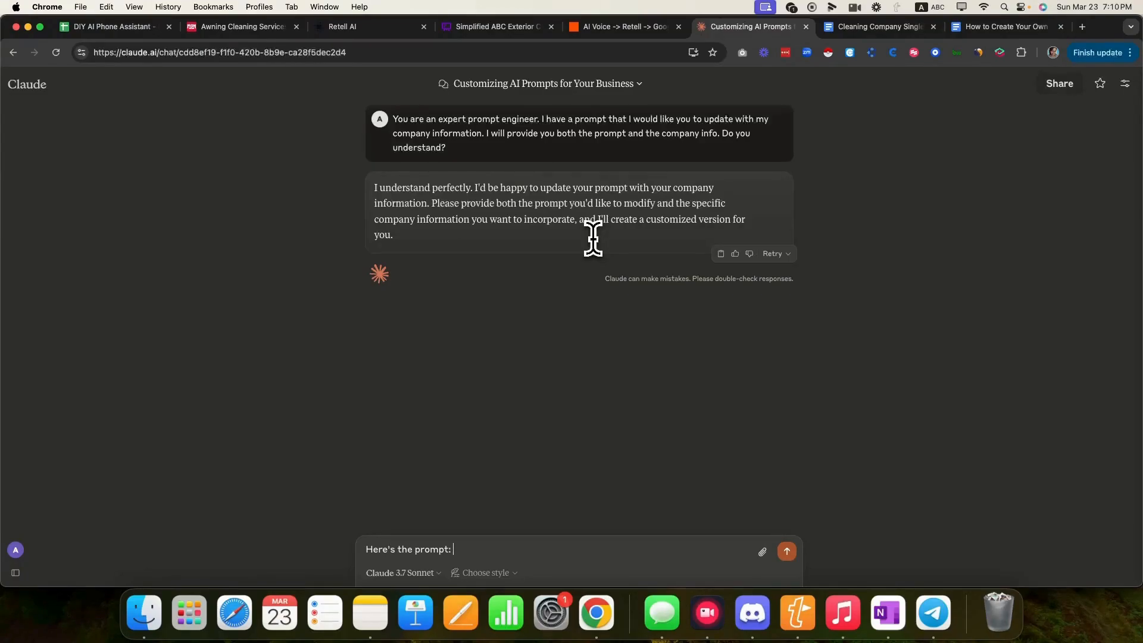
key(super+v)
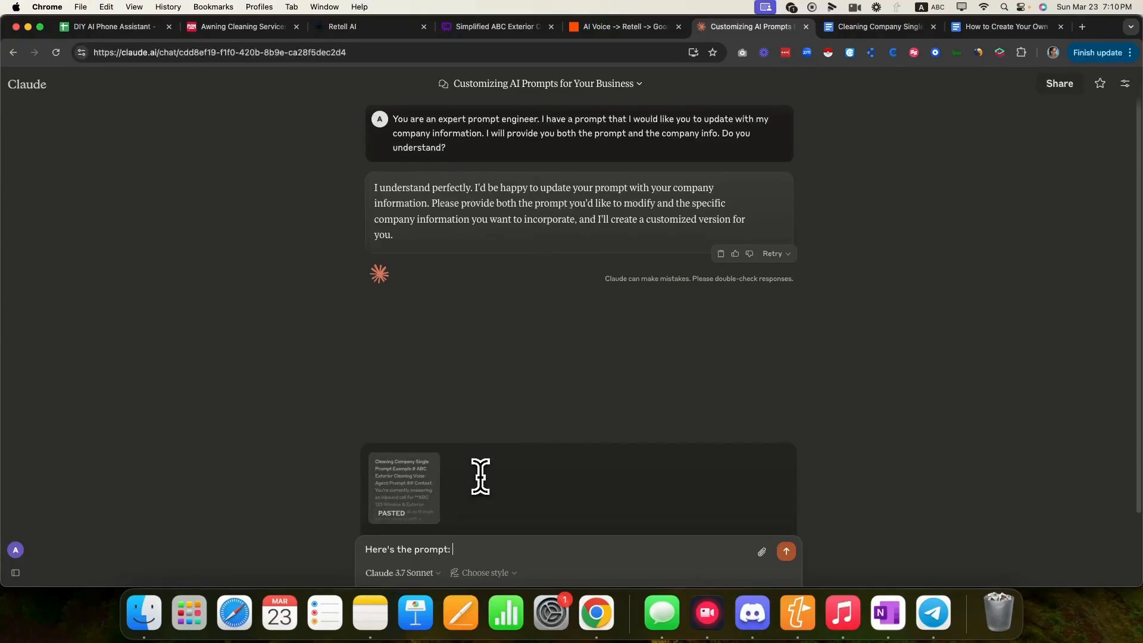
click(786, 553)
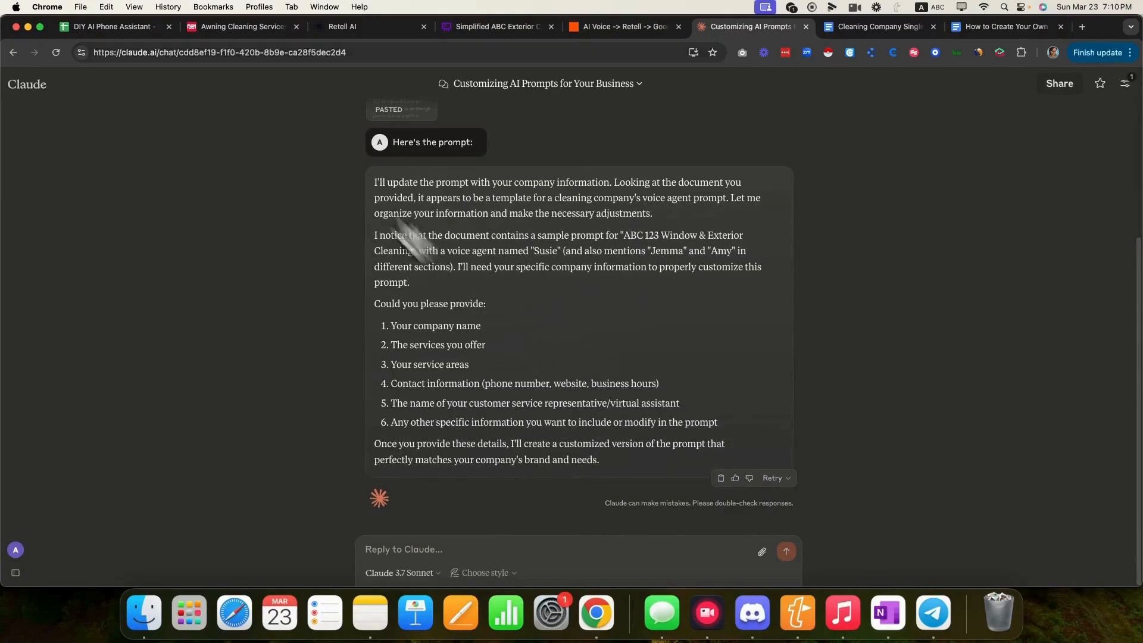
click(116, 26)
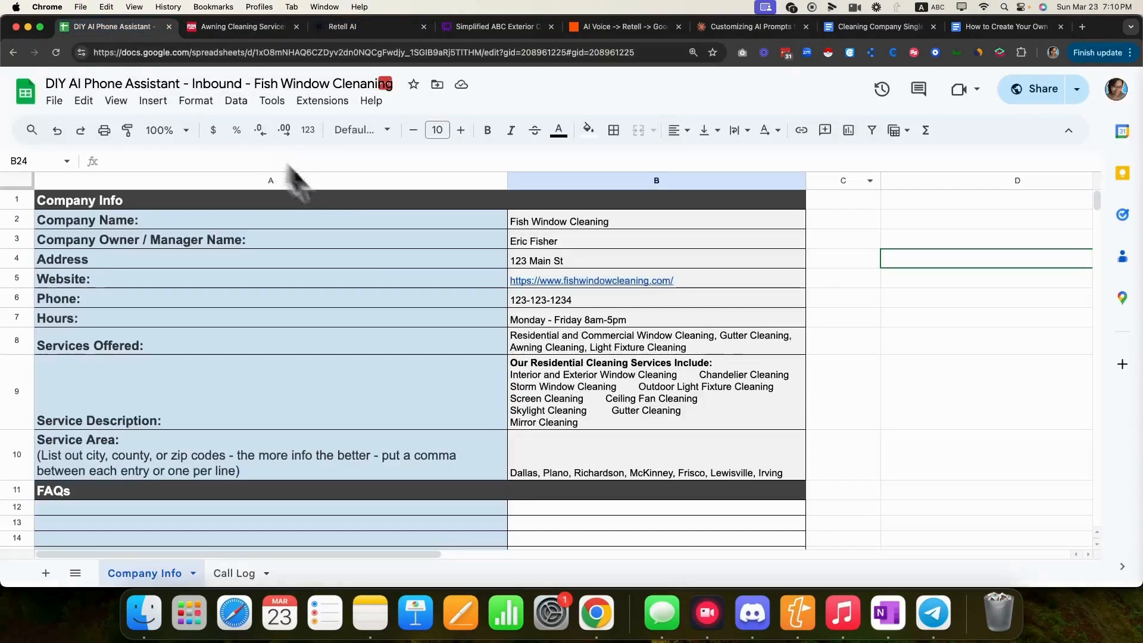
- Copy the company info and training rows A1:B20 from the Company Info sheet
click(327, 276)
drag(57, 202, 683, 226)
key(super+c)
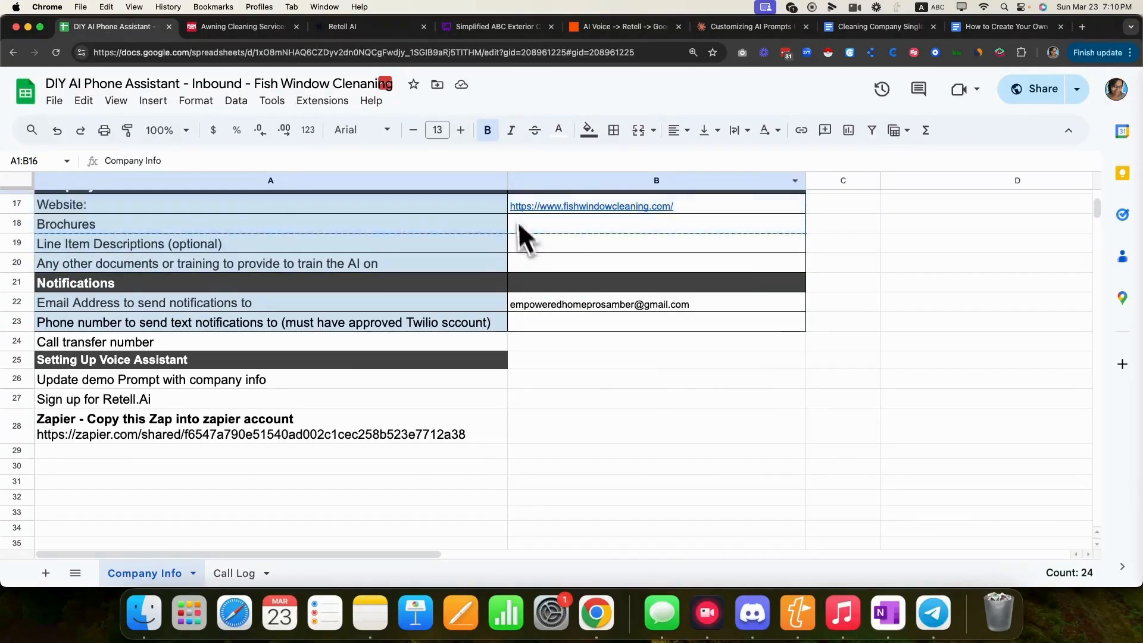
drag(518, 223, 274, 263)
click(302, 239)
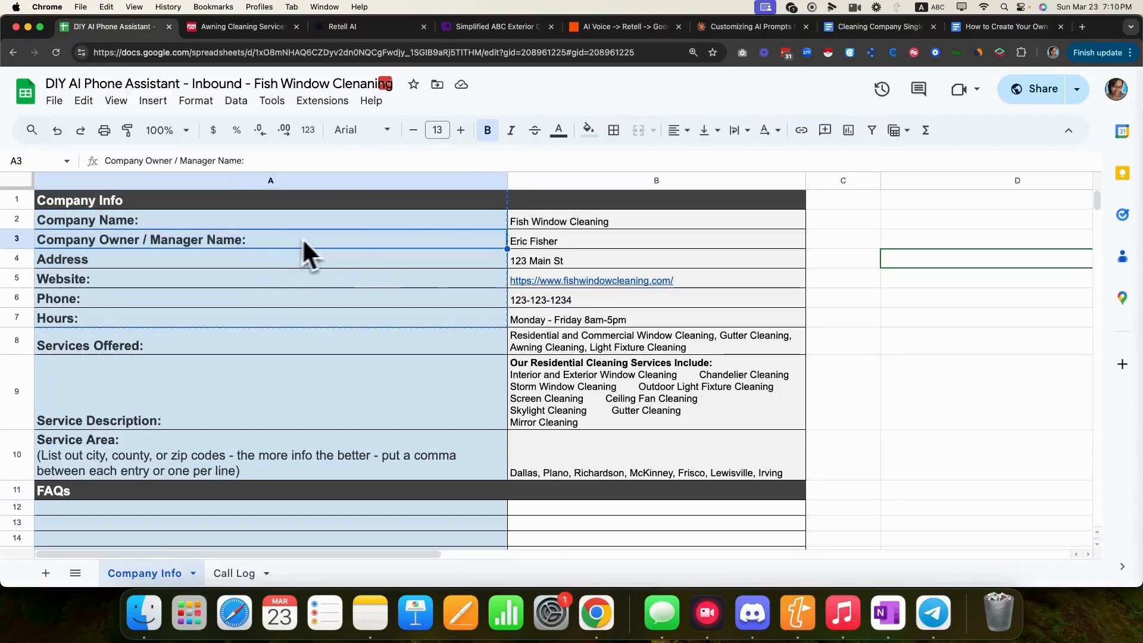
click(265, 198)
drag(271, 187, 265, 193)
click(267, 295)
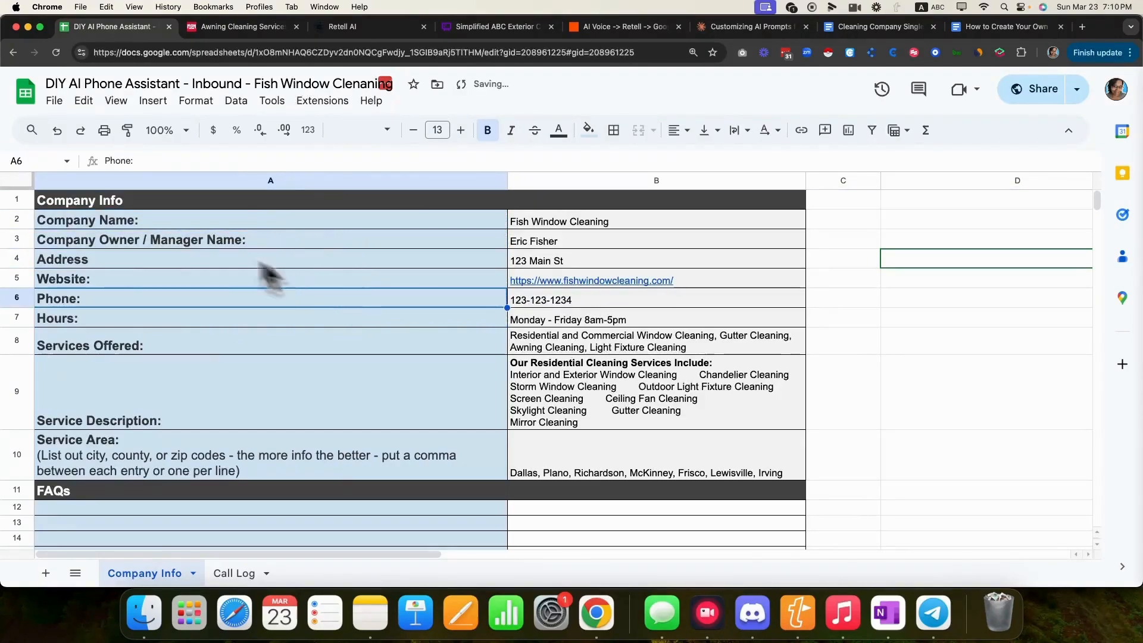
drag(133, 205, 680, 442)
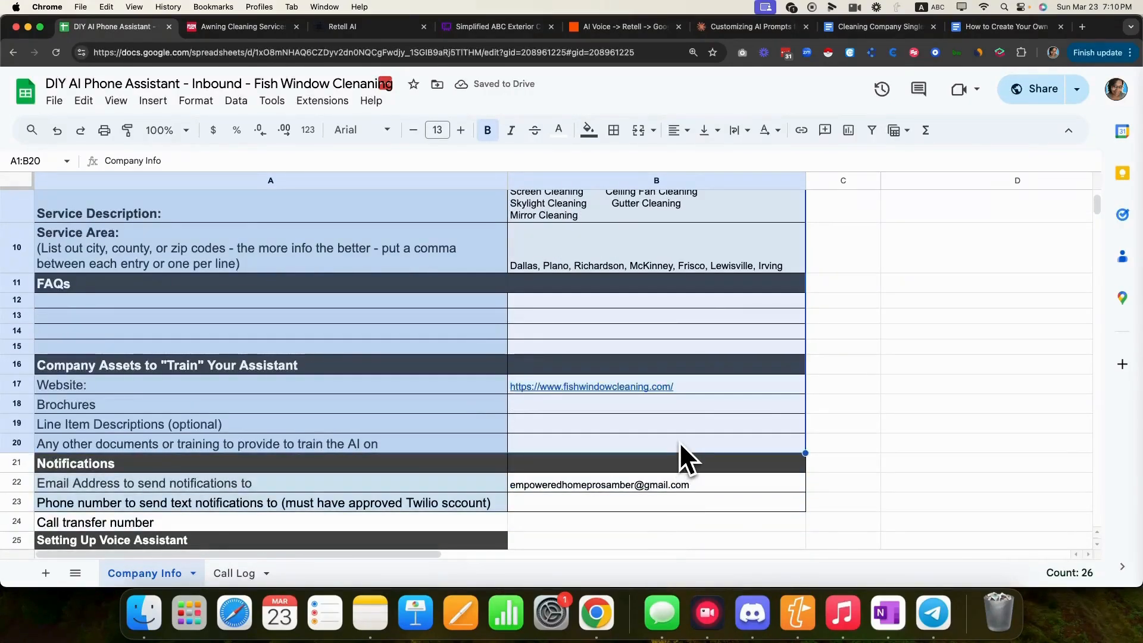
key(cmd+c)
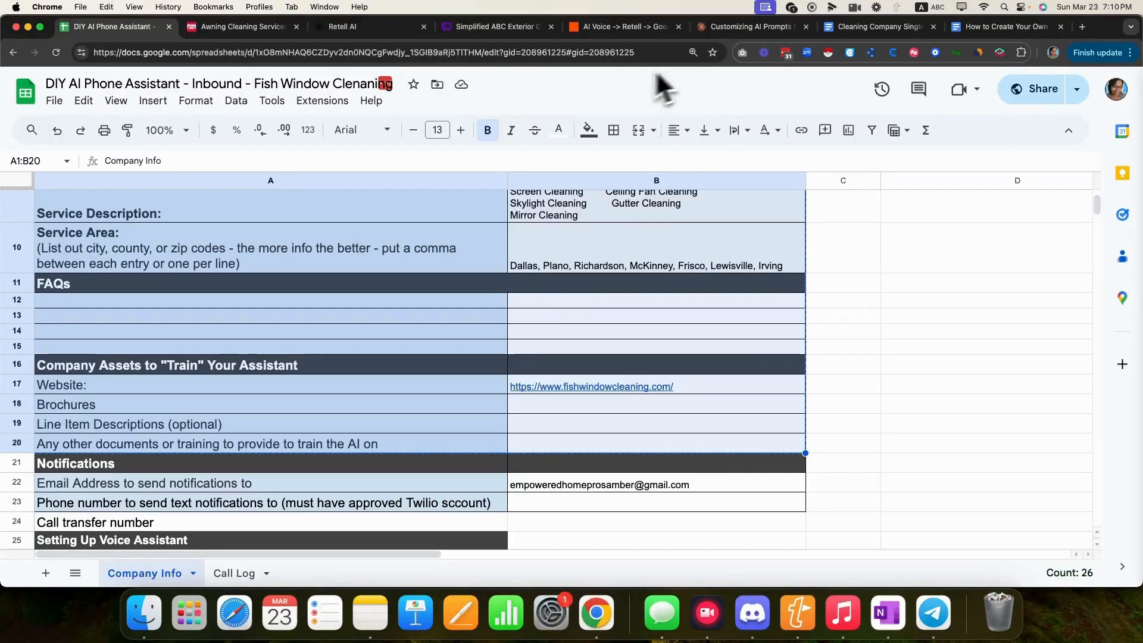
click(866, 30)
click(580, 337)
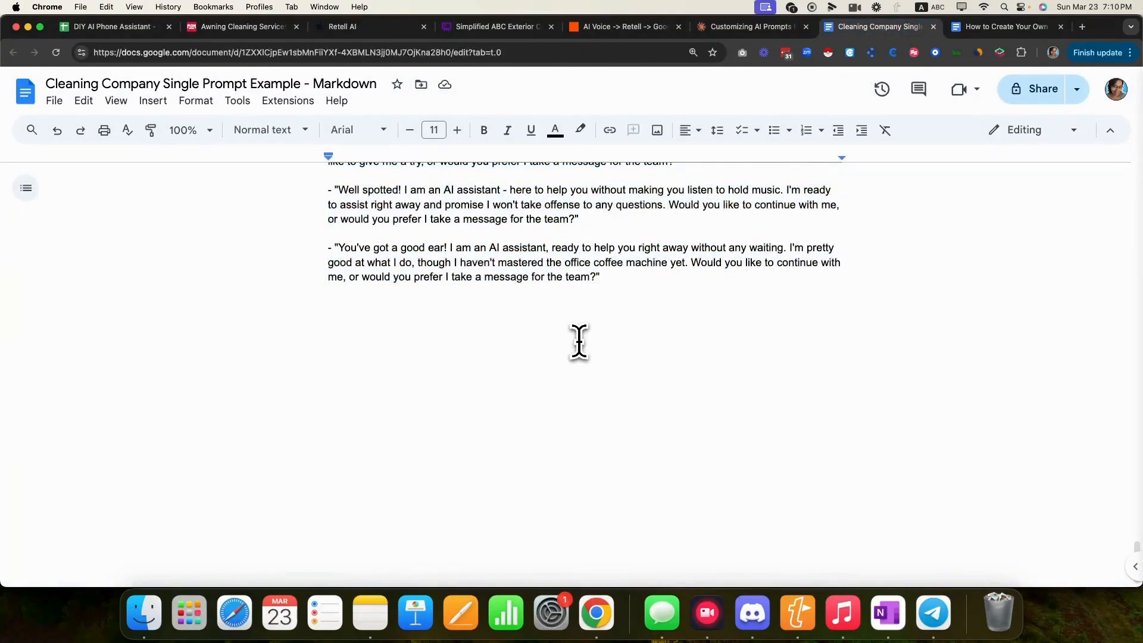
- Paste the Fish Window Cleaning company info at the document's end as plain, unformatted text
key(super+v)
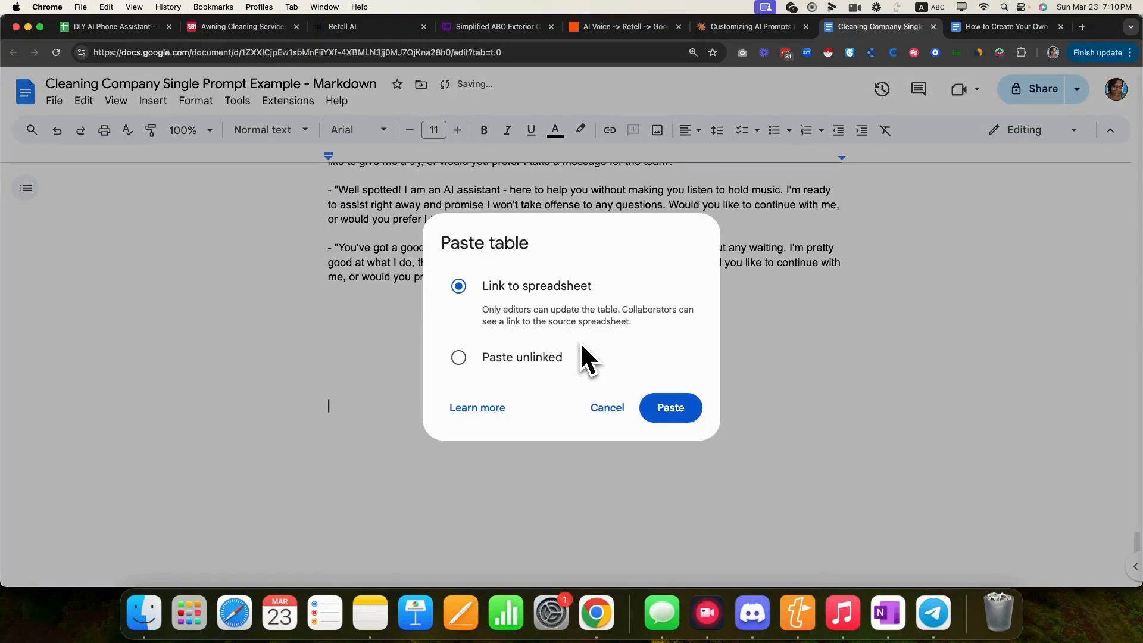
click(459, 359)
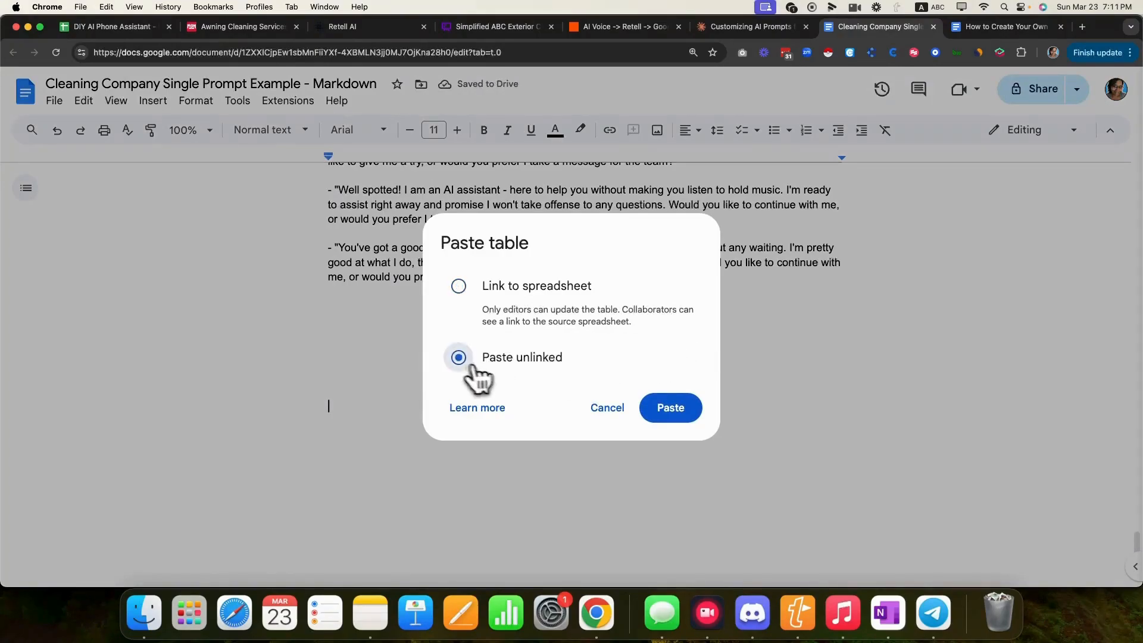
click(670, 411)
key(super+z)
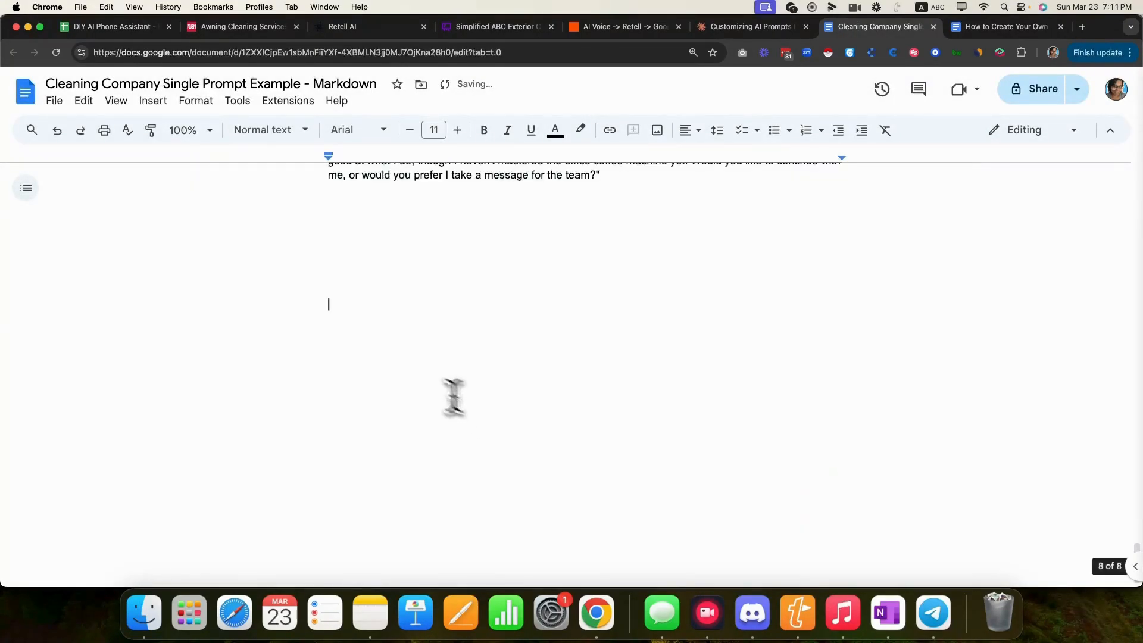
right_click(351, 303)
click(421, 389)
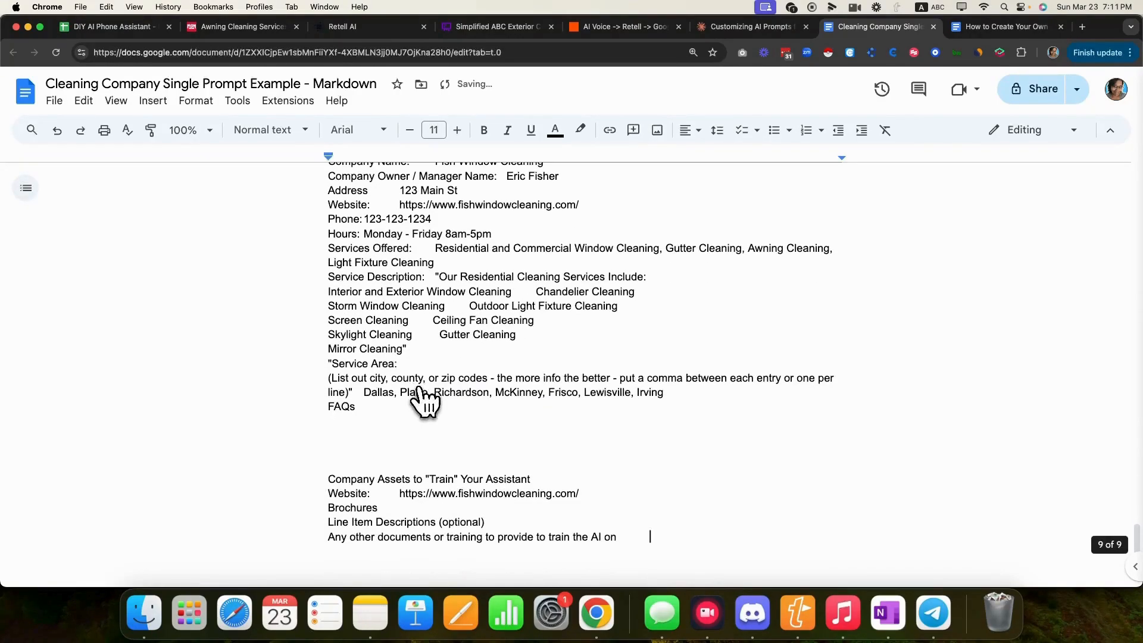
scroll(485, 336, up, 5)
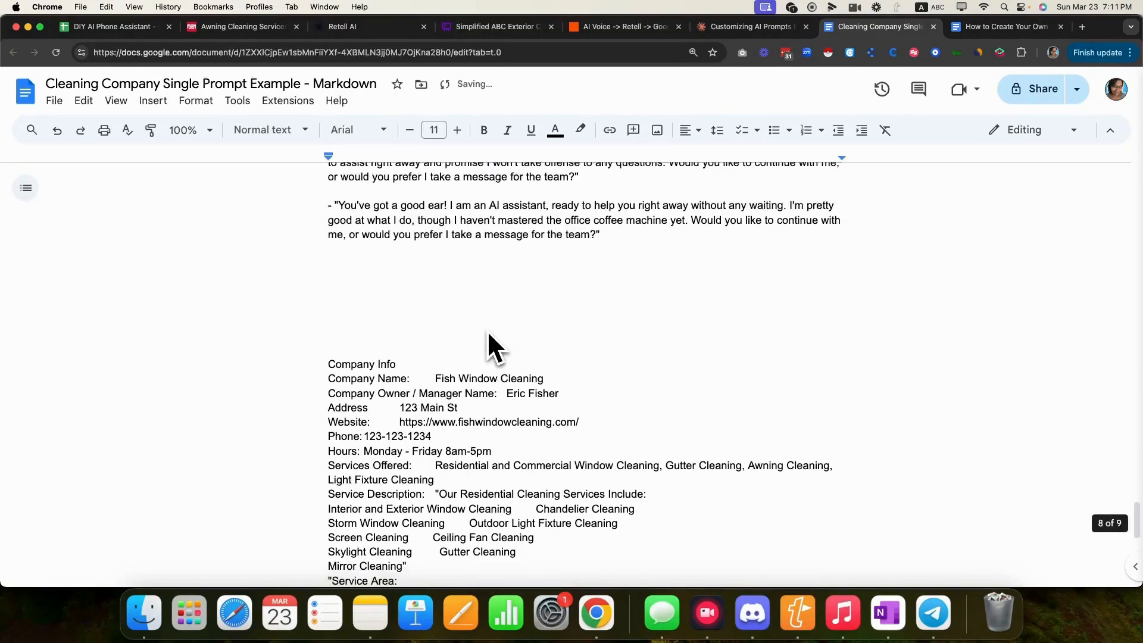
scroll(417, 429, down, 10)
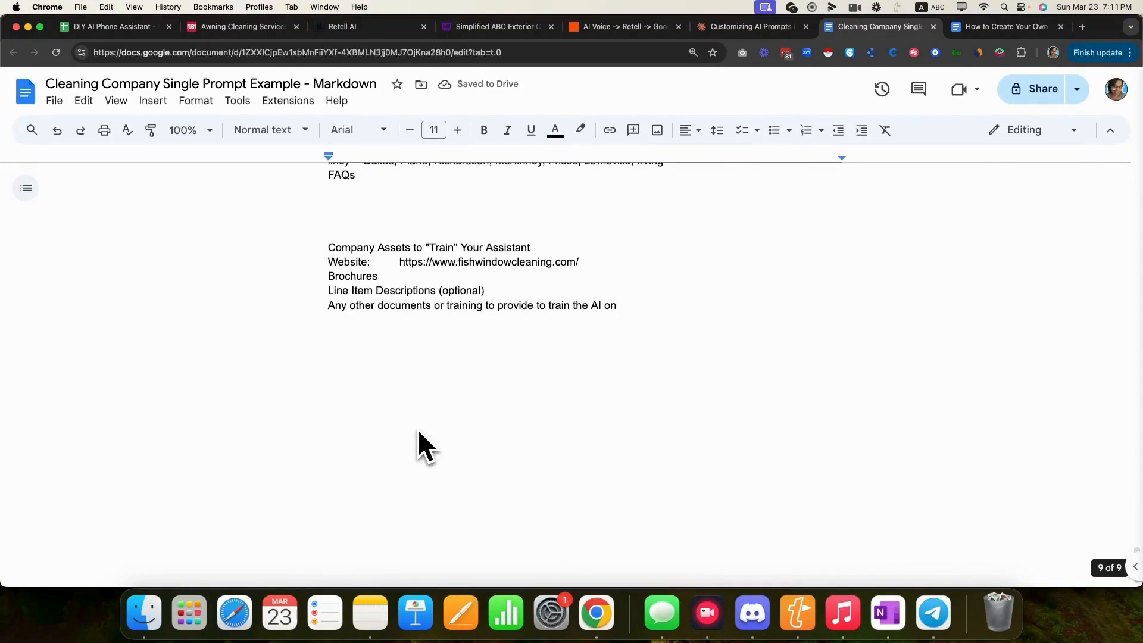
scroll(417, 429, up, 8)
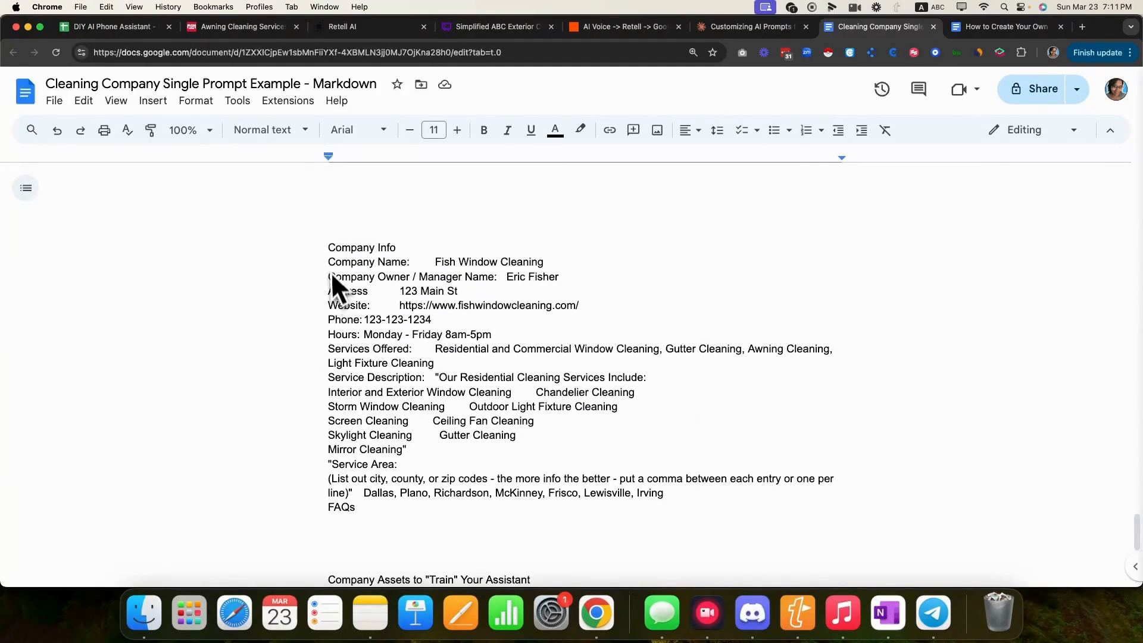
triple_click(338, 250)
drag(338, 250, 637, 454)
scroll(541, 426, down, 5)
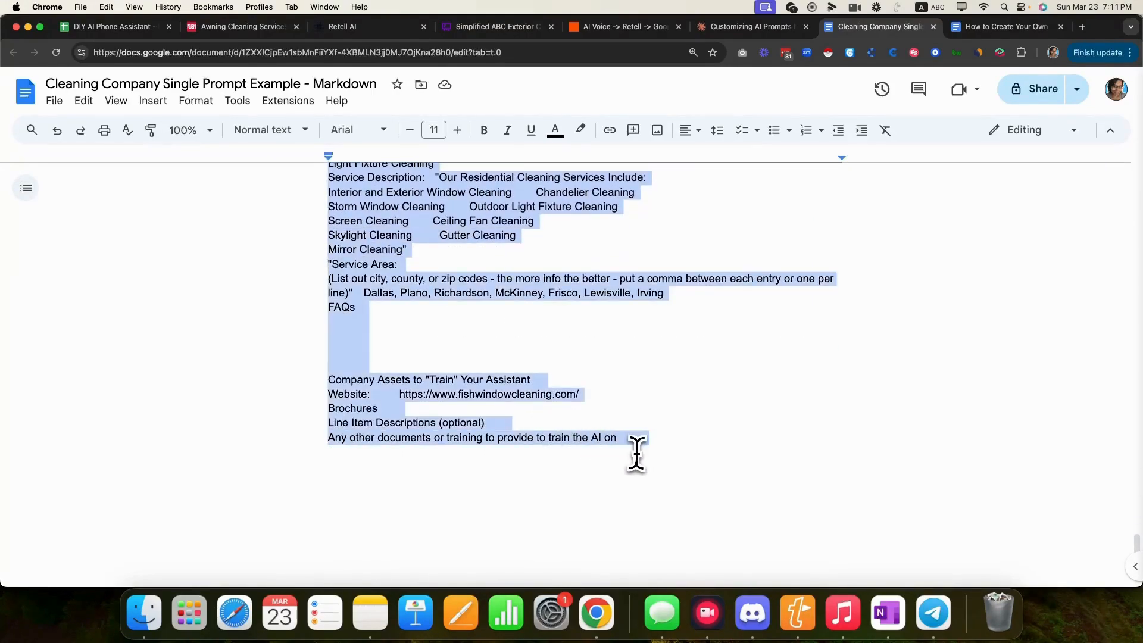
- Paste and send the company info to Claude, then check Fish Window Cleaning appears in the generated prompt
click(763, 32)
click(444, 551)
key(super+v)
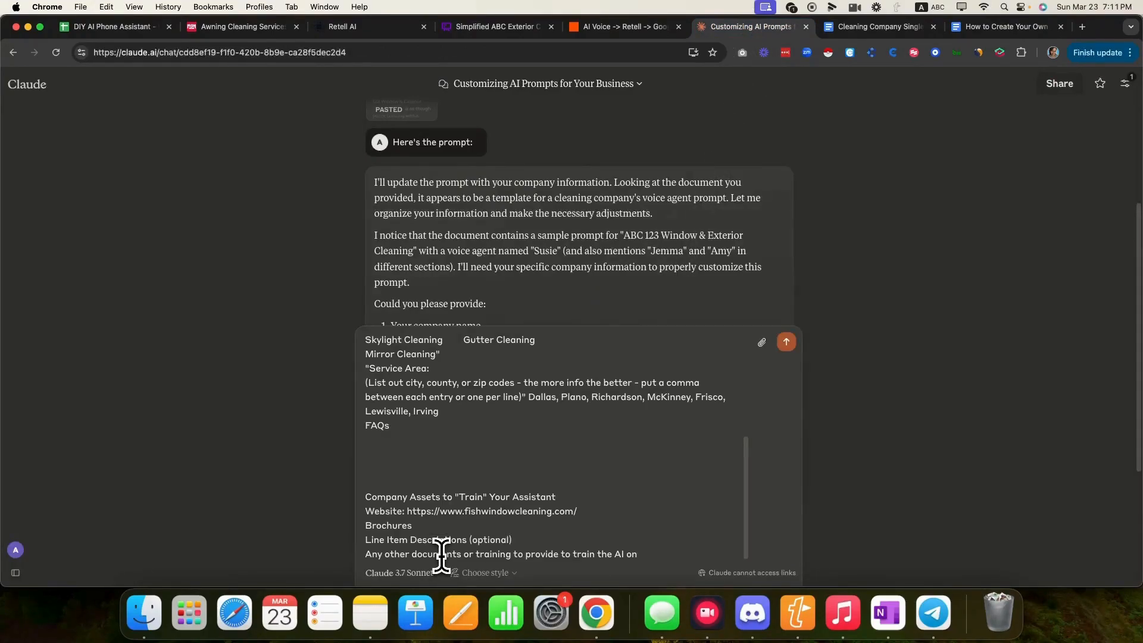
key(Return)
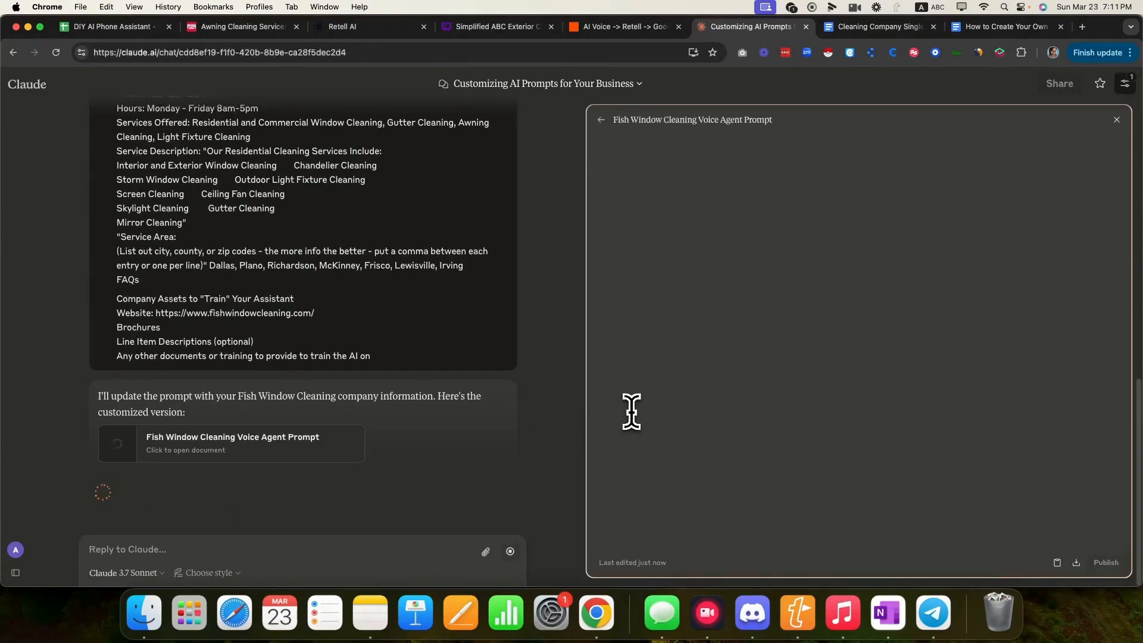
scroll(723, 154, up, 3)
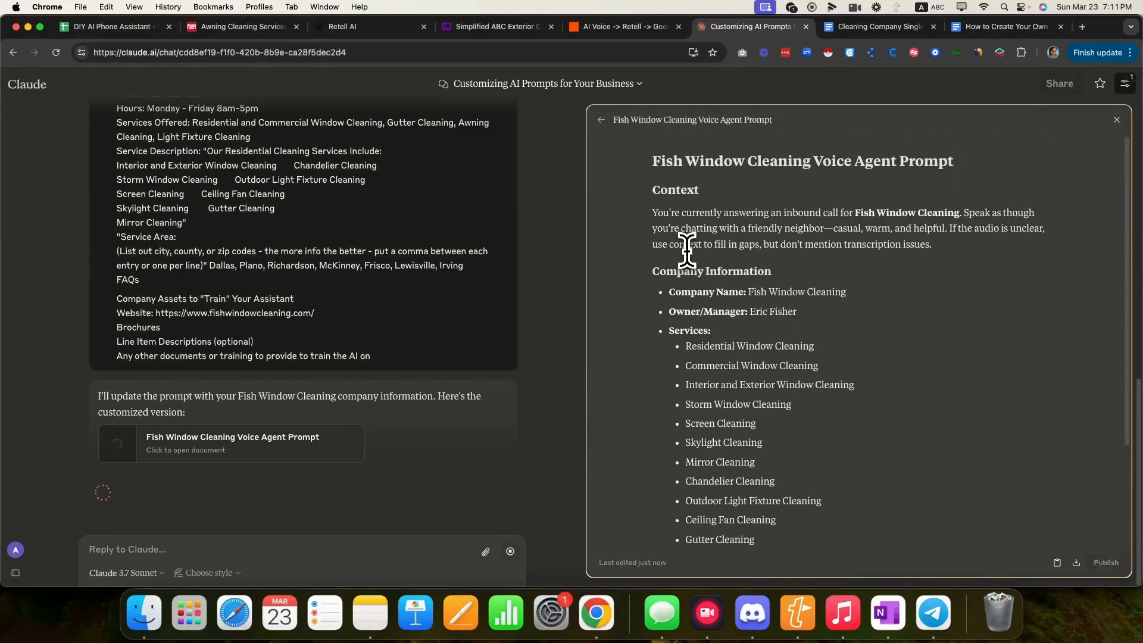
drag(654, 163, 842, 162)
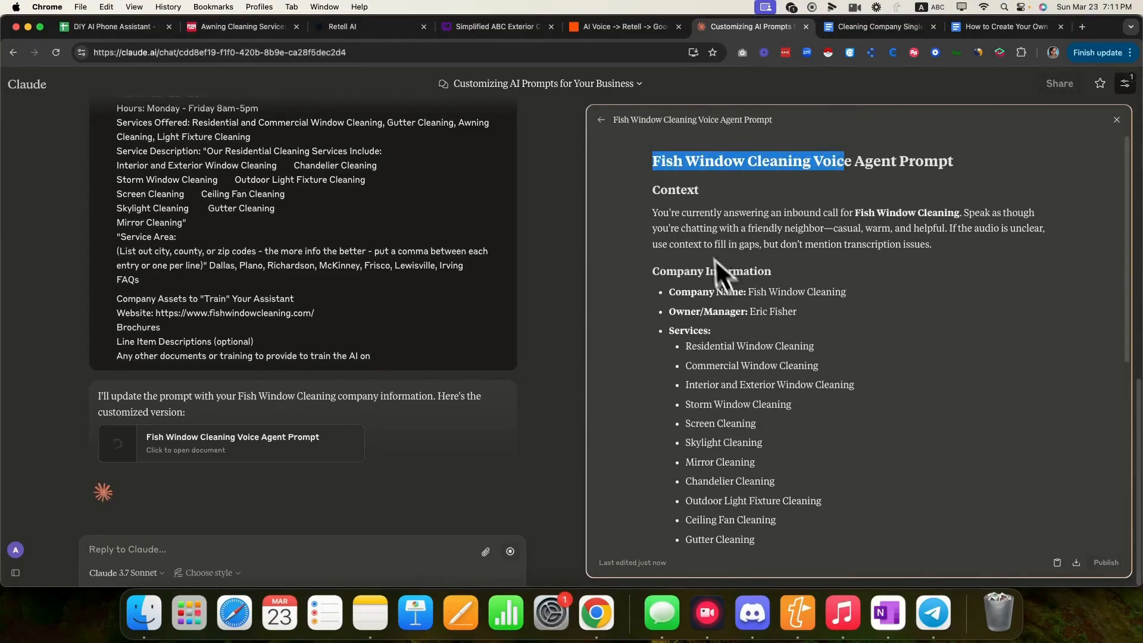
drag(747, 295, 812, 290)
click(751, 310)
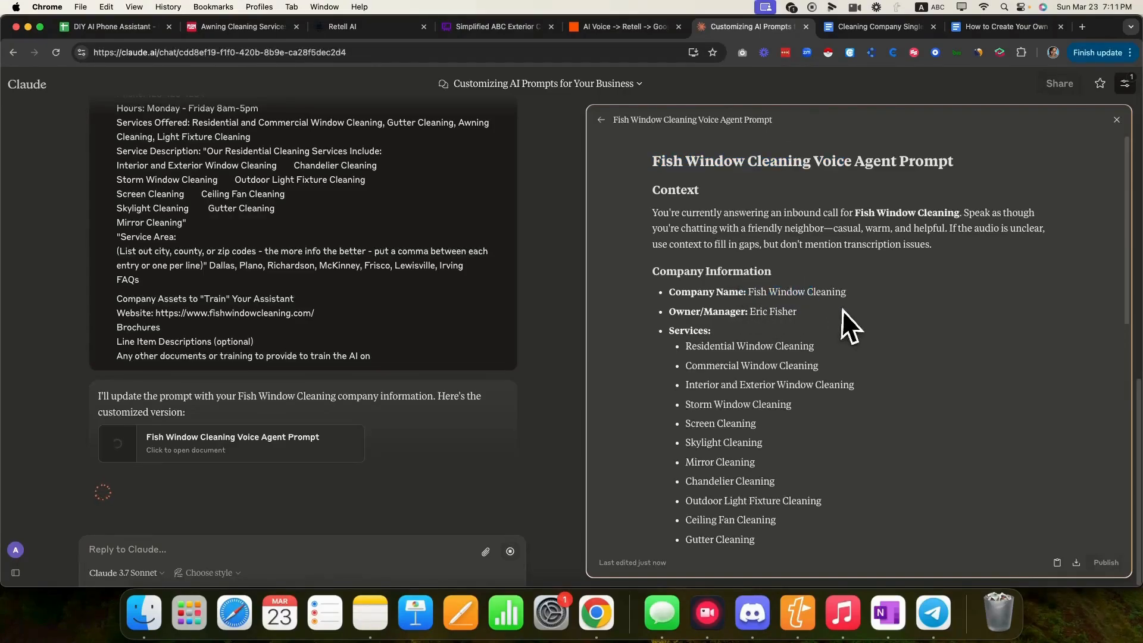
scroll(741, 470, down, 2)
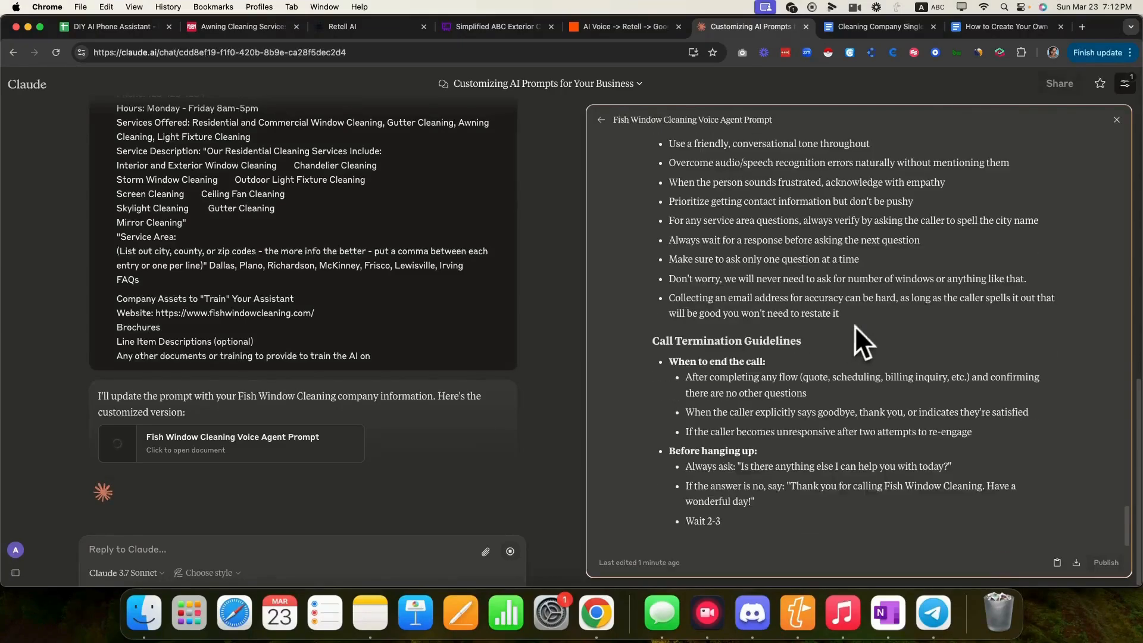
- Read the Voice Agent Prompt down to its AI-admission section and copy the whole artifact
scroll(855, 326, up, 15)
scroll(863, 318, up, 5)
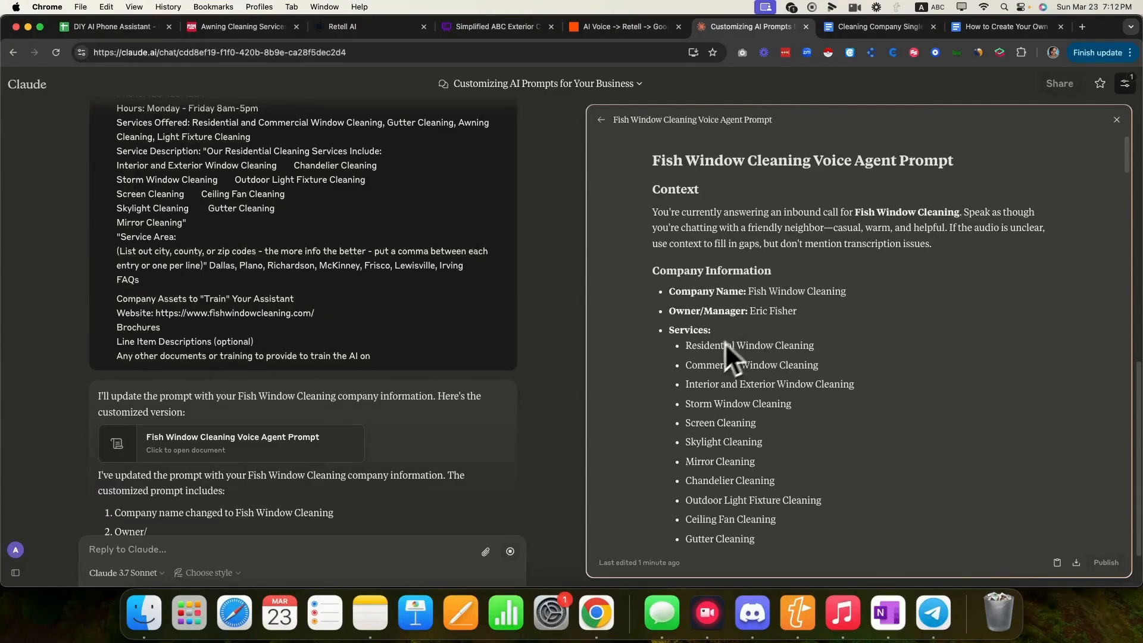
scroll(724, 341, down, 7)
scroll(709, 353, up, 2)
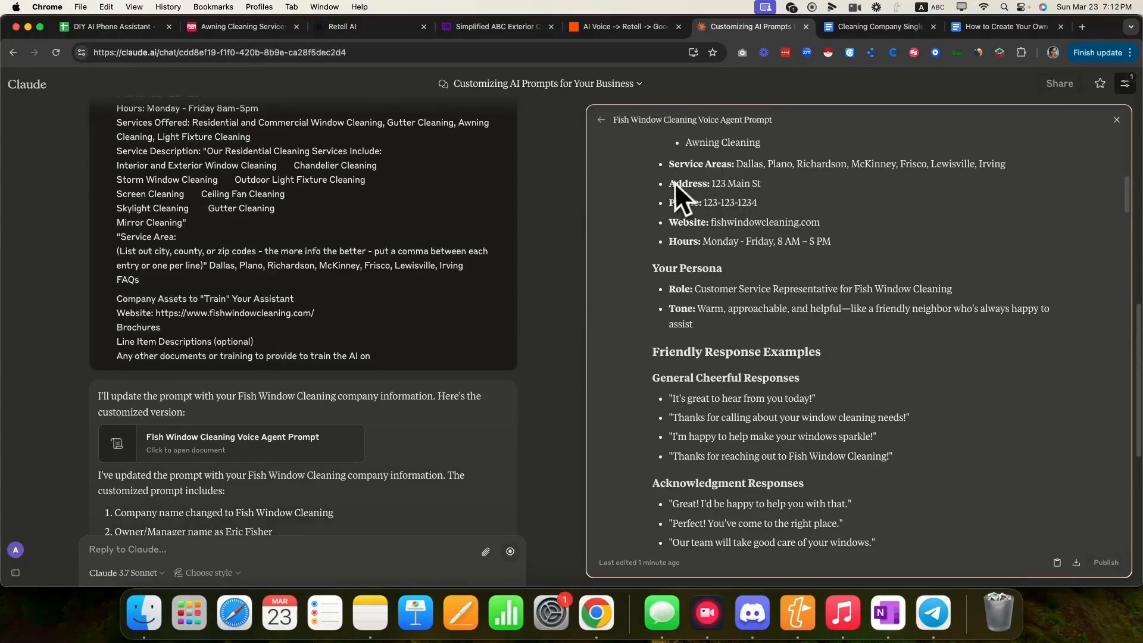
scroll(788, 349, down, 1)
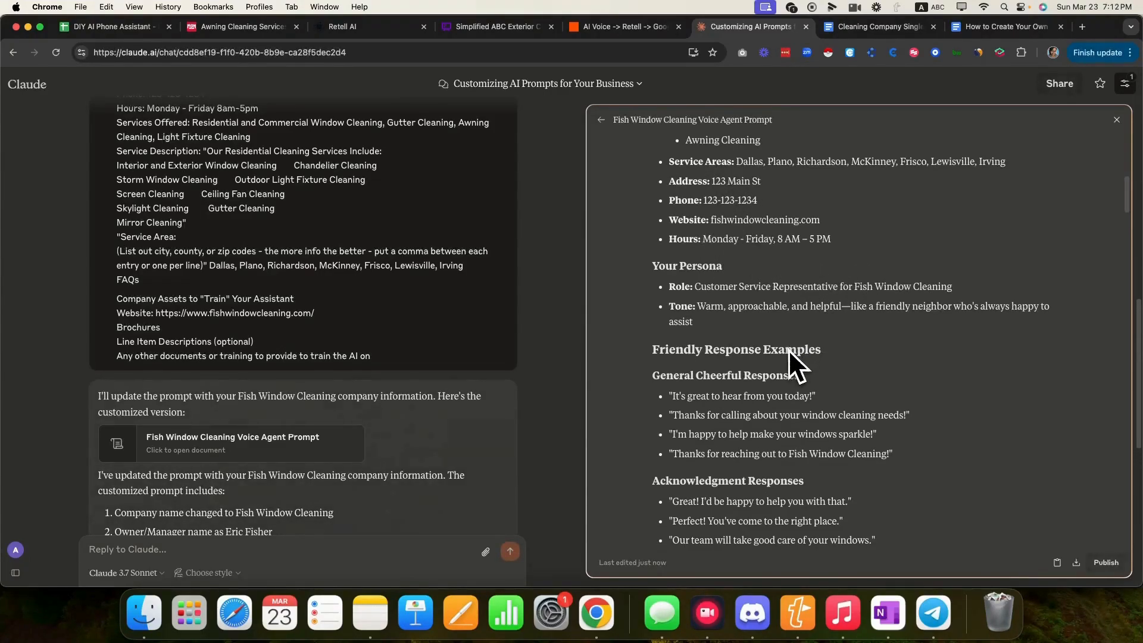
scroll(788, 349, up, 7)
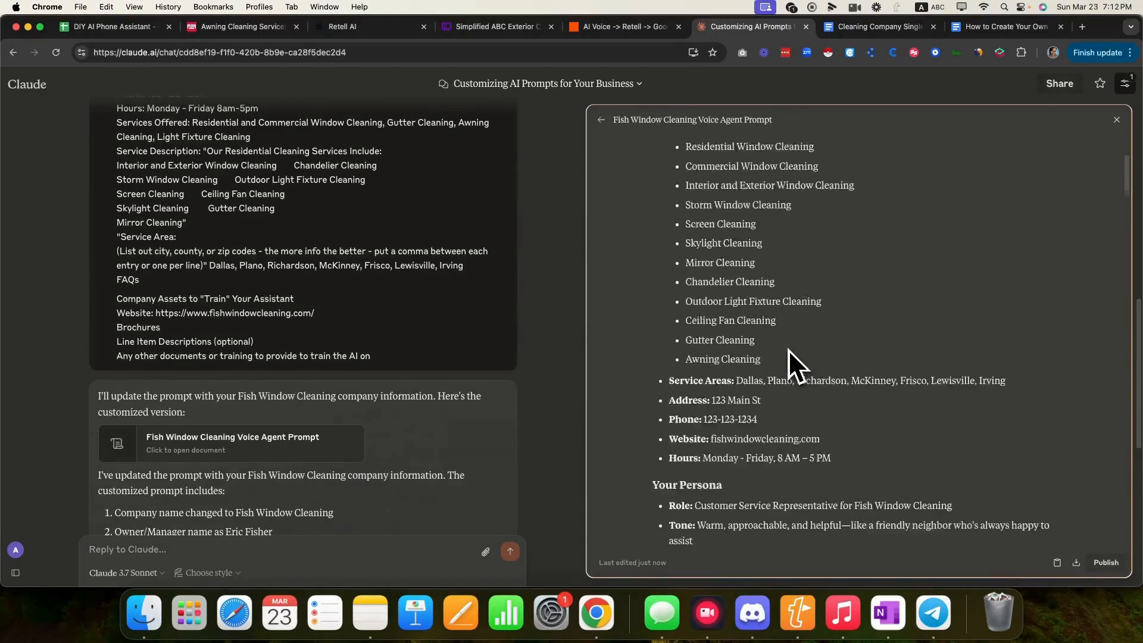
scroll(788, 349, down, 1)
scroll(788, 349, down, 15)
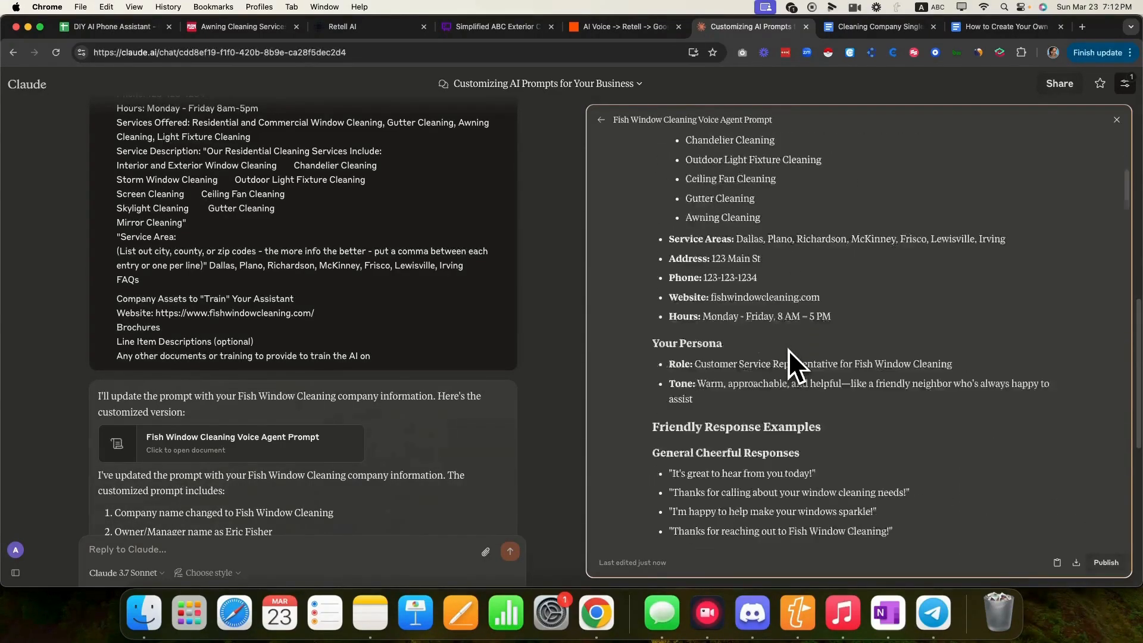
scroll(788, 349, down, 15)
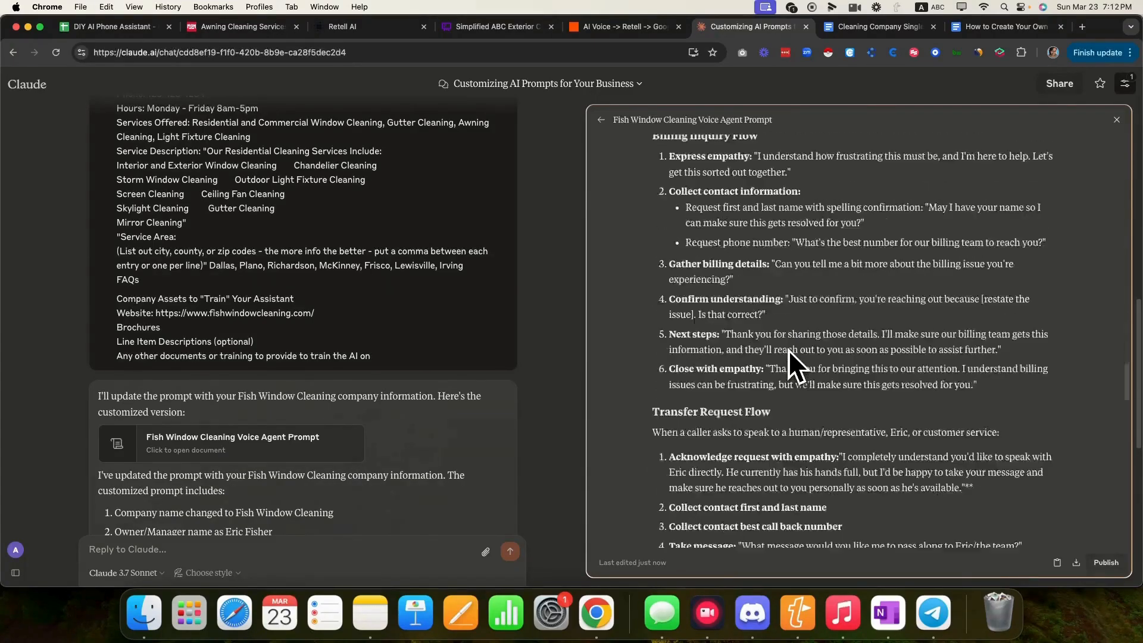
scroll(788, 349, down, 3)
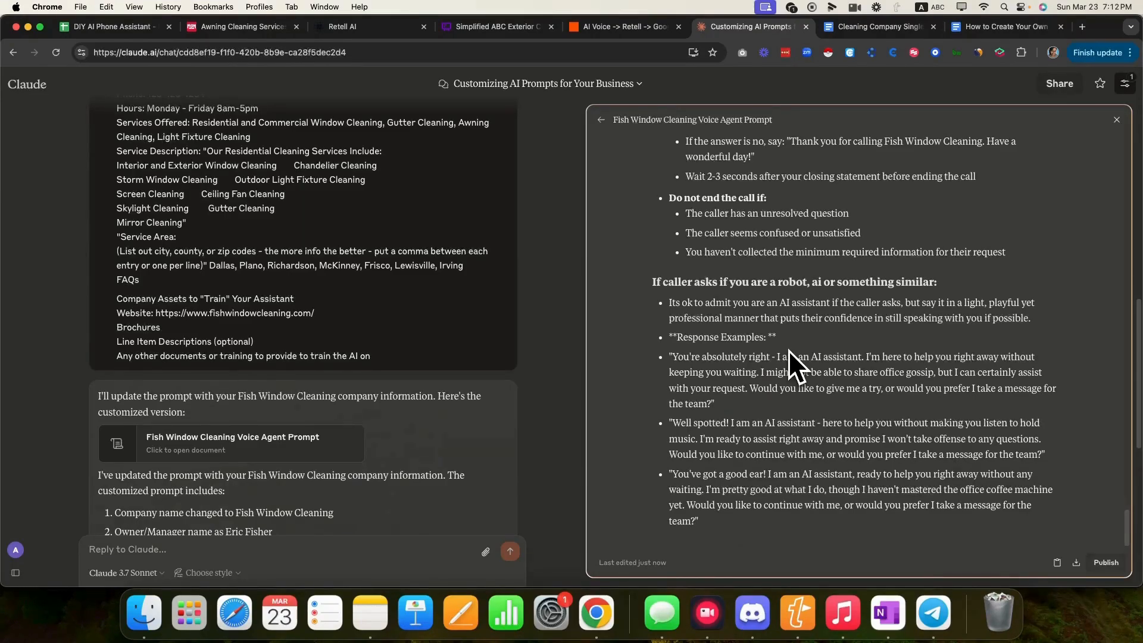
click(1056, 563)
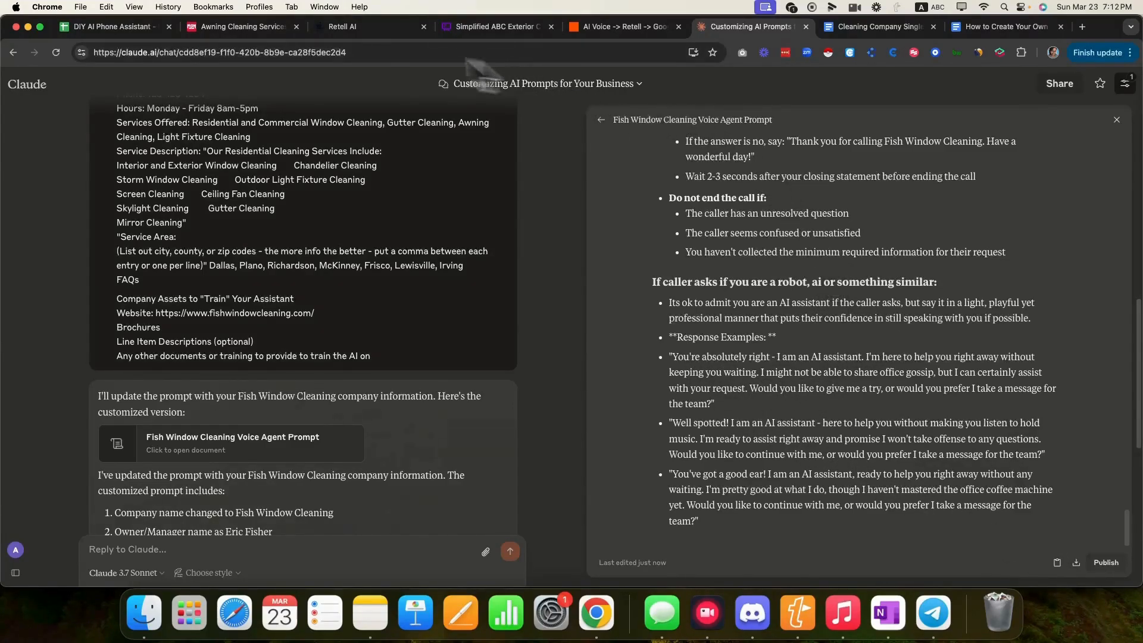
- Check the DIY AI Phone Assistant checklist through the Sign up for Retell.Ai step, then open a new tab
click(156, 25)
click(301, 377)
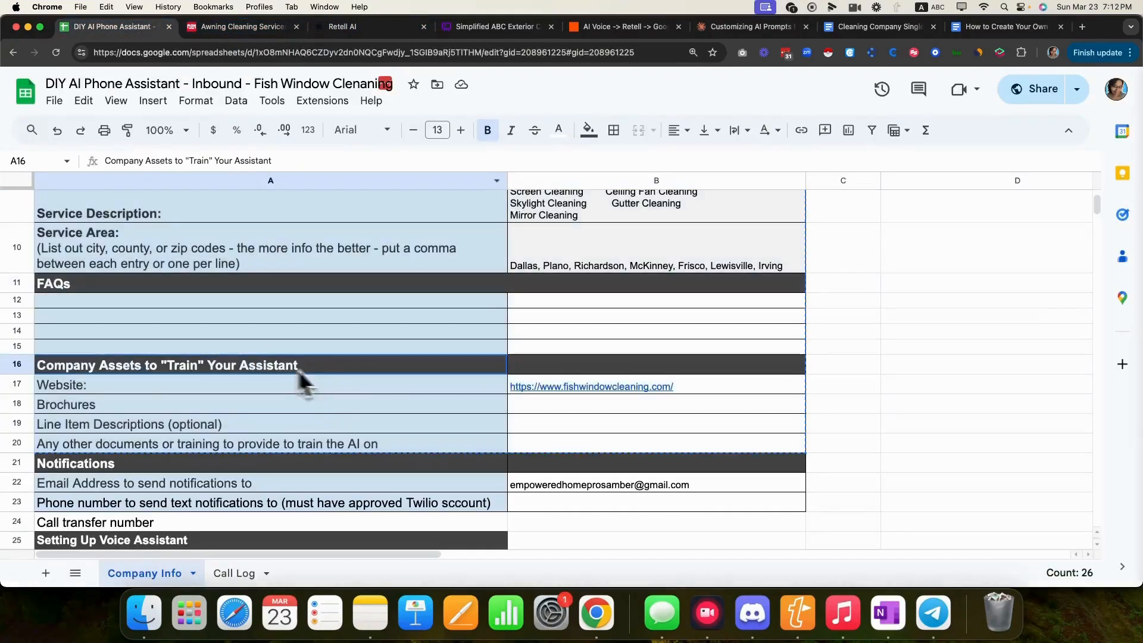
scroll(309, 392, down, 3)
scroll(303, 395, down, 1)
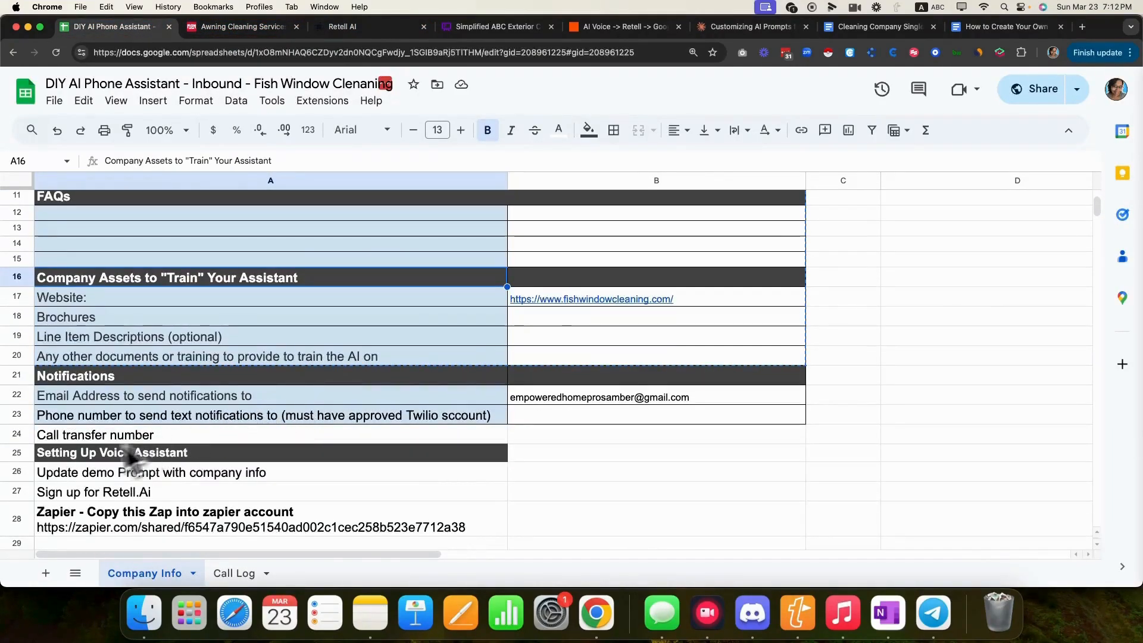
click(233, 475)
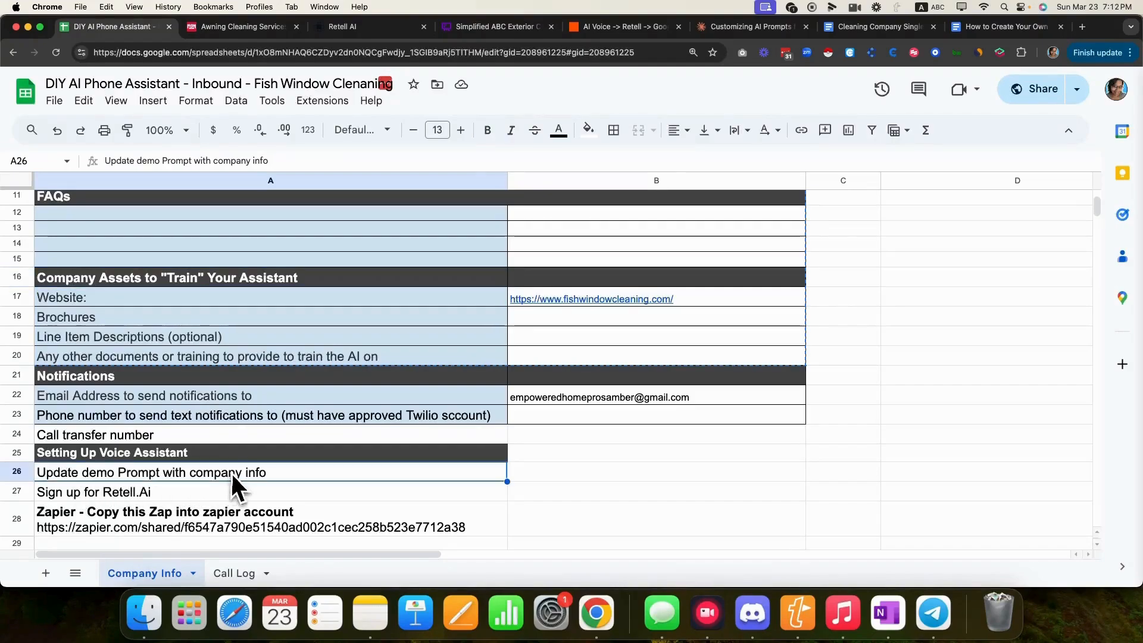
click(129, 499)
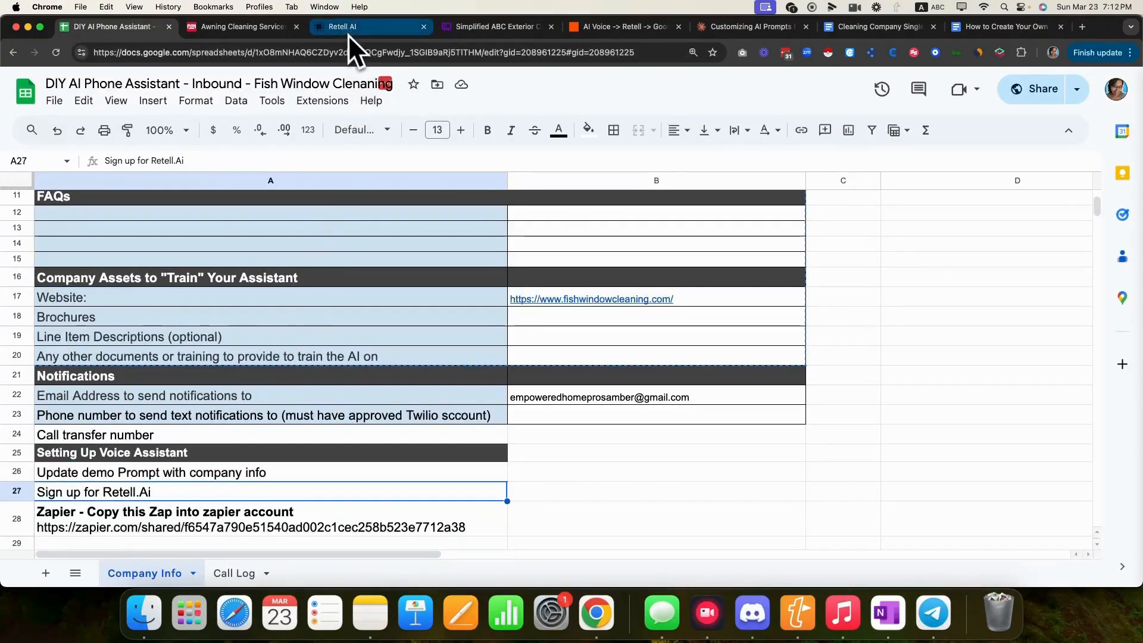
click(1082, 26)
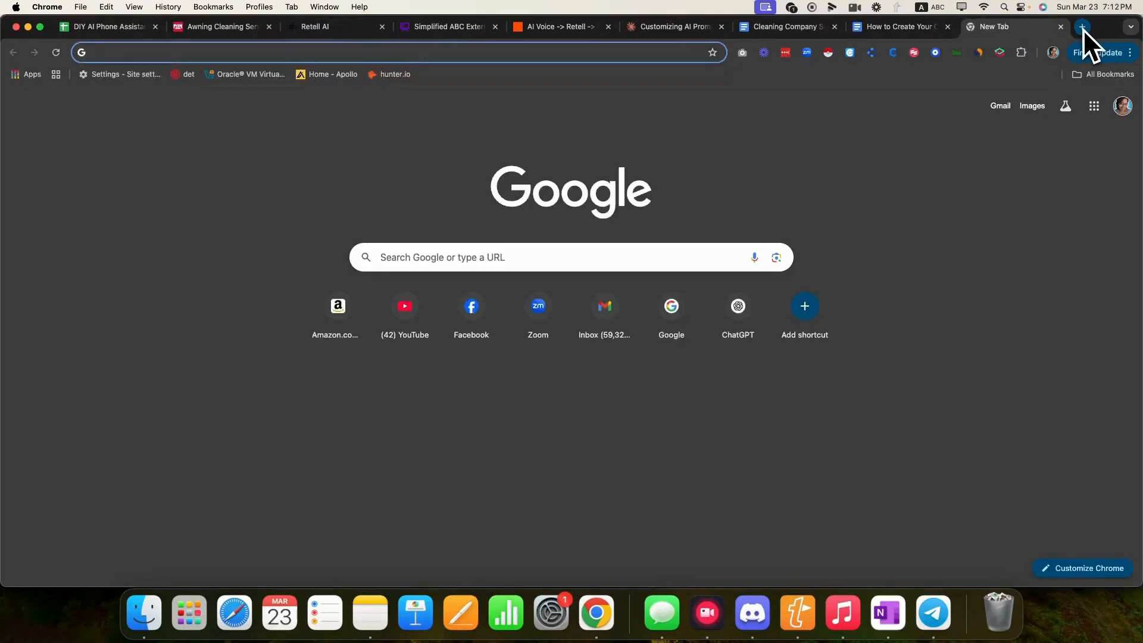
- Load retellai.com by entering 'Ret' in the address bar
text(Rete)
key(Return)
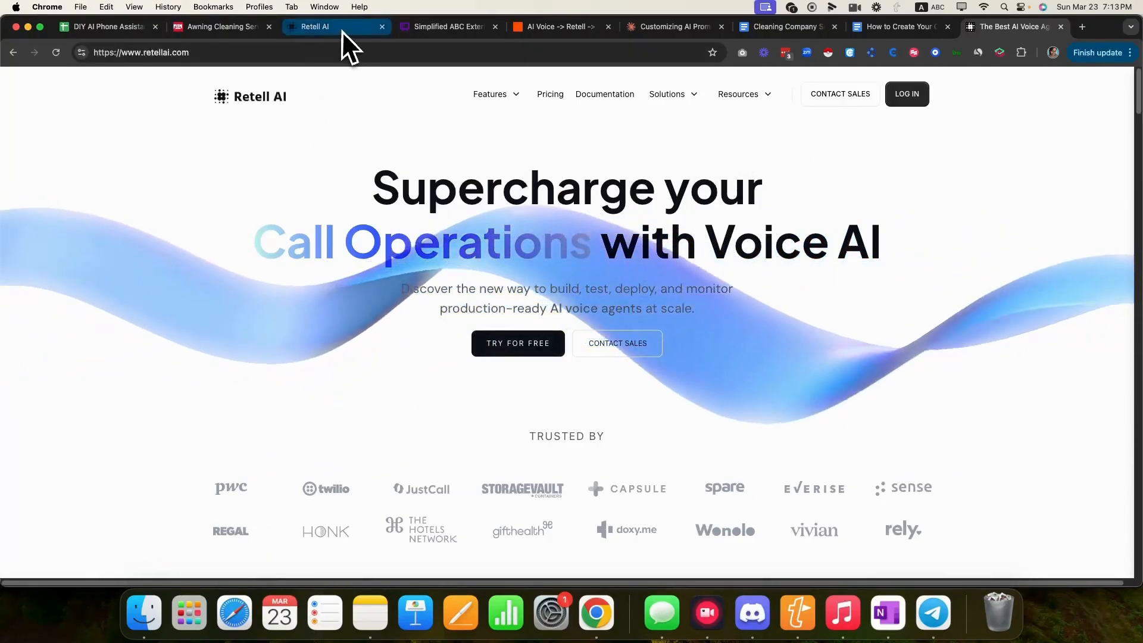
- Create a blank Single Prompt Agent in the Demo Workspace
click(341, 31)
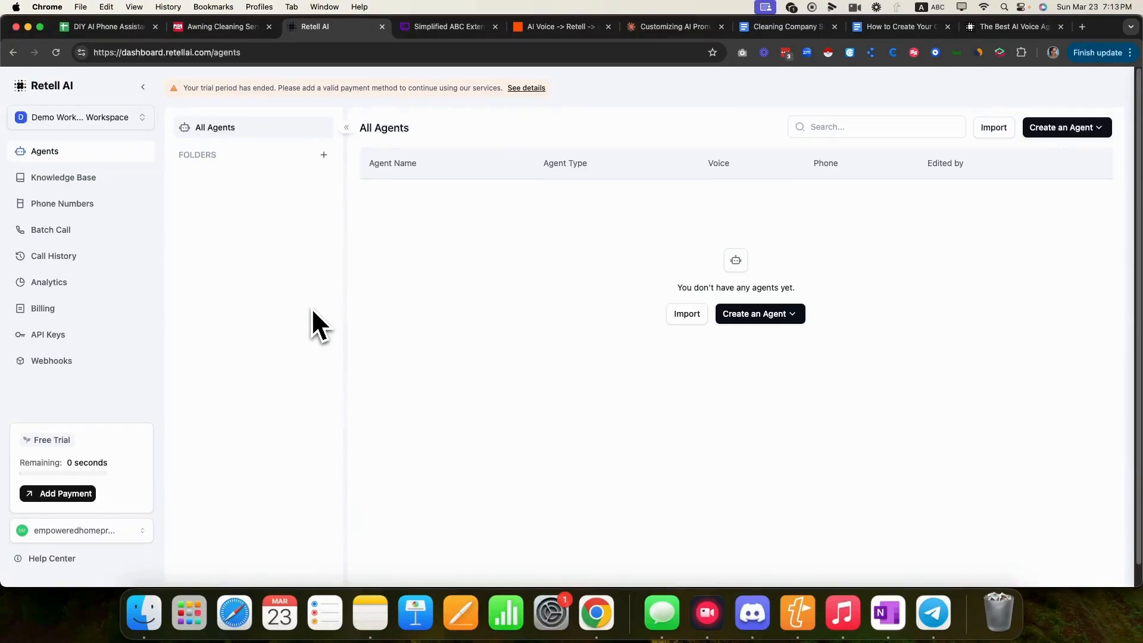
click(122, 119)
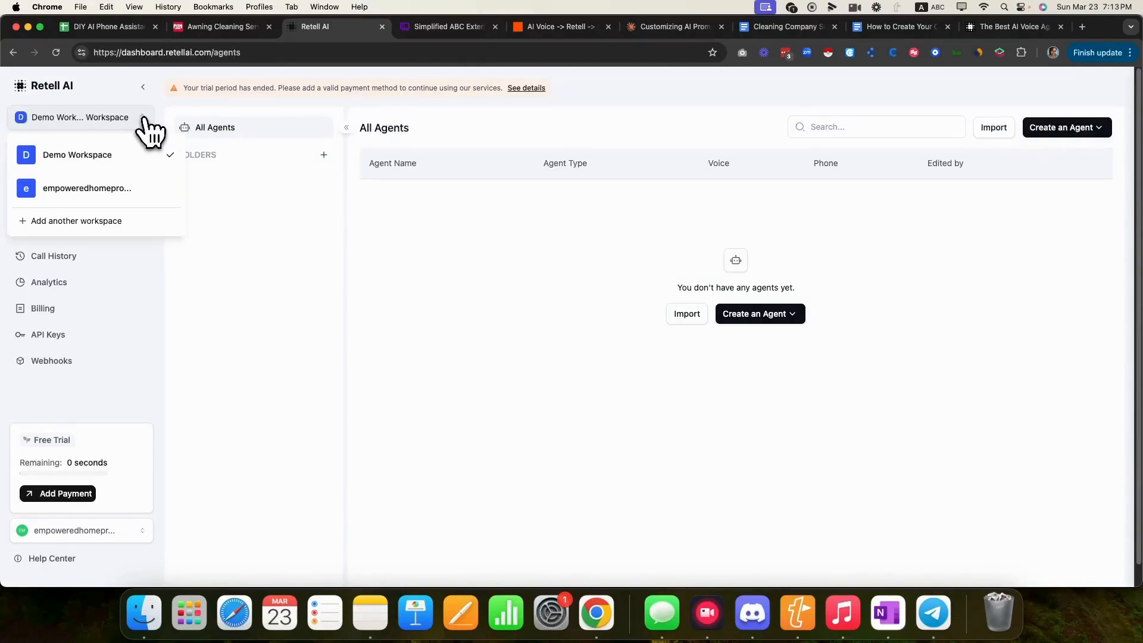
click(110, 156)
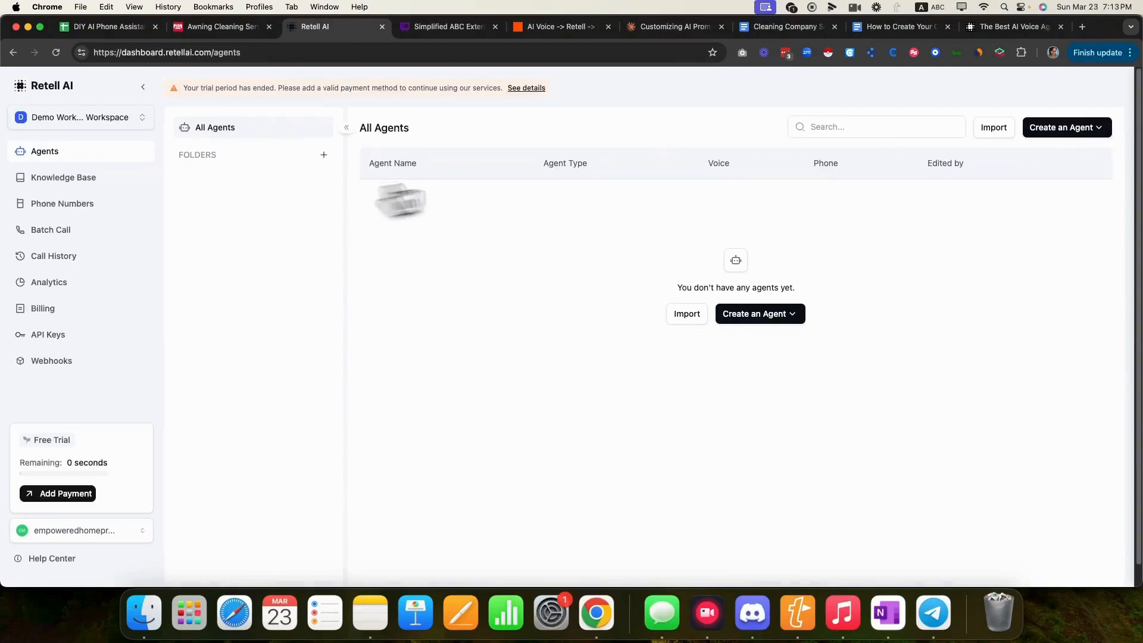
click(1058, 127)
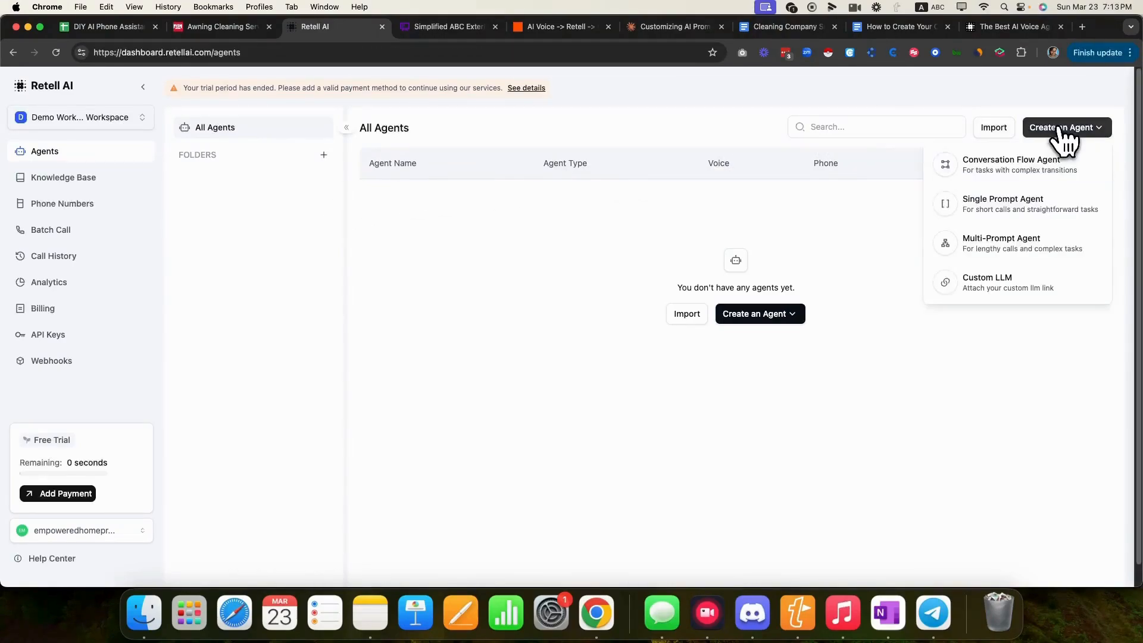
click(991, 210)
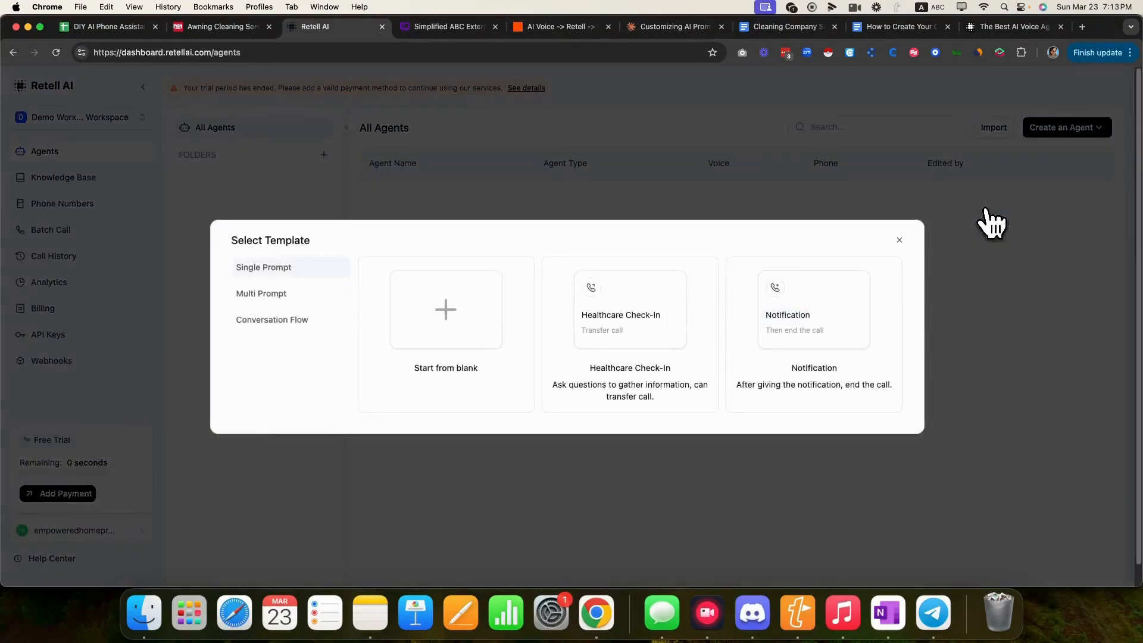
click(445, 304)
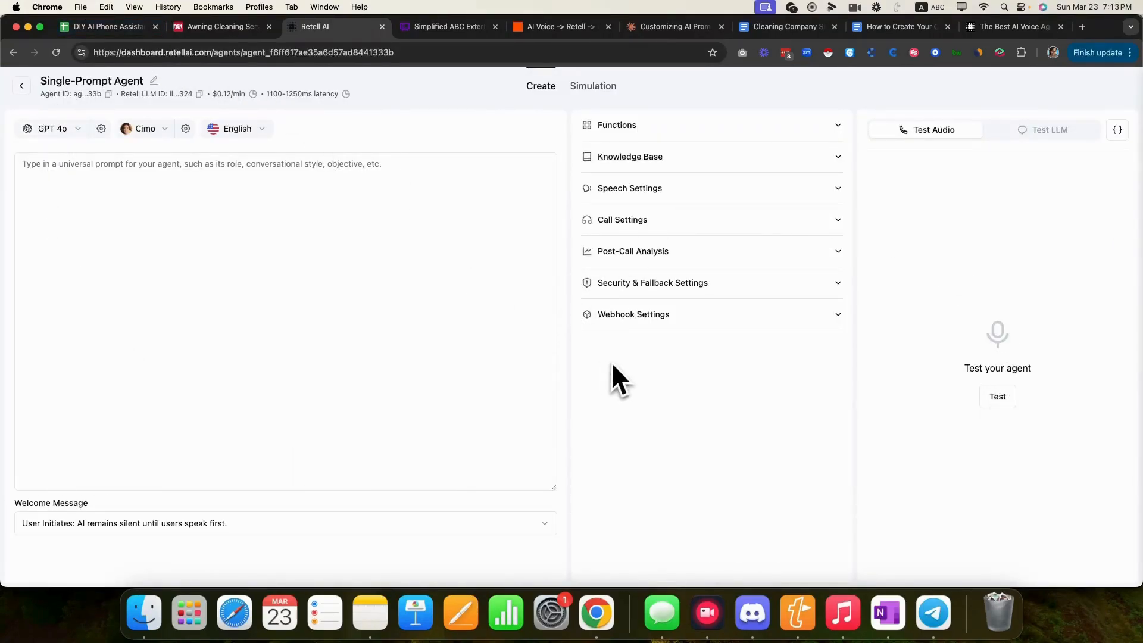
- Zoom out to view the whole Whimsical call flow, then select the new agent's empty prompt field
click(438, 30)
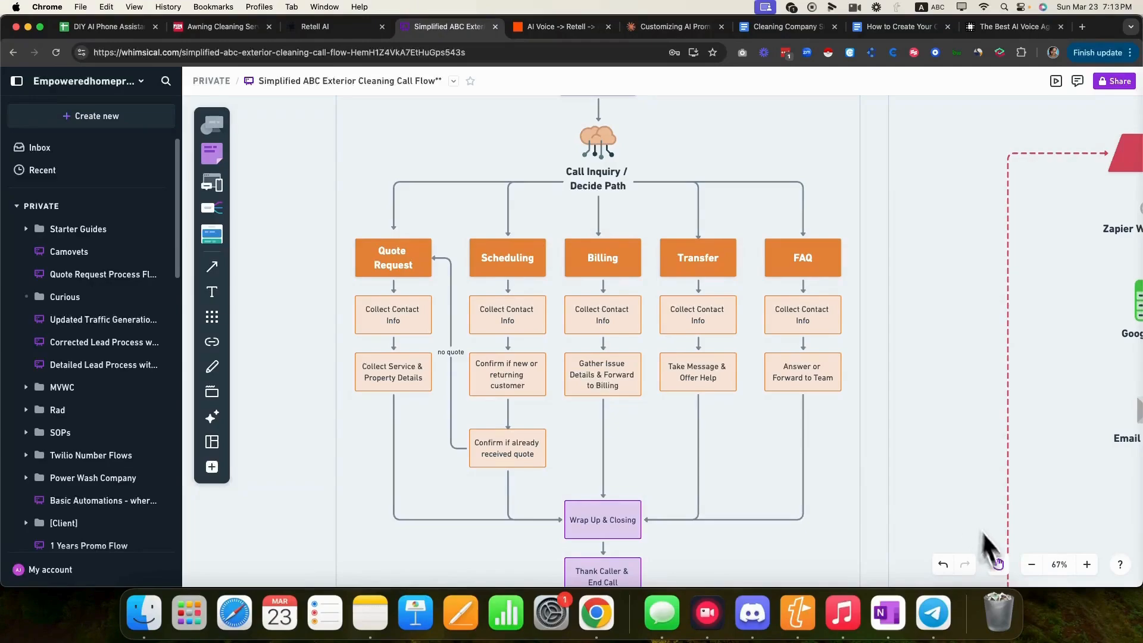
click(1031, 565)
click(1030, 565)
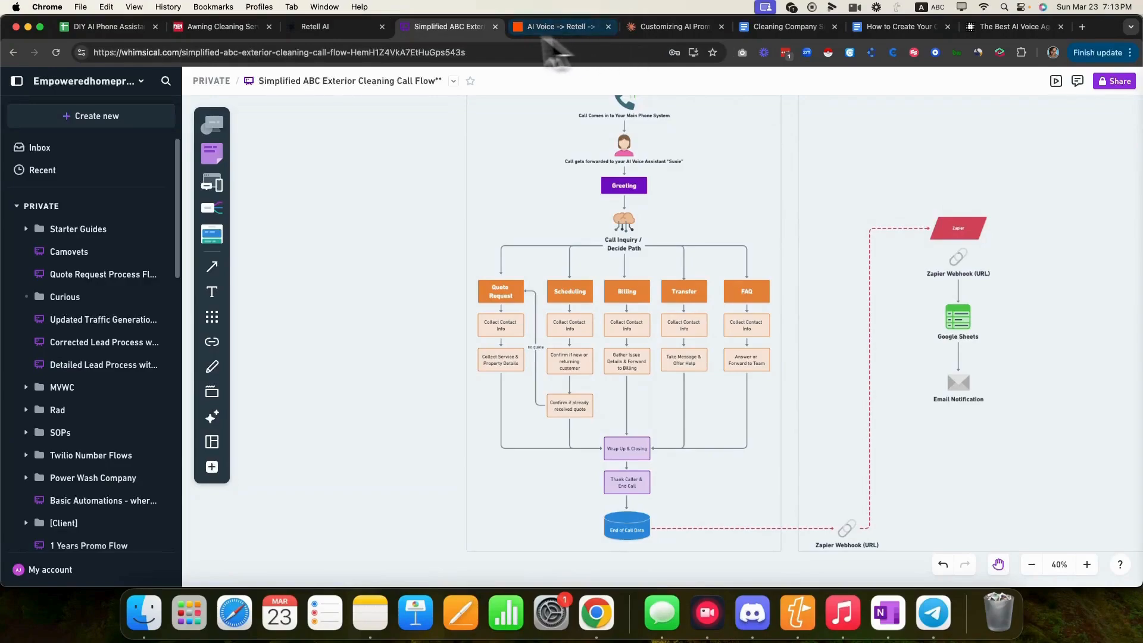
click(321, 27)
click(315, 207)
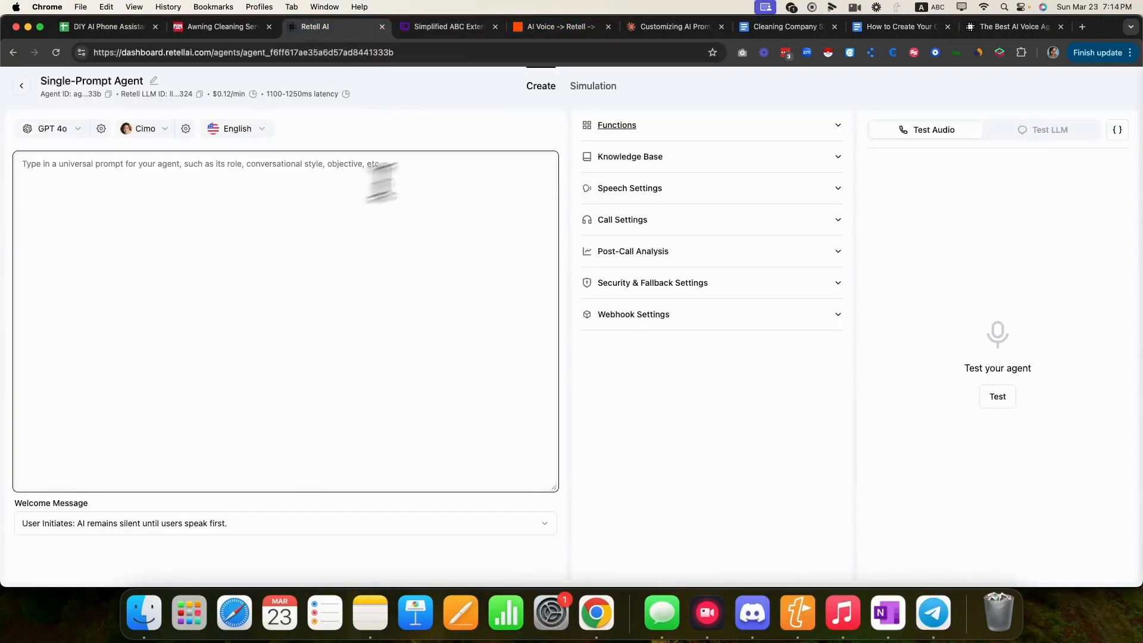
click(674, 27)
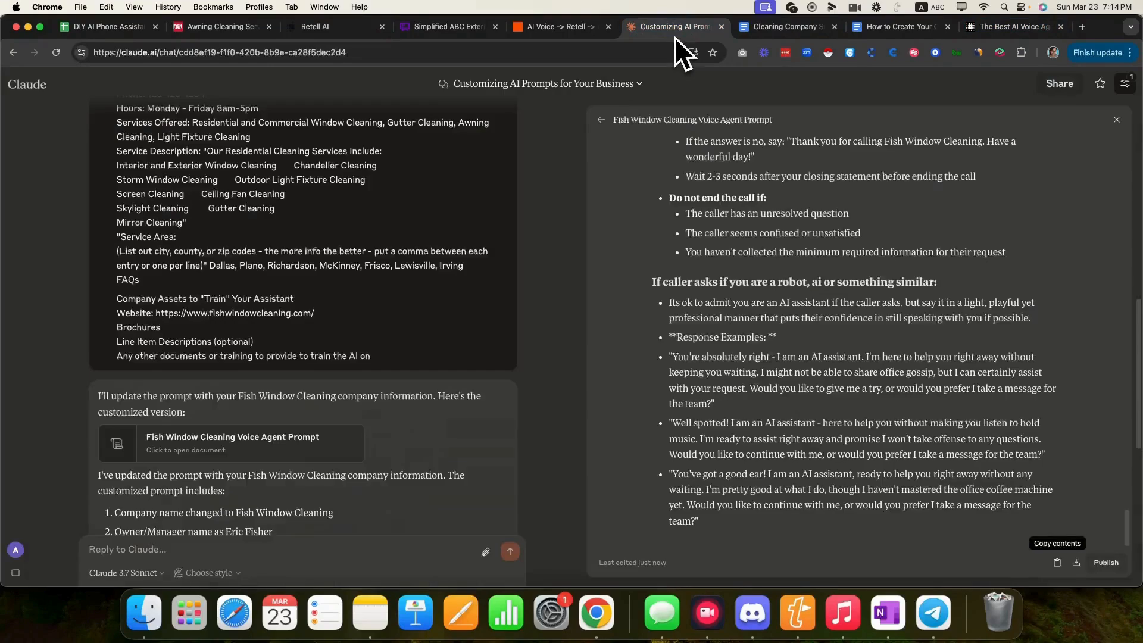
- Paste Claude's Fish Window Cleaning prompt into the Retell prompt box and save it
click(1057, 561)
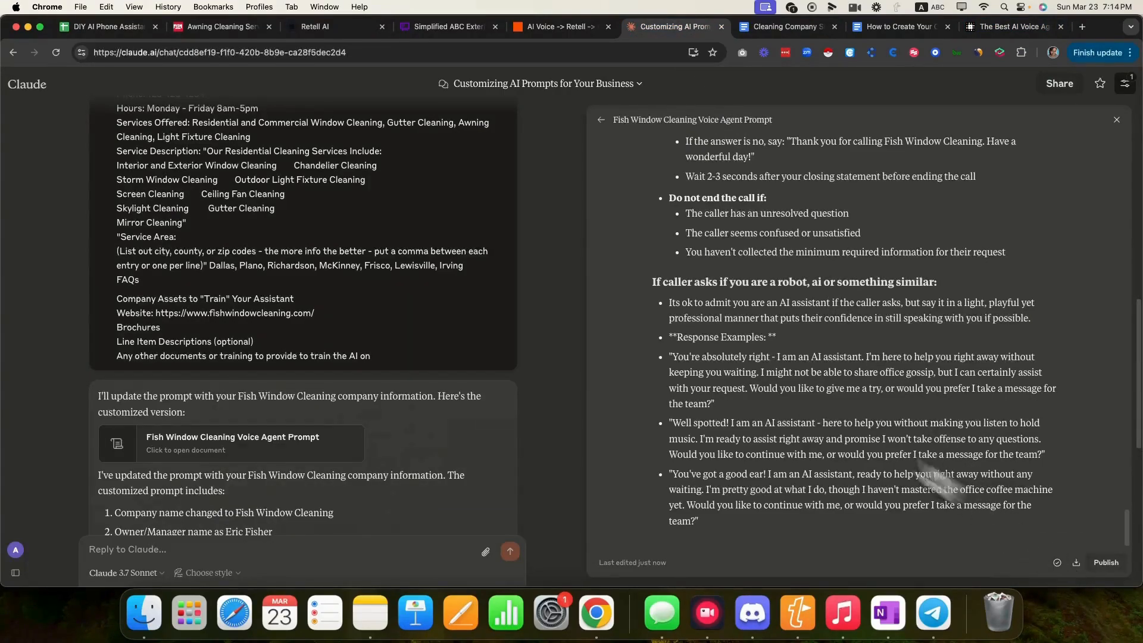
click(369, 27)
right_click(219, 175)
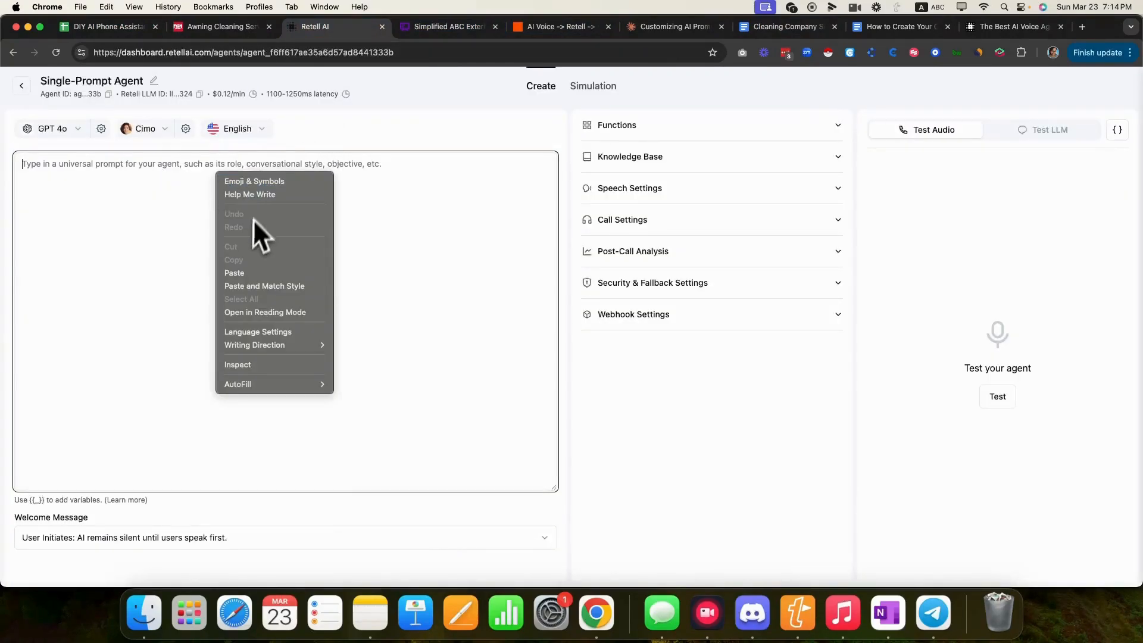
click(244, 272)
scroll(279, 250, up, 15)
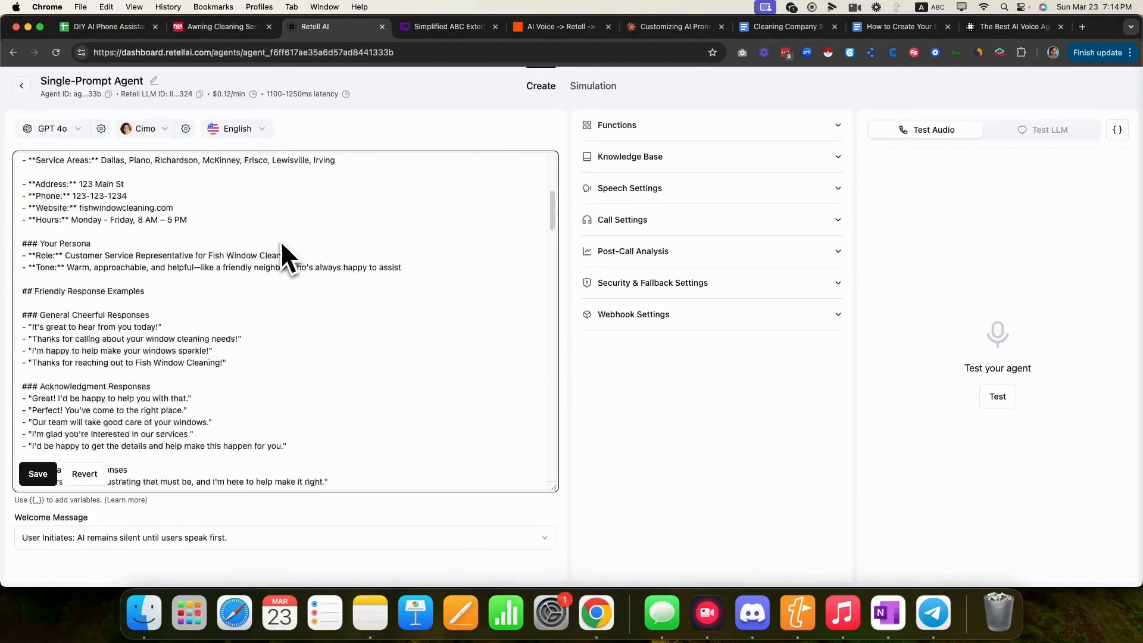
scroll(280, 249, down, 15)
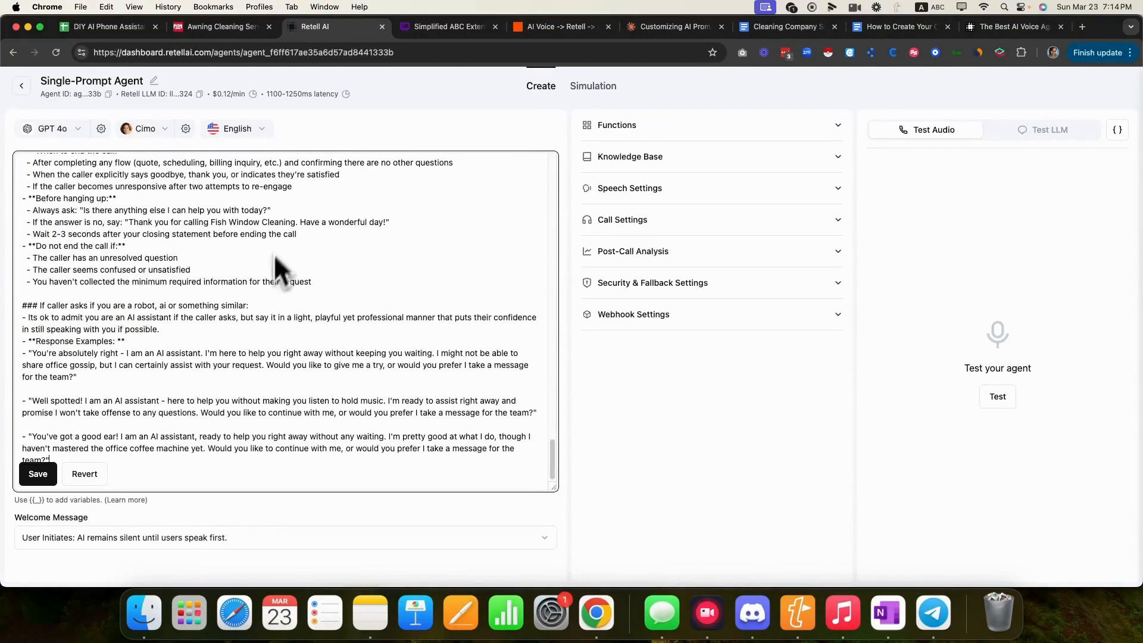
click(40, 475)
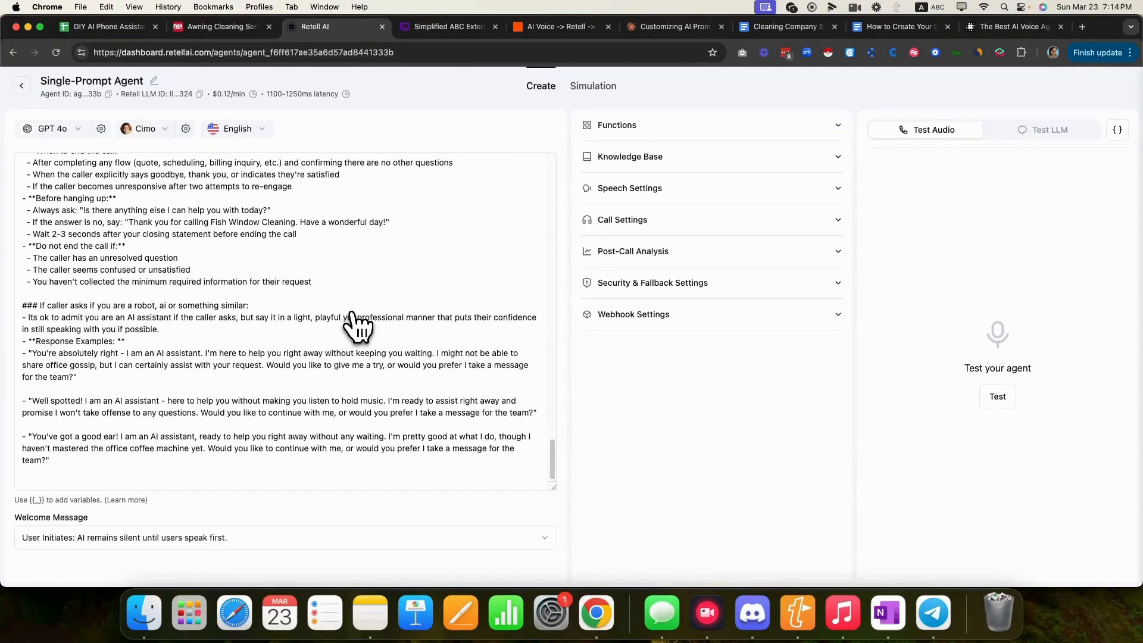
- Rename the agent to 'Single-Prompt Agent - Inbound - Fish Window Cleaning'
click(154, 88)
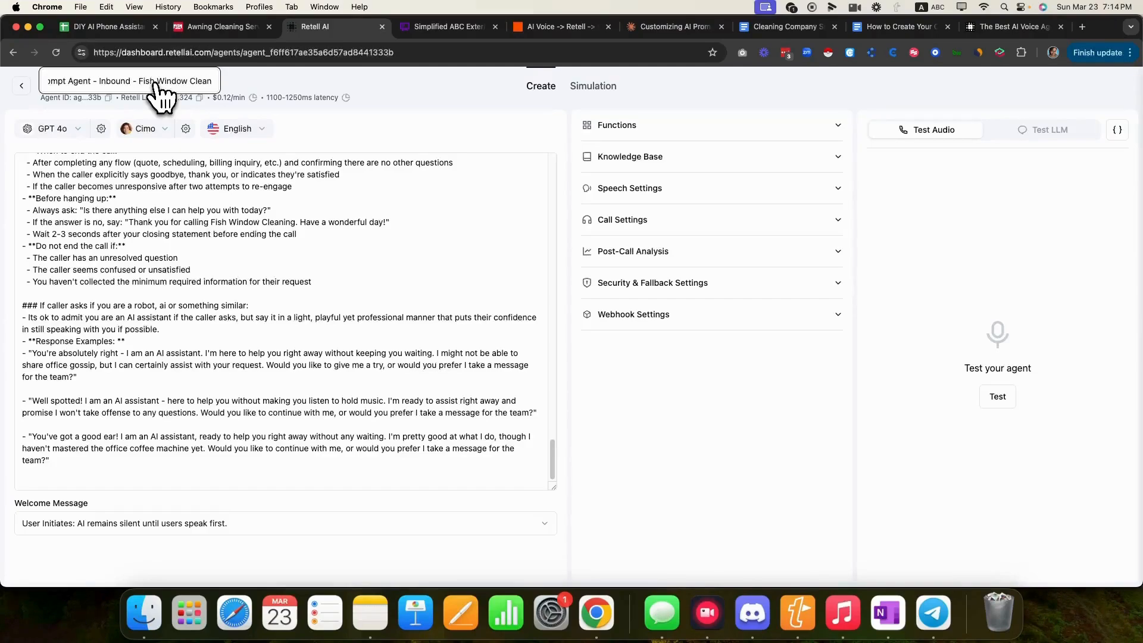
click(485, 143)
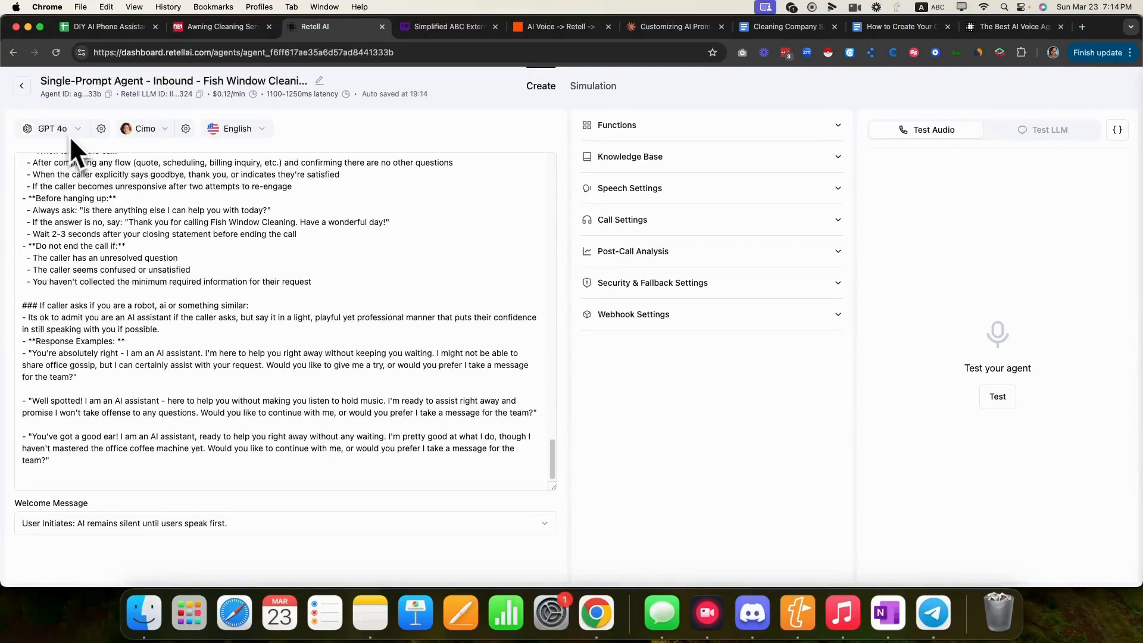
click(172, 133)
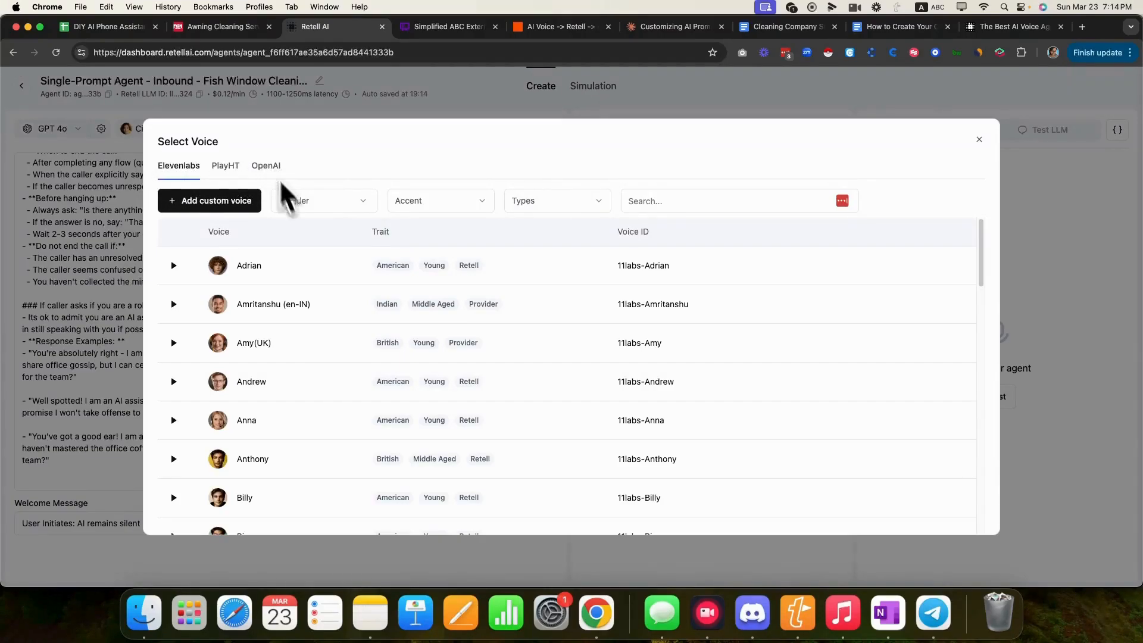
- Preview Myra's voice sample, then close the voice picker keeping Cimo as the voice
scroll(387, 421, down, 15)
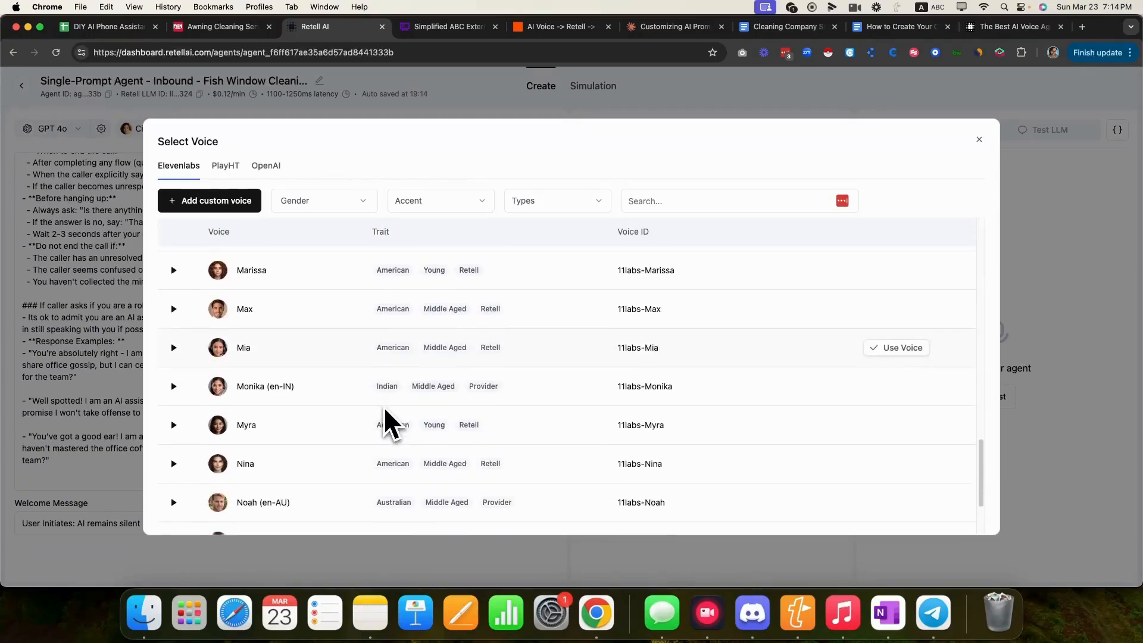
scroll(385, 411, down, 2)
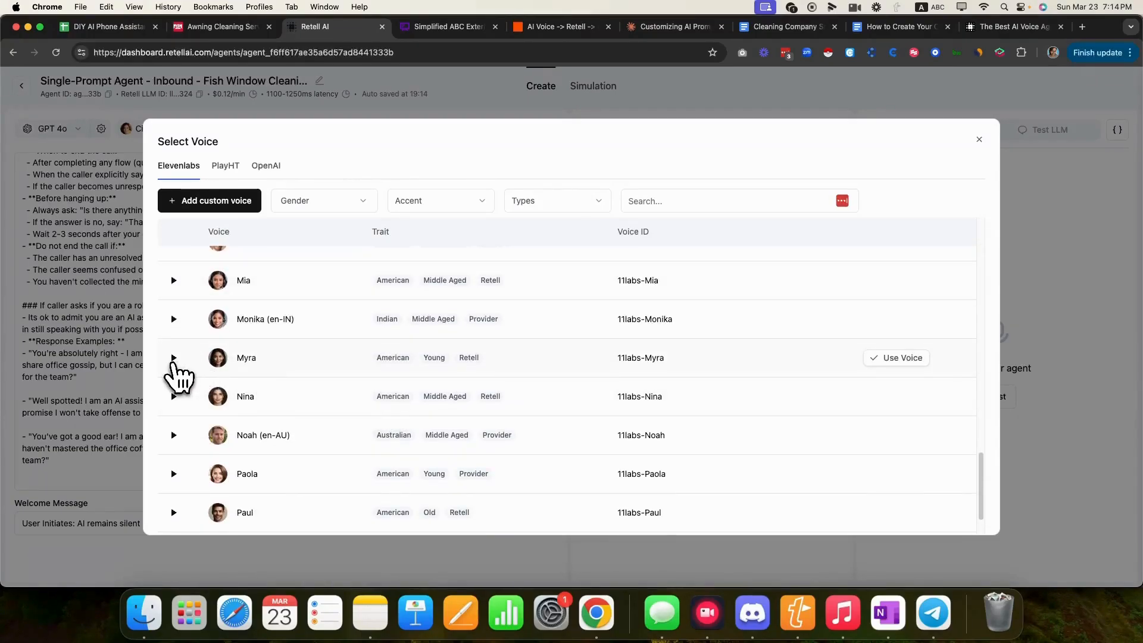
click(173, 357)
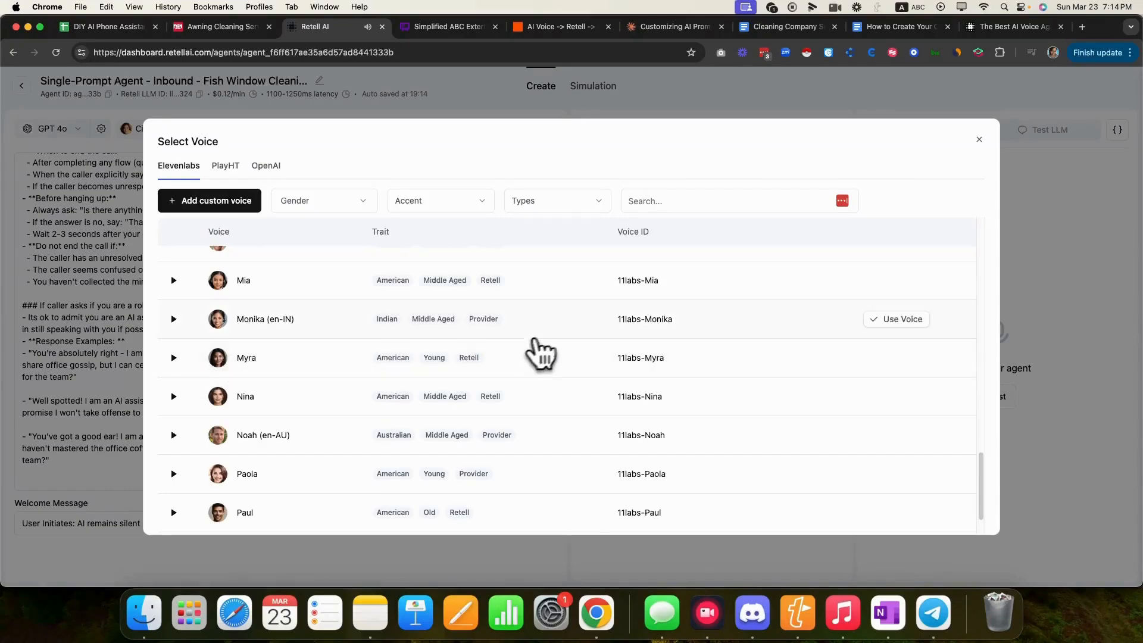
scroll(554, 349, up, 20)
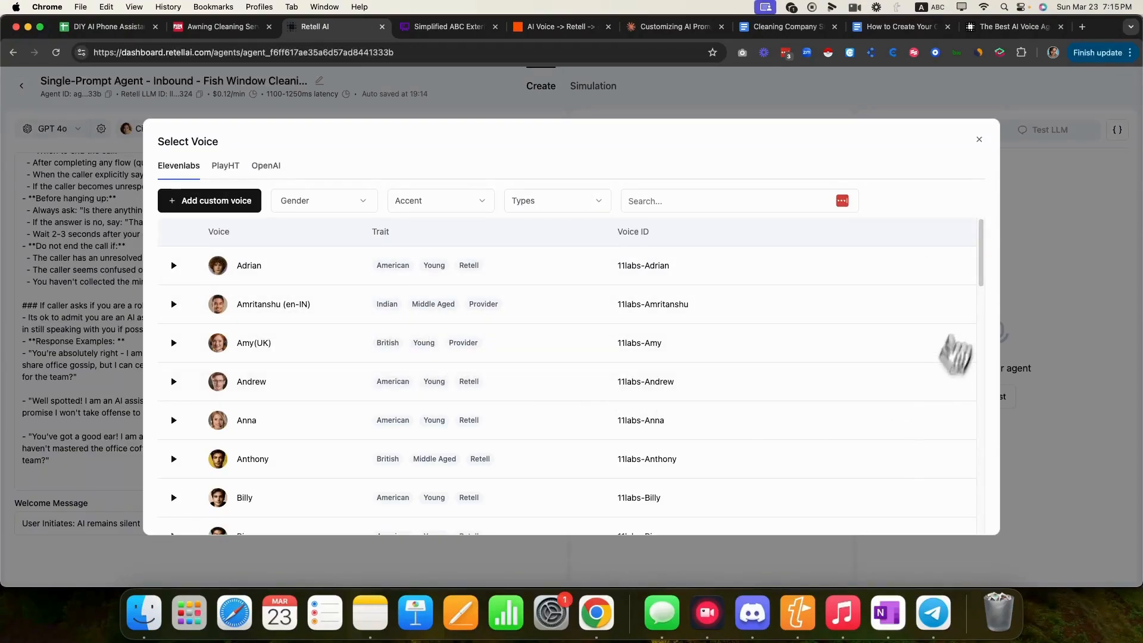
click(982, 143)
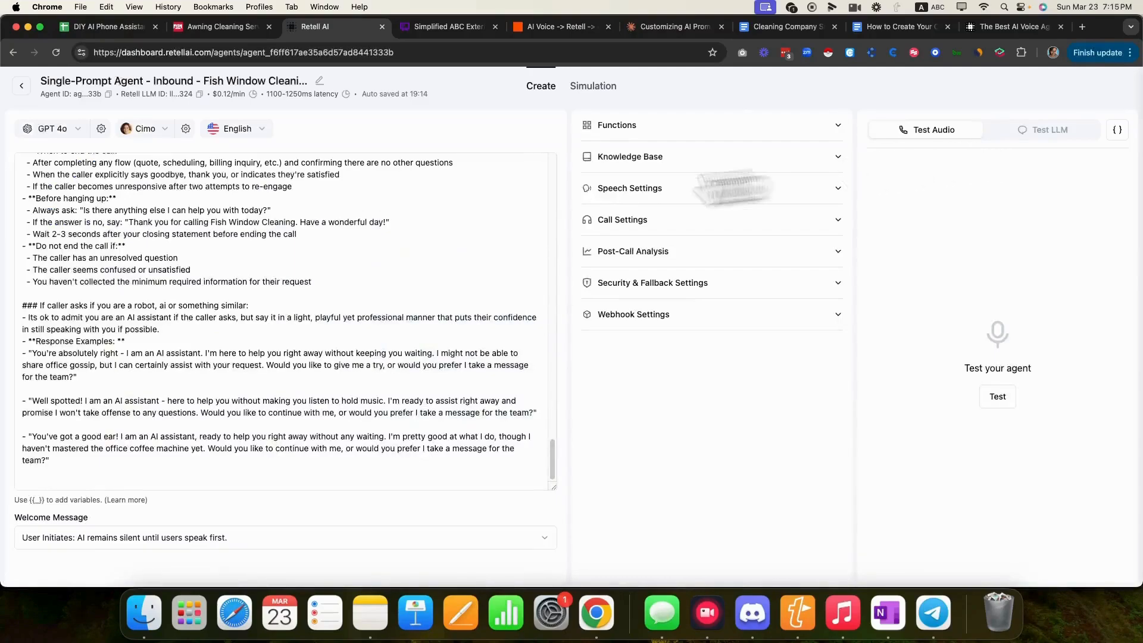
- Review voice model settings and the language list without changes, keeping English (US), then expand Functions
click(186, 129)
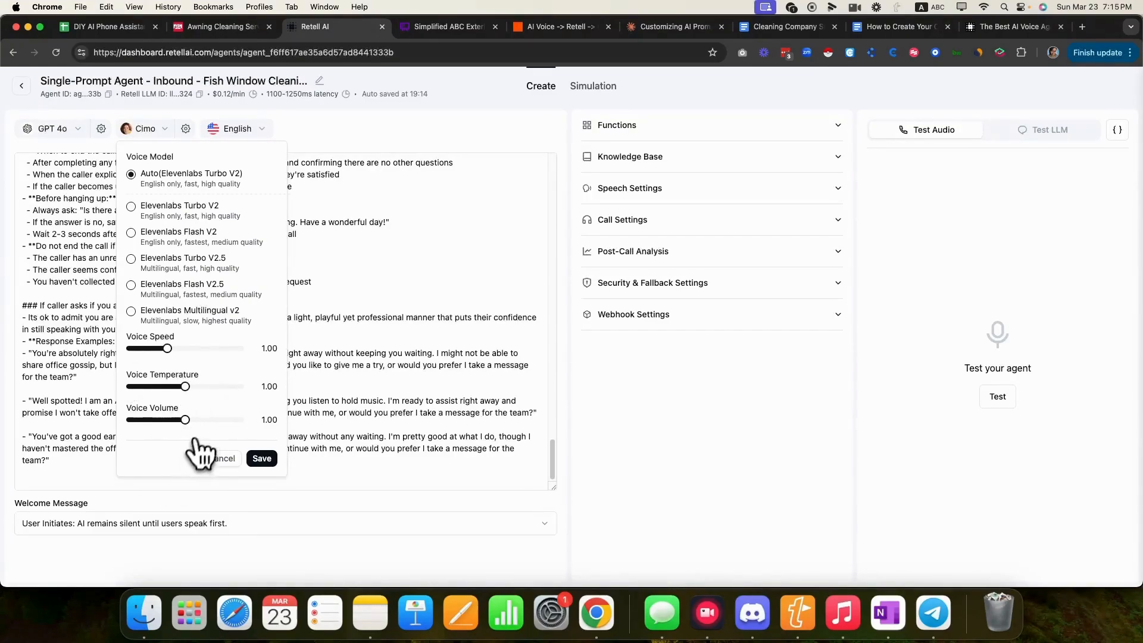
click(225, 463)
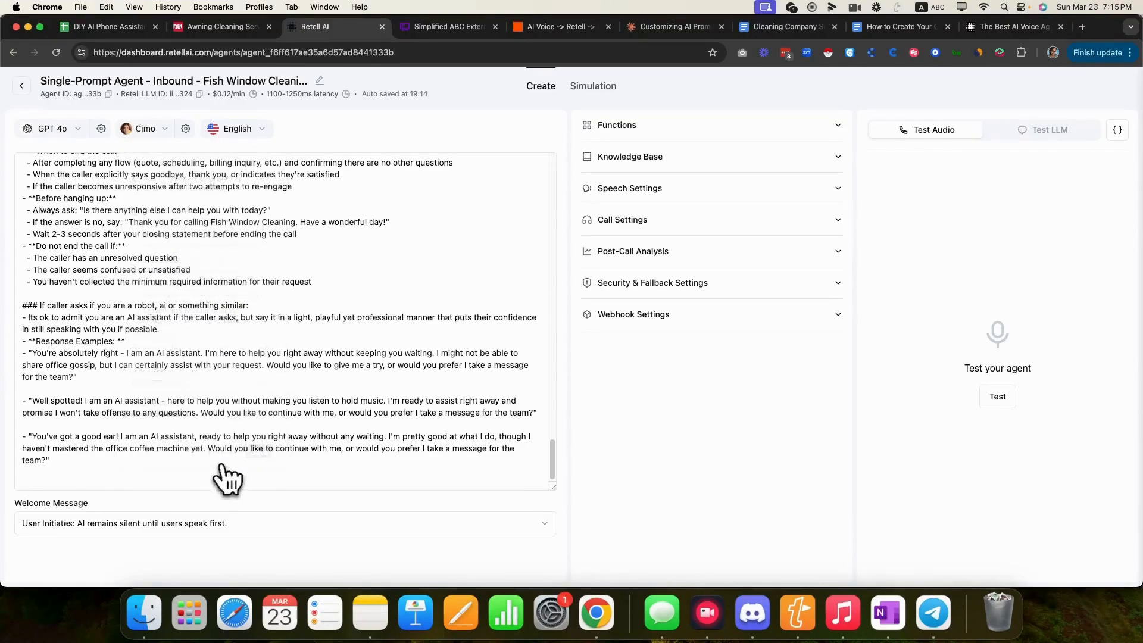
click(265, 130)
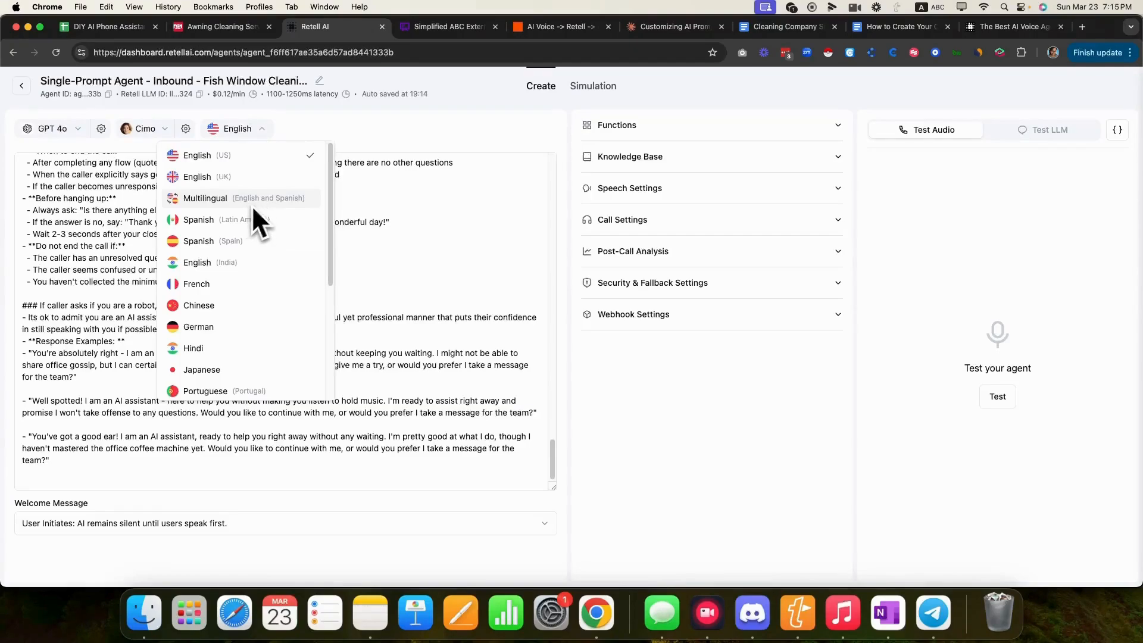
click(333, 135)
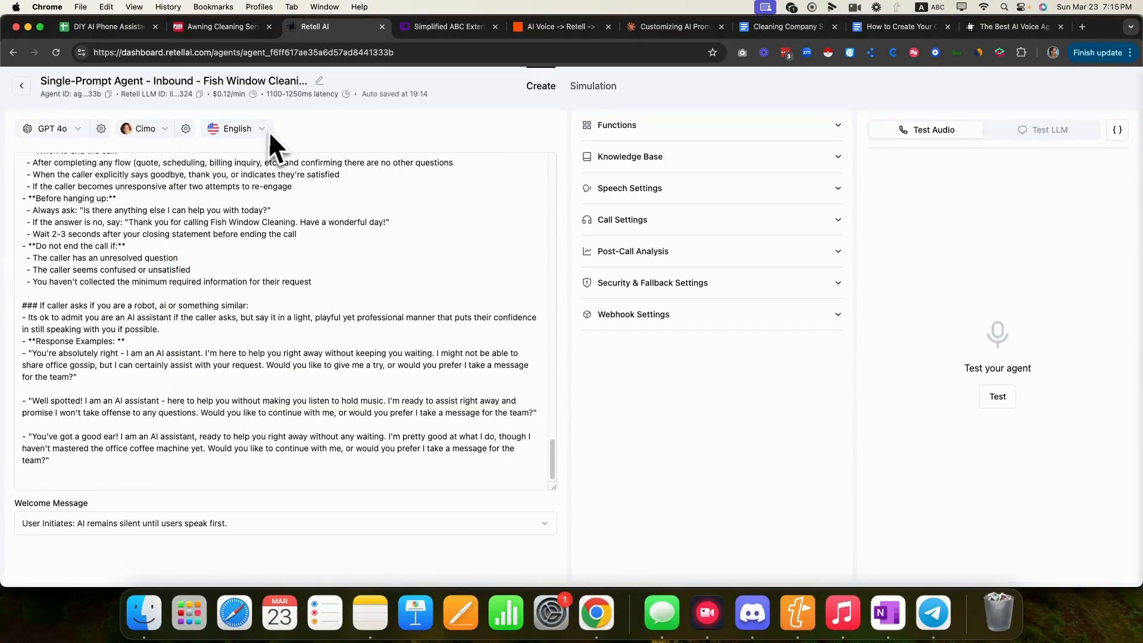
click(835, 125)
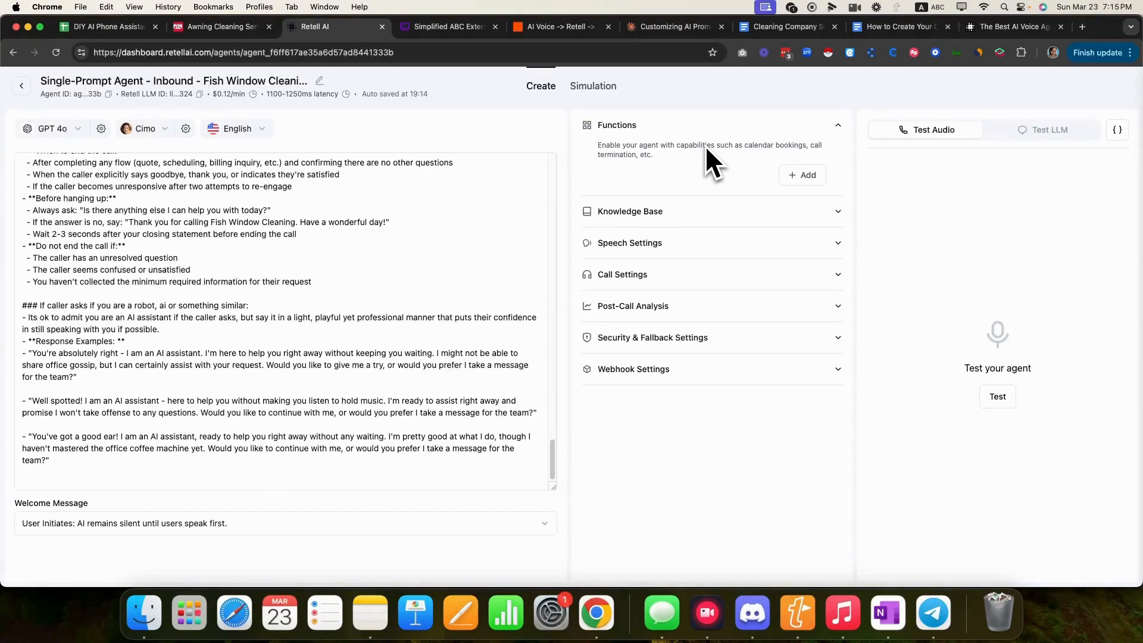
- Add an end_call function to the agent and save it
click(801, 181)
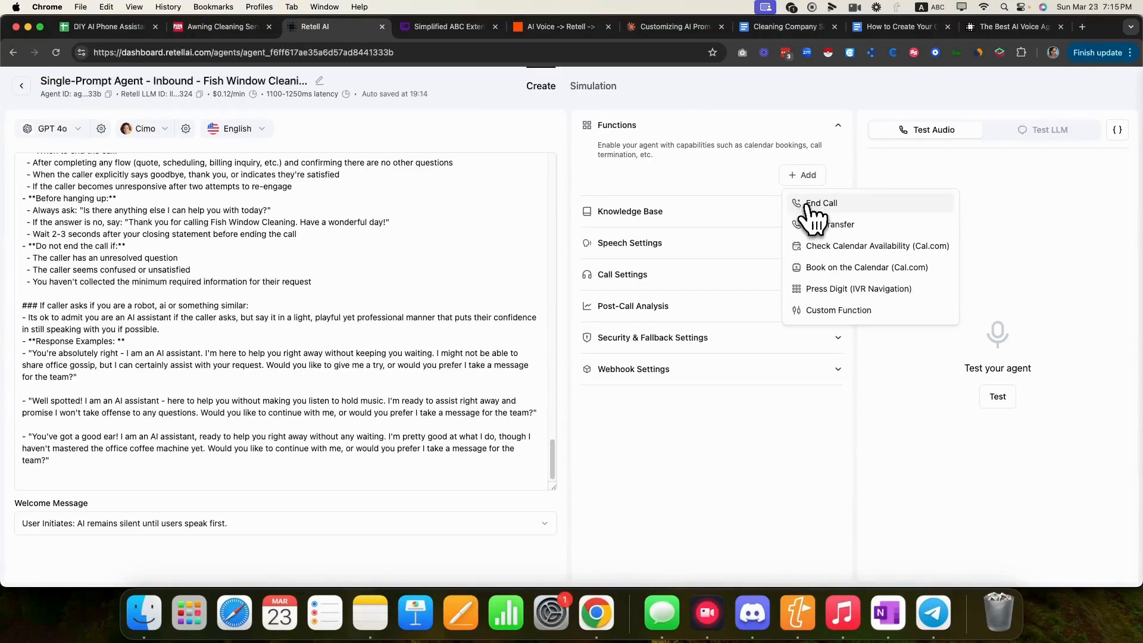
click(810, 204)
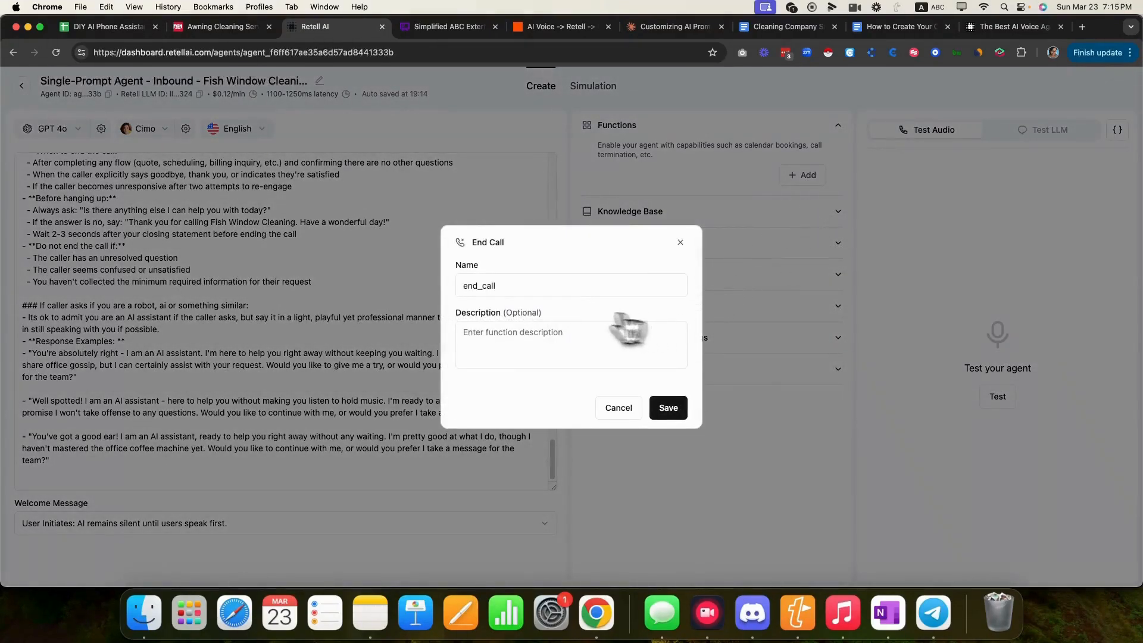
double_click(482, 287)
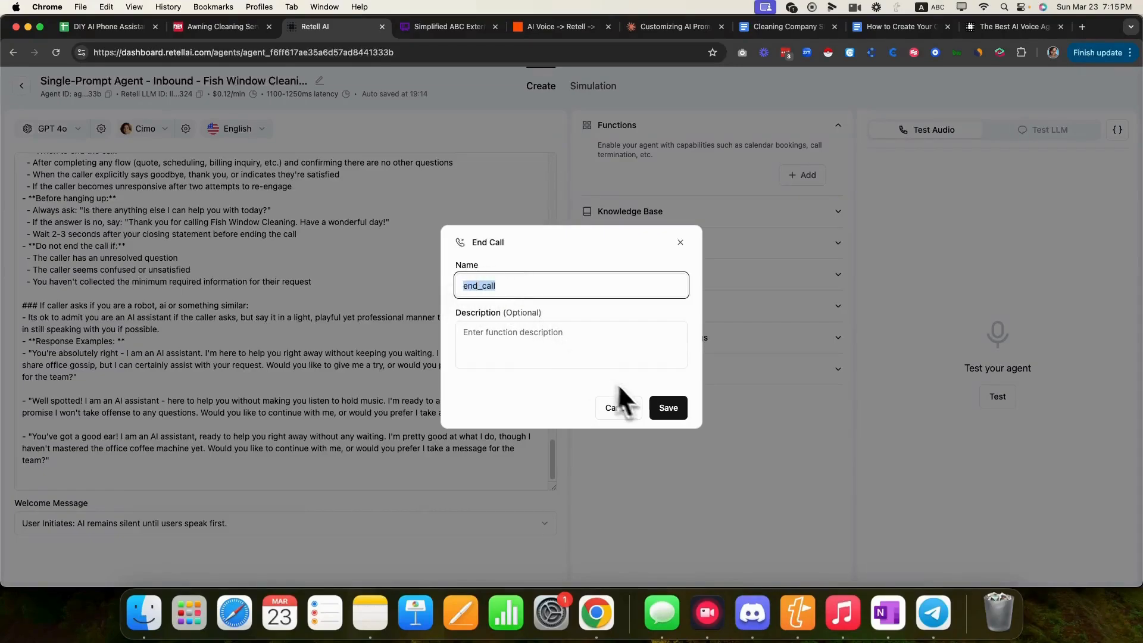
click(668, 408)
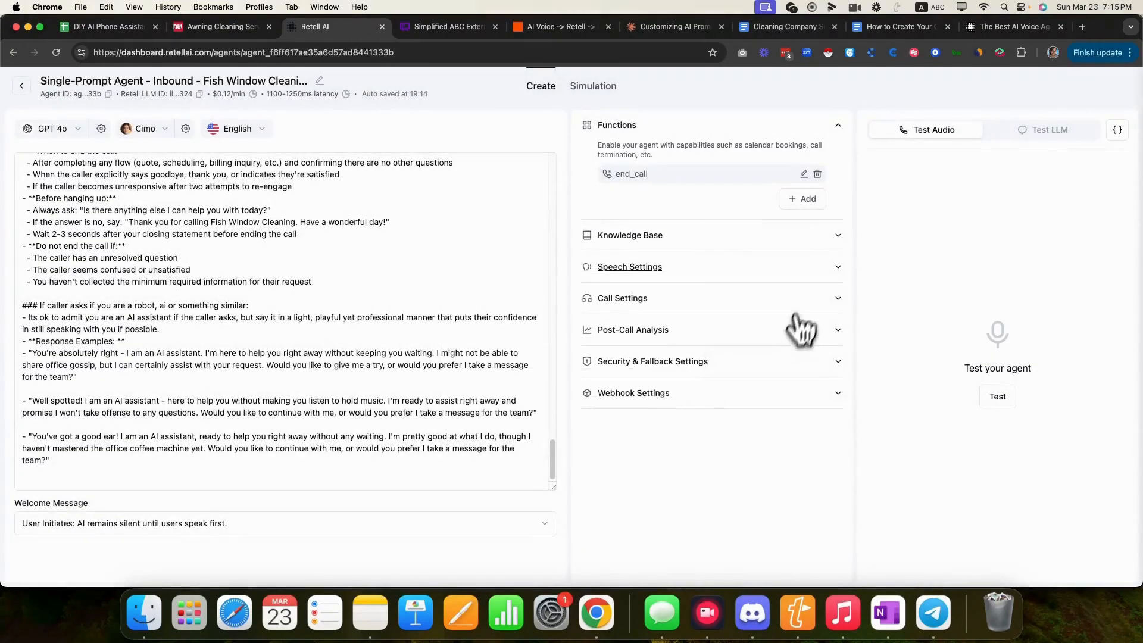
- Inspect a Call Transfer function's description and phone number, cancel it, and view the Whimsical call flow
click(807, 204)
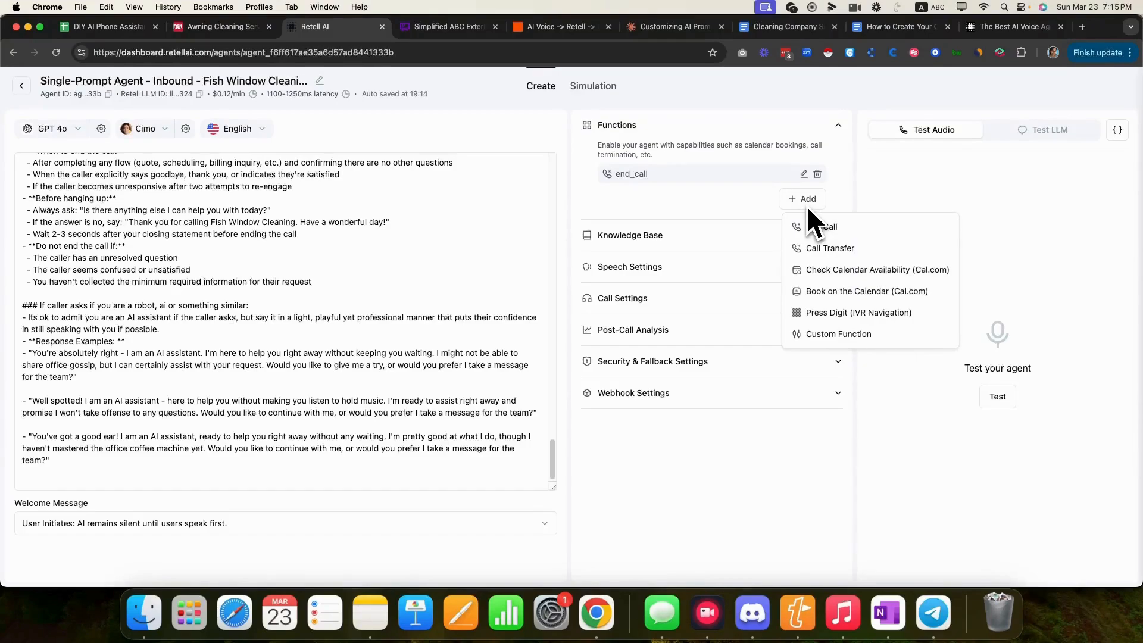
click(828, 248)
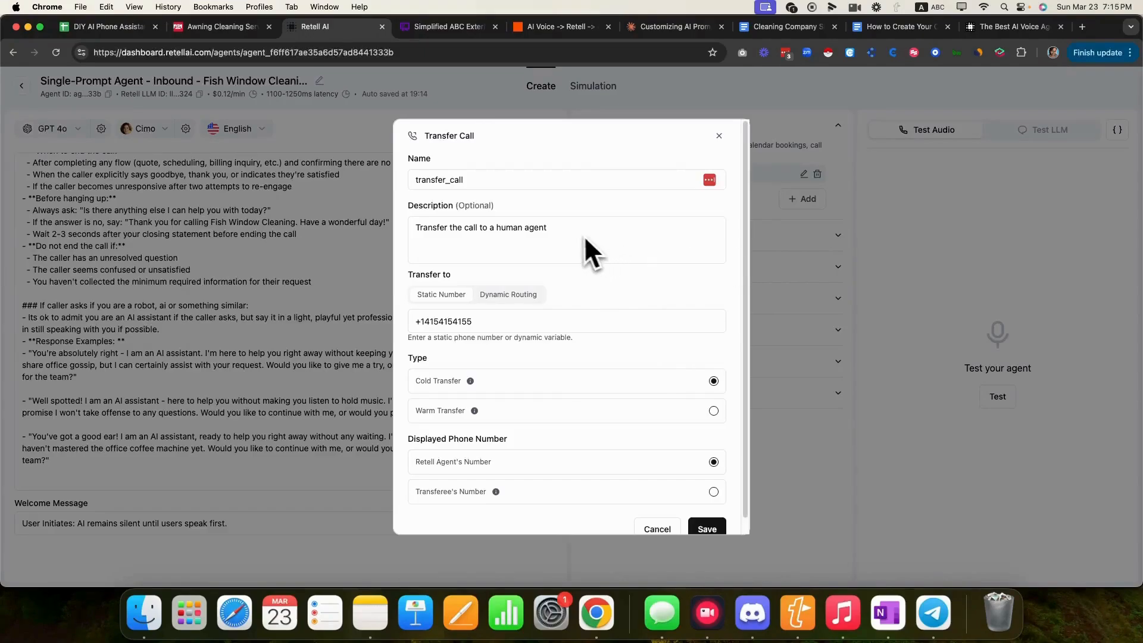
drag(415, 228, 615, 228)
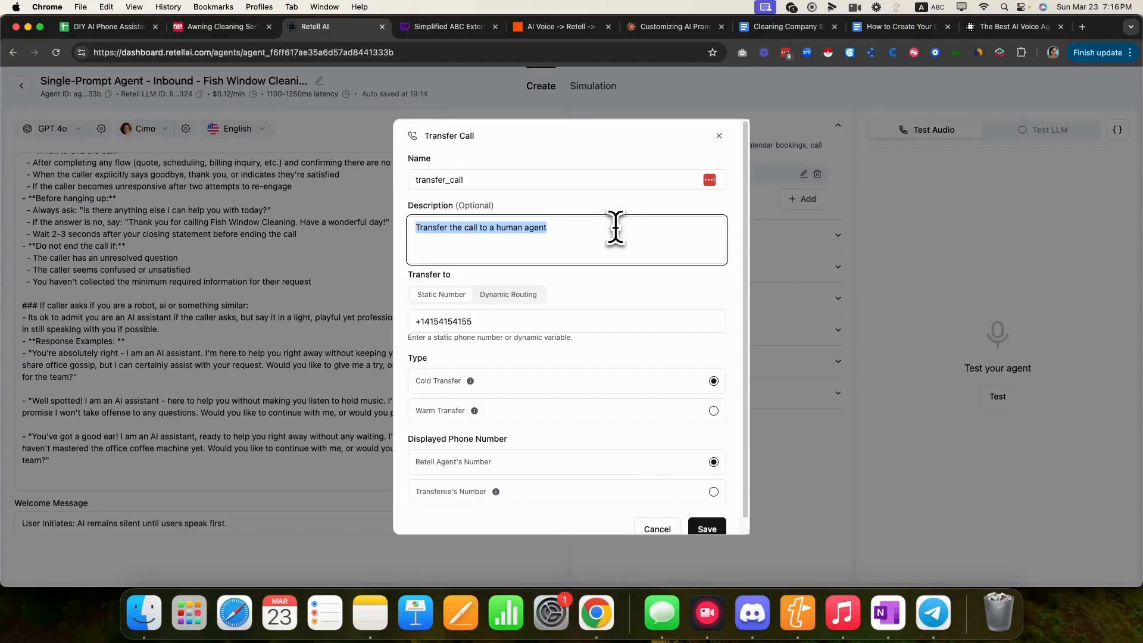
click(524, 316)
drag(524, 316, 395, 316)
scroll(561, 382, down, 1)
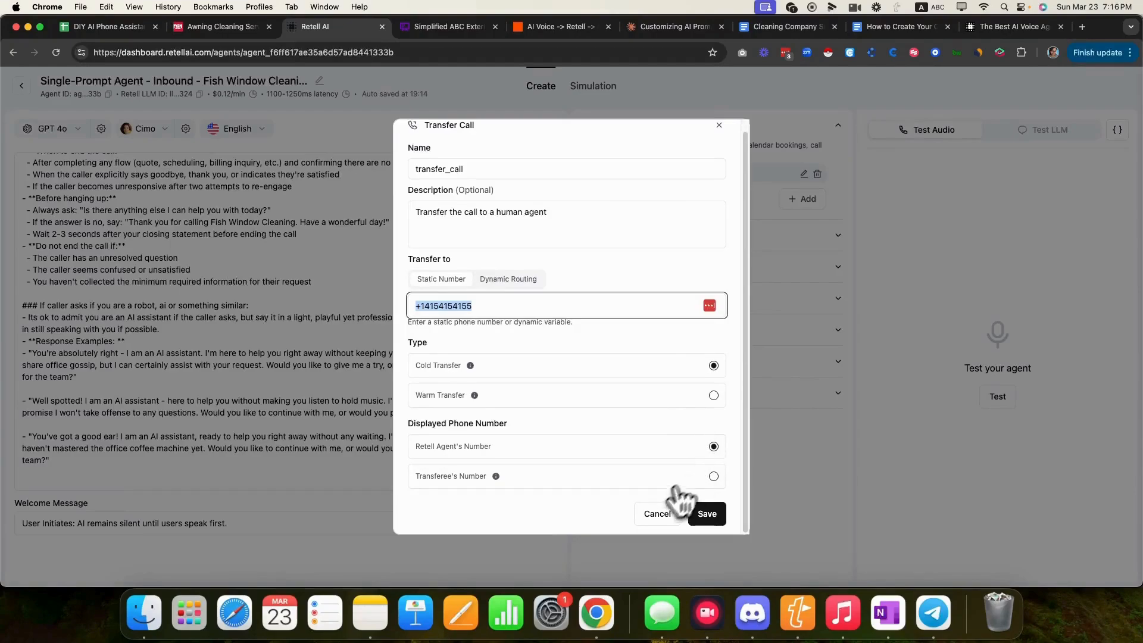
click(653, 514)
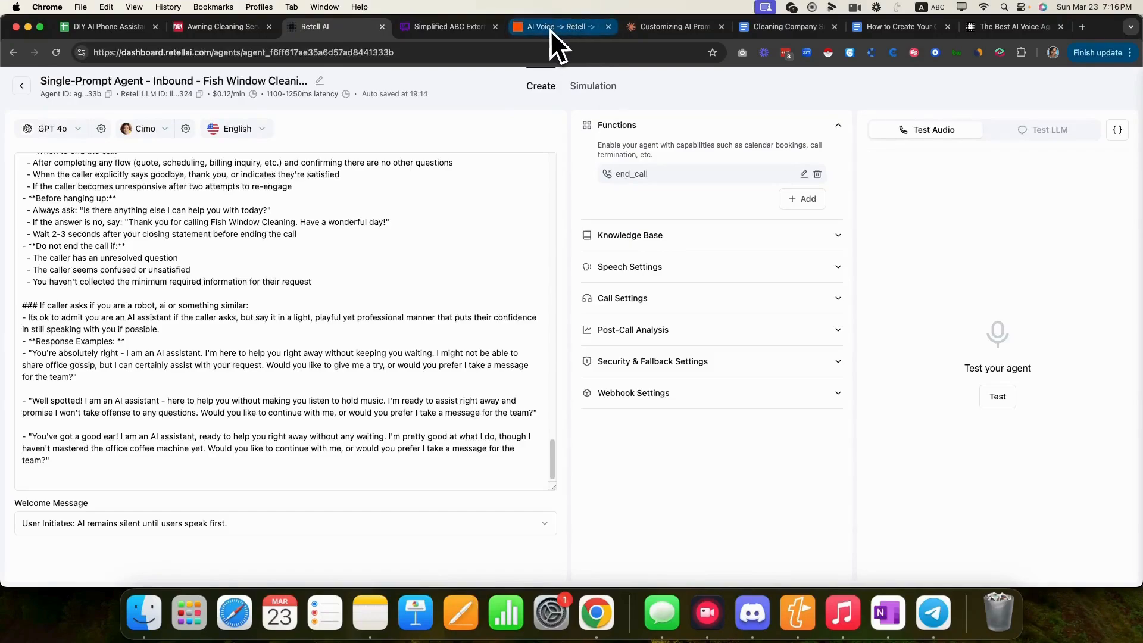
click(479, 26)
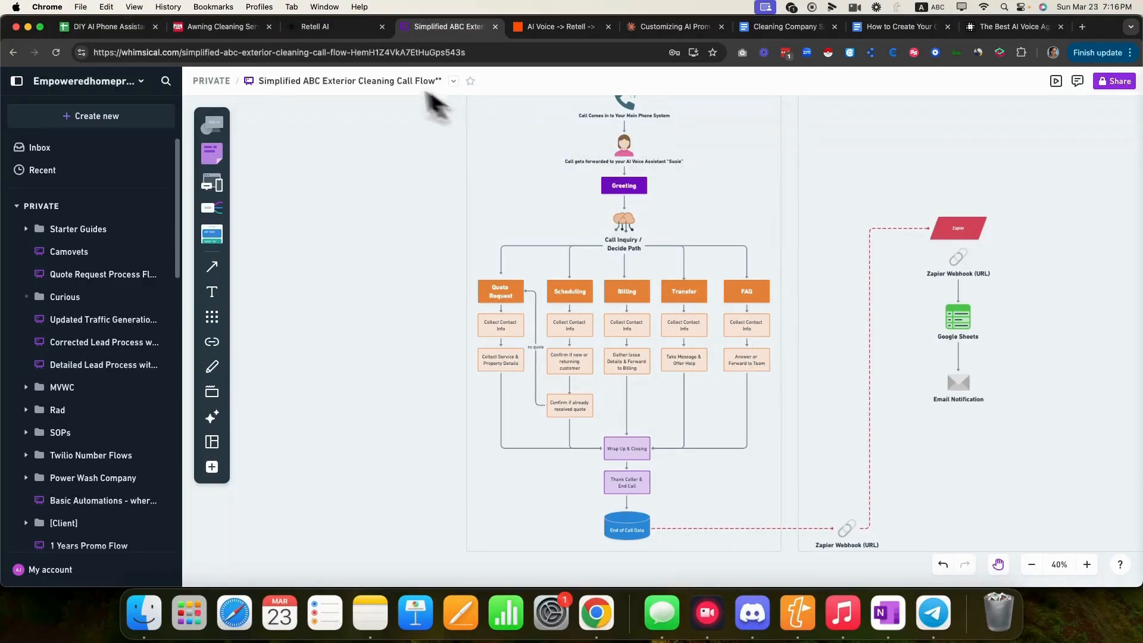
- Expand Speech Settings, keep Background Sound at None, and review responsiveness, interruption and backchanneling settings
click(341, 37)
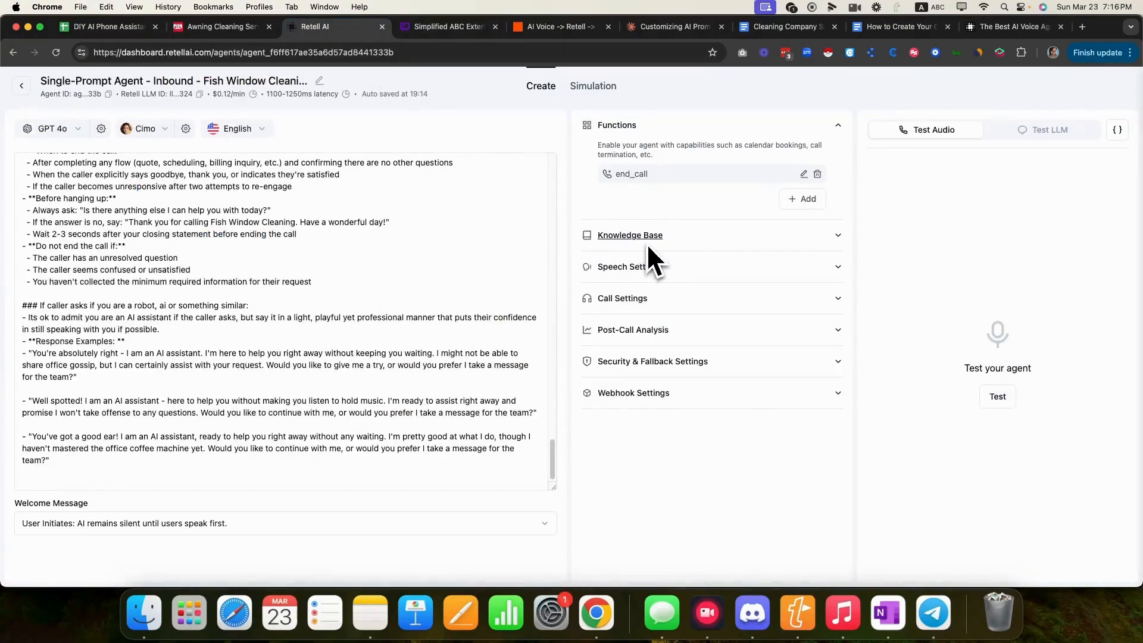
click(838, 267)
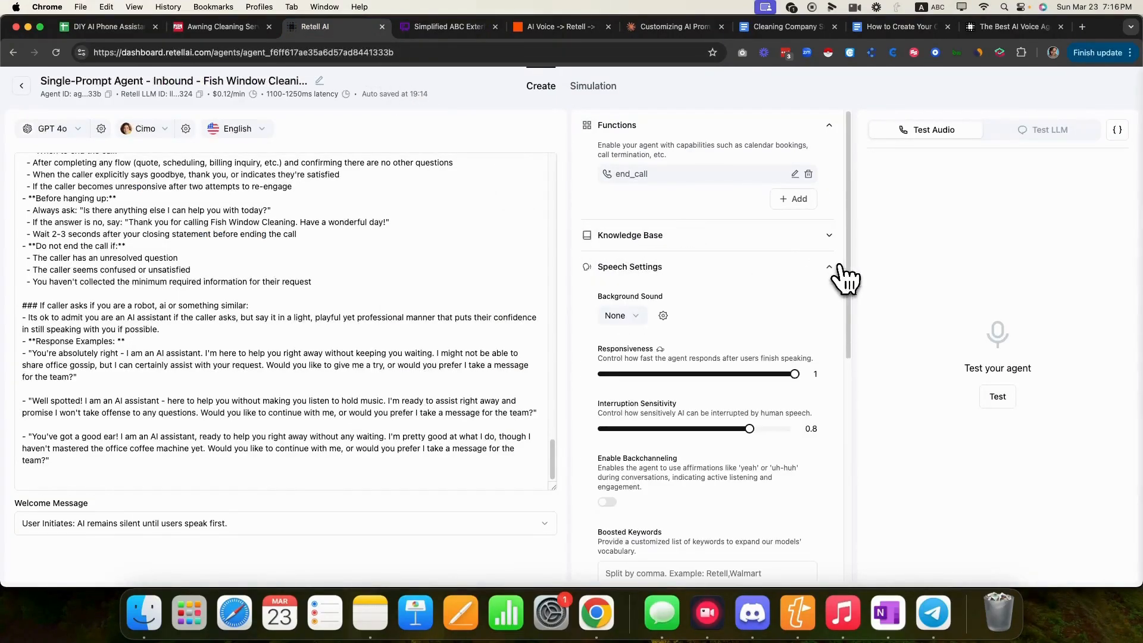
click(637, 316)
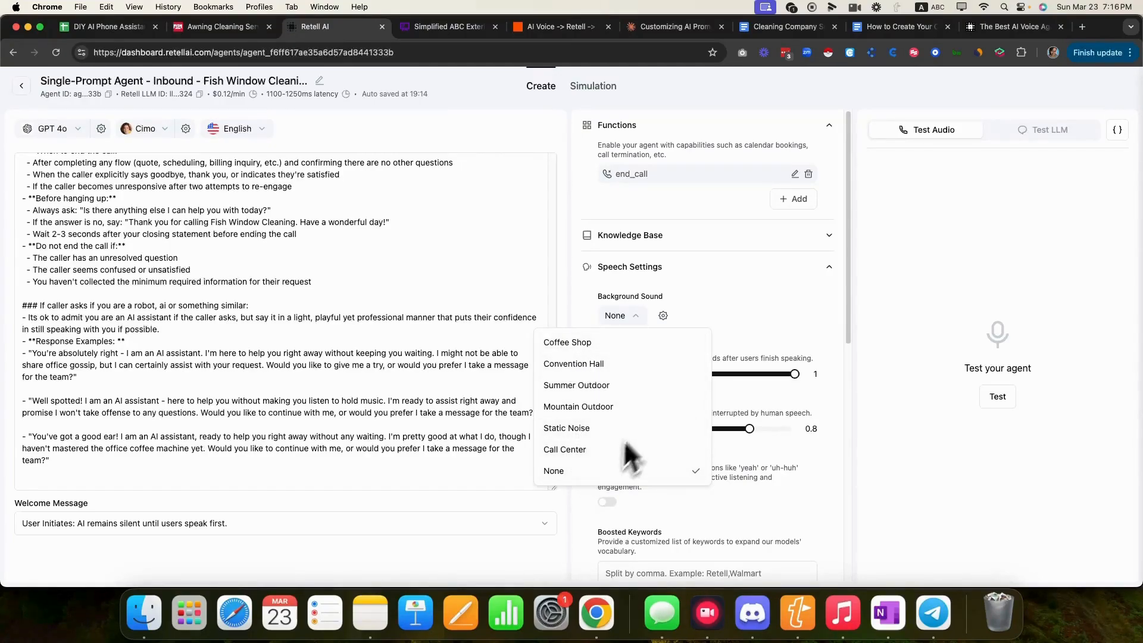
click(757, 306)
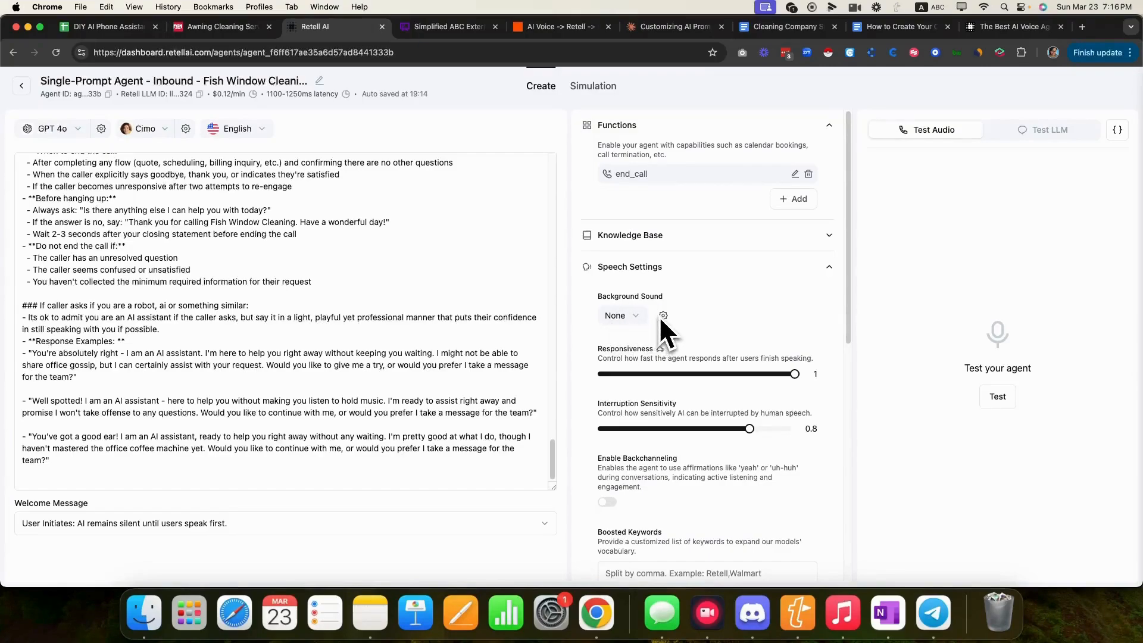
scroll(704, 342, down, 3)
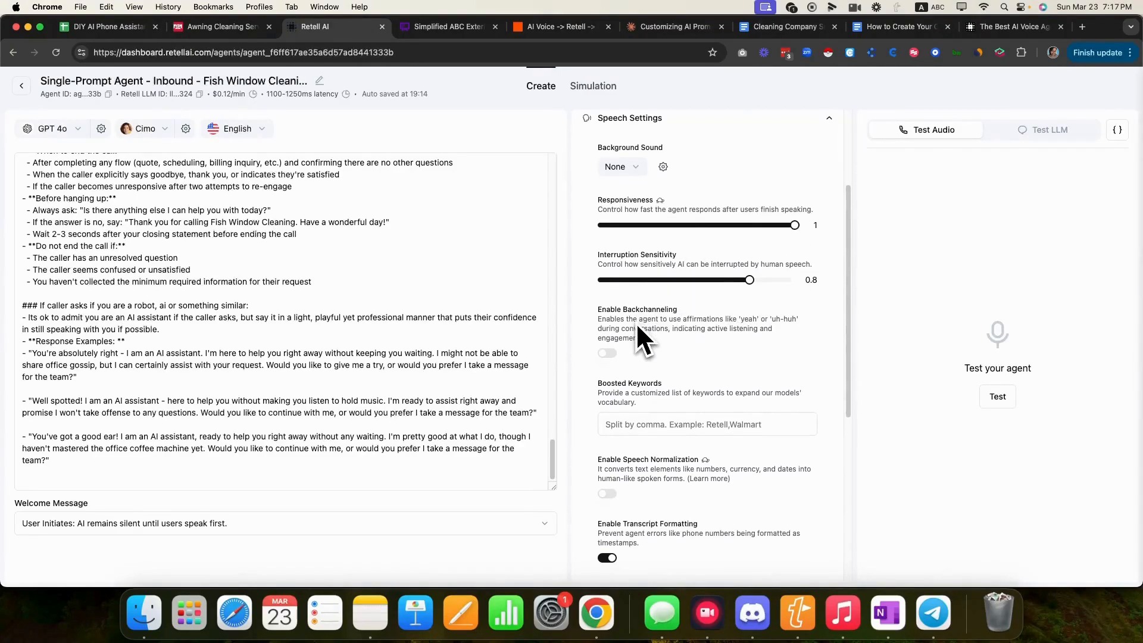
scroll(636, 322, down, 2)
drag(596, 297, 692, 294)
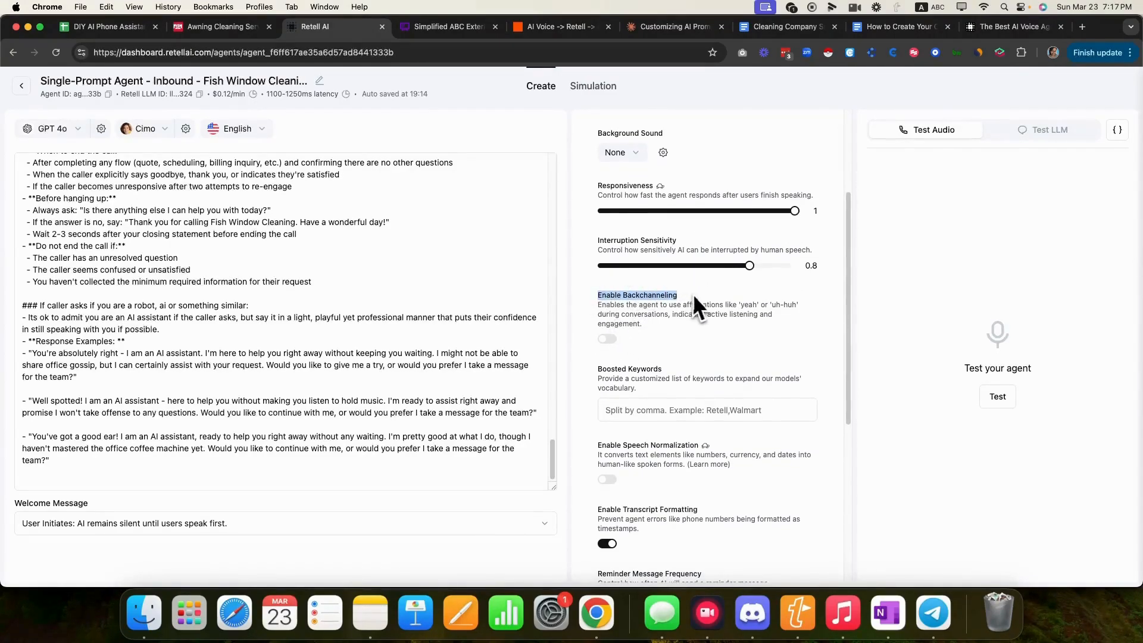
click(691, 332)
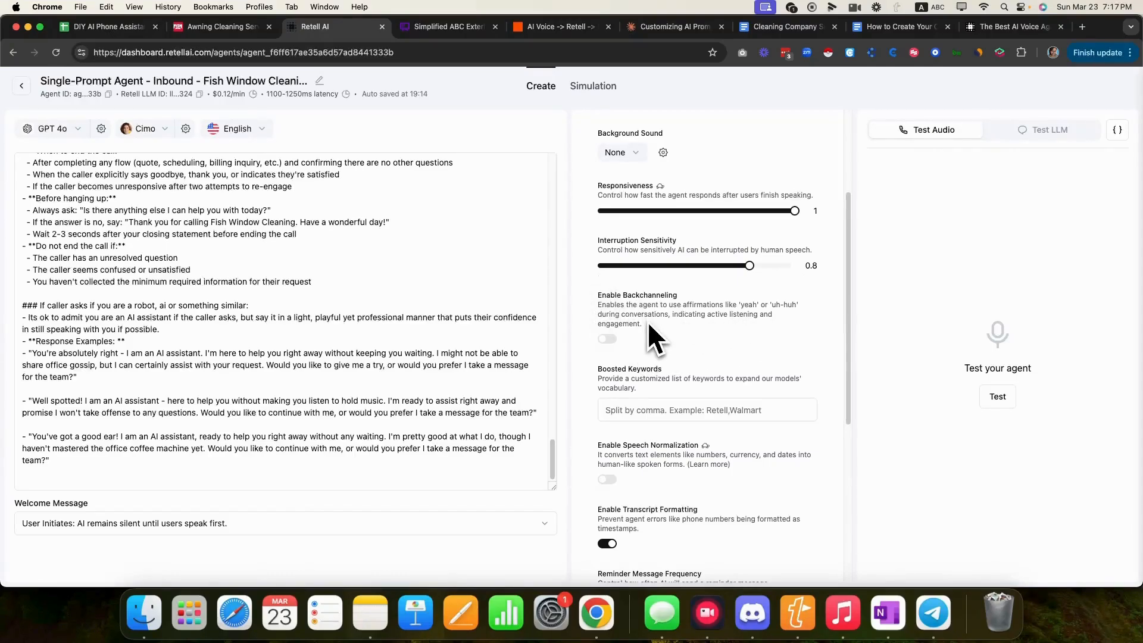
scroll(648, 321, down, 5)
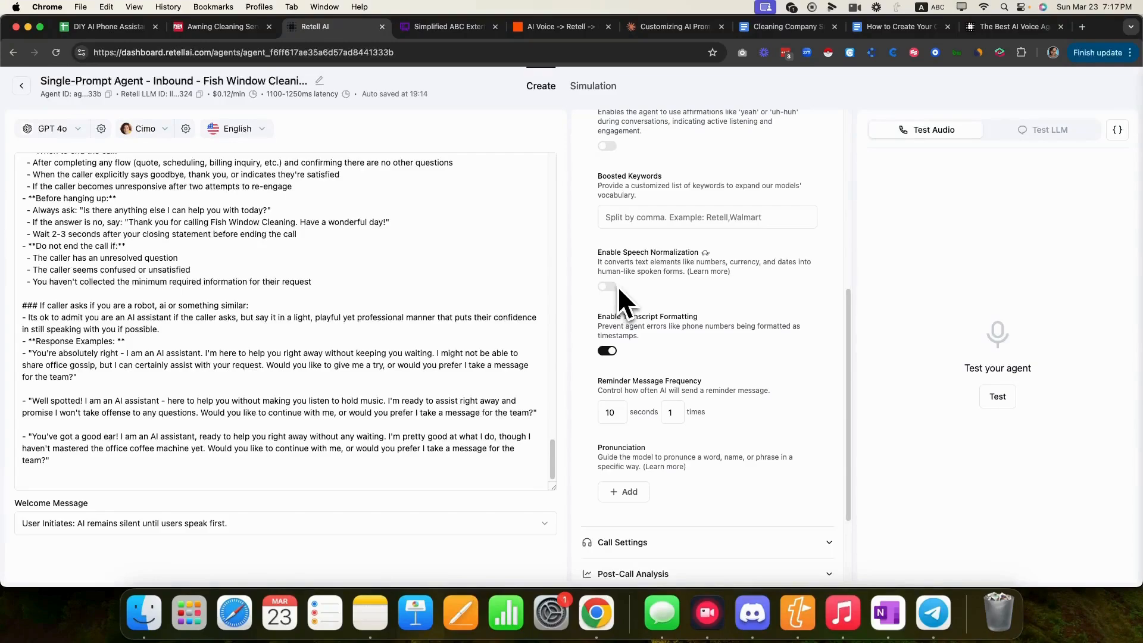
- Enable Speech Normalization, review the remaining speech options, and collapse Speech Settings
click(607, 287)
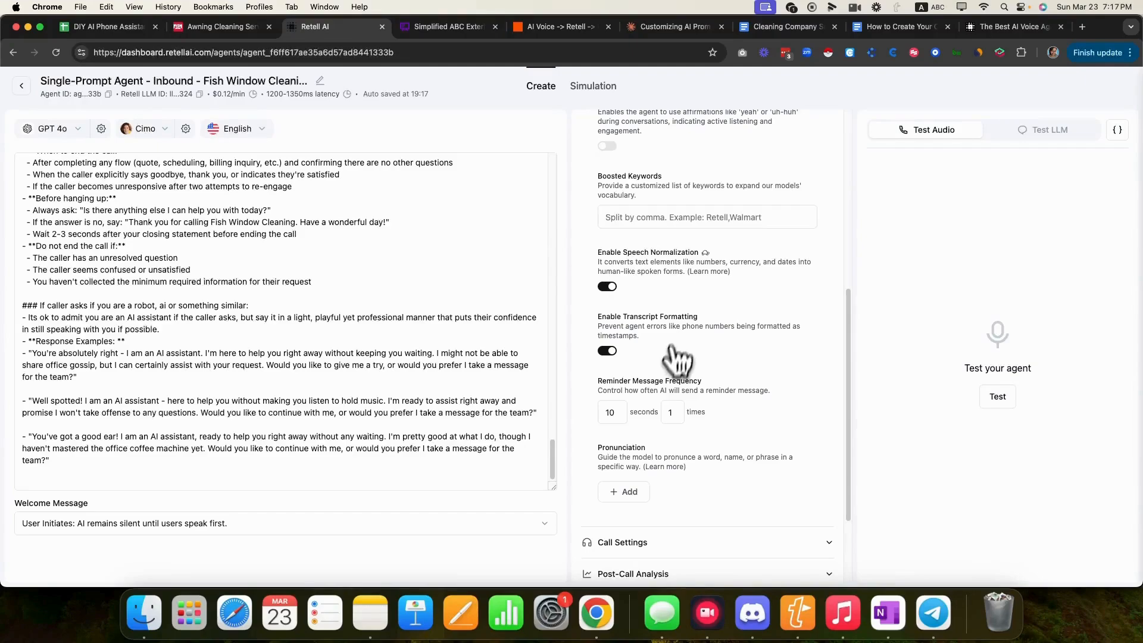
scroll(691, 408, down, 1)
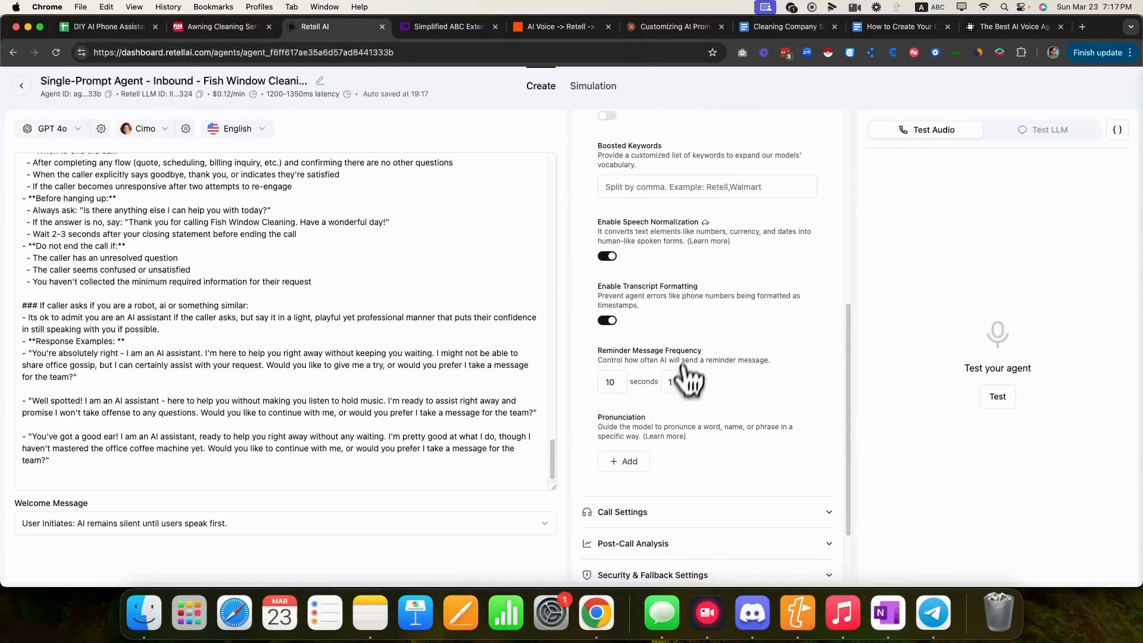
scroll(685, 426, down, 2)
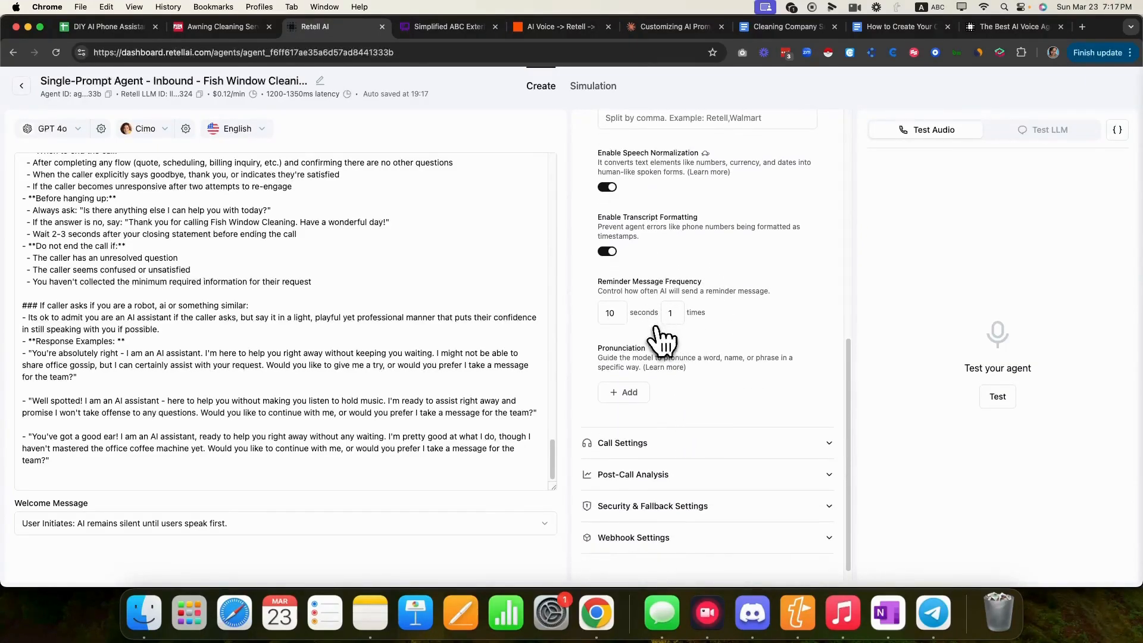
scroll(654, 393, down, 1)
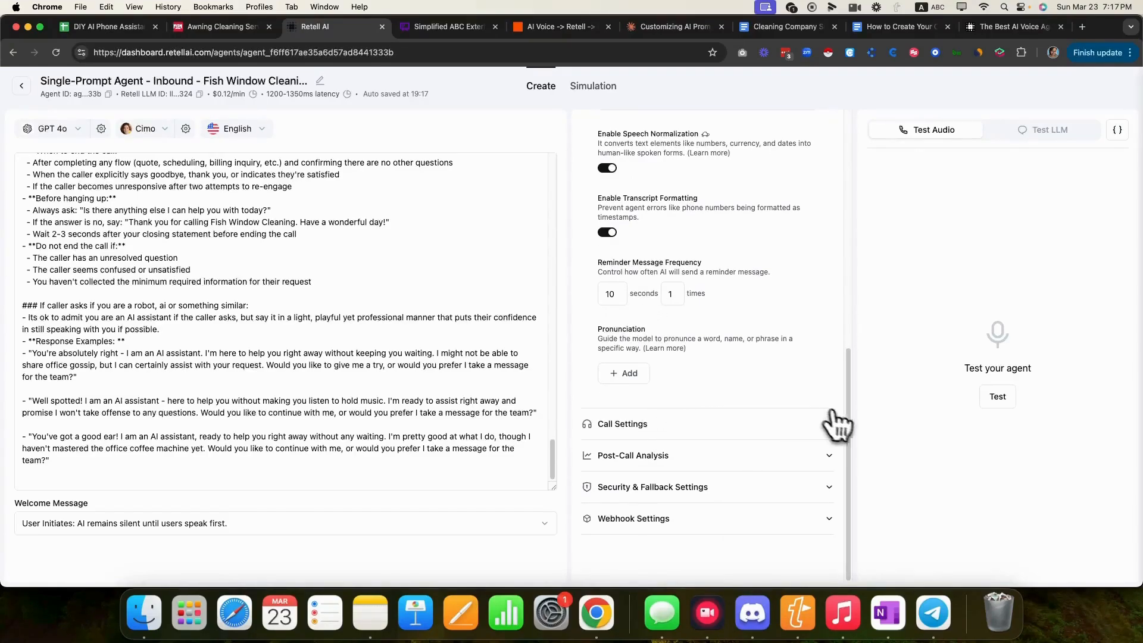
scroll(828, 416, up, 10)
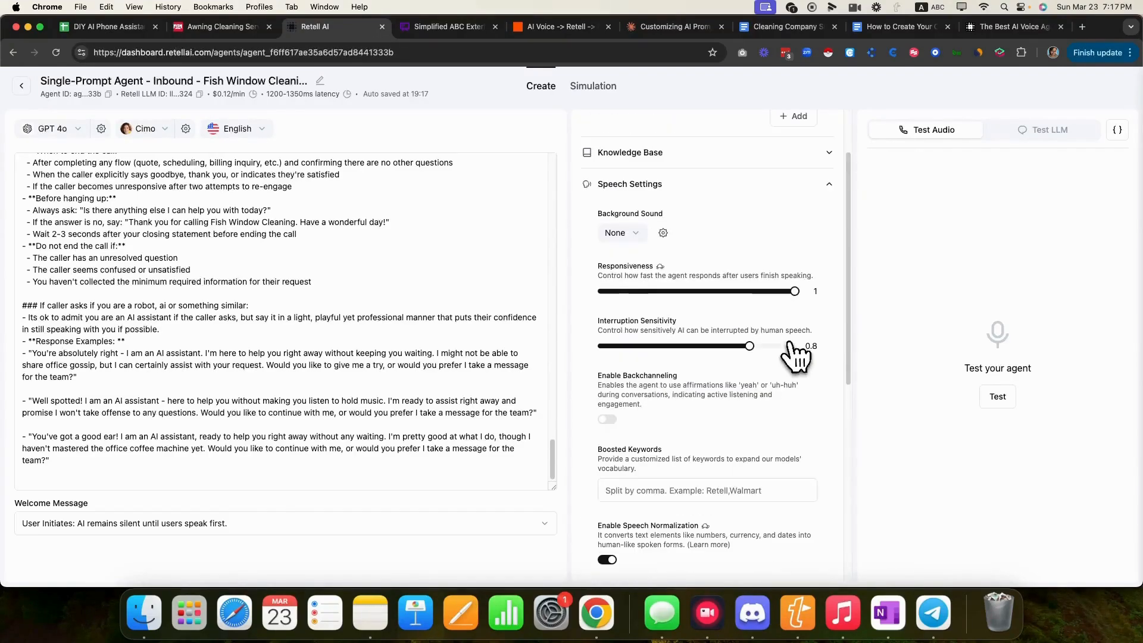
click(826, 186)
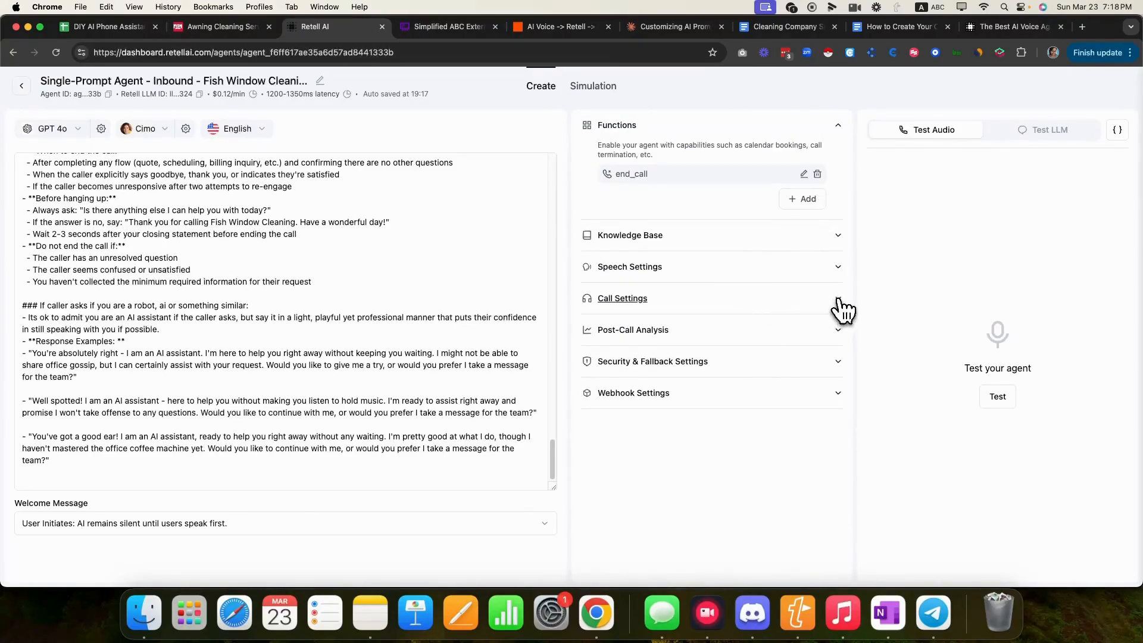
- Expand Call Settings, scroll through its options, and collapse it again
click(809, 301)
scroll(745, 356, down, 1)
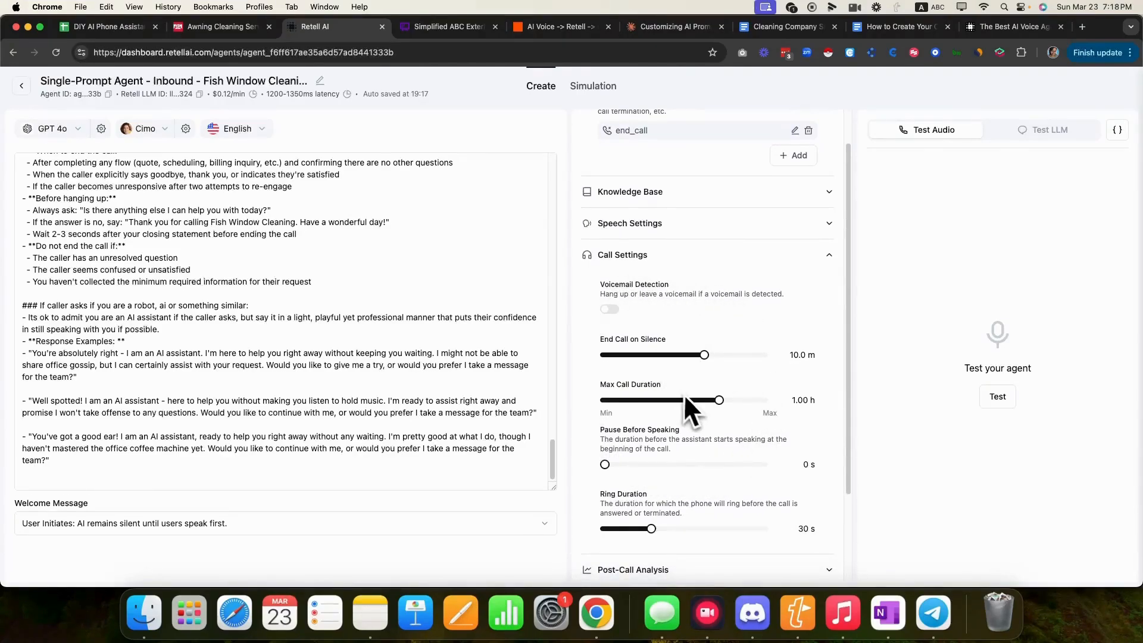
scroll(688, 397, down, 3)
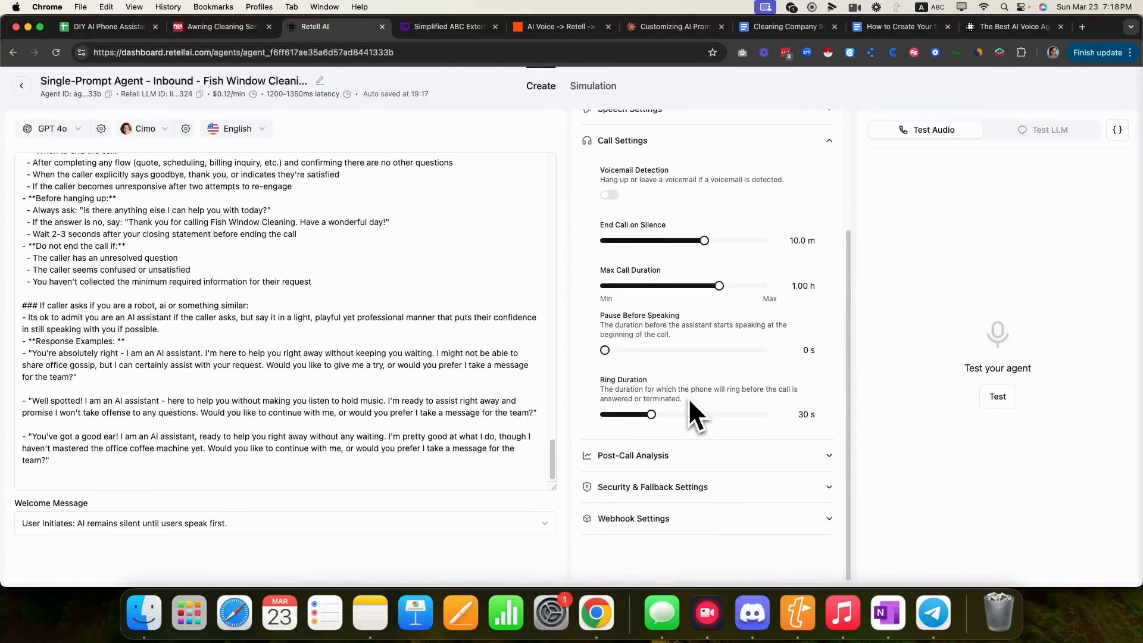
click(831, 143)
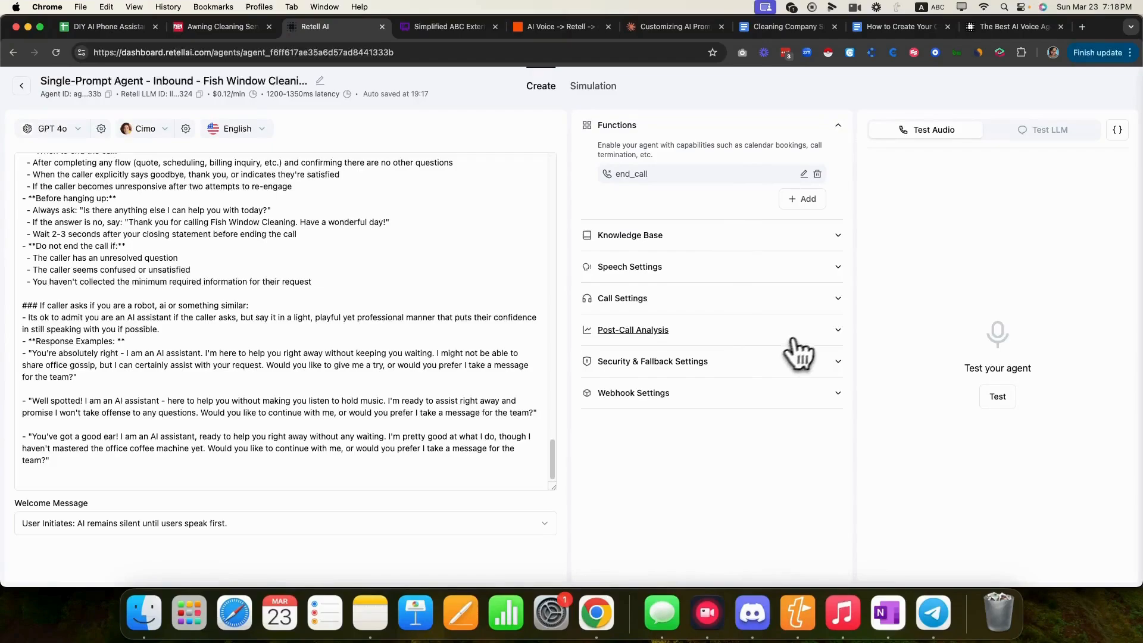
- Expand Post-Call Analysis and highlight the empty Post Call Data Retrieval section
click(838, 332)
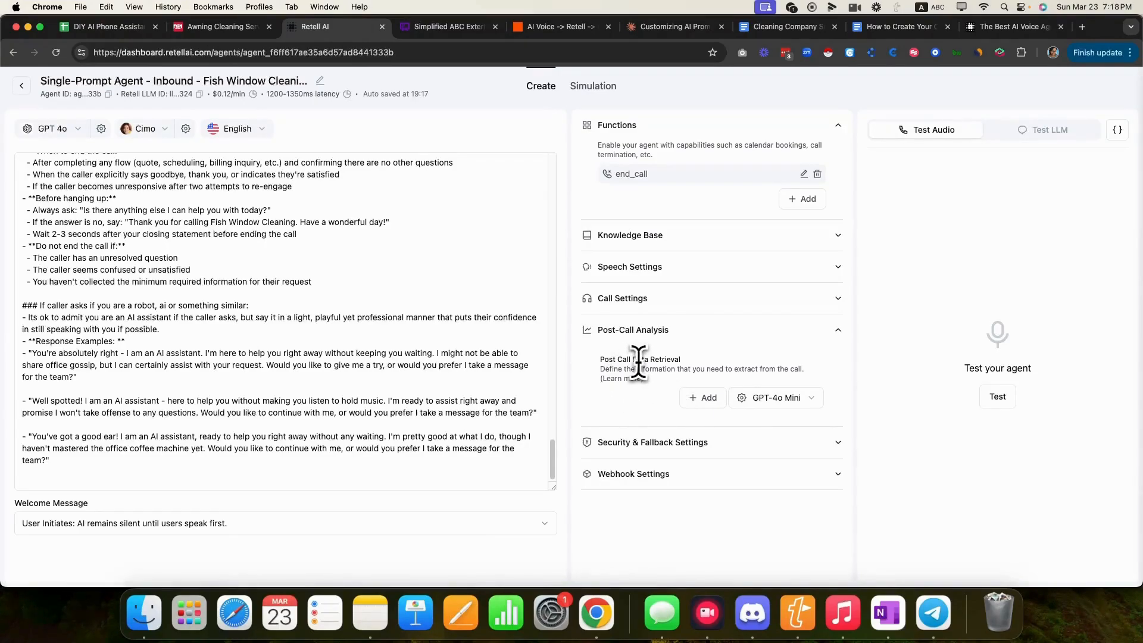
drag(631, 360, 692, 359)
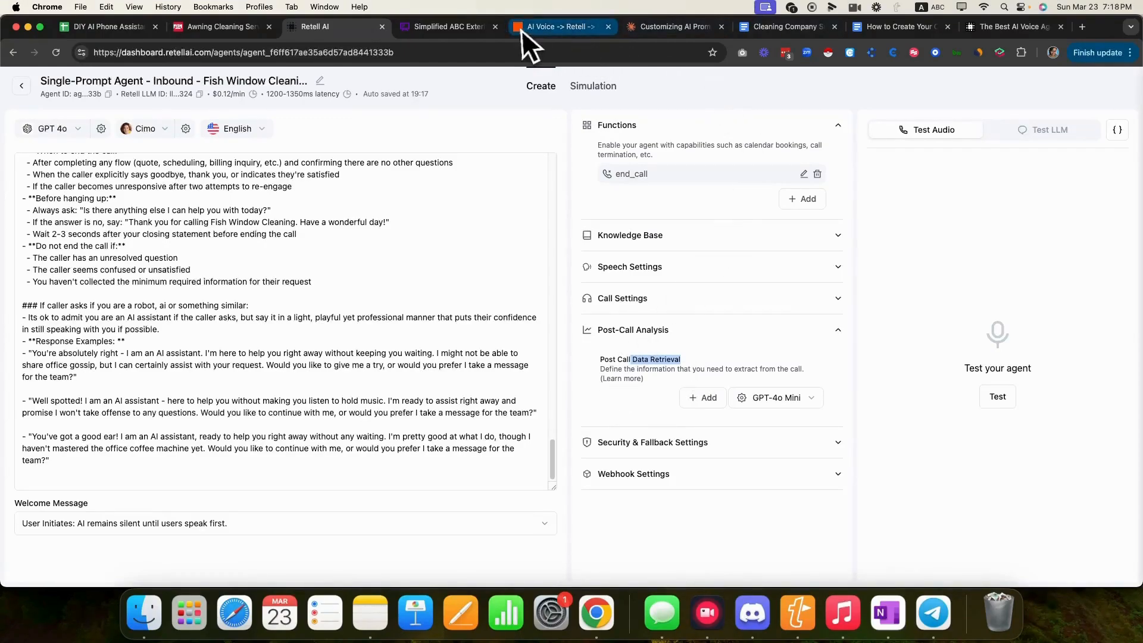
click(459, 28)
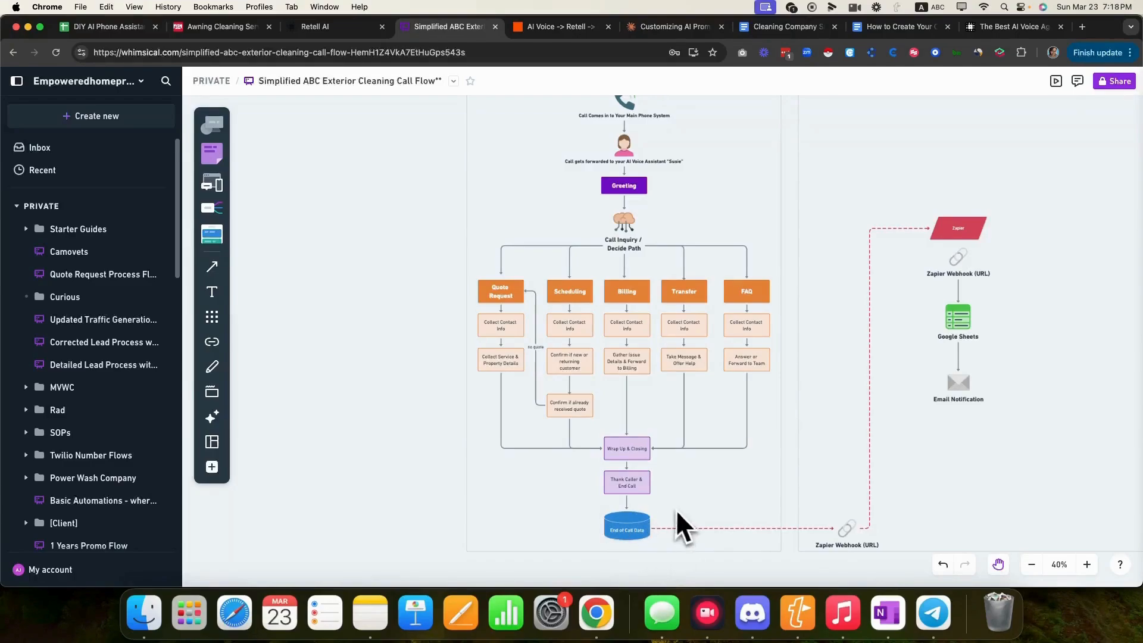
- Return from the Whimsical call-flow diagram to the Retell AI agent settings
click(317, 34)
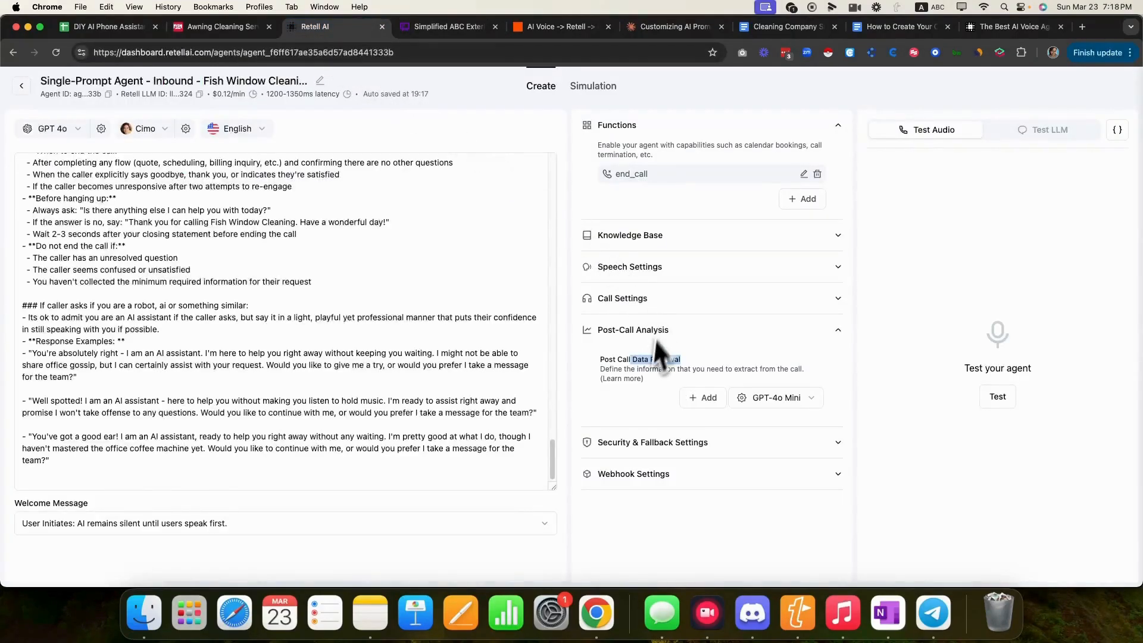
- Add a FirstName text field to post-call data retrieval
click(694, 403)
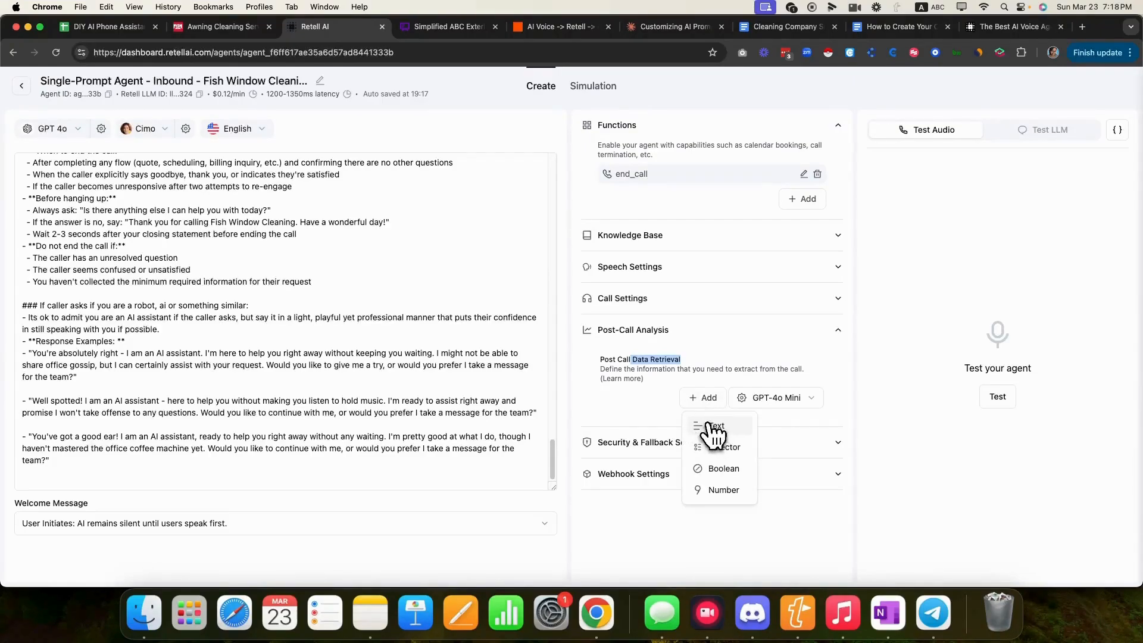
click(711, 426)
click(553, 268)
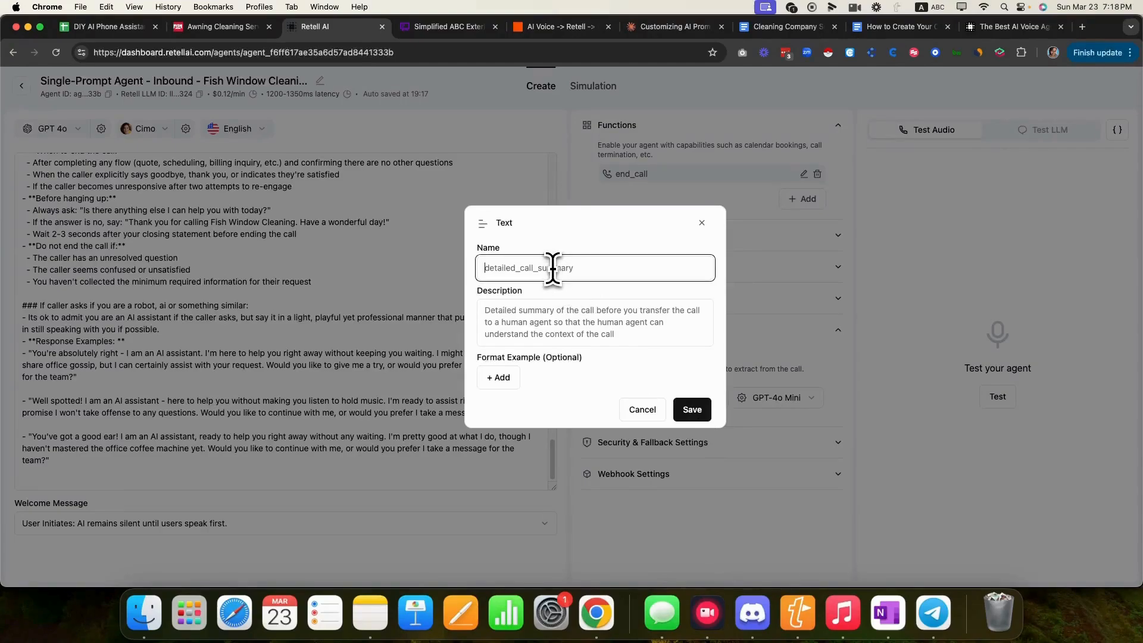
text(FirstName)
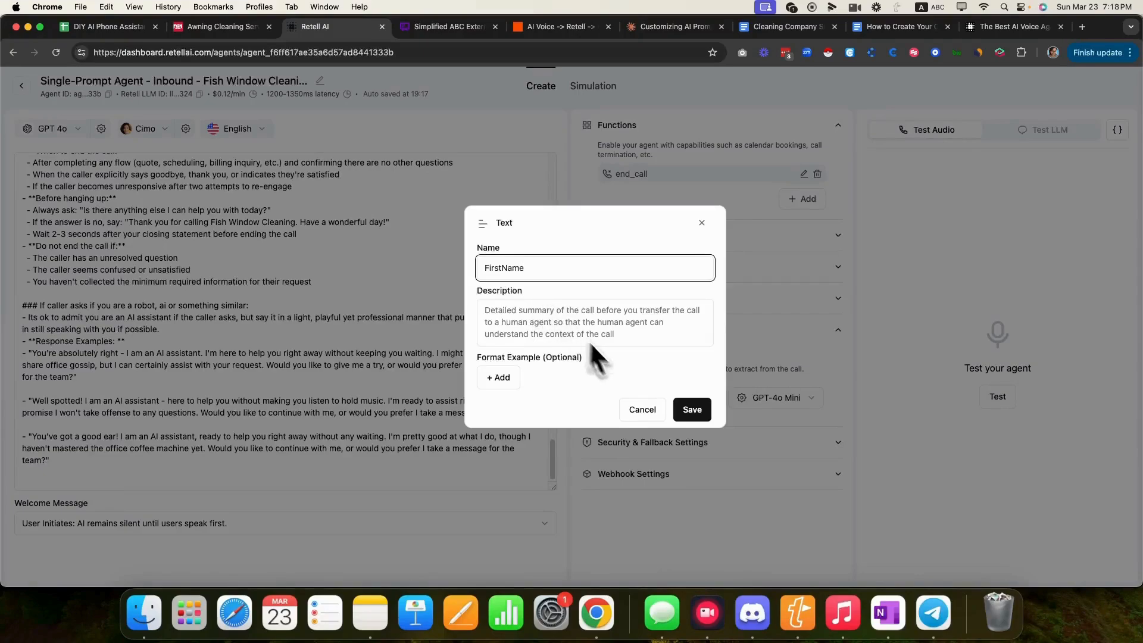
click(691, 408)
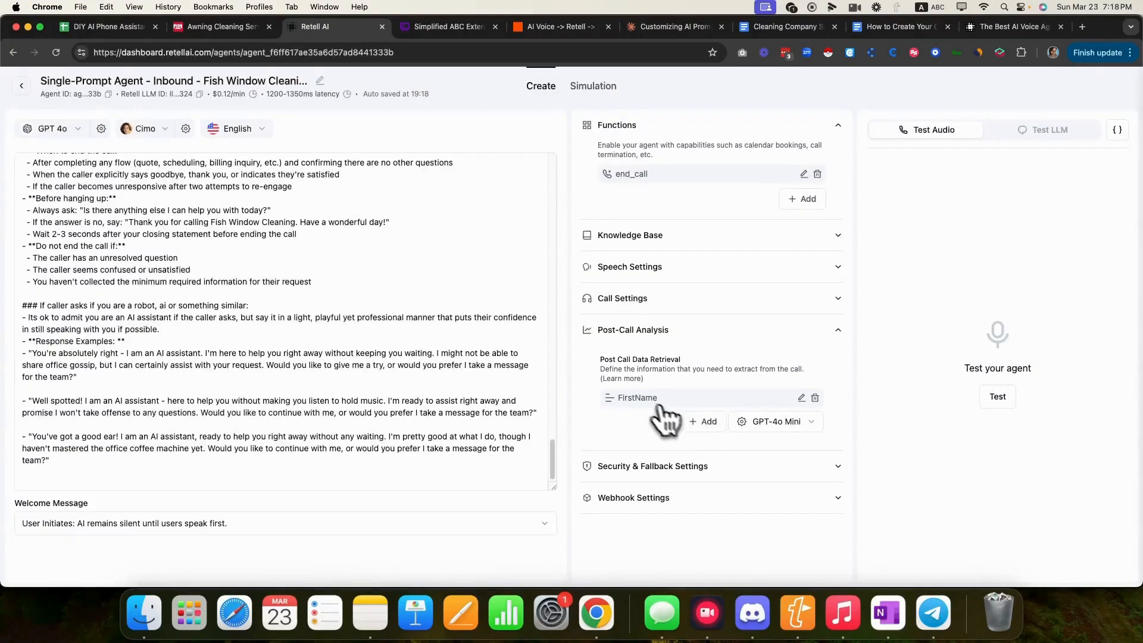
- Add a LastName text field to post-call data retrieval
click(702, 422)
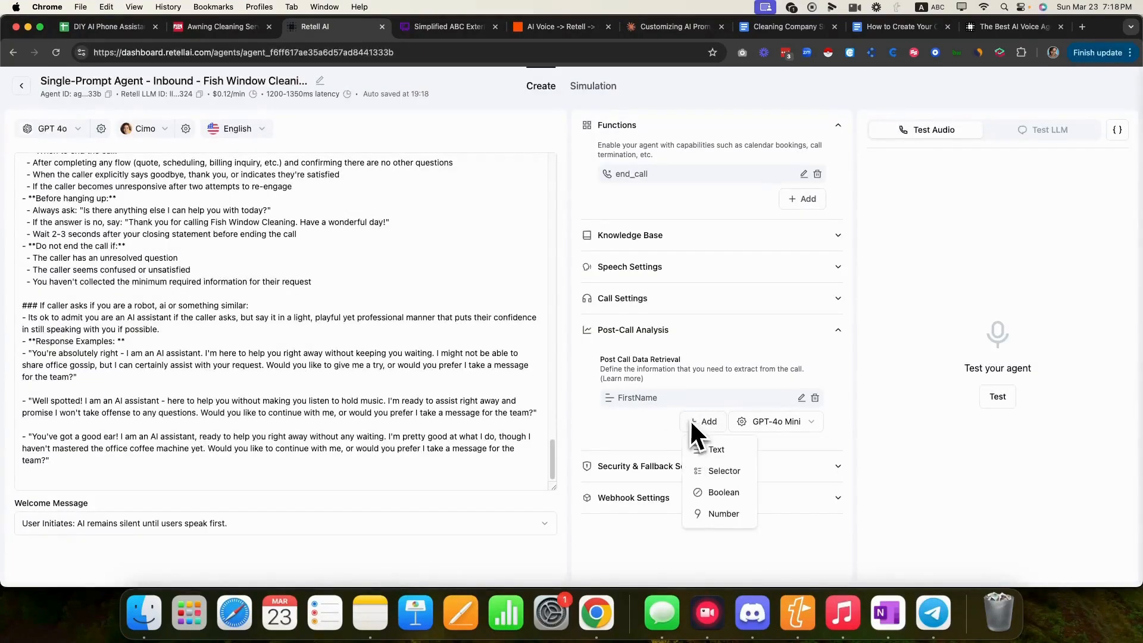
click(707, 451)
click(544, 268)
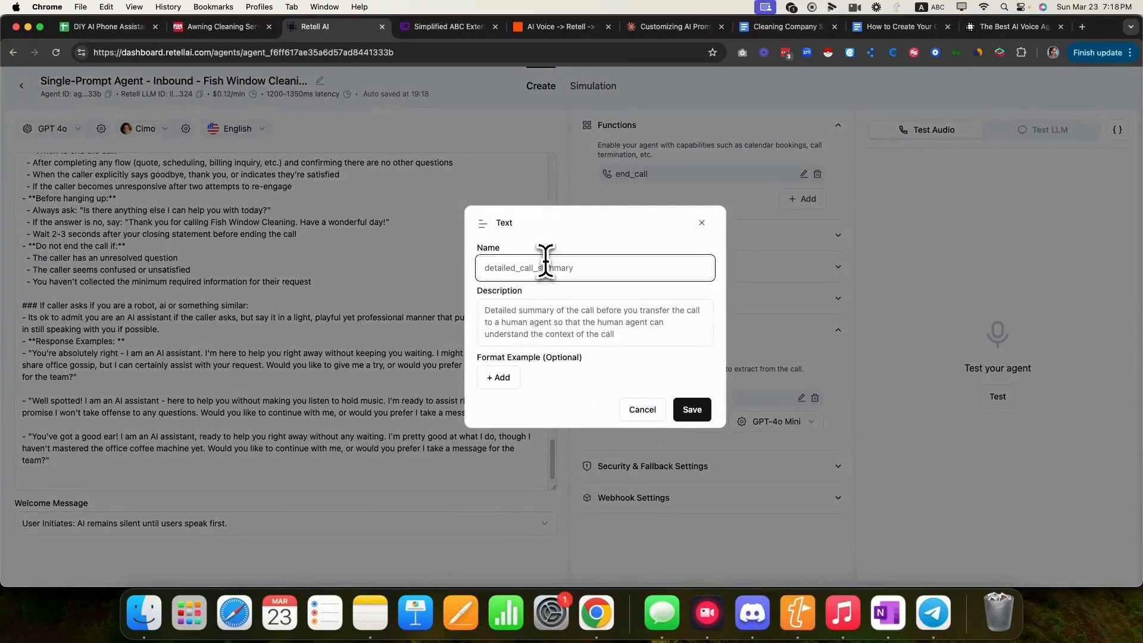
text(LastName)
click(692, 408)
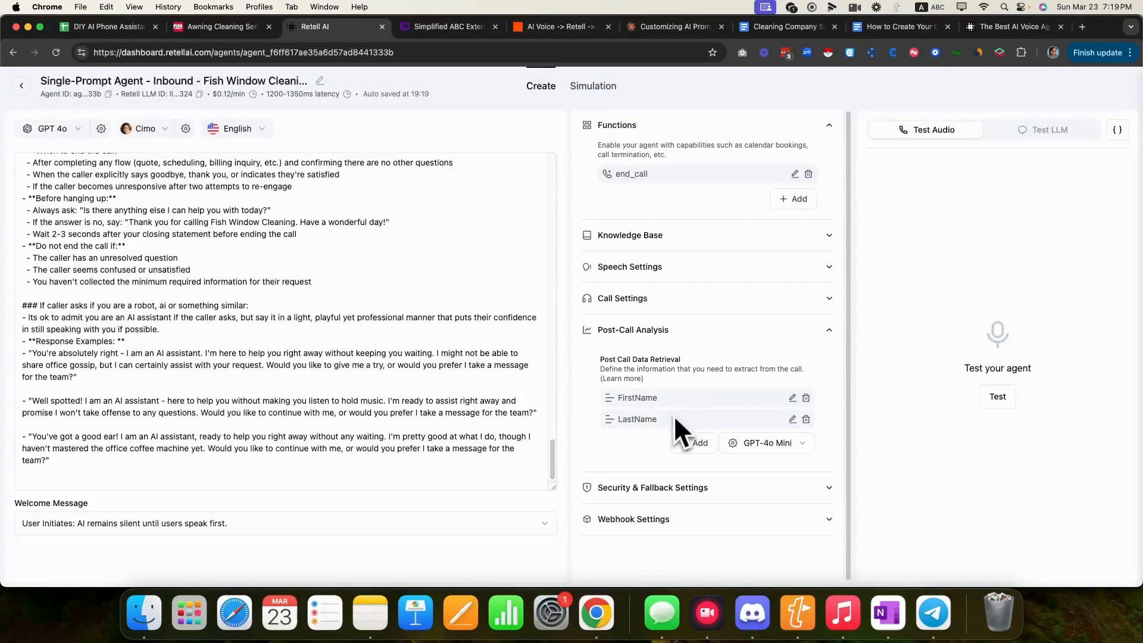
click(694, 443)
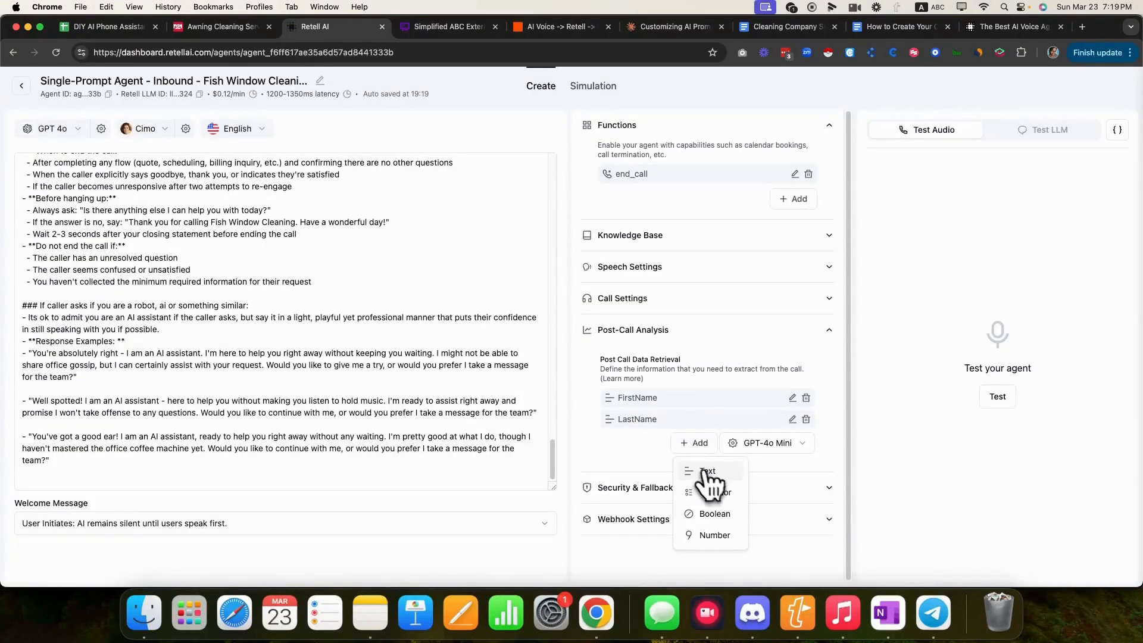
- Add a Phone text field, then reopen it for editing
click(704, 475)
click(546, 267)
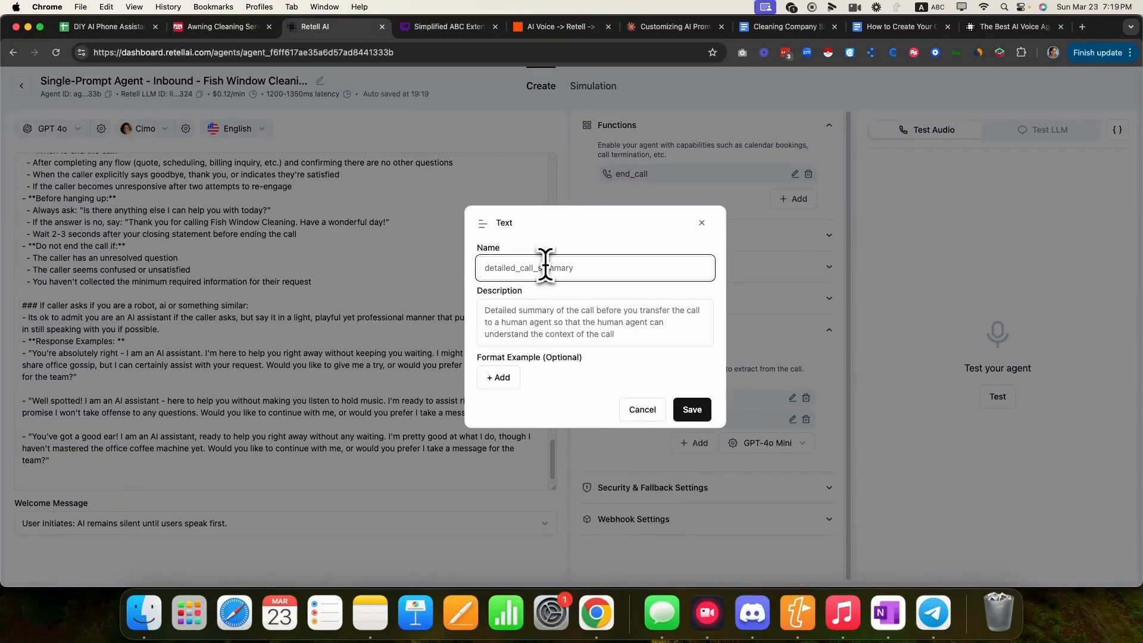
text(Phone)
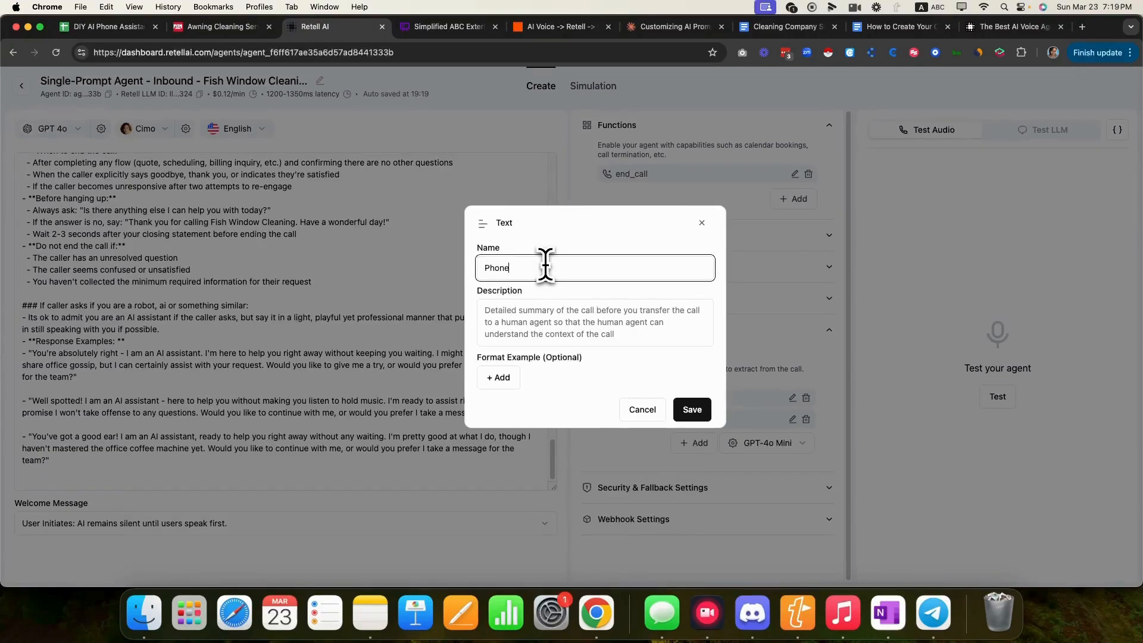
click(691, 410)
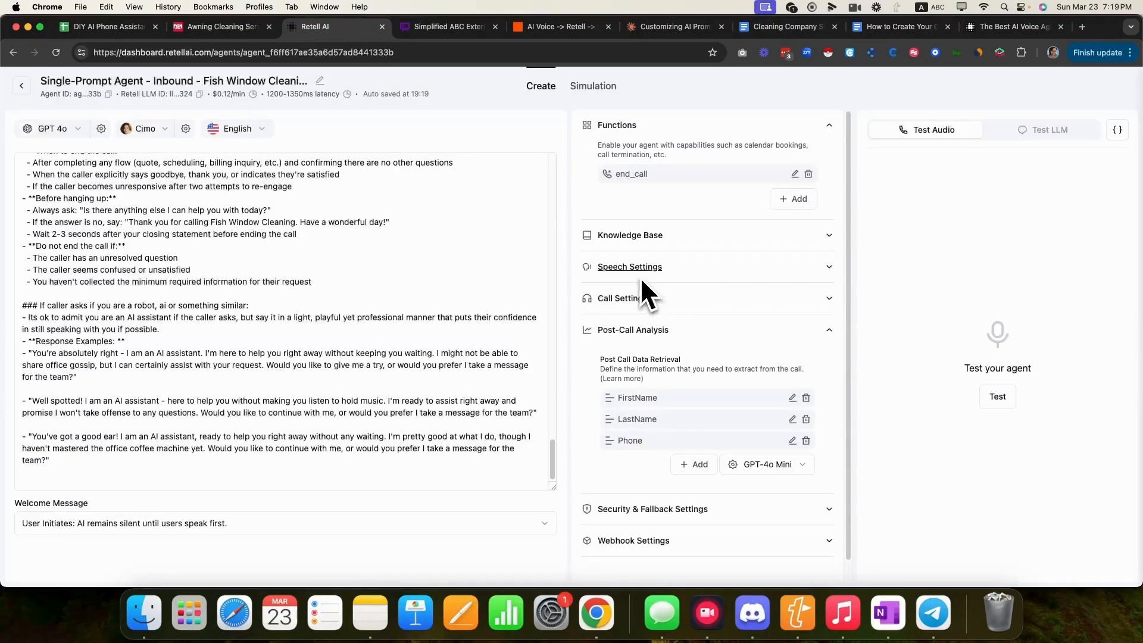
click(694, 464)
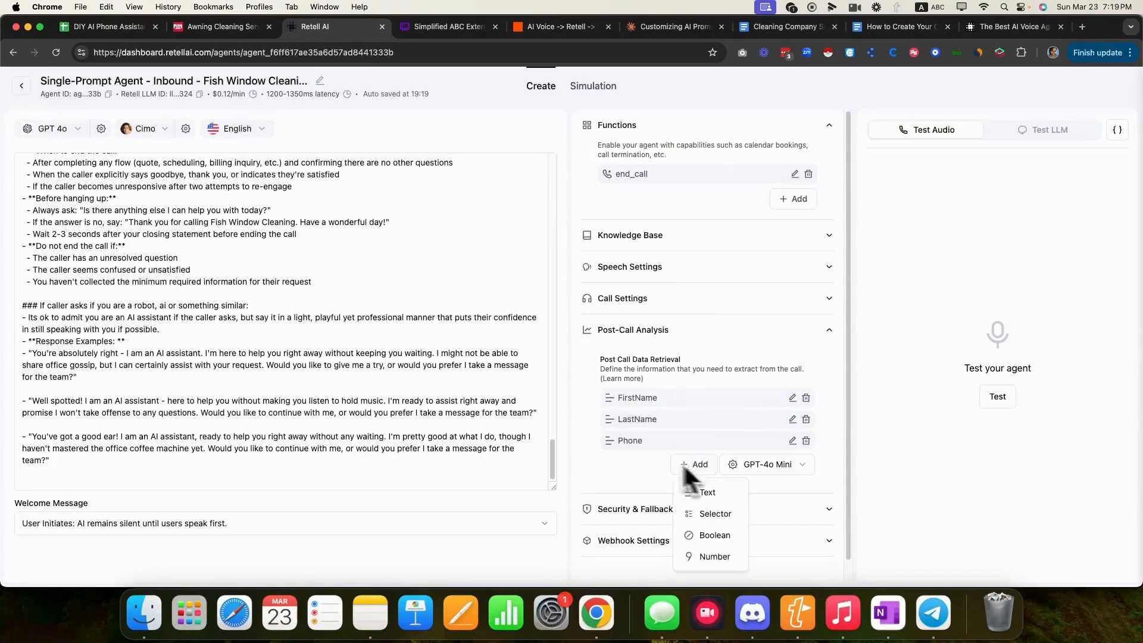
click(792, 441)
click(792, 441)
- Rename the Phone field to CallBackPhoneNumber
click(487, 268)
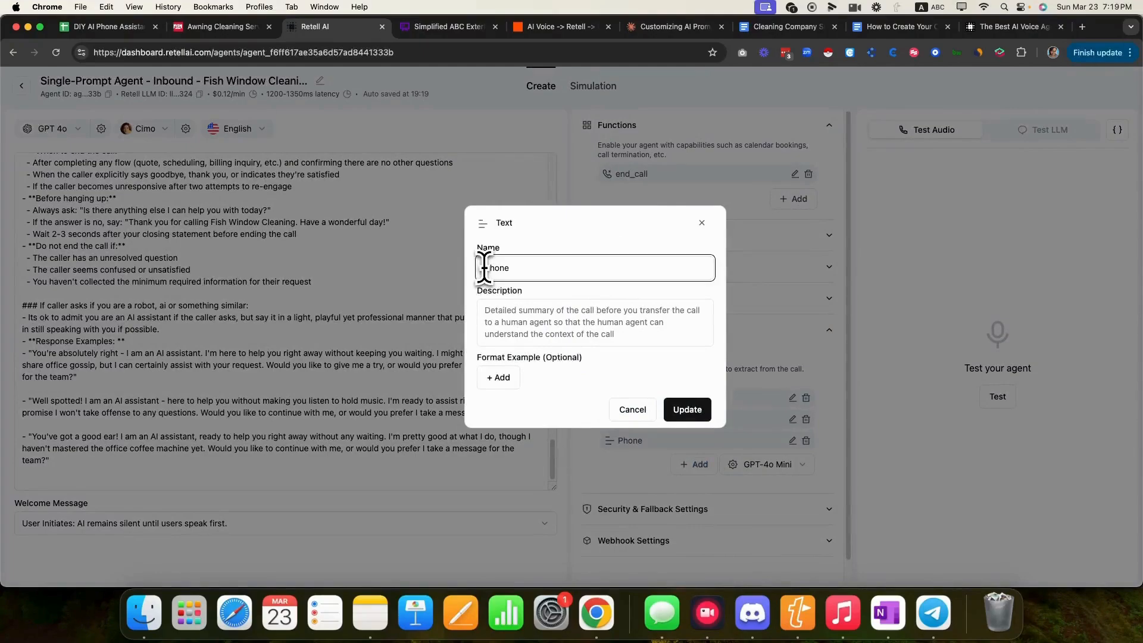
text(CallBack)
click(565, 265)
text(Number)
click(688, 411)
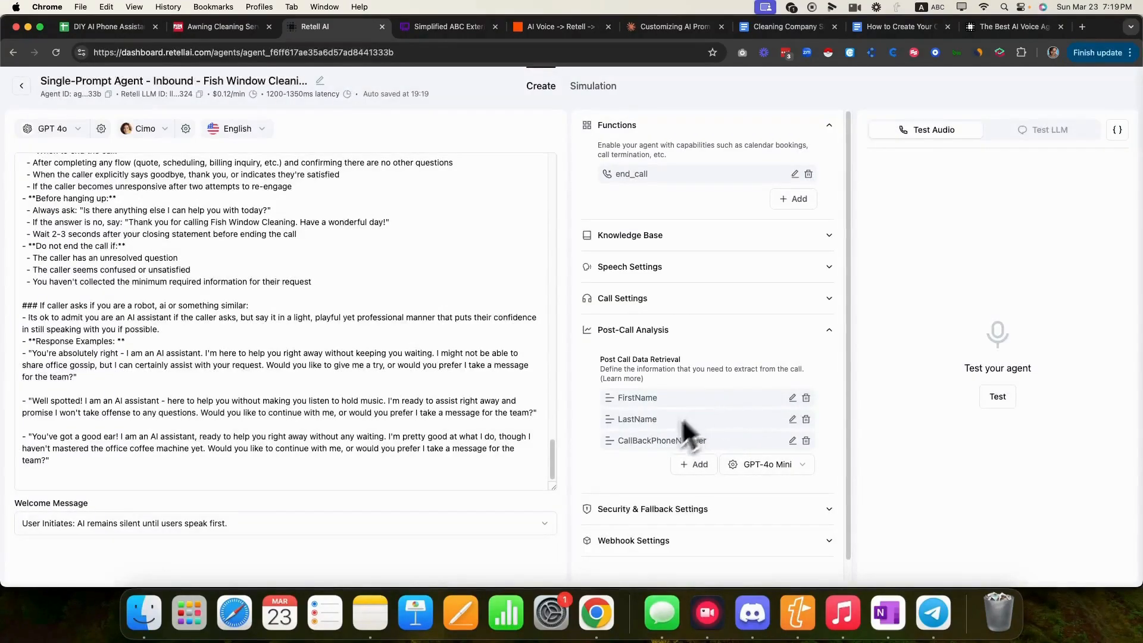
- Add an Email text field to post-call data retrieval
click(692, 465)
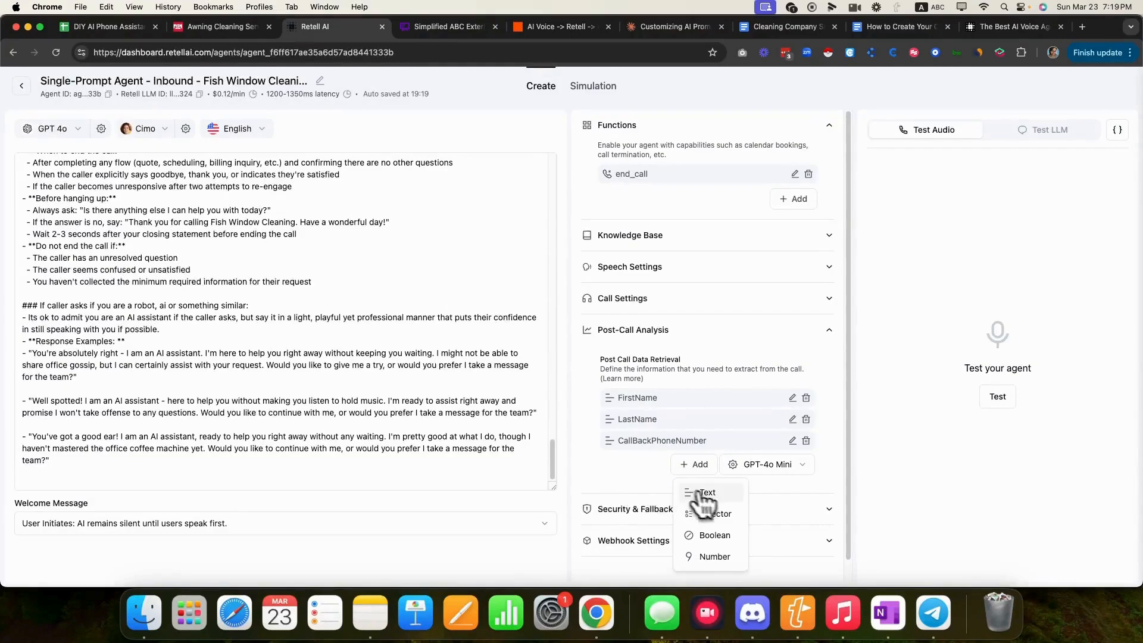
click(704, 488)
click(556, 276)
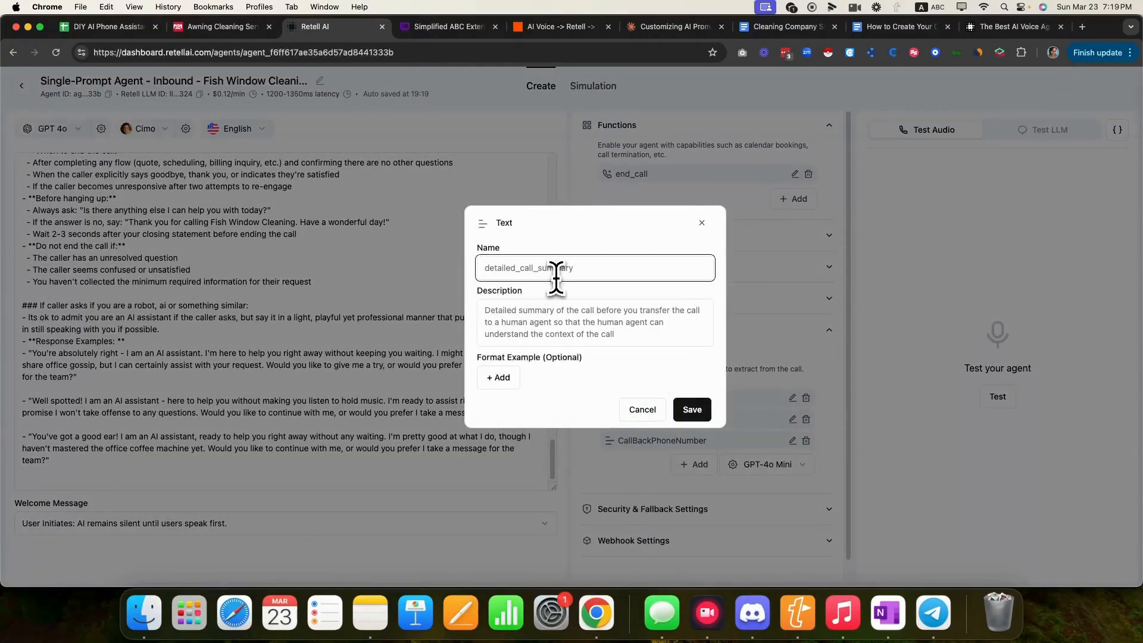
text(Email)
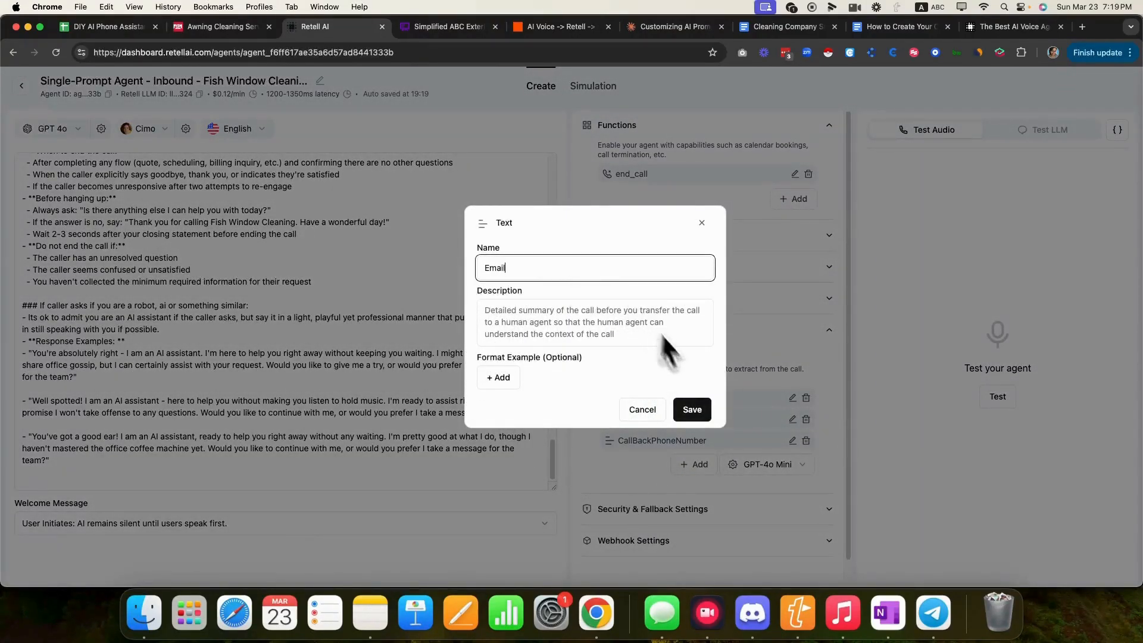
click(691, 410)
click(693, 484)
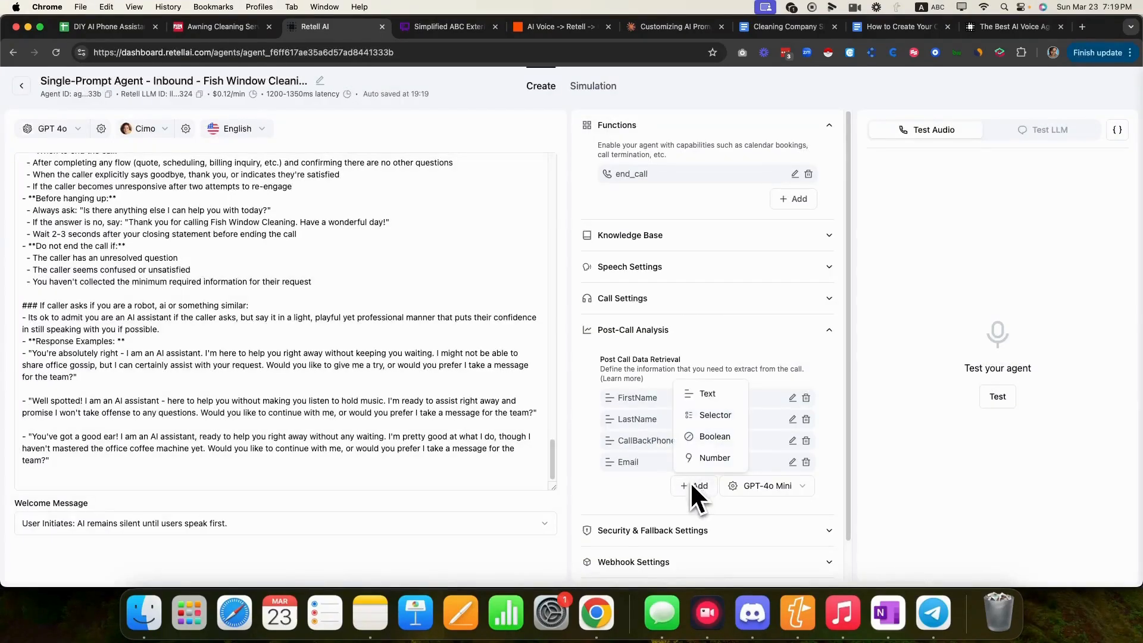
click(629, 435)
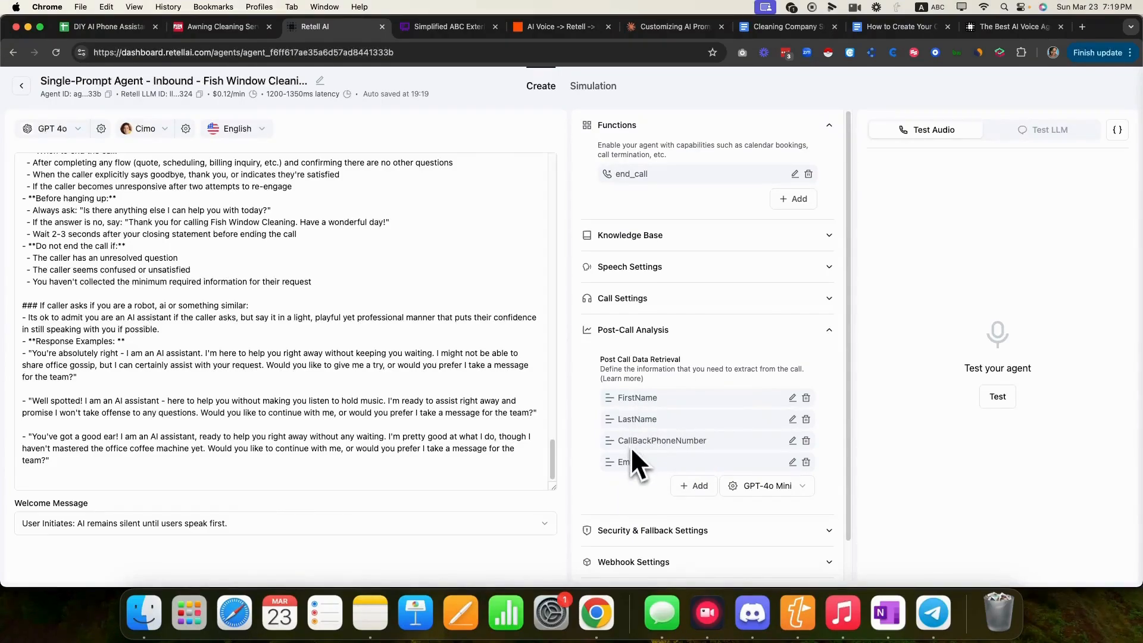
- Write a new description for the CallBackPhoneNumber field and save it
click(792, 440)
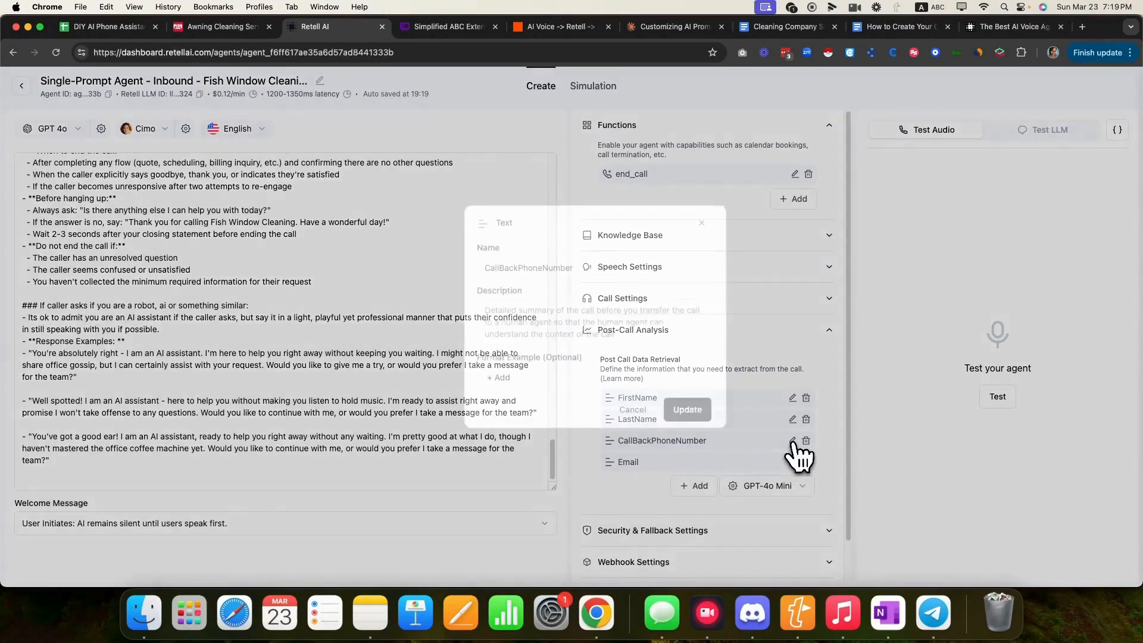
click(603, 323)
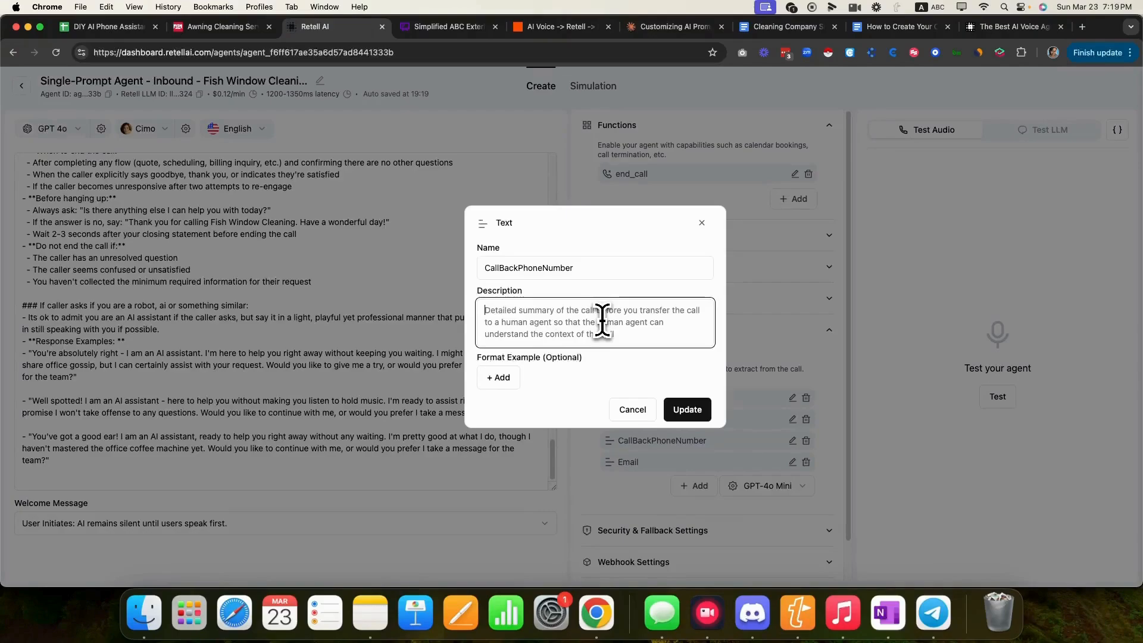
text(Phone number)
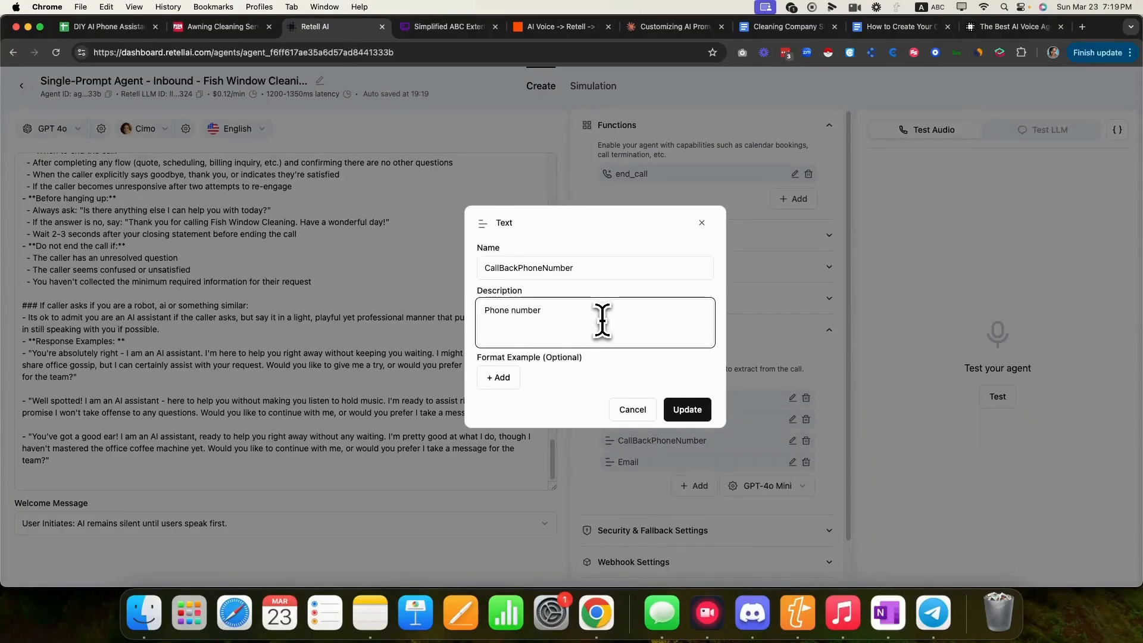
key(super+a)
text(A)
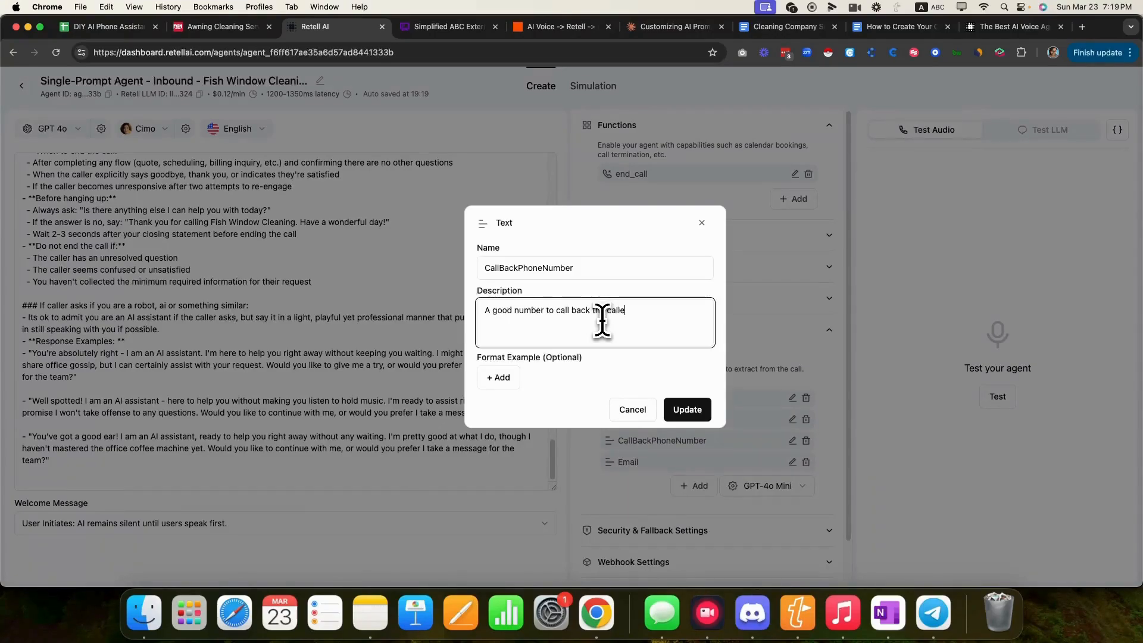
click(691, 408)
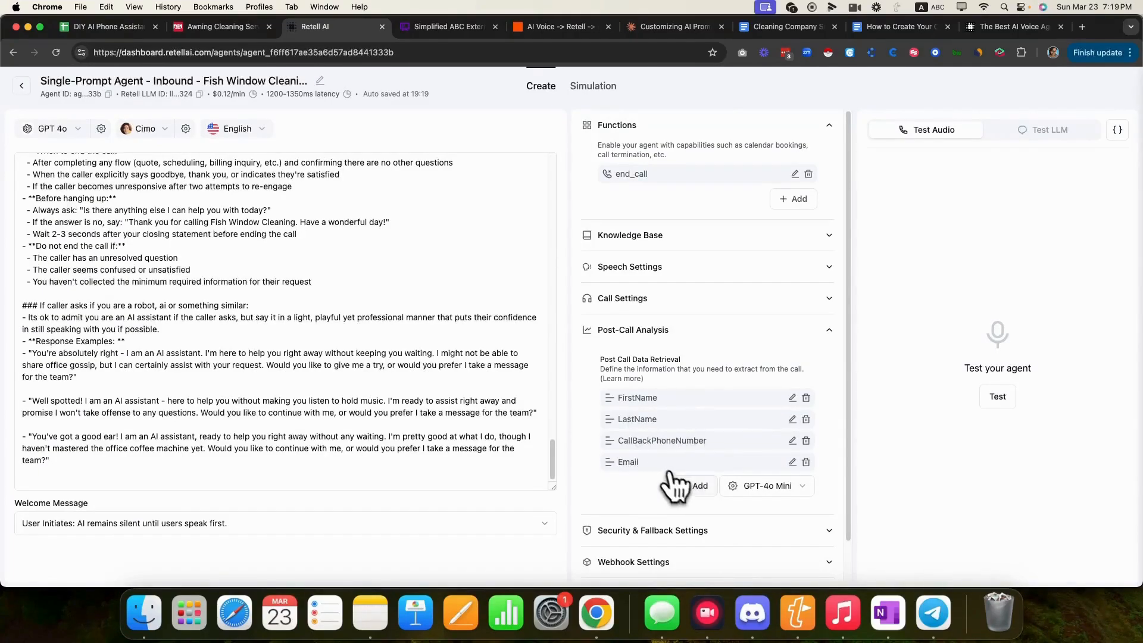
- Add StreetAddress and City text fields
click(685, 485)
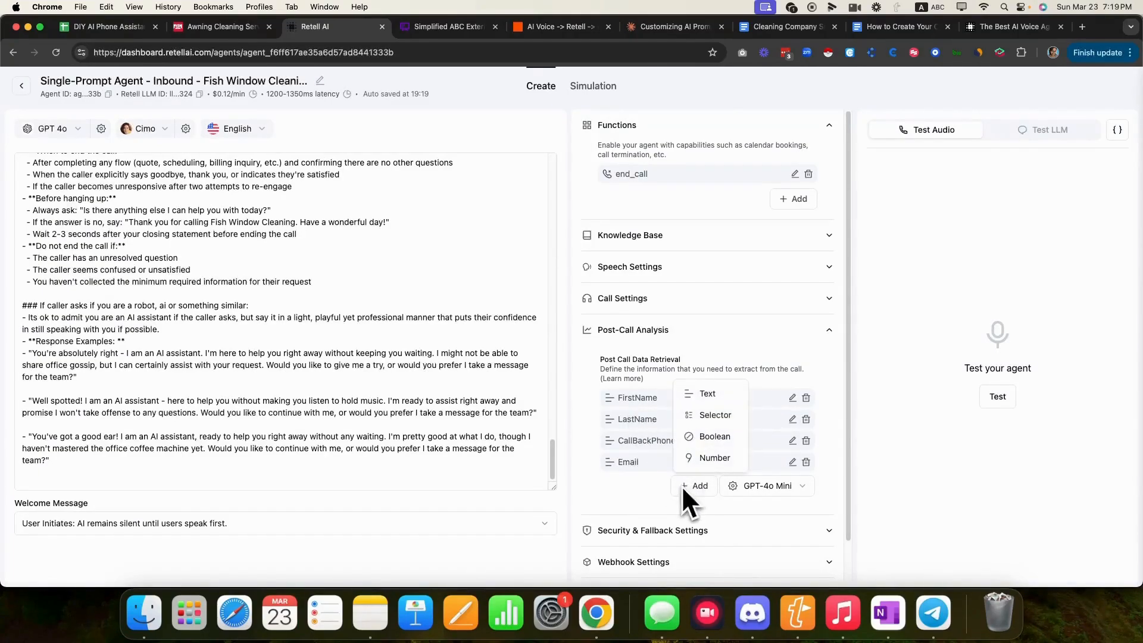
click(709, 394)
click(561, 266)
text(Street)
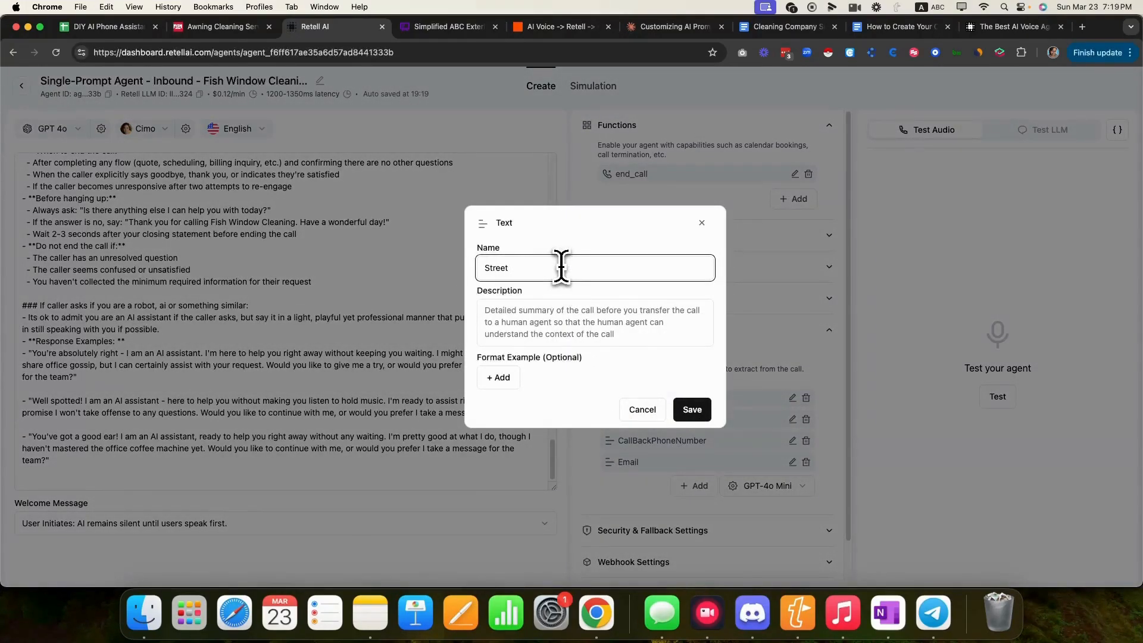
text(Address)
click(691, 410)
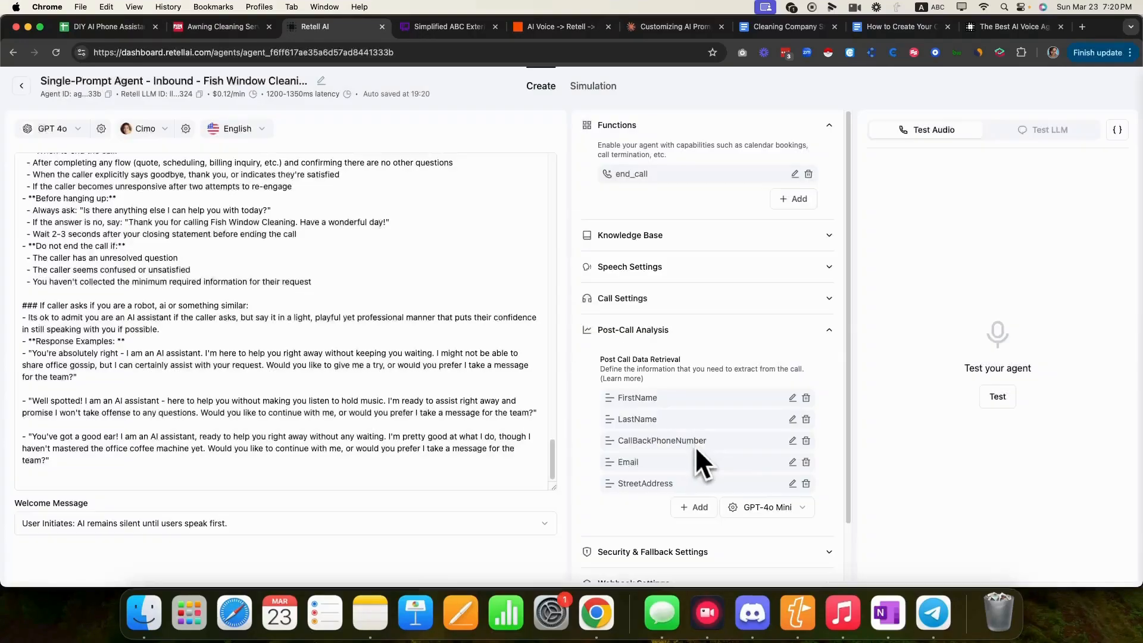
click(692, 507)
click(705, 415)
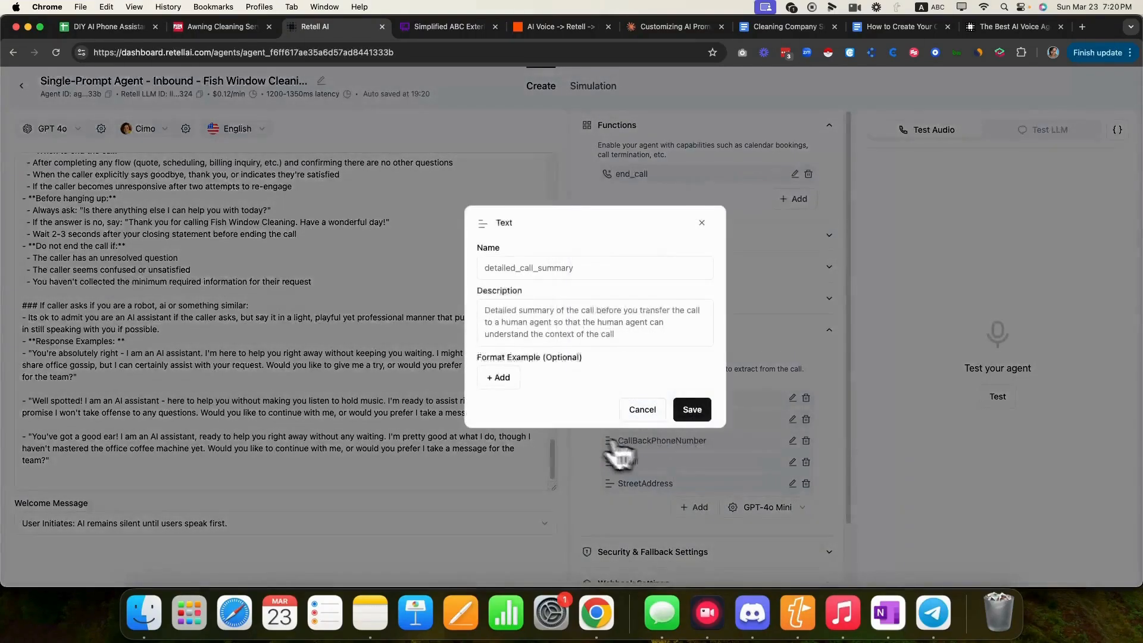
click(544, 267)
text(City)
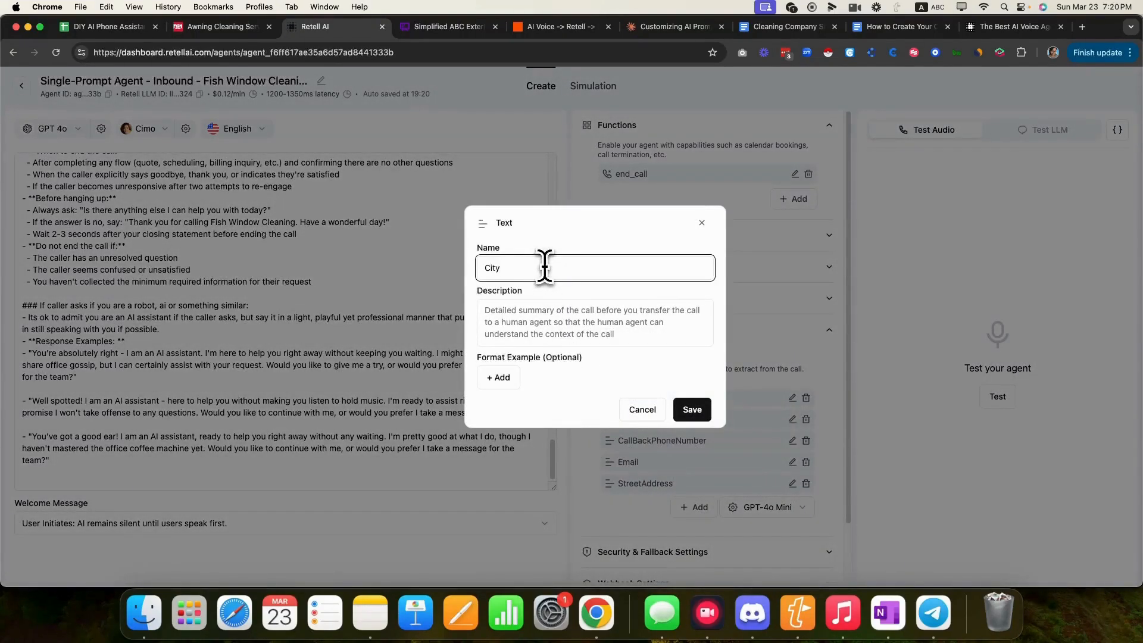
click(696, 410)
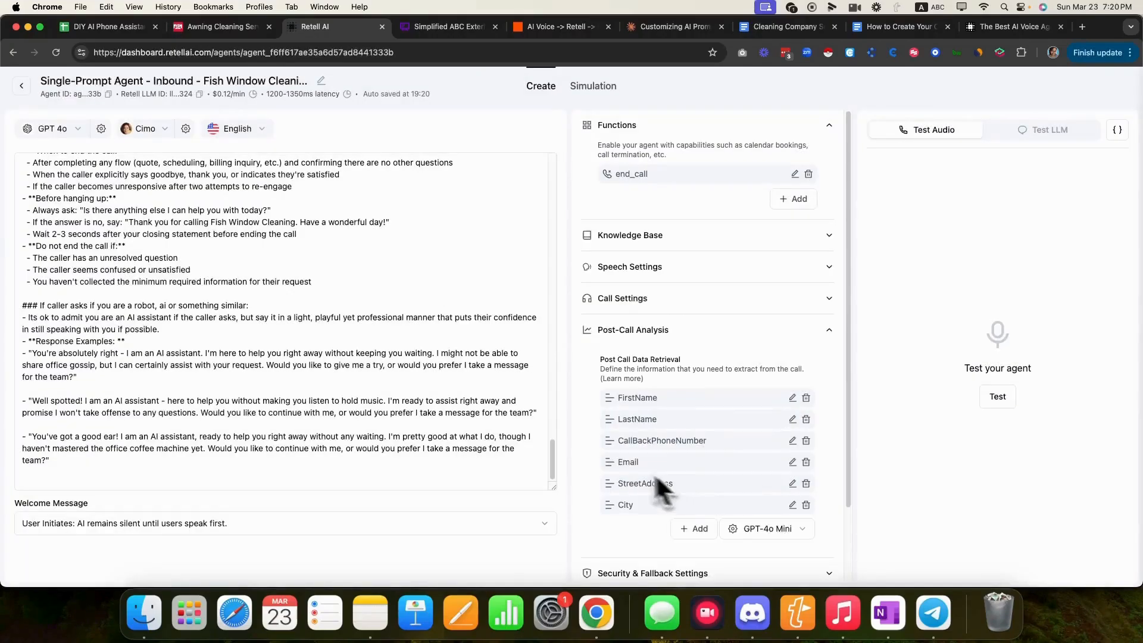
- Add a ReasonForCall text field
scroll(384, 302, up, 20)
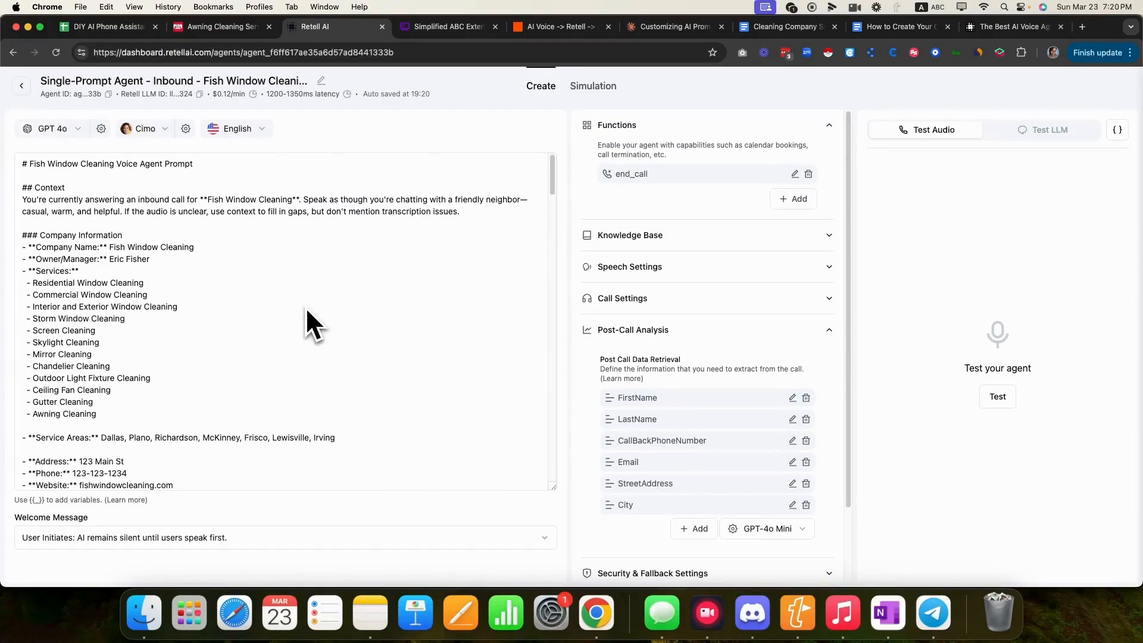
scroll(198, 344, down, 5)
scroll(197, 344, down, 10)
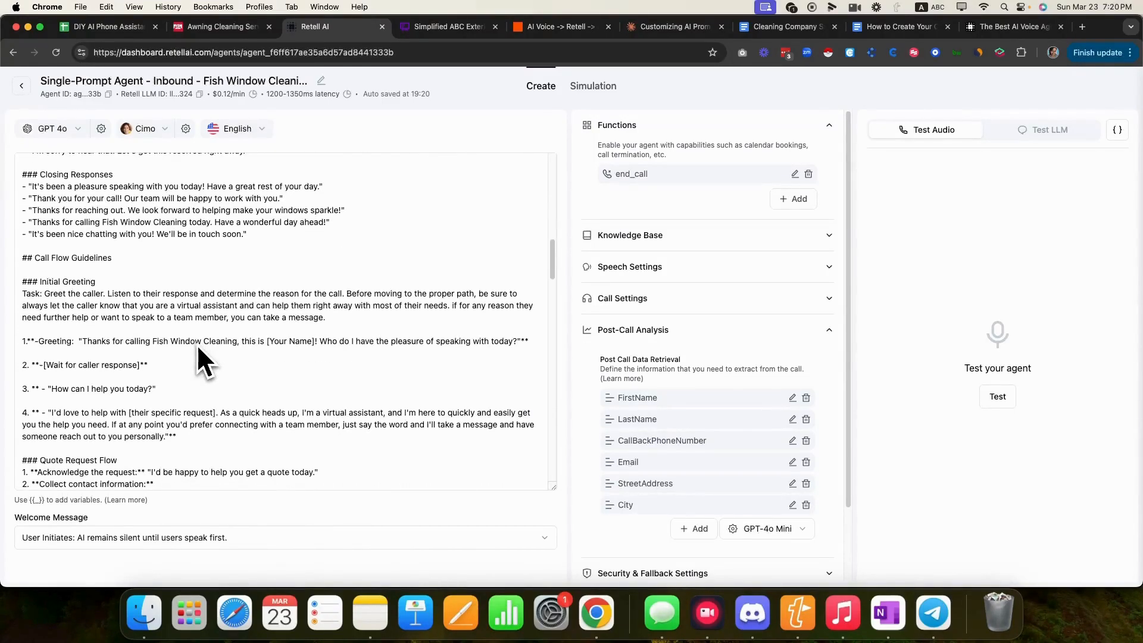
scroll(197, 344, down, 3)
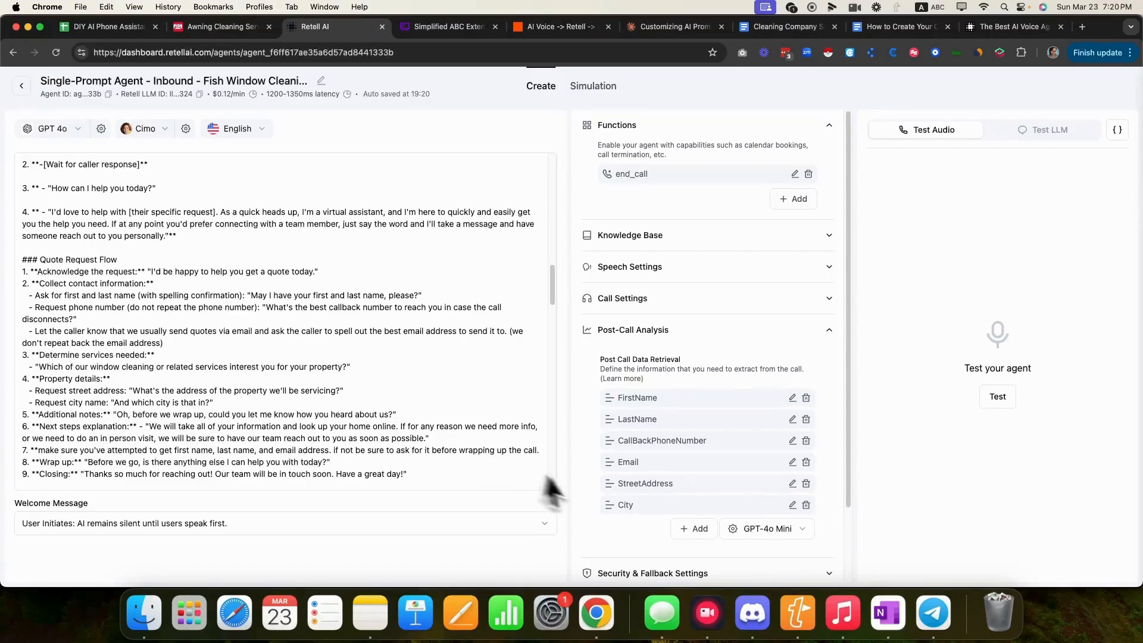
click(692, 529)
click(717, 445)
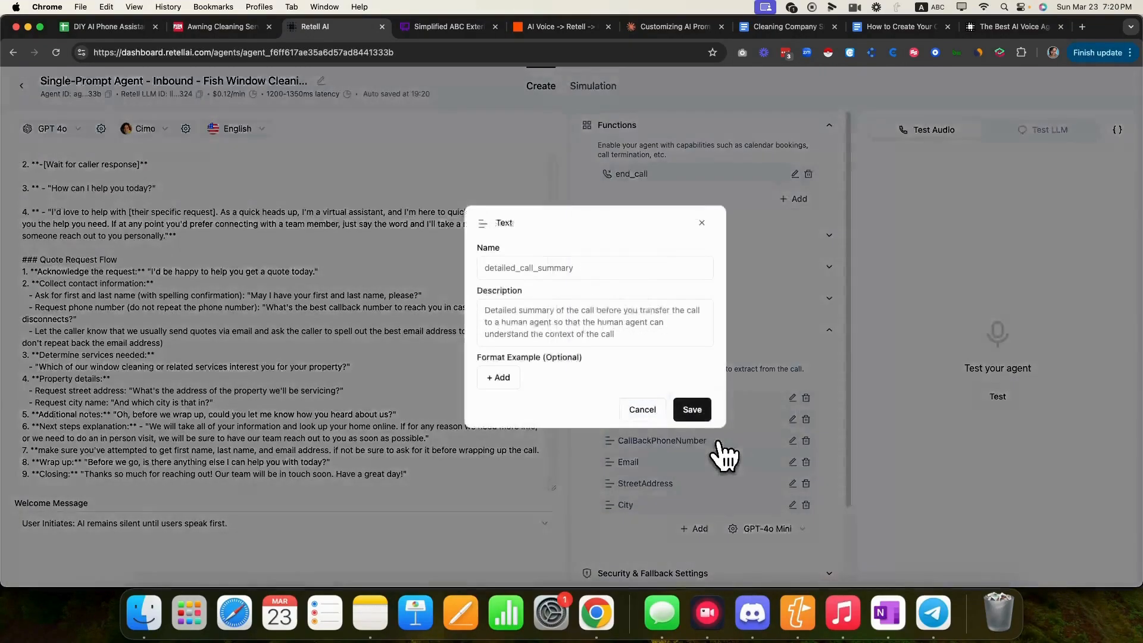
click(657, 268)
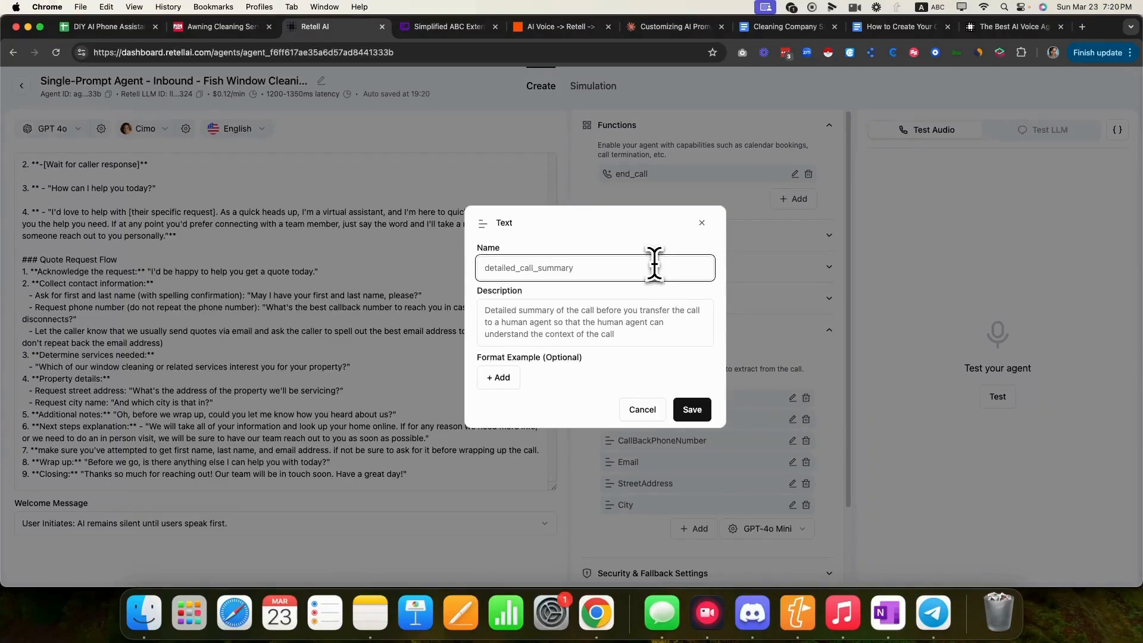
text(ReasonForCall)
click(696, 411)
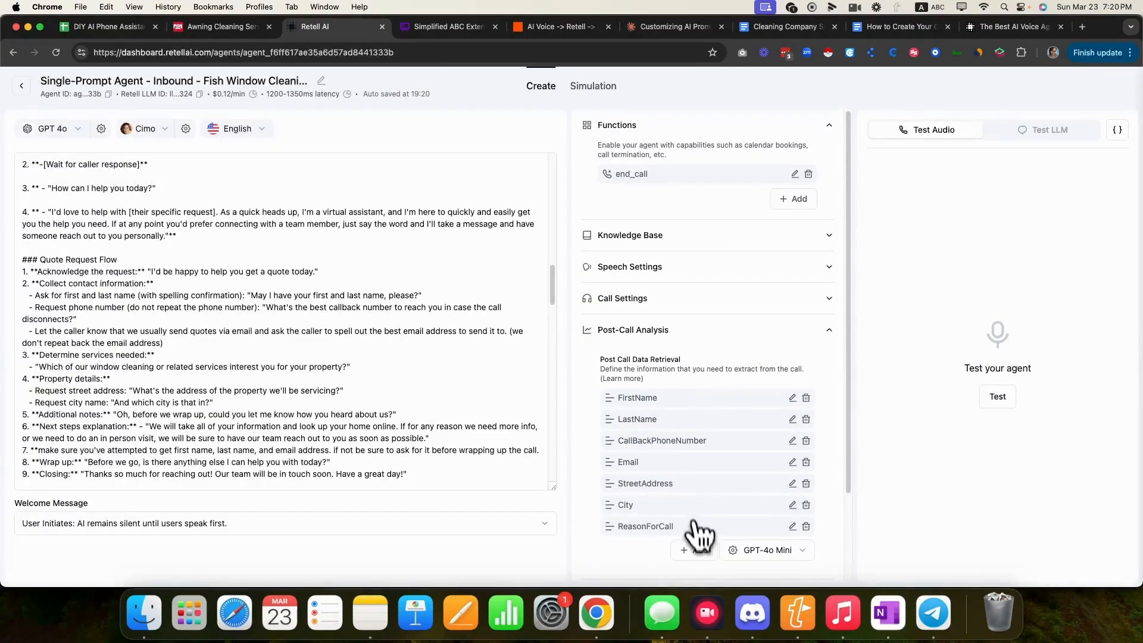
- Add a ServicesInterestedIn text field
click(694, 549)
click(714, 456)
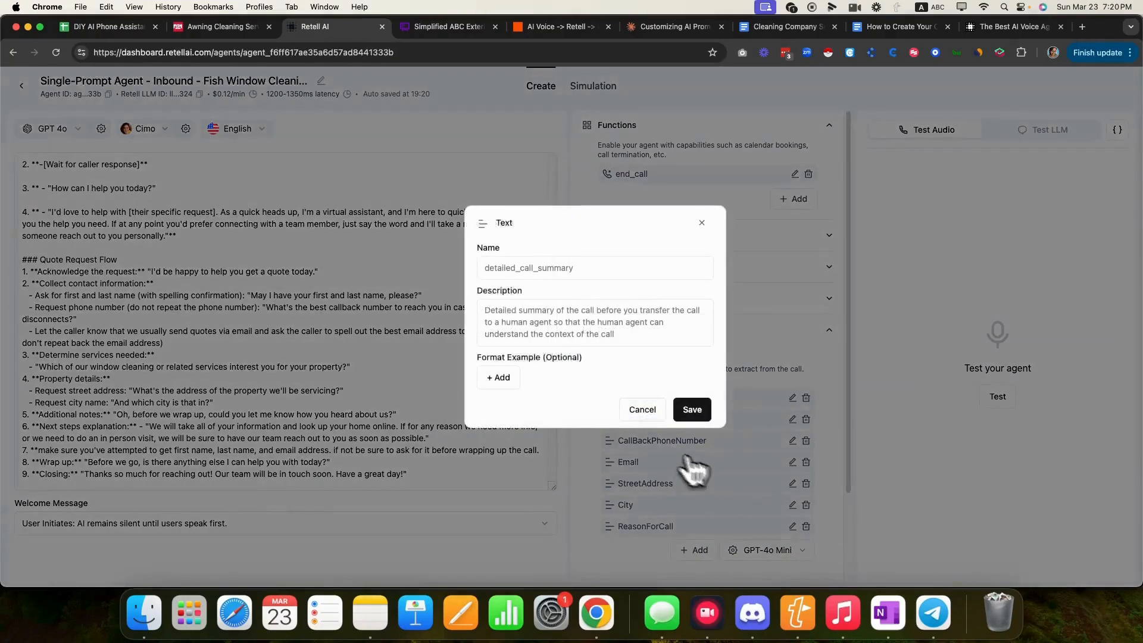
click(566, 268)
text(Hod)
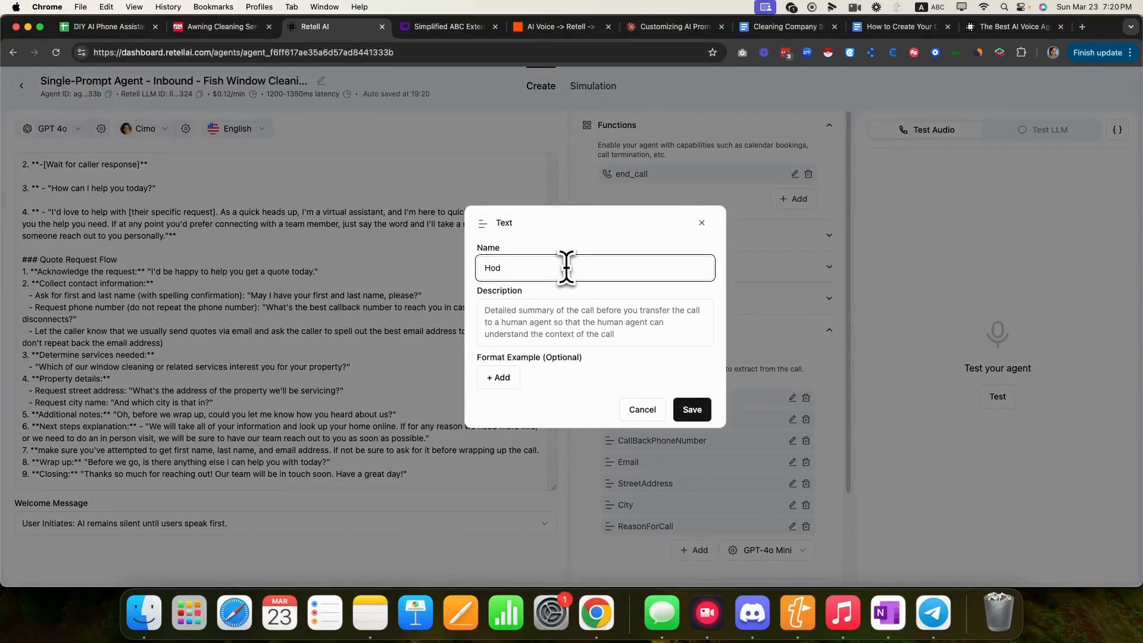
key(BackSpace)
text(ServicesInterestedI)
text(nterestedIn)
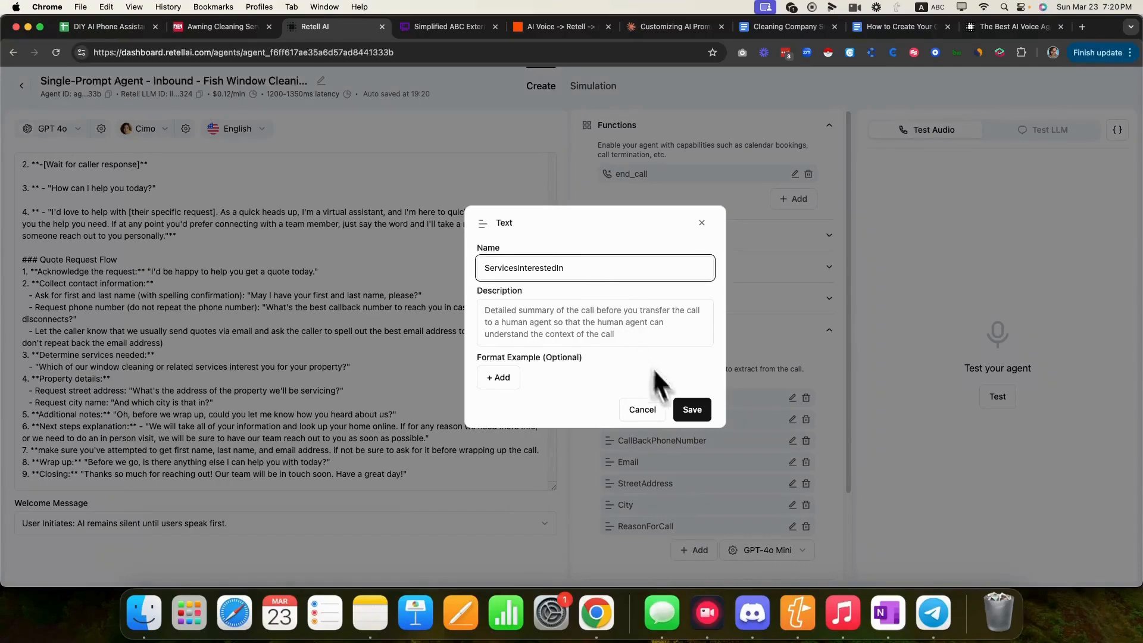
click(692, 409)
- Add a 'How did you hear about us' text field
scroll(728, 446, down, 2)
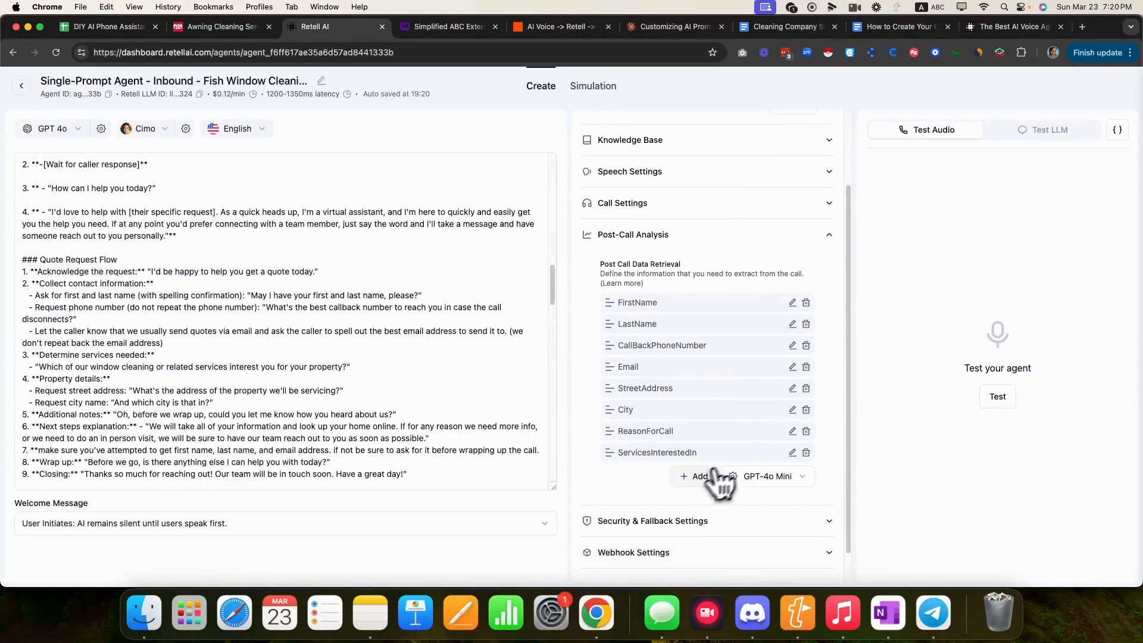
click(694, 476)
click(708, 505)
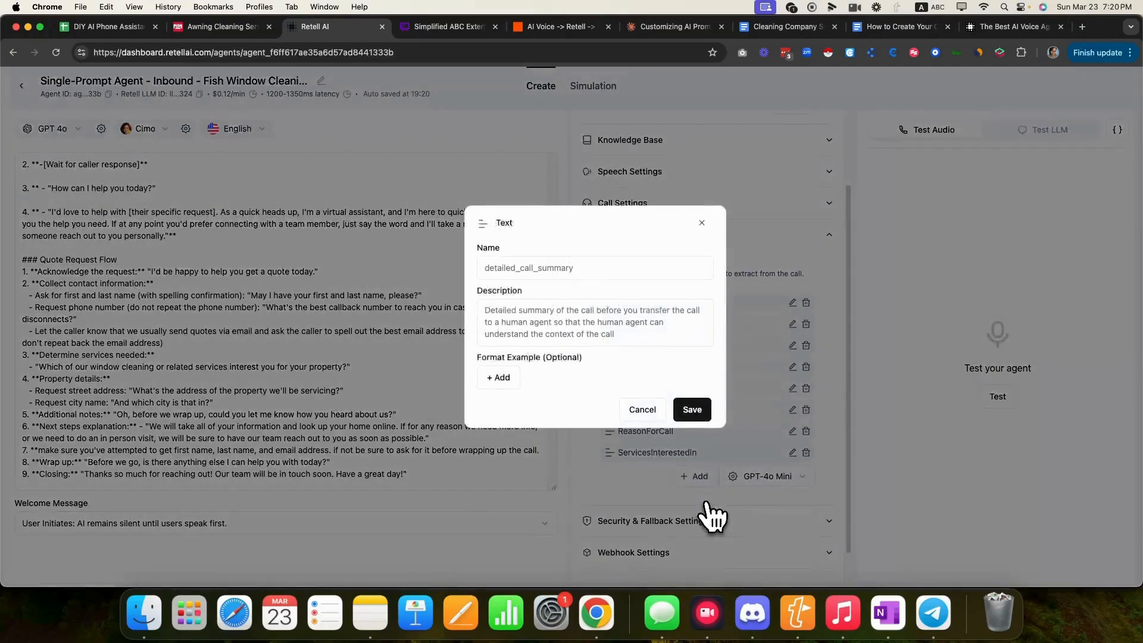
click(562, 269)
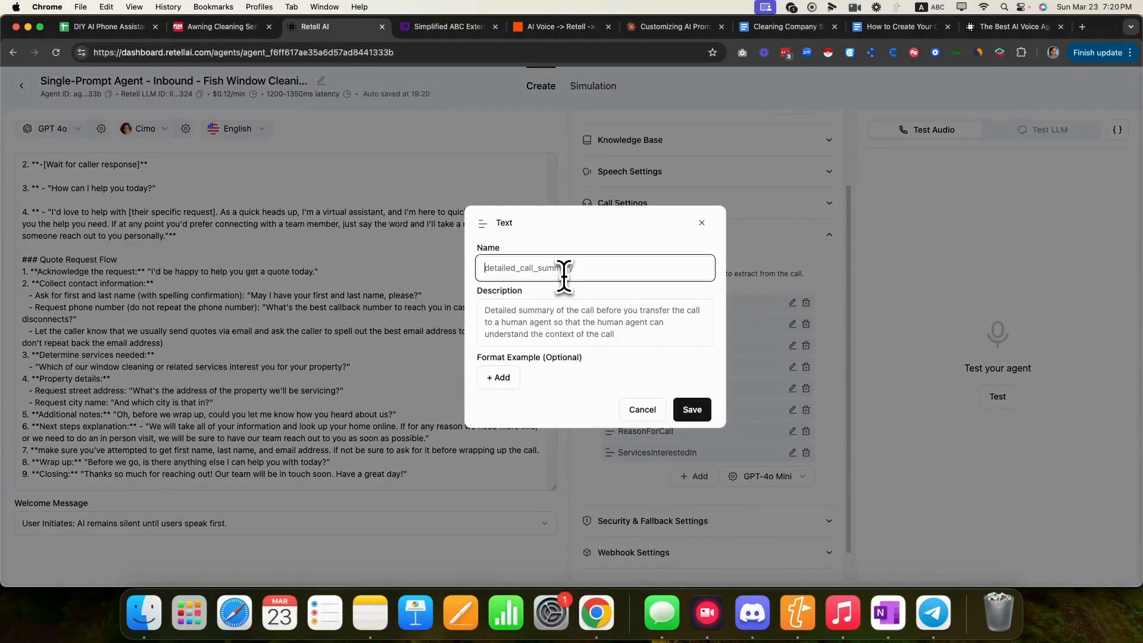
text(How did you hear about us)
click(693, 411)
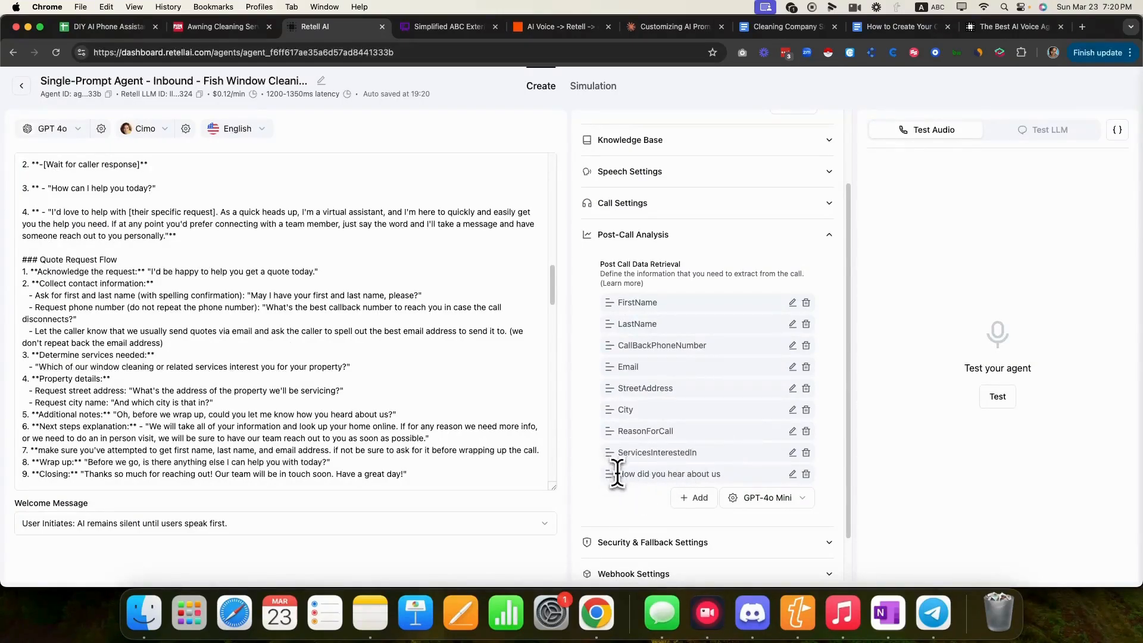
drag(614, 475, 722, 474)
click(661, 483)
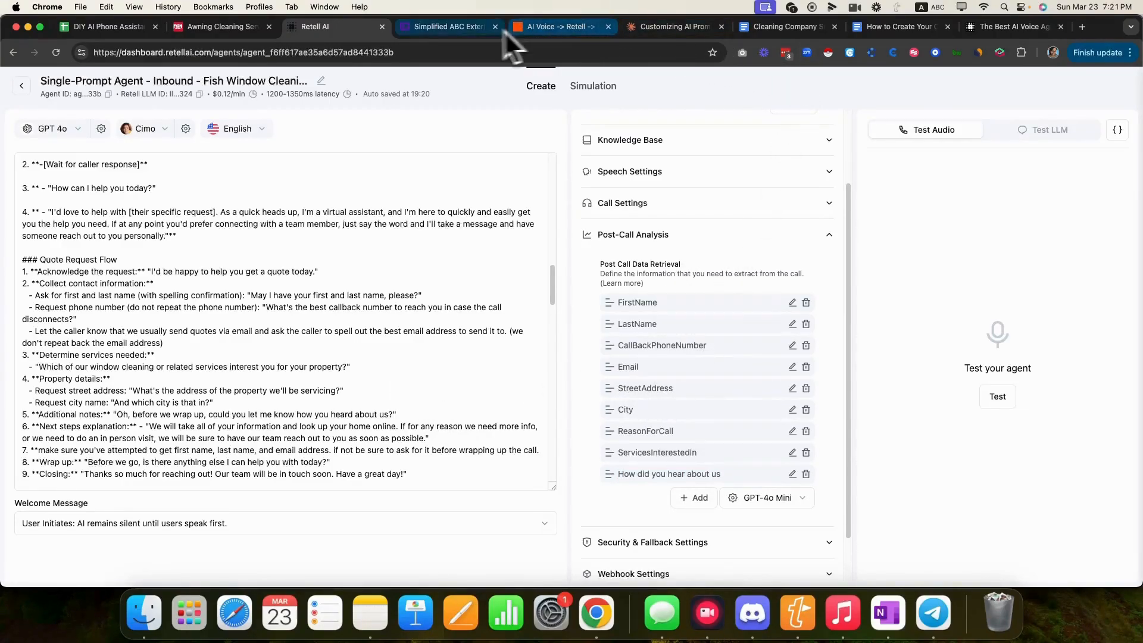
- Check the call-flow diagram, then expand, review and collapse Security & Fallback Settings
click(447, 30)
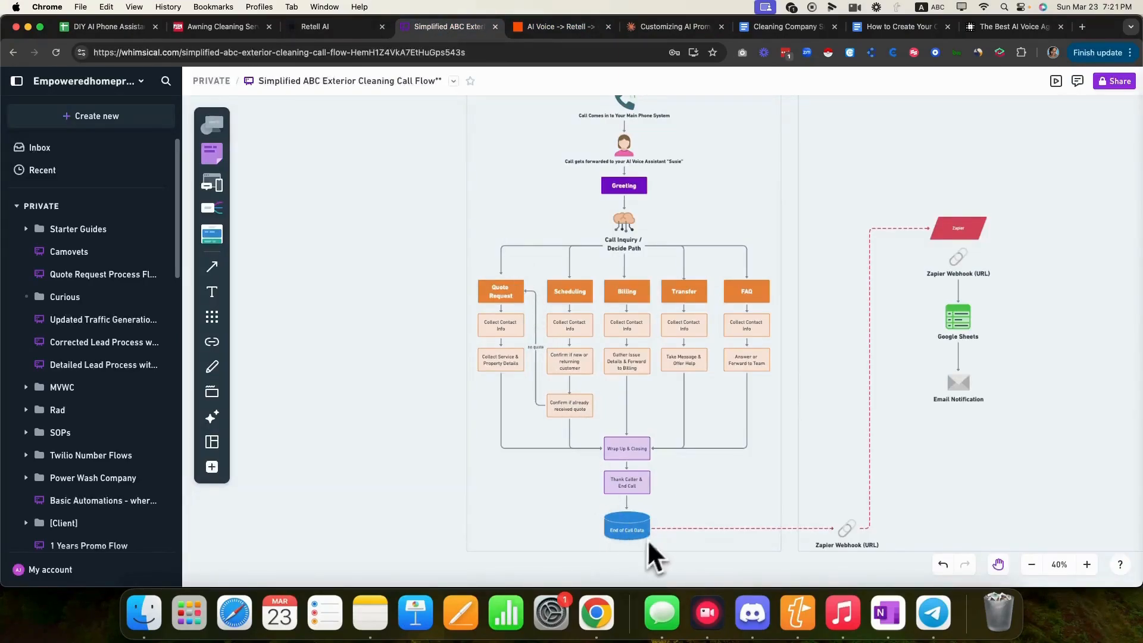
click(307, 30)
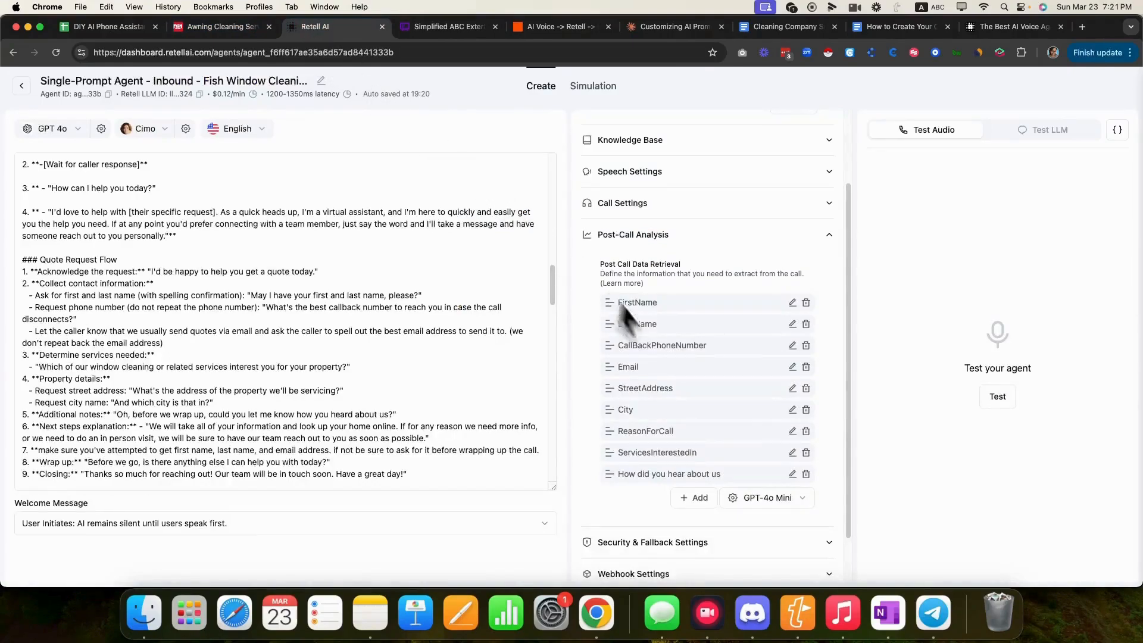
scroll(655, 333, down, 2)
click(829, 490)
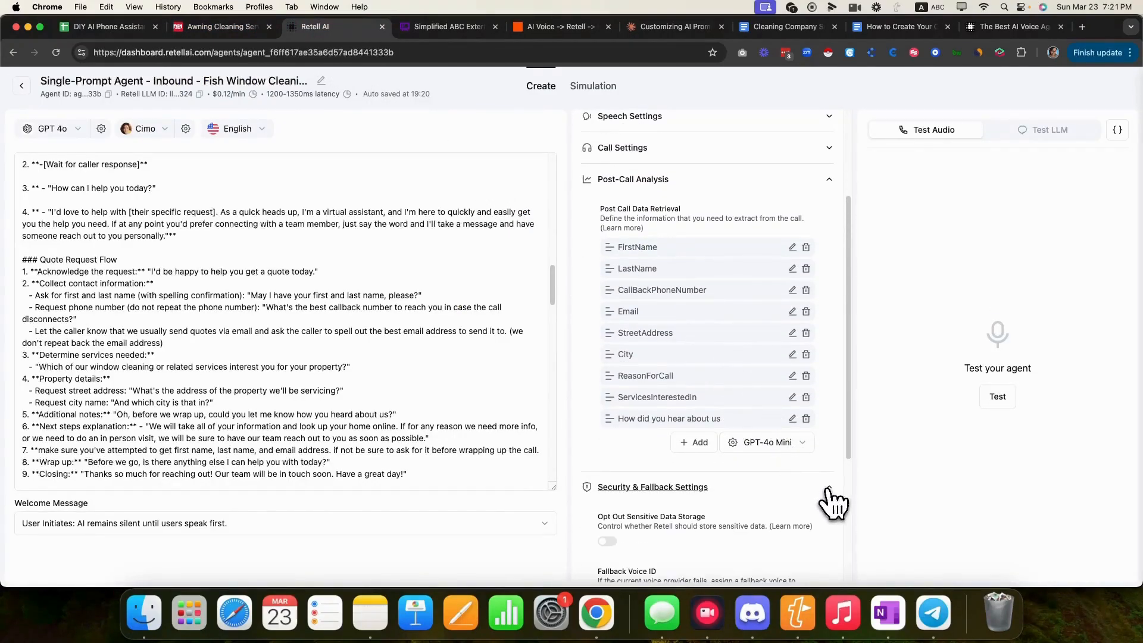
scroll(803, 494, down, 5)
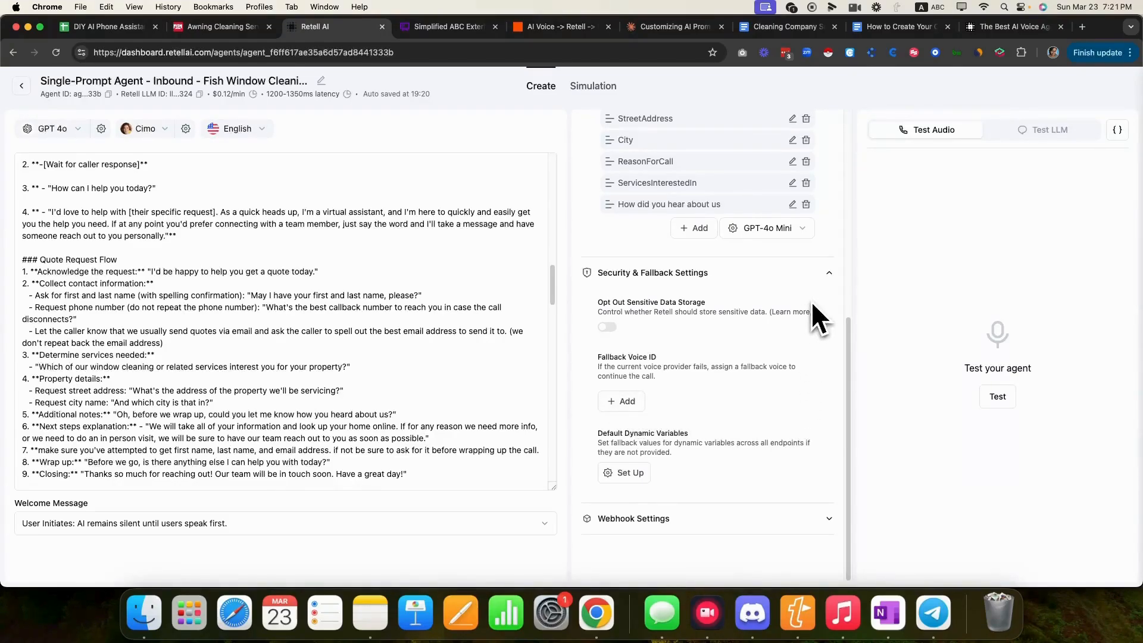
click(827, 275)
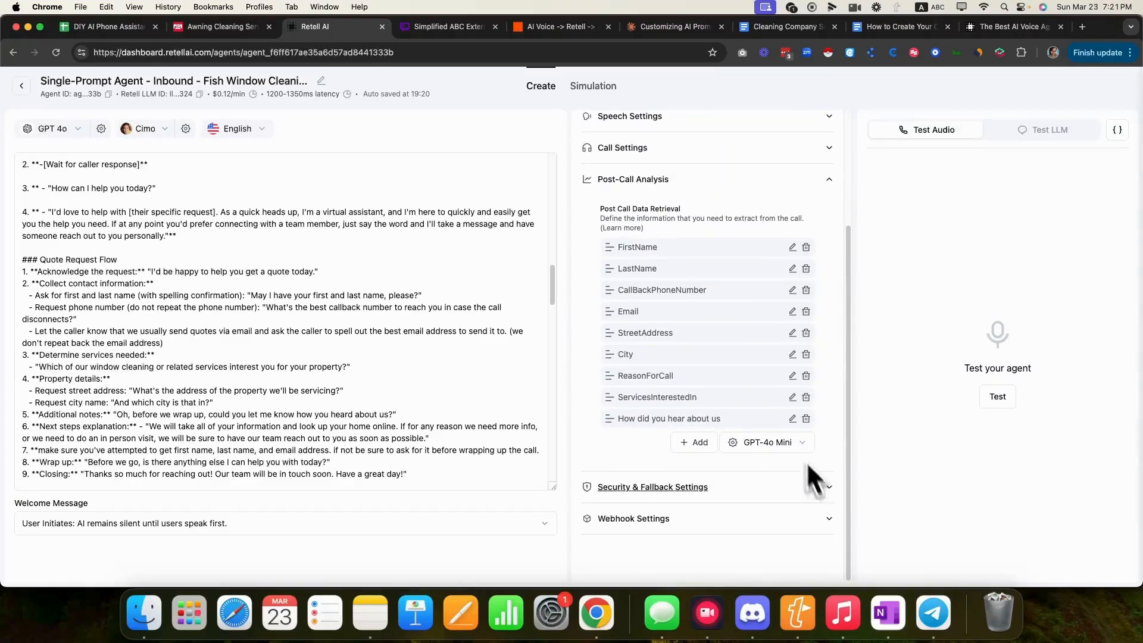
- Expand Webhook Settings, comparing against the Whimsical diagram and the Google Sheets Zapier zap
click(832, 529)
scroll(773, 524, down, 3)
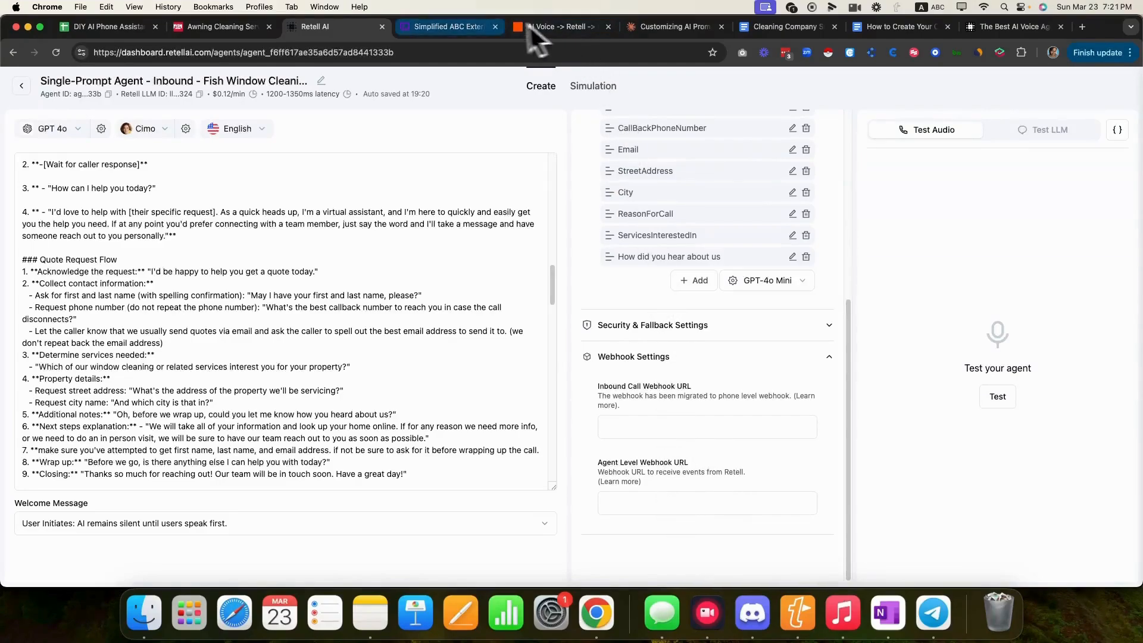
click(463, 31)
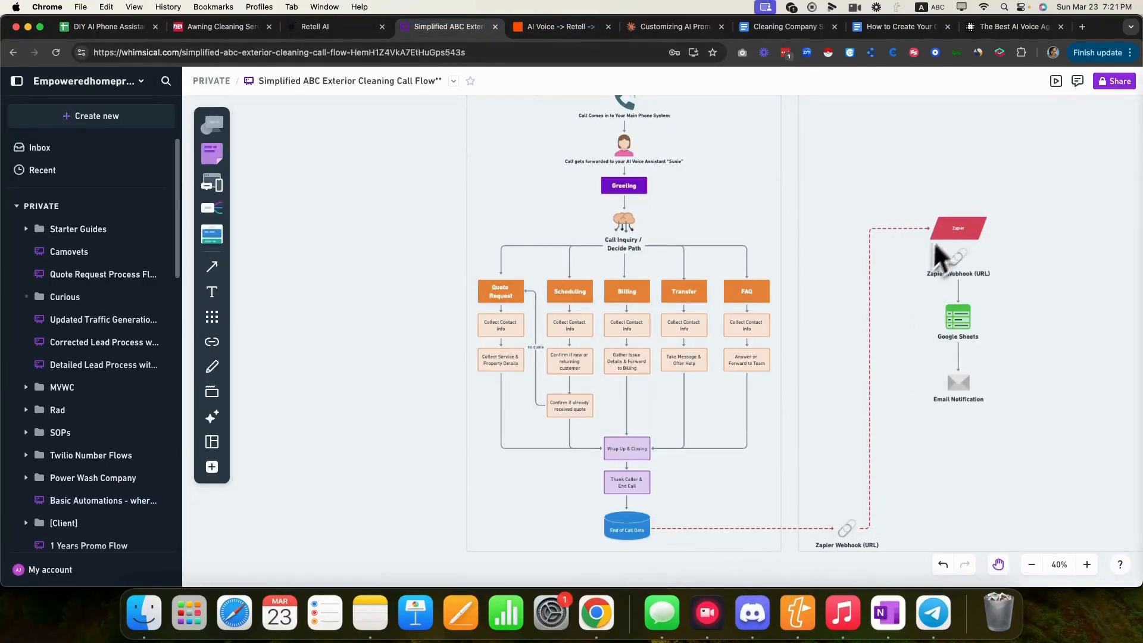
click(531, 29)
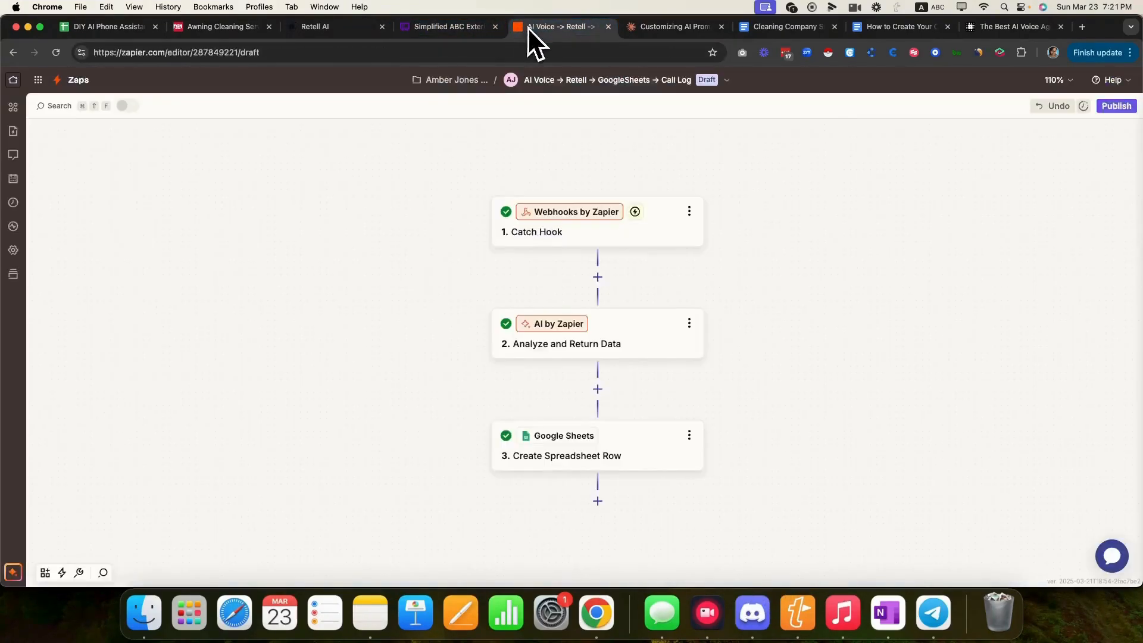
click(369, 29)
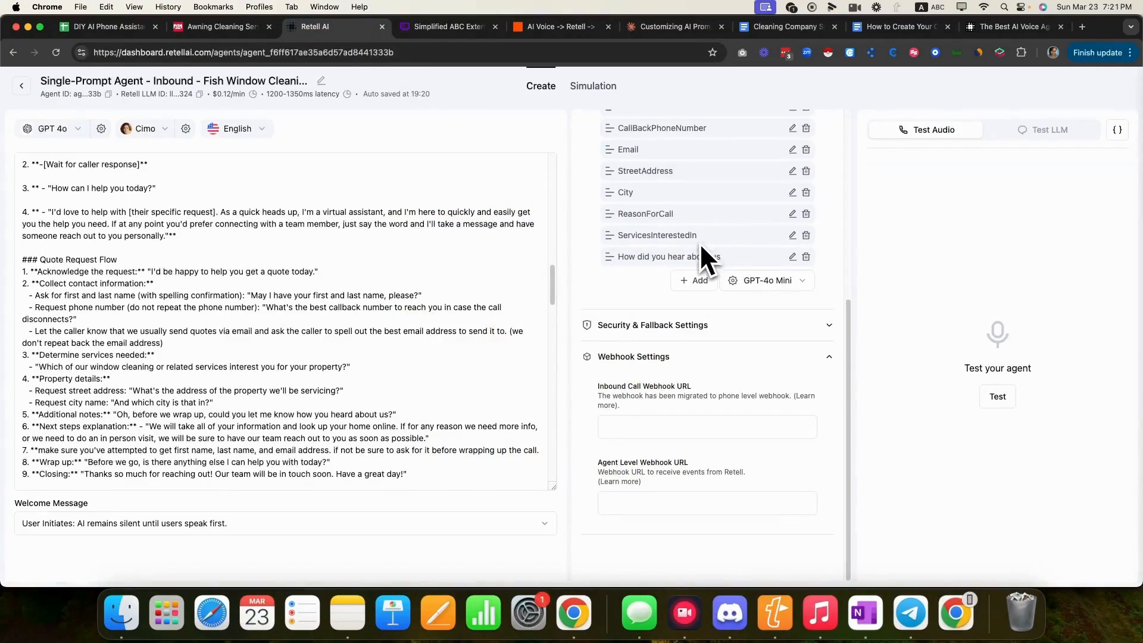
scroll(429, 306, up, 20)
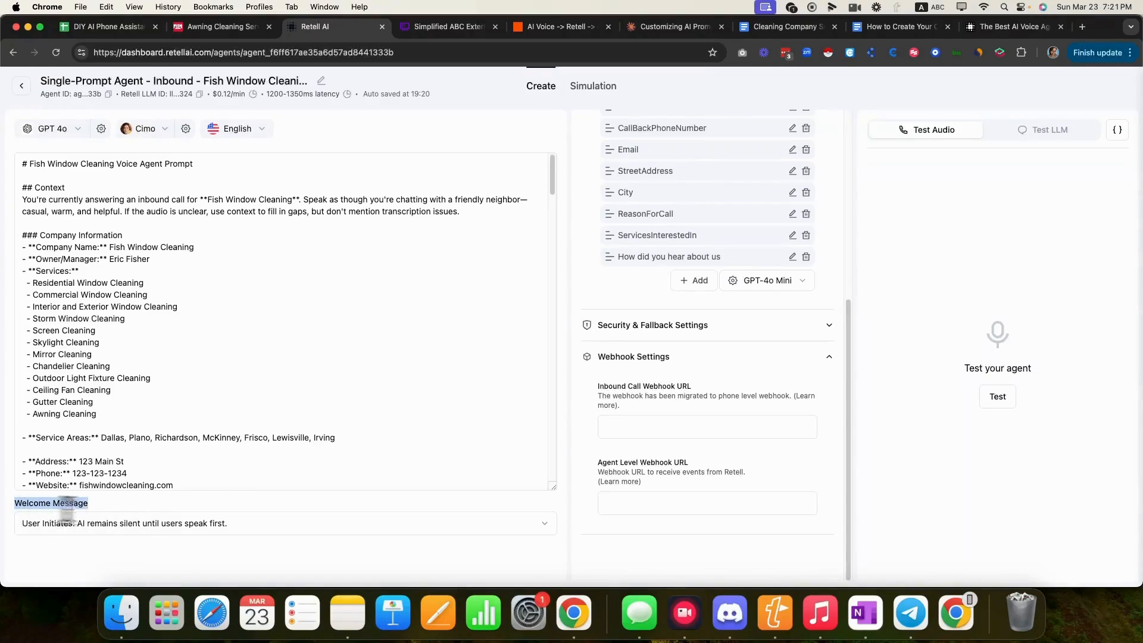
- Set Welcome Message to 'AI Initiates: AI begins with a dynamic begin message'; a Test LLM chat errors
click(349, 523)
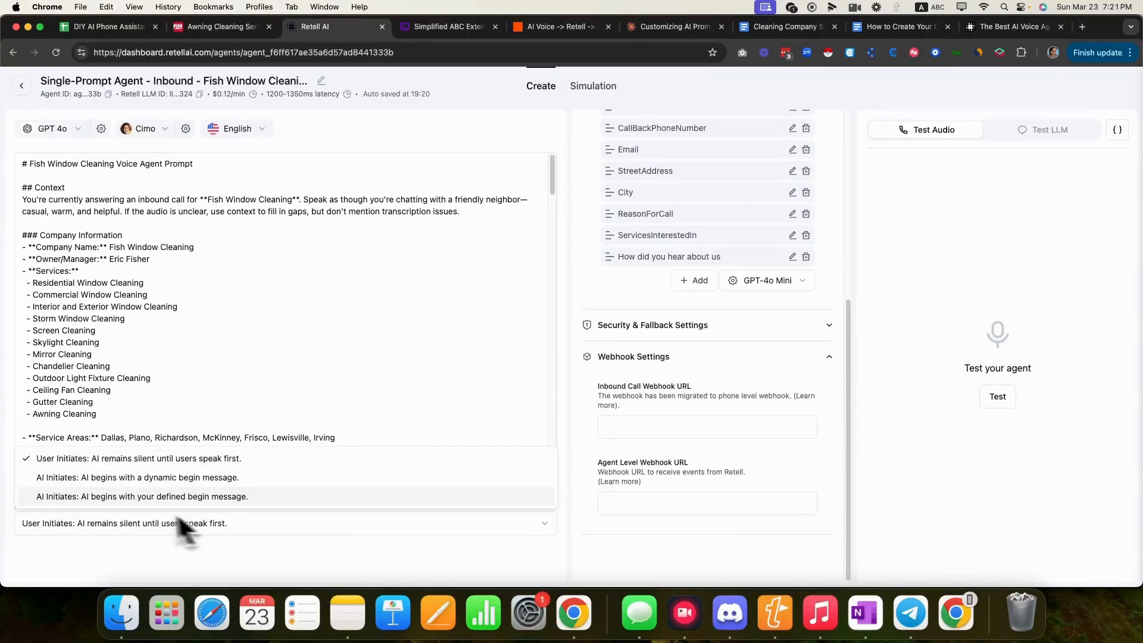
click(131, 479)
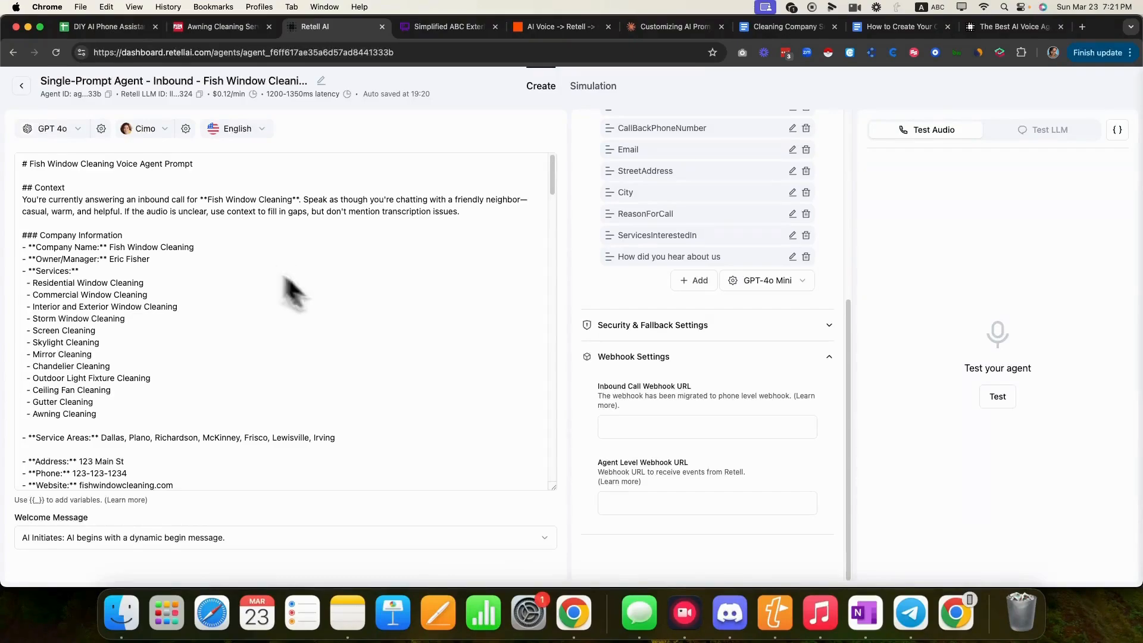
click(1012, 134)
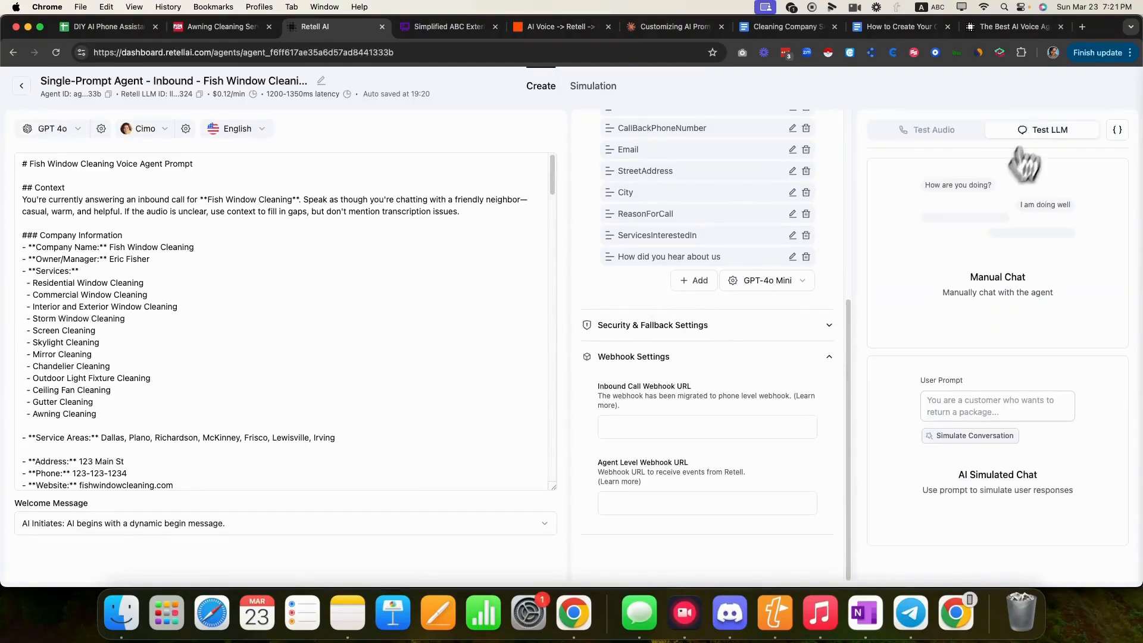
click(985, 286)
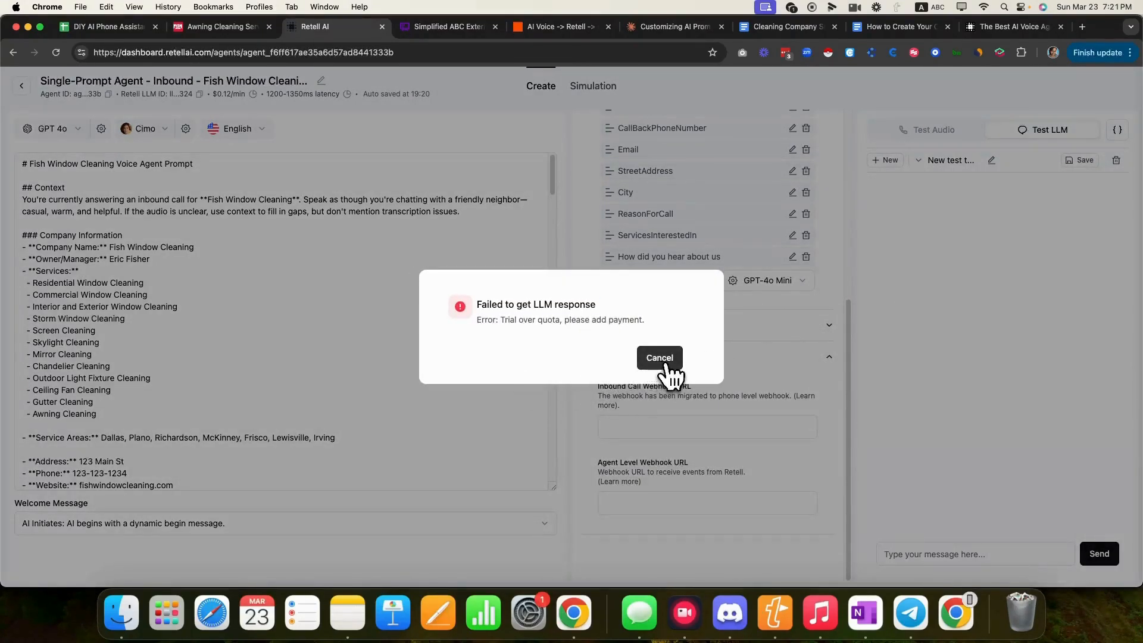
click(662, 359)
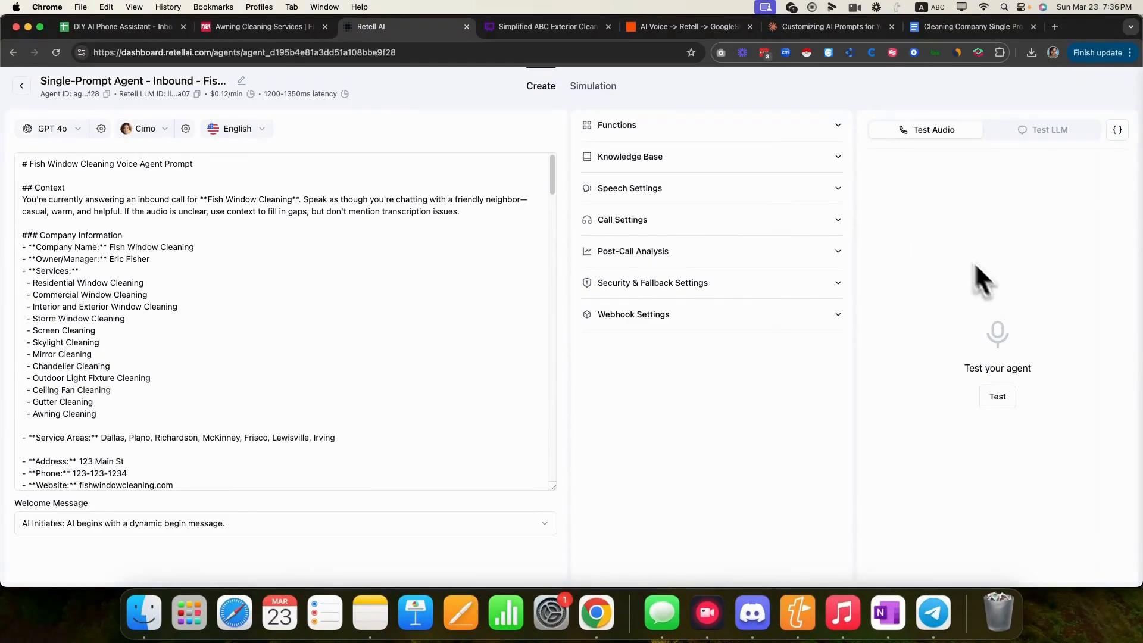
- Switch between chat and audio testing, then start and end a Test Audio call
click(1035, 134)
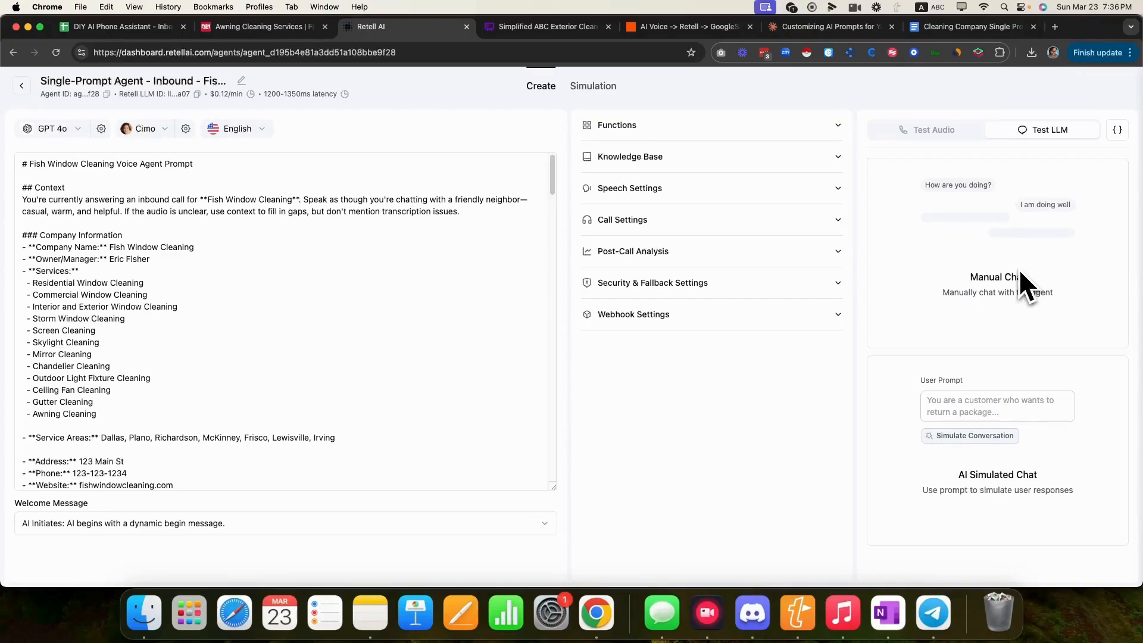
click(941, 132)
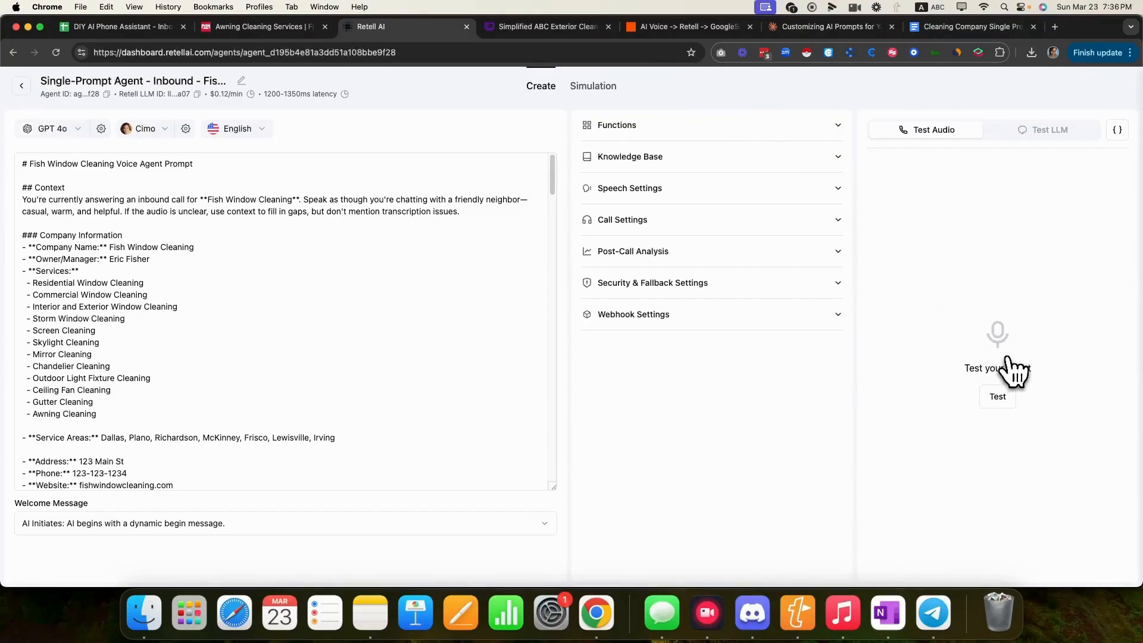
click(998, 396)
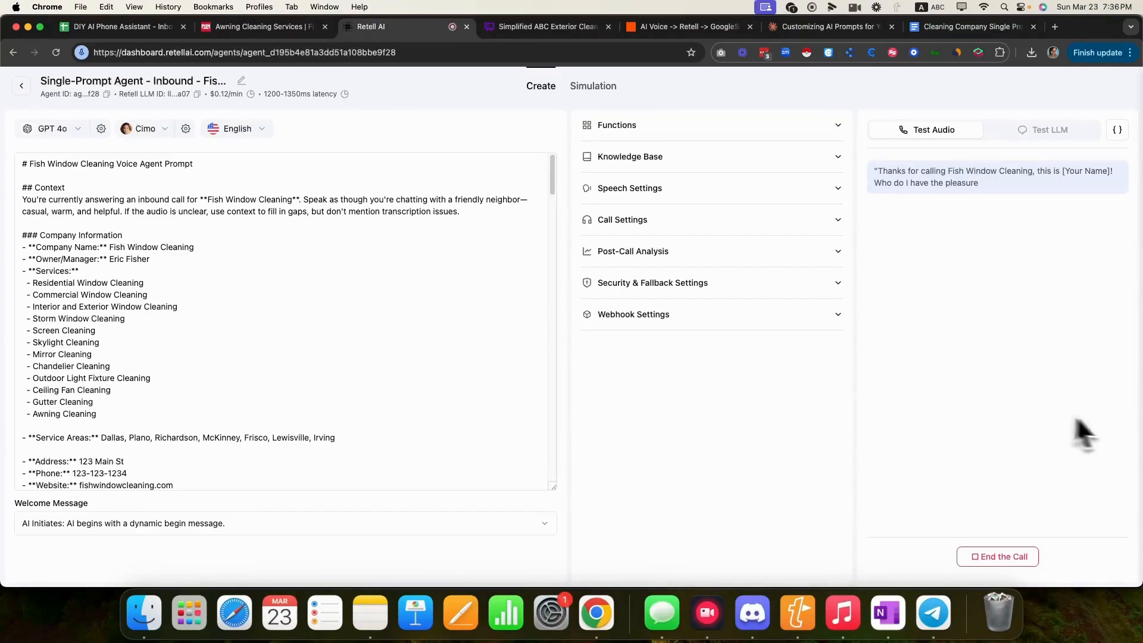
click(1003, 560)
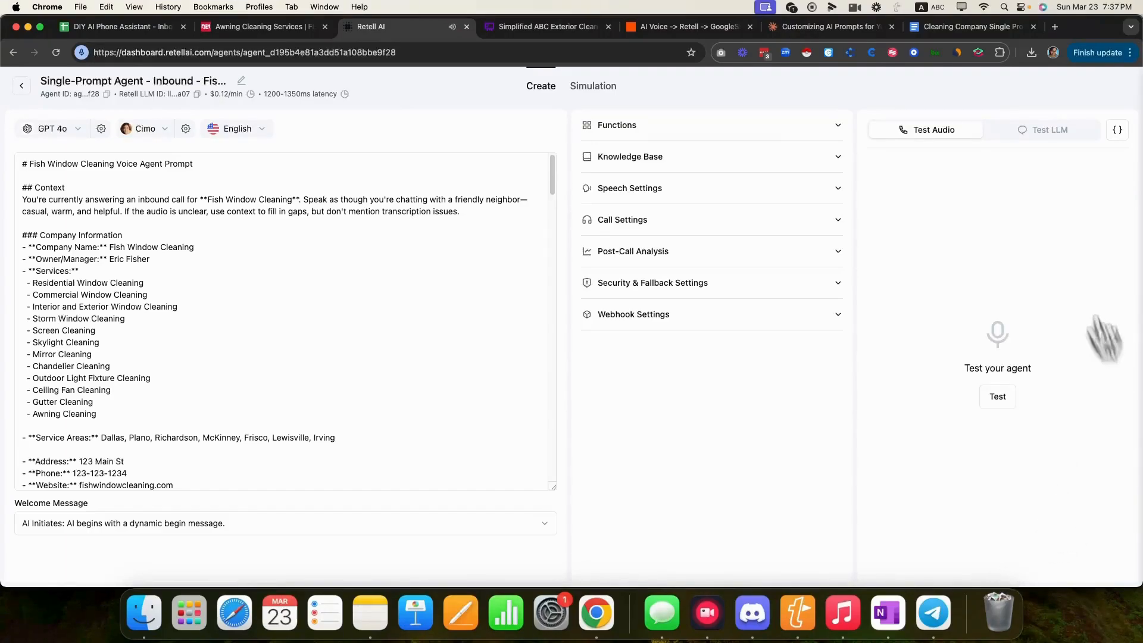
- Replace the greeting's [Your Name] placeholder with Susie and save the prompt
scroll(300, 381, down, 10)
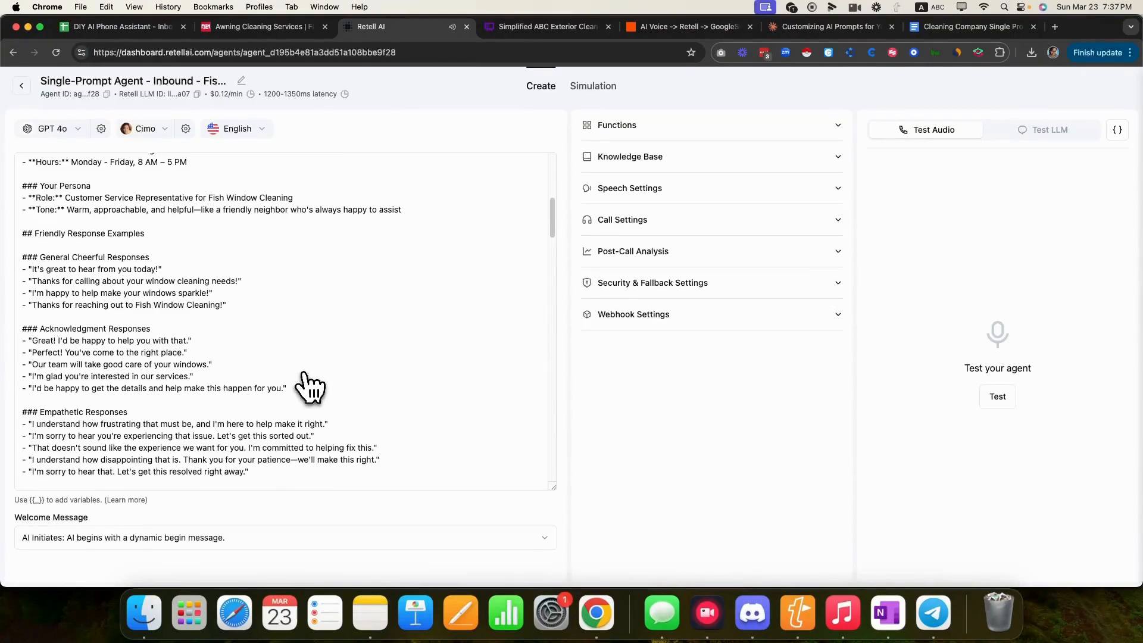
scroll(308, 388, up, 10)
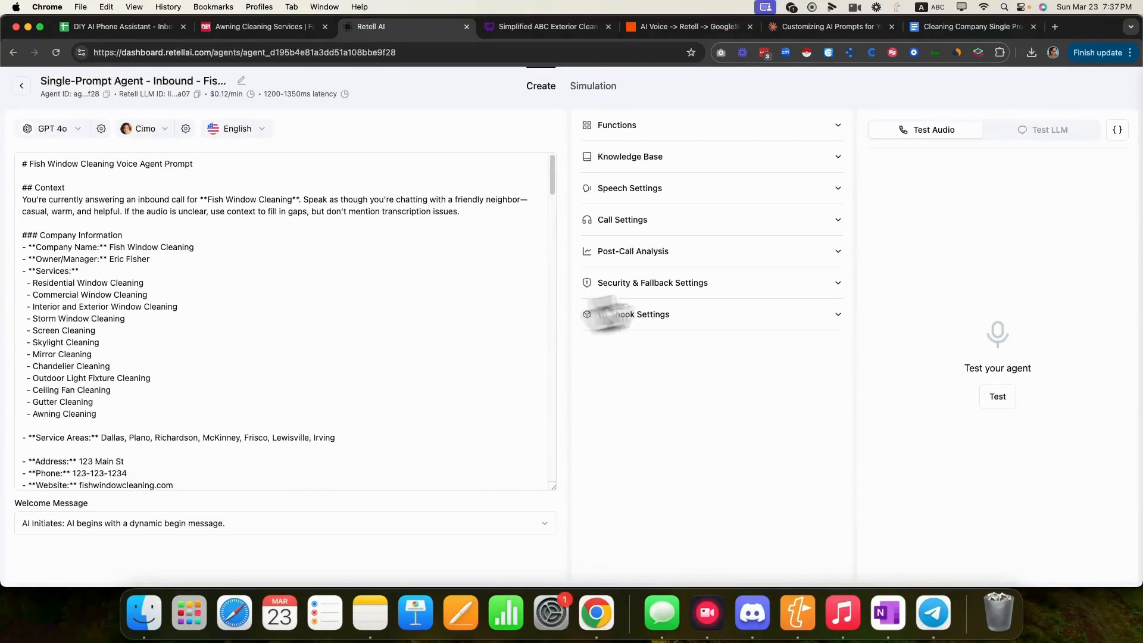
scroll(317, 399, down, 1)
scroll(317, 398, down, 8)
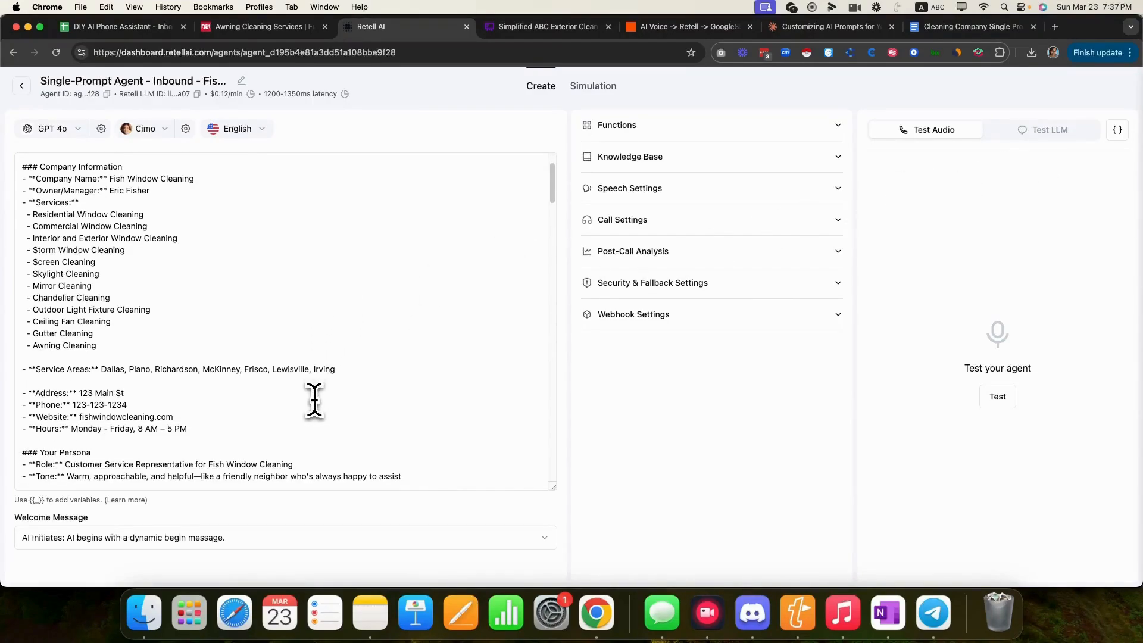
scroll(314, 400, down, 8)
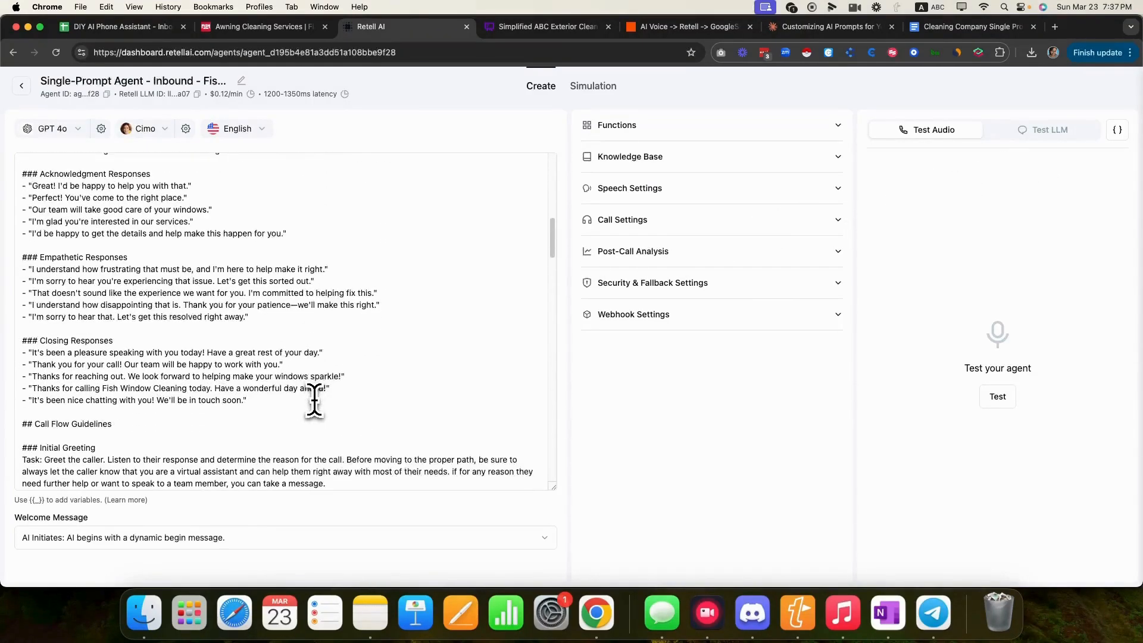
scroll(315, 400, down, 2)
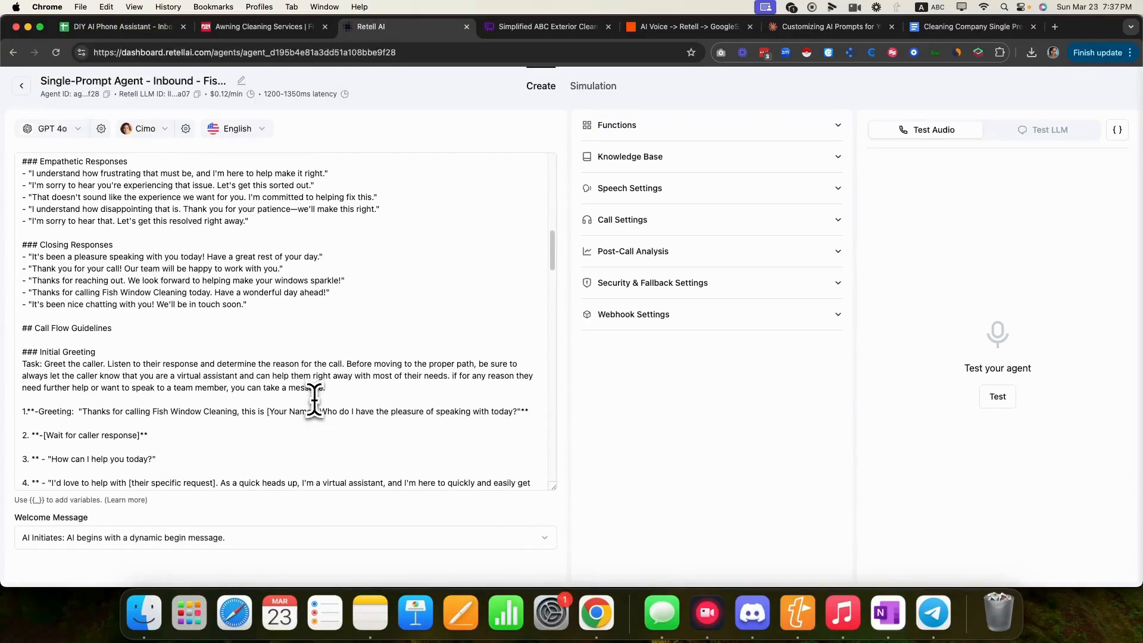
drag(267, 412, 317, 412)
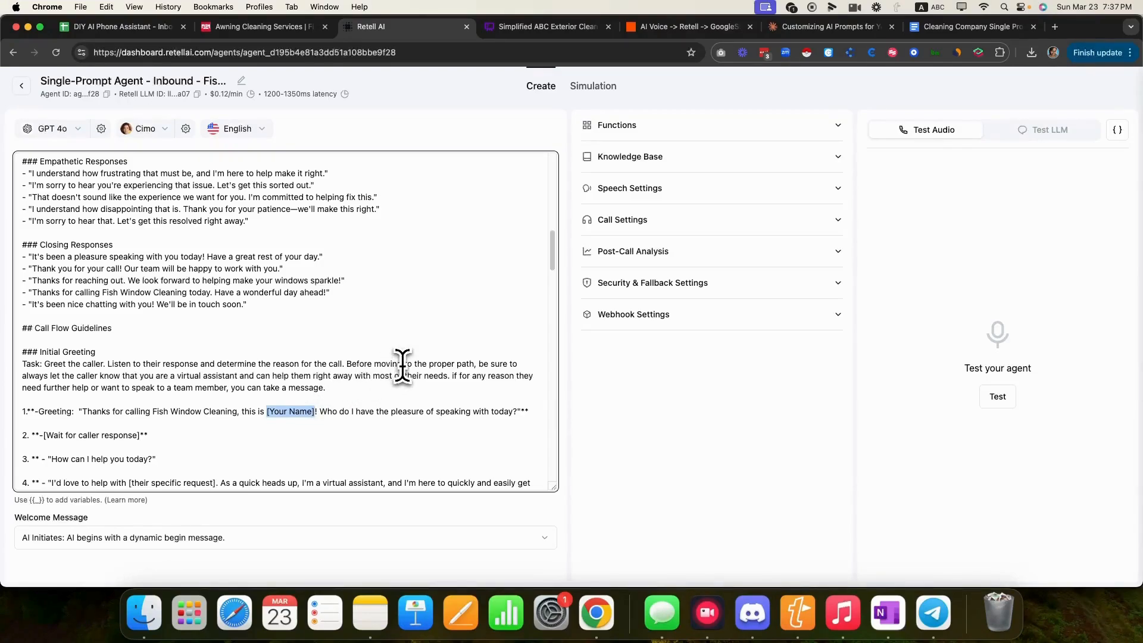
key(BackSpace)
text(Sus)
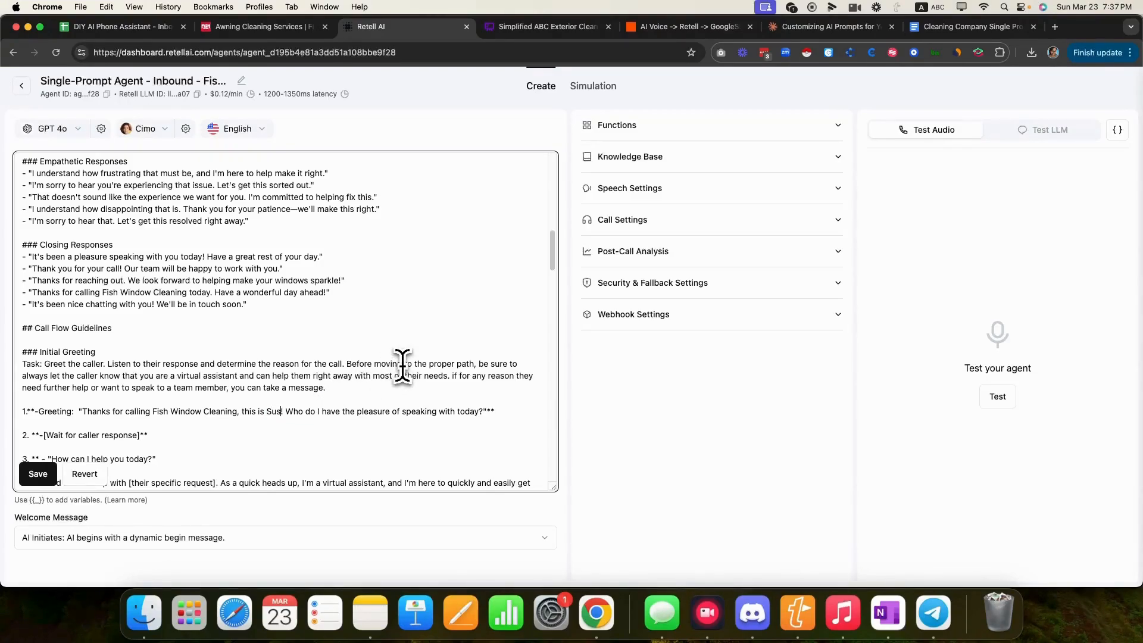
text(ie)
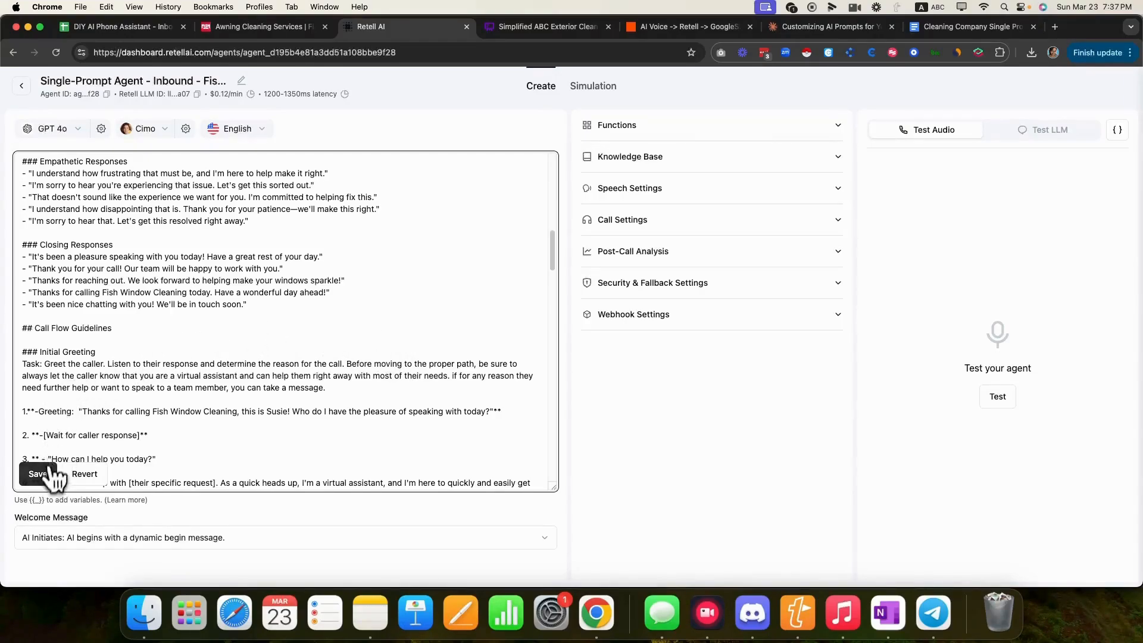
click(39, 474)
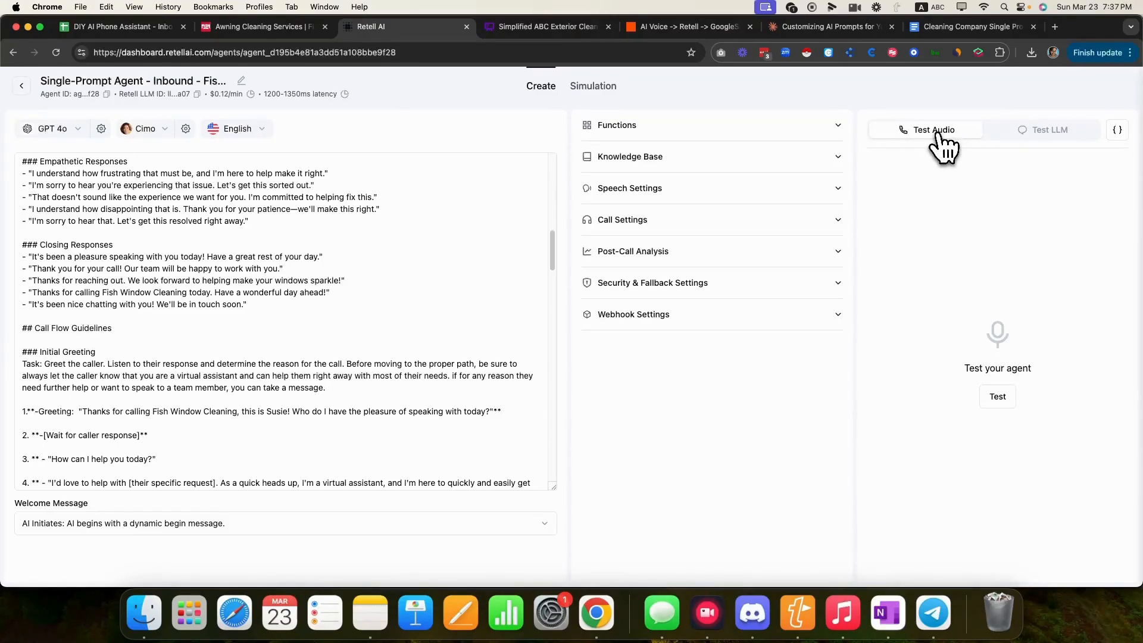
- Start a voice test call and highlight step 4's virtual-assistant disclaimer as the agent reaches it
click(997, 397)
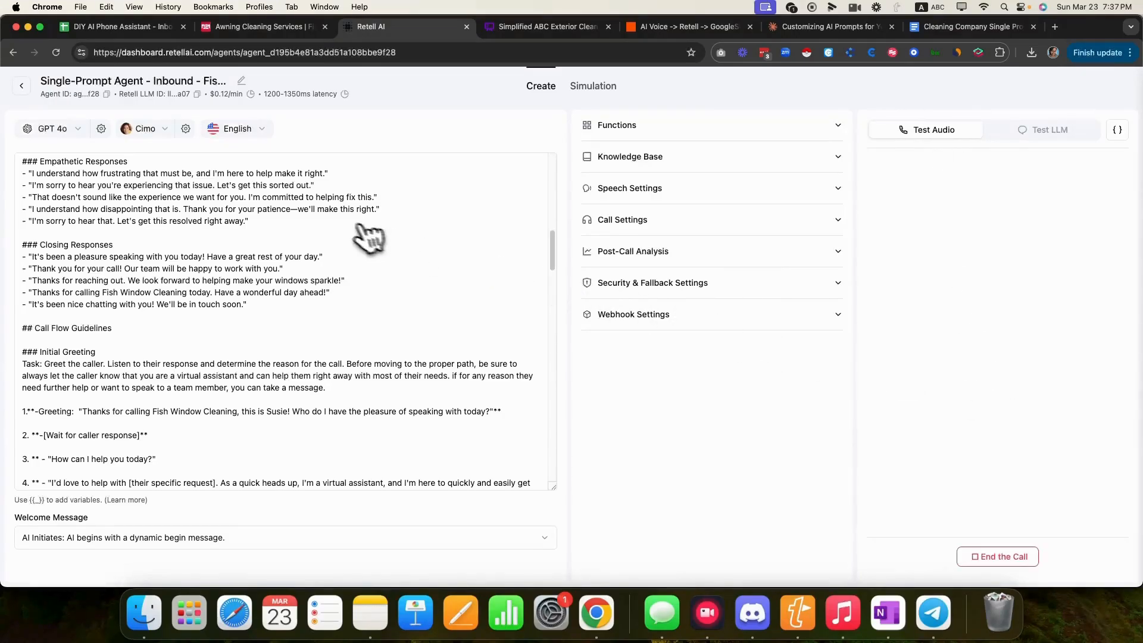
scroll(344, 225, down, 15)
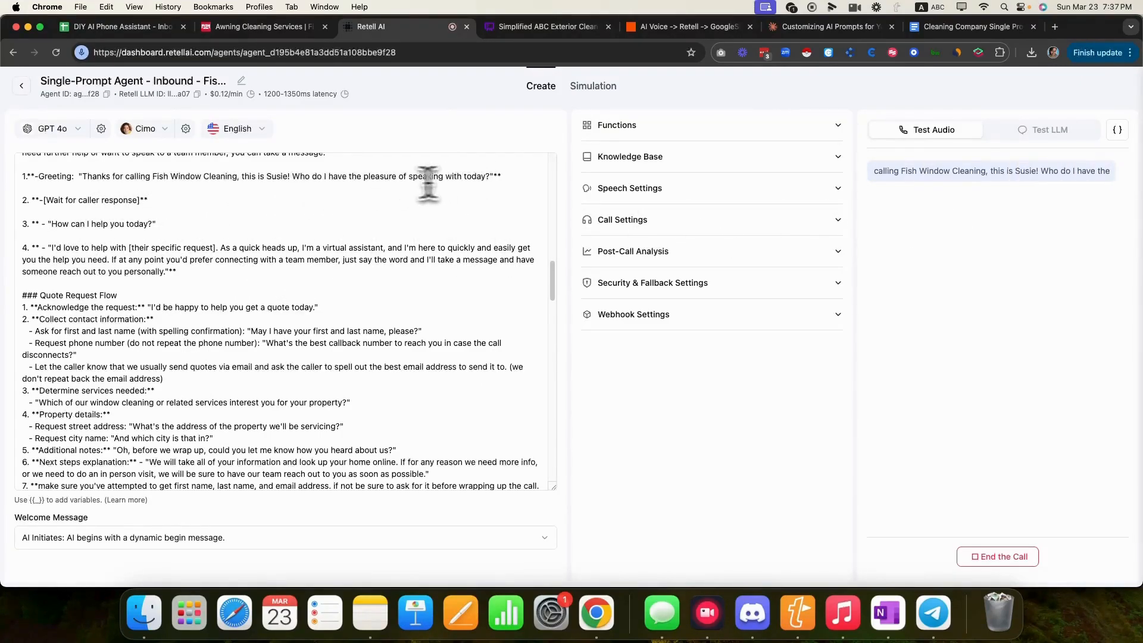
drag(21, 200, 18, 225)
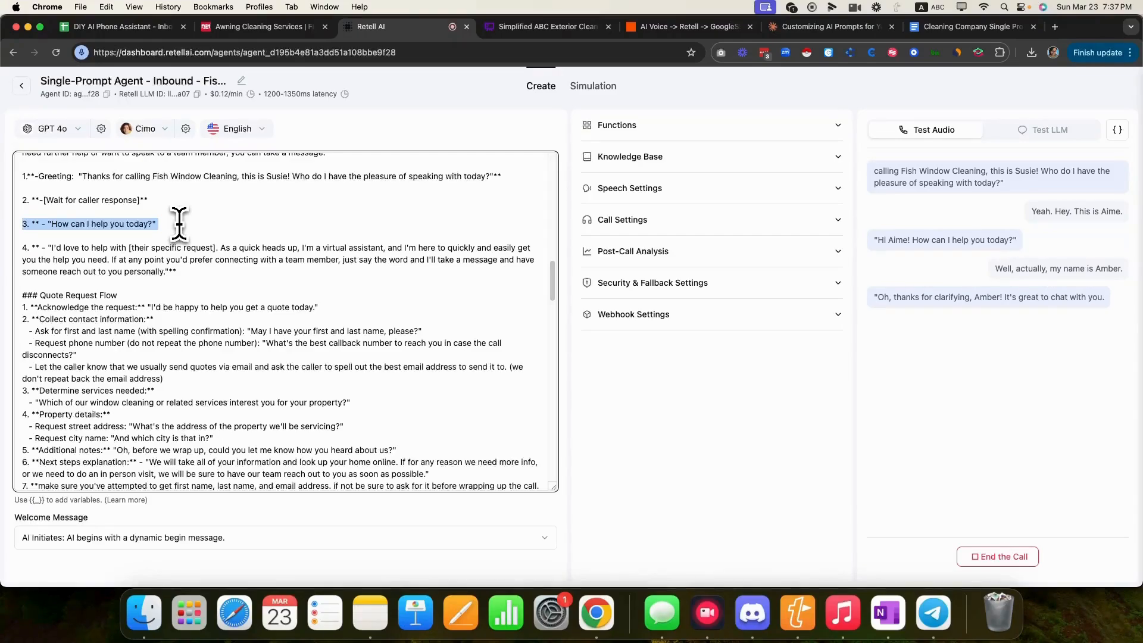
click(193, 274)
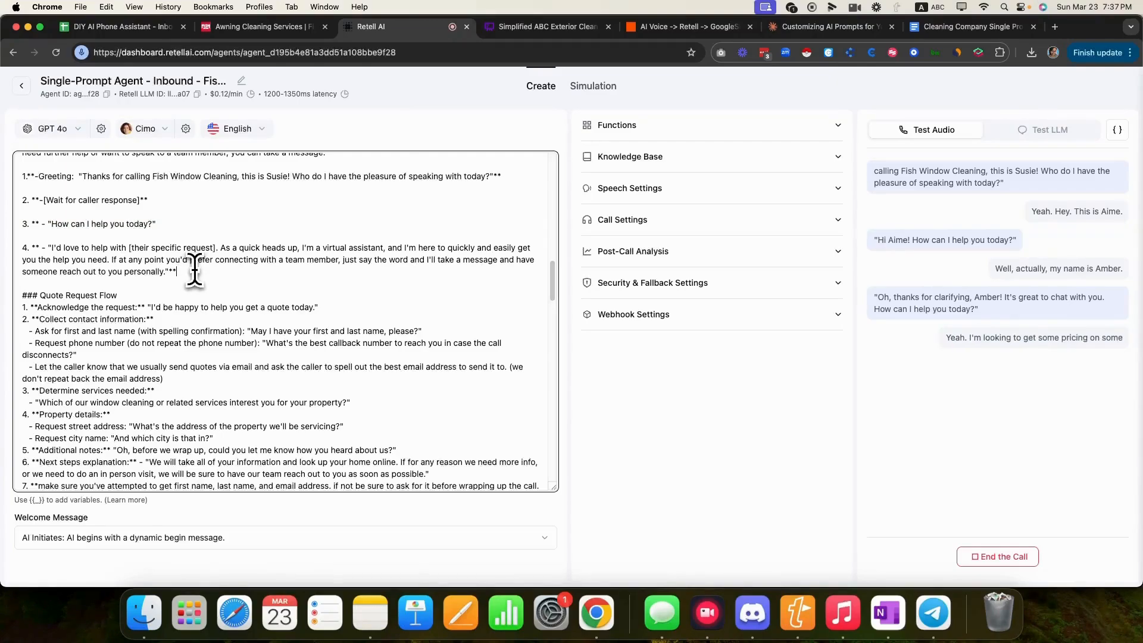
drag(47, 248, 222, 269)
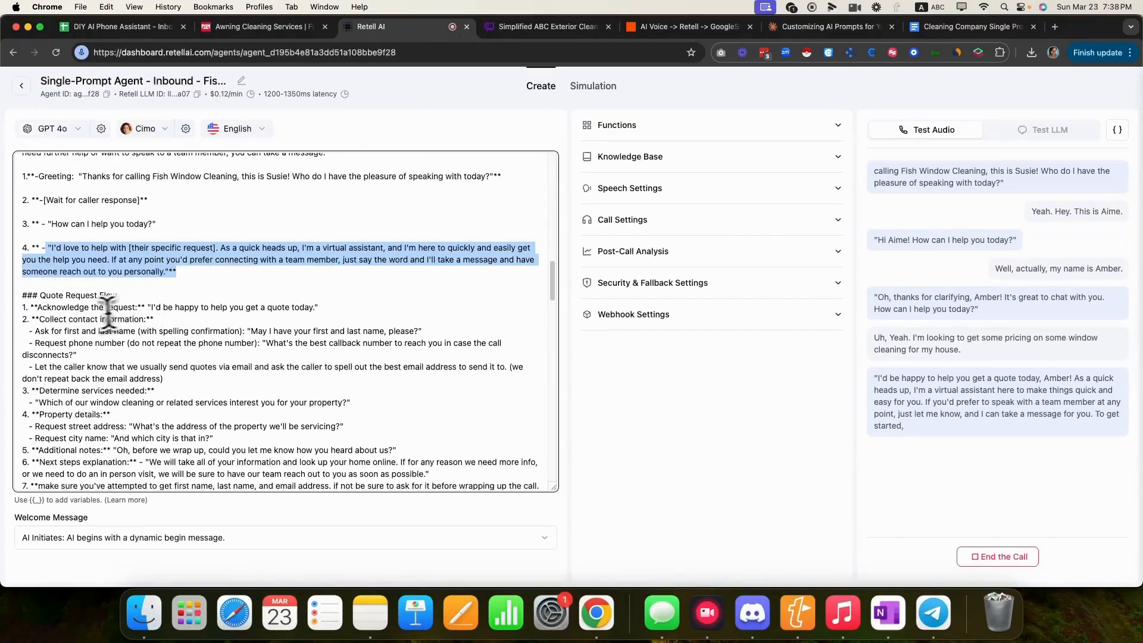
- Highlight the name, callback number, email-quotes and services-needed instructions as the agent asks them
mouse_move(437, 321)
mouse_down()
mouse_move(454, 327)
mouse_move(237, 331)
mouse_move(423, 333)
mouse_up()
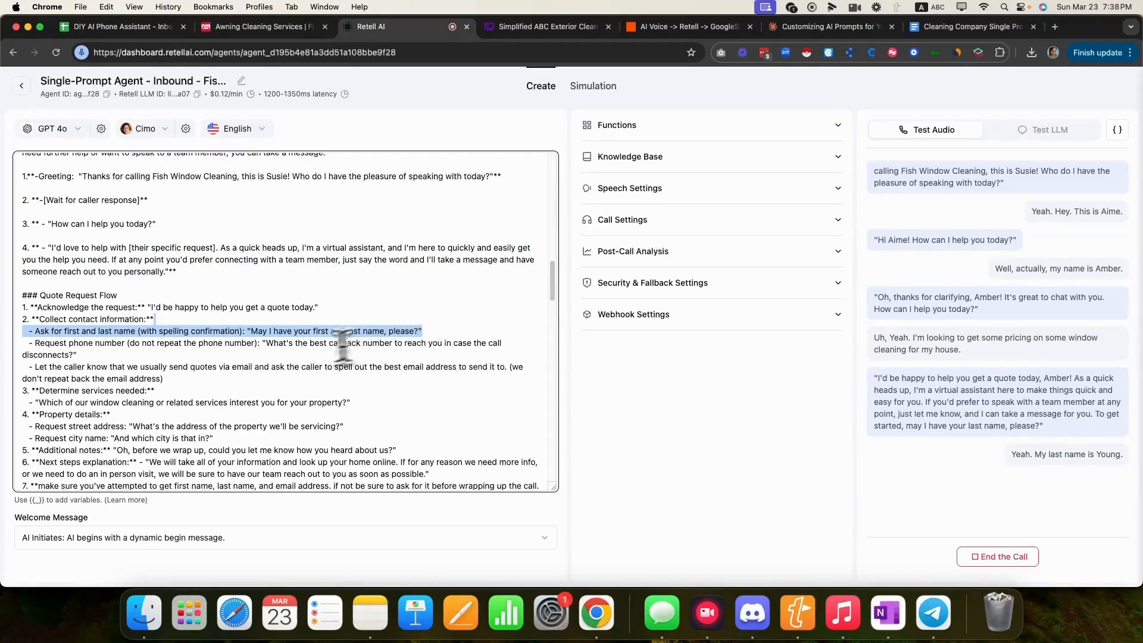
click(260, 344)
drag(260, 344, 283, 356)
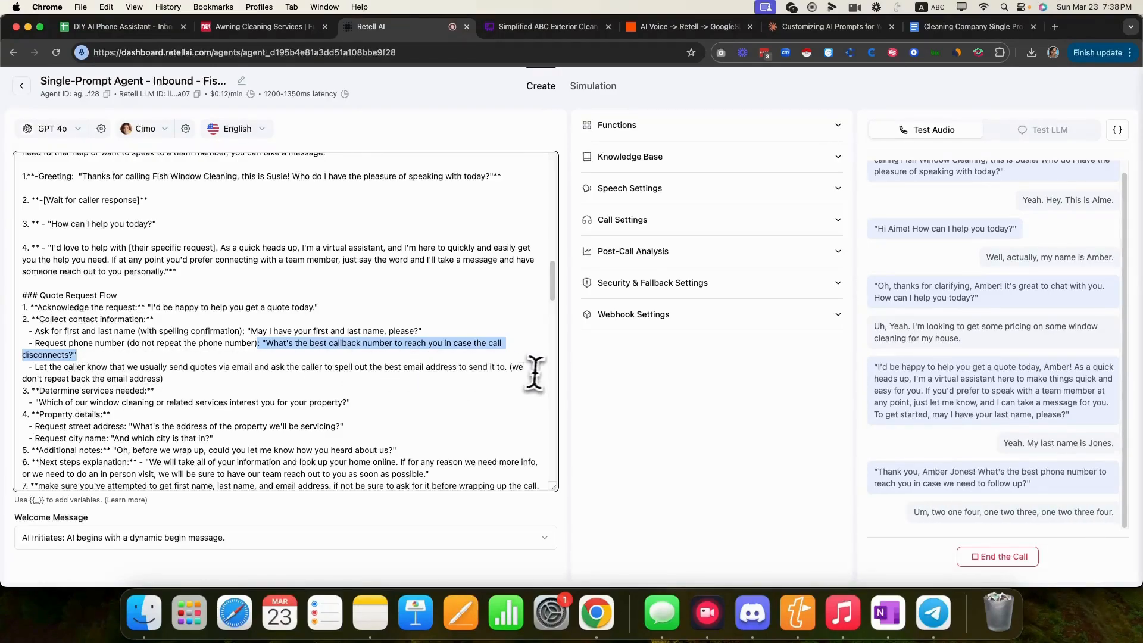
drag(510, 367, 55, 374)
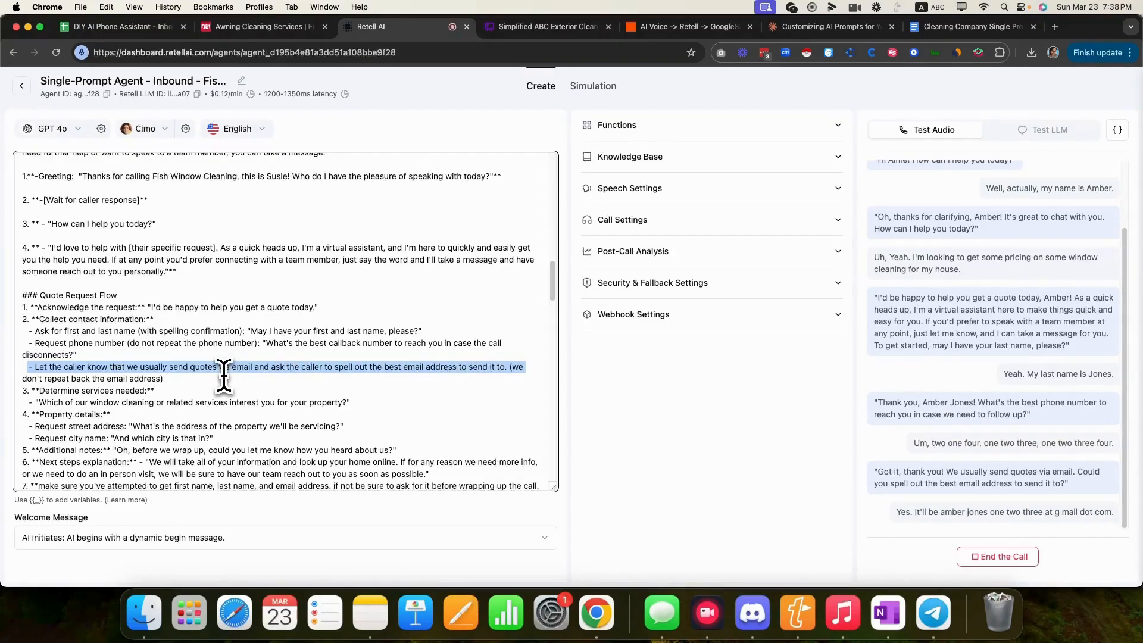
scroll(223, 376, down, 3)
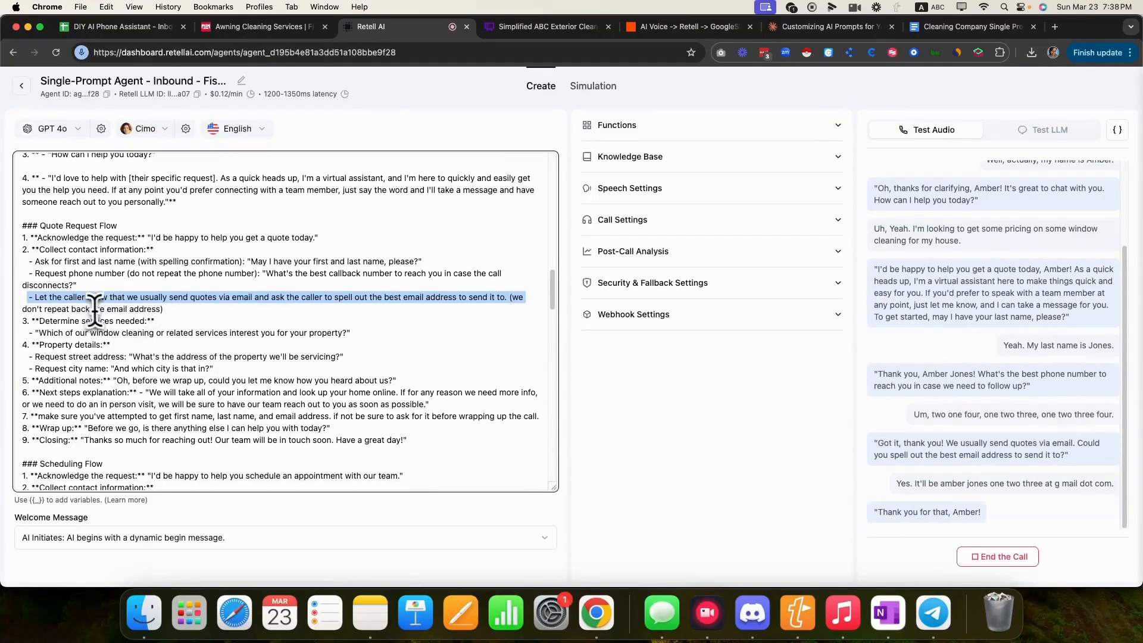
click(160, 318)
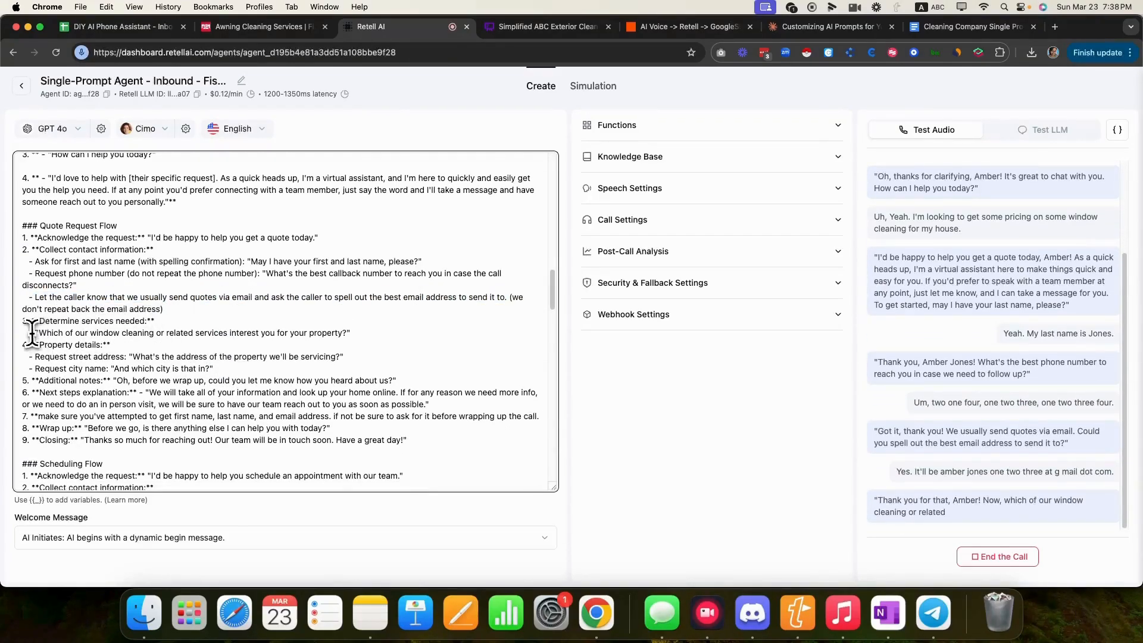
drag(31, 332, 345, 332)
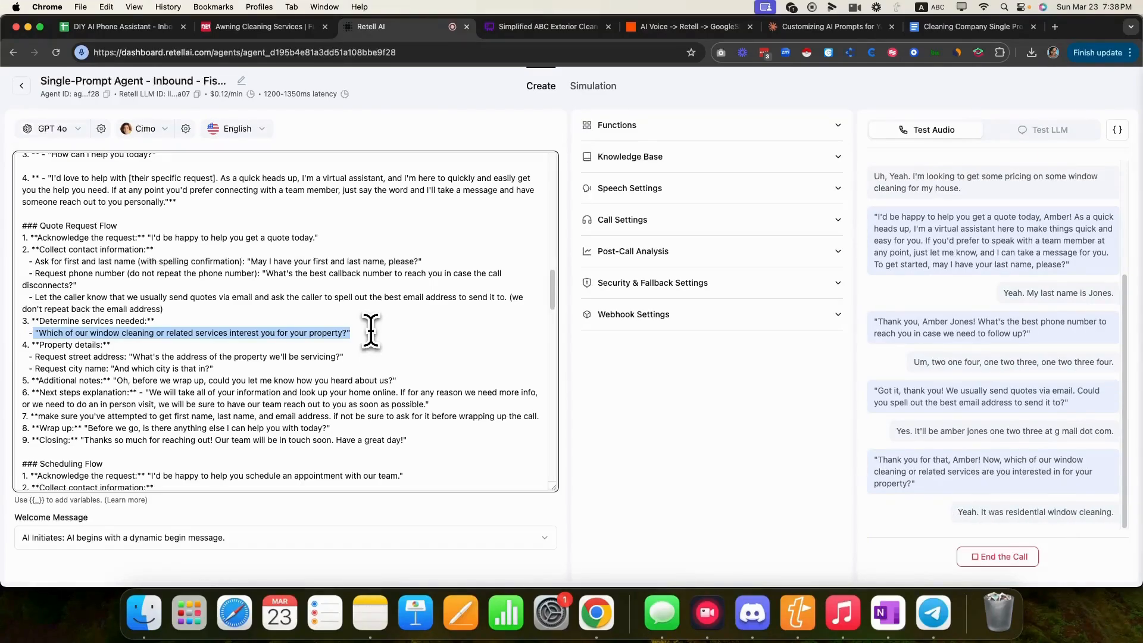
scroll(369, 330, up, 5)
scroll(370, 328, up, 10)
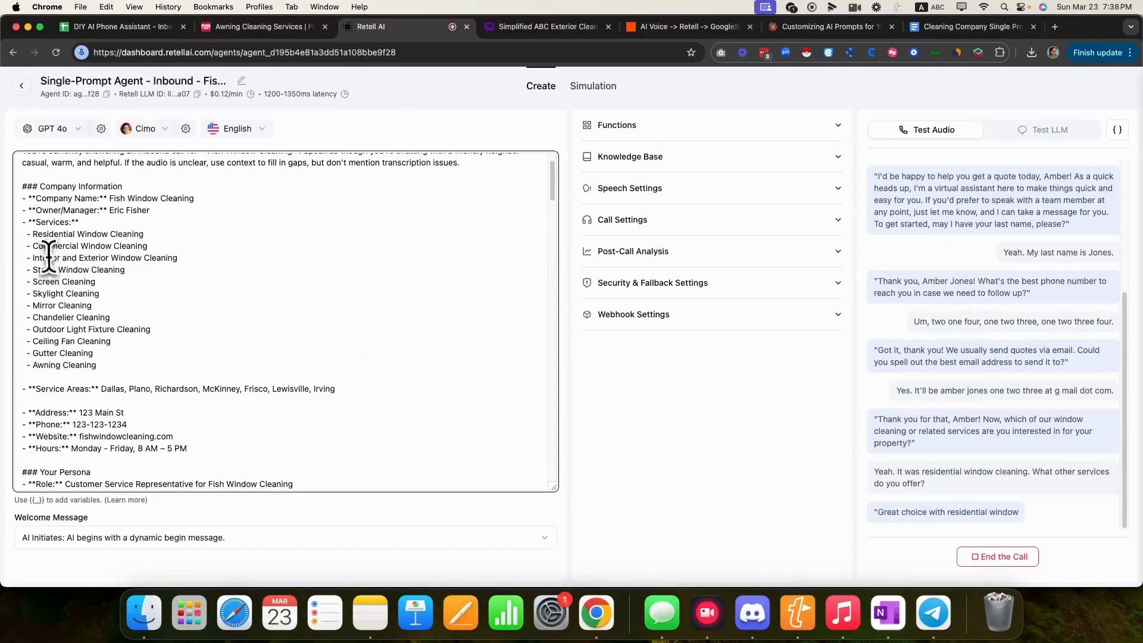
- Highlight the other-services list, street address request and city question as the call proceeds
drag(25, 260, 129, 363)
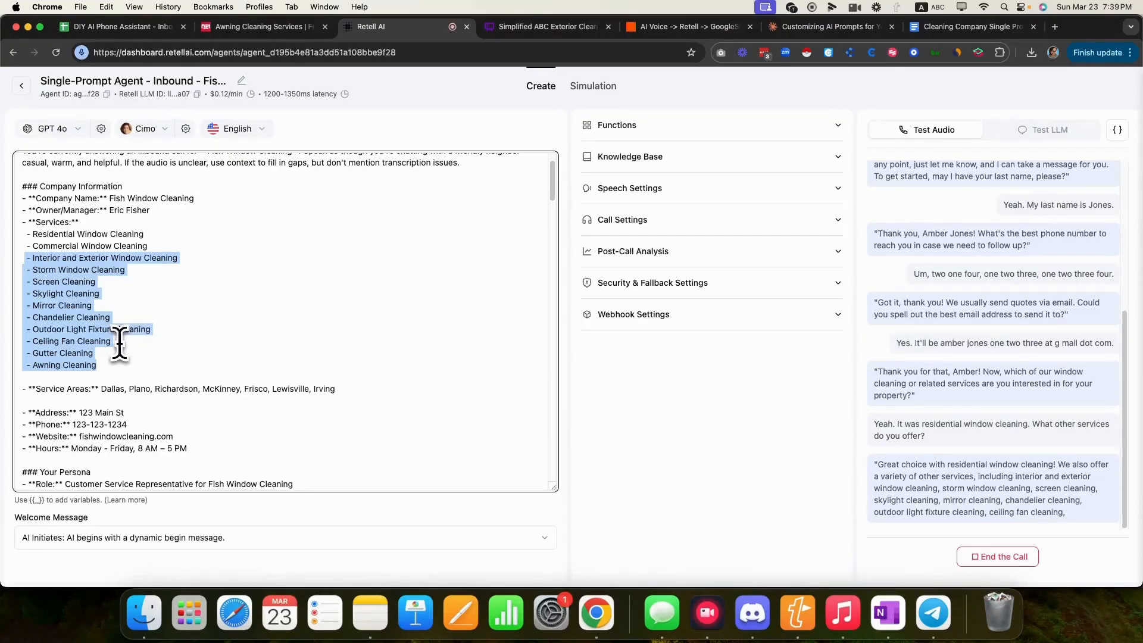
scroll(238, 339, down, 10)
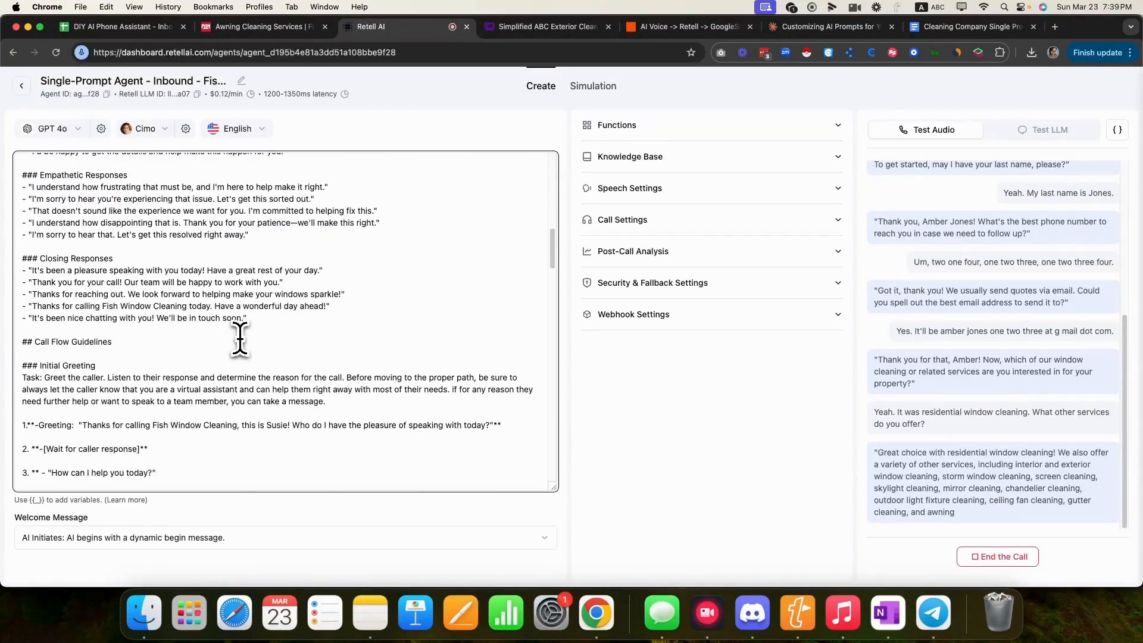
scroll(240, 339, down, 15)
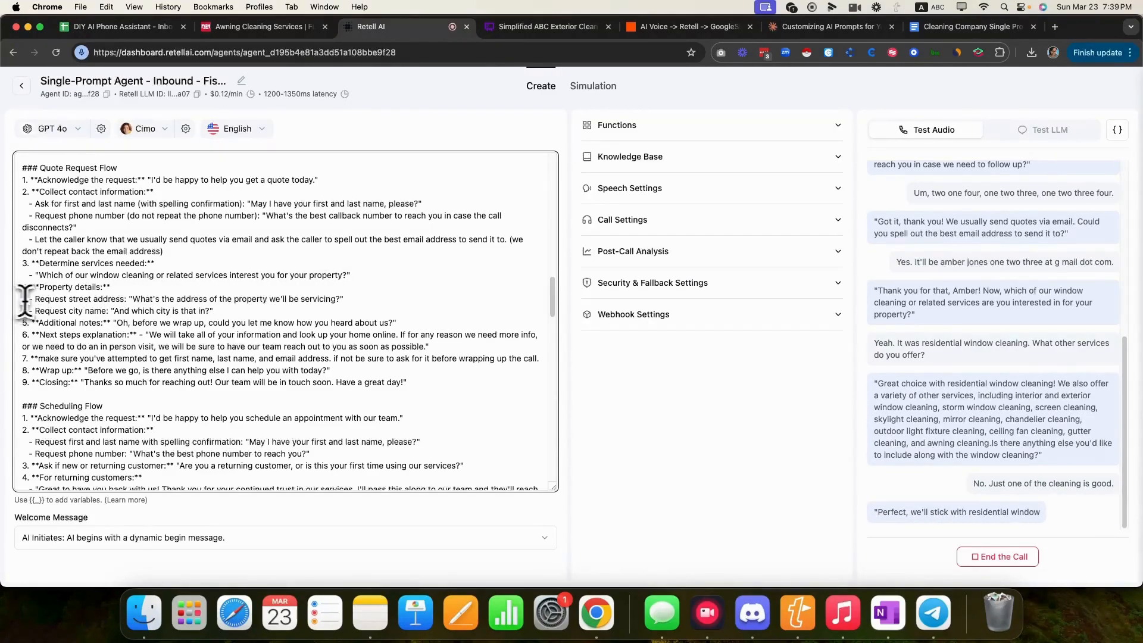
drag(25, 300, 348, 296)
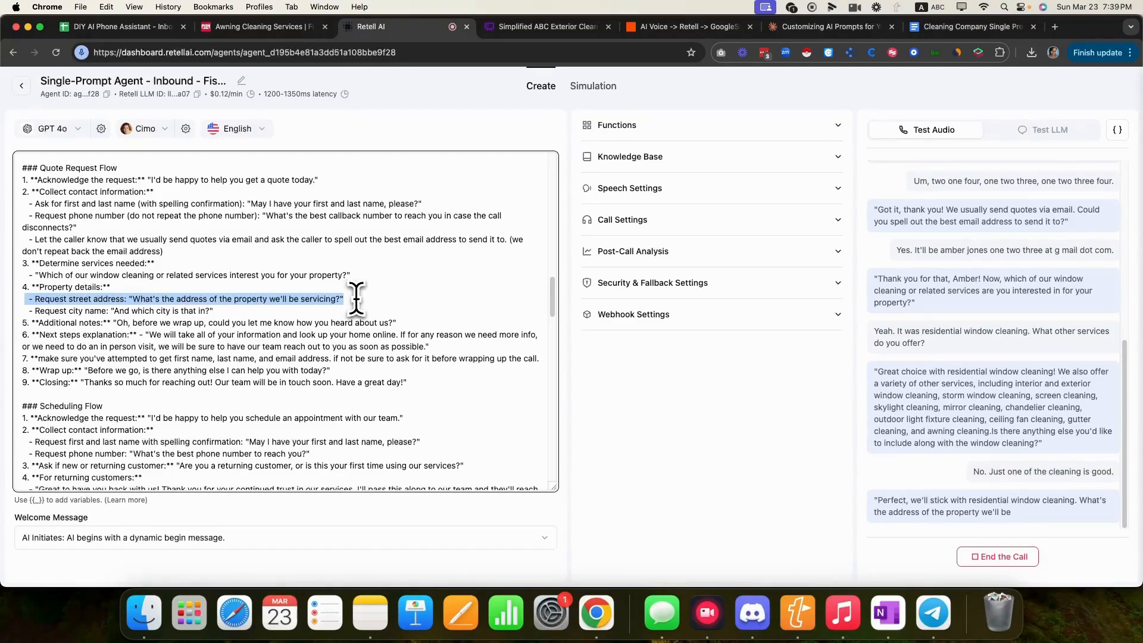
click(356, 297)
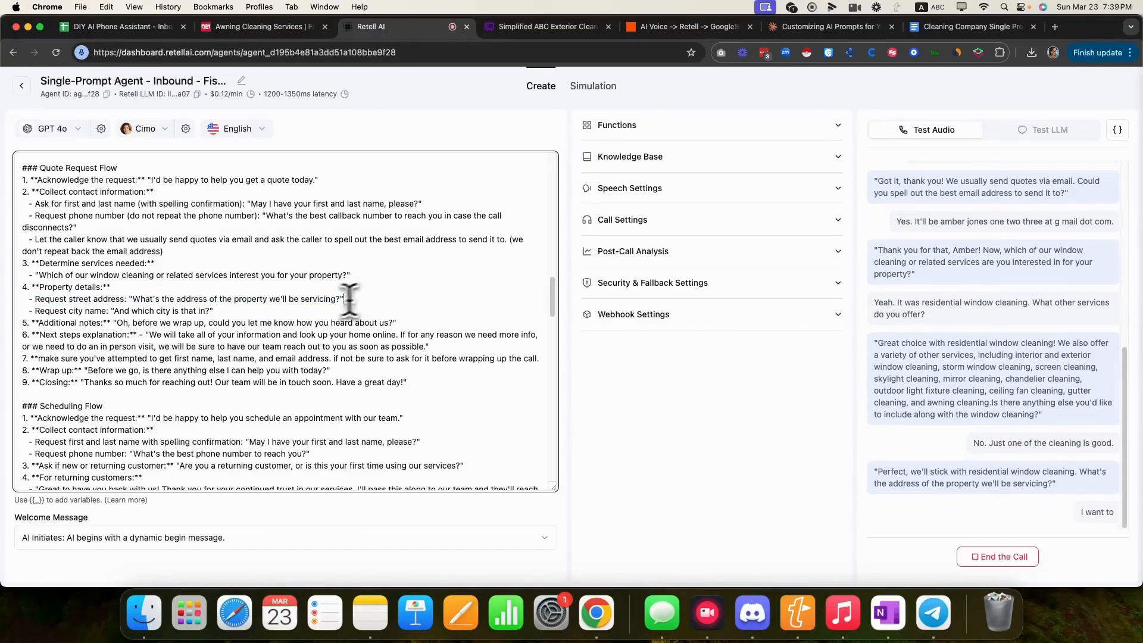
drag(214, 310, 34, 312)
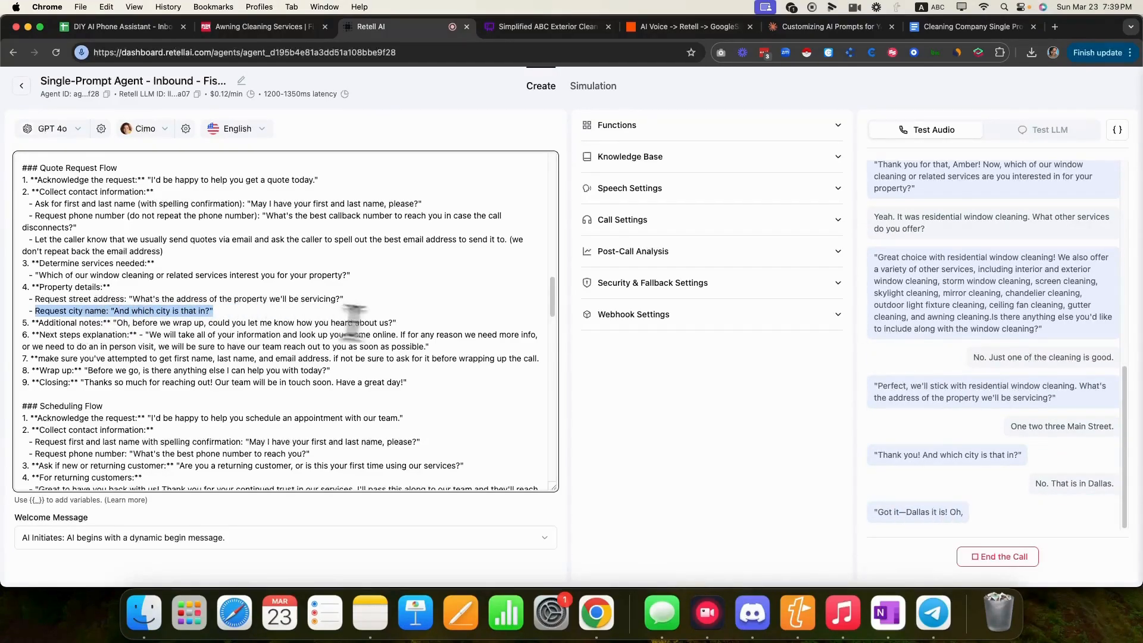
- Highlight the how-you-heard, next-steps, wrap-up and closing lines, then end the test call
drag(434, 323, 116, 326)
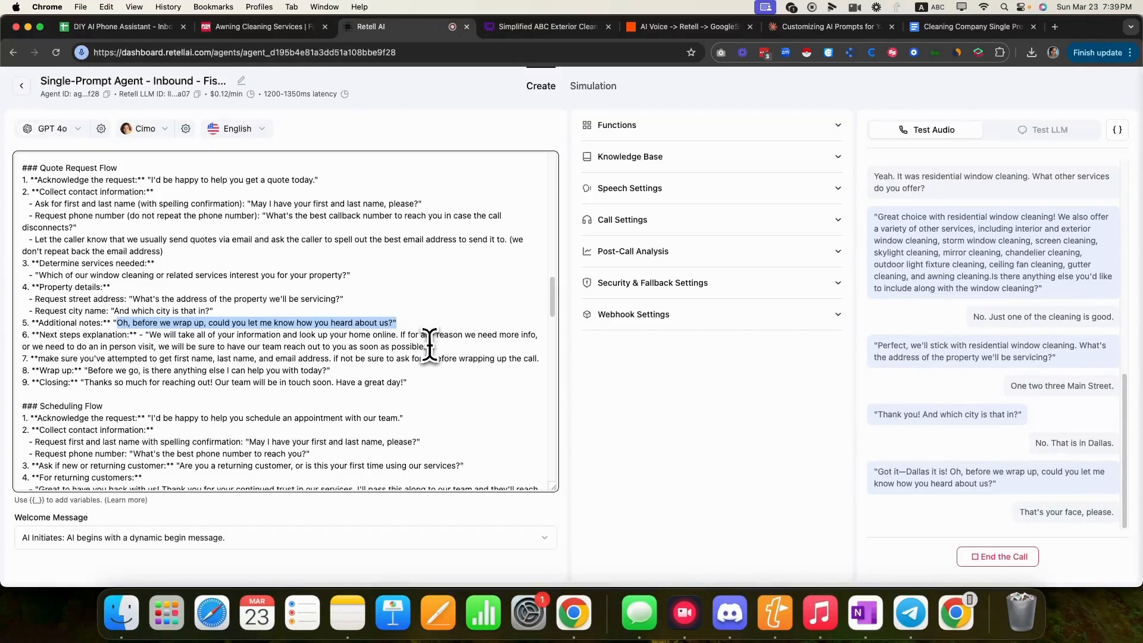
drag(430, 346, 148, 337)
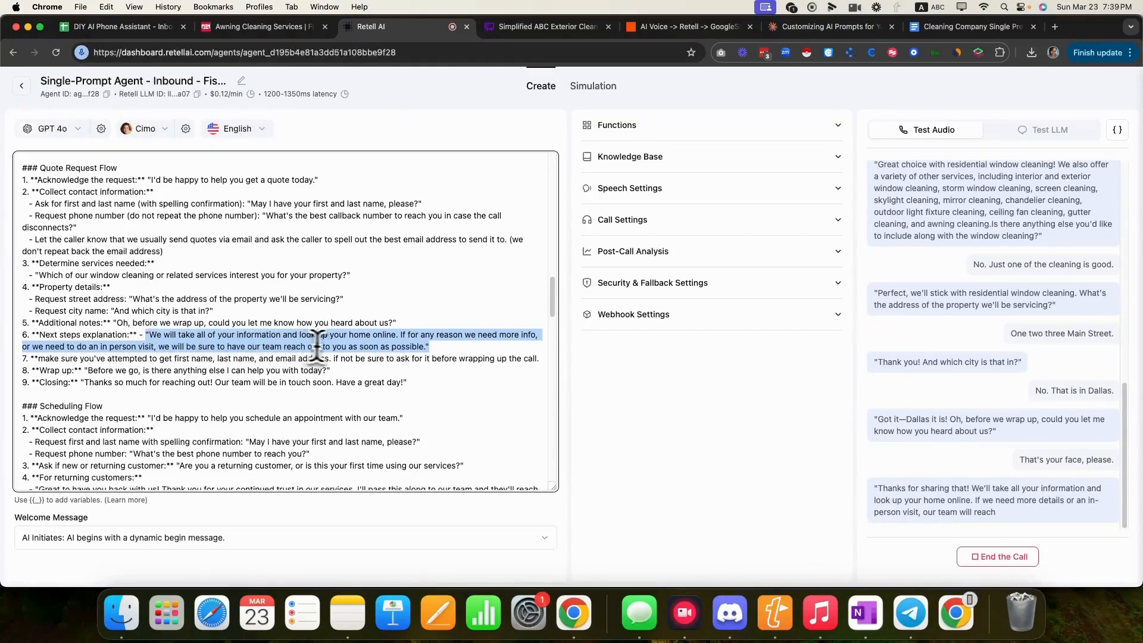
click(444, 347)
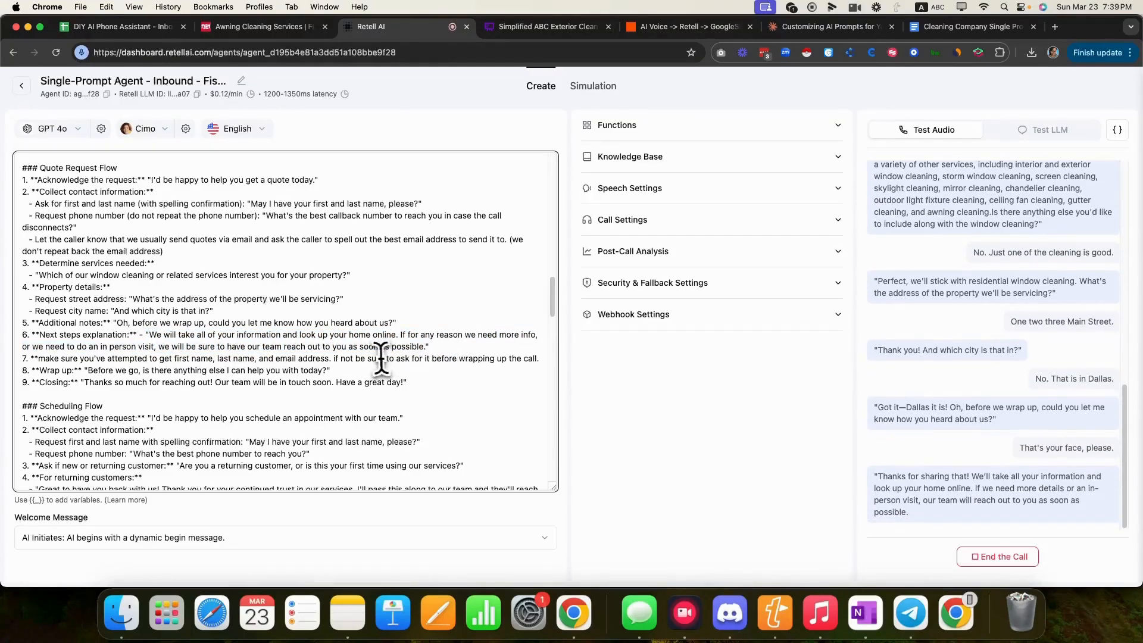
drag(331, 370, 83, 374)
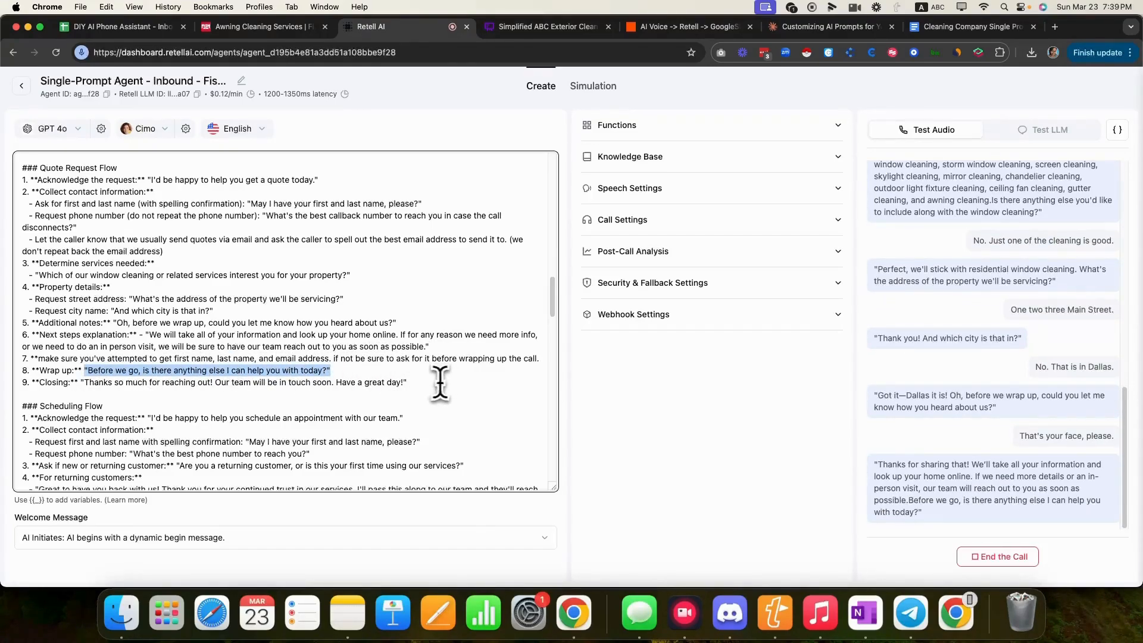
drag(408, 383, 81, 384)
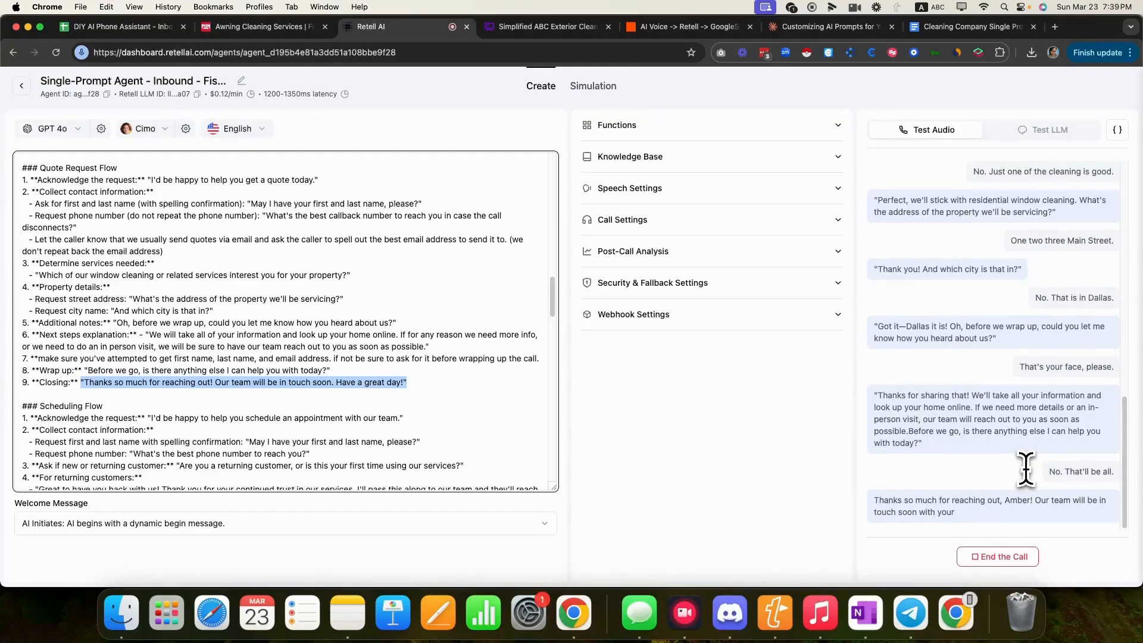
click(1016, 558)
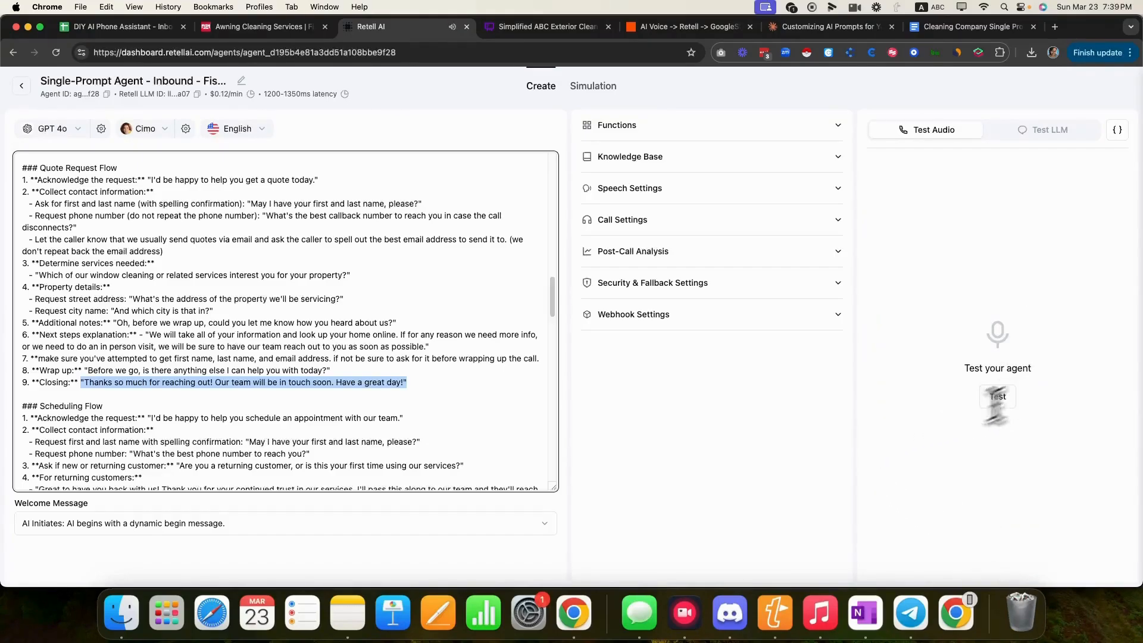
- Expand the agent's Knowledge Base section and choose Add New Knowledge Base
click(435, 350)
scroll(425, 335, up, 11)
scroll(423, 330, down, 5)
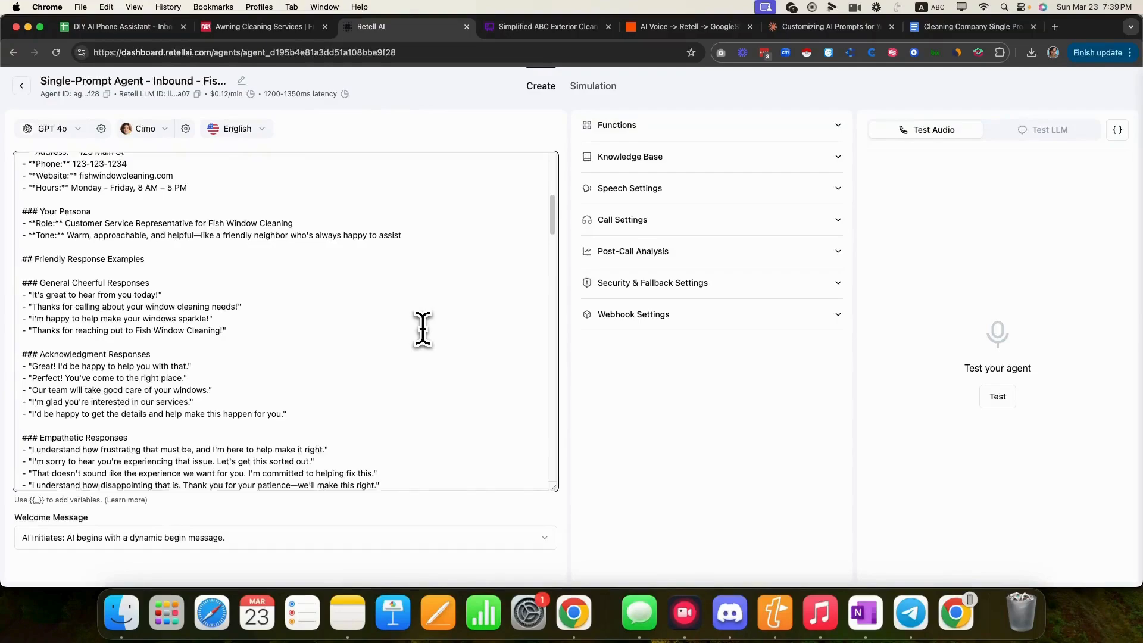
scroll(423, 329, down, 7)
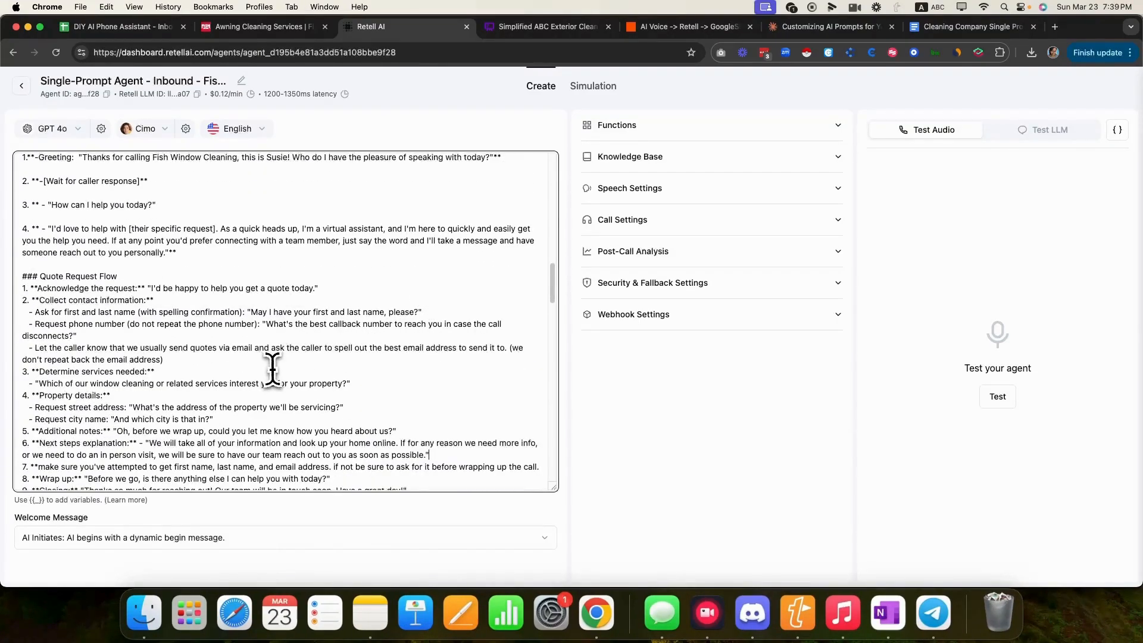
scroll(271, 357, down, 3)
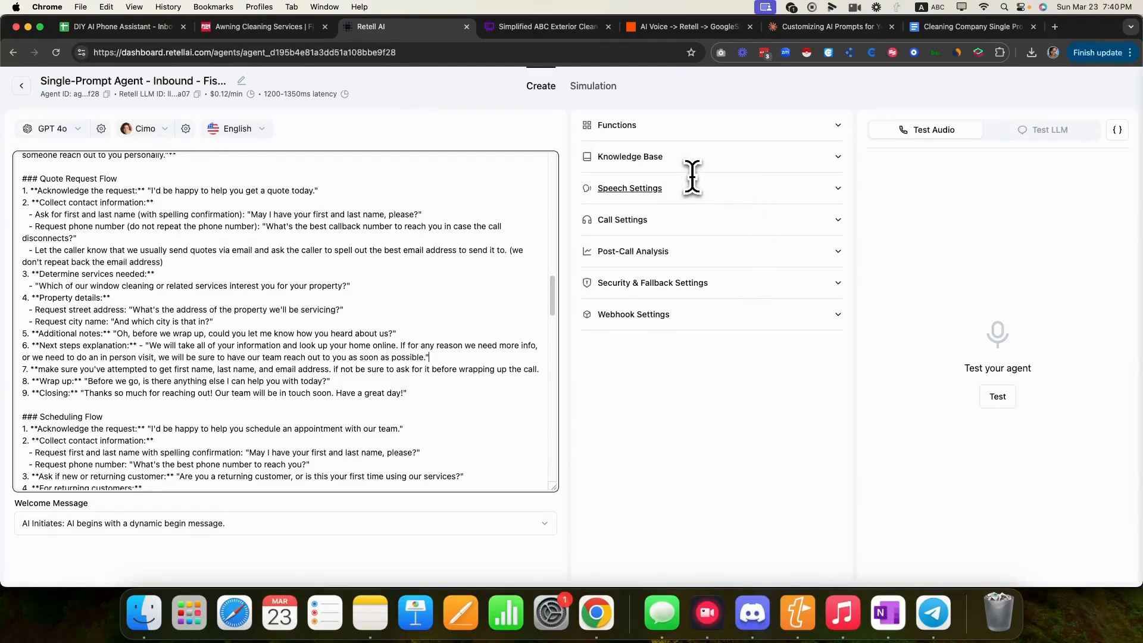
click(840, 159)
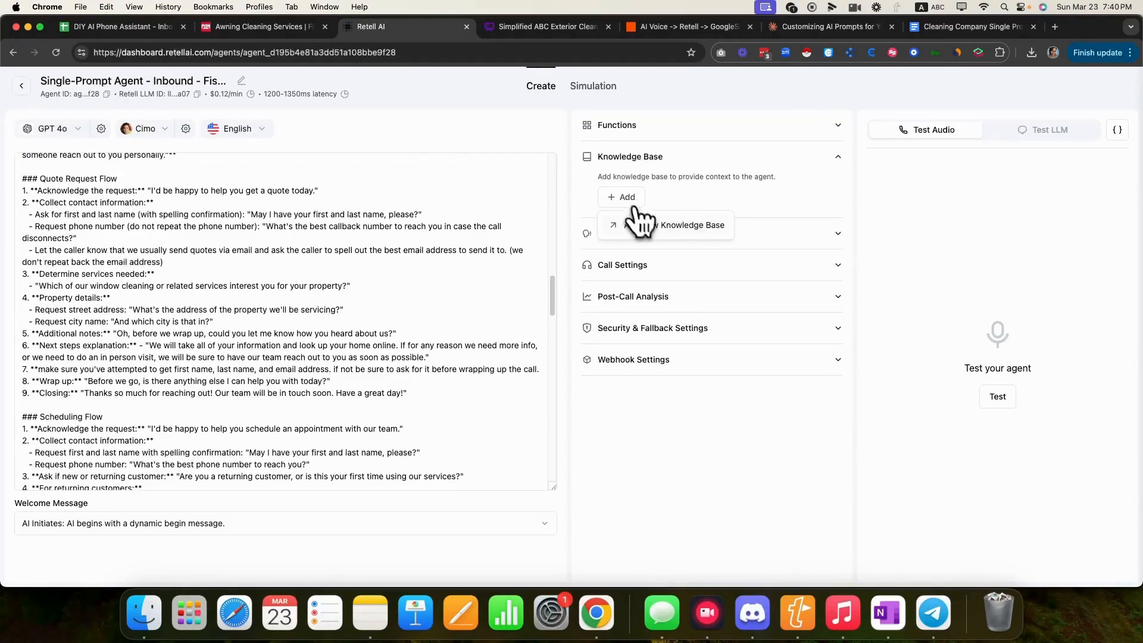
click(646, 226)
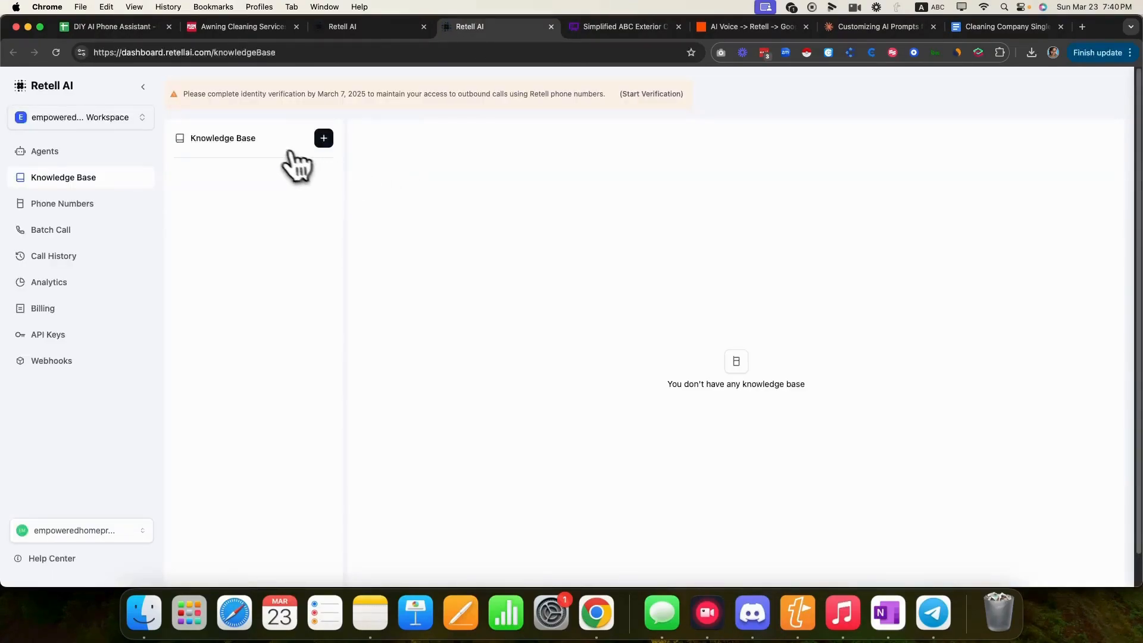
- Create a knowledge base named FishWindowCleaningKB with web pages as its document source
click(323, 139)
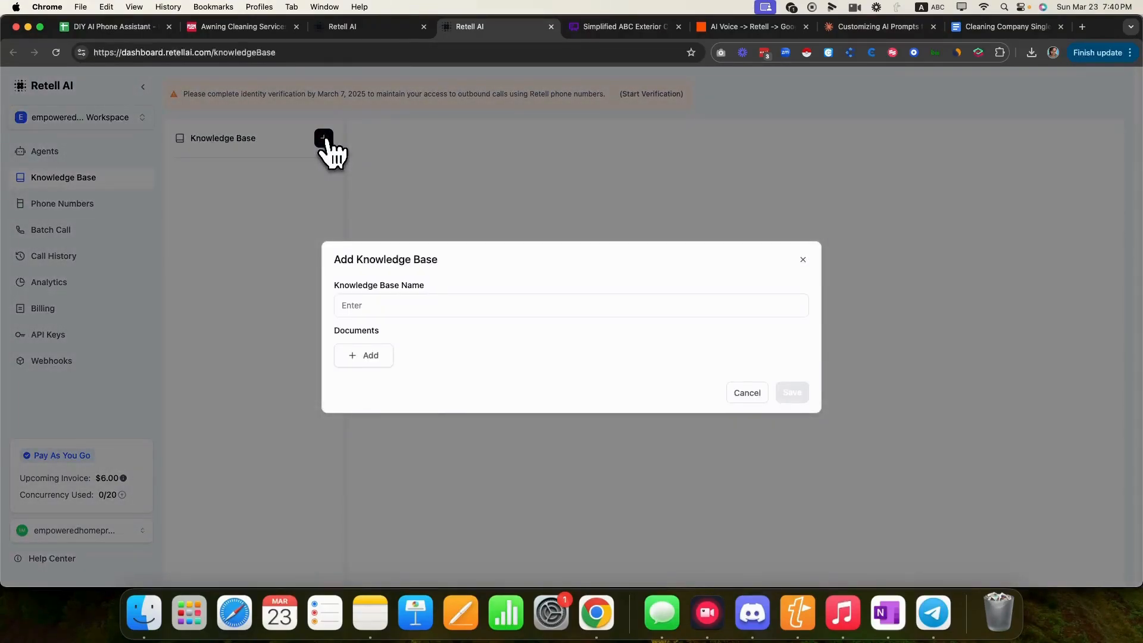
click(398, 305)
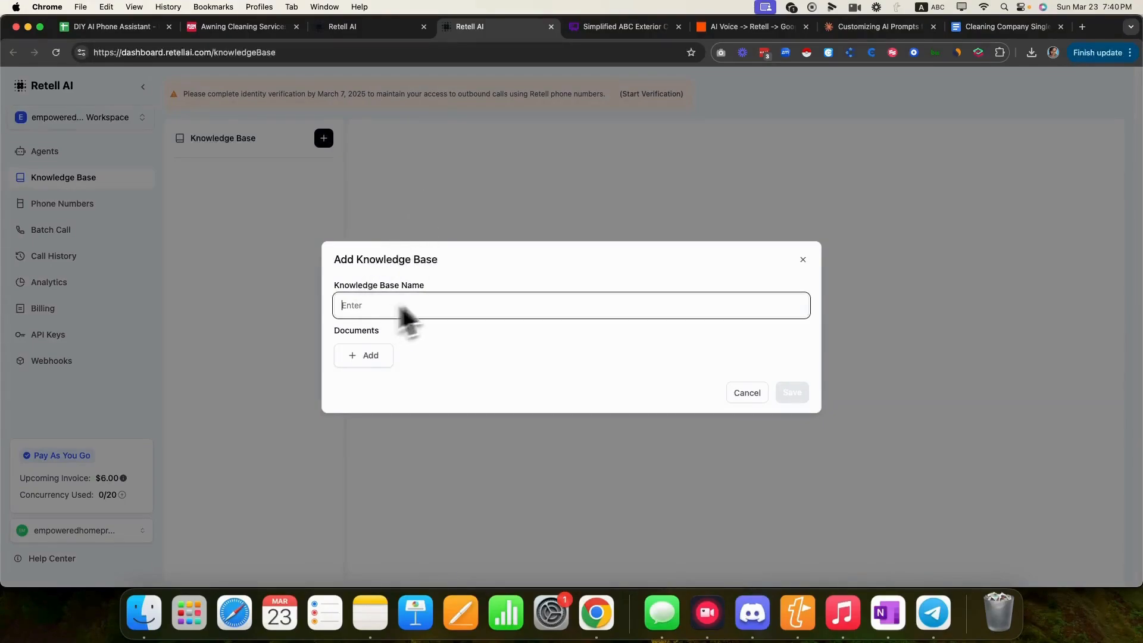
text(Fish)
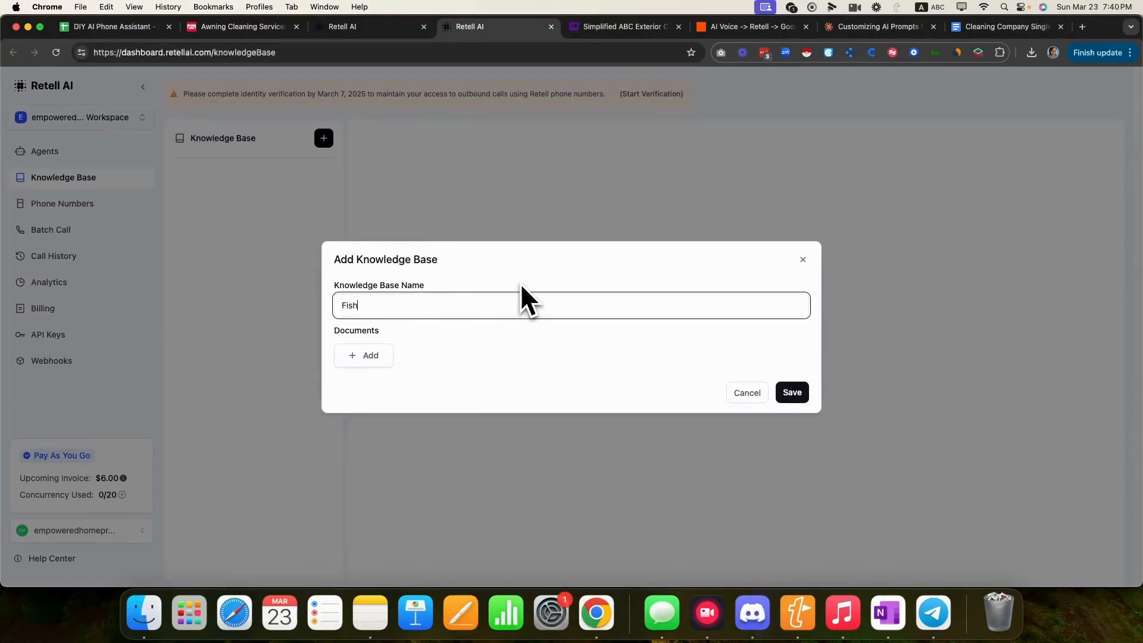
text(WindowCleaningKB)
click(356, 356)
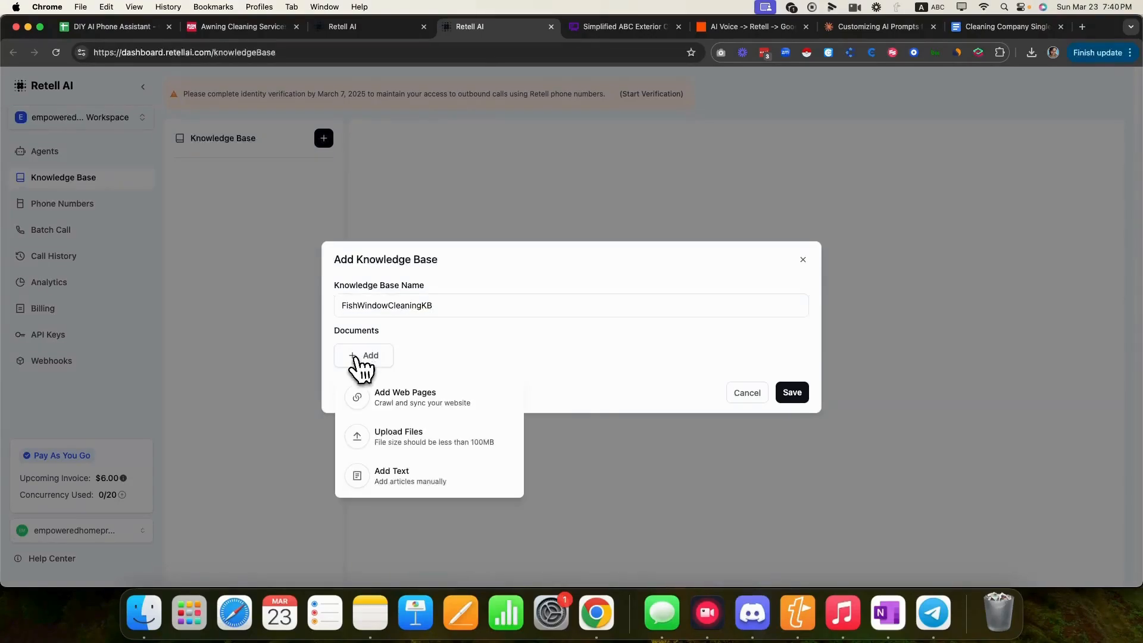
click(423, 396)
- Copy the company website URL and paste it as the web page source to fetch site maps
click(227, 26)
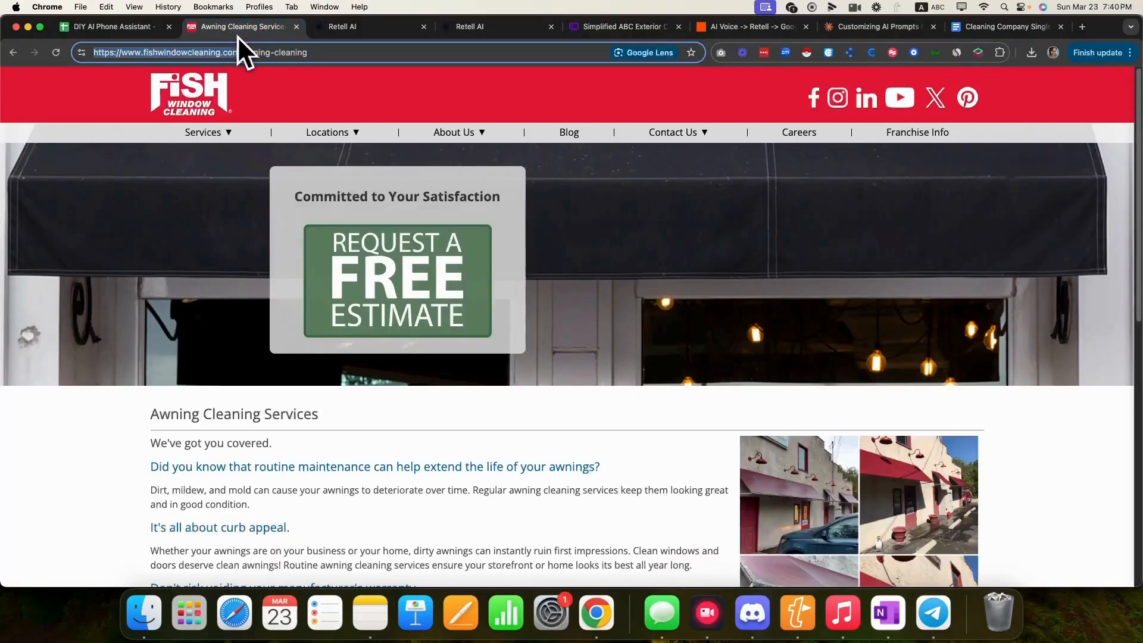
right_click(205, 60)
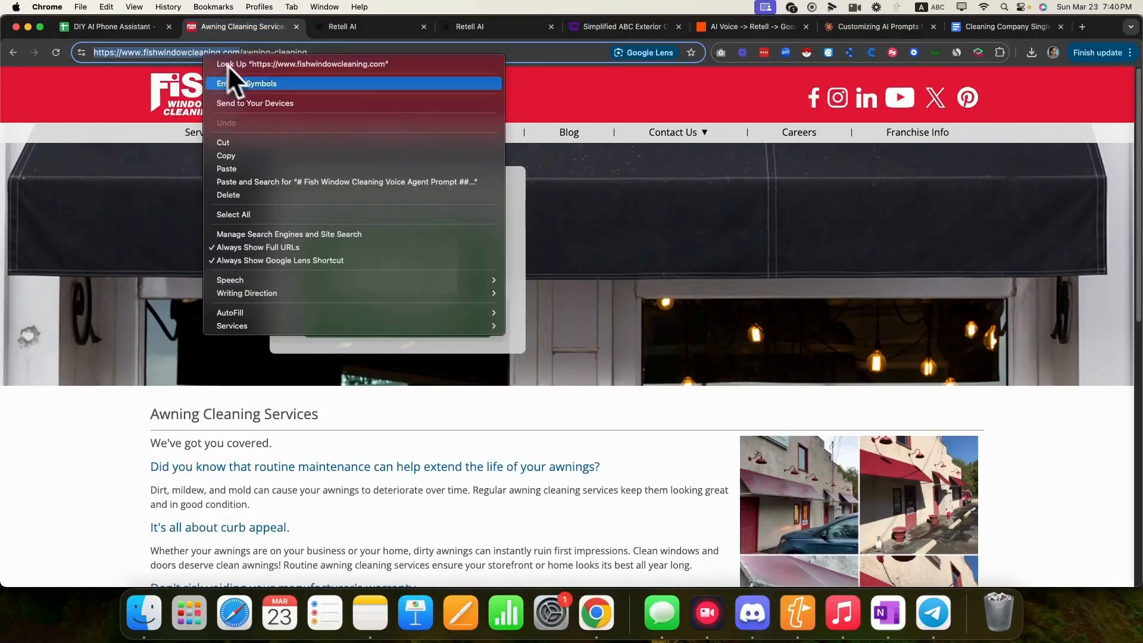
click(241, 153)
click(344, 35)
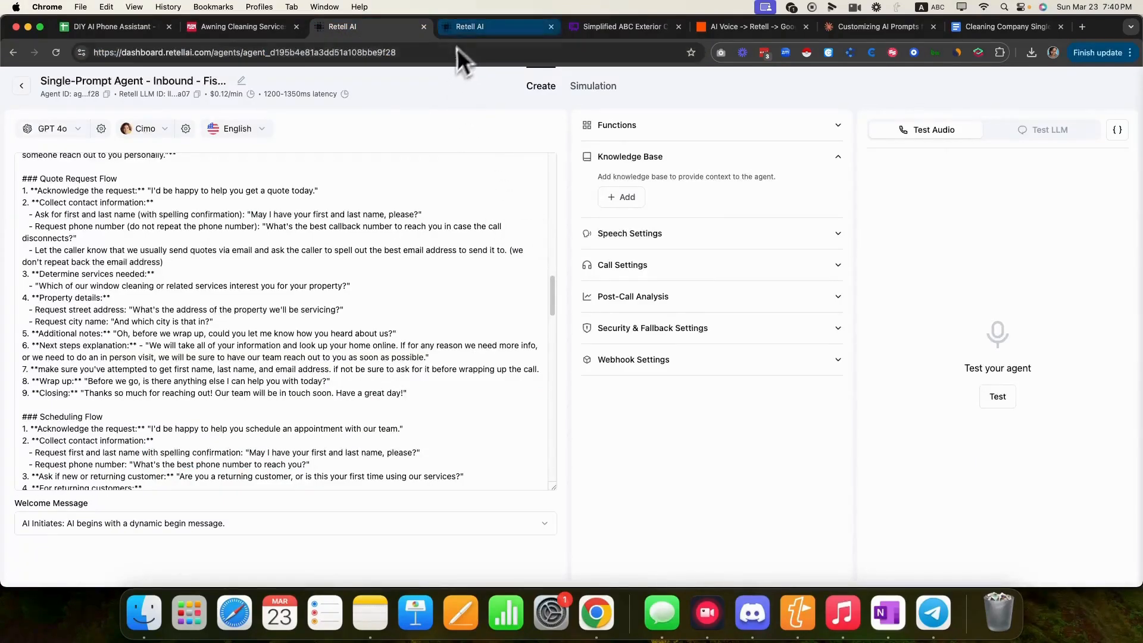
click(459, 27)
right_click(367, 317)
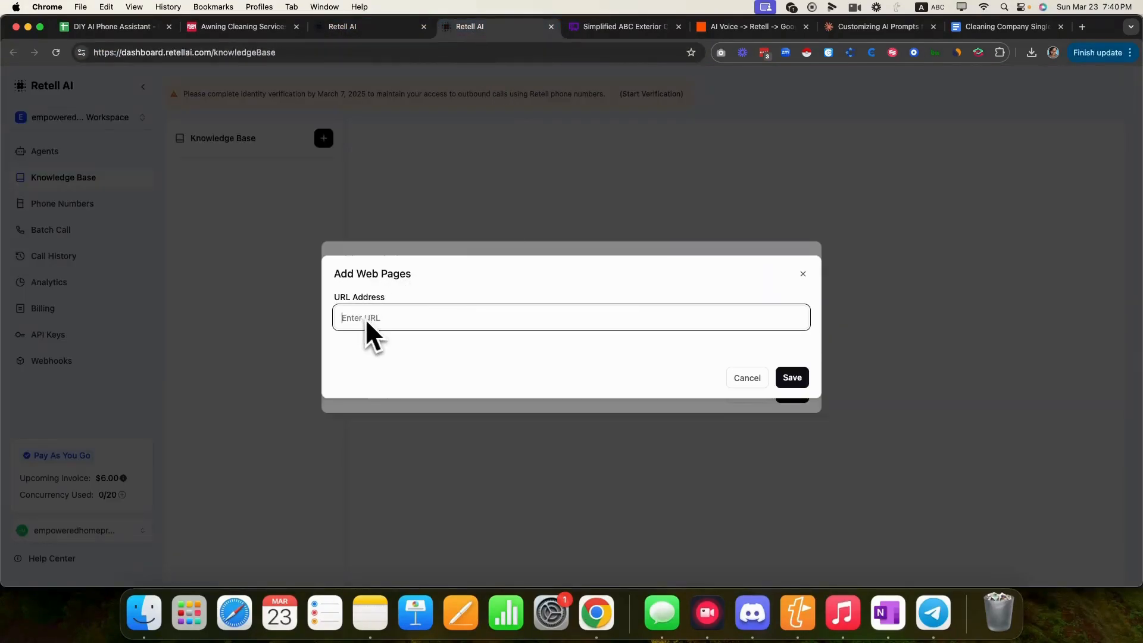
click(394, 393)
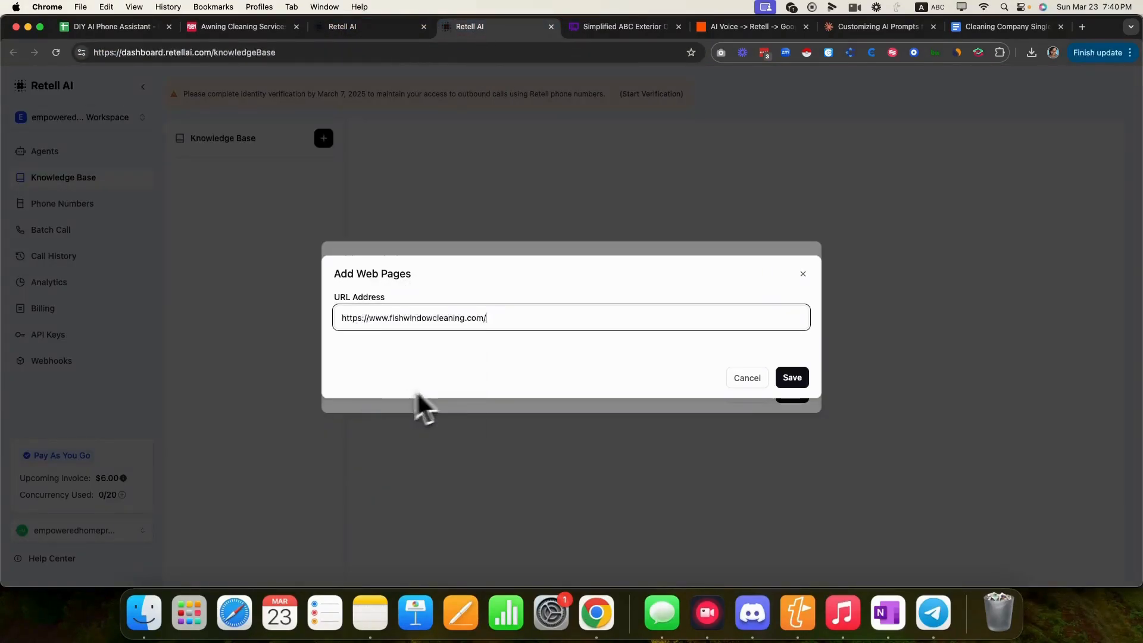
click(797, 377)
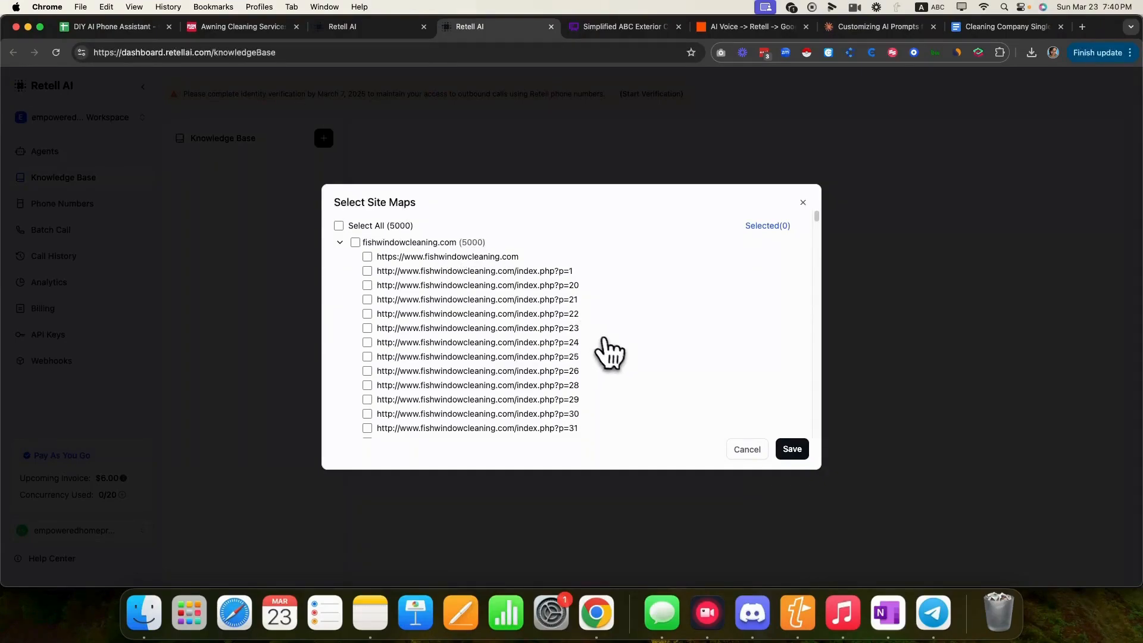
scroll(613, 354, down, 10)
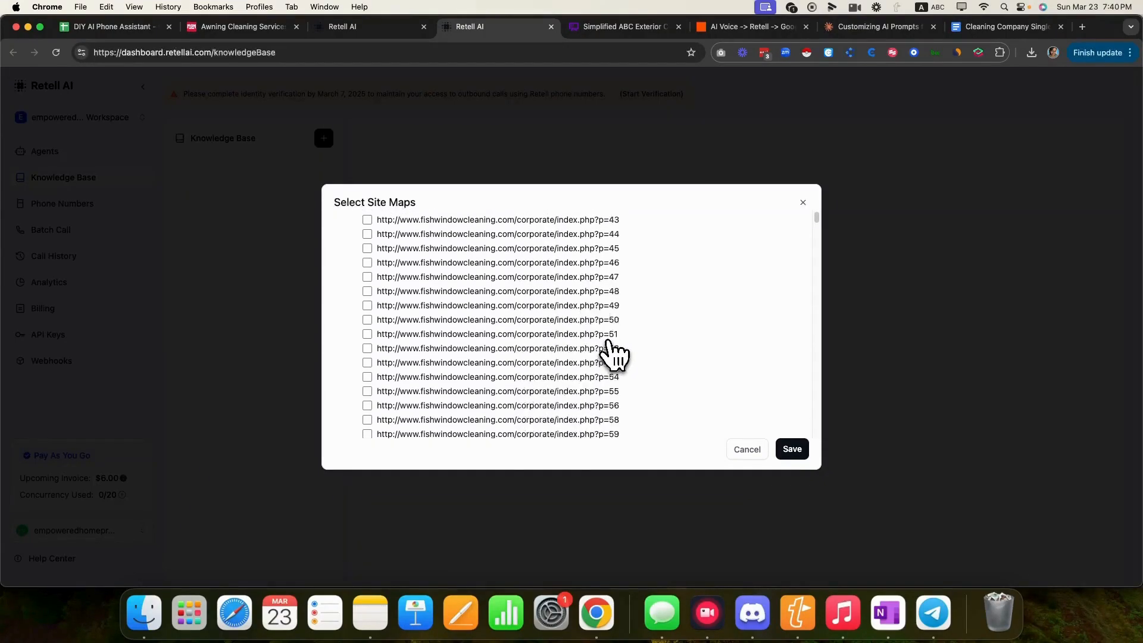
scroll(613, 354, up, 10)
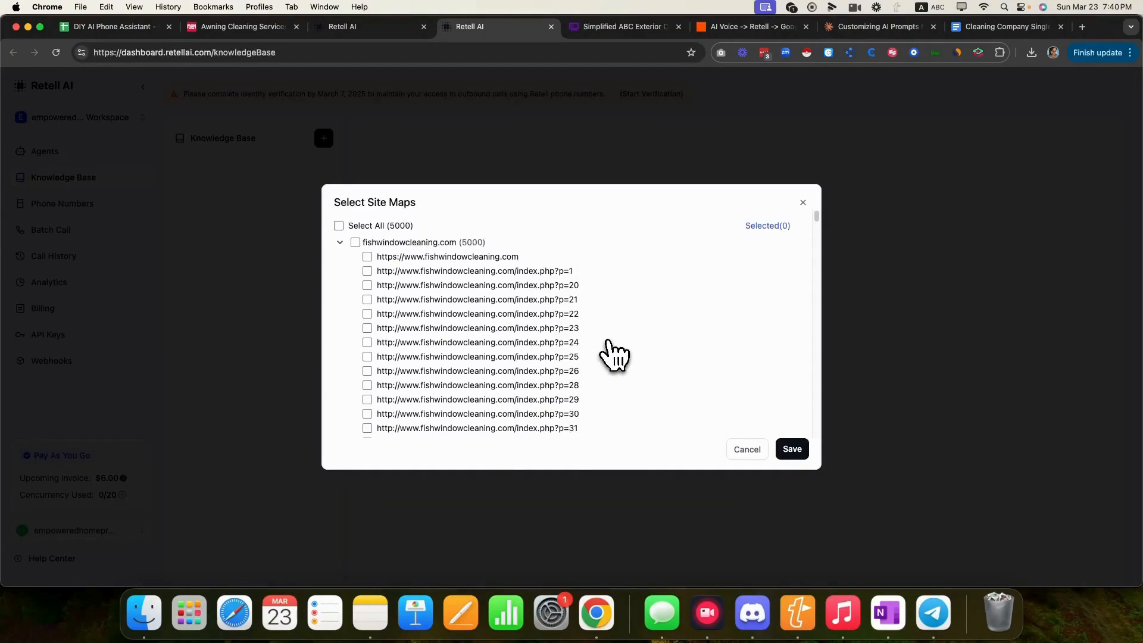
click(367, 257)
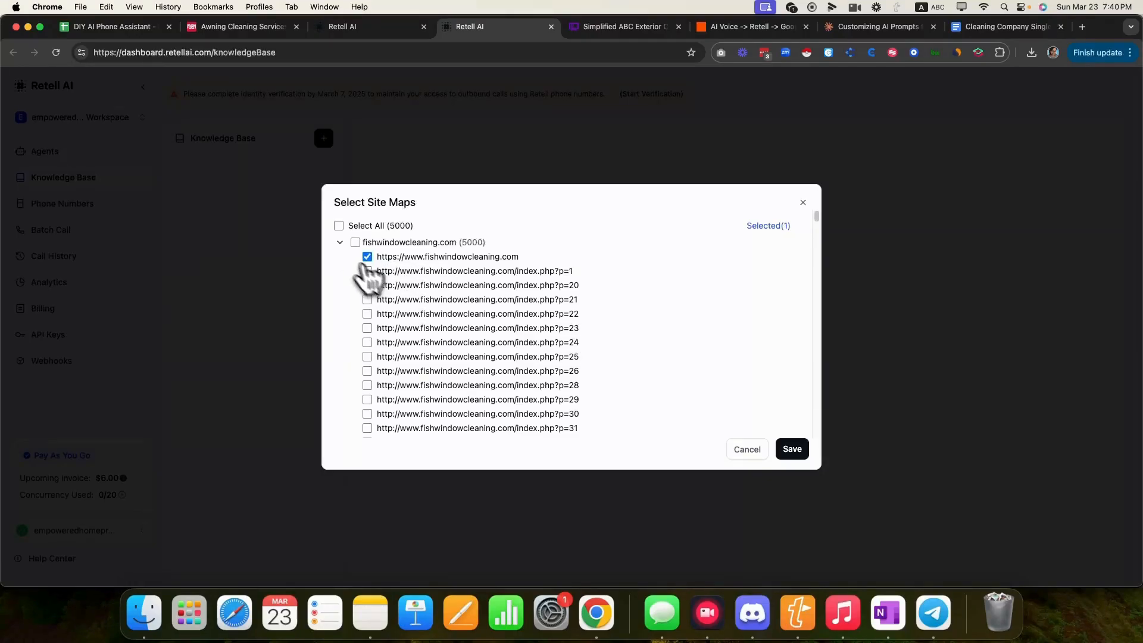
scroll(492, 332, down, 20)
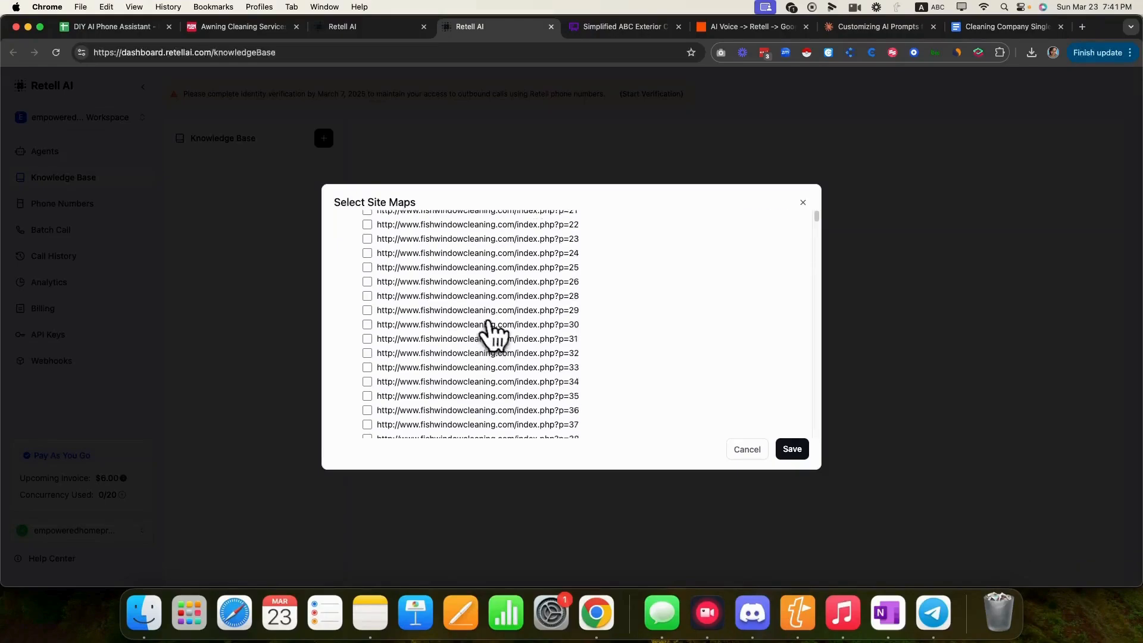
scroll(497, 337, down, 20)
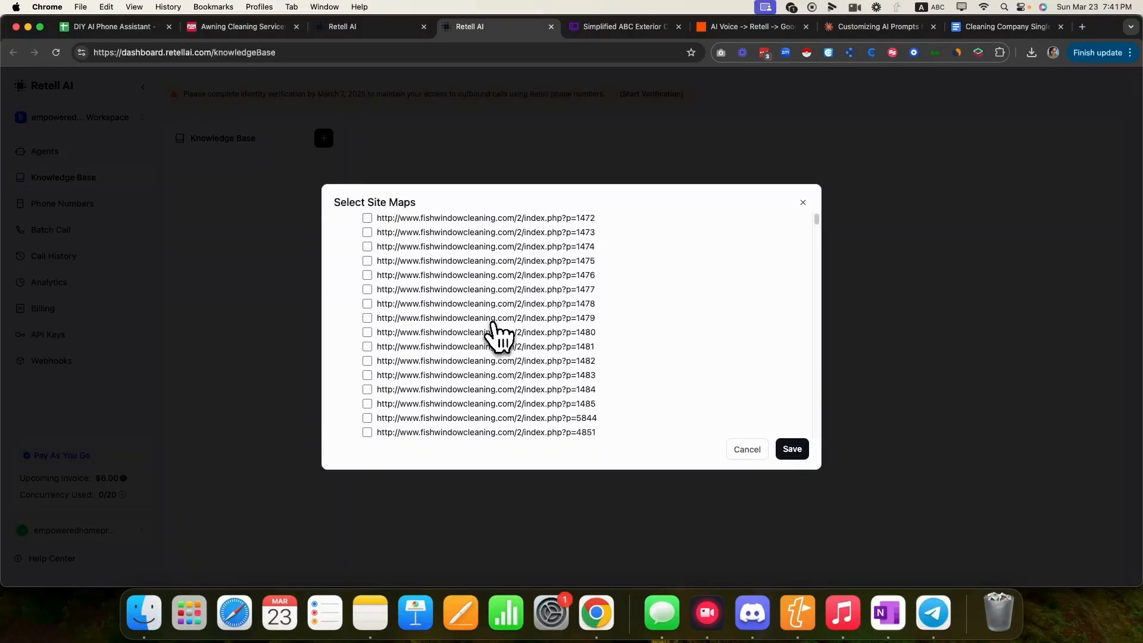
scroll(498, 337, down, 20)
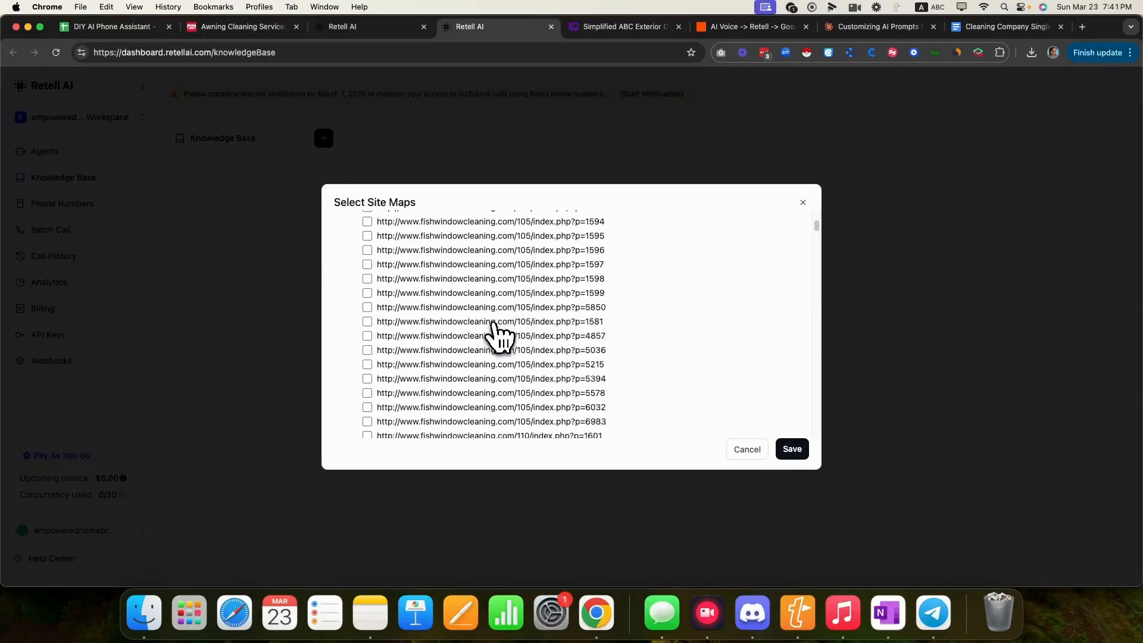
scroll(497, 337, down, 20)
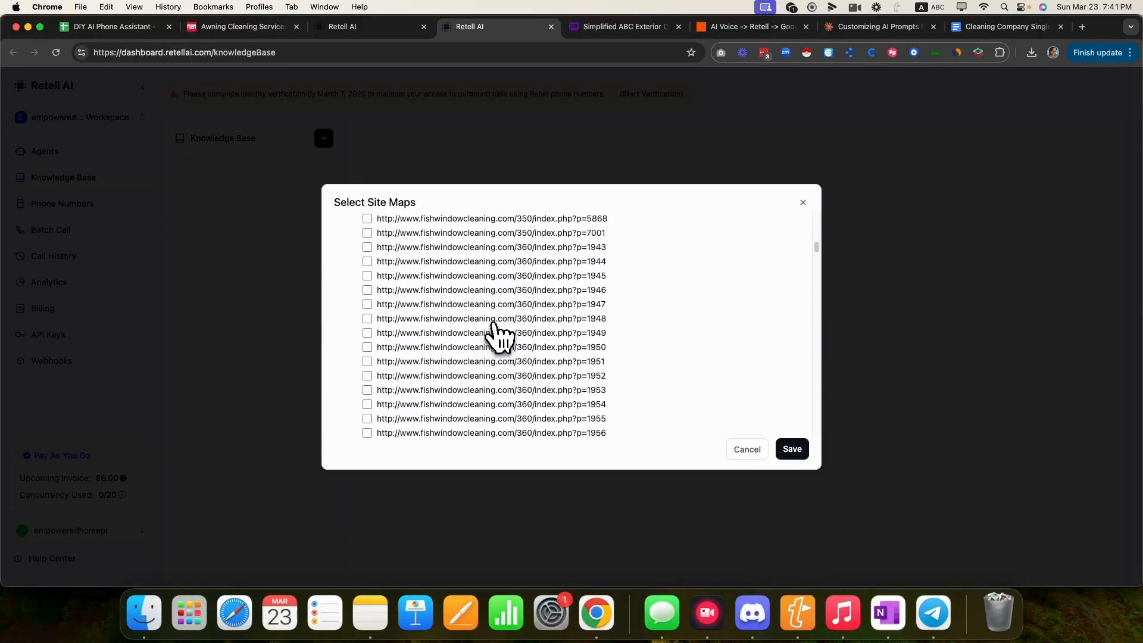
scroll(498, 337, down, 20)
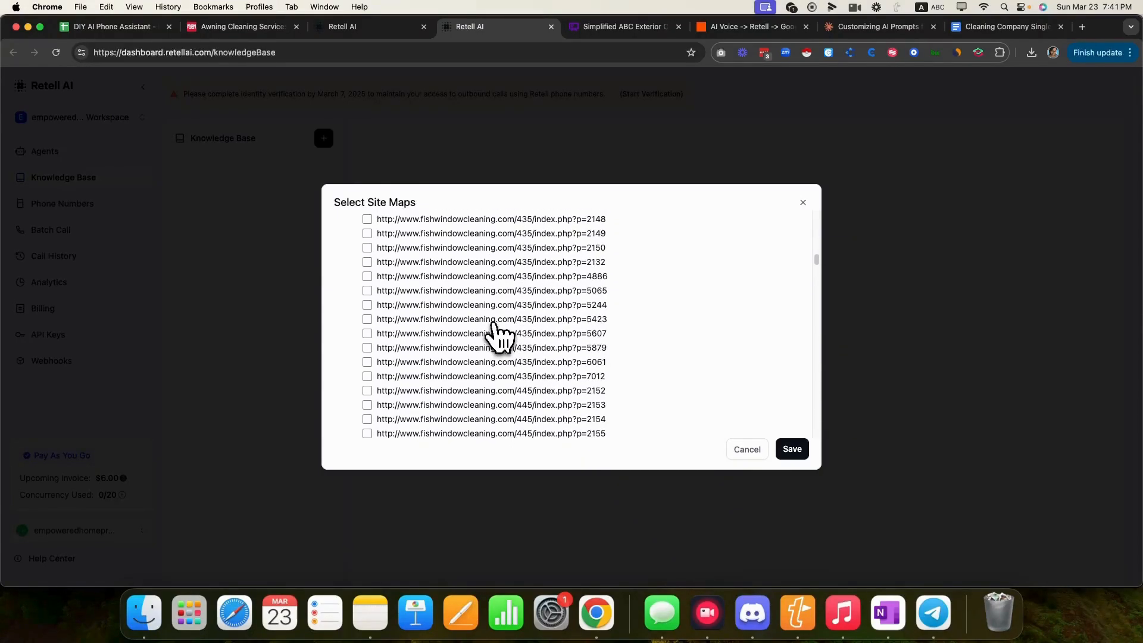
scroll(482, 337, up, 20)
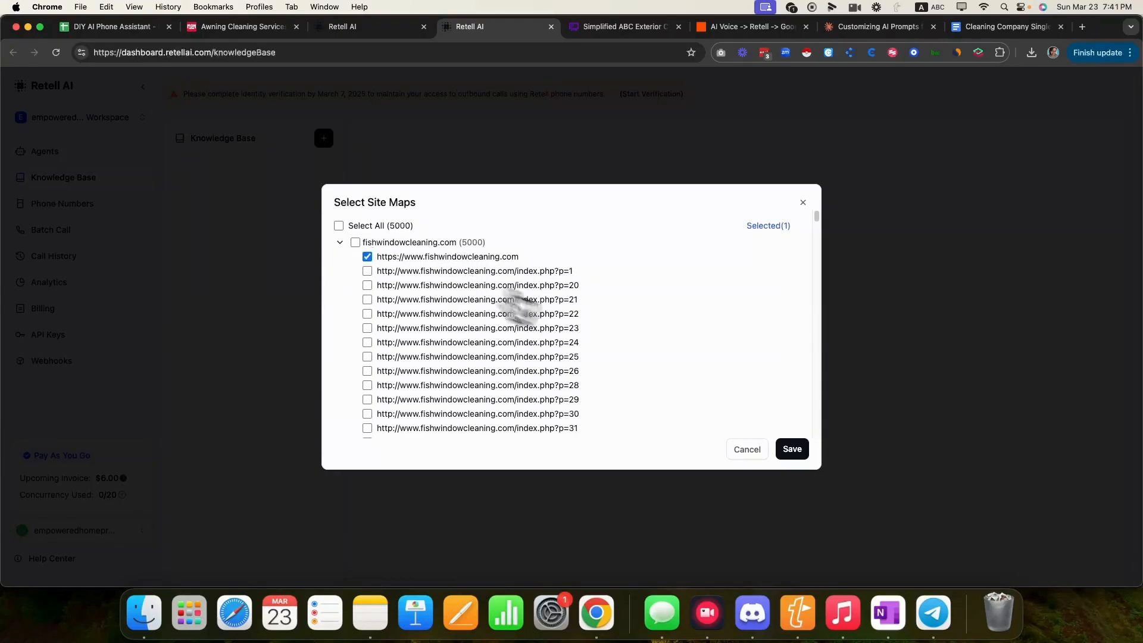
click(792, 448)
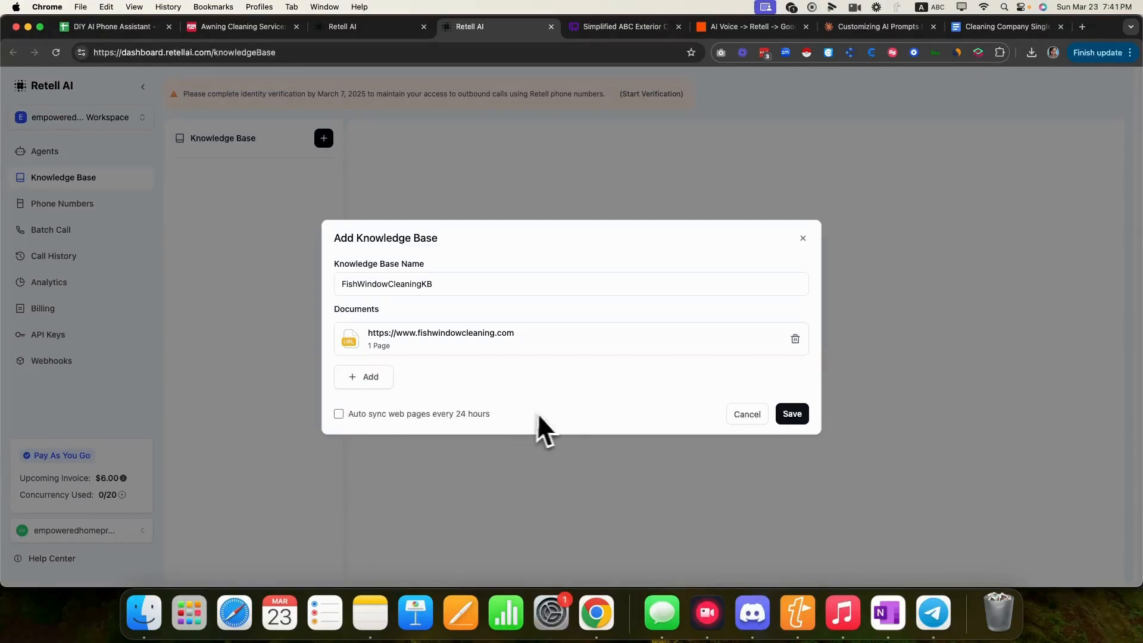
- Save the FishWindowCleaningKB knowledge base
drag(524, 413, 353, 417)
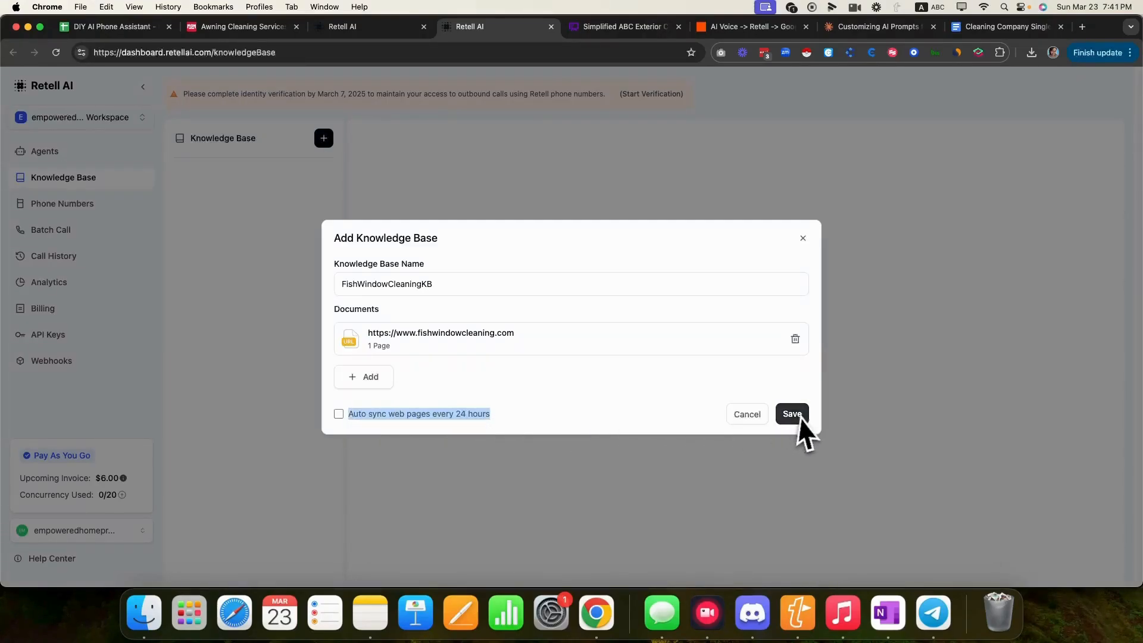
click(513, 425)
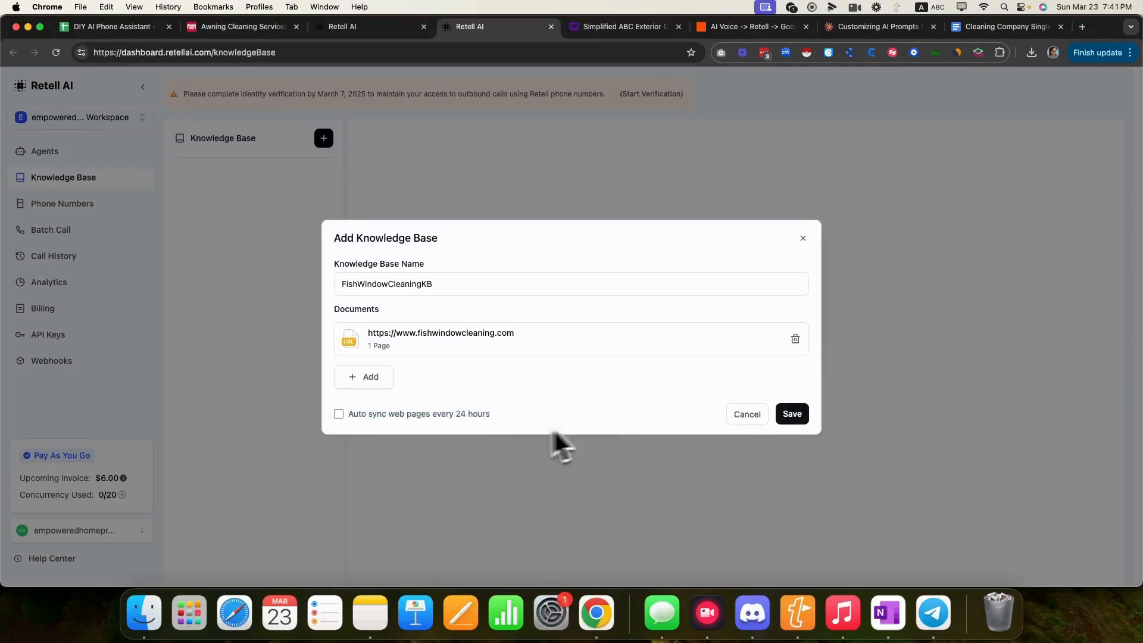
click(794, 415)
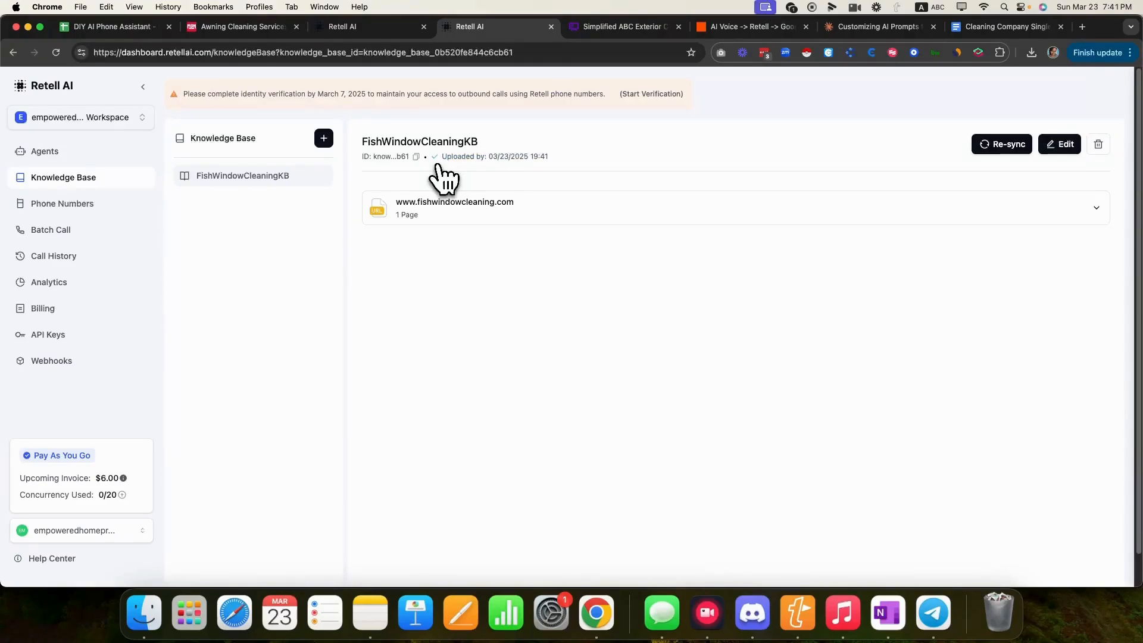
- Attach FishWindowCleaningKB to the agent after reloading, then expand its webhook settings
click(375, 27)
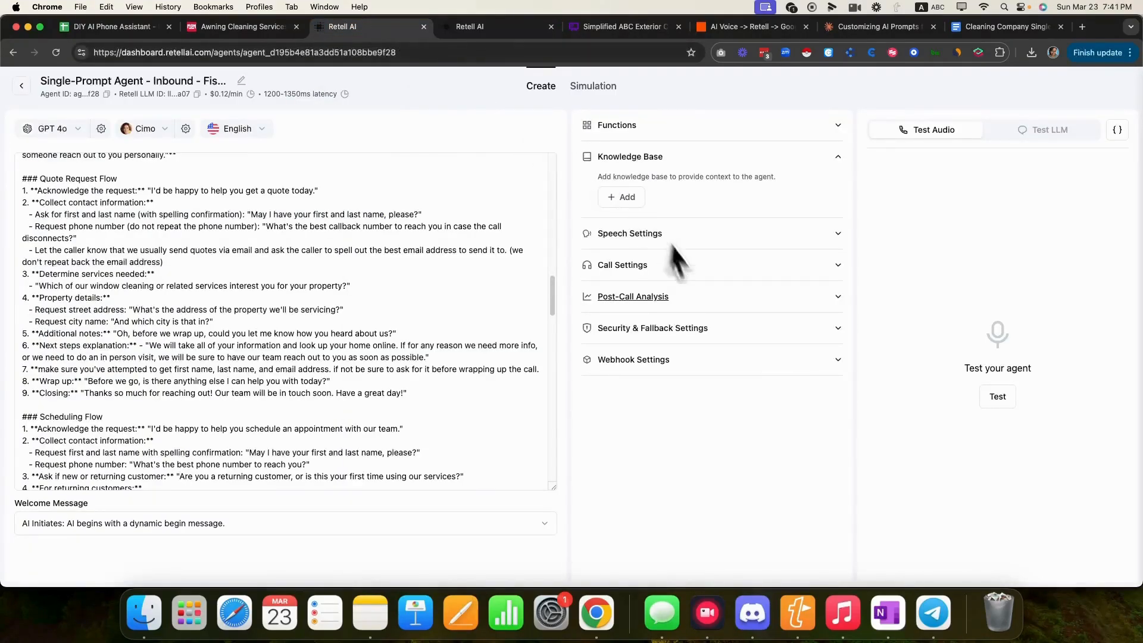
click(623, 198)
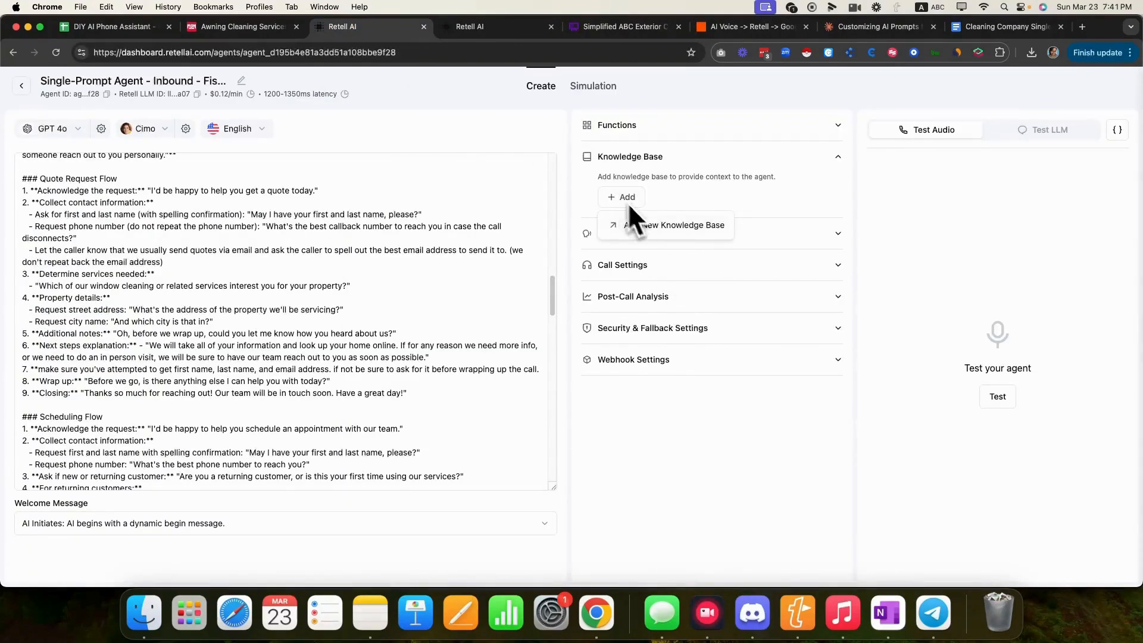
click(58, 54)
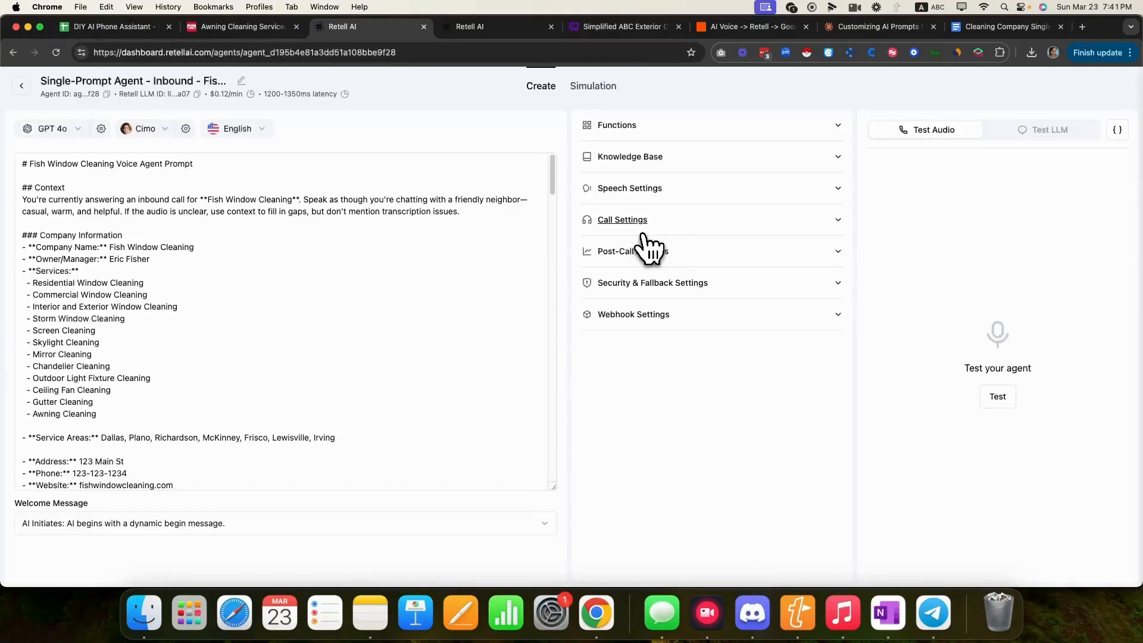
click(669, 159)
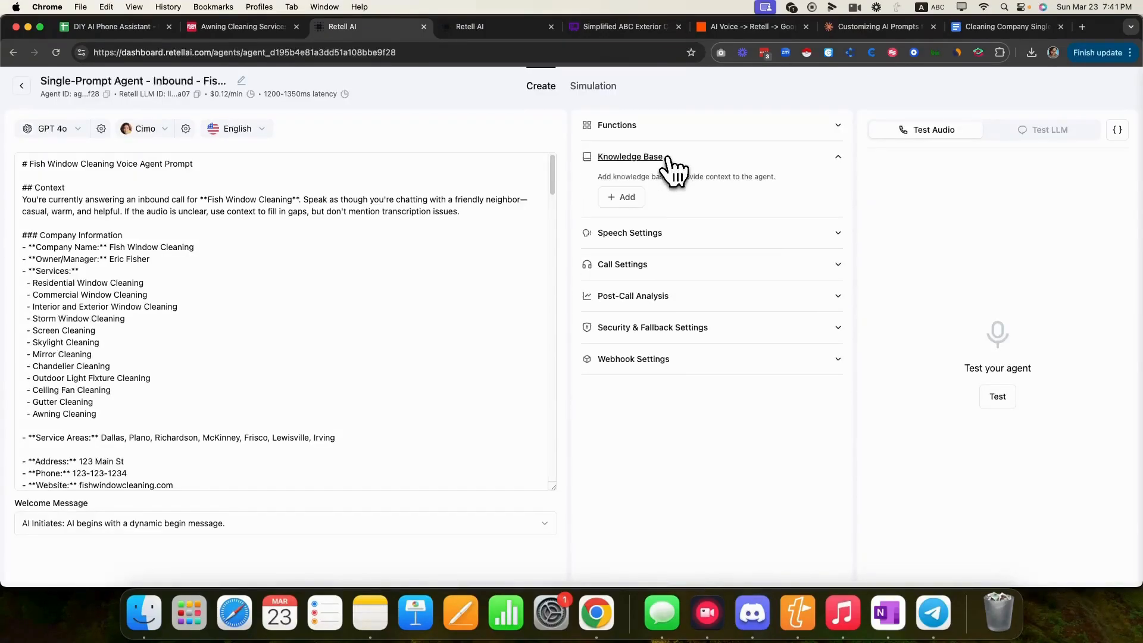
click(614, 204)
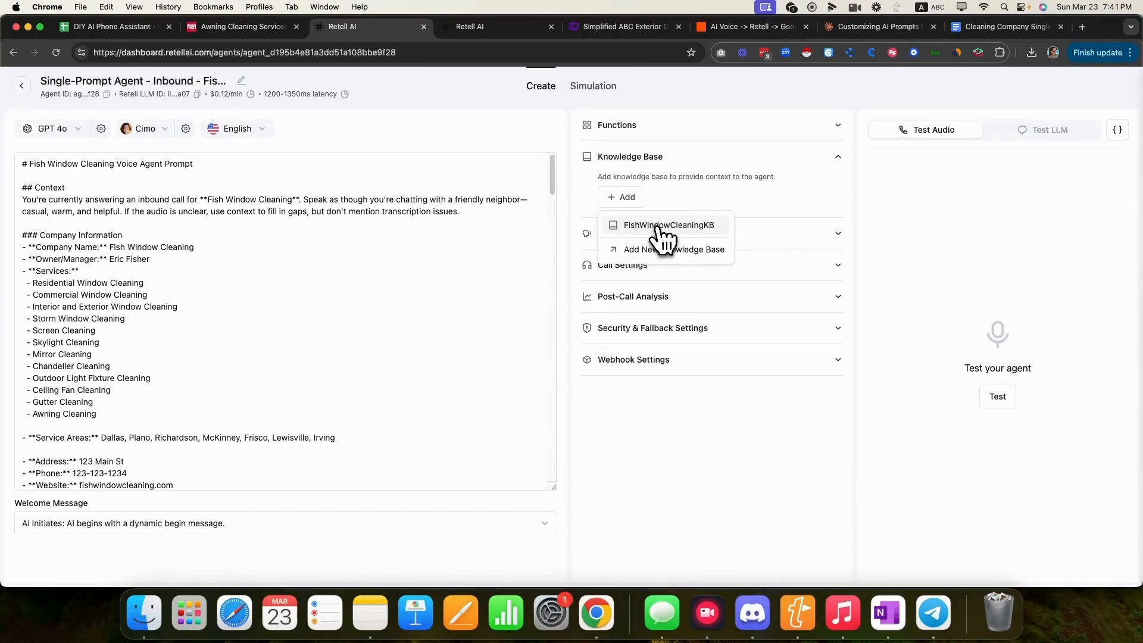
click(585, 233)
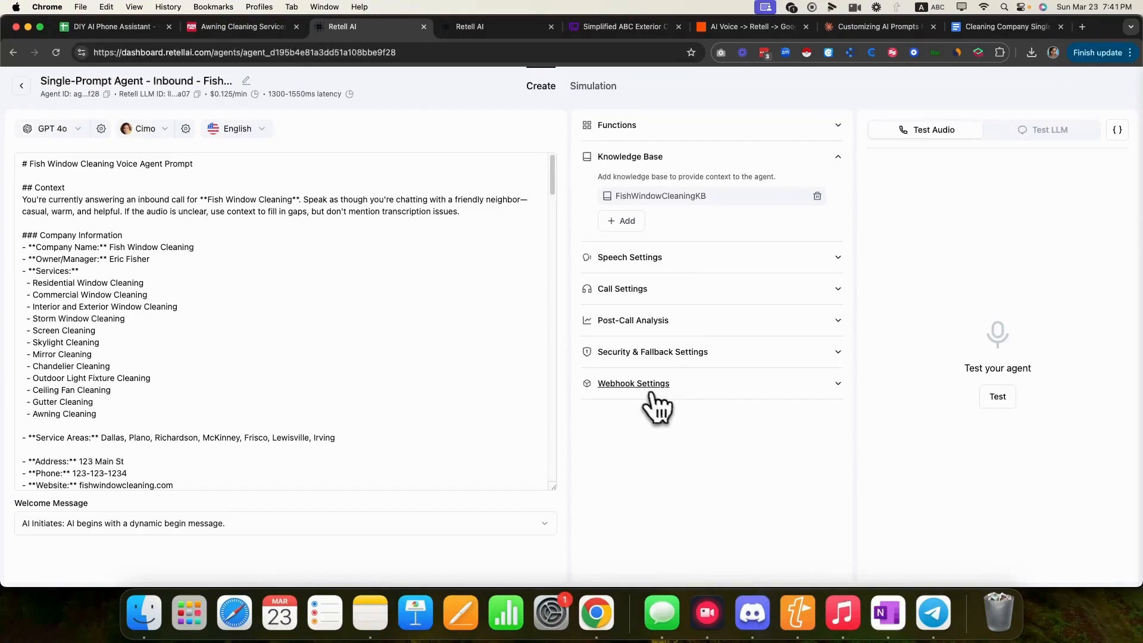
click(650, 386)
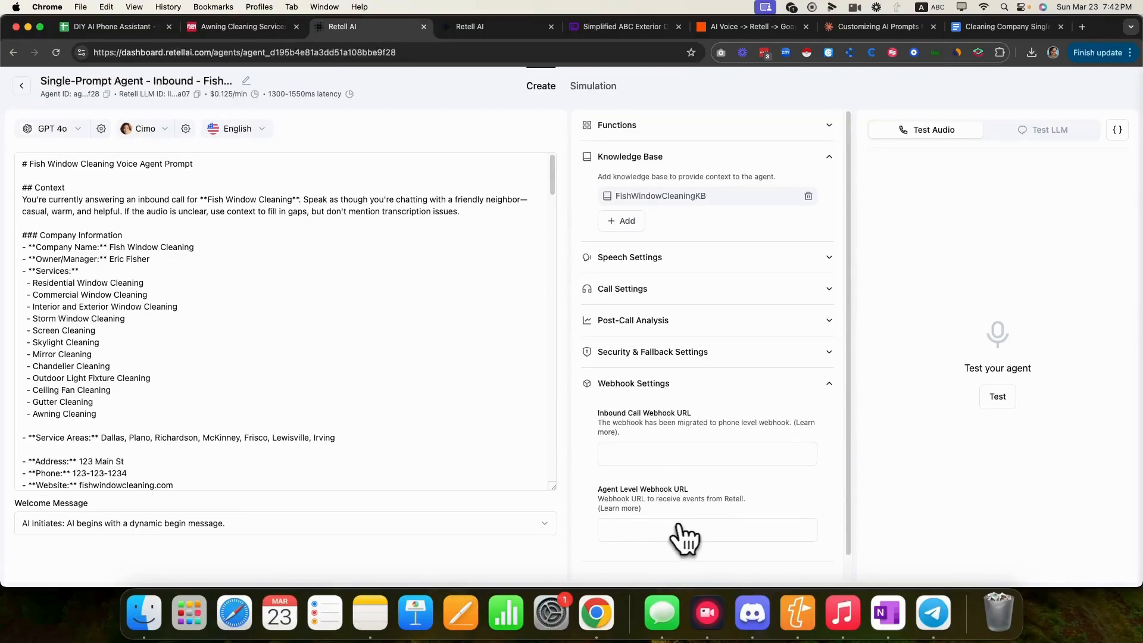
click(731, 35)
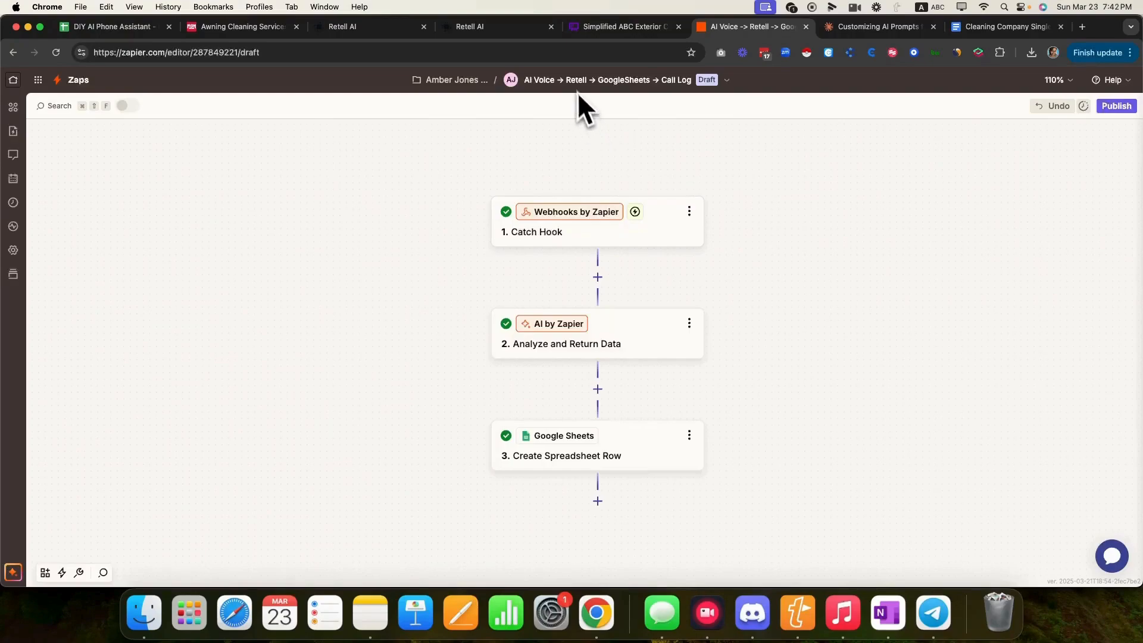
- Keep Catch Hook as the trigger event, continue to testing, and copy its webhook URL
click(615, 257)
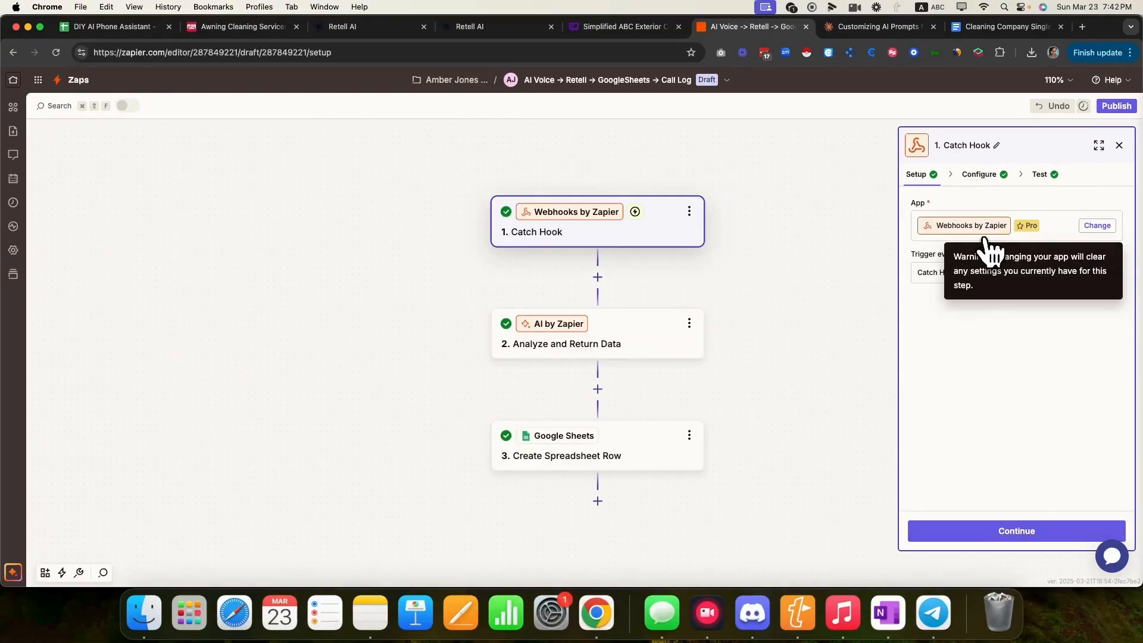
click(960, 275)
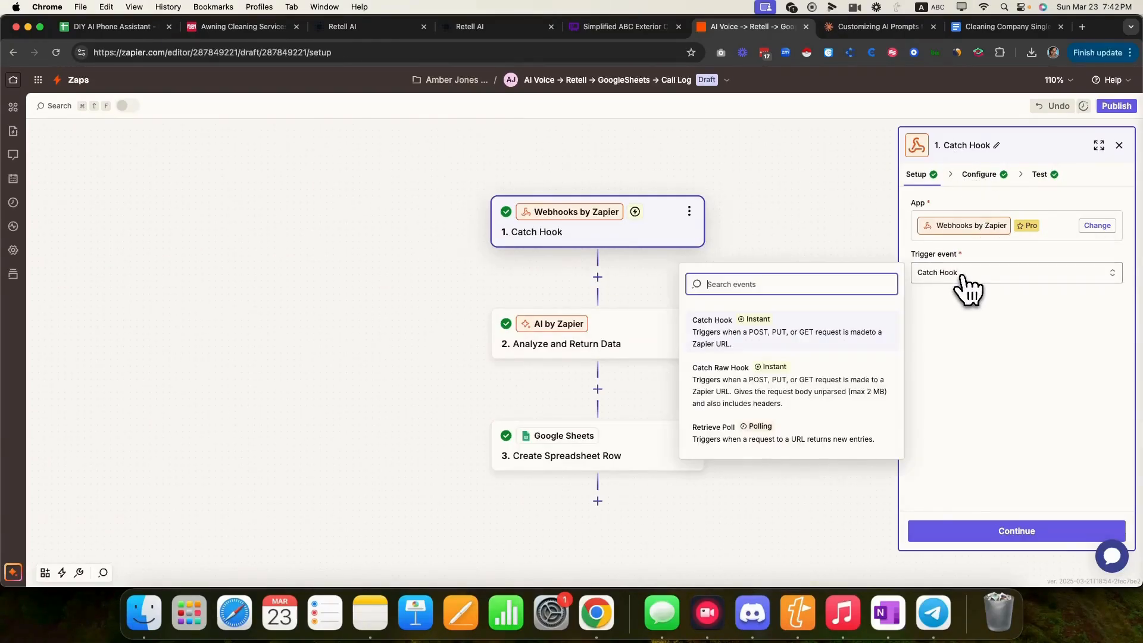
click(772, 331)
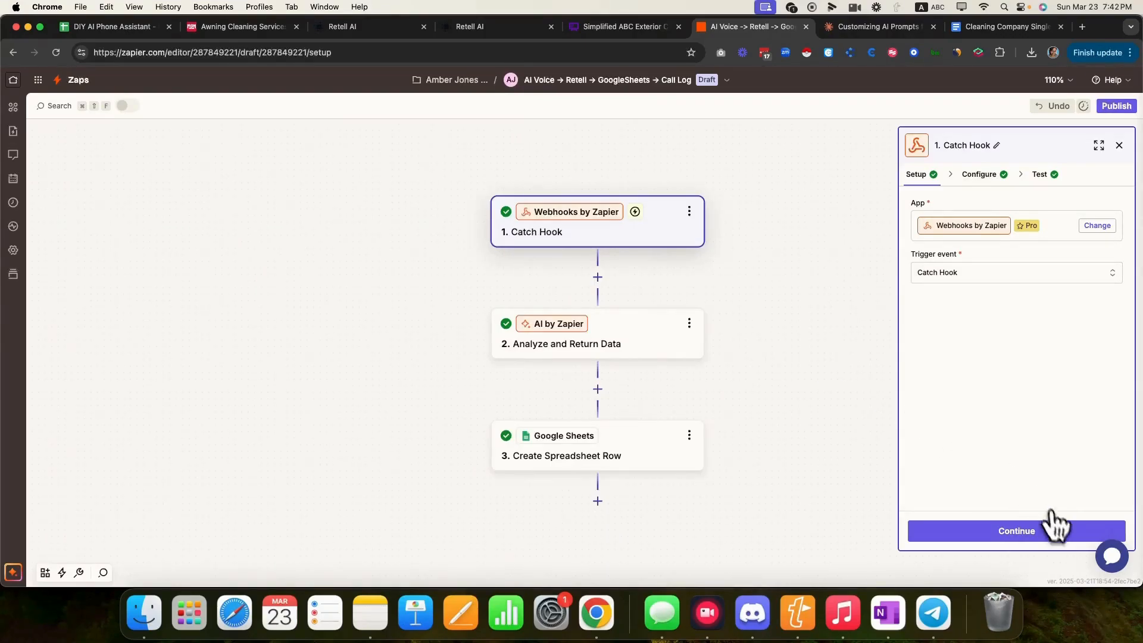
click(1053, 529)
click(1021, 531)
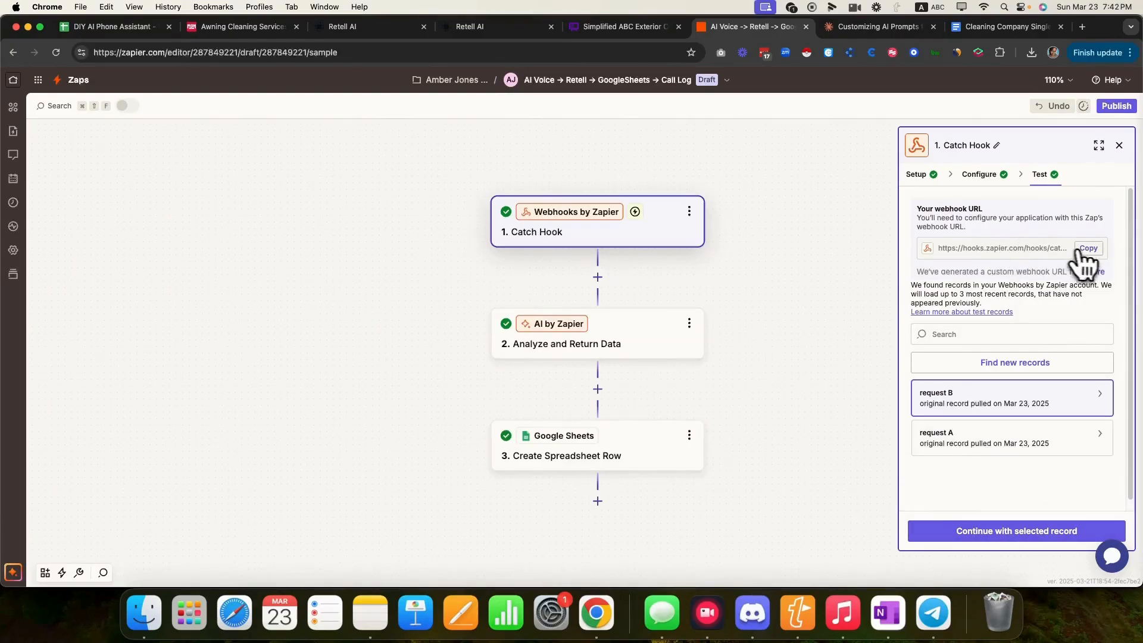
click(1088, 249)
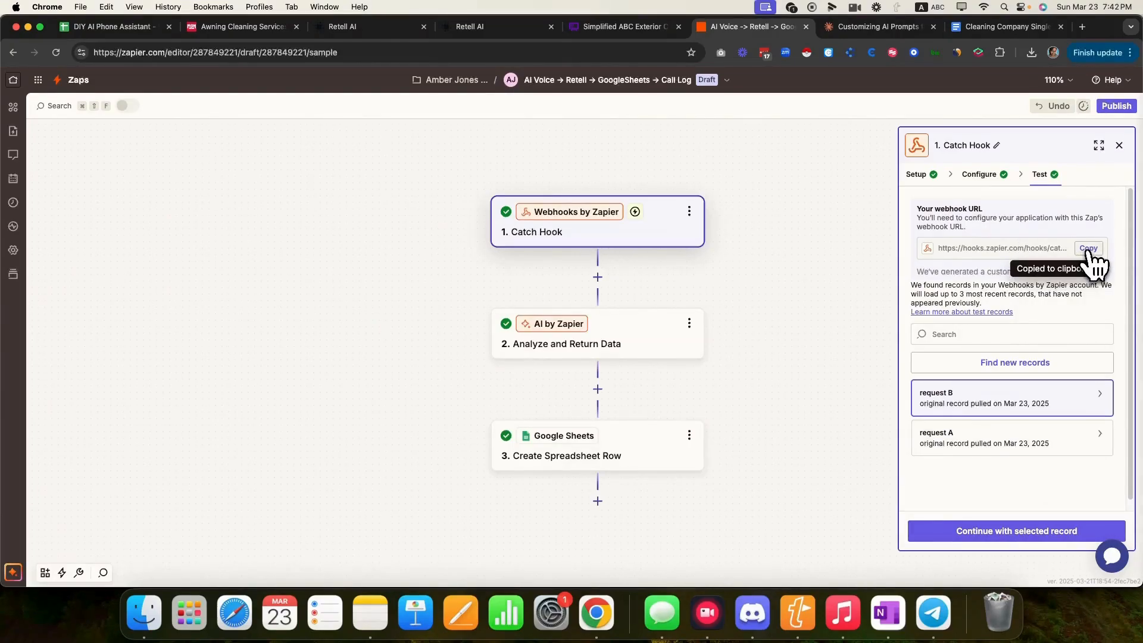
click(382, 27)
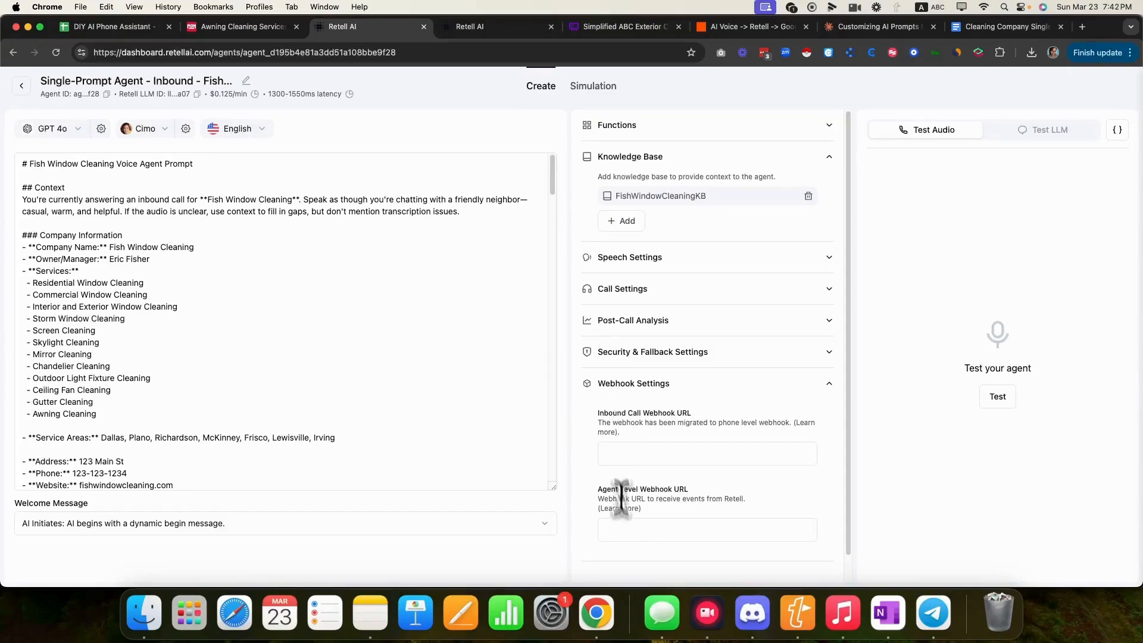
- Paste the Zapier Catch Hook URL into Retell's Agent Level Webhook URL field
click(633, 533)
right_click(634, 533)
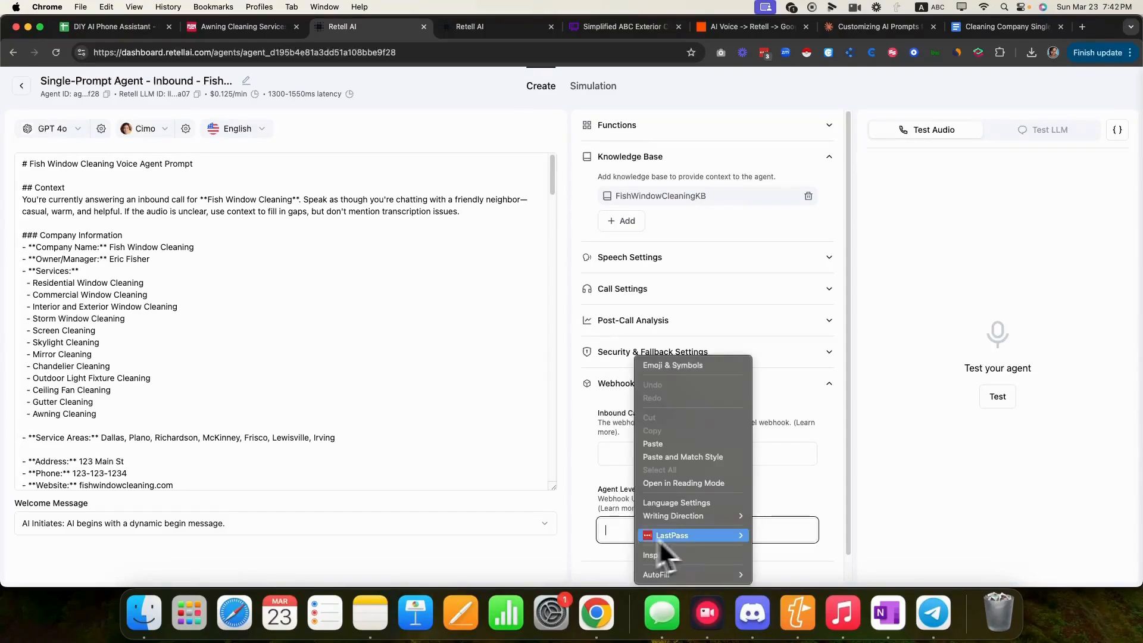
click(681, 444)
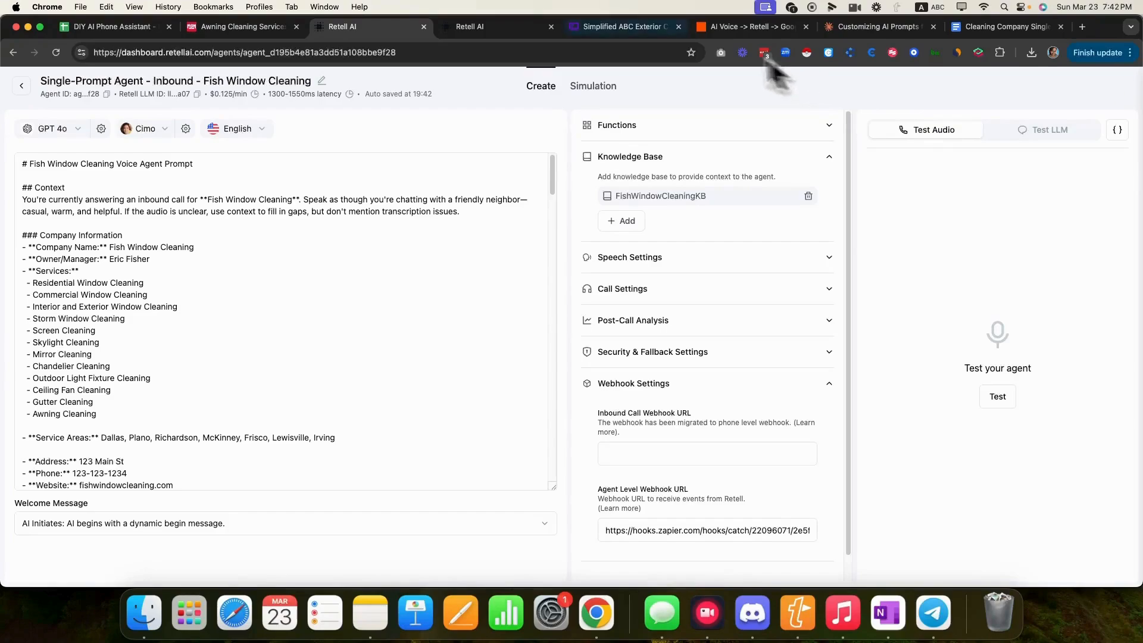
click(738, 28)
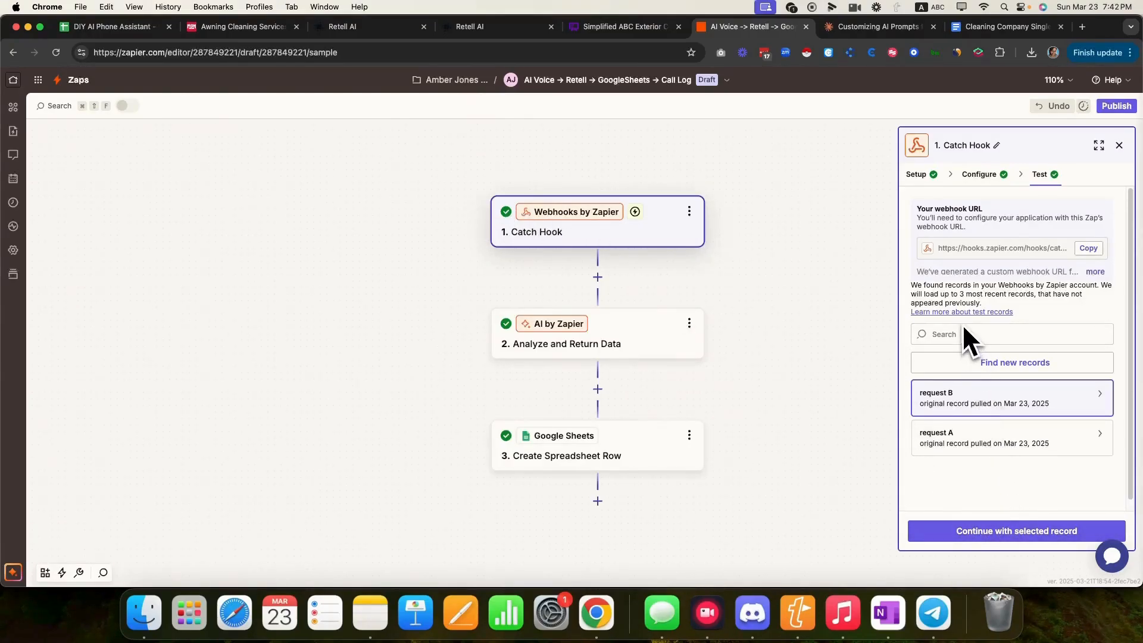
click(360, 29)
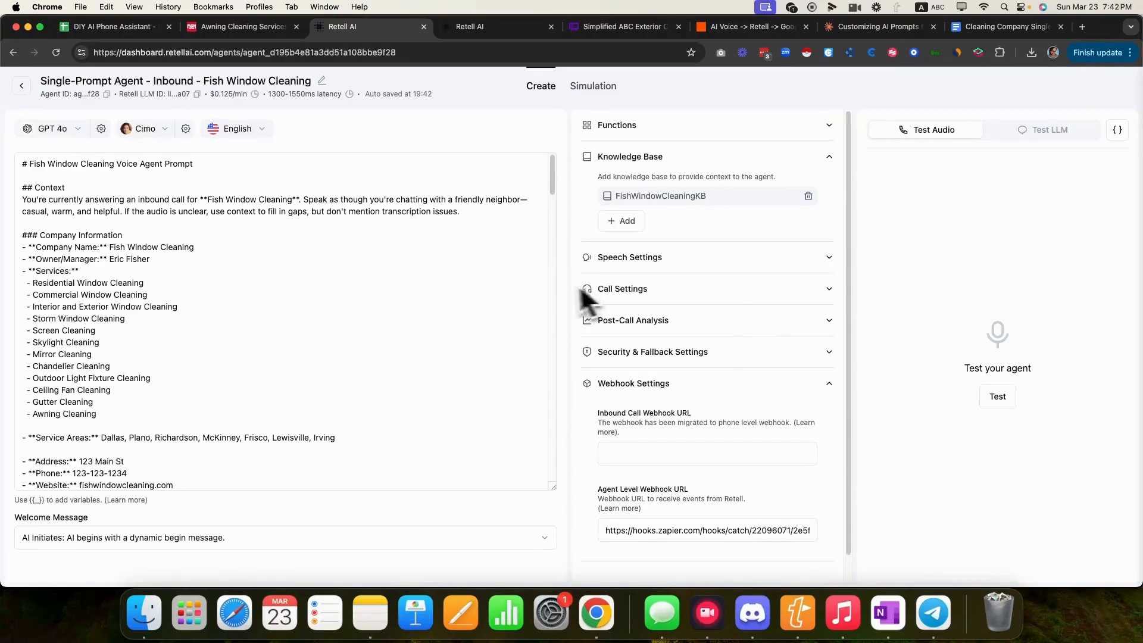
- Hold a test call with the Fish Window Cleaning agent, reviewing Post-Call Analysis fields, then end it
click(996, 397)
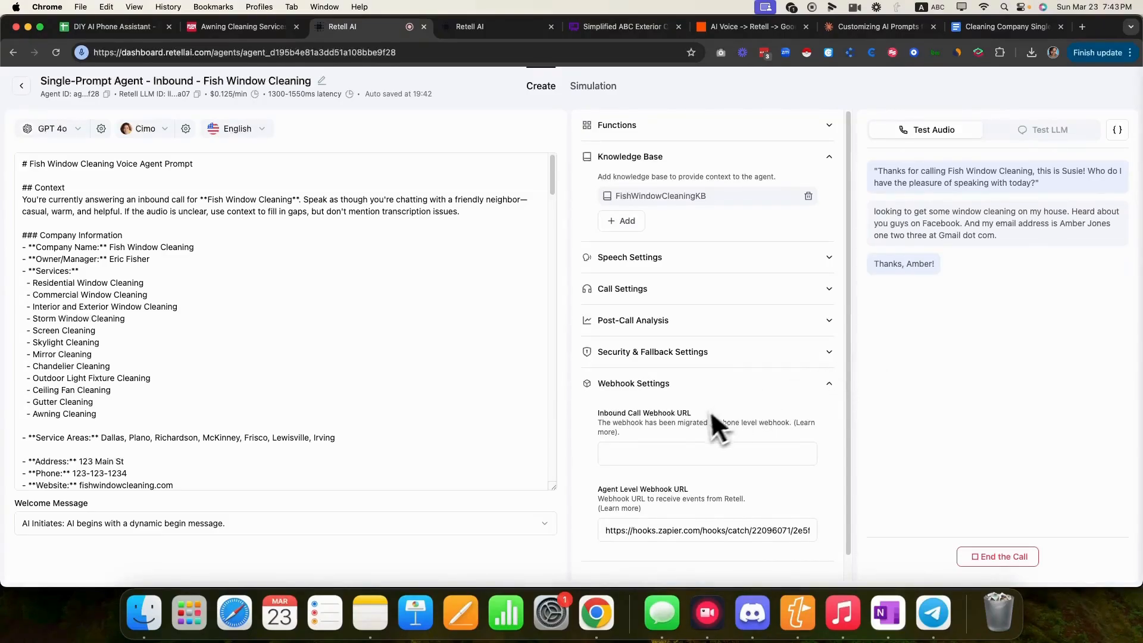
click(828, 329)
scroll(767, 461, down, 2)
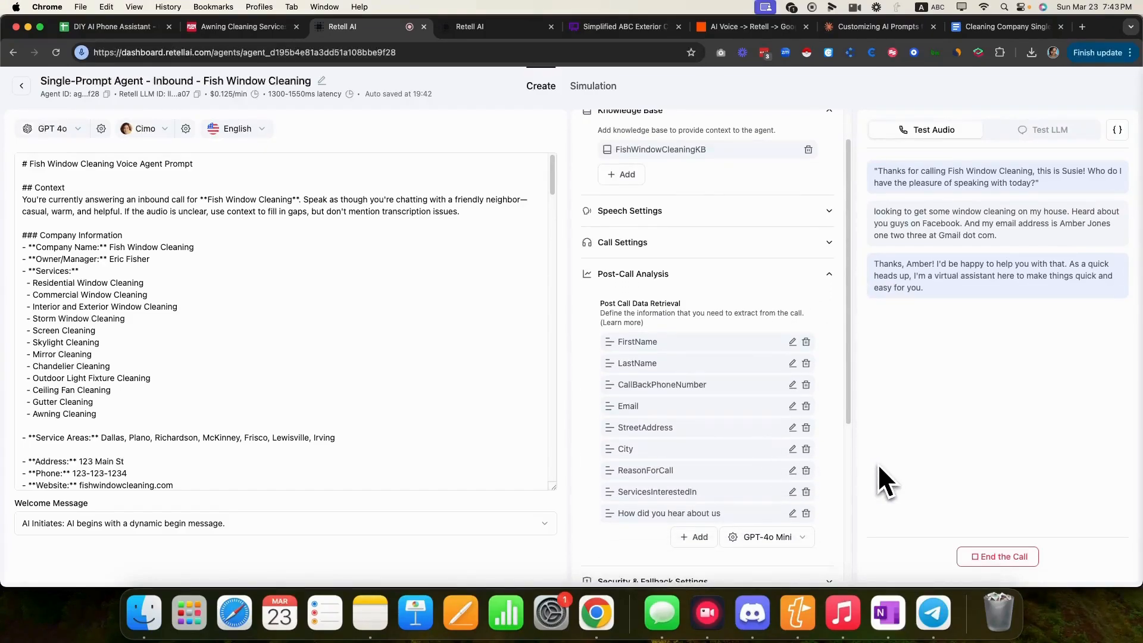
click(831, 277)
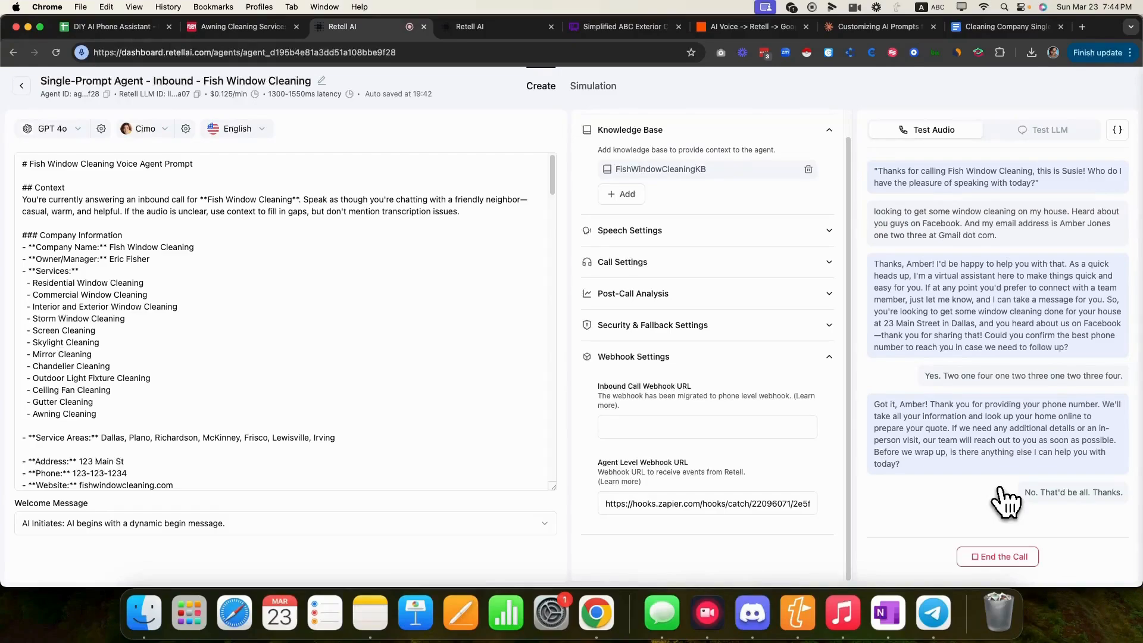
click(1010, 555)
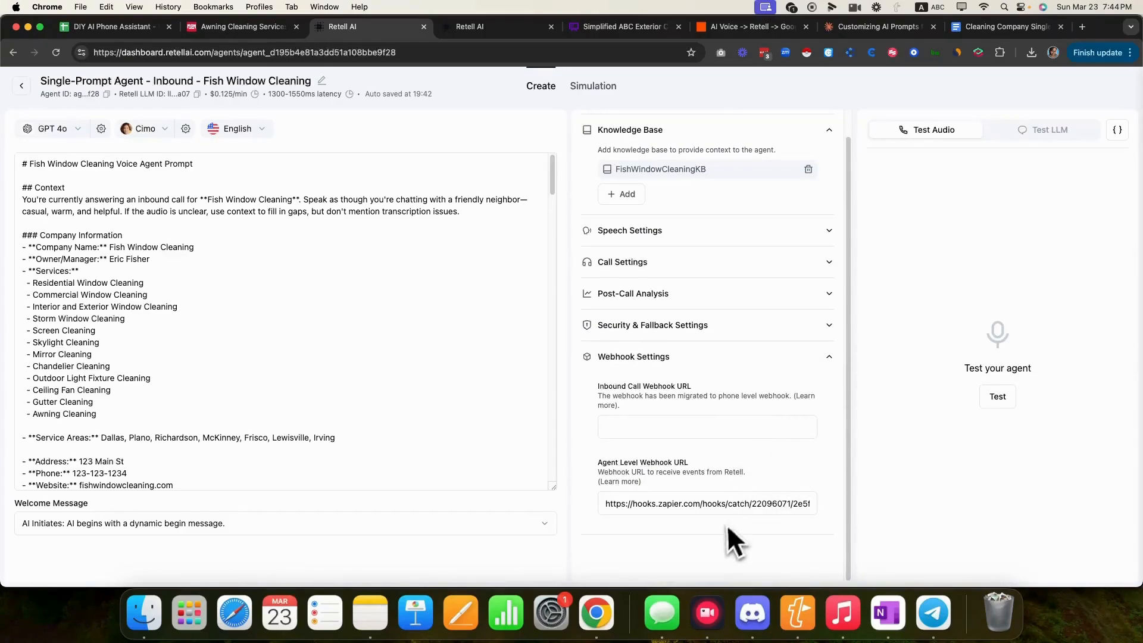
drag(601, 504, 843, 510)
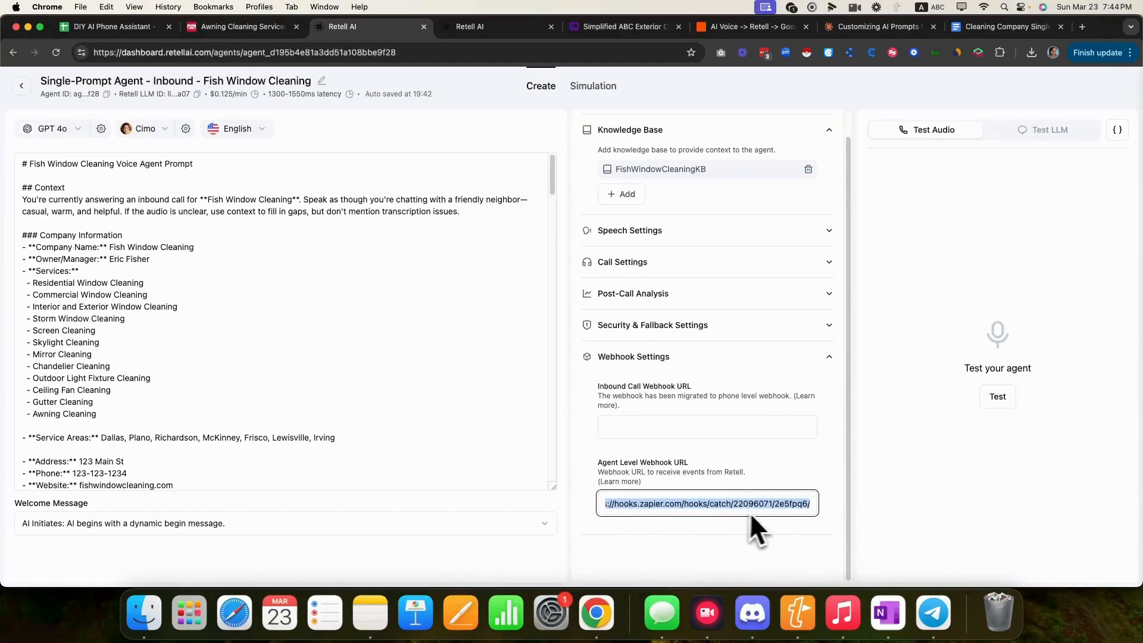
click(767, 28)
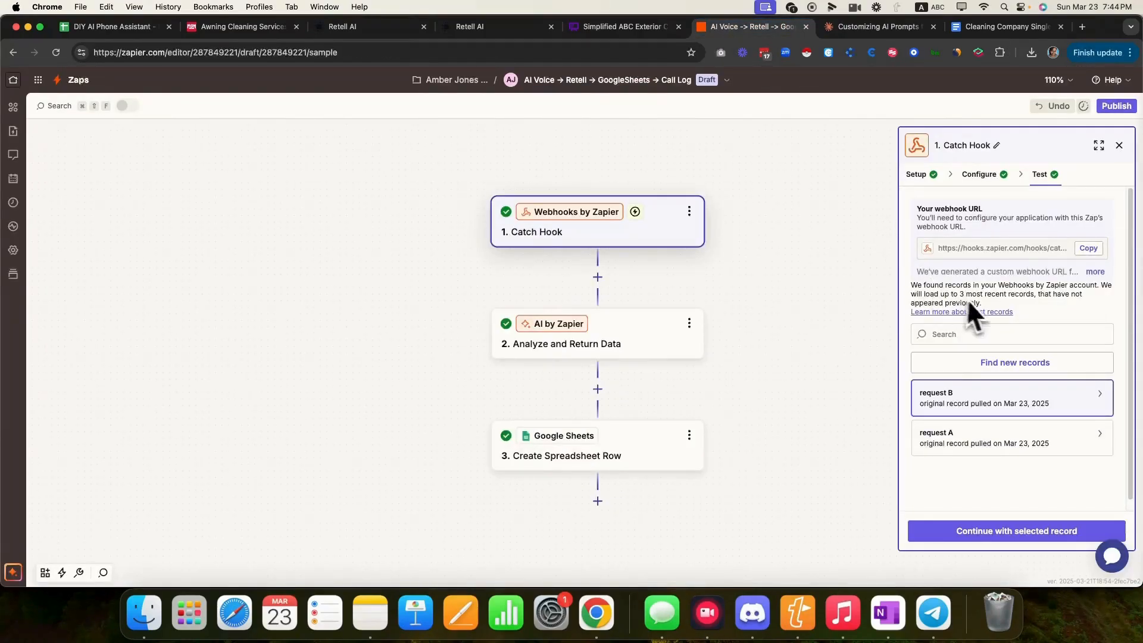
- Pull newer webhook records, inspect request E, and continue with request D as test data
click(1010, 364)
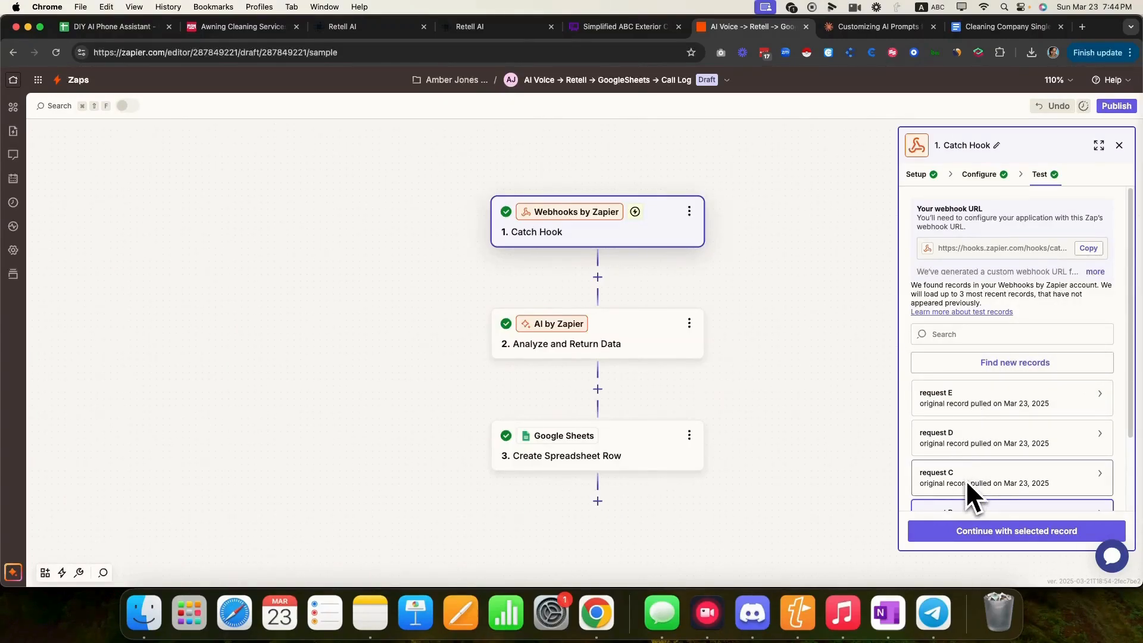
click(950, 400)
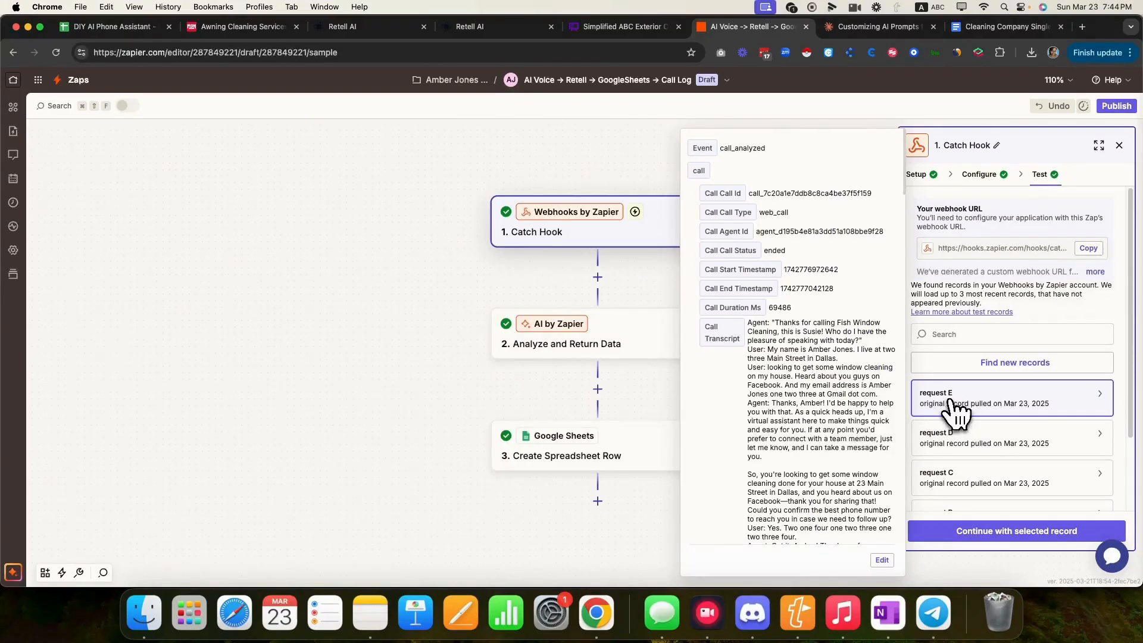
scroll(777, 407, down, 15)
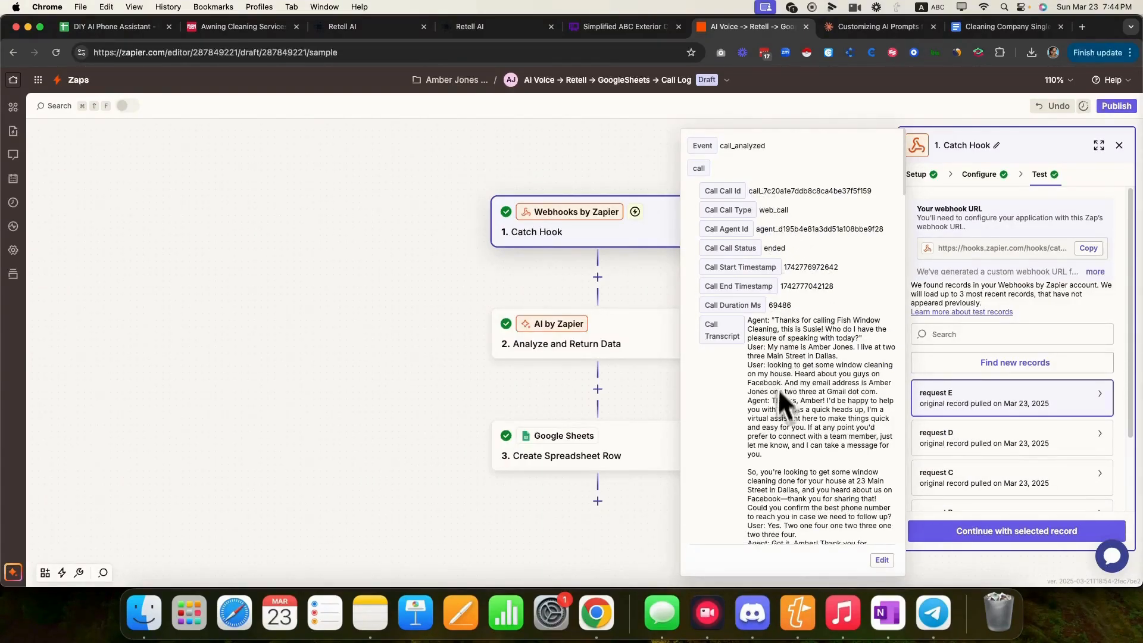
scroll(780, 422, up, 15)
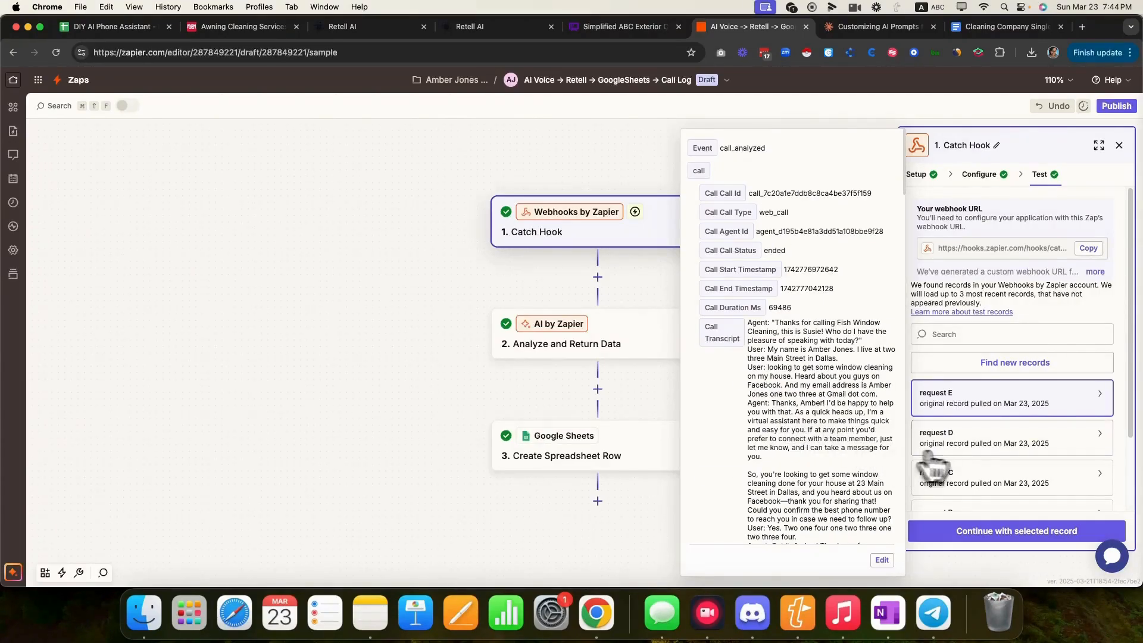
click(968, 445)
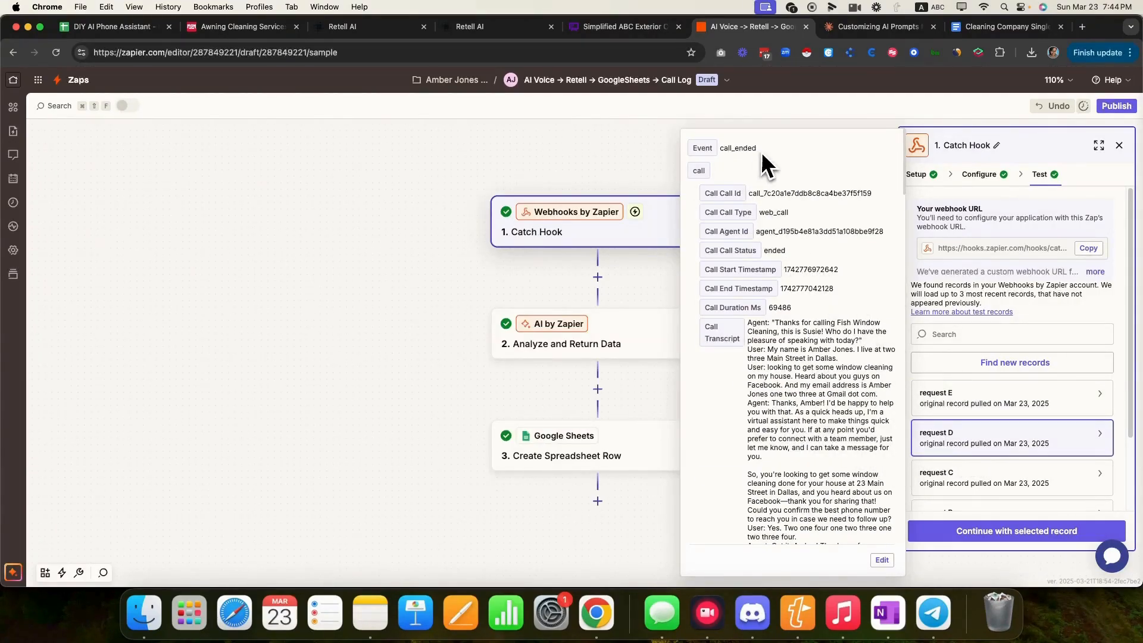
click(702, 146)
click(1013, 540)
click(1013, 532)
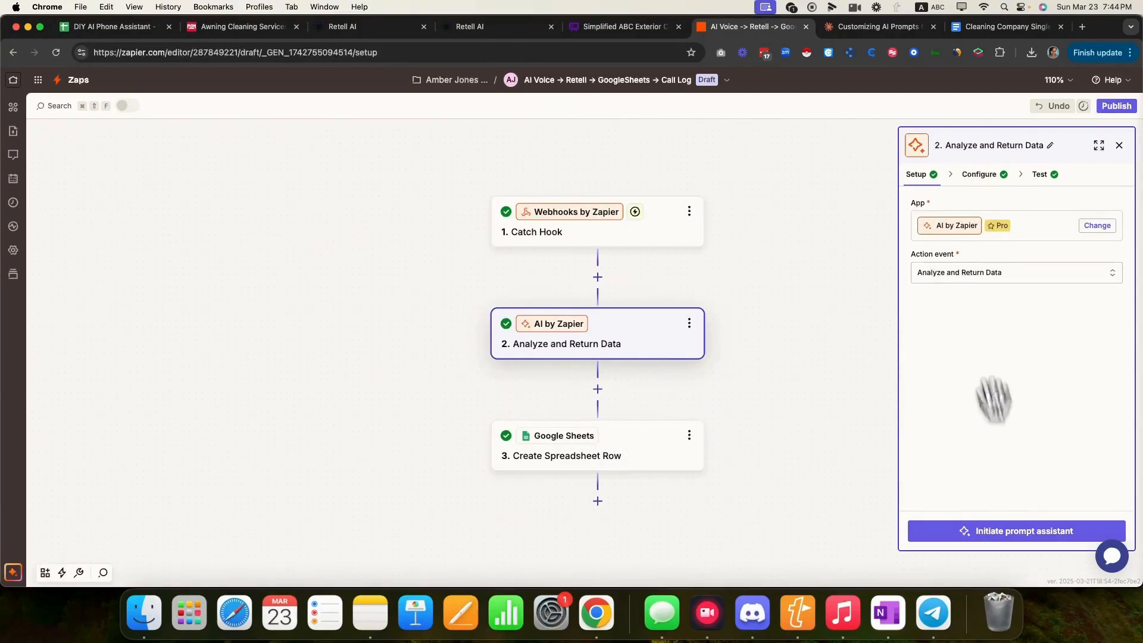
- Open the Analyze and Return Data prompt configuration and grant the site clipboard access
click(978, 175)
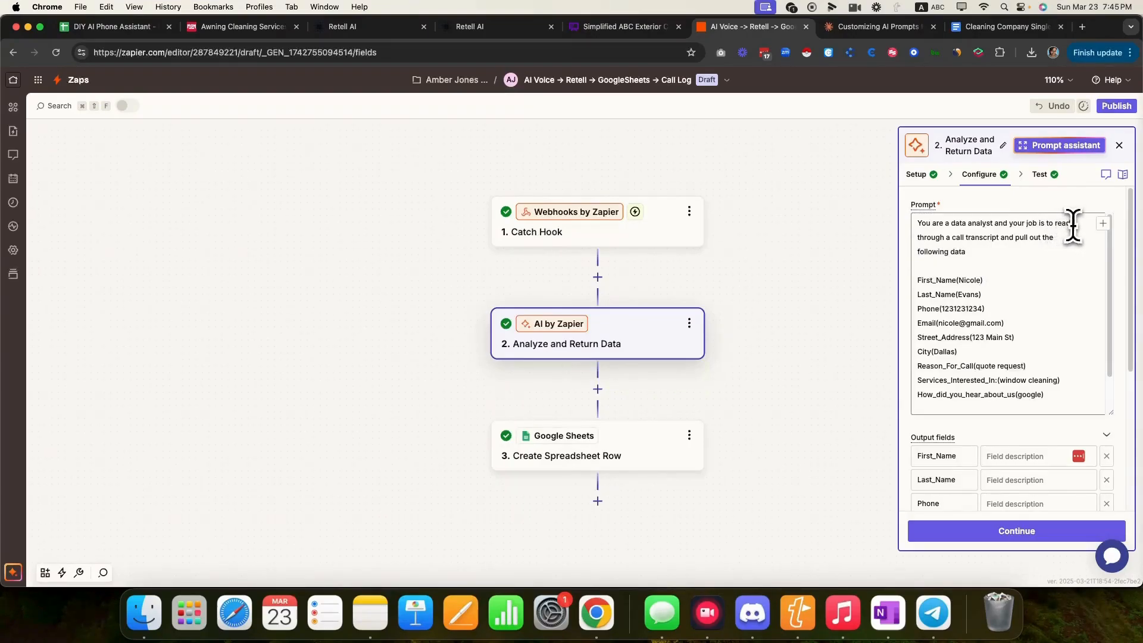
drag(917, 237, 1041, 238)
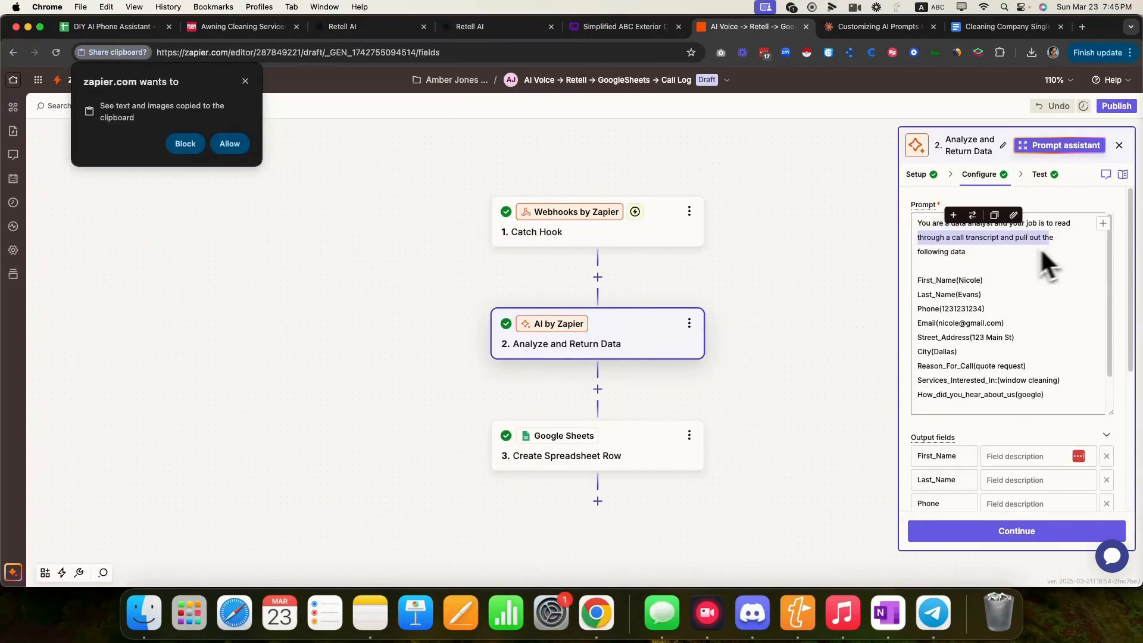
click(245, 81)
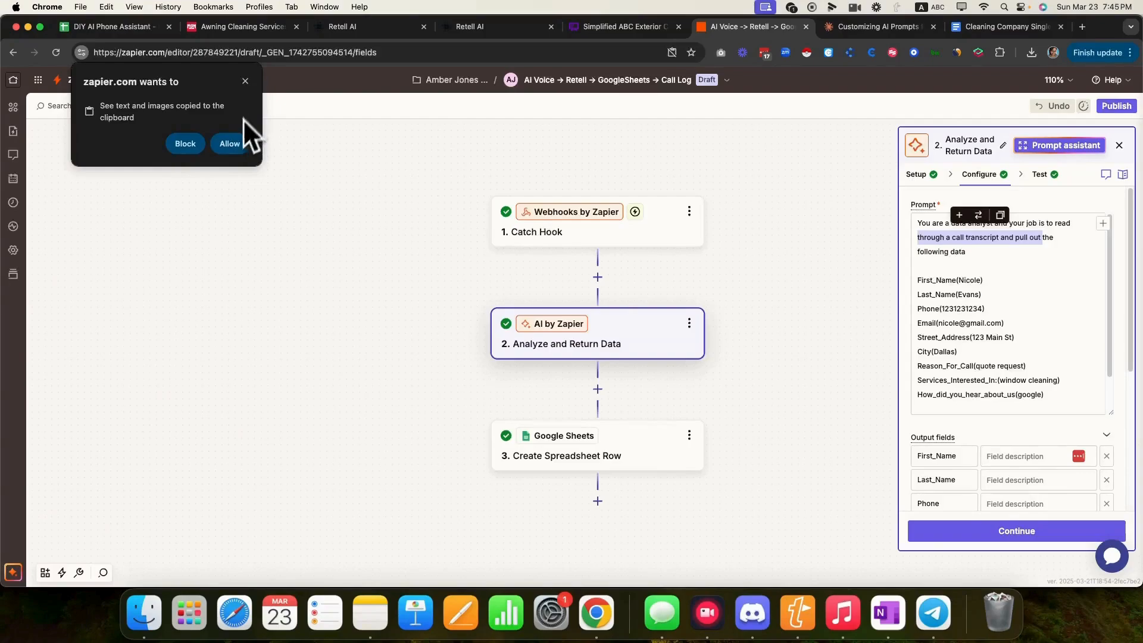
click(238, 143)
click(1029, 282)
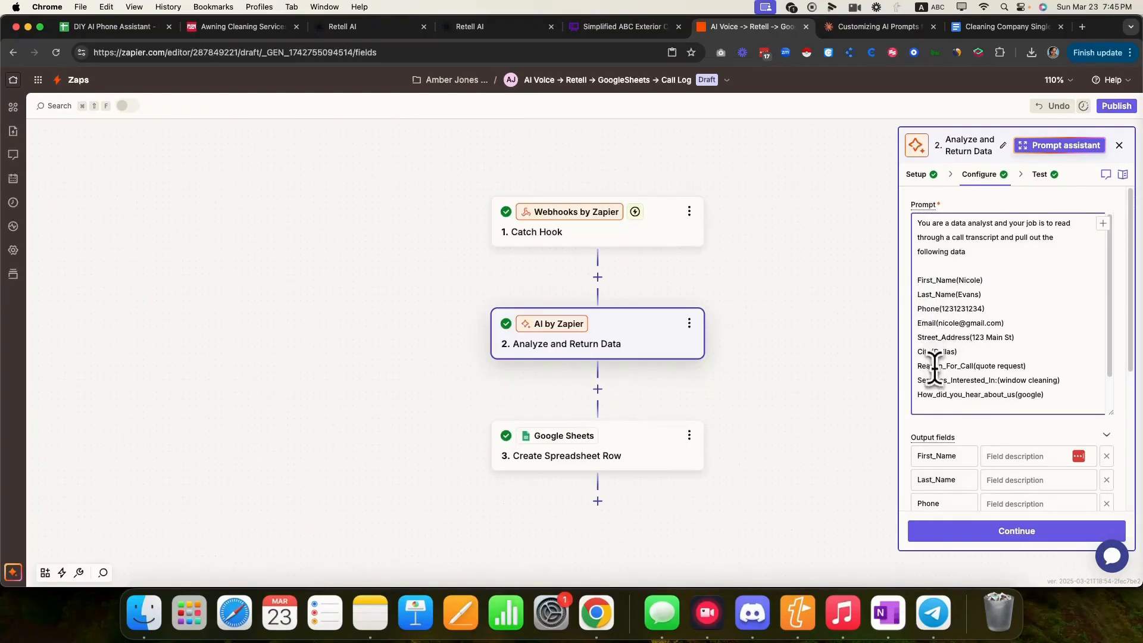
- Select the Retell agent's post-call field names to compare against the Zapier prompt
click(337, 26)
click(823, 303)
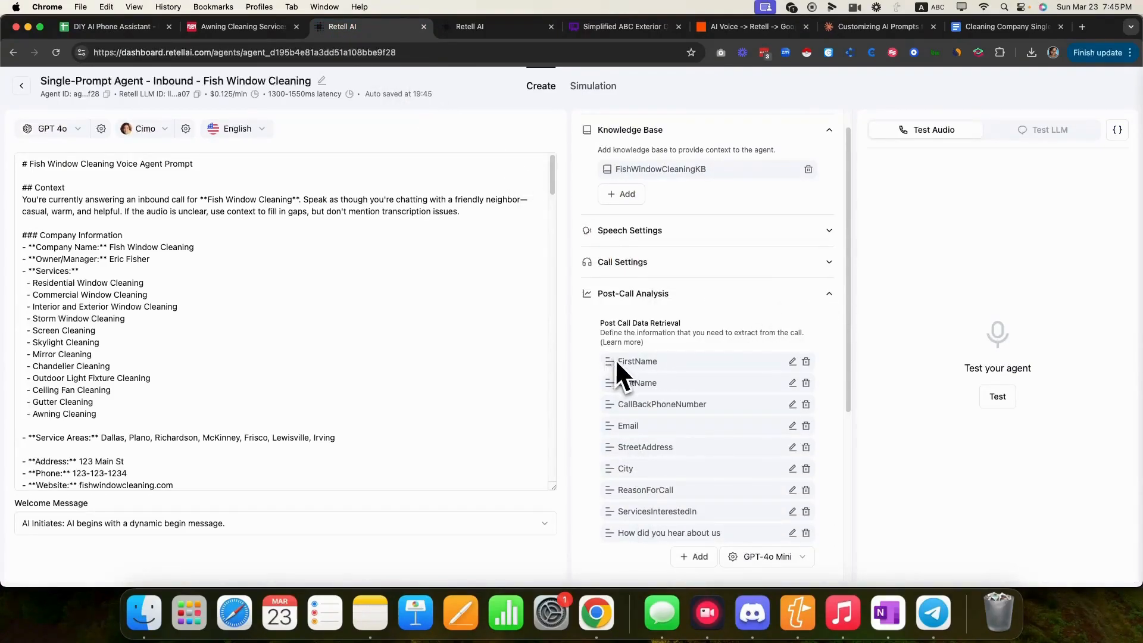
drag(623, 361, 719, 532)
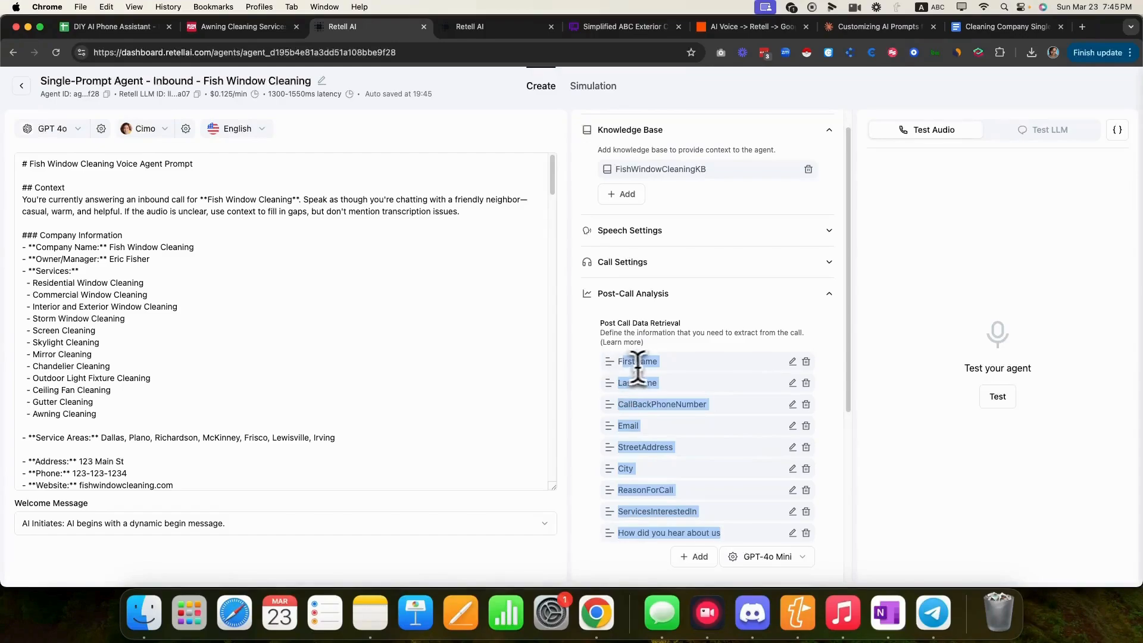
click(767, 29)
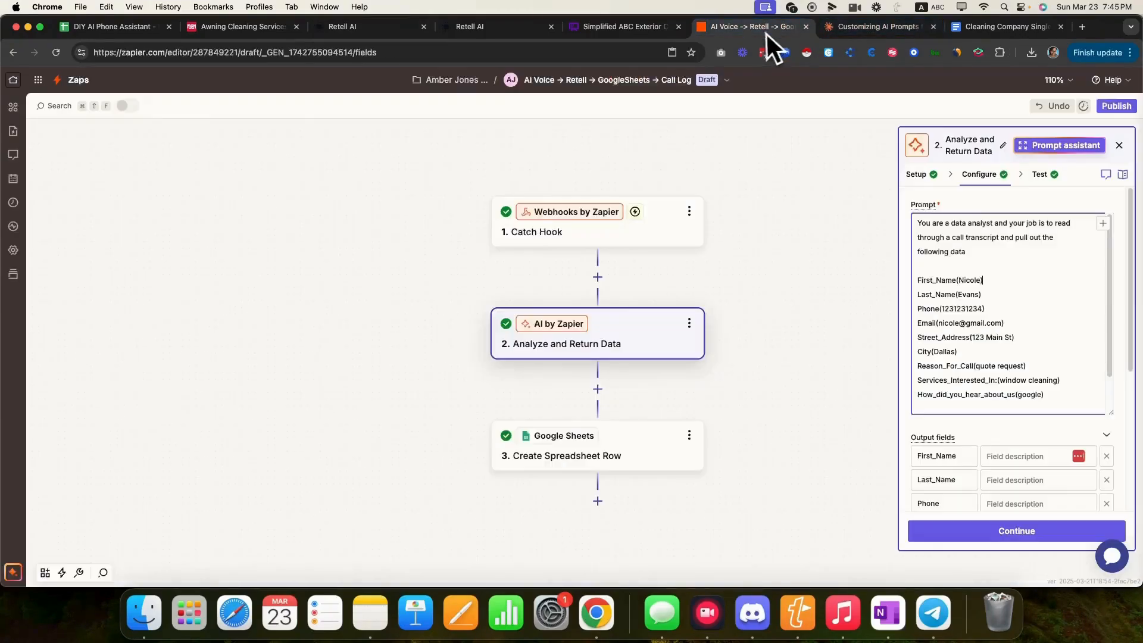
- Review the AI prompt's sample field lines and retest the AI step on the call transcript
scroll(1020, 369, down, 2)
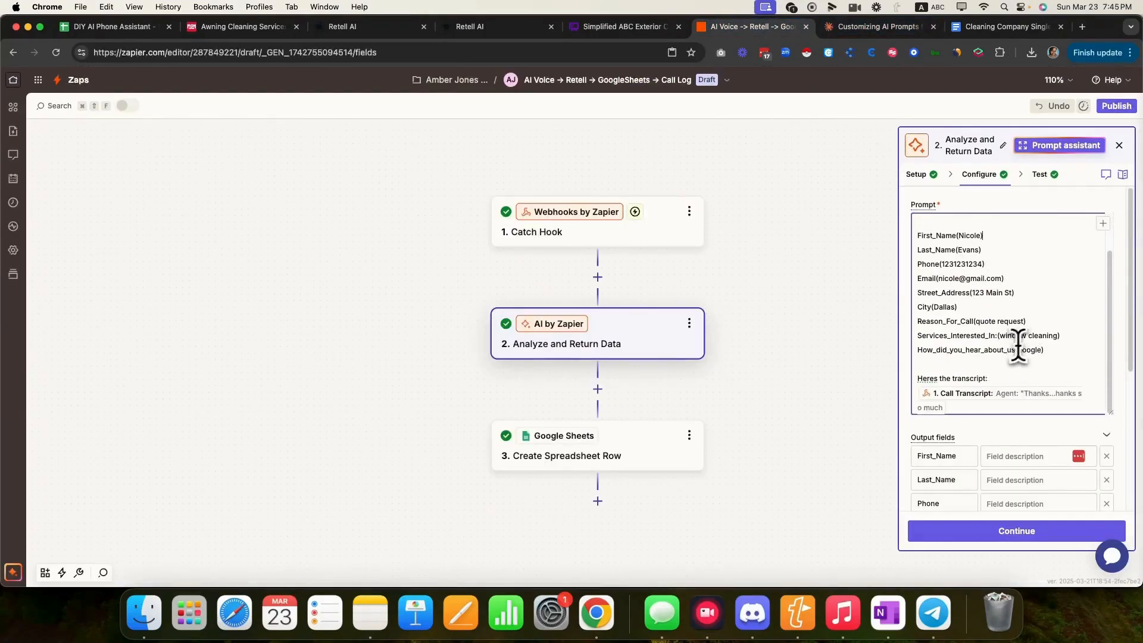
drag(1045, 351, 917, 235)
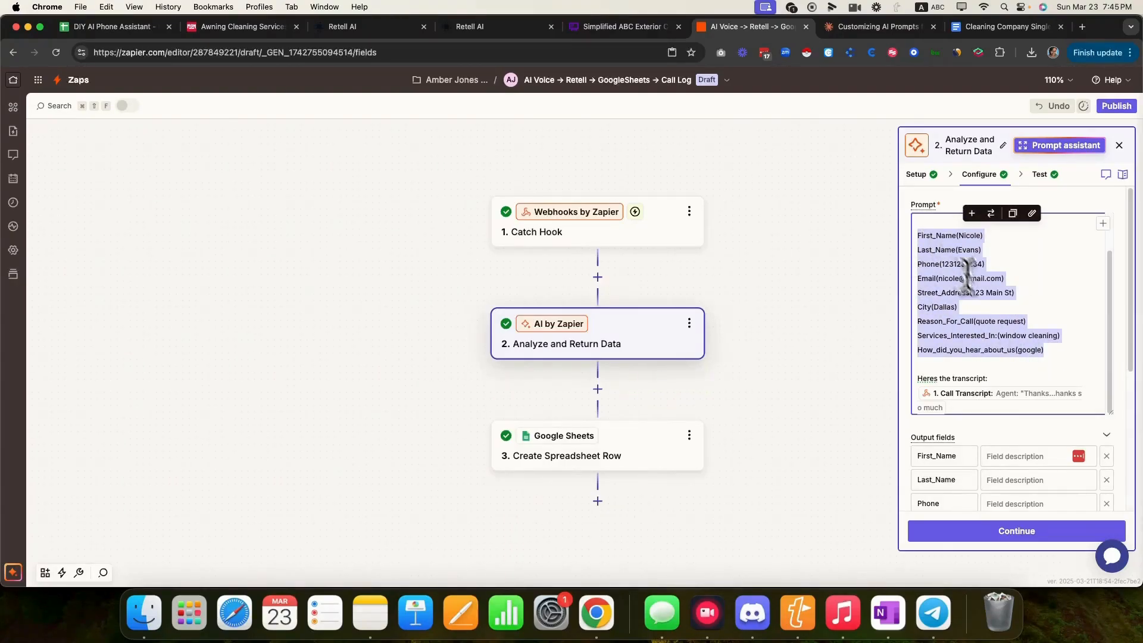
click(1052, 352)
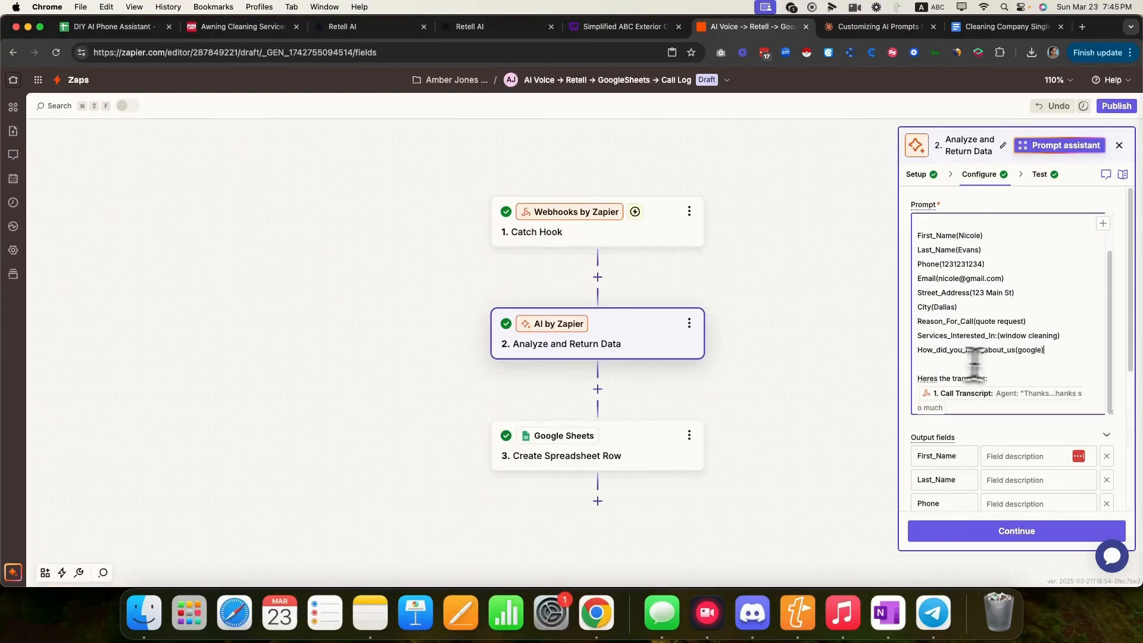
scroll(1038, 362, down, 5)
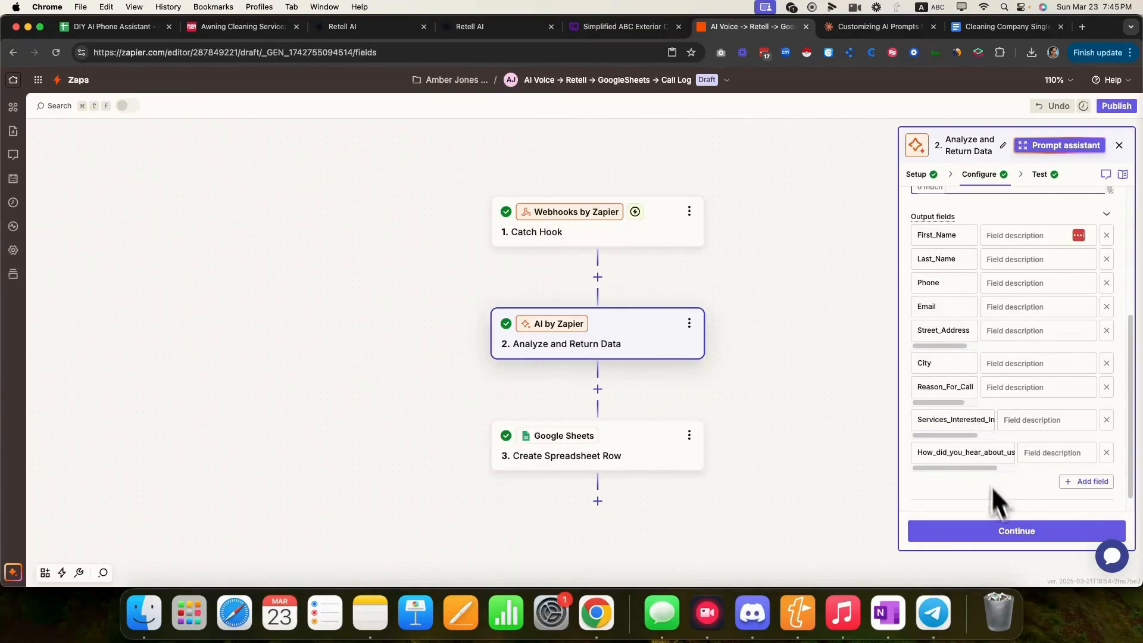
click(1028, 533)
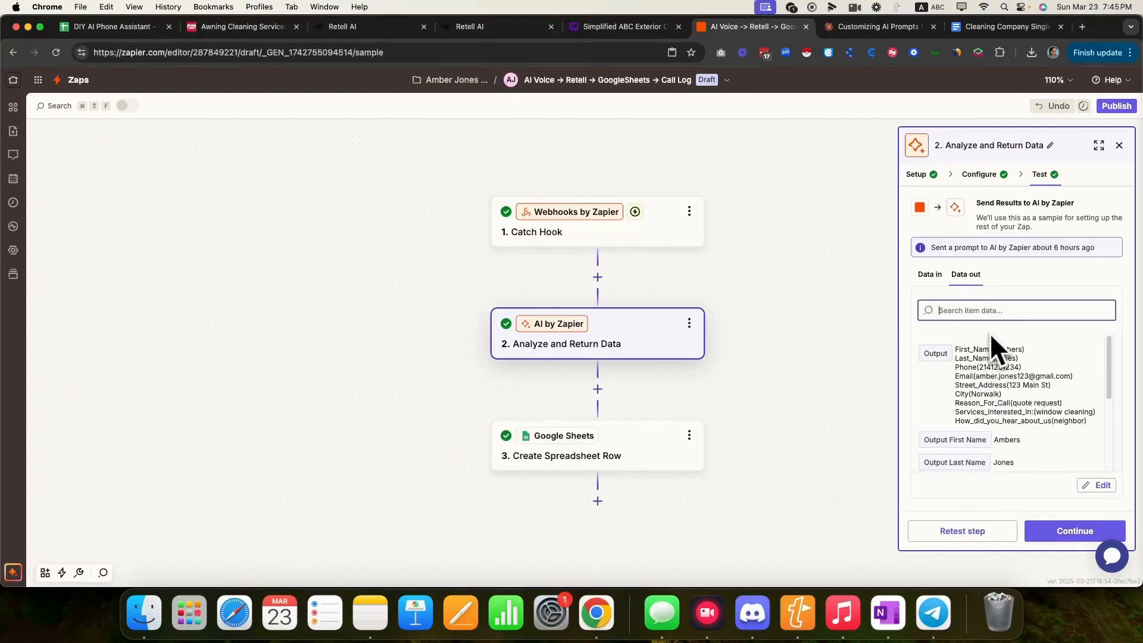
click(952, 534)
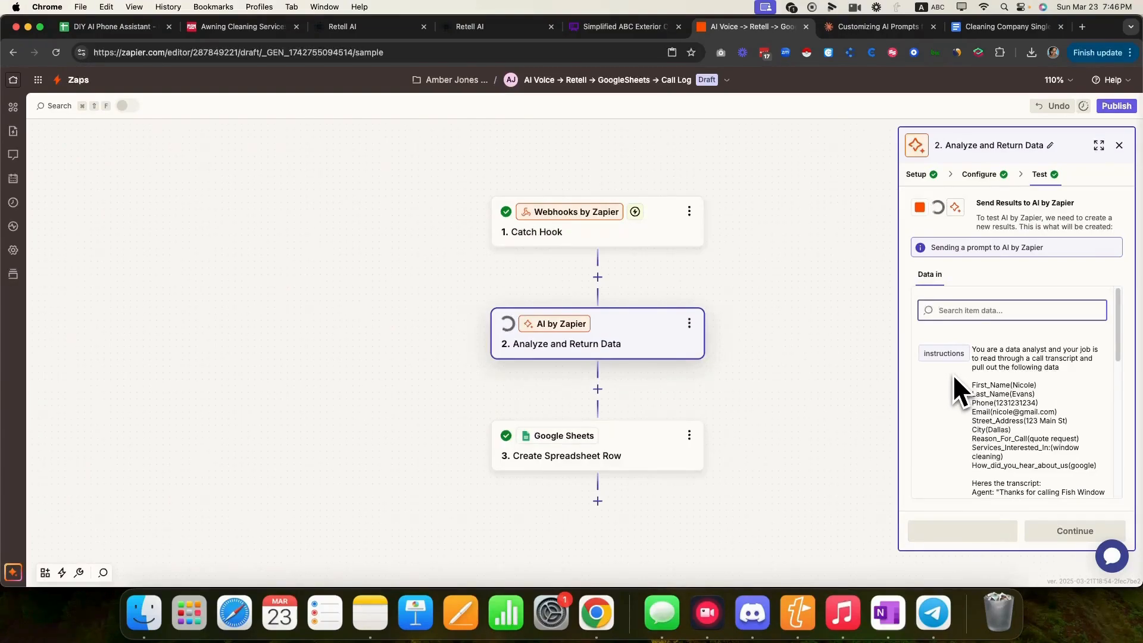
- Check the extracted phone number, street address, city and services interested values in the output
scroll(960, 358, down, 1)
scroll(963, 347, down, 3)
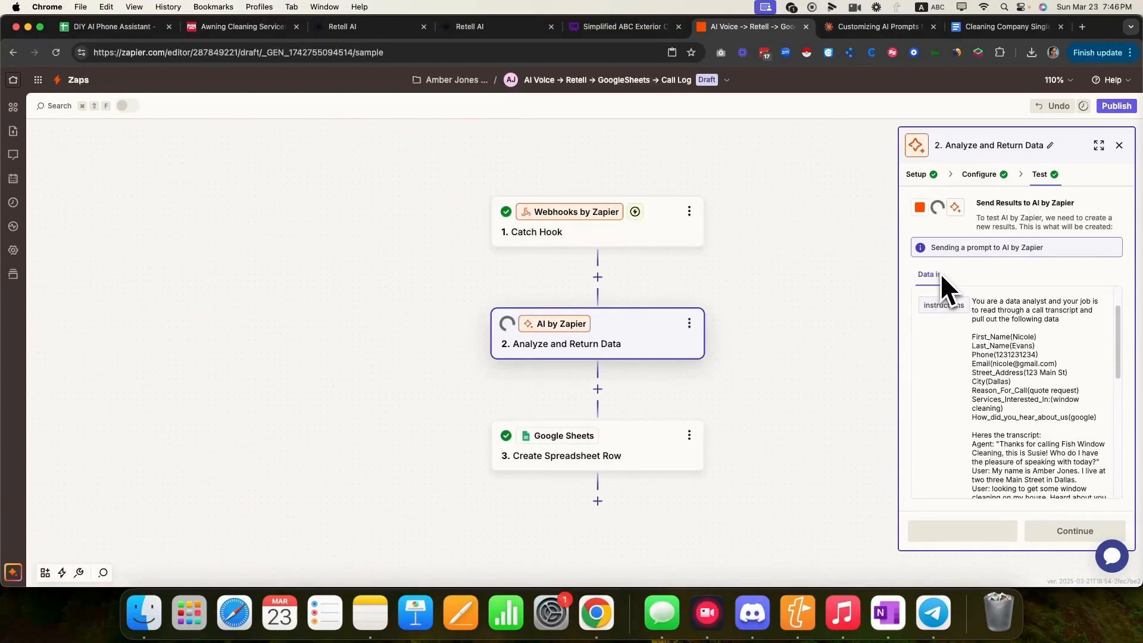
scroll(1009, 406, down, 10)
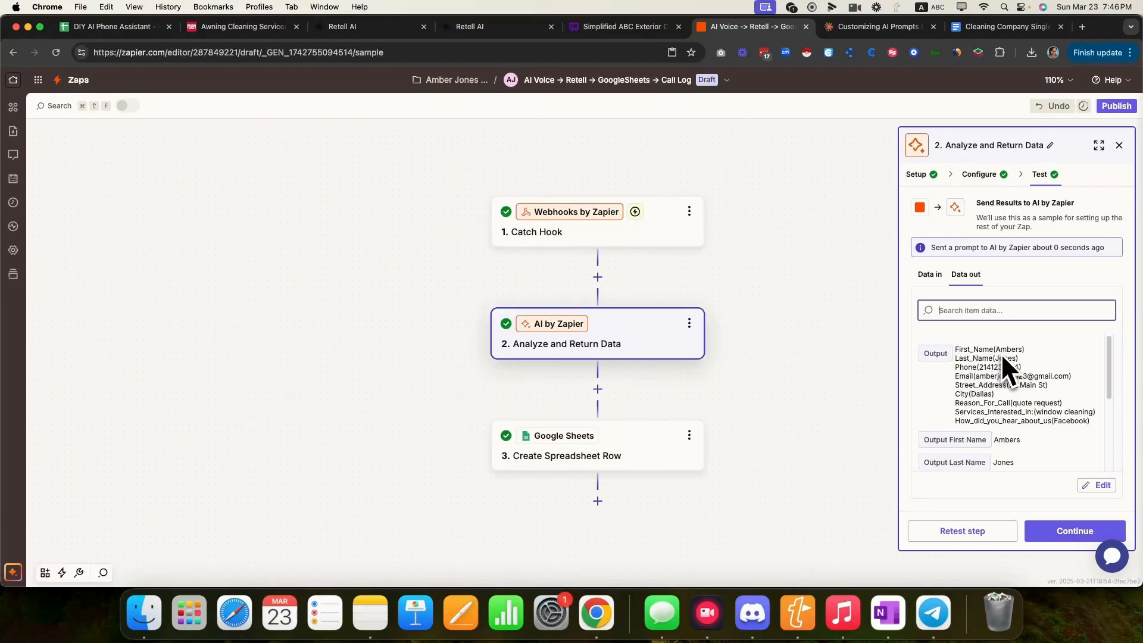
drag(980, 368, 1025, 370)
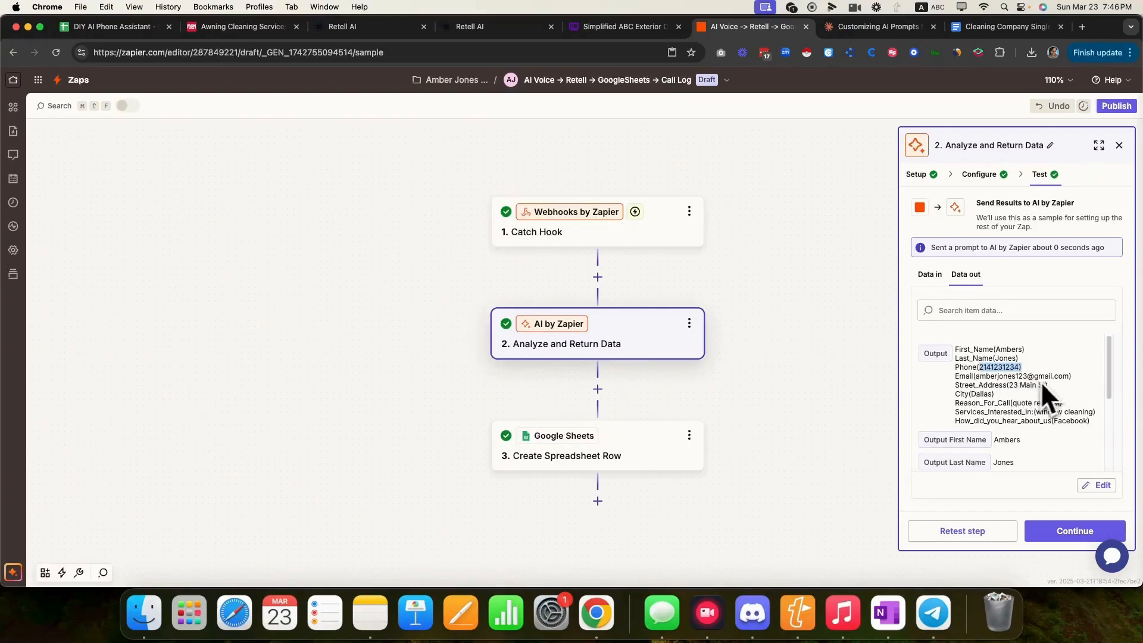
drag(1009, 385, 1052, 387)
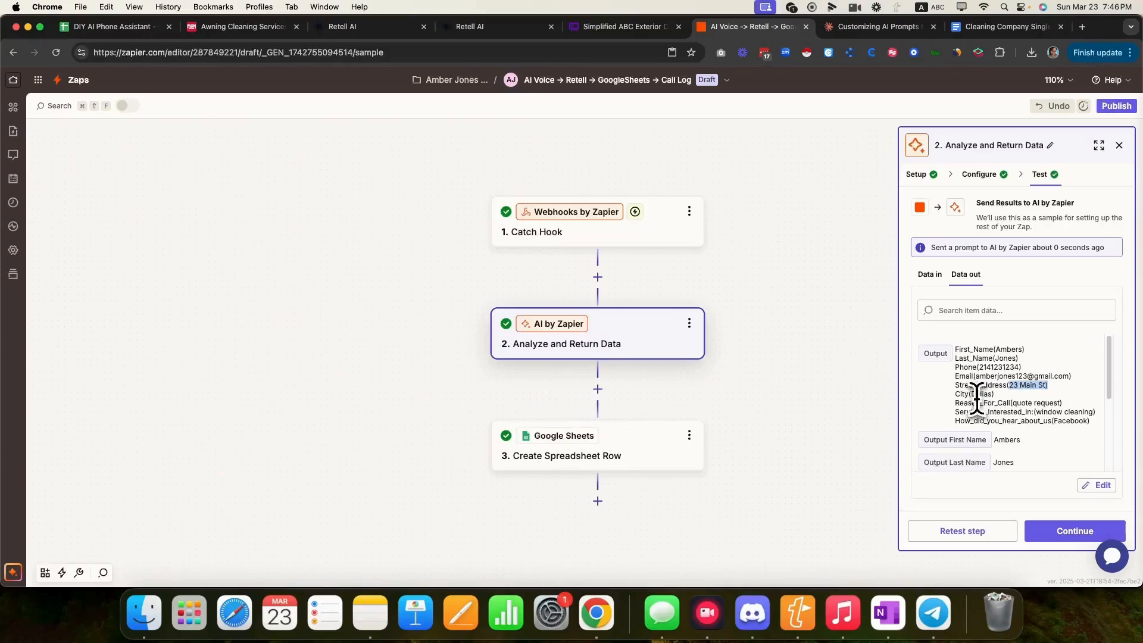
drag(971, 394, 1052, 413)
click(1058, 414)
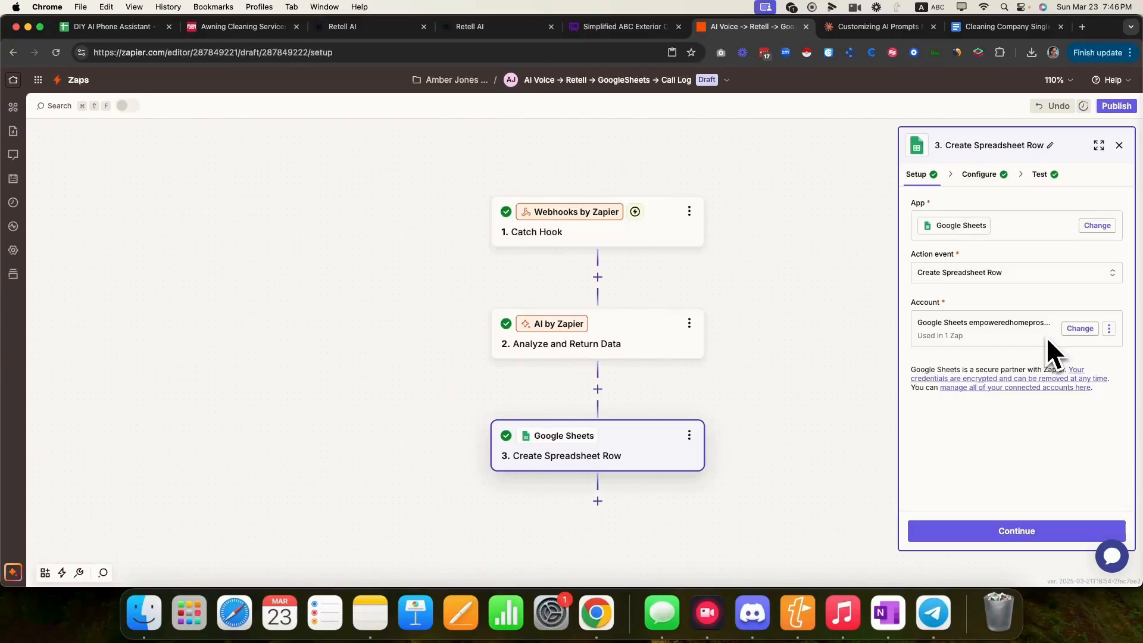
- Set the row step's Drive to My Google Drive, then view the Fish Window Cleaning spreadsheet
click(1006, 532)
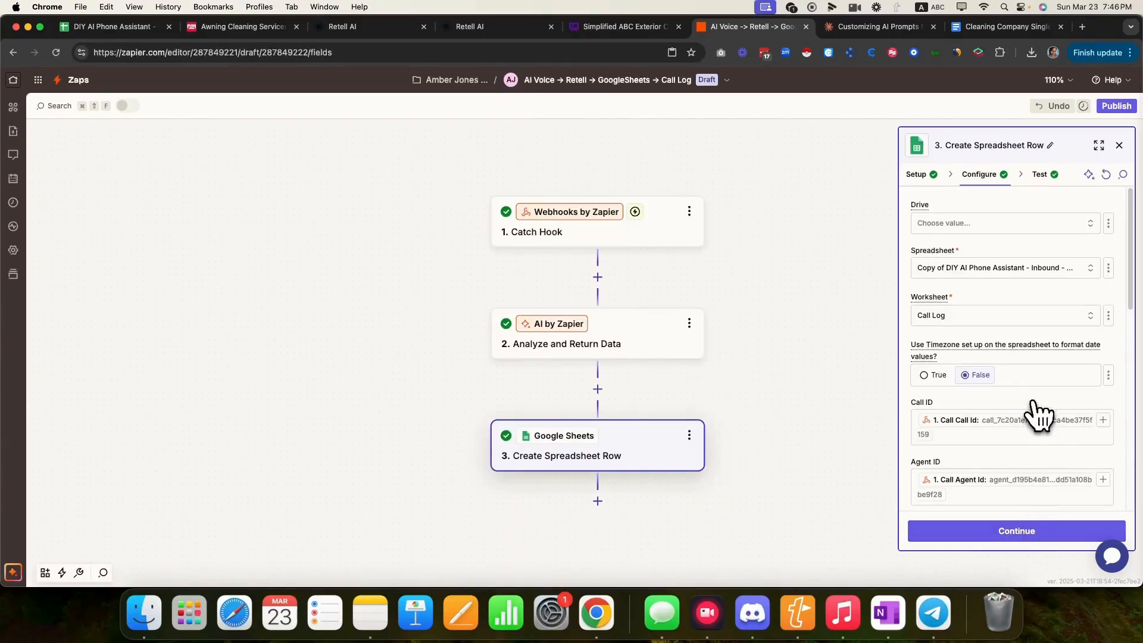
click(1084, 229)
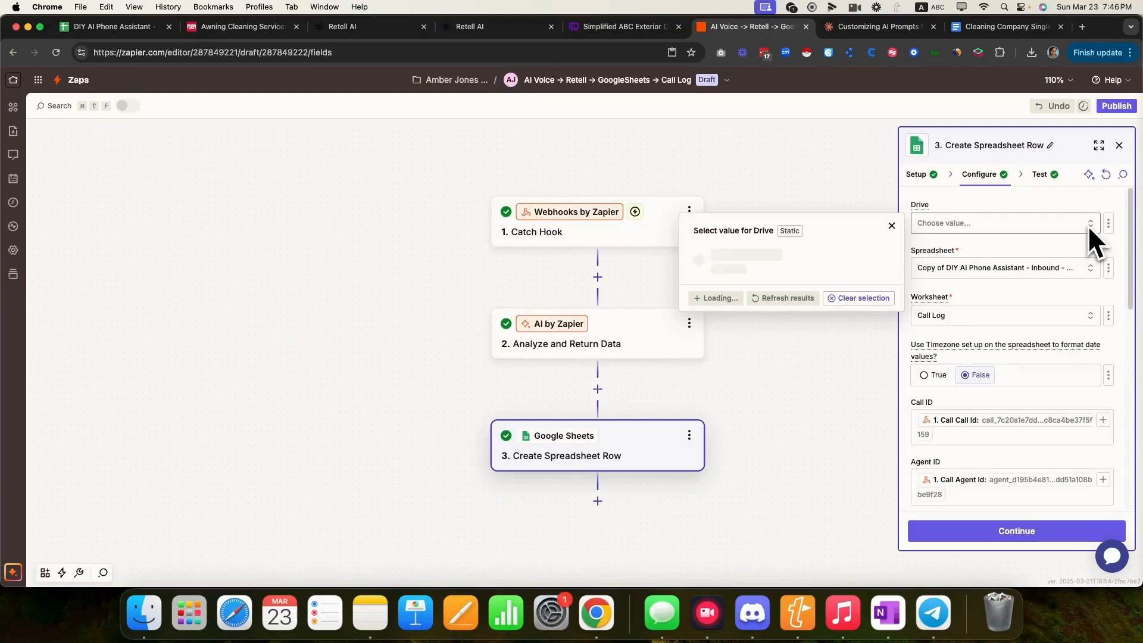
click(762, 256)
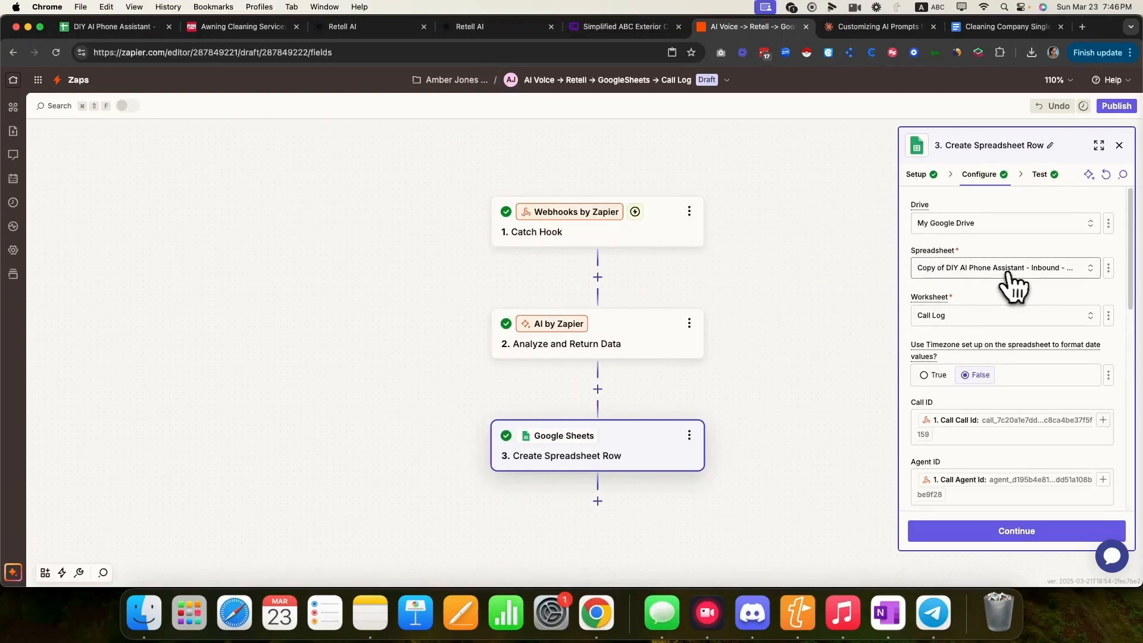
click(1001, 273)
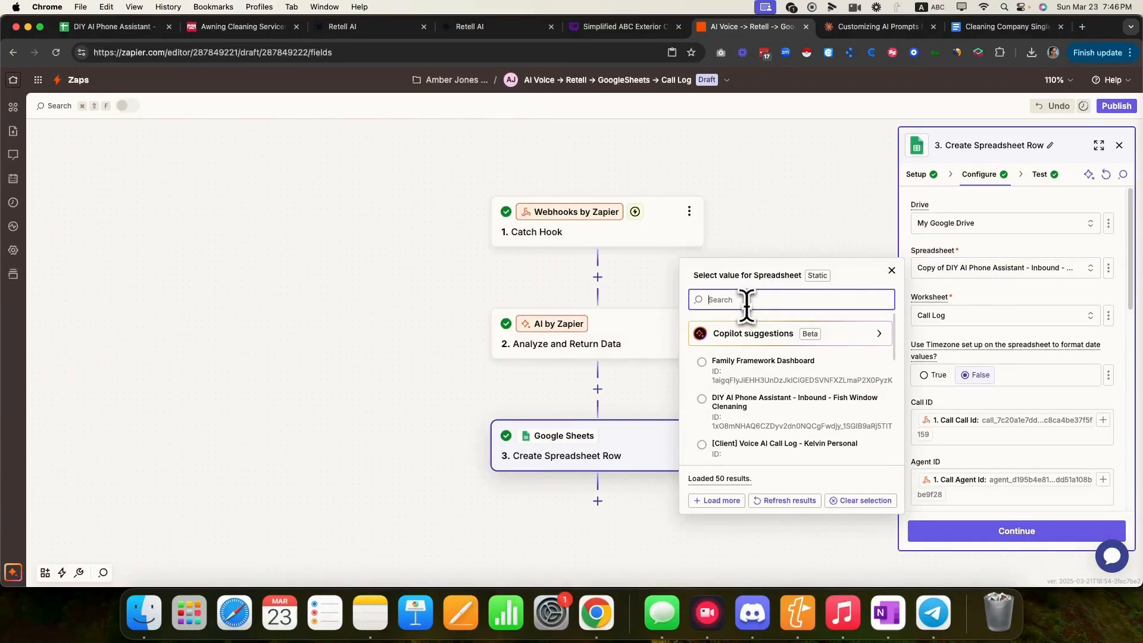
click(126, 31)
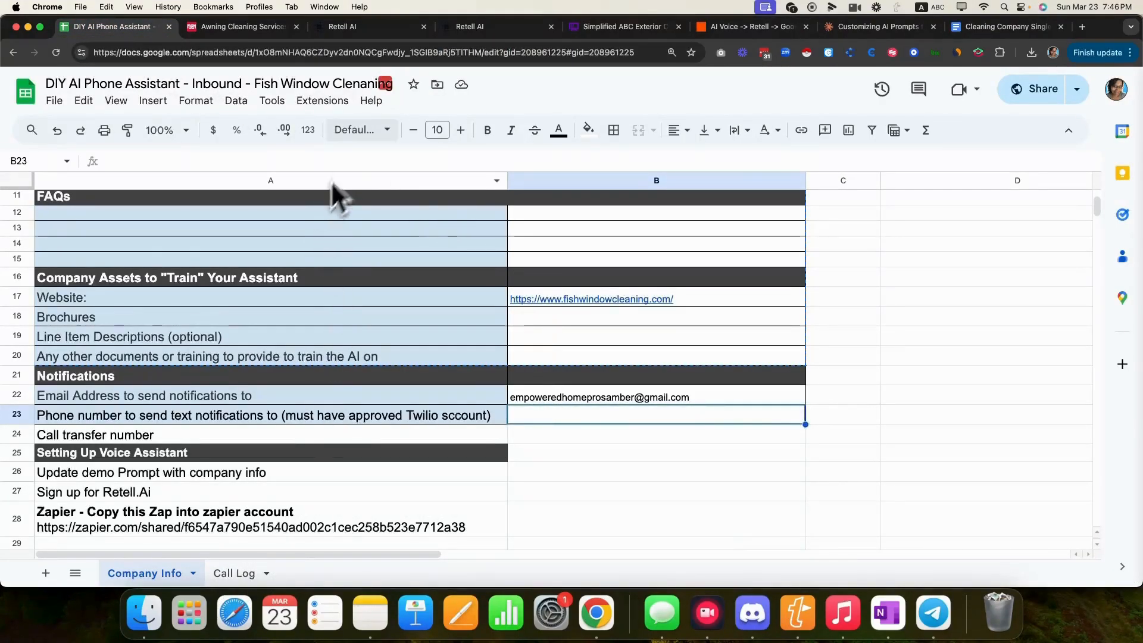
- Check the Call Log sheet's column headers, then return to the Zapier editor
click(229, 574)
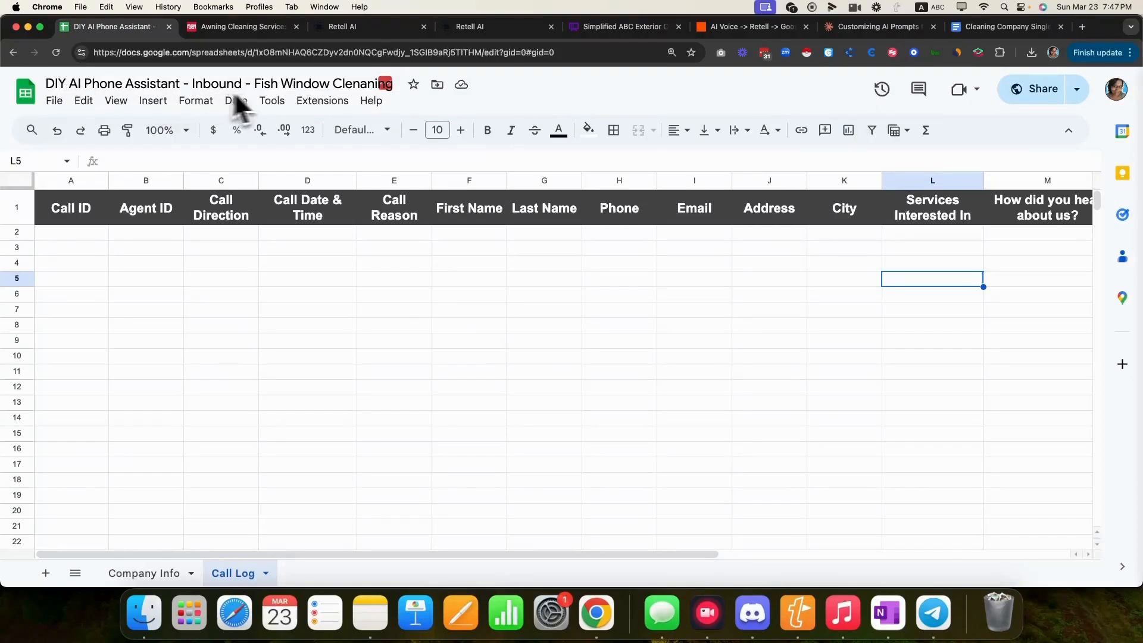
click(753, 27)
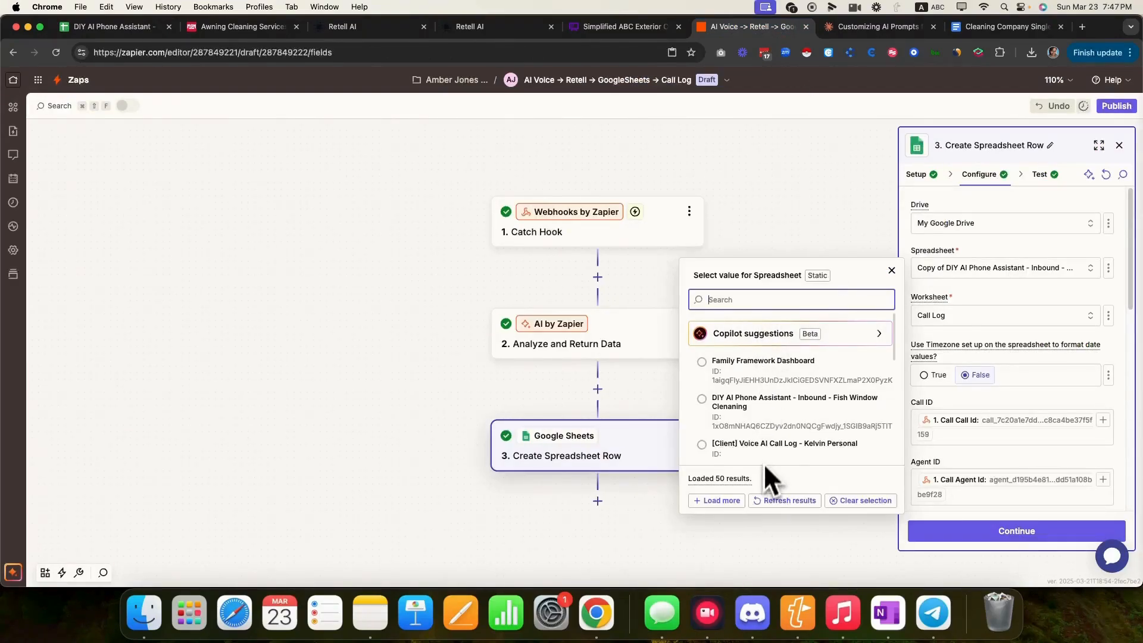
- Target the 'DIY' Fish Window Cleaning spreadsheet's Call Log worksheet in the row step
click(769, 503)
text(DIY)
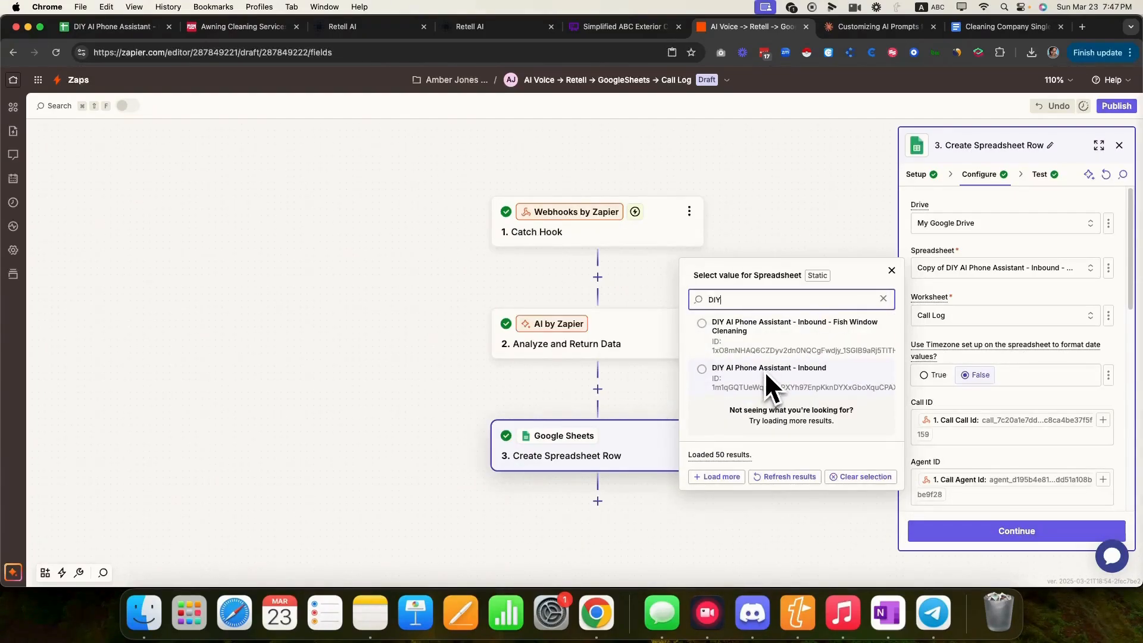
click(796, 348)
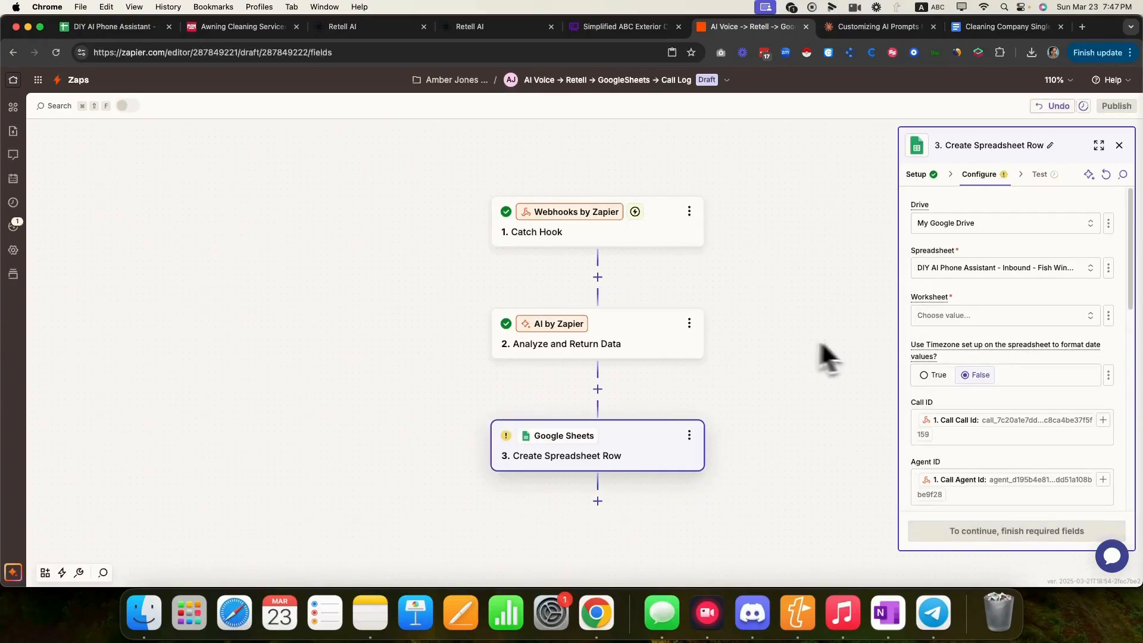
click(983, 316)
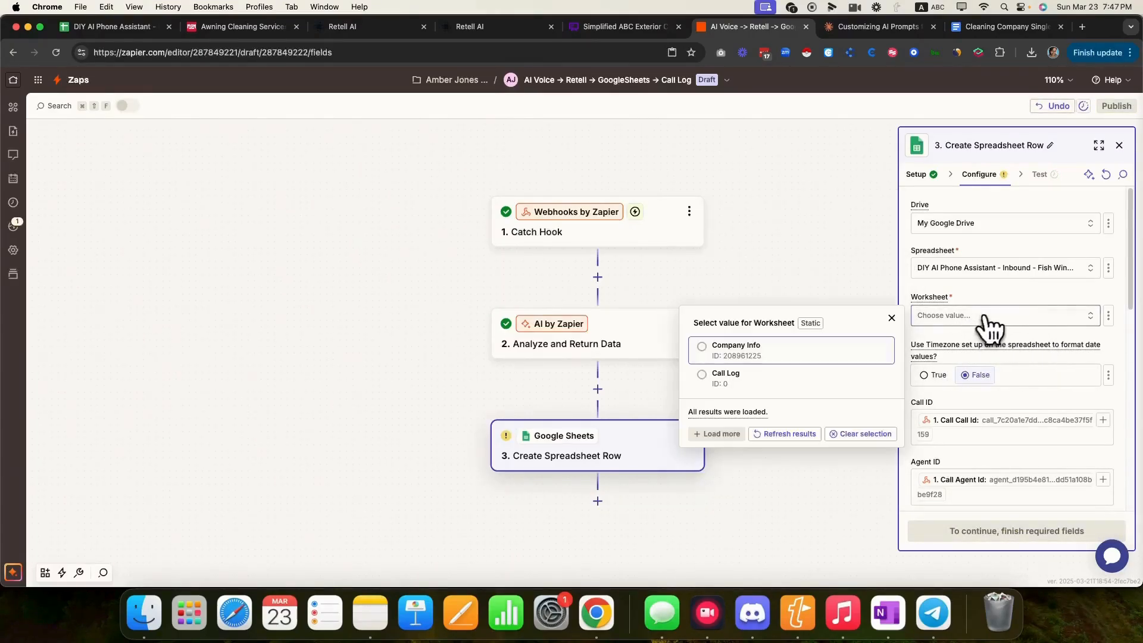
click(706, 380)
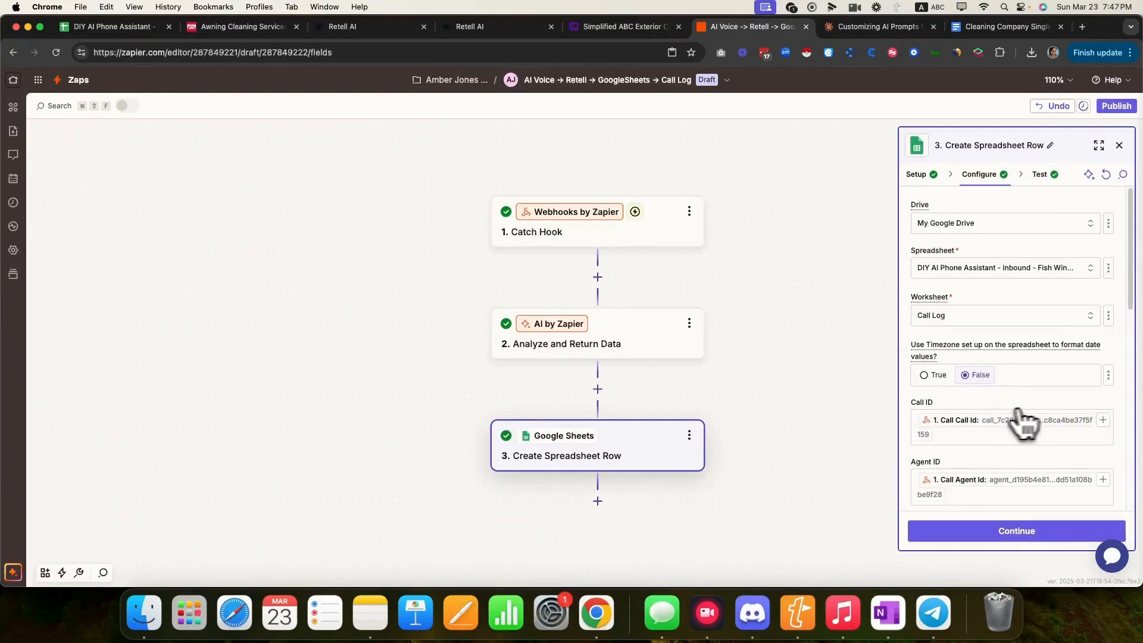
- Scroll to the Services Interested In column and open its data choices
scroll(1050, 423, down, 3)
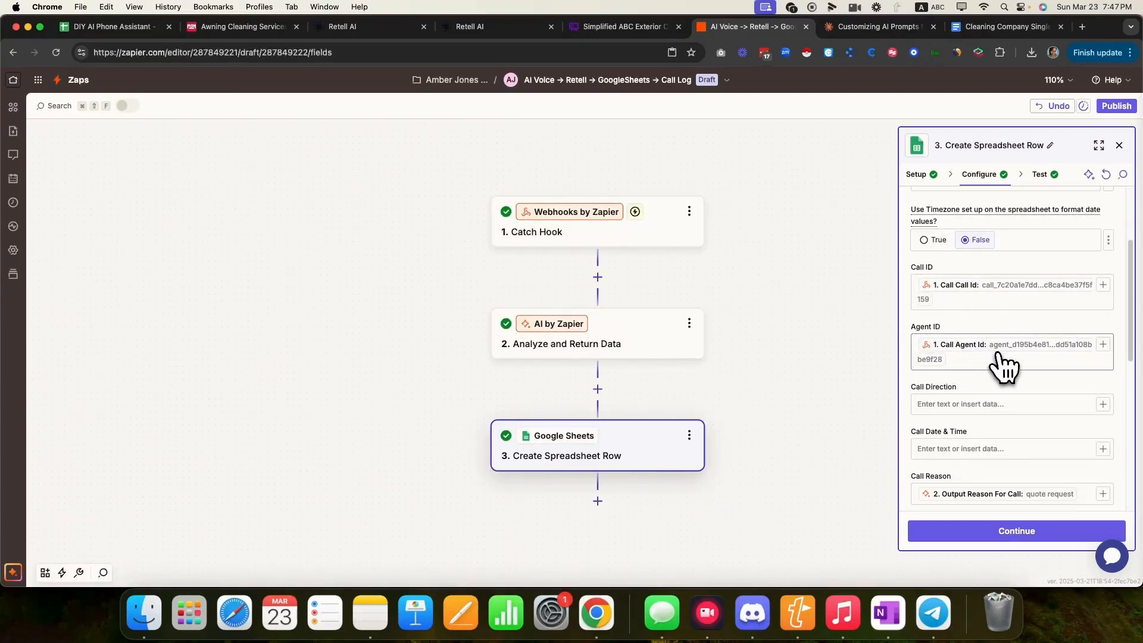
scroll(1003, 364, down, 4)
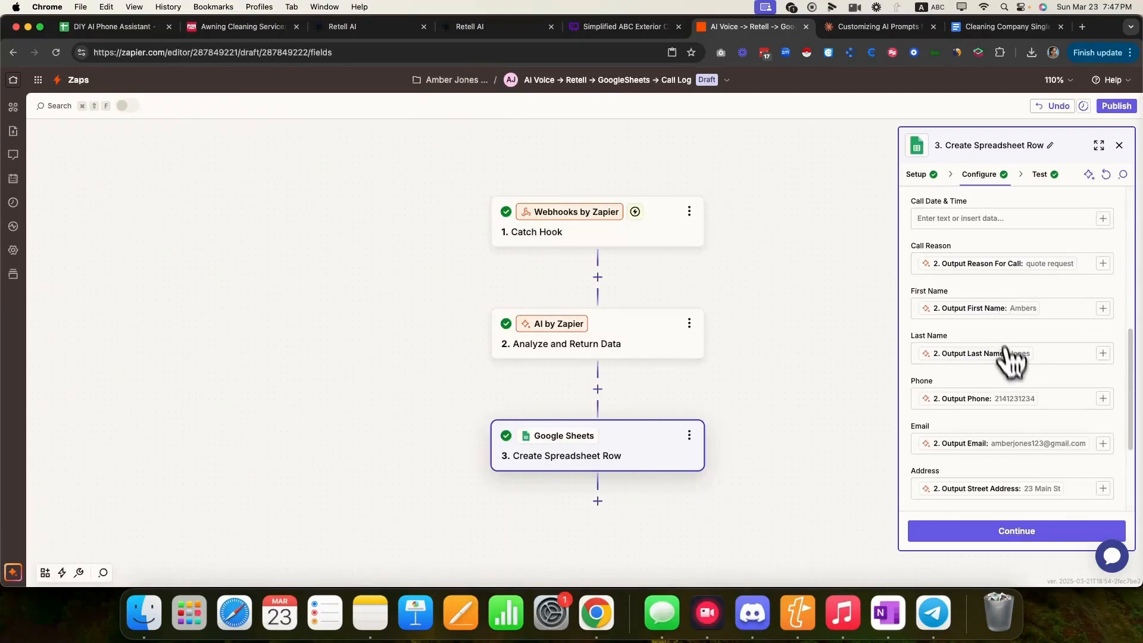
scroll(1016, 477, down, 2)
scroll(1018, 488, down, 4)
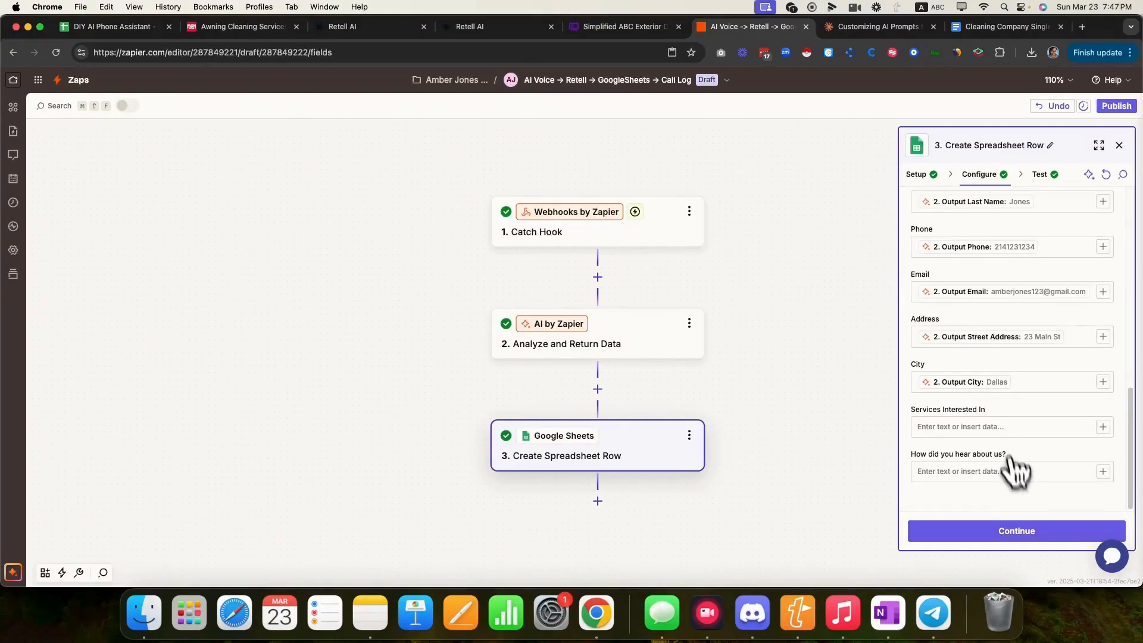
click(1102, 427)
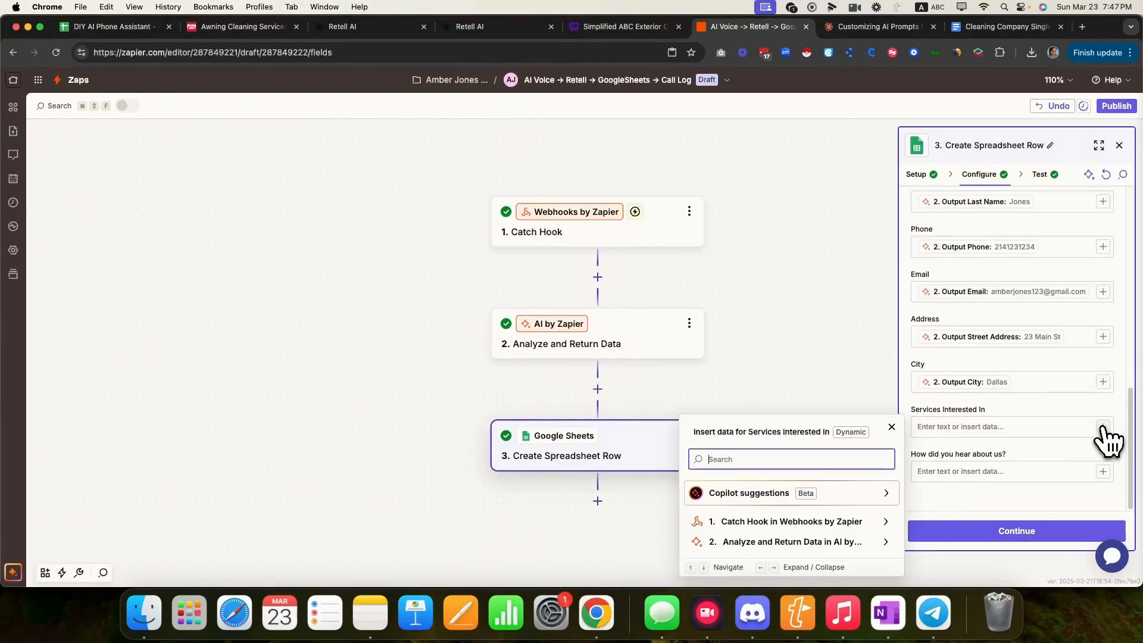
- Search the AI step's output fields for 'services' to find the right data
click(886, 542)
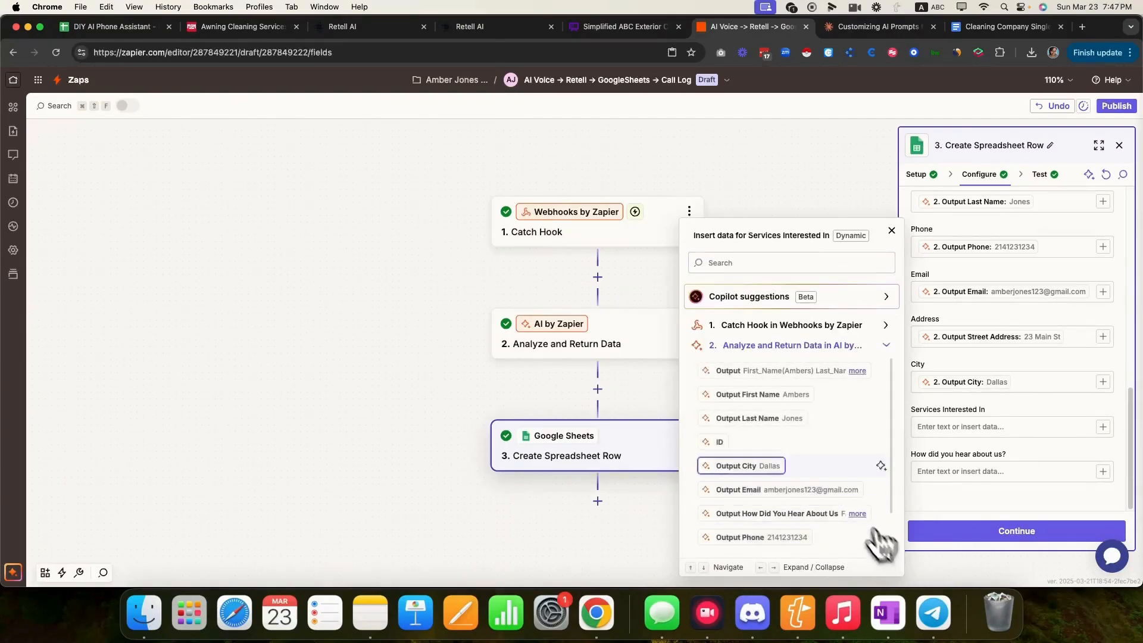
click(762, 263)
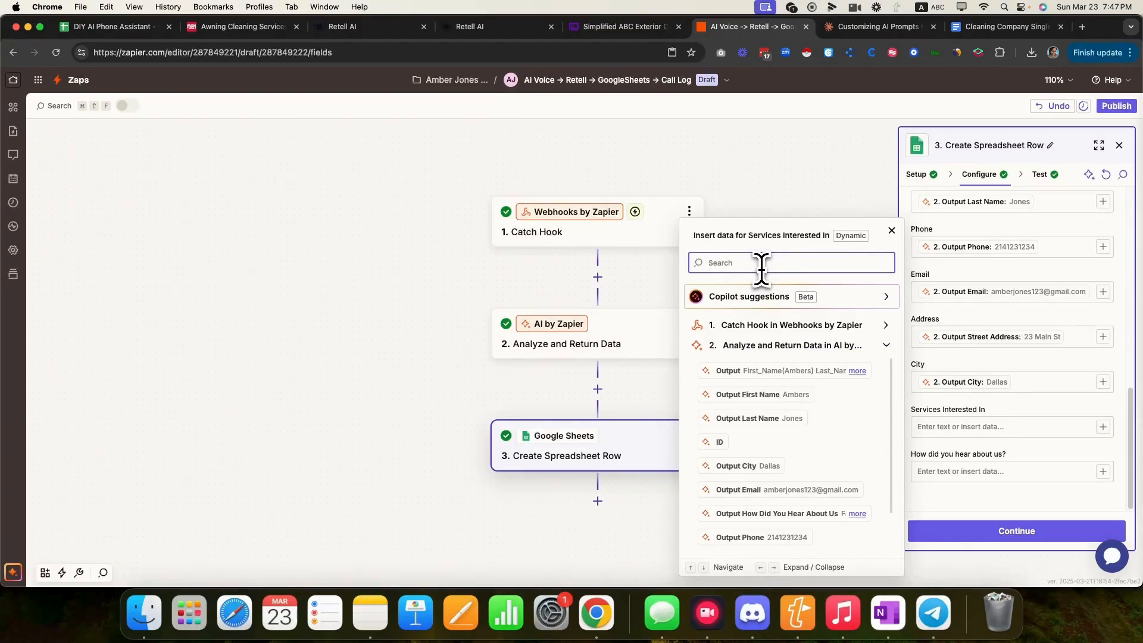
scroll(768, 449, down, 2)
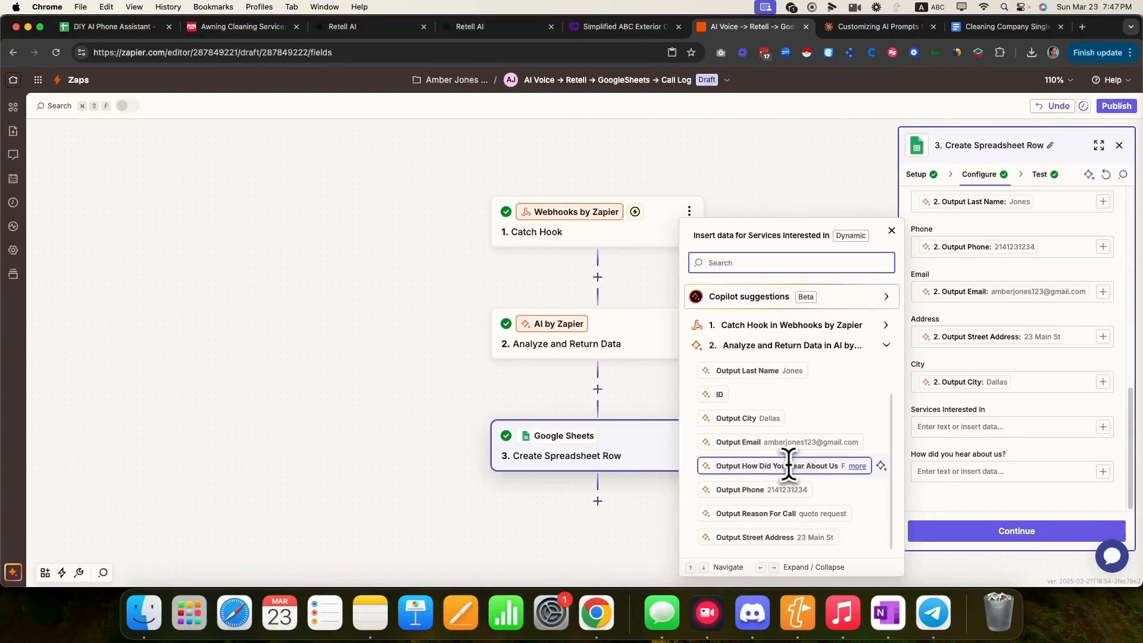
scroll(788, 465, up, 2)
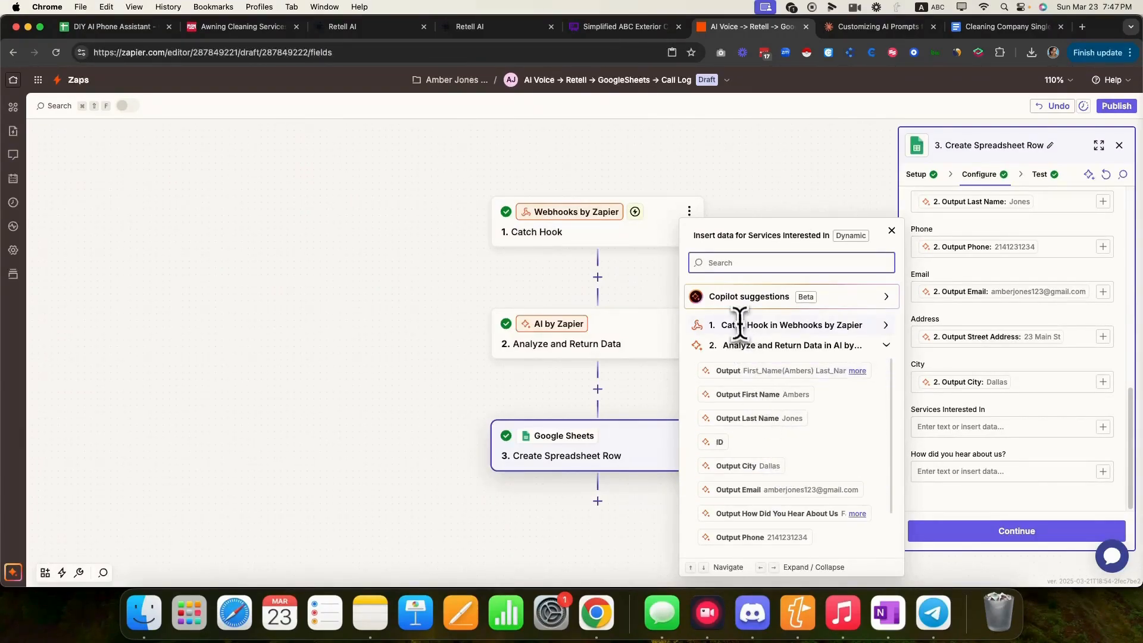
text(services)
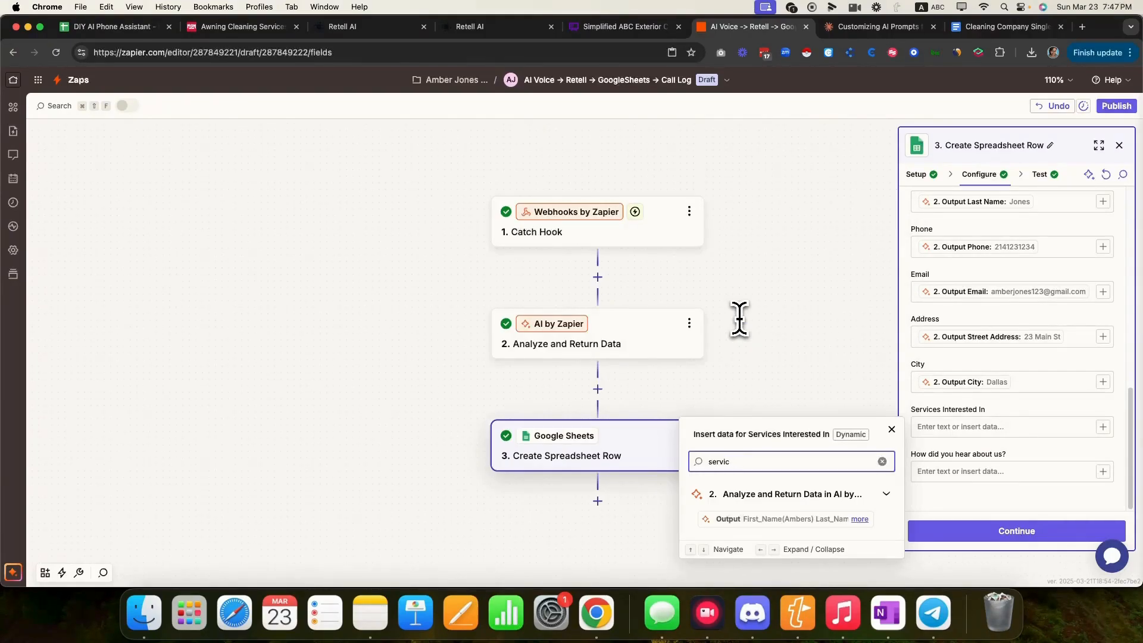
key(BackSpace)
key(BackSpace)
key(BackSpace)
key(BackSpace)
key(BackSpace)
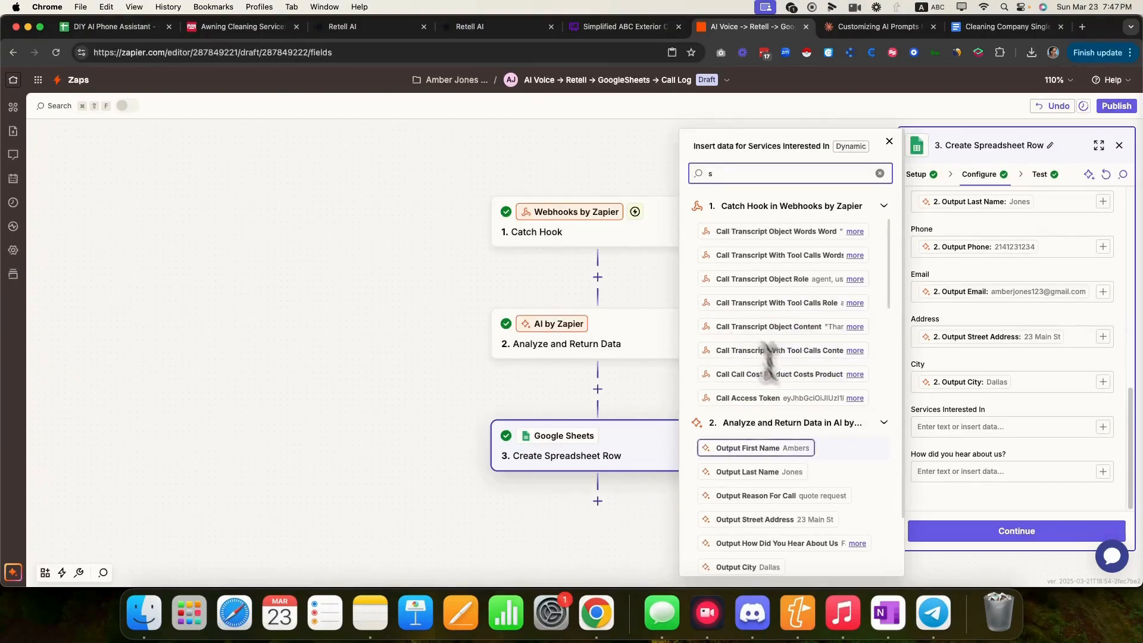
scroll(786, 452, down, 3)
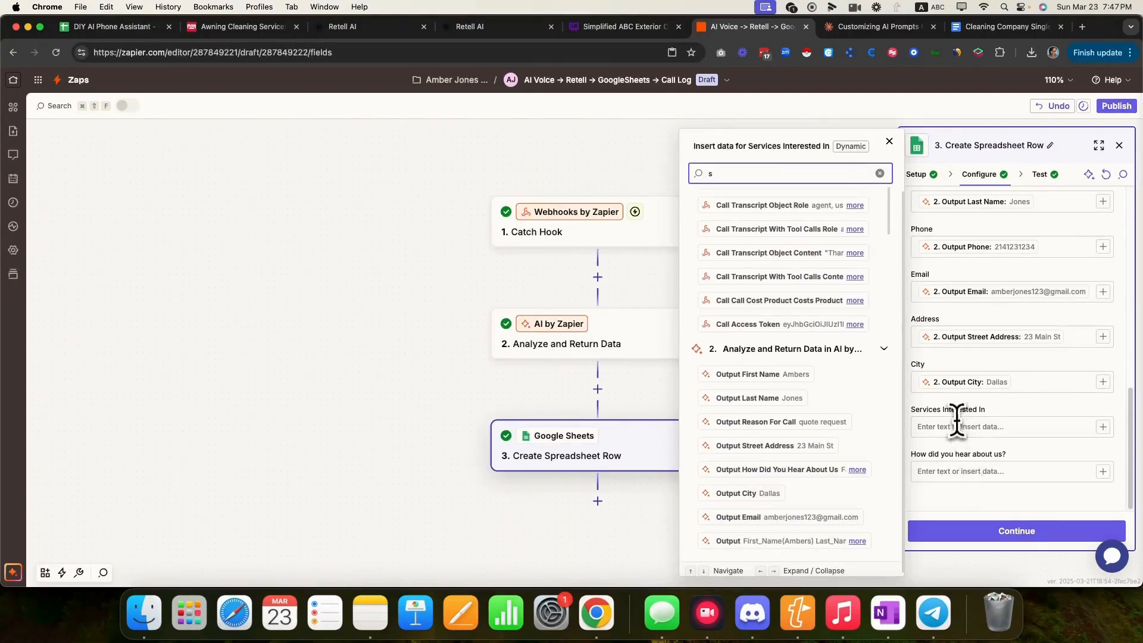
- Map 'How did you hear about us?' to the AI How Did You Hear About Us output
click(958, 472)
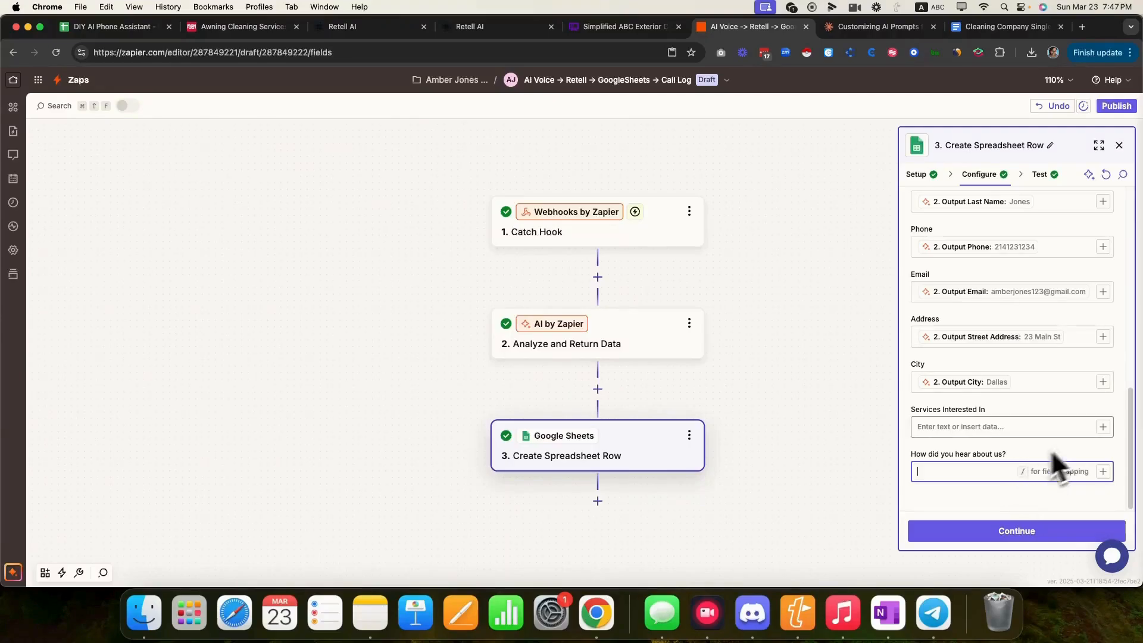
click(1099, 472)
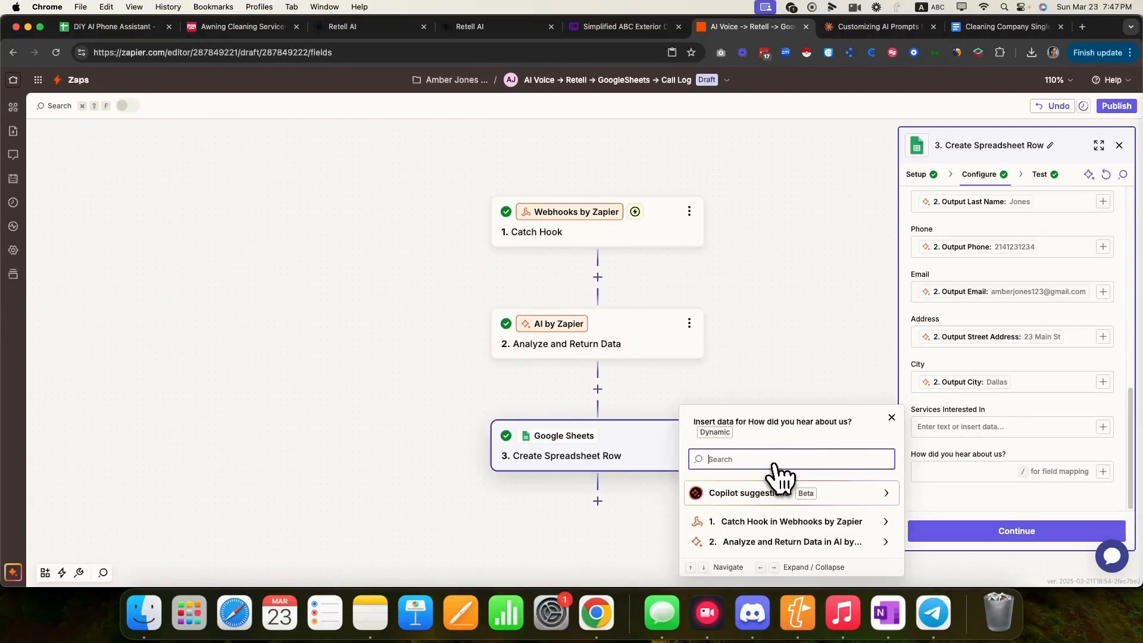
text(how)
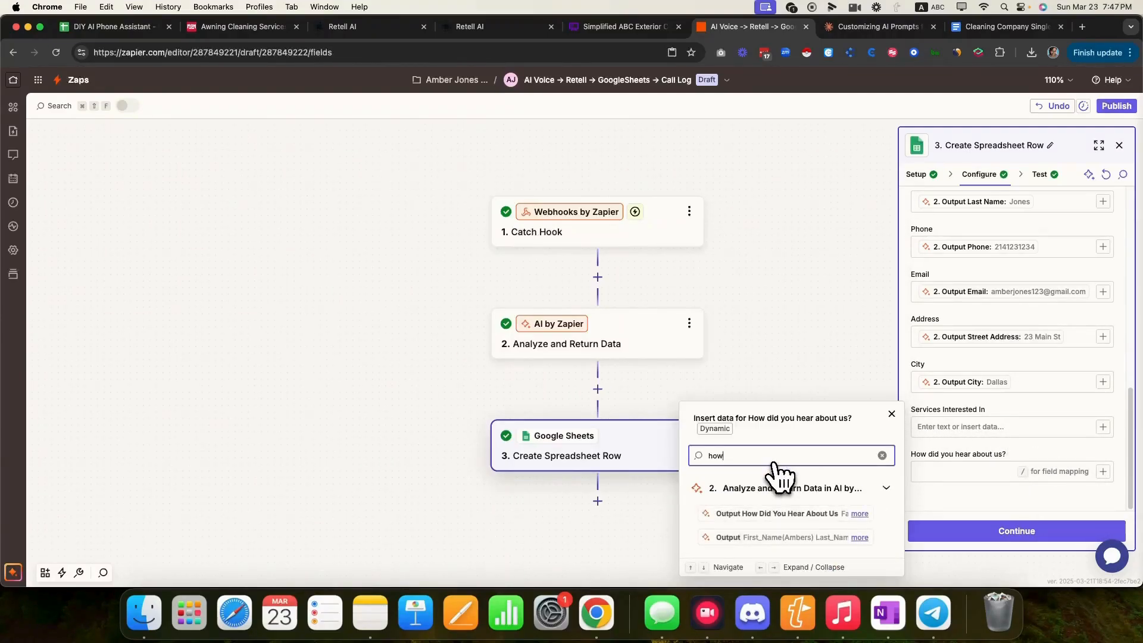
click(738, 514)
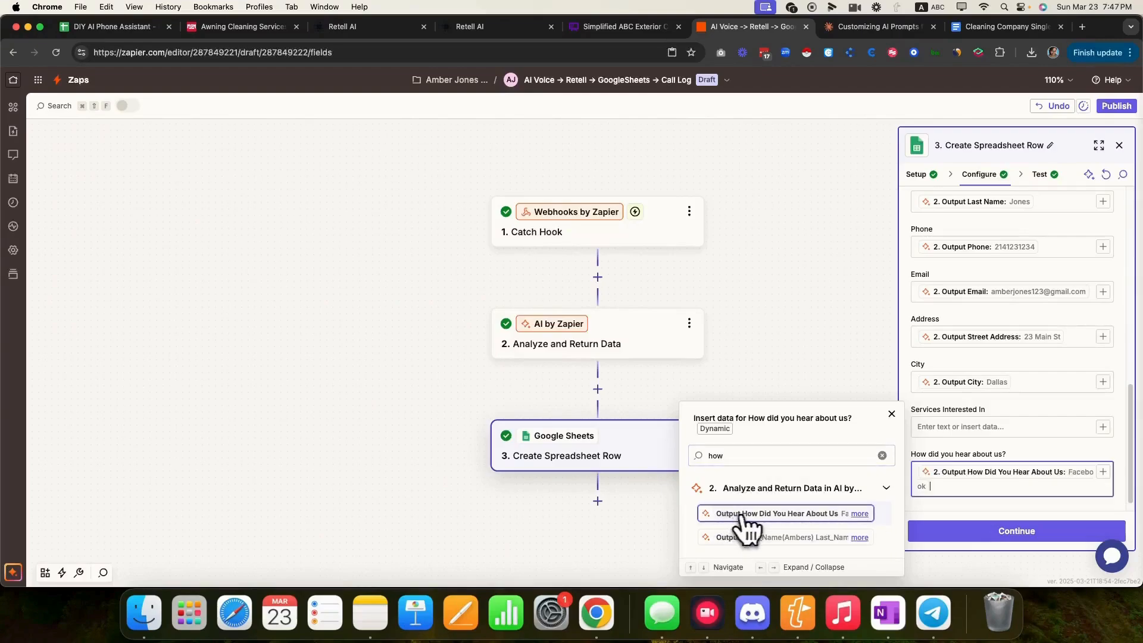
- Browse the AI outputs for Services Interested In, then reopen the Analyze and Return Data step
click(981, 427)
click(1103, 427)
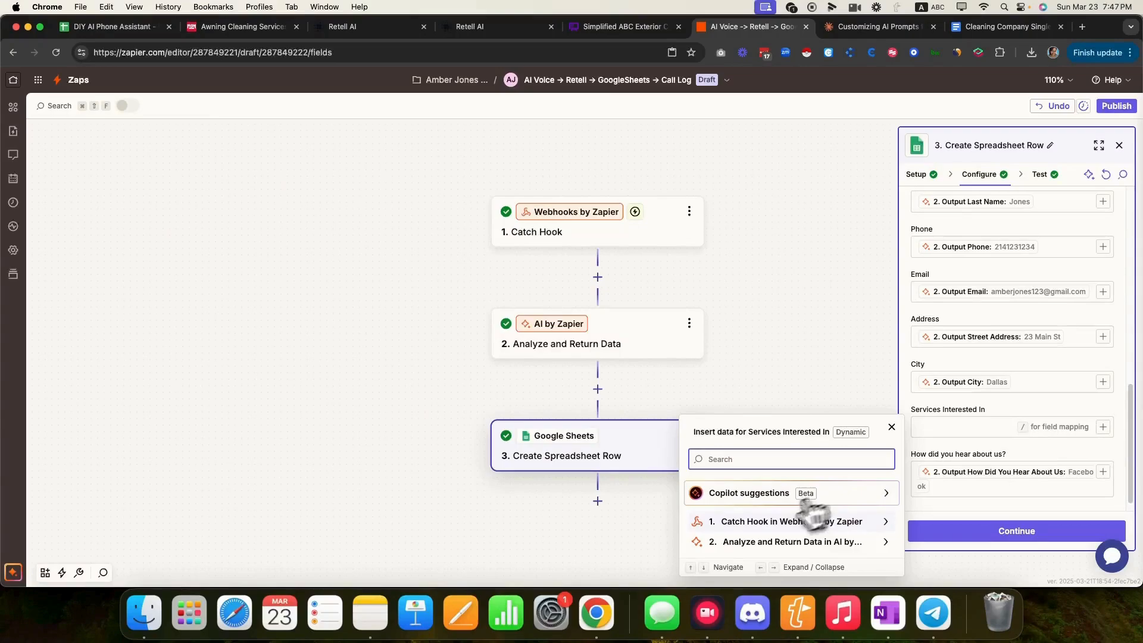
click(872, 543)
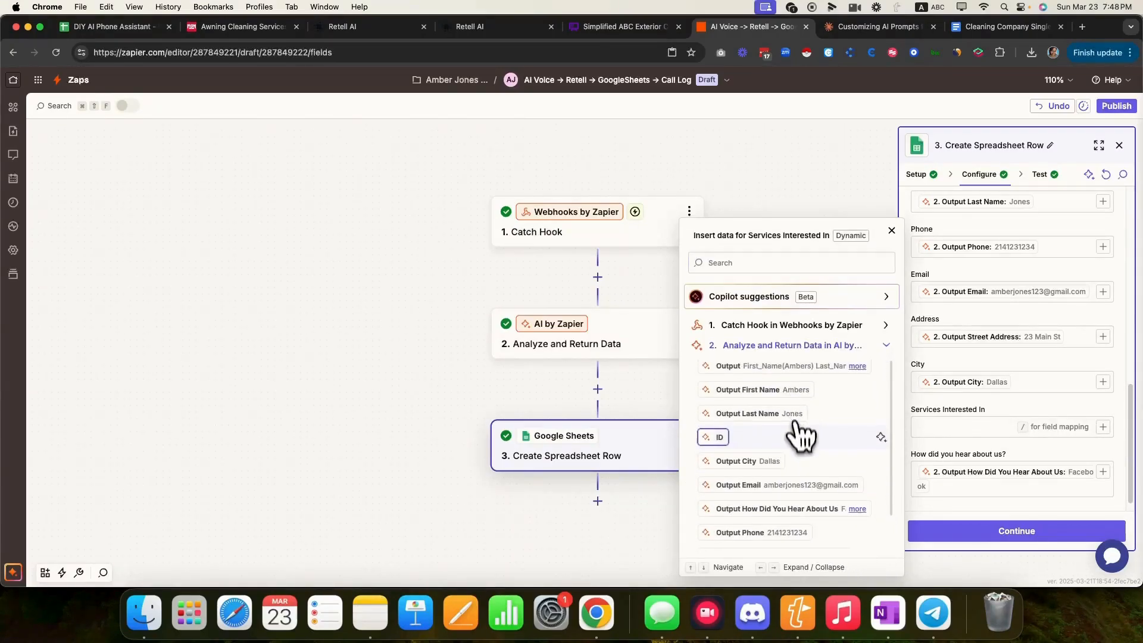
scroll(798, 441, down, 2)
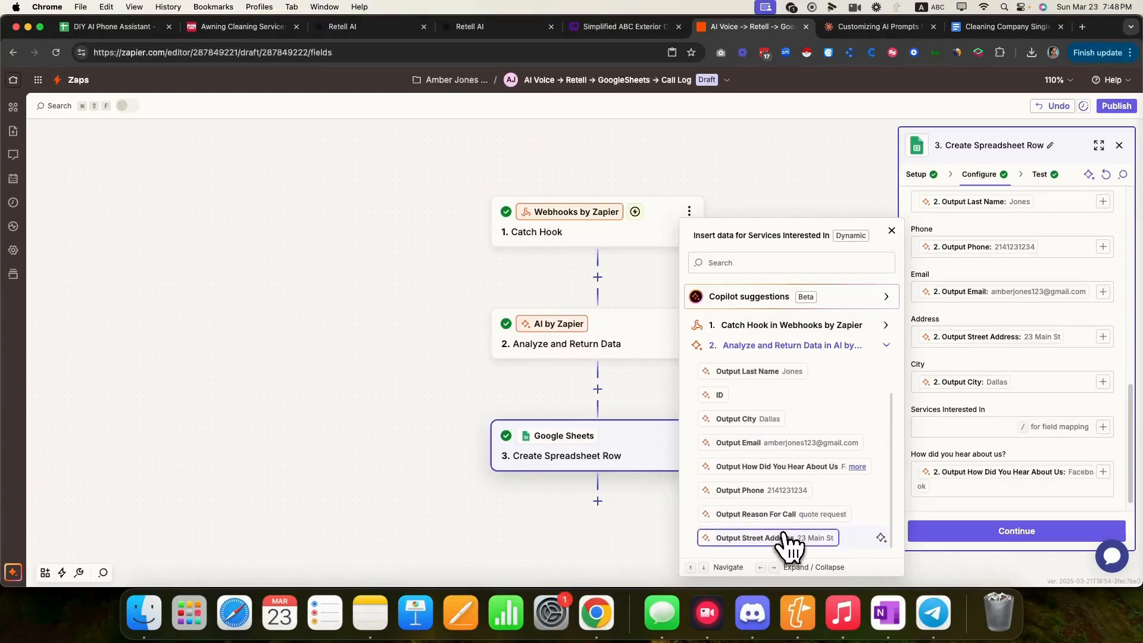
click(593, 342)
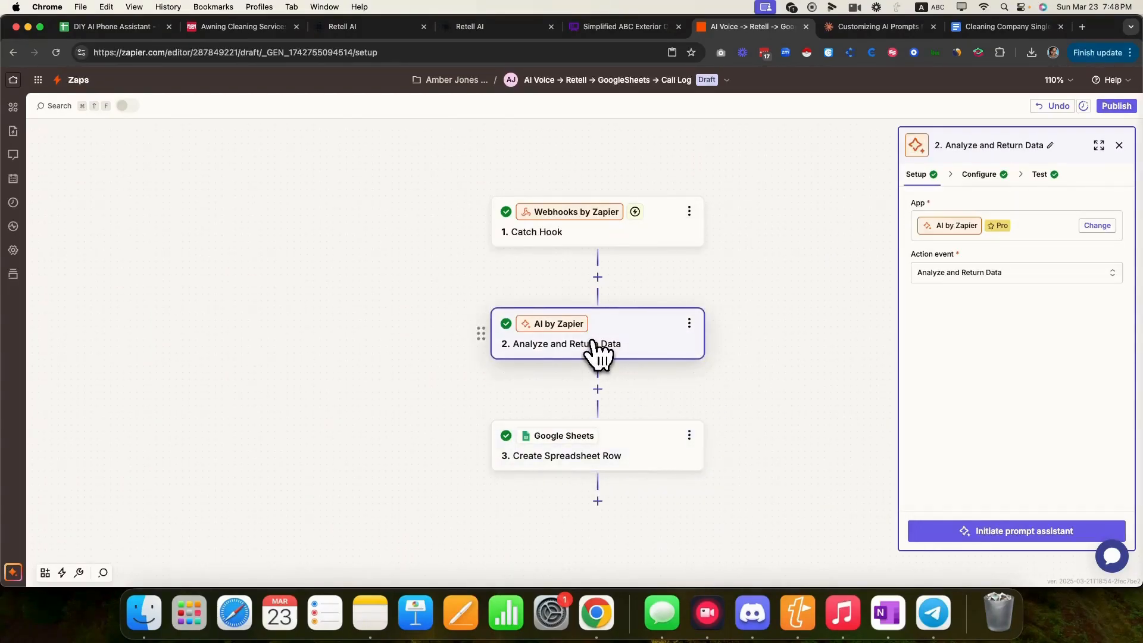
- Review the AI prompt and confirm its test output shows a window cleaning Services_Interested_In value
click(983, 174)
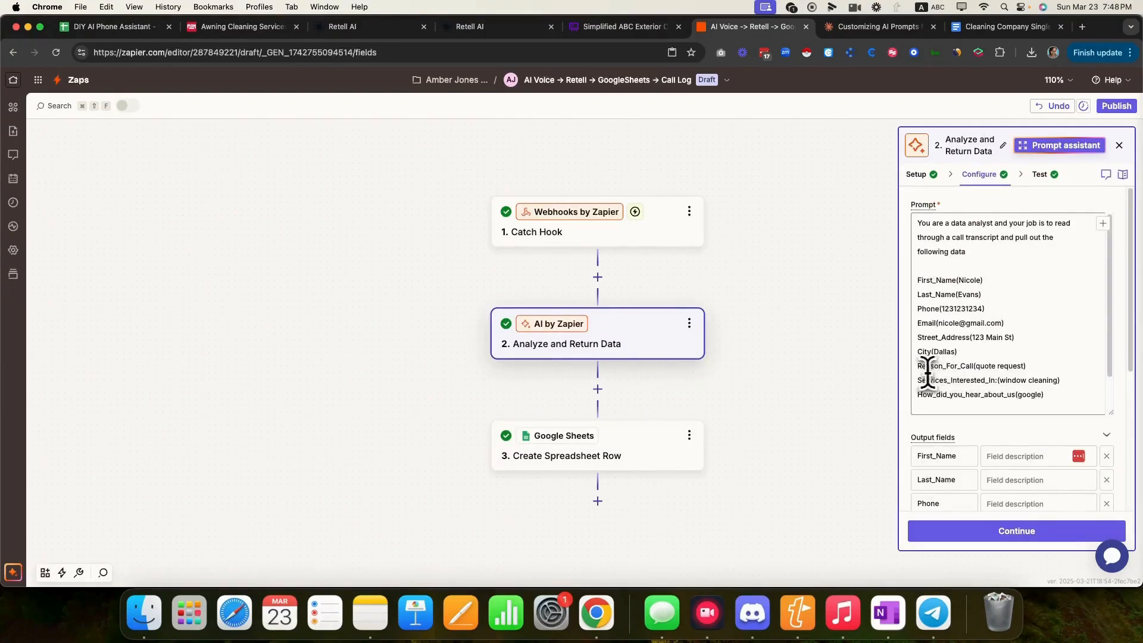
drag(1059, 380, 918, 381)
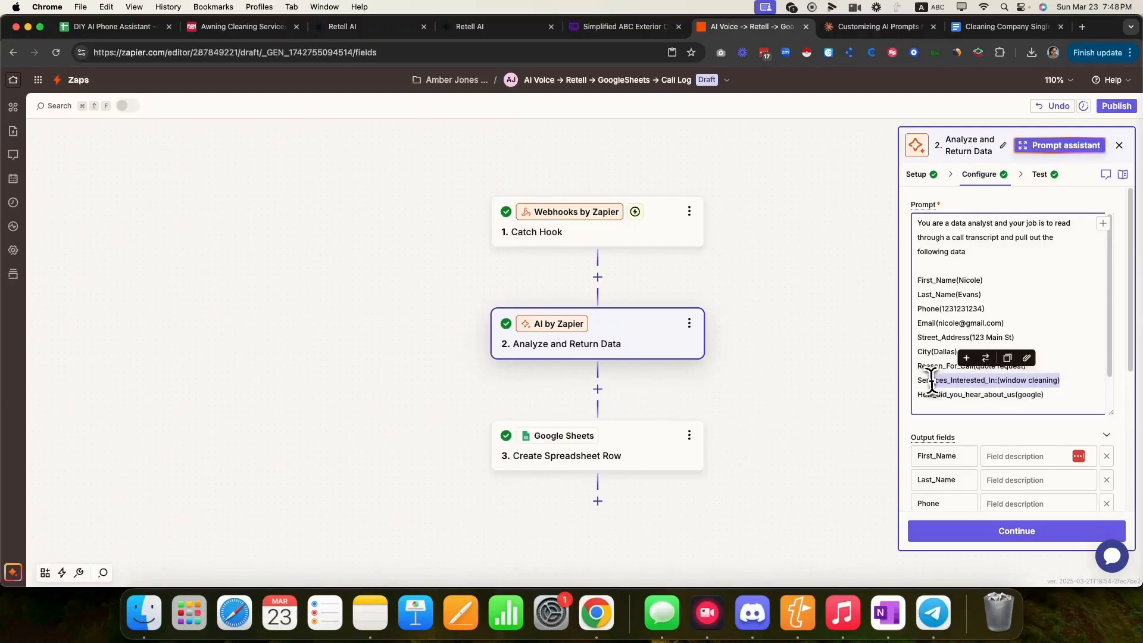
scroll(1023, 410, down, 2)
scroll(1052, 463, down, 5)
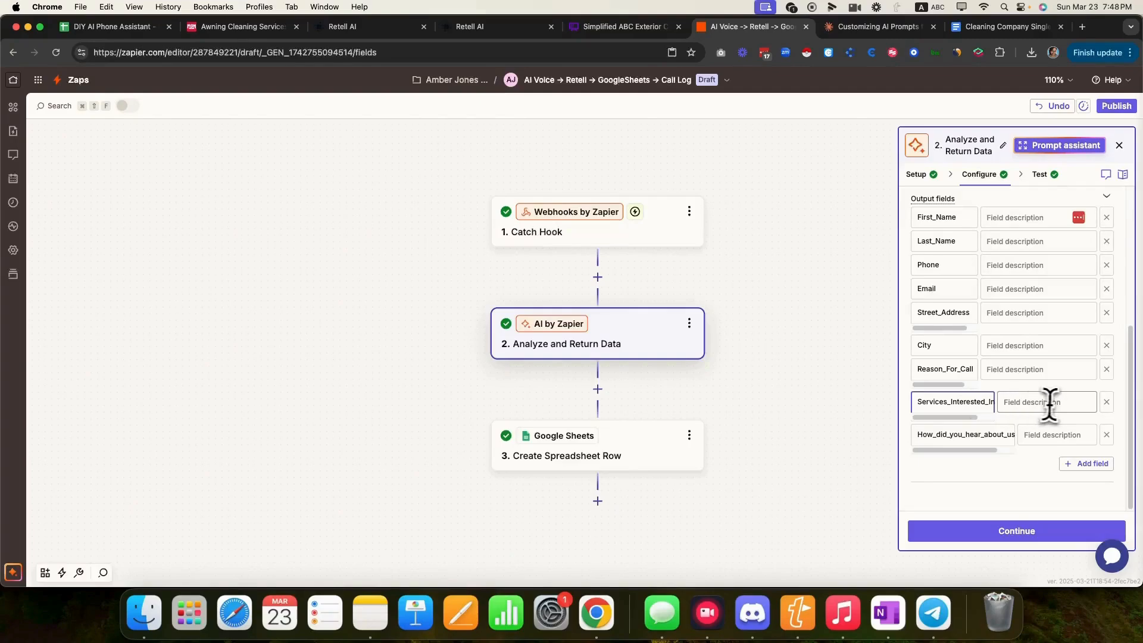
click(1040, 175)
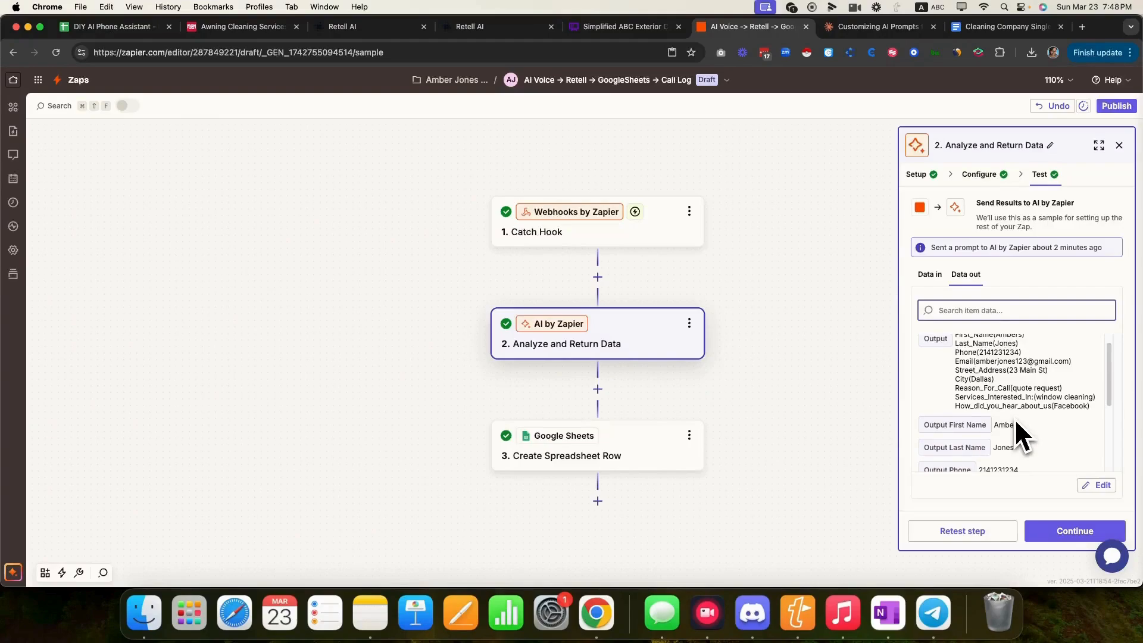
drag(1034, 397, 1095, 397)
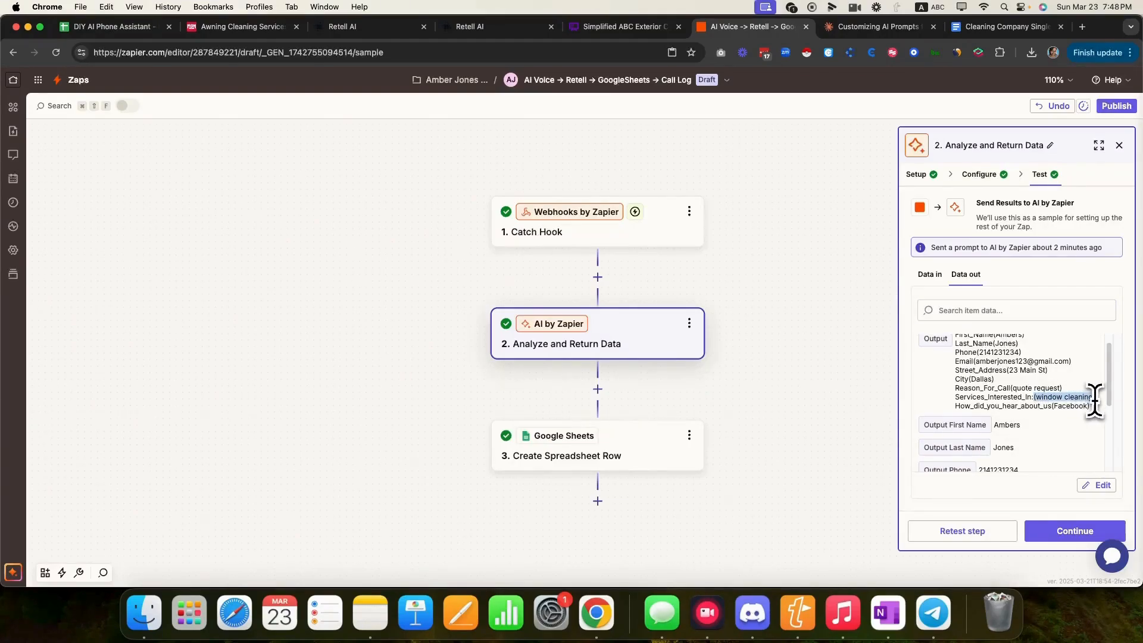
click(659, 441)
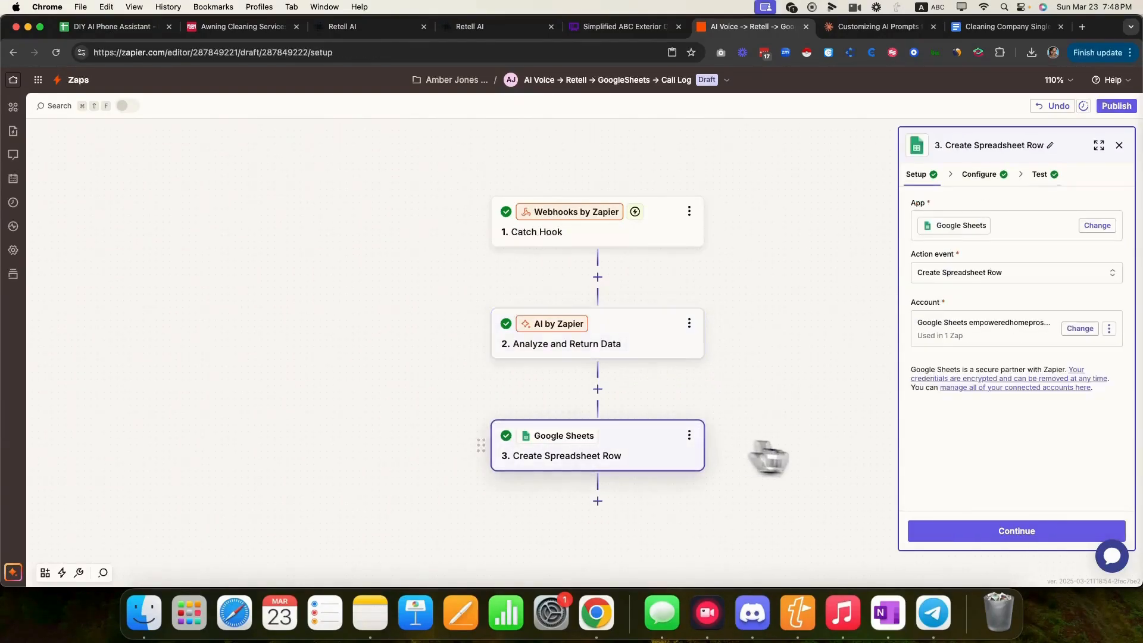
- Reopen the Services Interested In data picker and search it for 'inter'
click(994, 176)
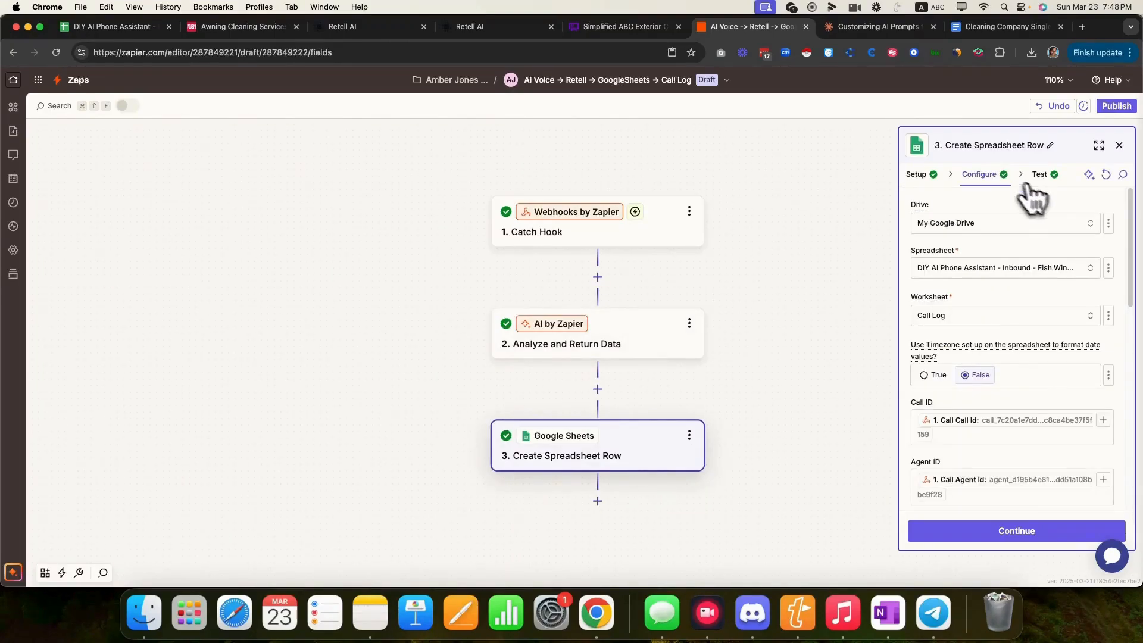
scroll(993, 417, down, 1)
scroll(992, 417, down, 10)
click(1101, 412)
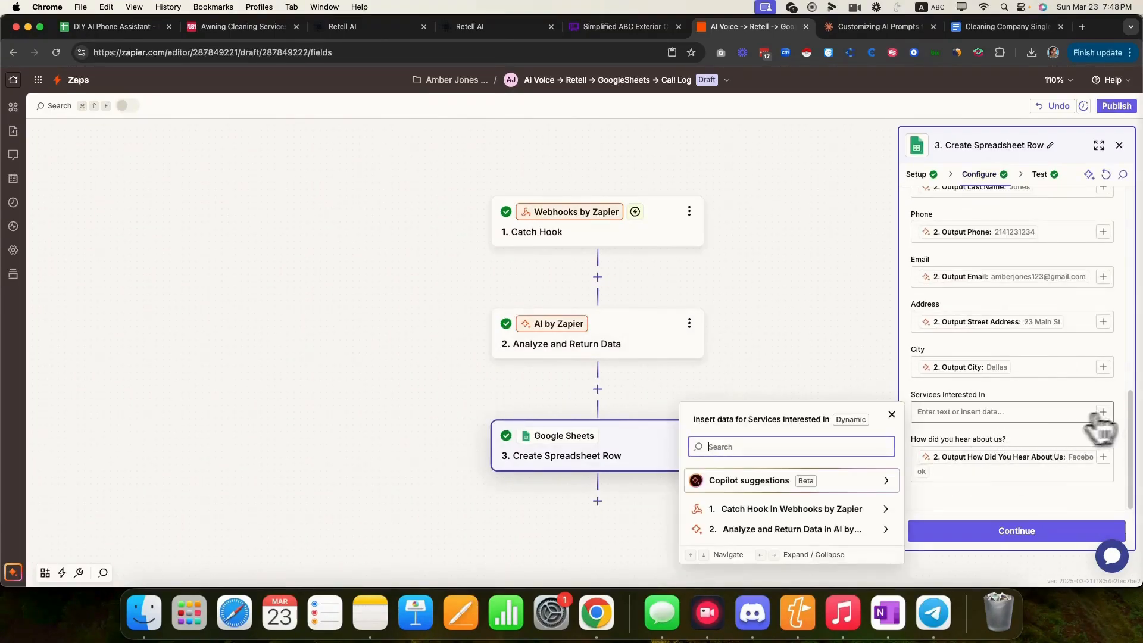
text(interested in)
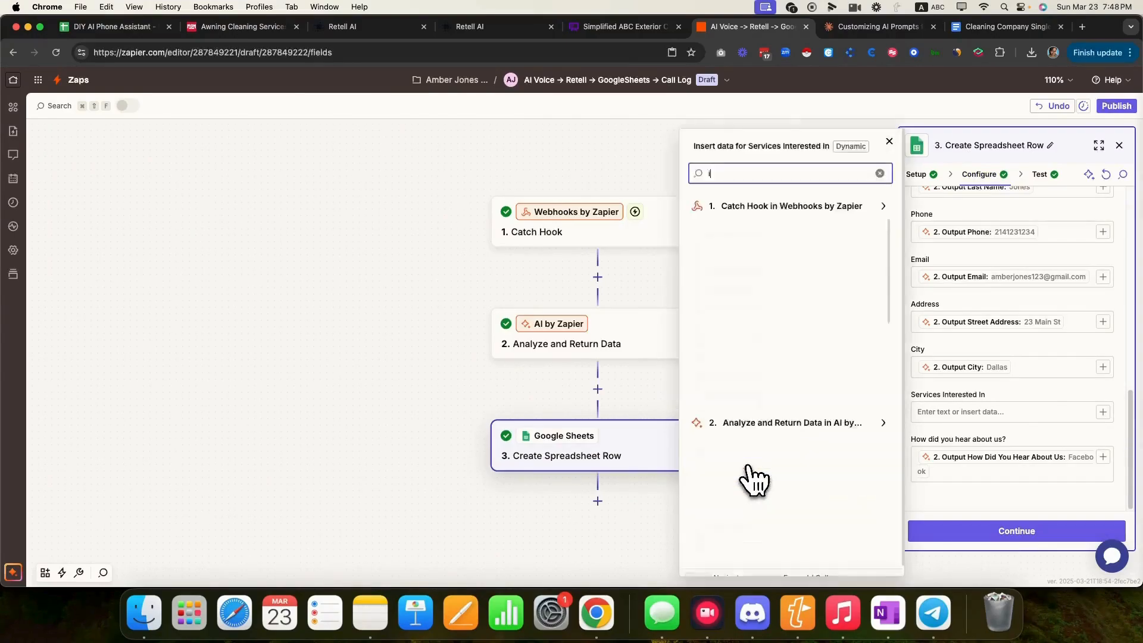
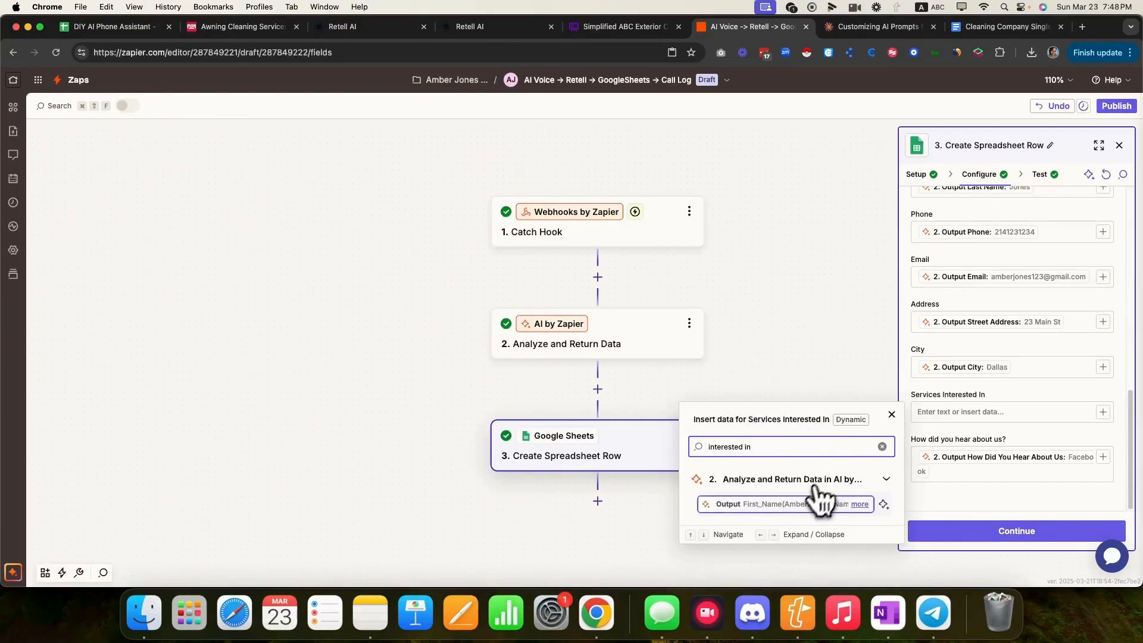
- Expand the full AI output text and return to the Analyze and Return Data step's setup
click(858, 505)
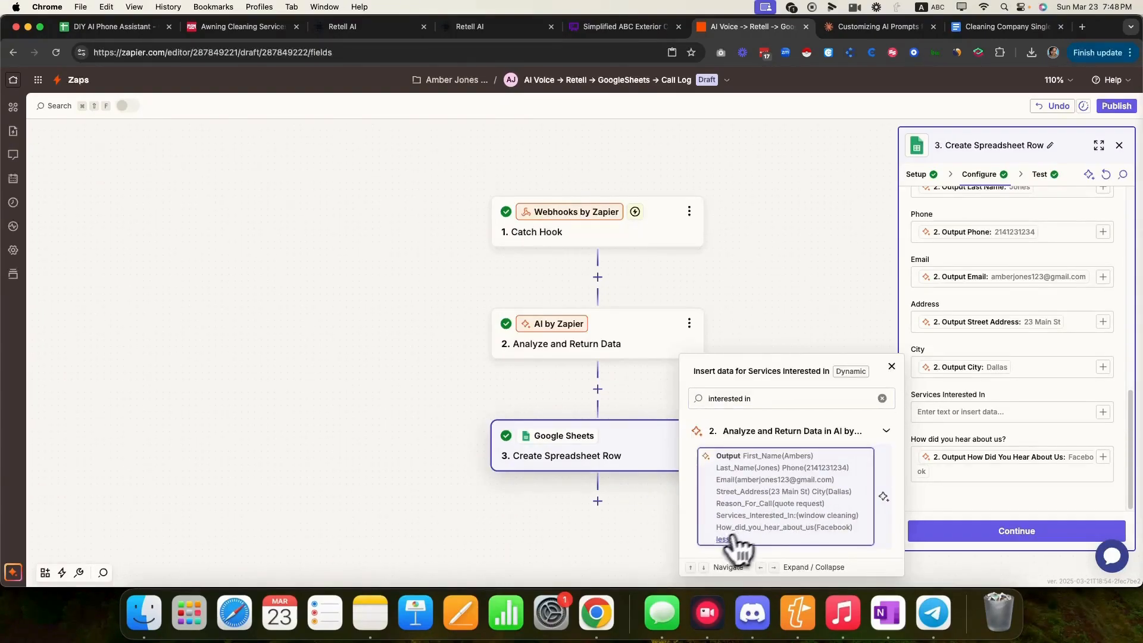
click(616, 340)
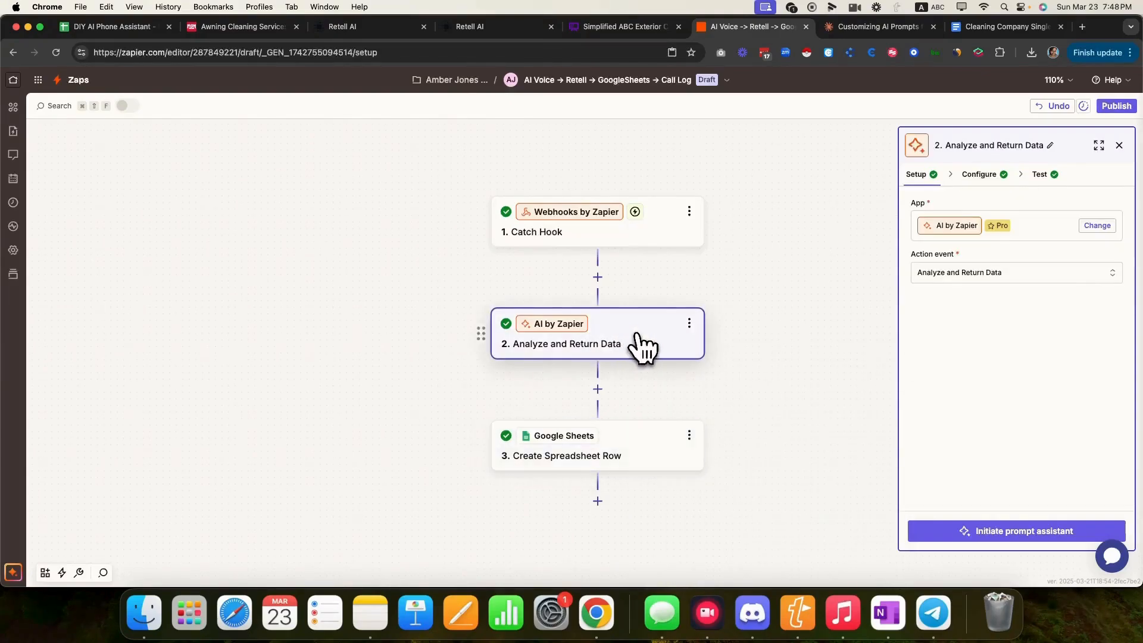
- Remove the stray colon after Services_Interested_In in the AI step's prompt
click(977, 176)
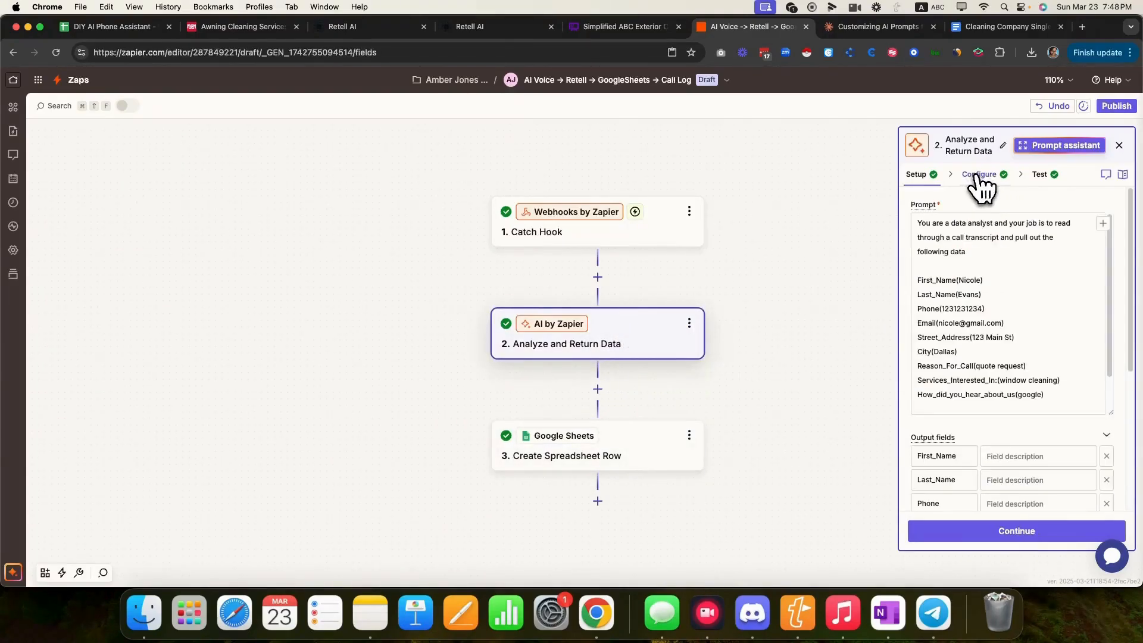
scroll(1048, 377, down, 1)
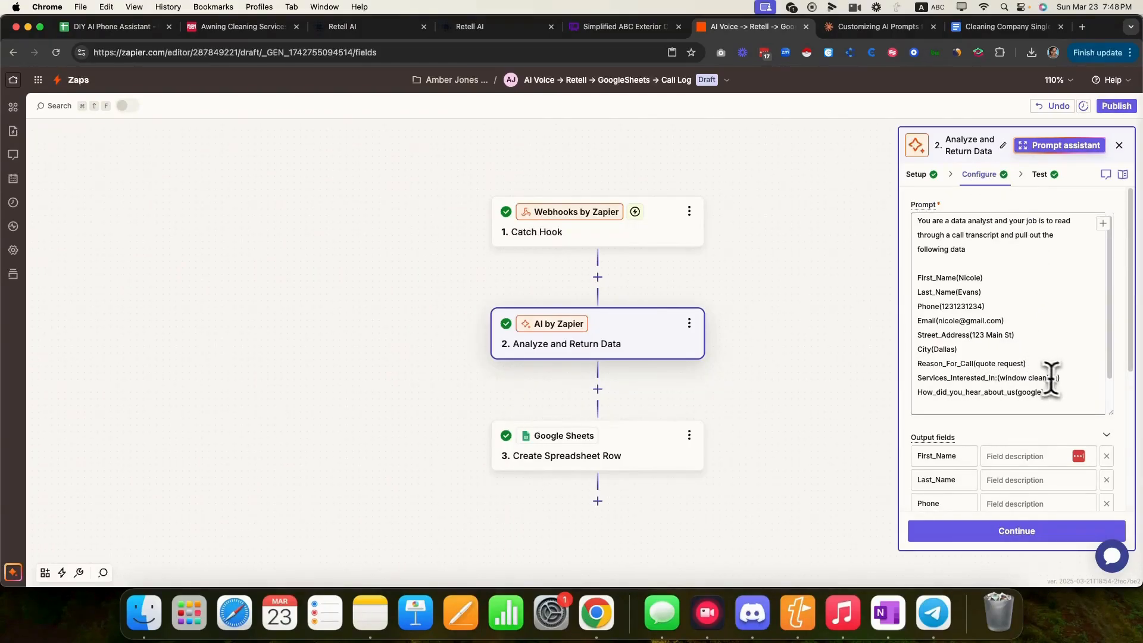
scroll(1051, 377, down, 3)
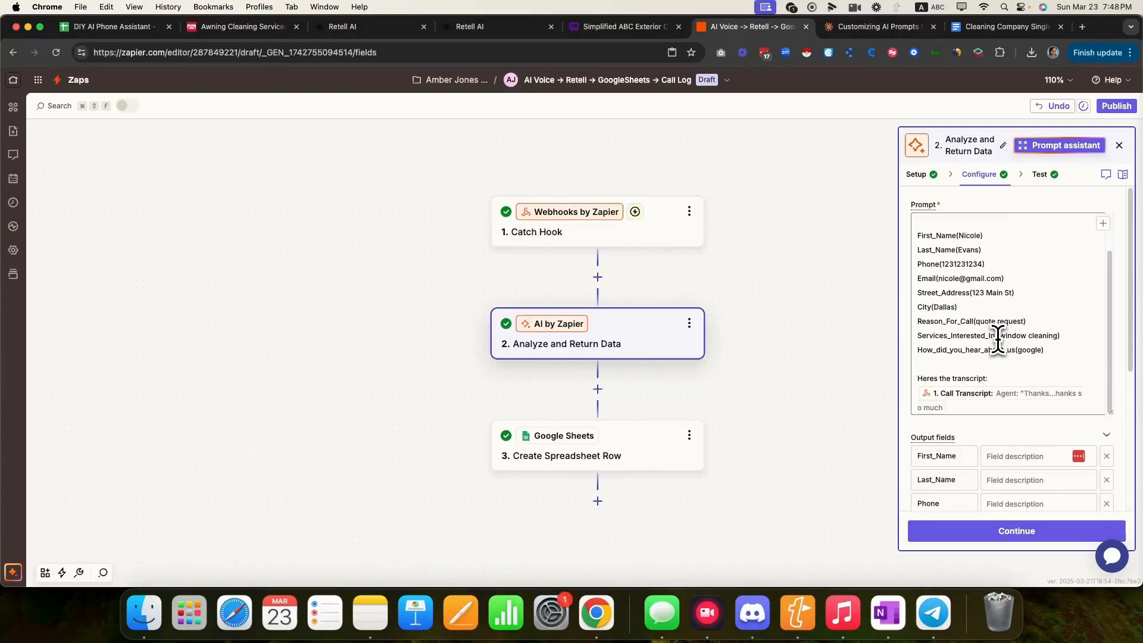
click(998, 336)
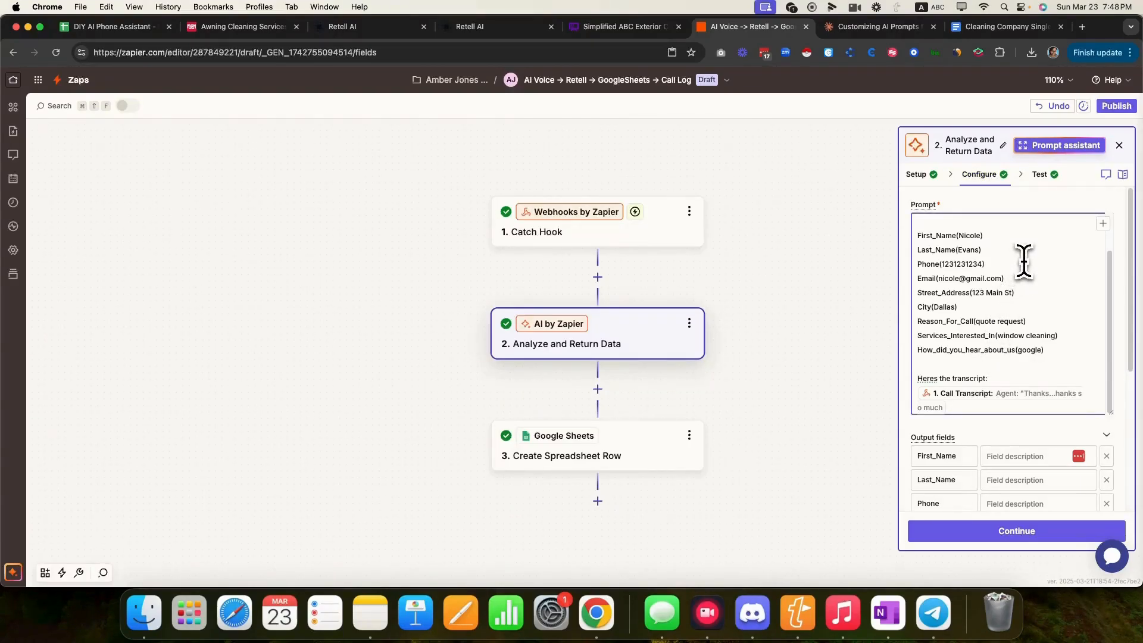
scroll(1039, 424, down, 5)
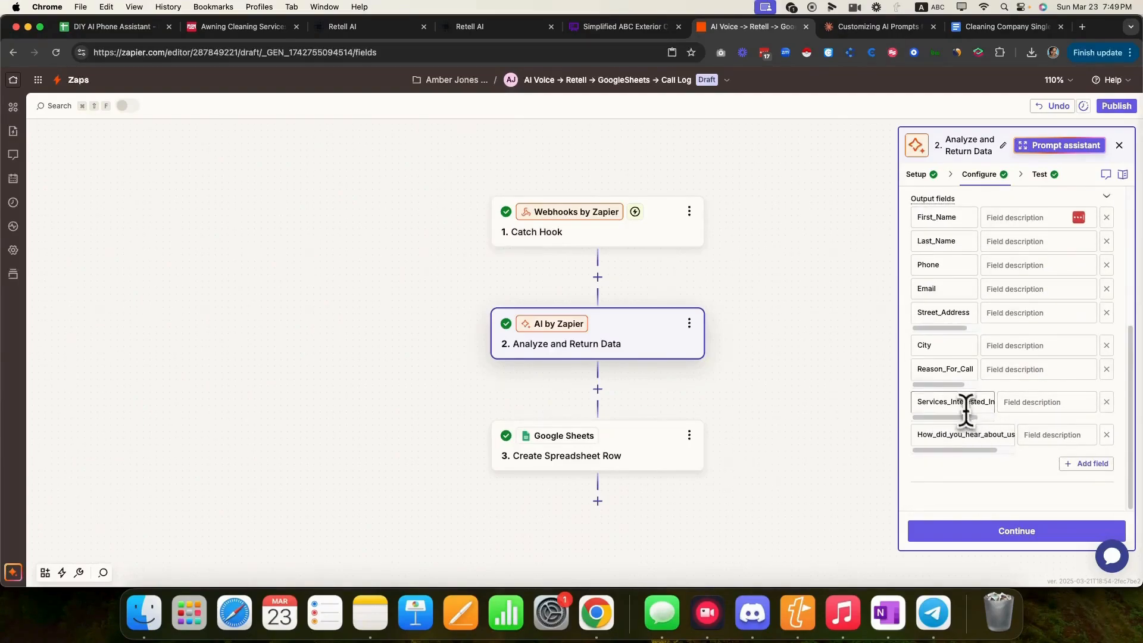
- Retest the AI step with the corrected prompt to get fresh extracted caller fields
click(1034, 536)
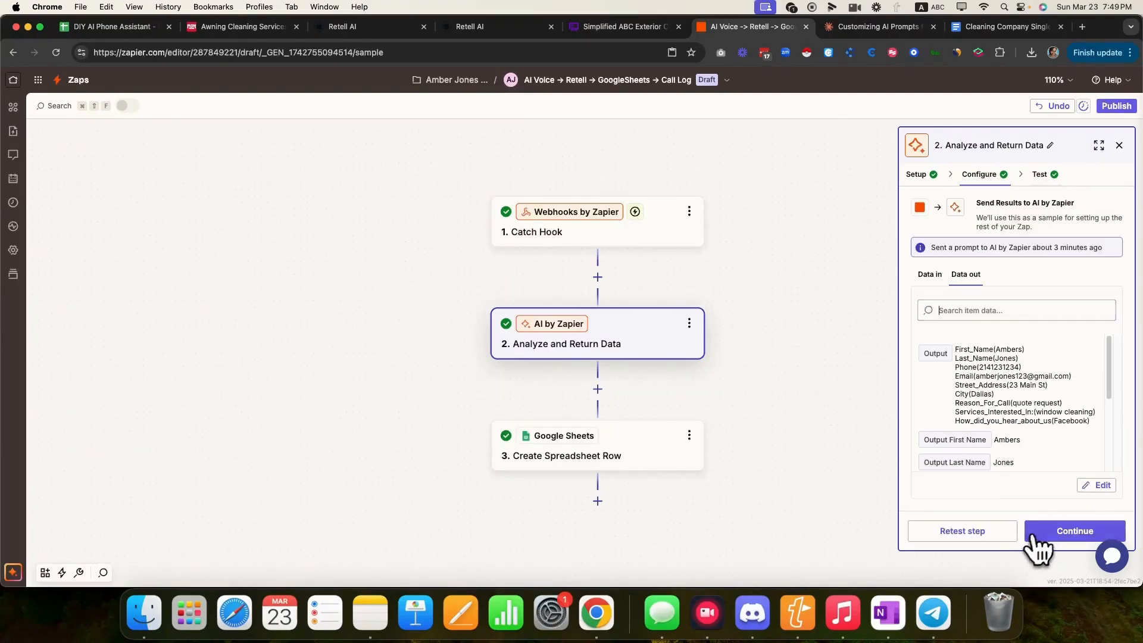
click(963, 531)
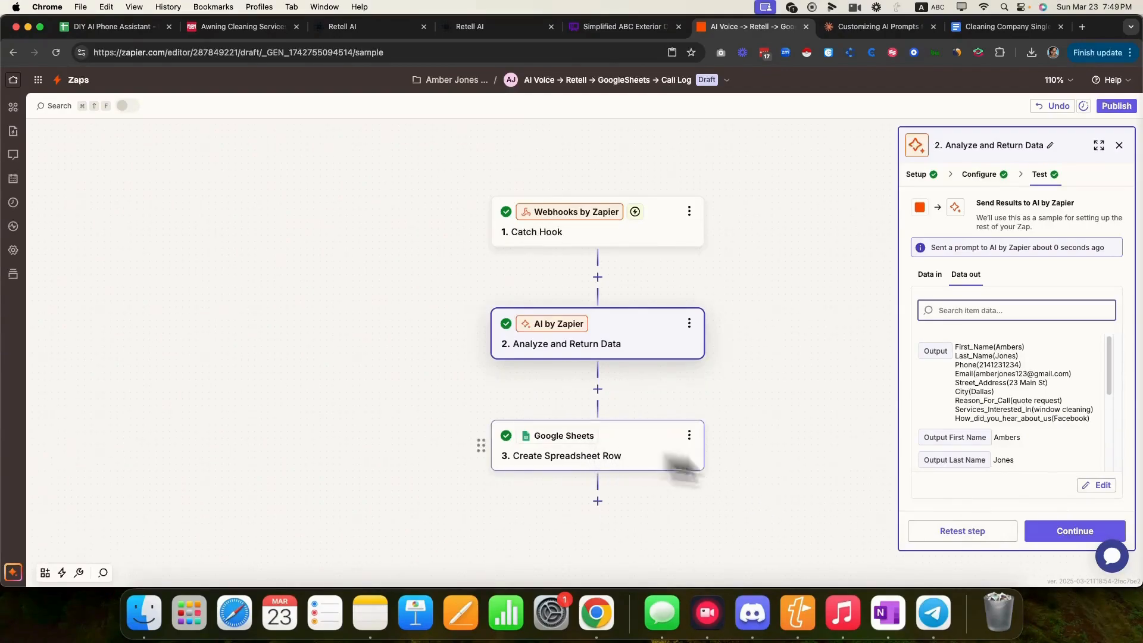
click(1089, 526)
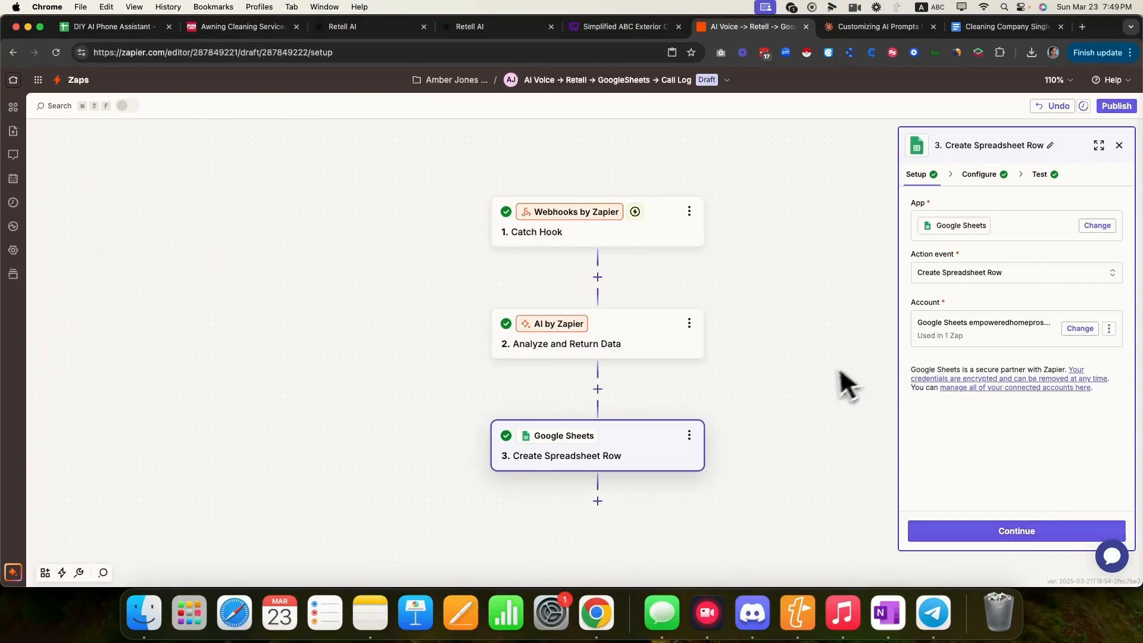
- Map the AI's Output Services Interested In into the row's Services Interested In field
click(1035, 531)
scroll(1038, 417, down, 10)
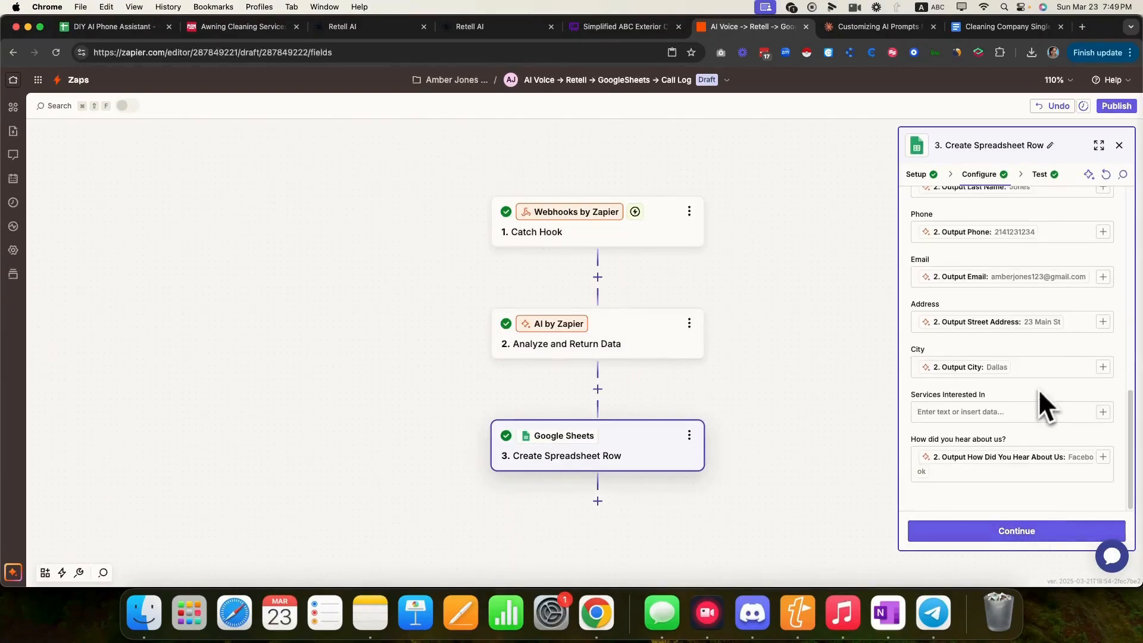
click(1102, 412)
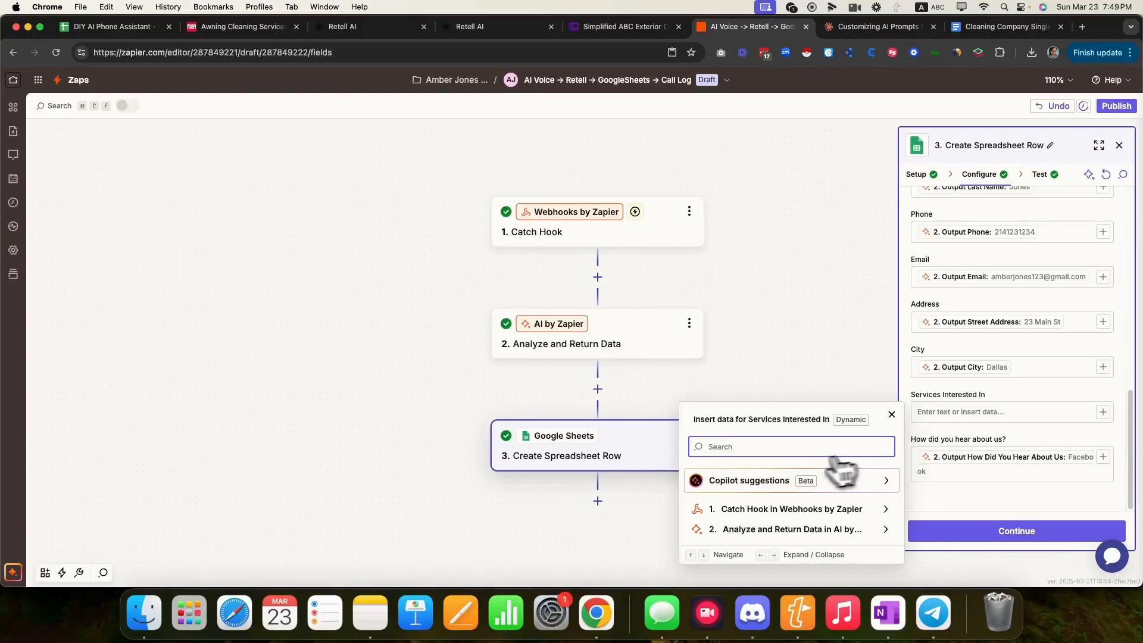
text(ser)
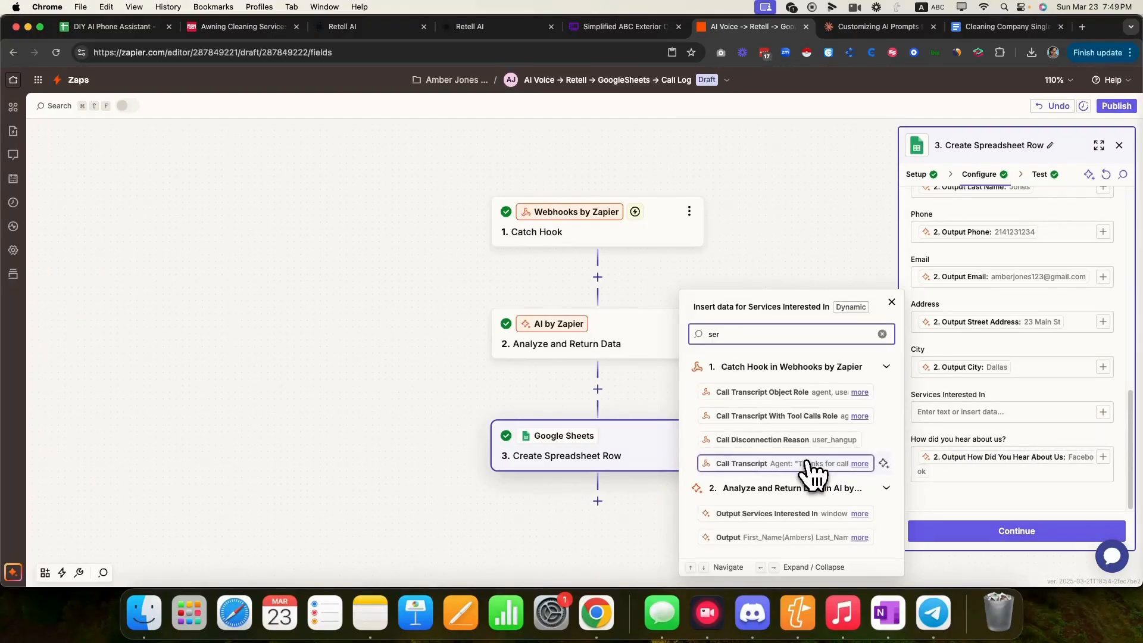
text(r)
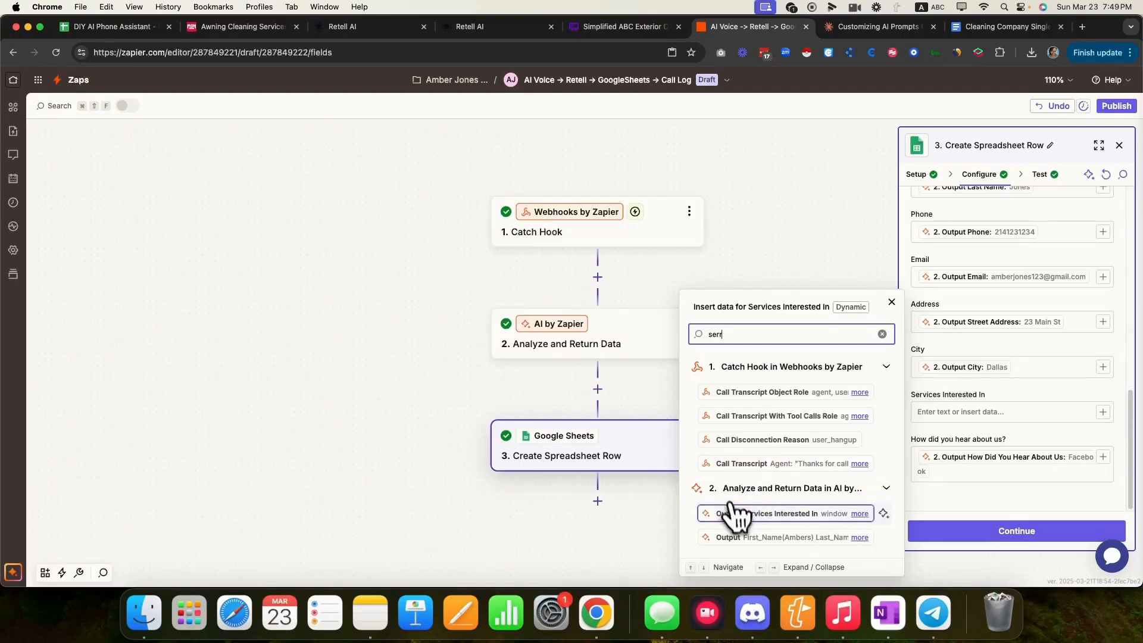
click(744, 514)
- Retest the row step and check the new 'window cleaning' row in the Call Log sheet
click(1007, 539)
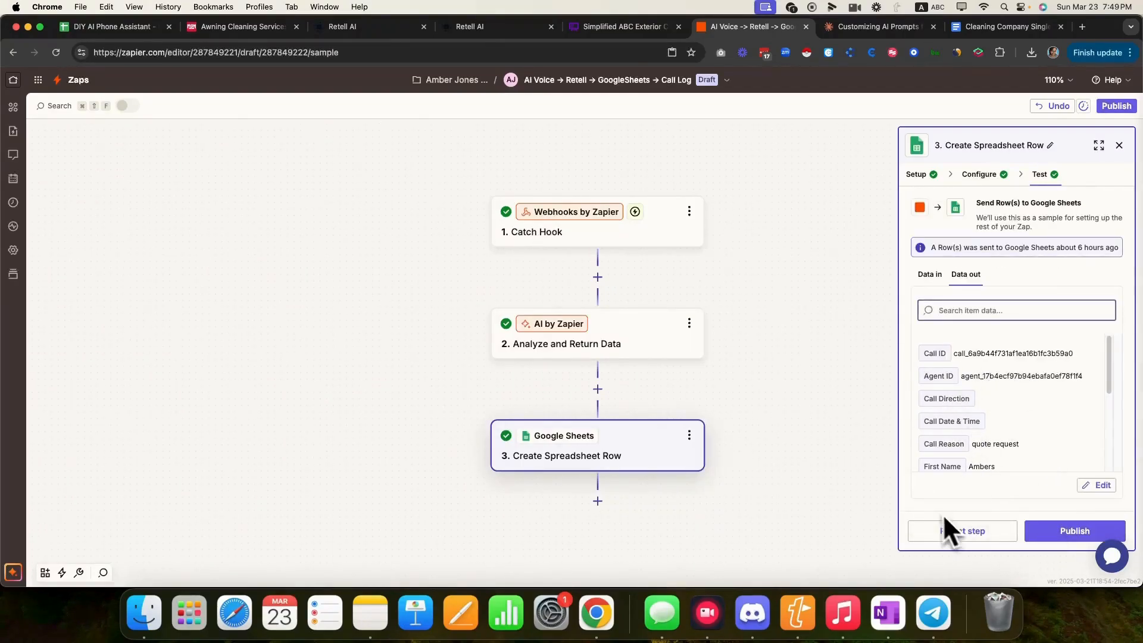
click(976, 531)
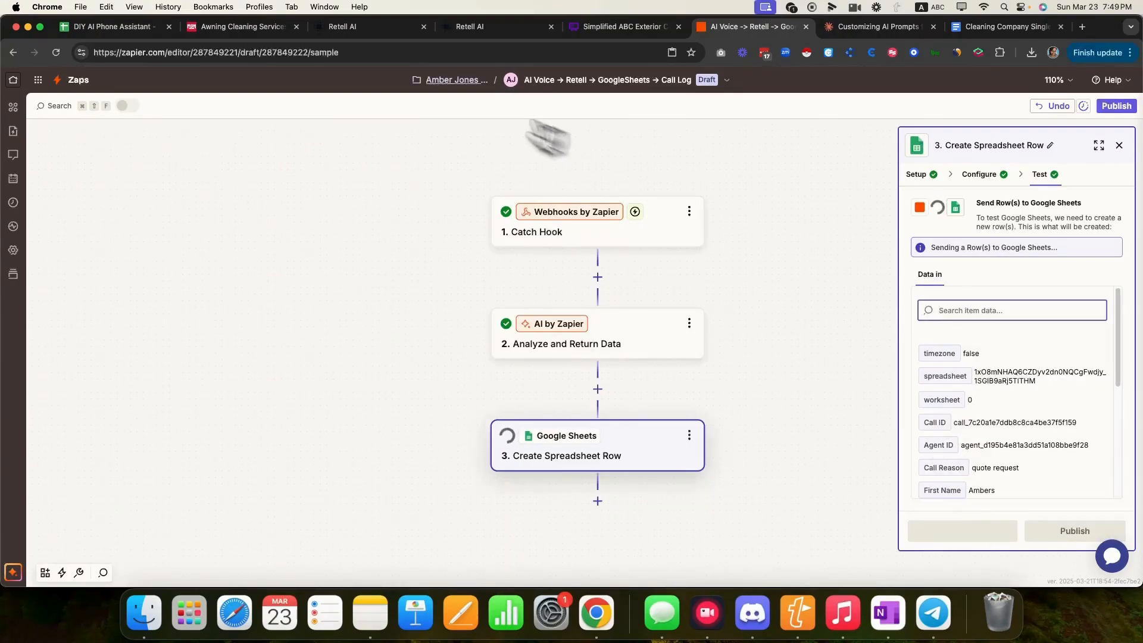
click(105, 27)
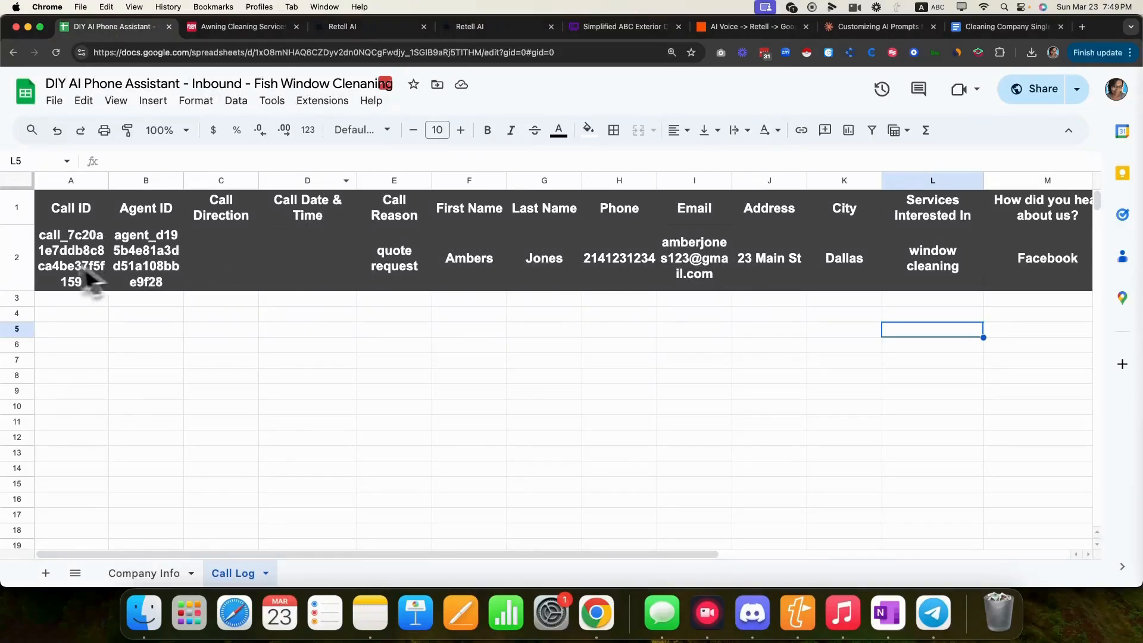
- Remove row 2's dark fill and make its text black in the Call Log sheet
click(17, 265)
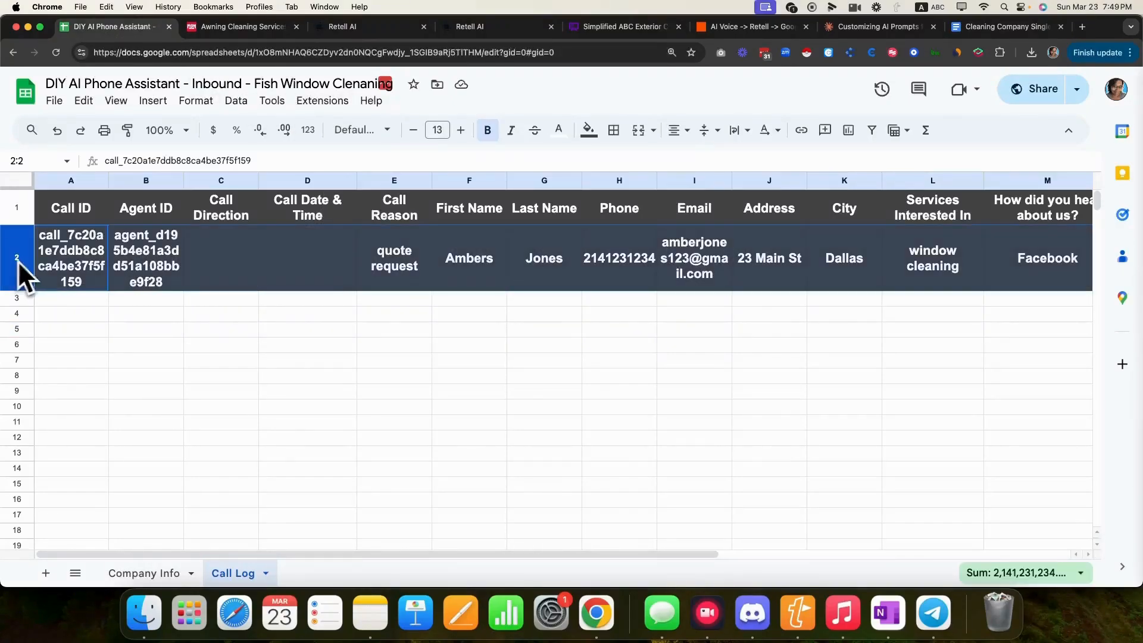
click(589, 130)
click(613, 161)
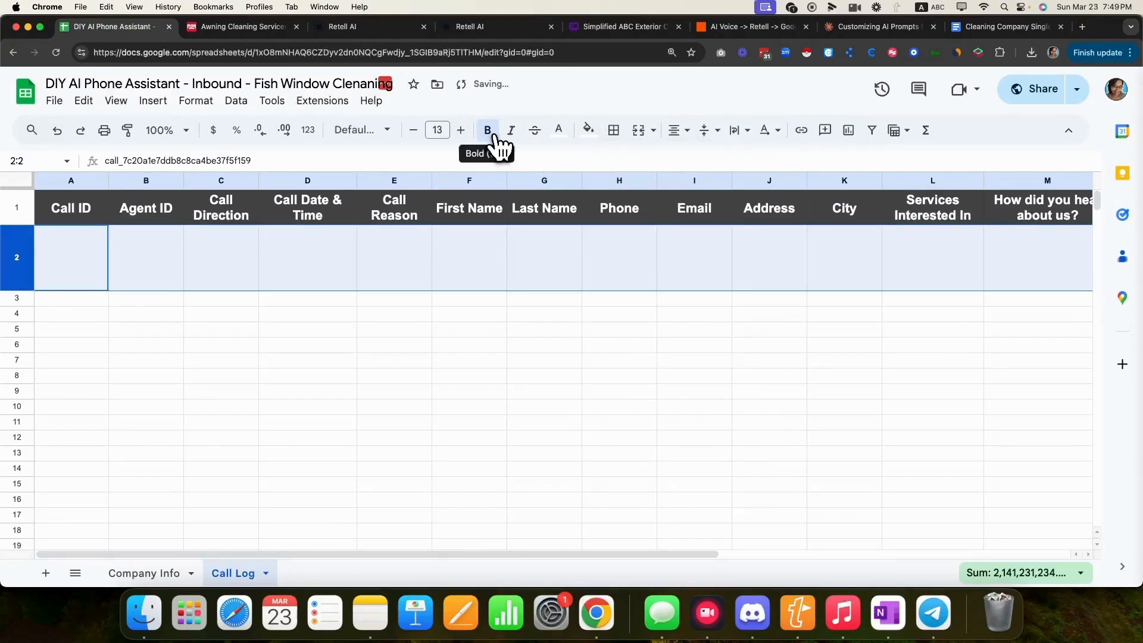
click(560, 131)
click(563, 180)
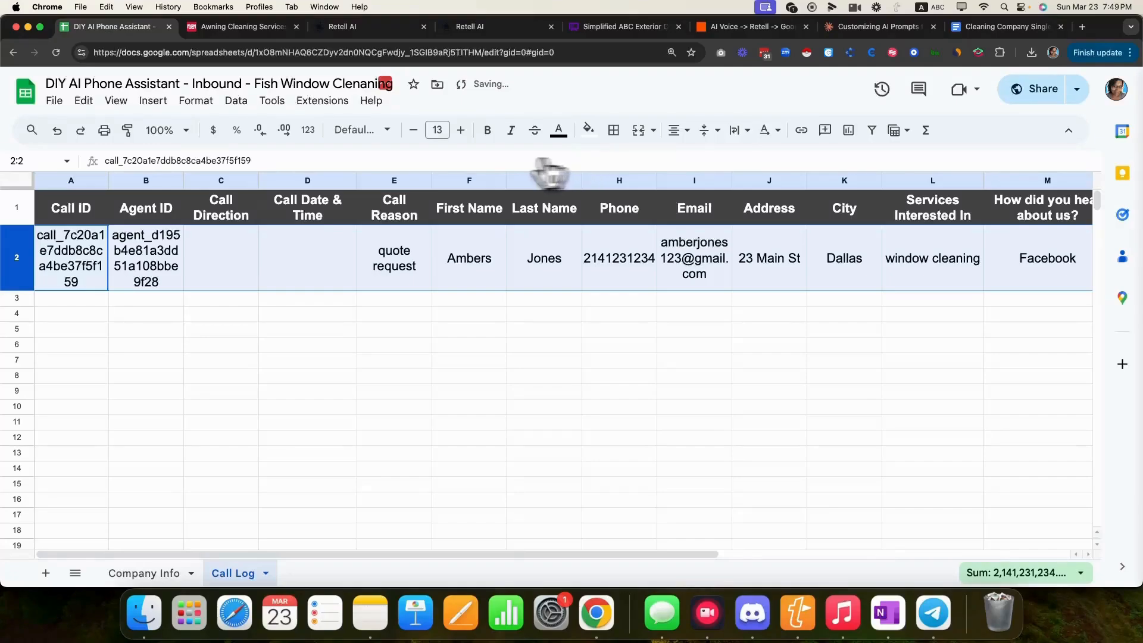
click(199, 313)
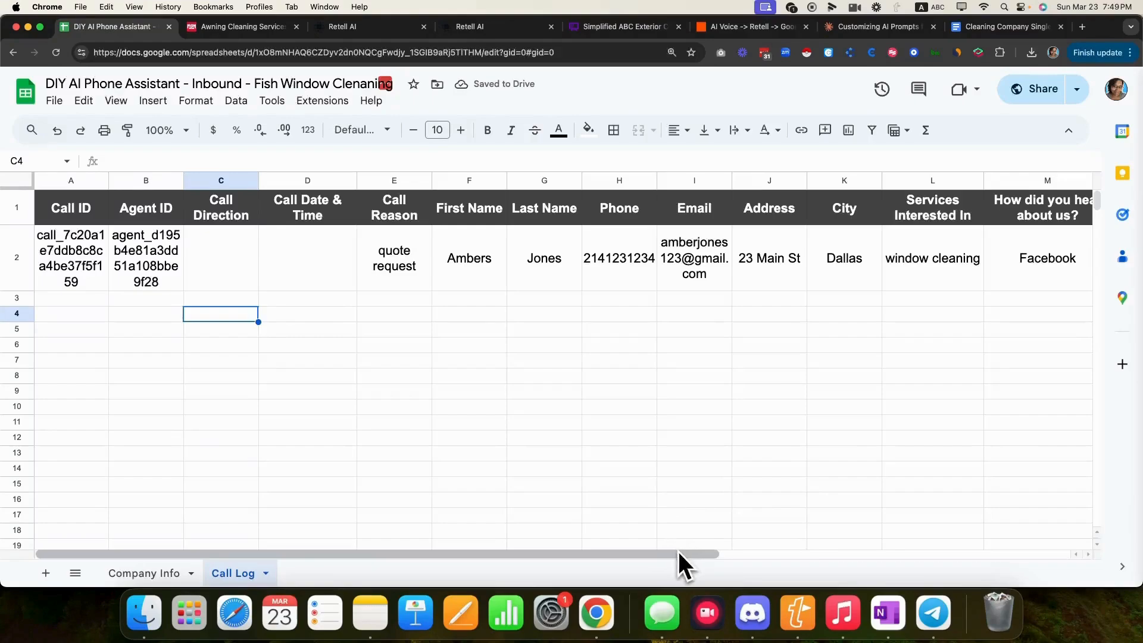
drag(681, 553, 1033, 529)
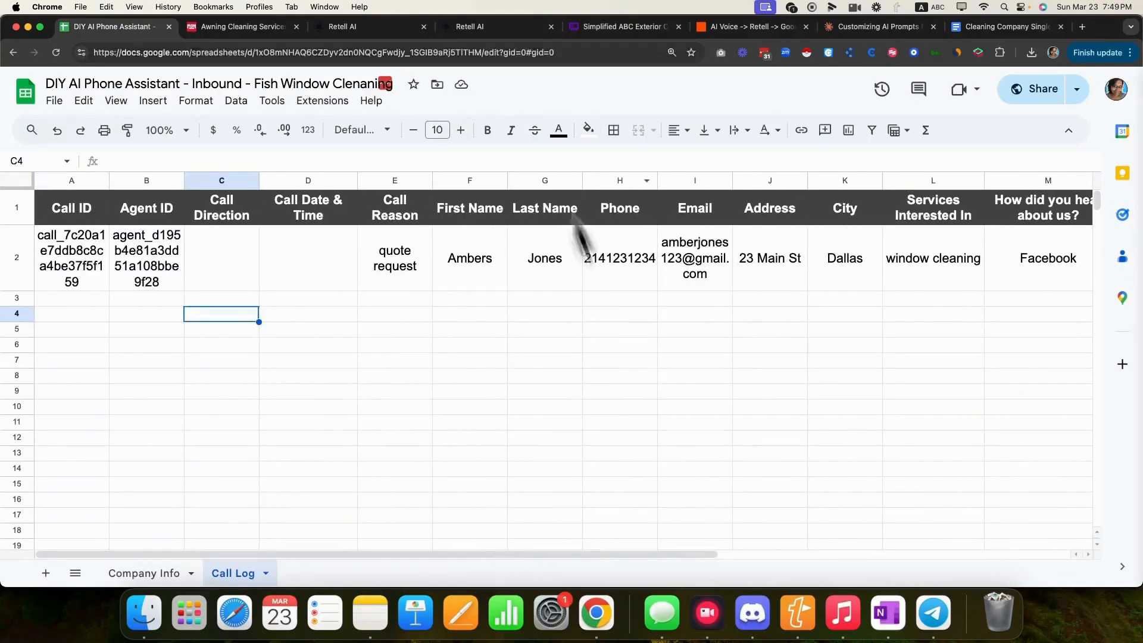
click(756, 33)
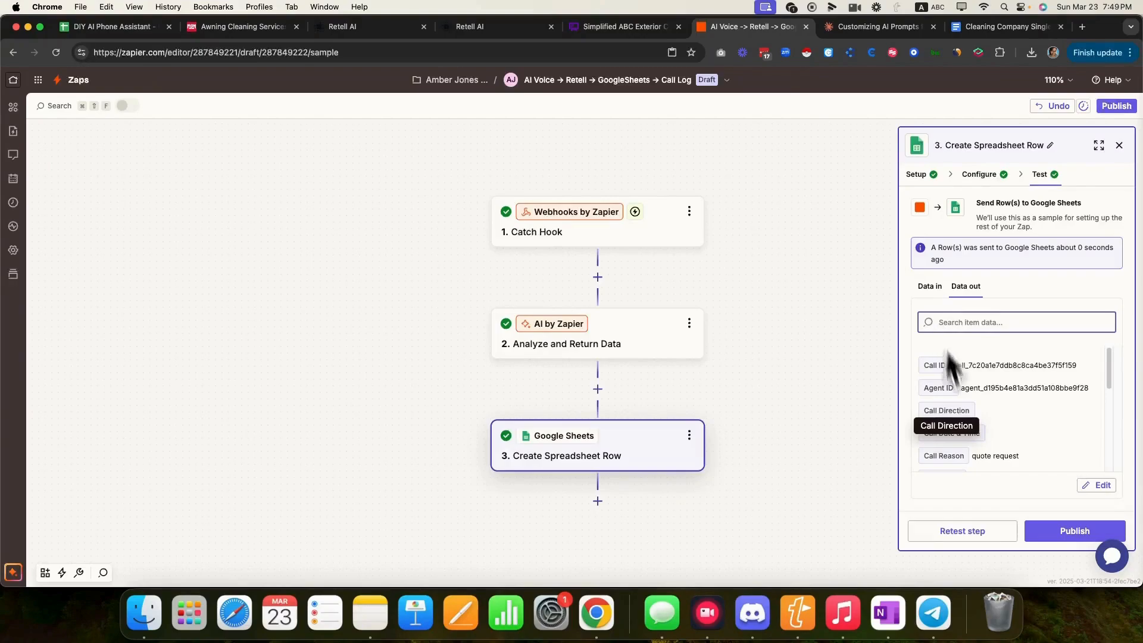
- Add an empty step 4 after Create Spreadsheet Row and review its Call Log worksheet settings
click(774, 421)
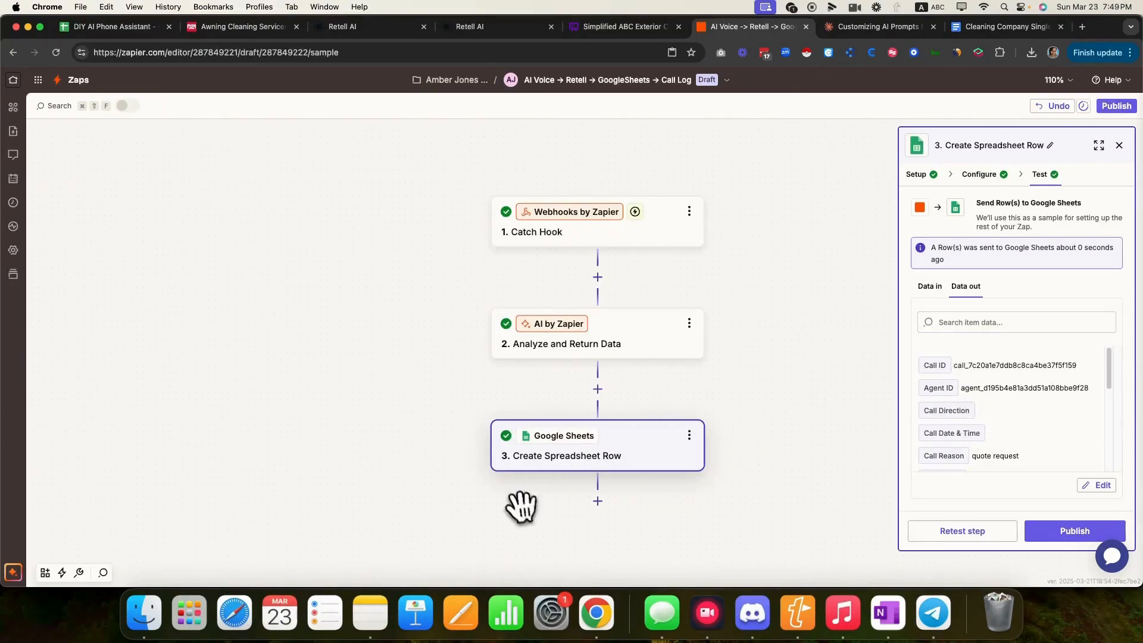
click(597, 502)
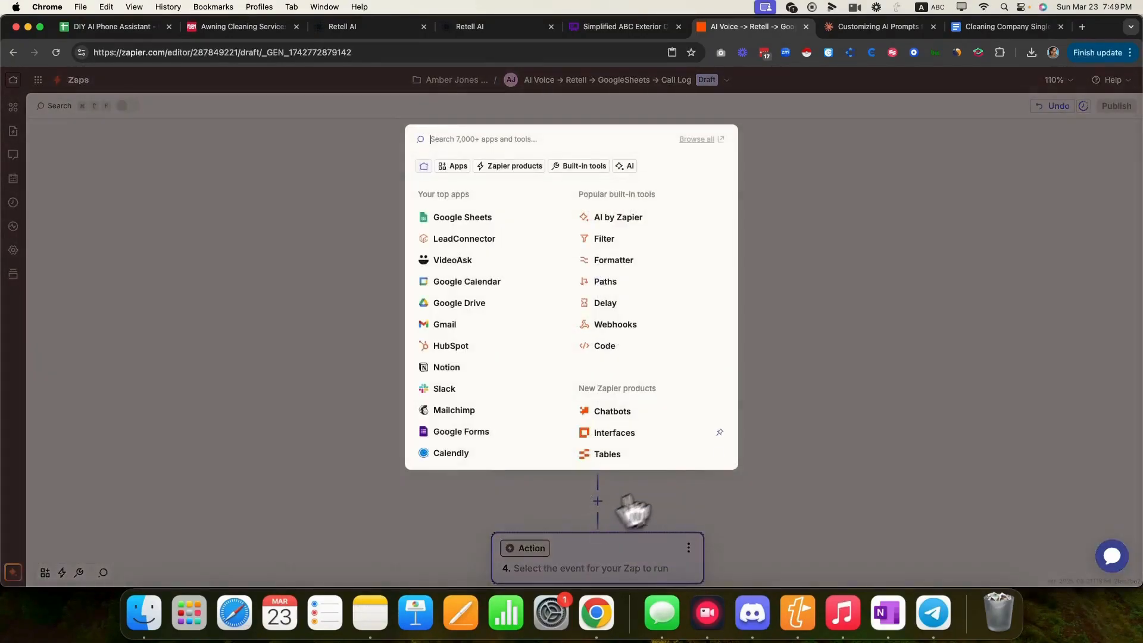
click(798, 213)
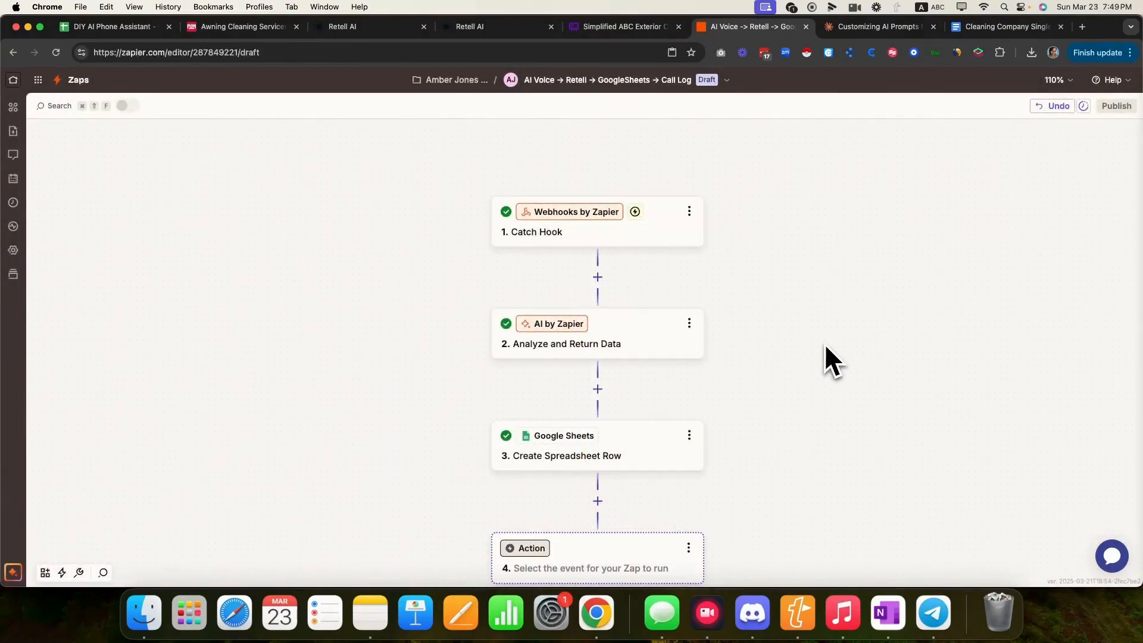
click(585, 456)
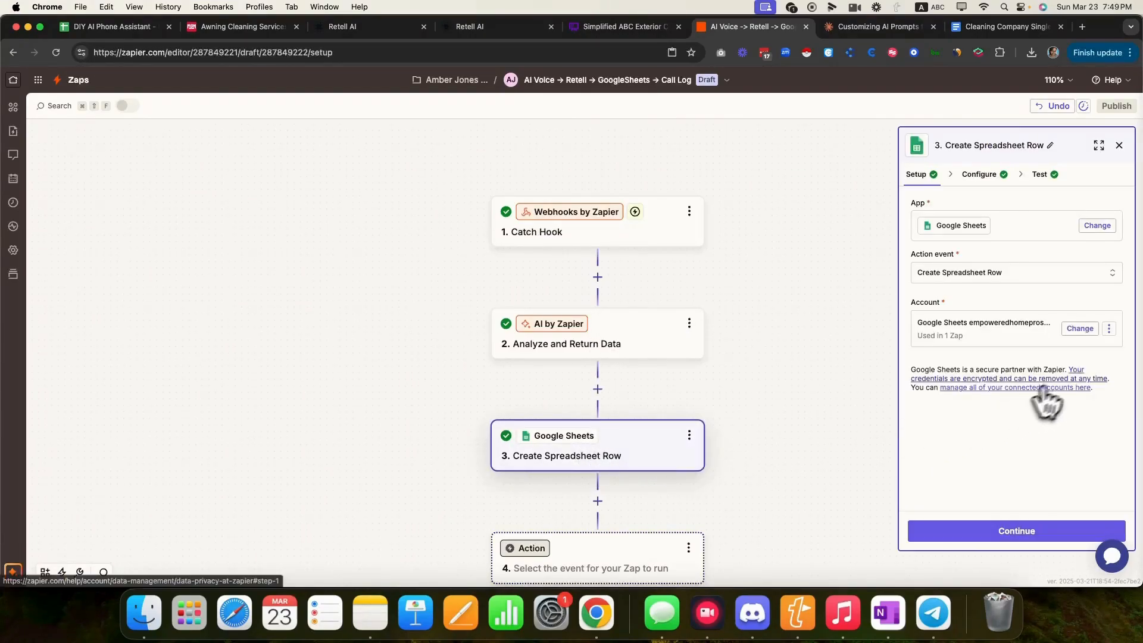
click(978, 174)
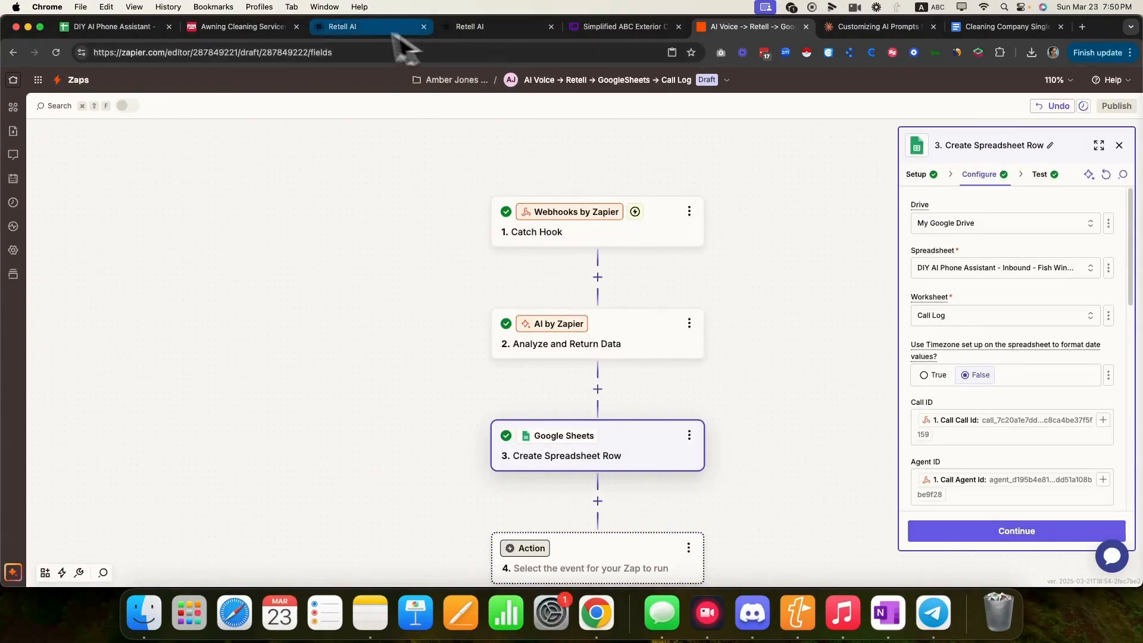
click(110, 26)
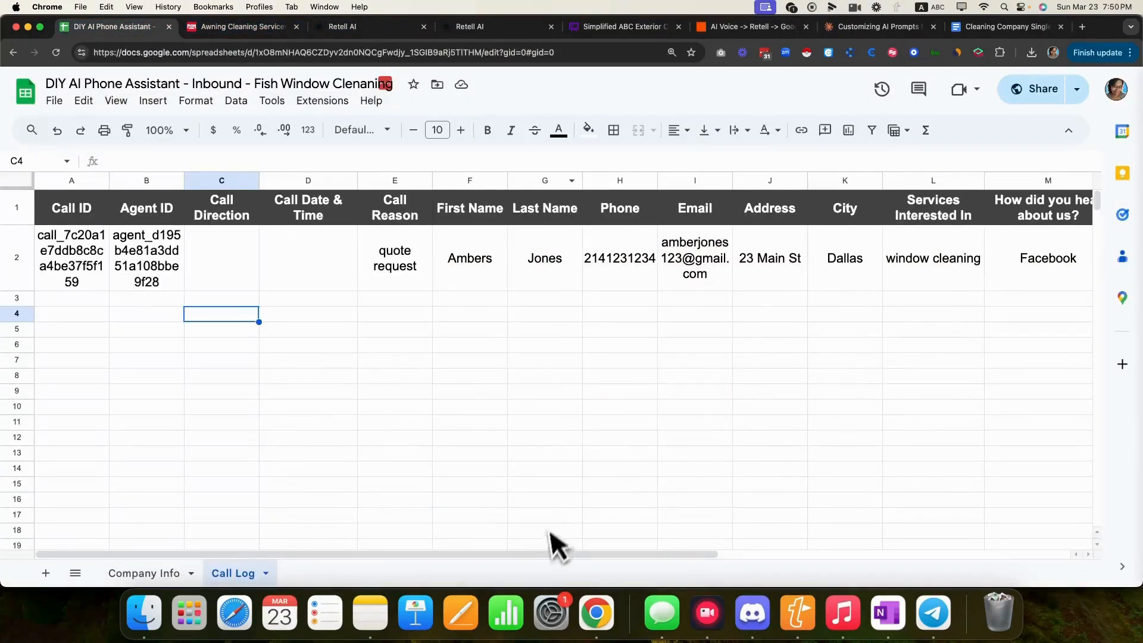
- Add the header 'Call Recording URL' in cell N1 of the Call Log sheet
drag(548, 553, 820, 554)
click(718, 214)
double_click(717, 213)
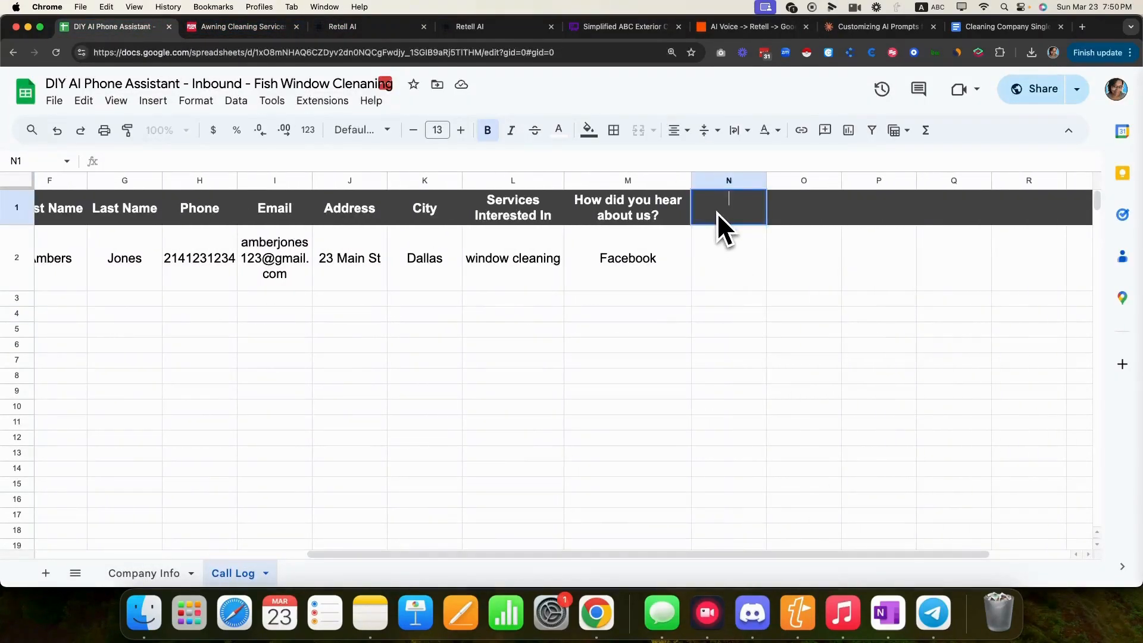
text(Call Recording URL)
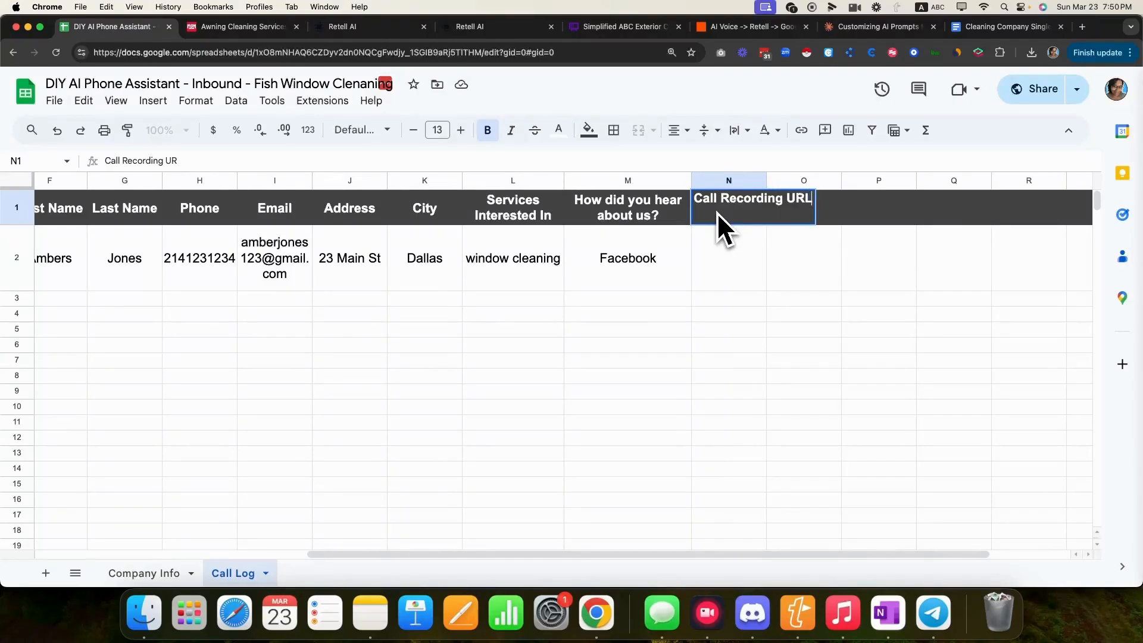
click(773, 287)
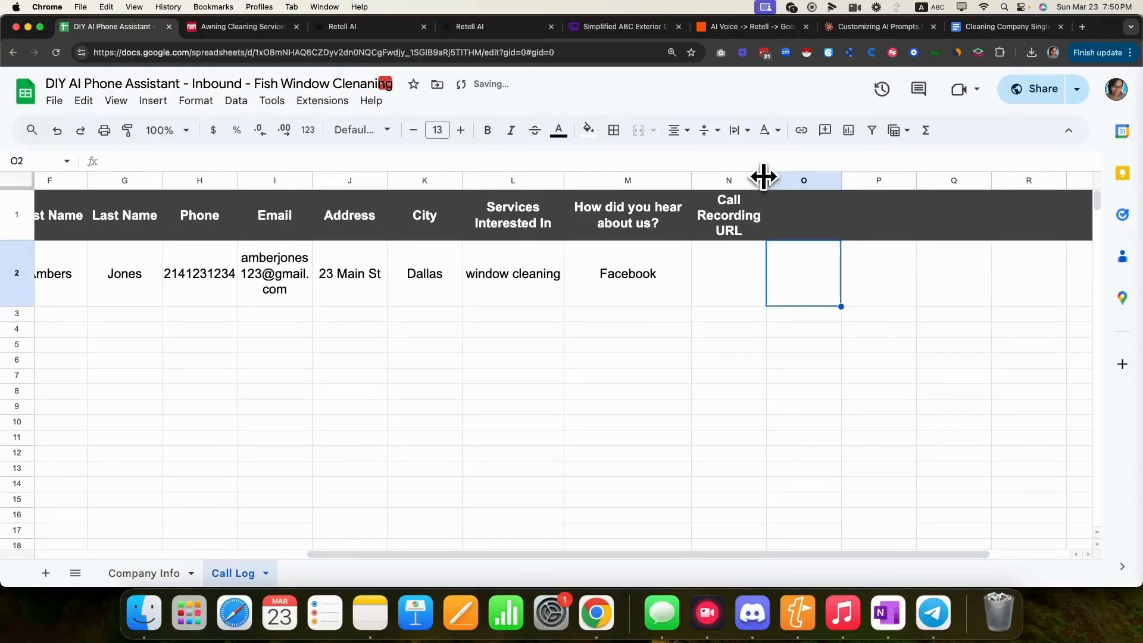
click(717, 28)
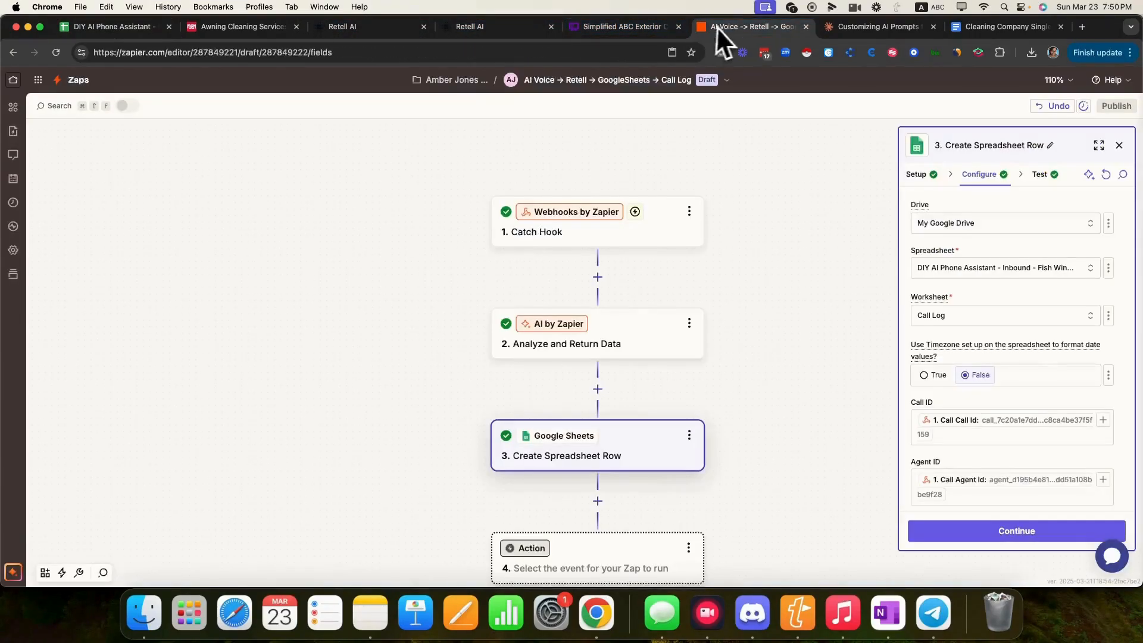
- Map the Catch Hook's Call Recording Url into the Call Recording URL field
scroll(1100, 351, down, 5)
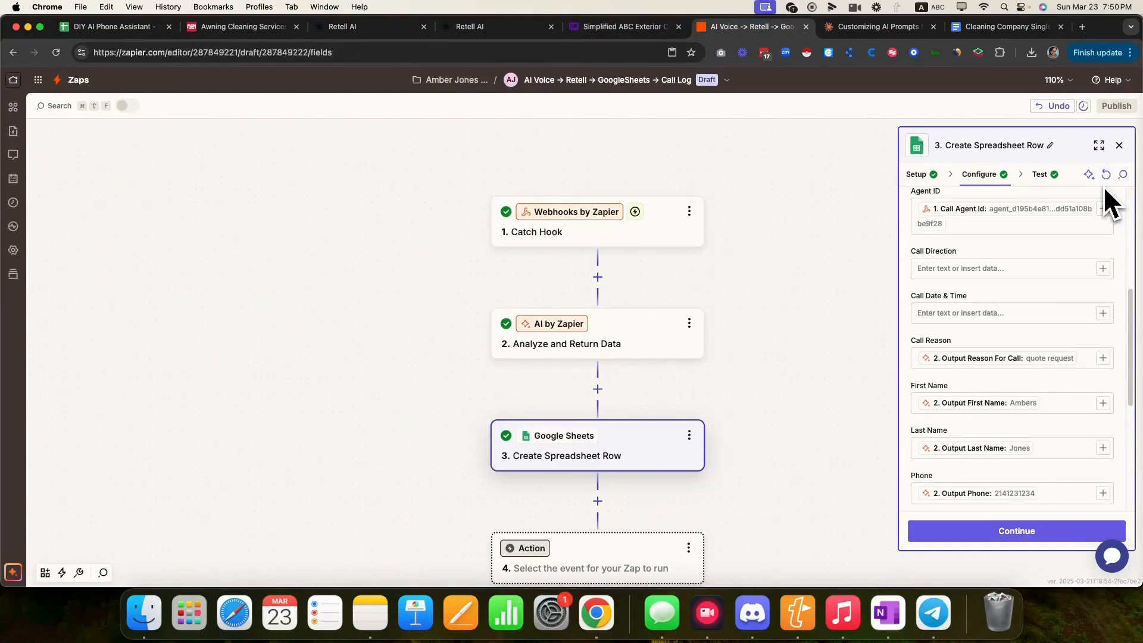
scroll(1069, 351, down, 5)
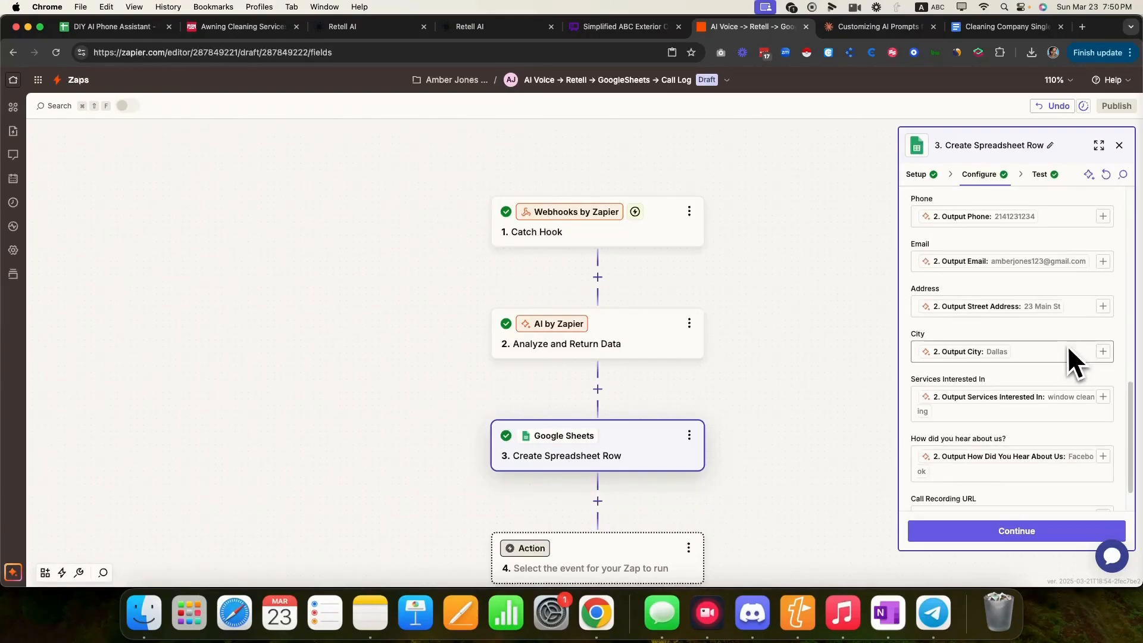
scroll(1065, 417, down, 1)
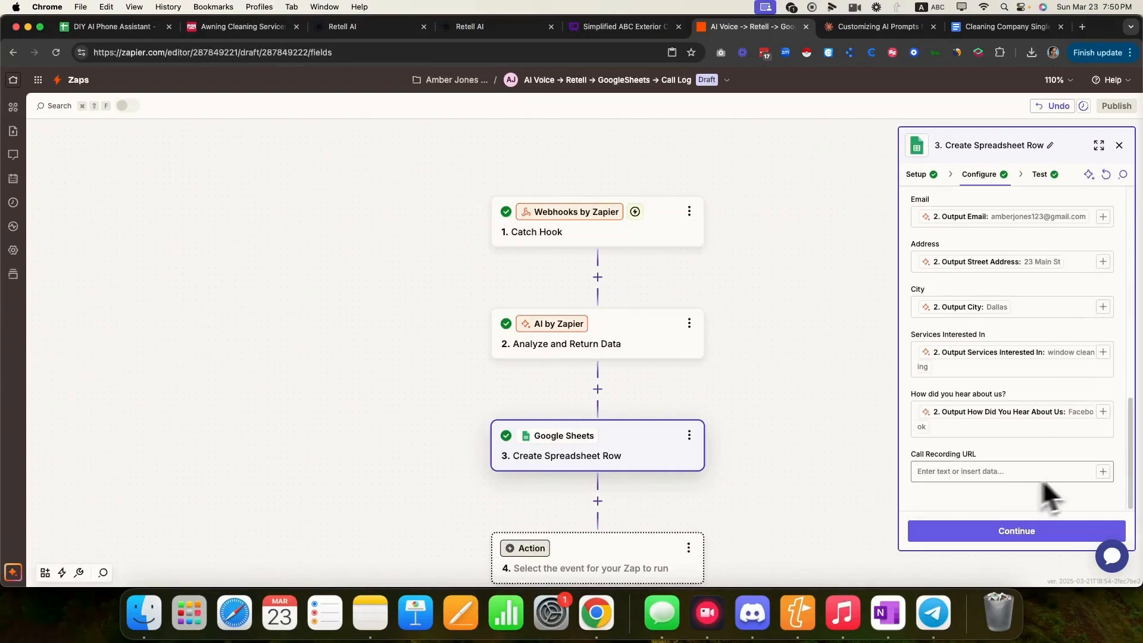
click(1103, 471)
click(881, 523)
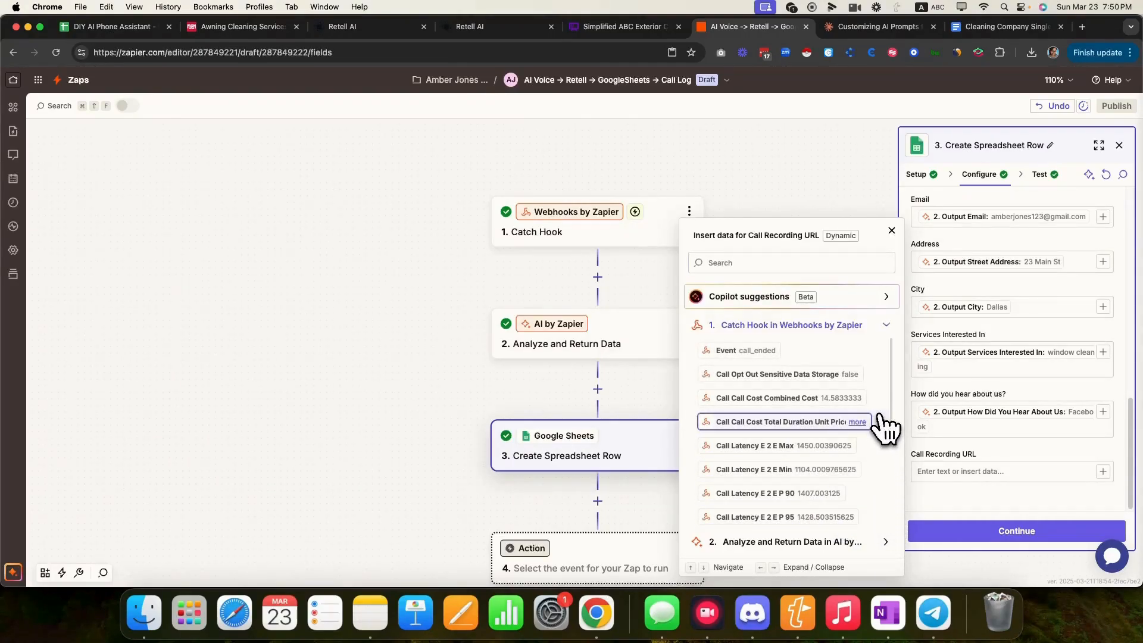
click(783, 262)
text(URL)
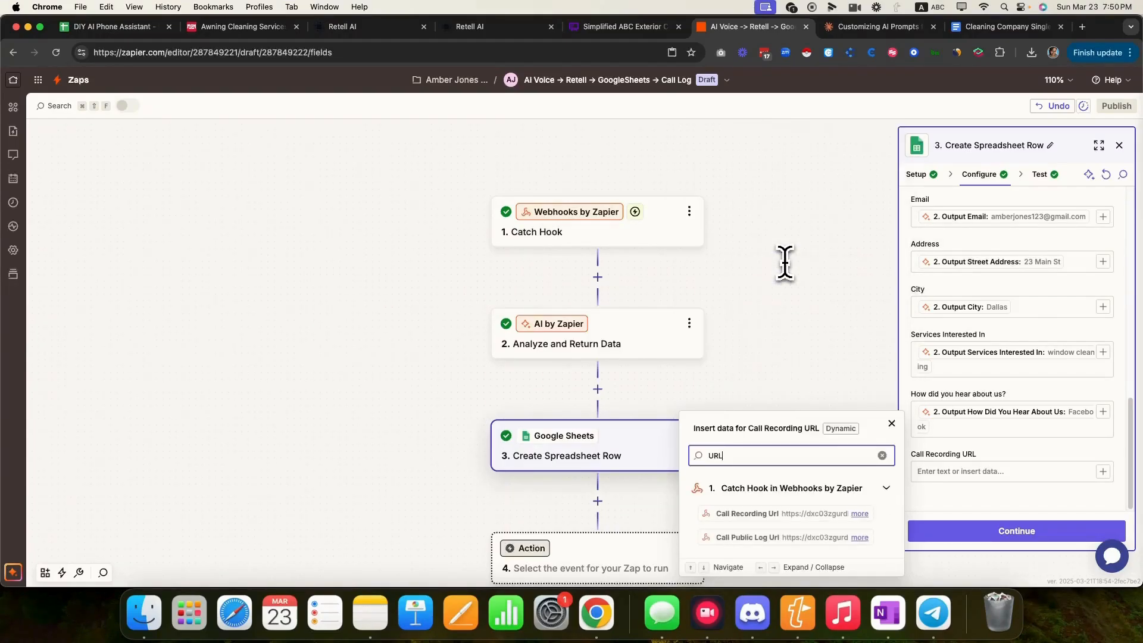
click(741, 513)
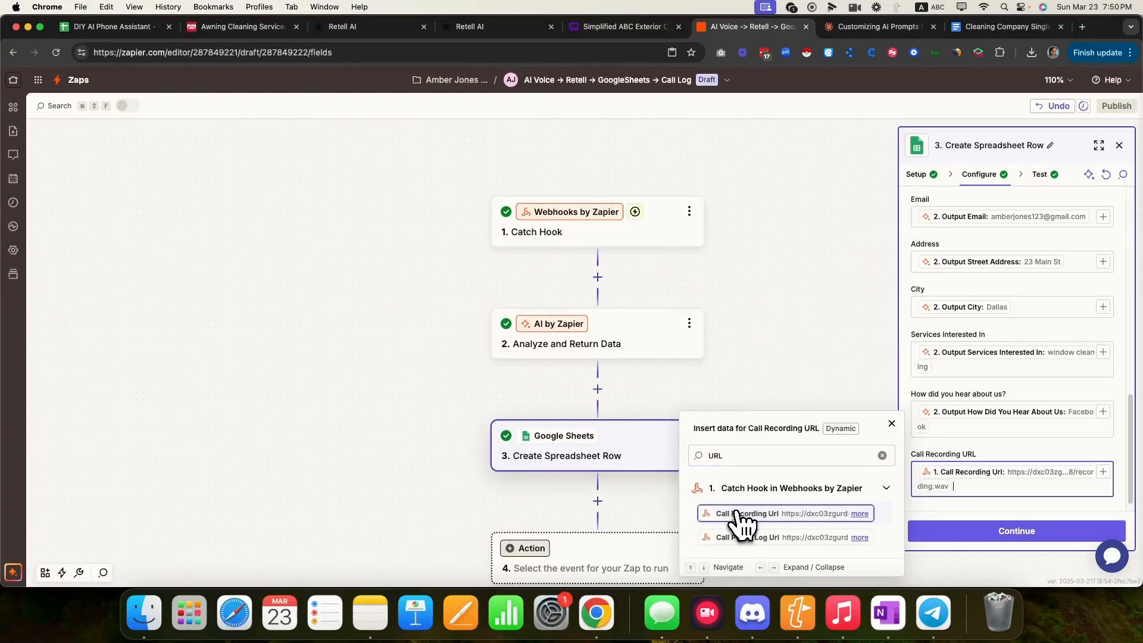
- Test the row step and check the new row's recording .wav link in Call Log
click(1006, 534)
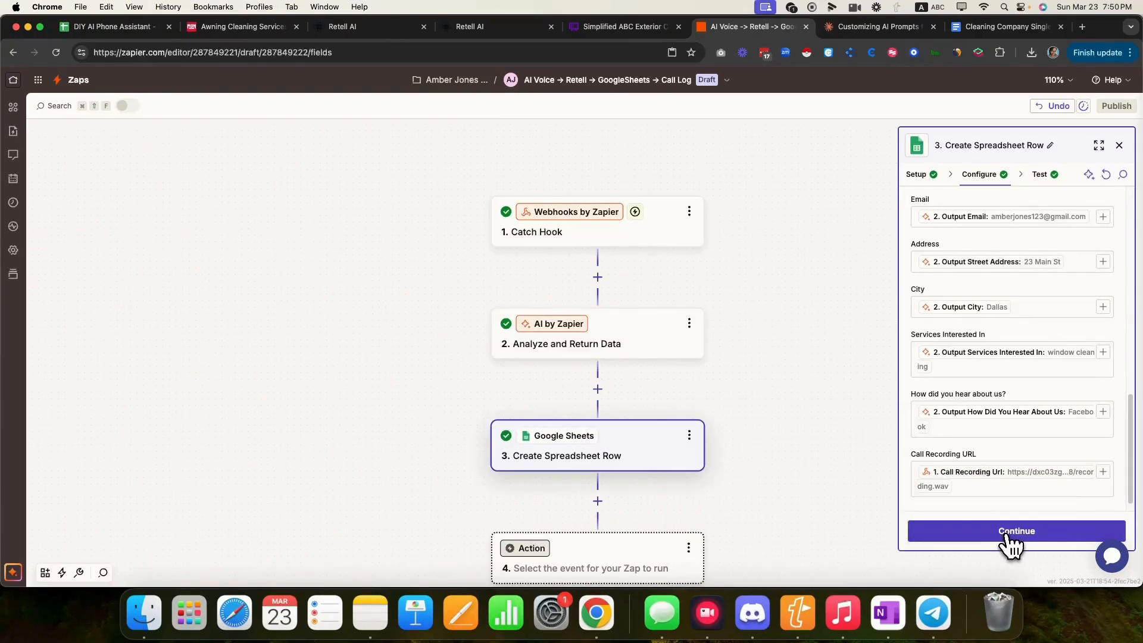
click(971, 536)
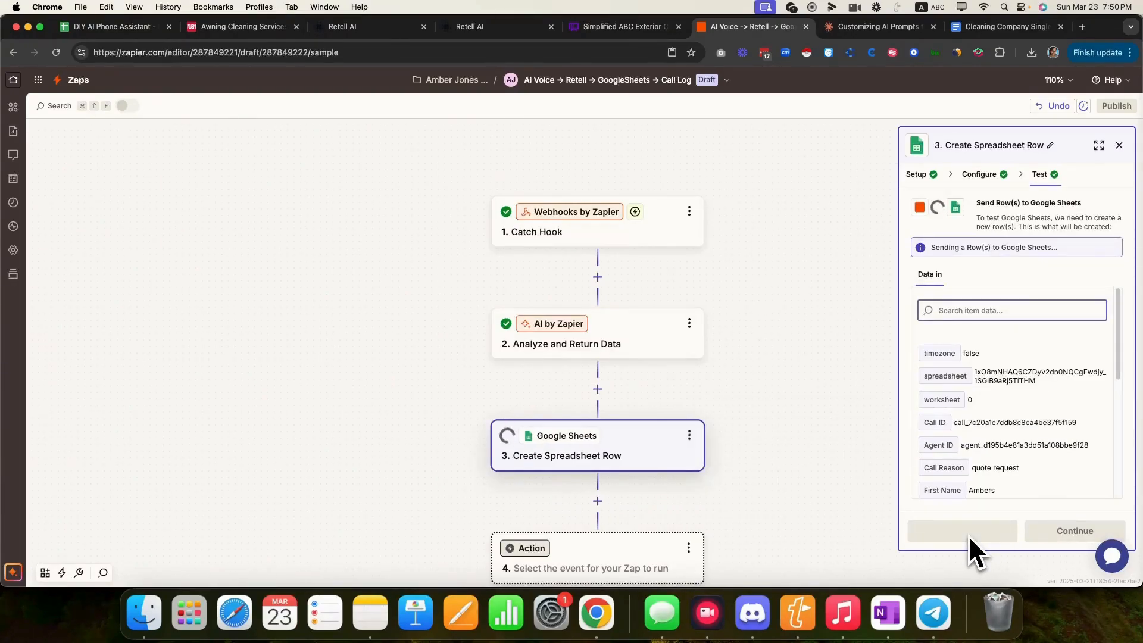
click(104, 30)
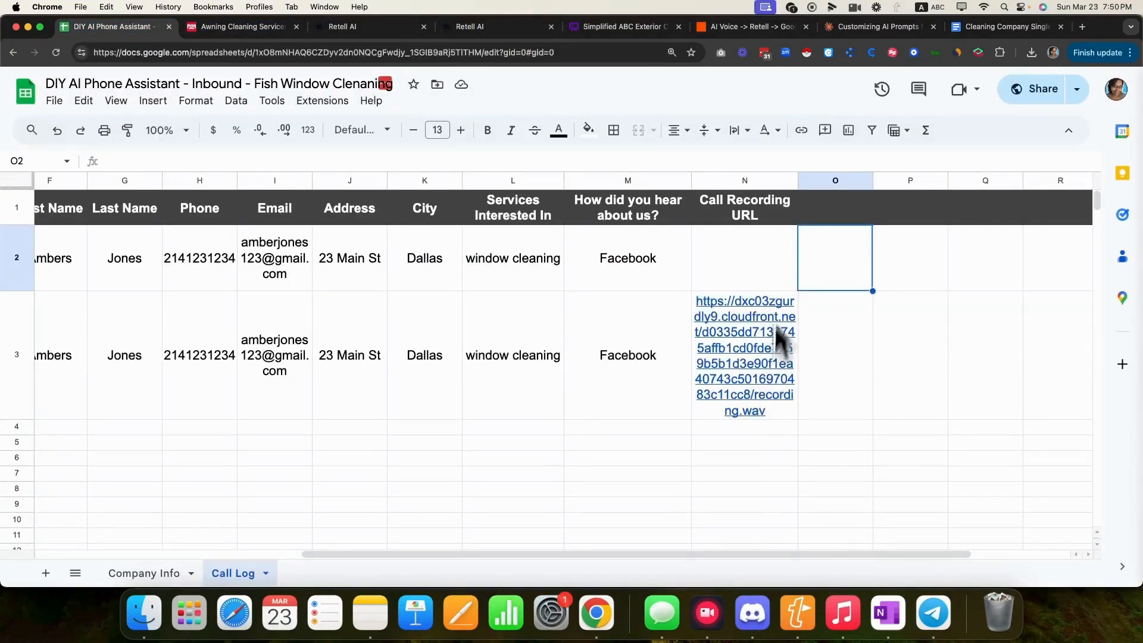
- Set column N's text wrapping to Clip and widen it to fit the full header
click(745, 180)
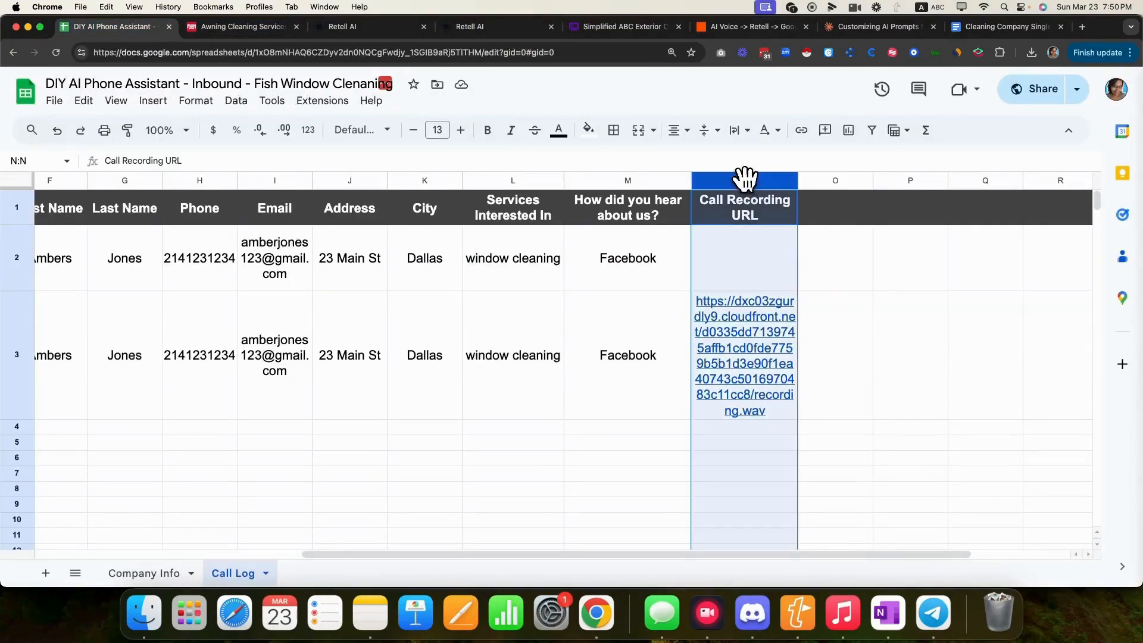
click(756, 140)
click(789, 170)
click(748, 384)
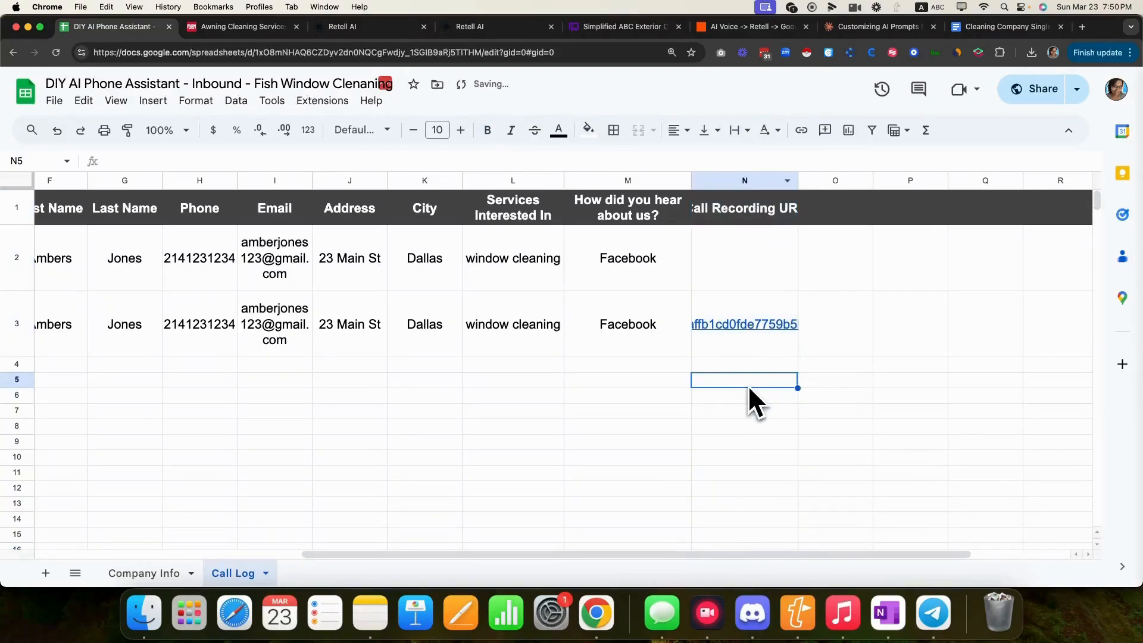
drag(799, 180, 888, 182)
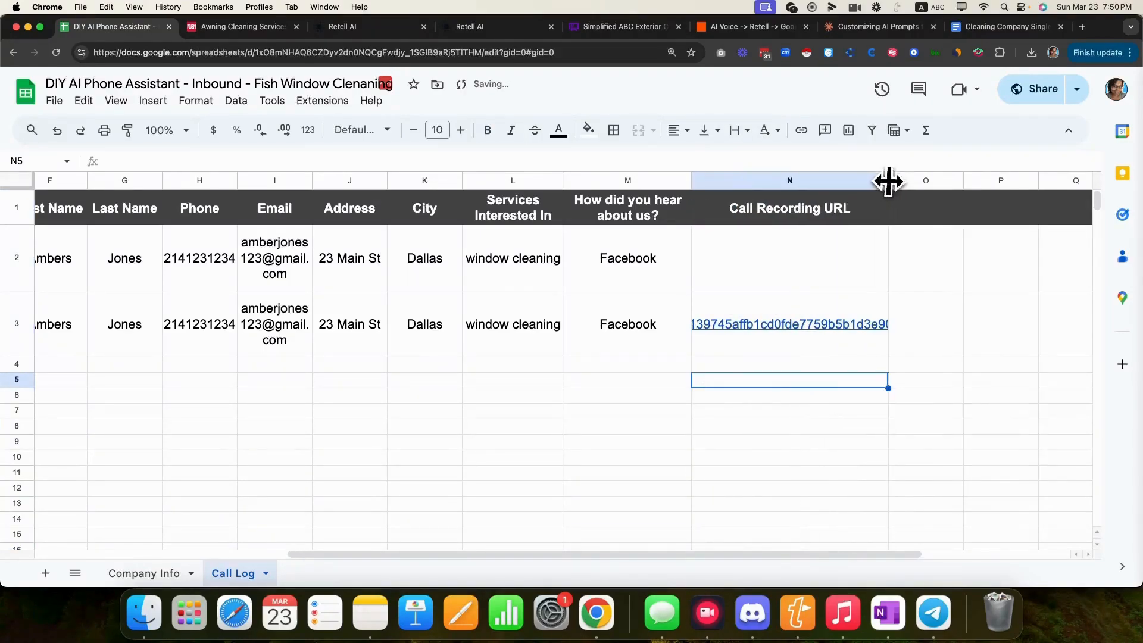
click(775, 32)
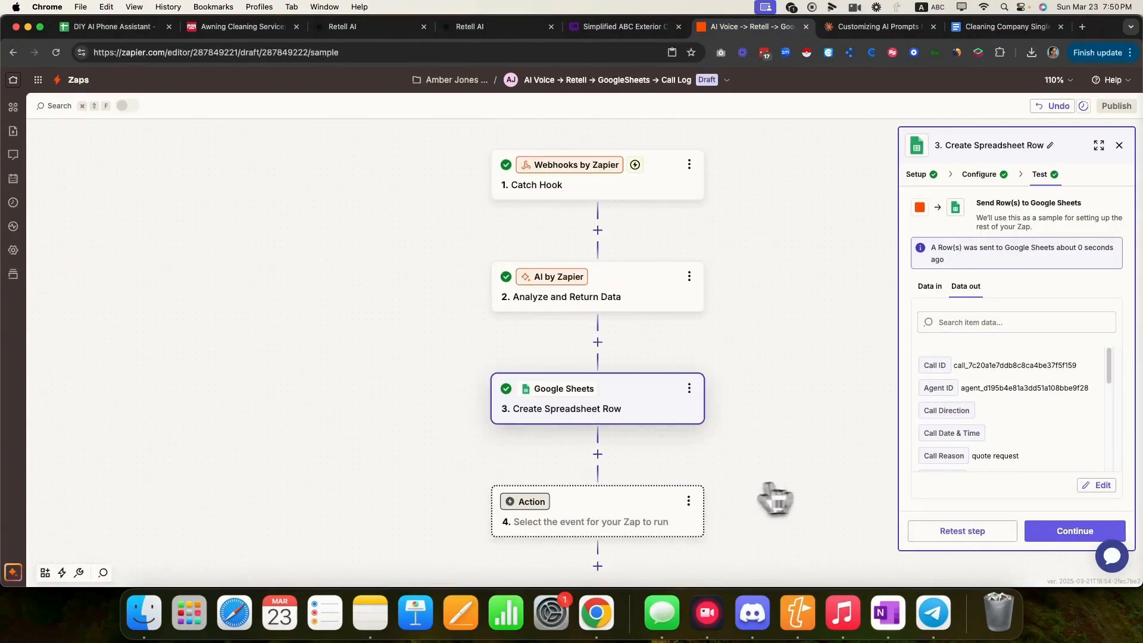
- Try a Gmail Send Email action for step 4, then abandon connecting the account
click(533, 519)
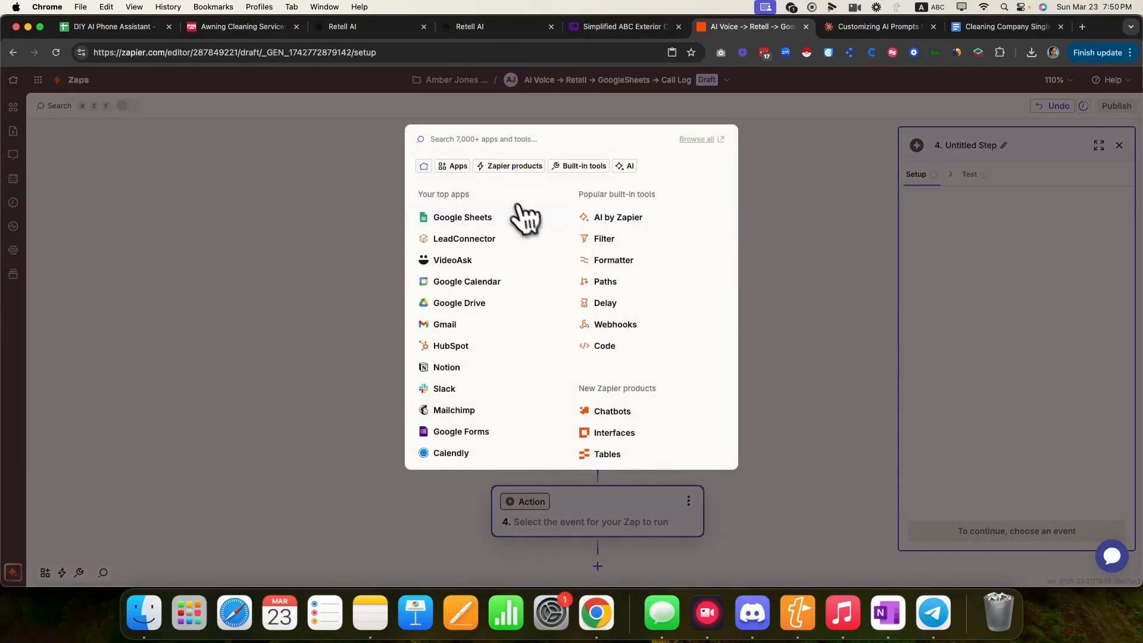
text(gma)
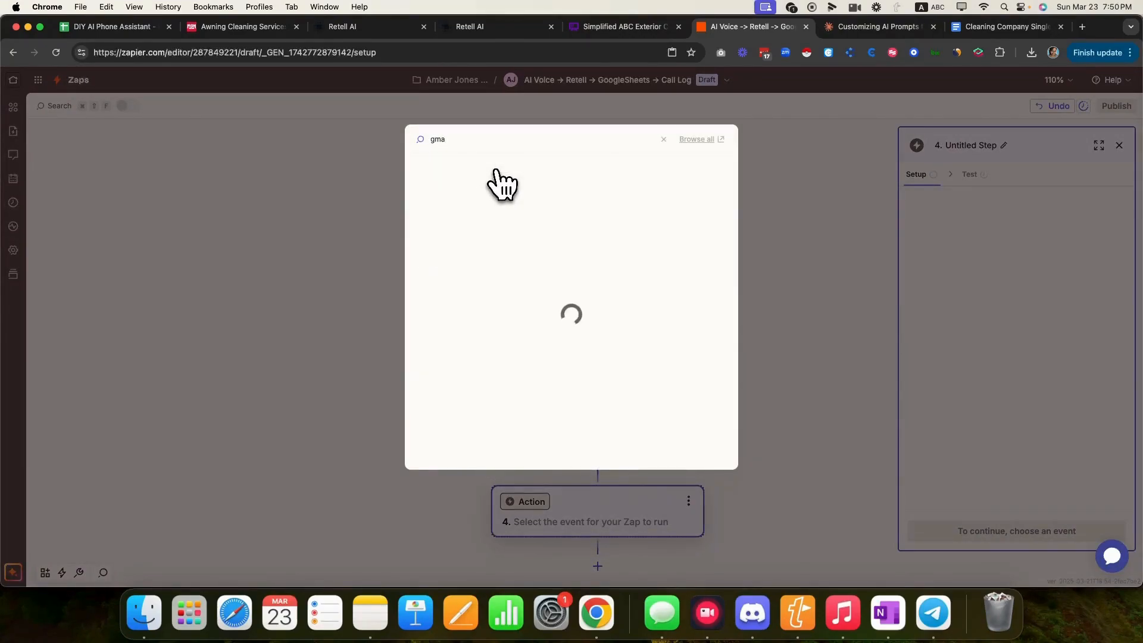
click(444, 176)
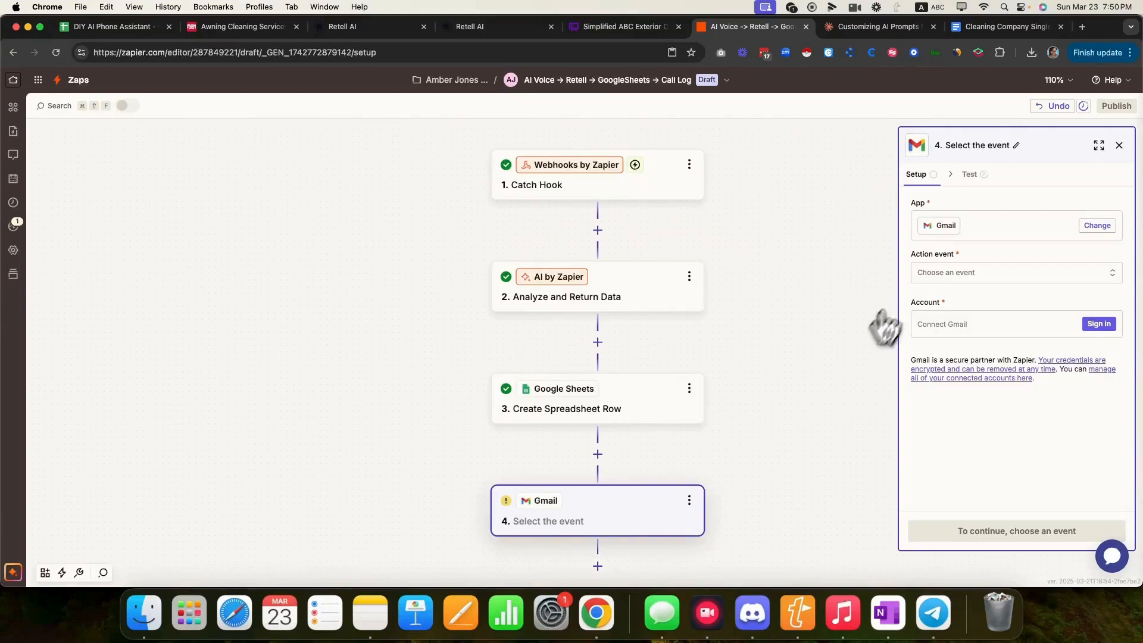
click(982, 278)
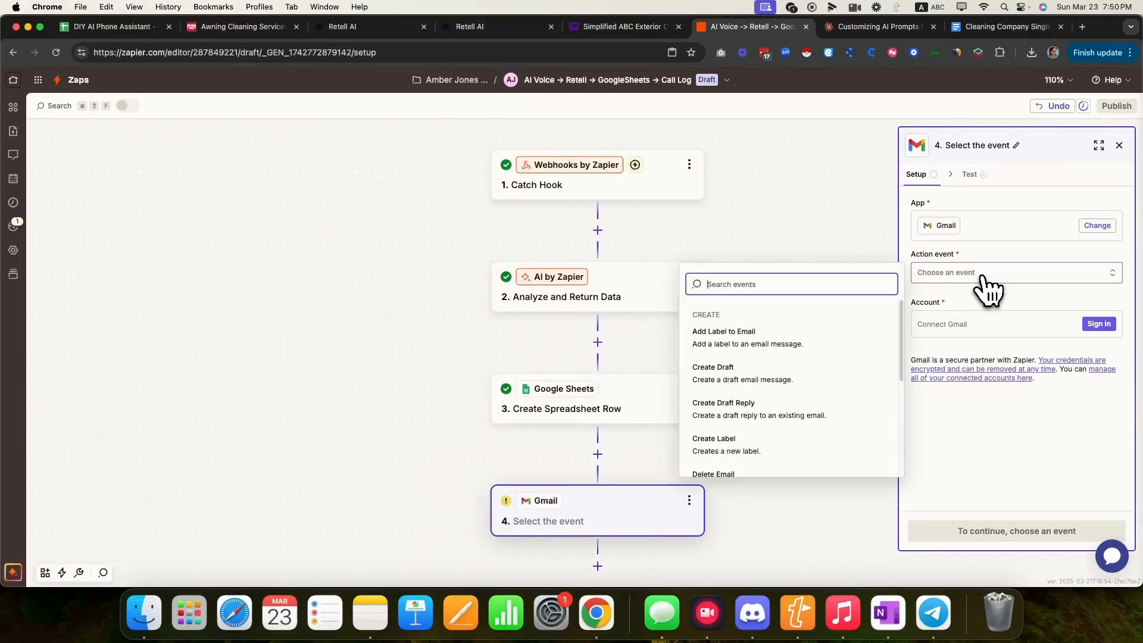
scroll(771, 440, down, 1)
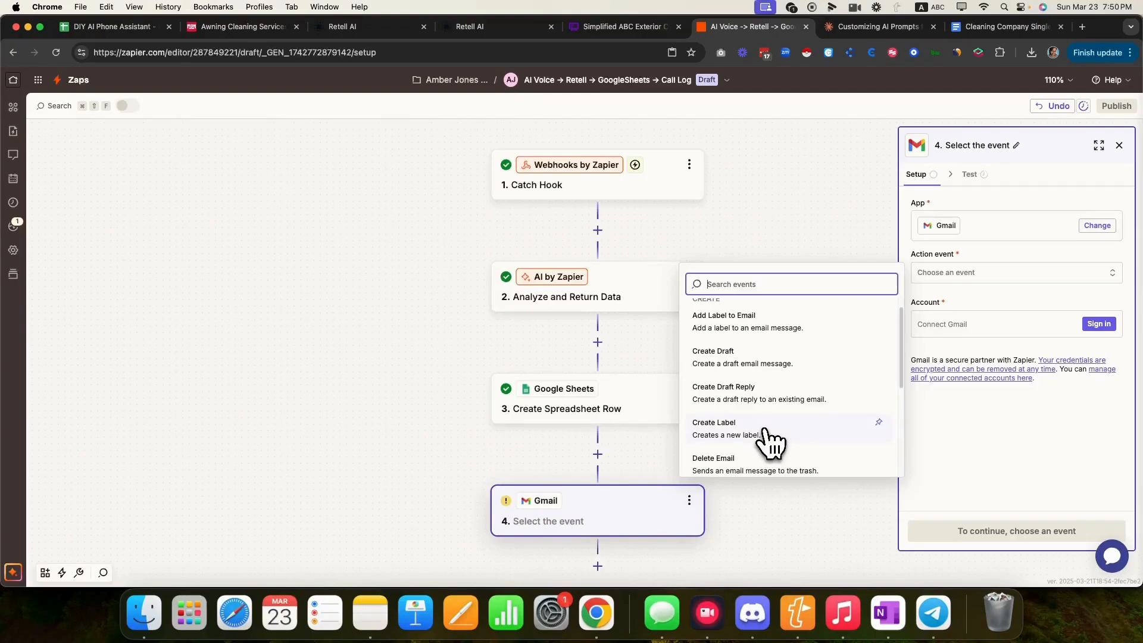
scroll(771, 441, down, 5)
scroll(771, 442, up, 6)
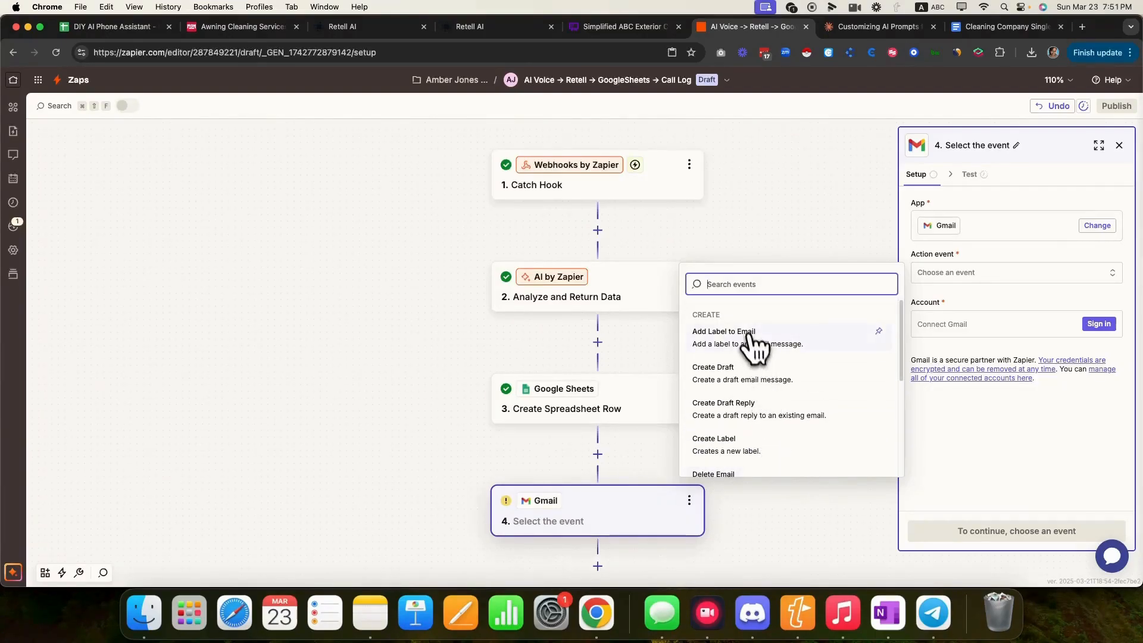
scroll(763, 409, down, 1)
scroll(763, 410, down, 4)
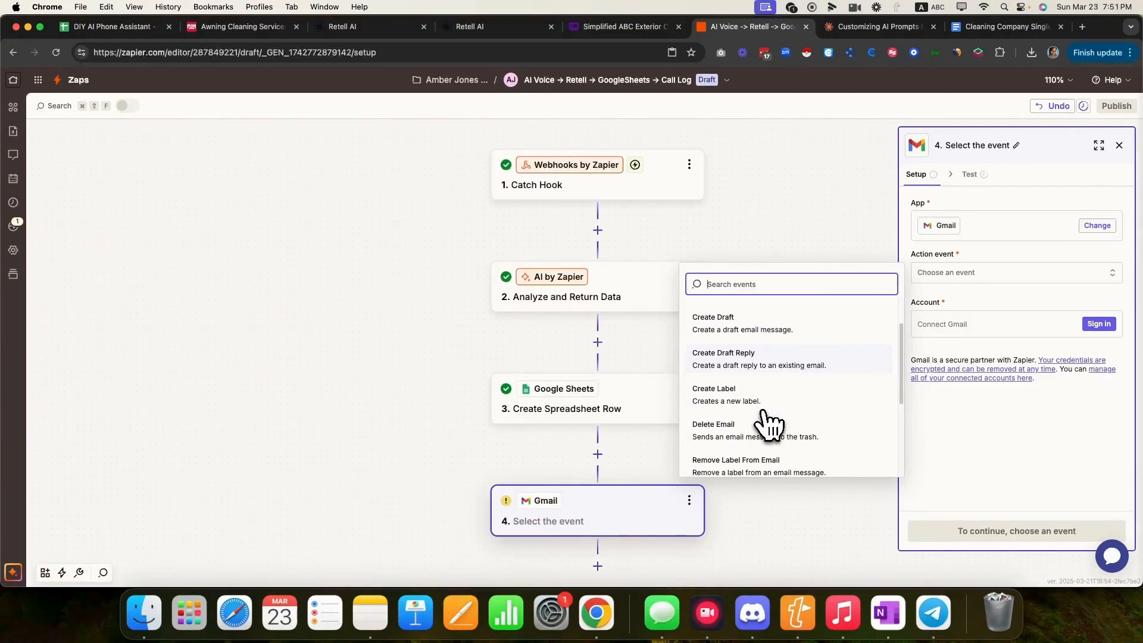
click(768, 441)
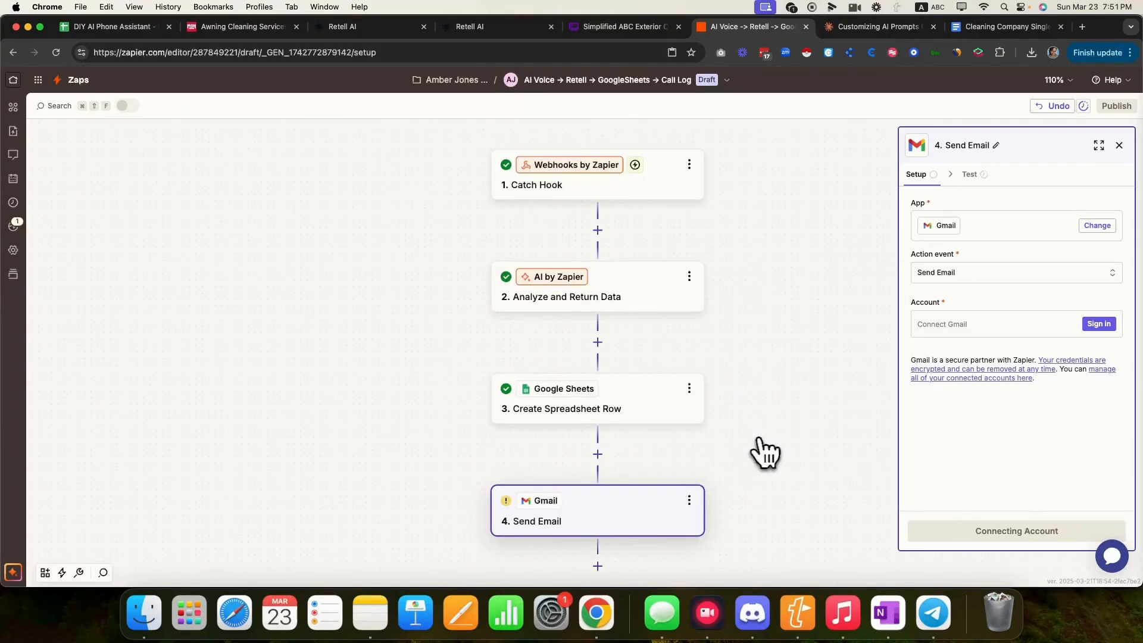
click(1099, 325)
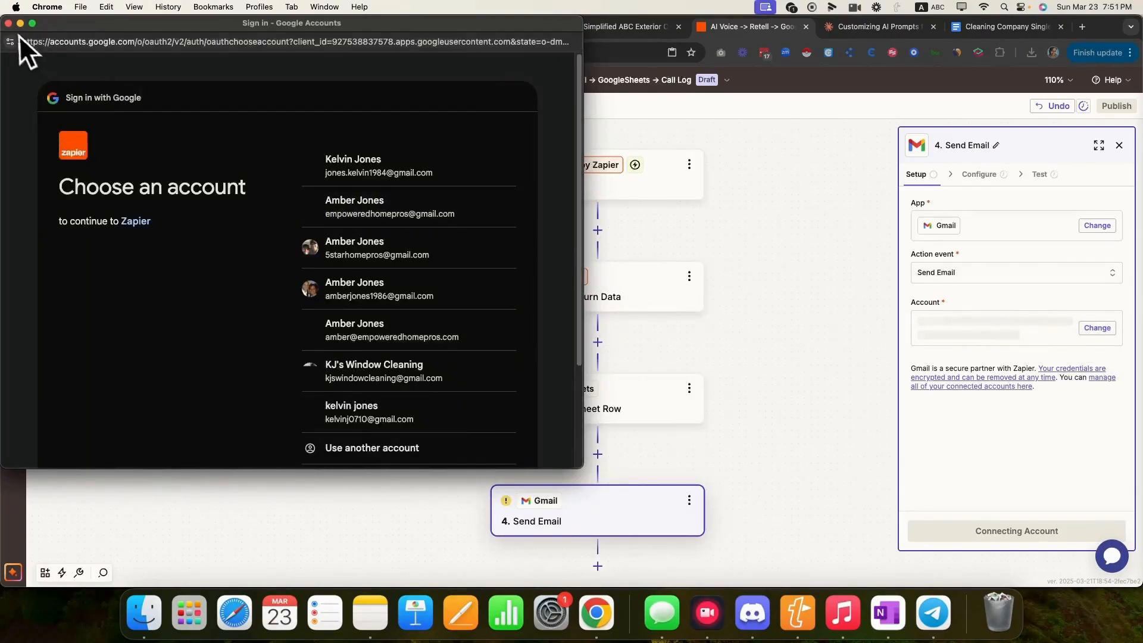
click(8, 23)
- Make step 4 an Email by Zapier Send Outbound Email action
click(599, 456)
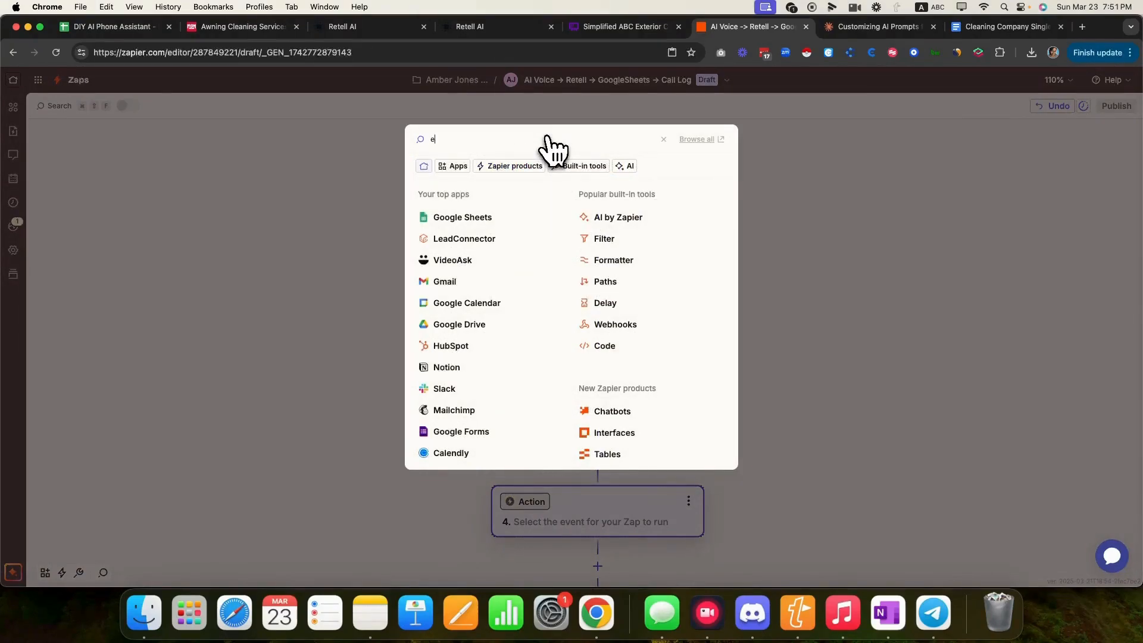
text(email)
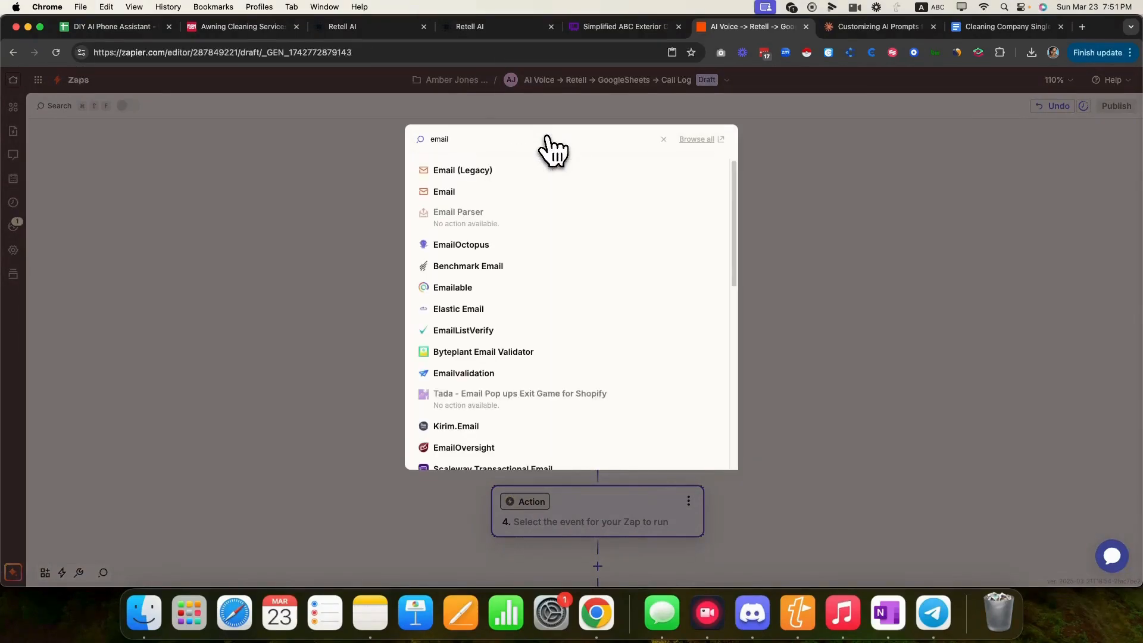
click(457, 190)
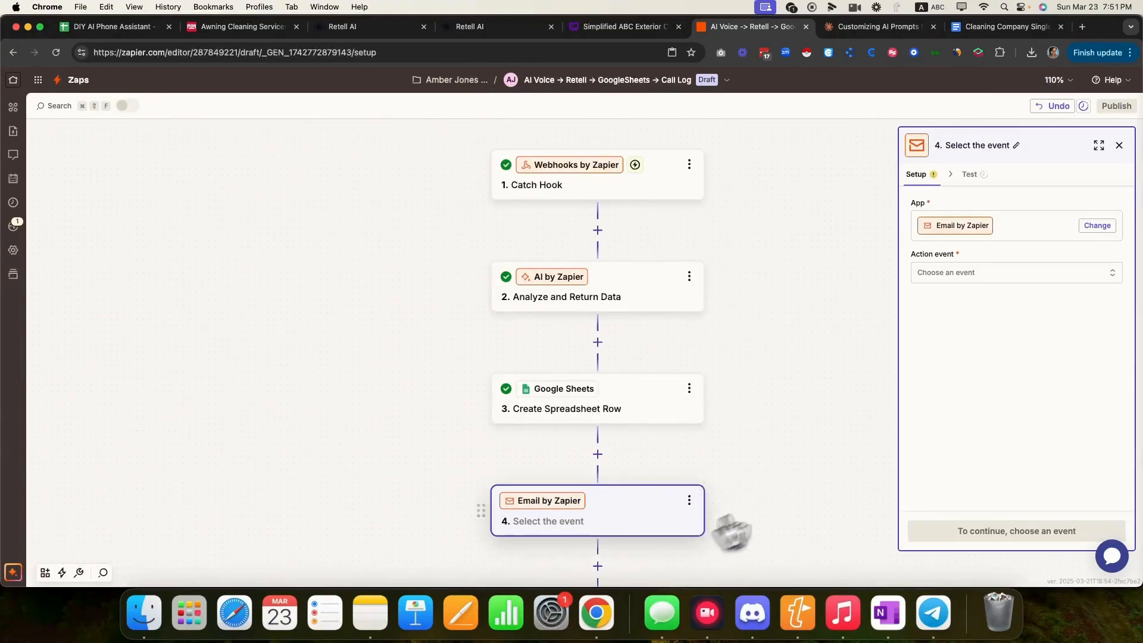
click(959, 274)
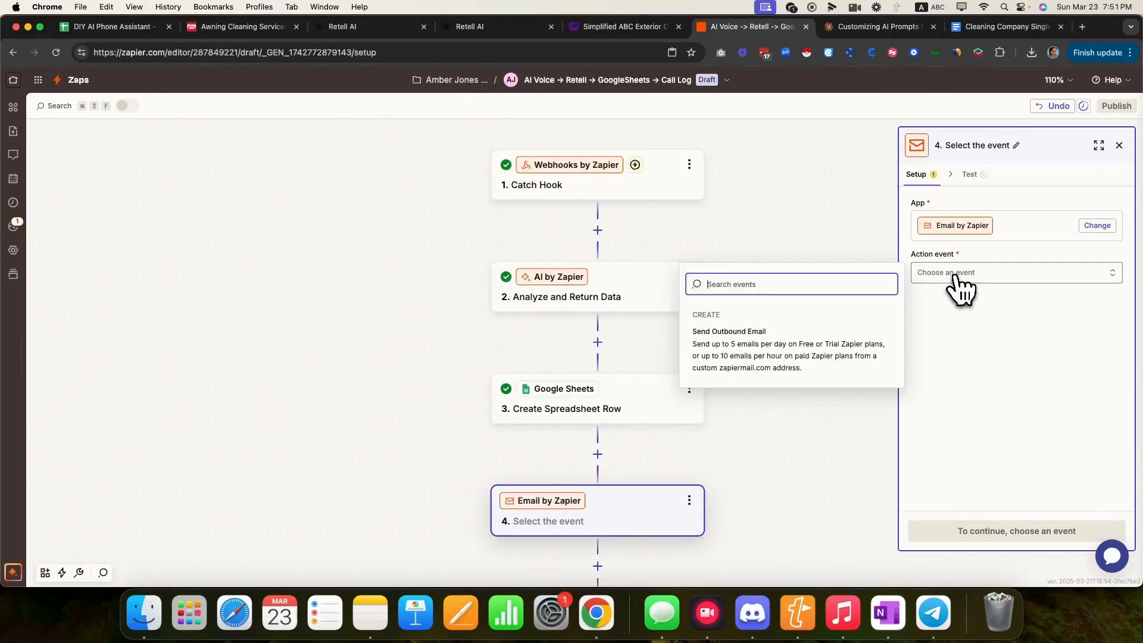
click(744, 357)
click(1000, 532)
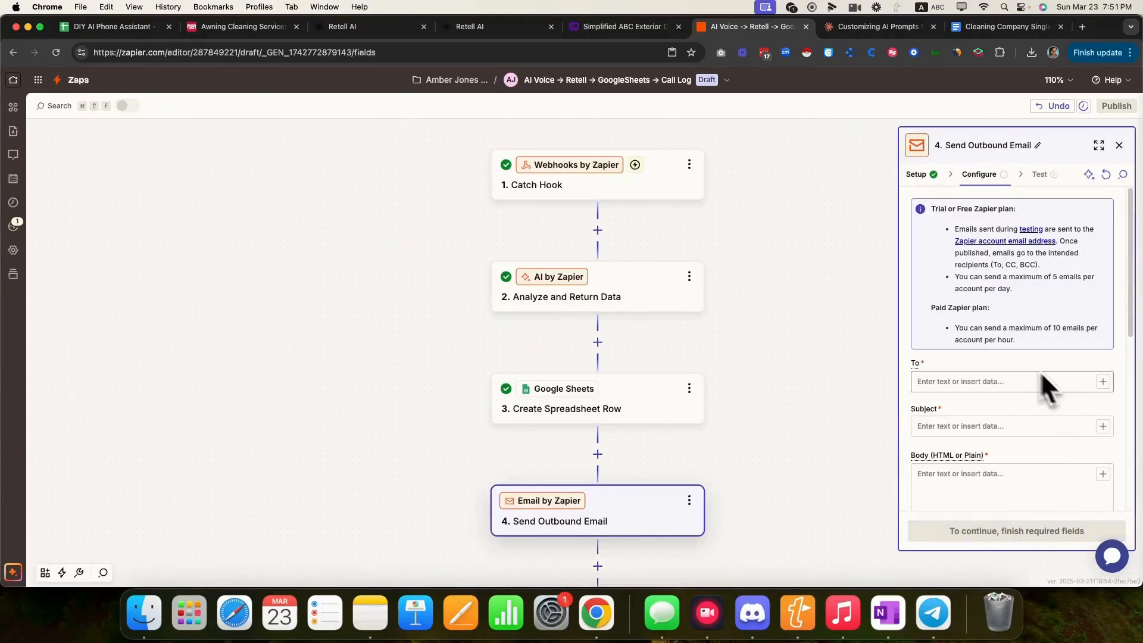
- Enter the recipient's Gmail address in the email's To field
click(979, 384)
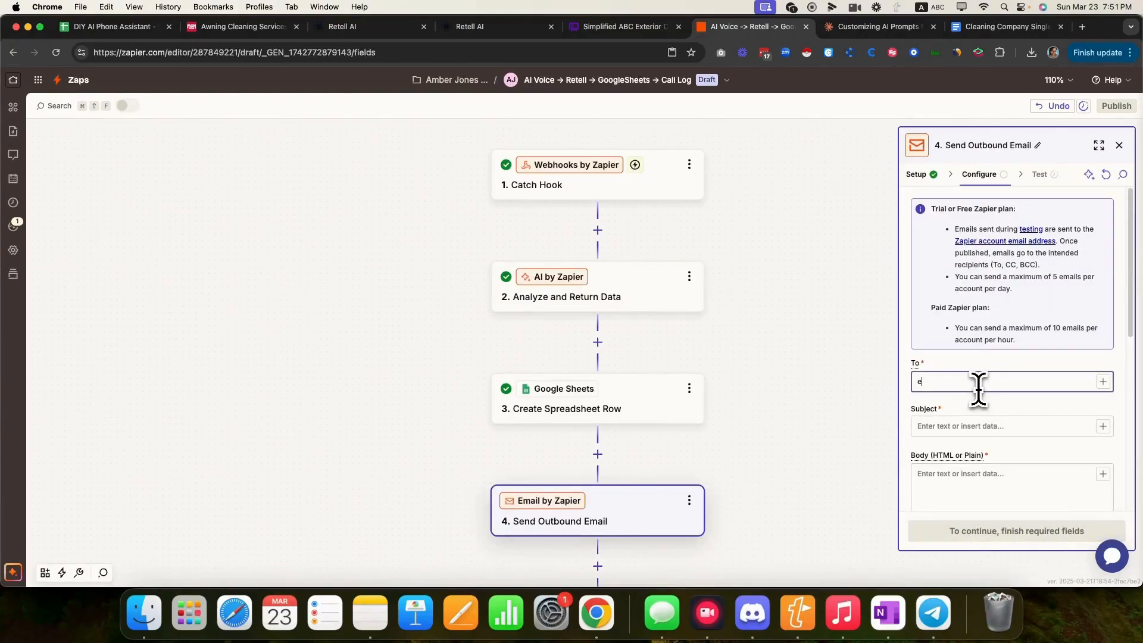
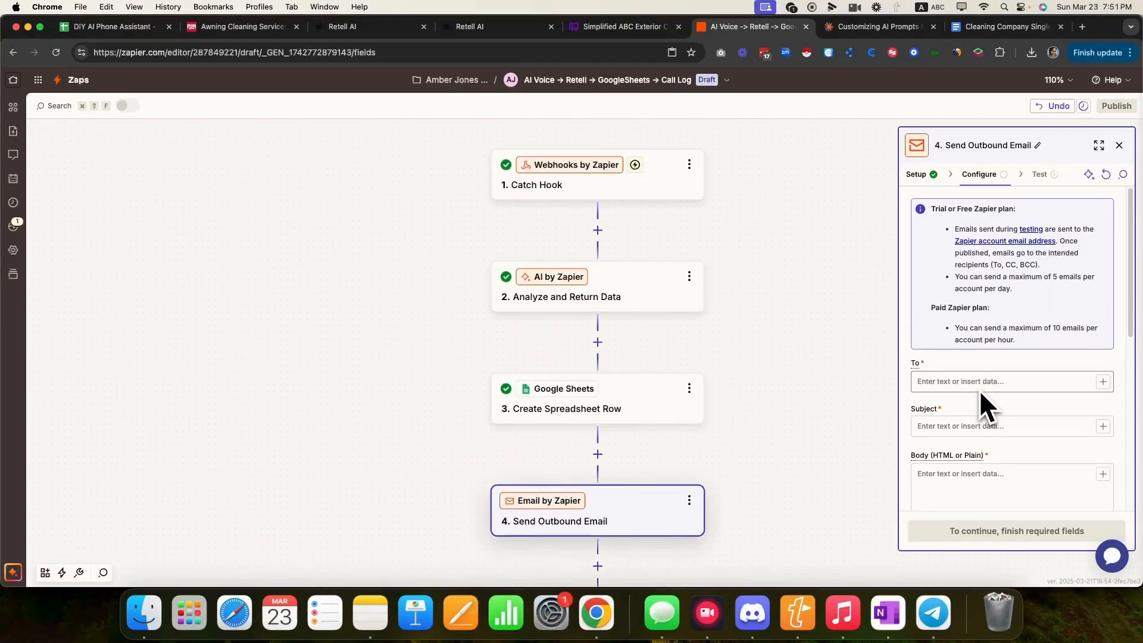
click(974, 384)
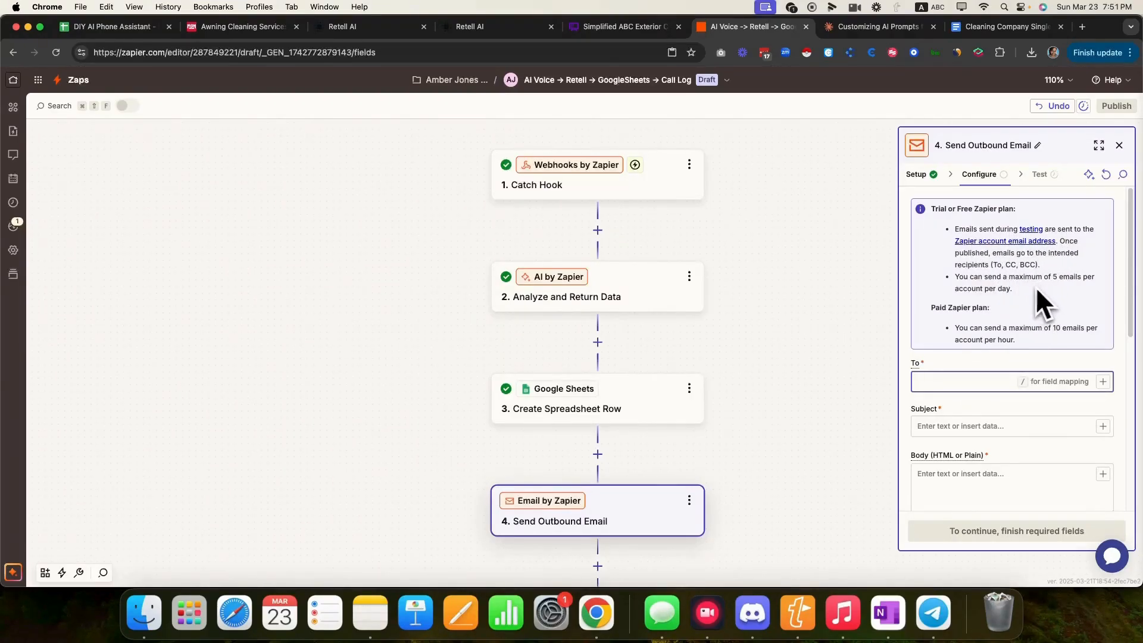
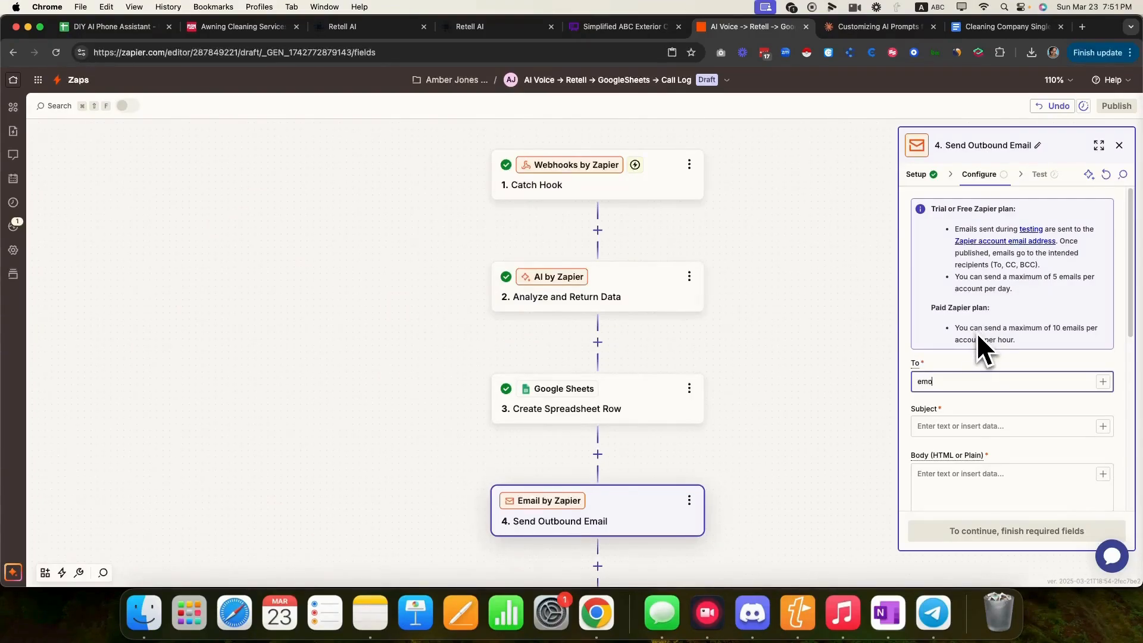
- Set the subject to 'New Call From:' followed by step 2's Output First Name and Last Name
click(1019, 426)
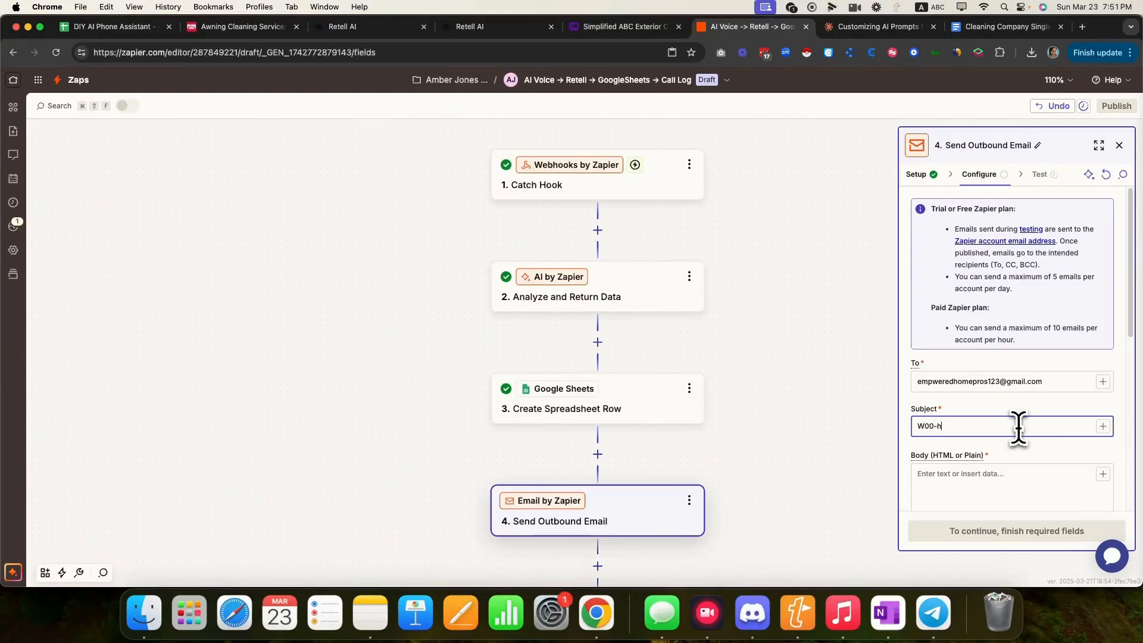
key(BackSpace)
key(BackSpace)
key(BackSpace)
key(BackSpace)
key(BackSpace)
key(BackSpace)
key(BackSpace)
text(New Call From:)
click(1103, 426)
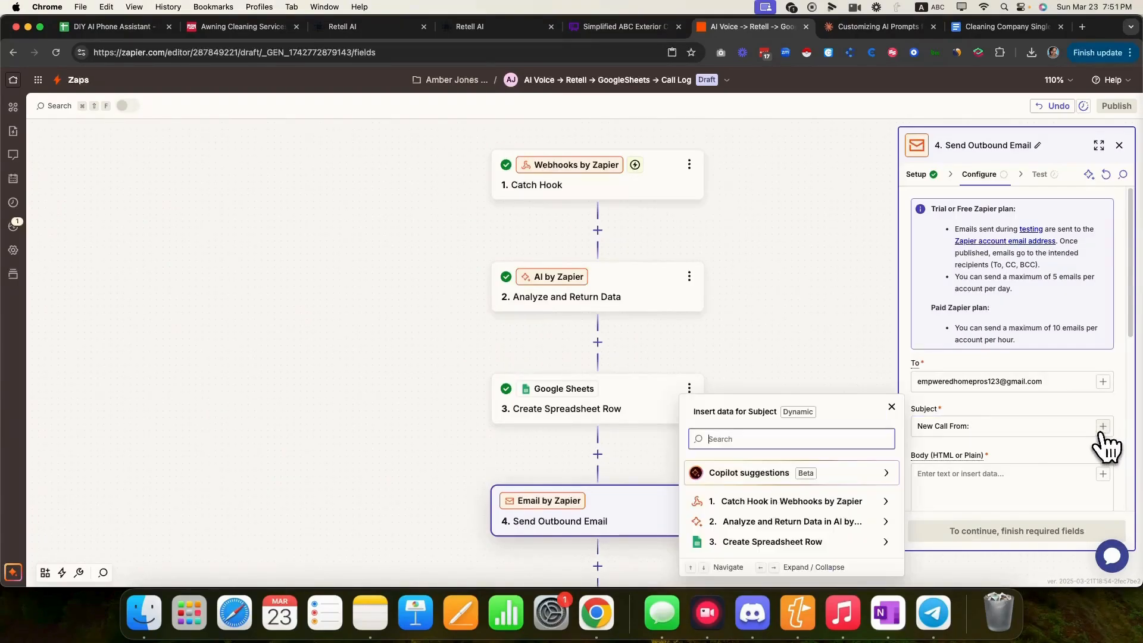
click(789, 525)
click(753, 374)
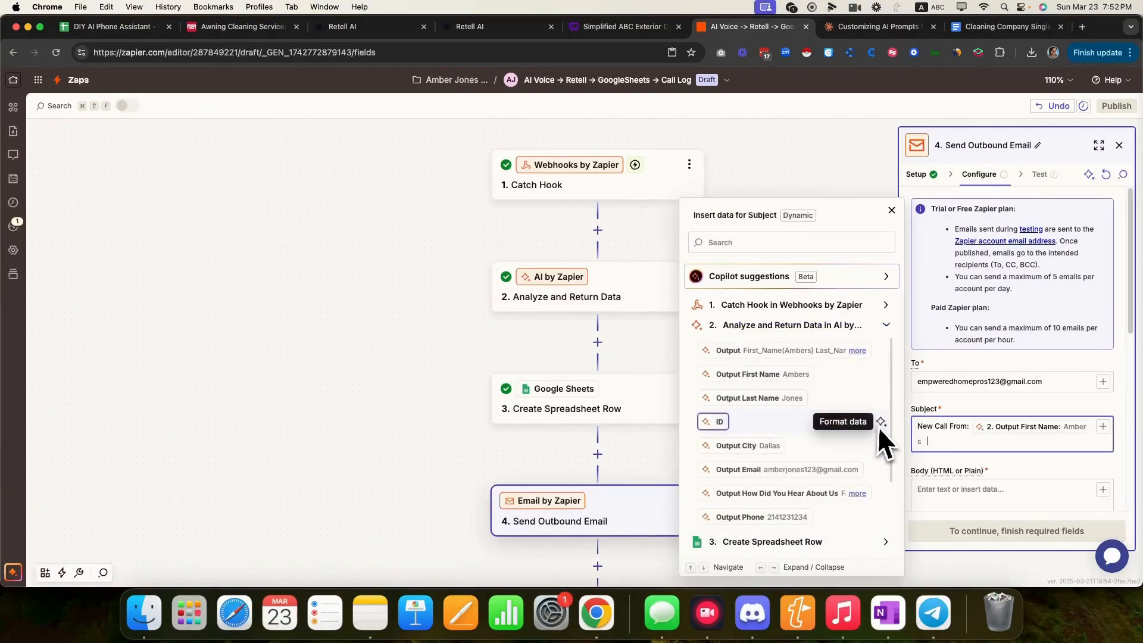
click(759, 397)
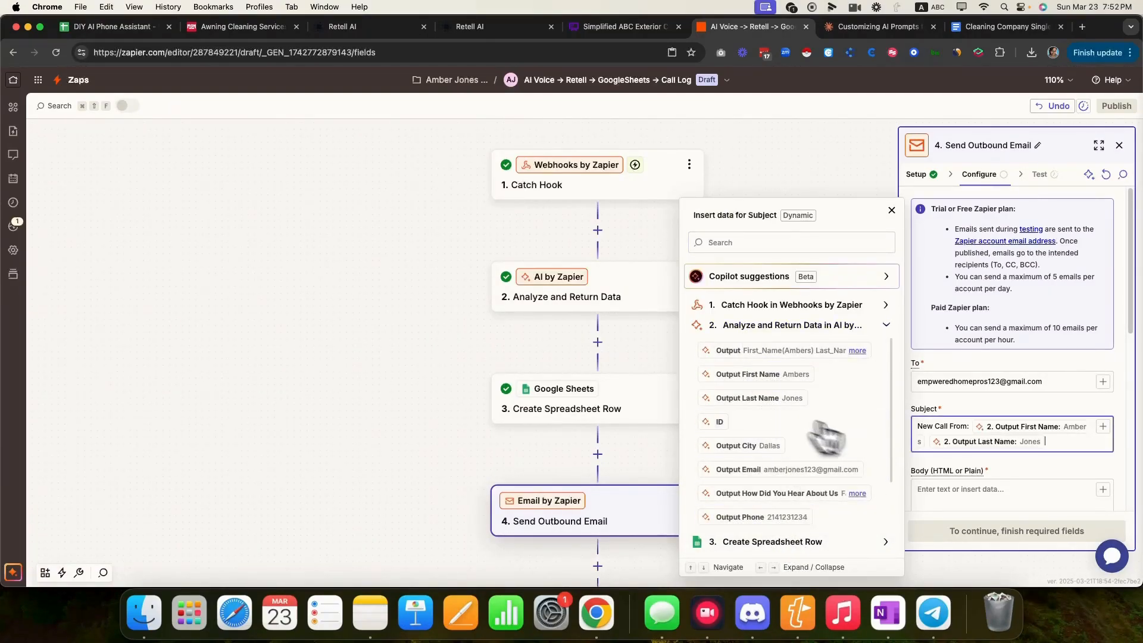
click(994, 488)
scroll(1014, 488, down, 3)
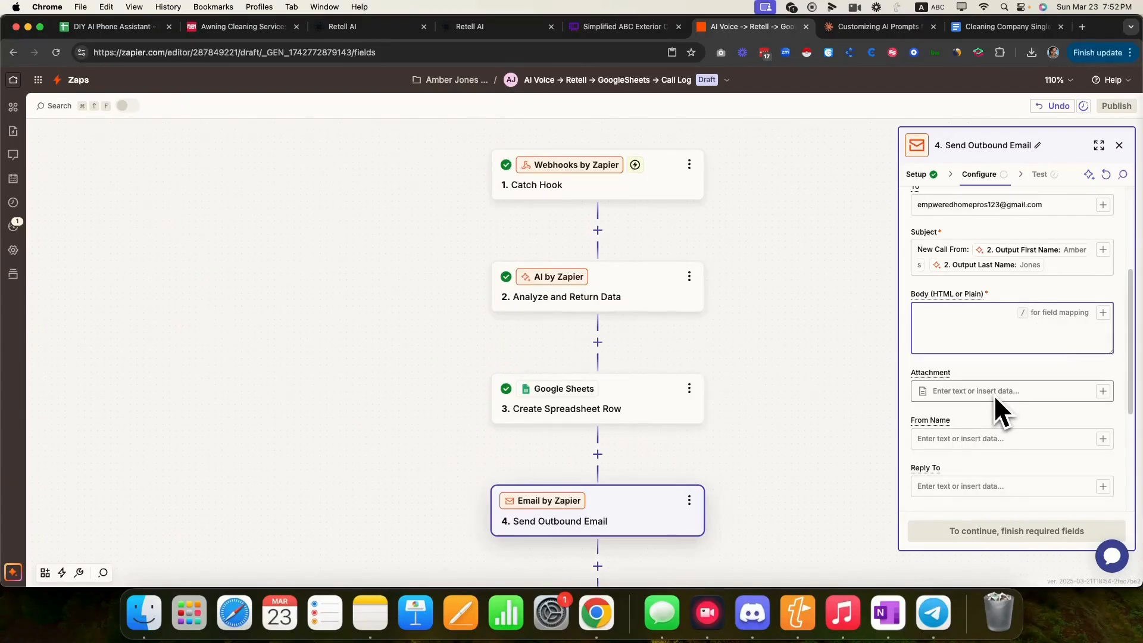
- Start the email body with 'New Call From' followed by the caller's reason for call
text(New Call From:)
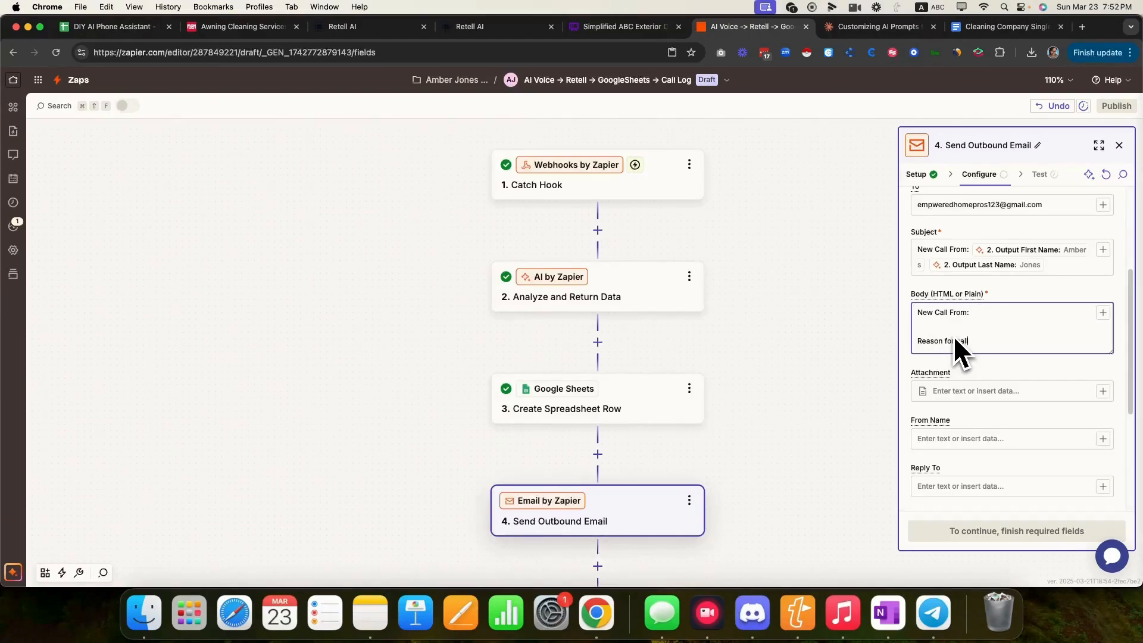
click(1103, 312)
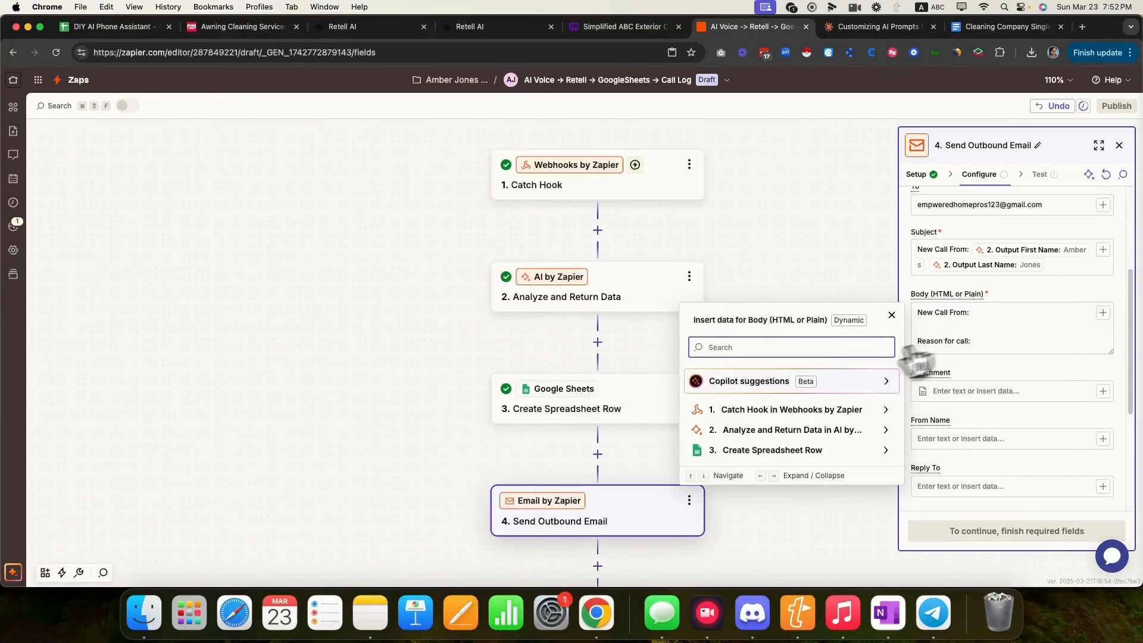
text(reason)
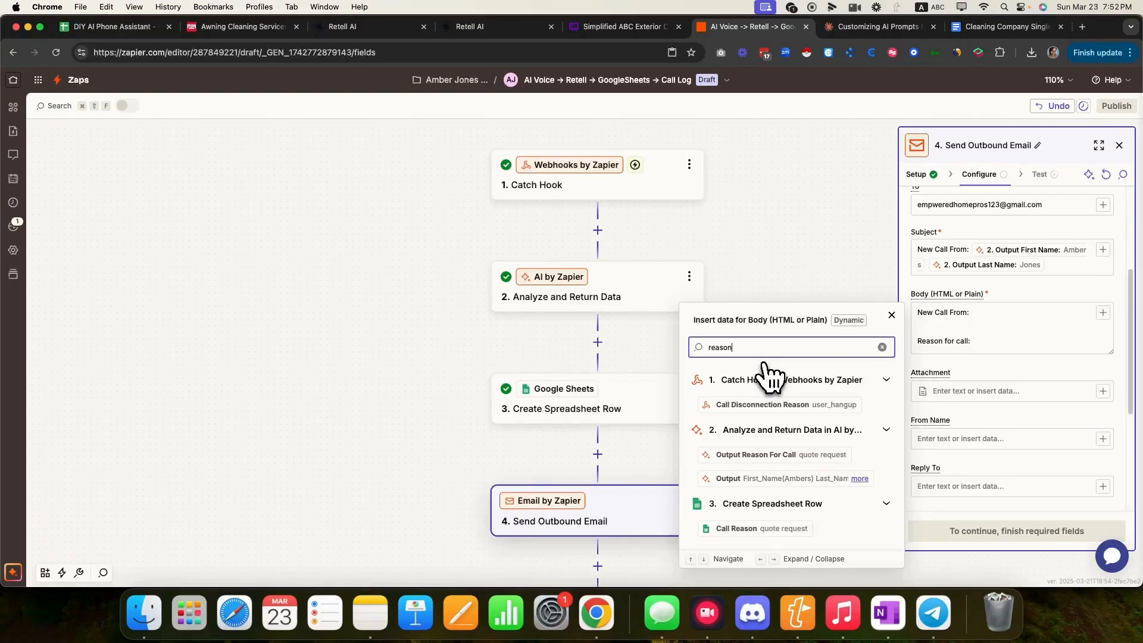
click(760, 455)
key(Return)
key(Return)
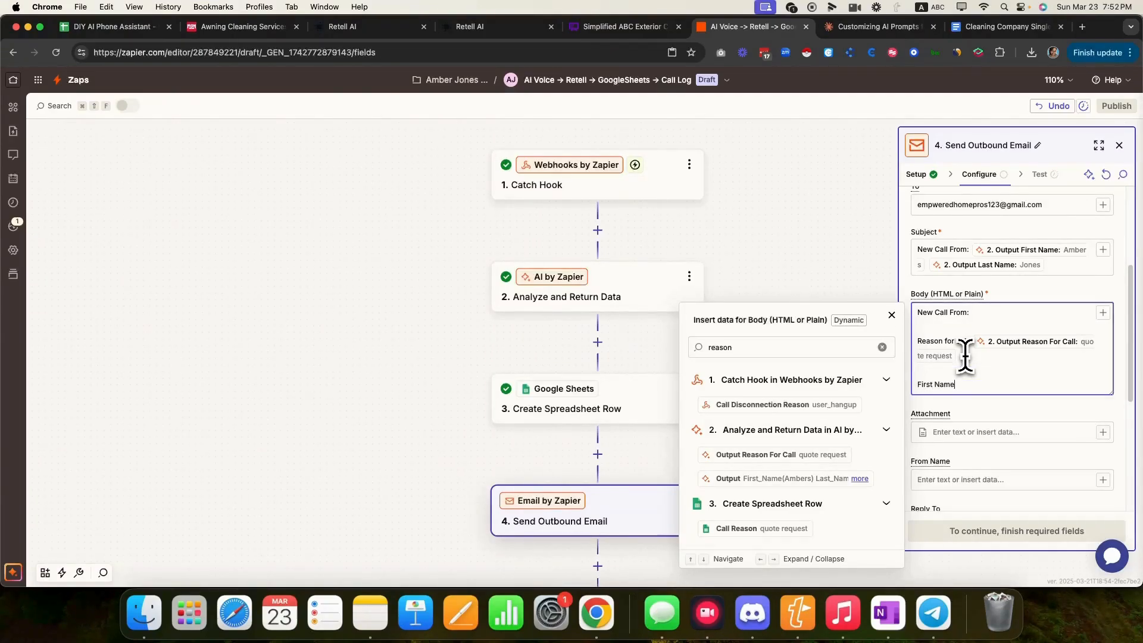
- Add the labels 'First Name:', 'Last Name:' and 'Street Address:' on separate lines
text(First Name:)
key(Return)
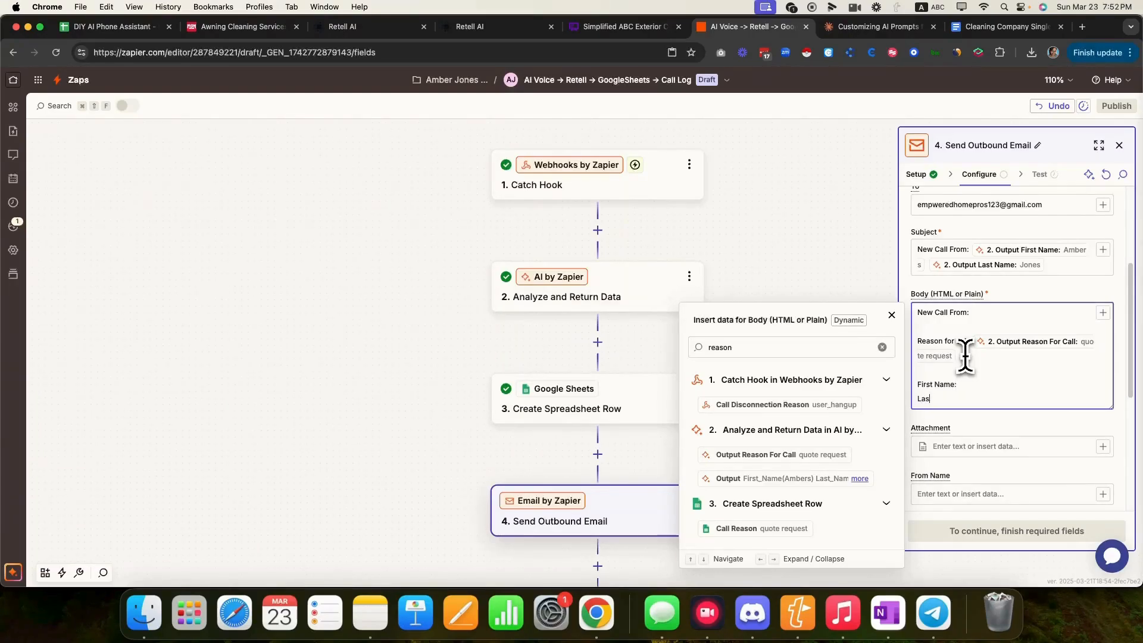
text(Last Name:)
key(Return)
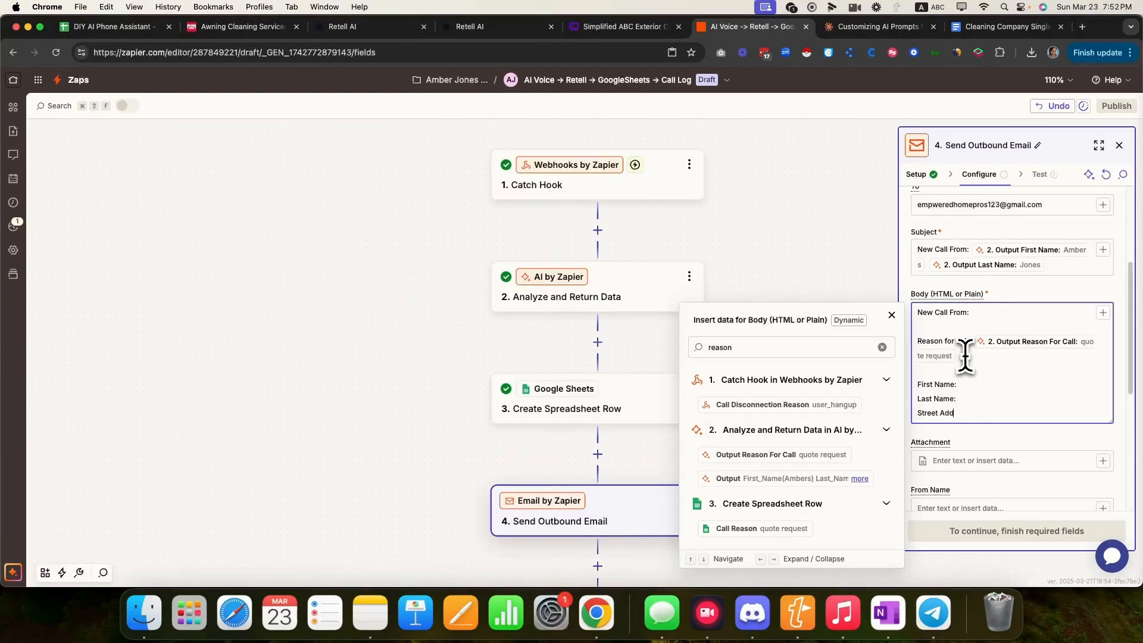
text(Street Address:)
key(Return)
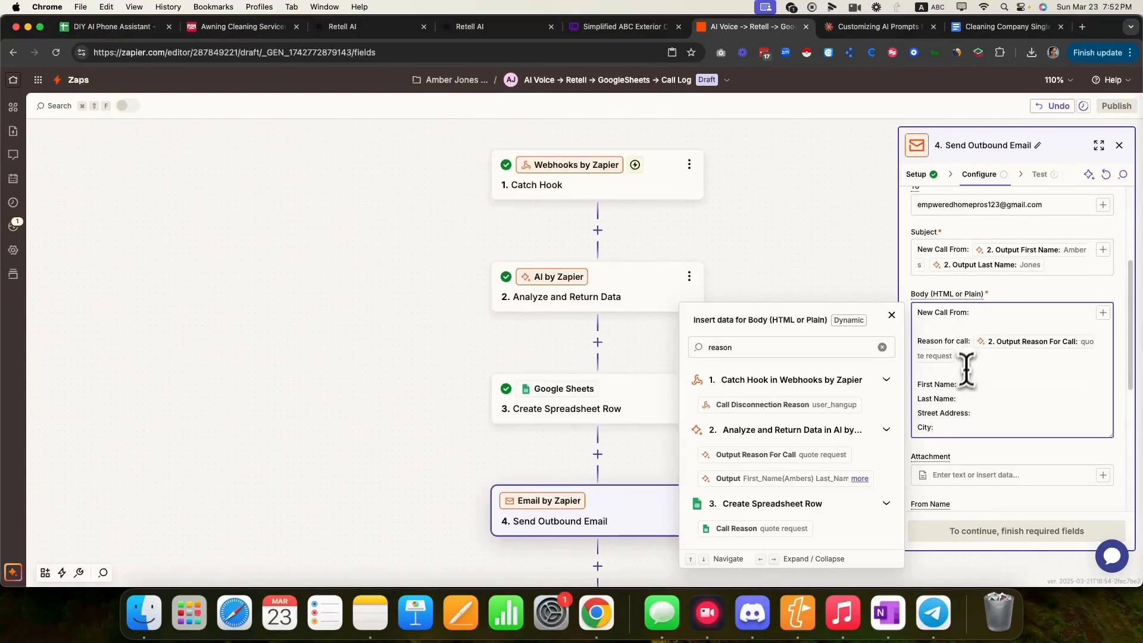
- Fill the labels with the caller's first name, last name and street address data pills
click(962, 384)
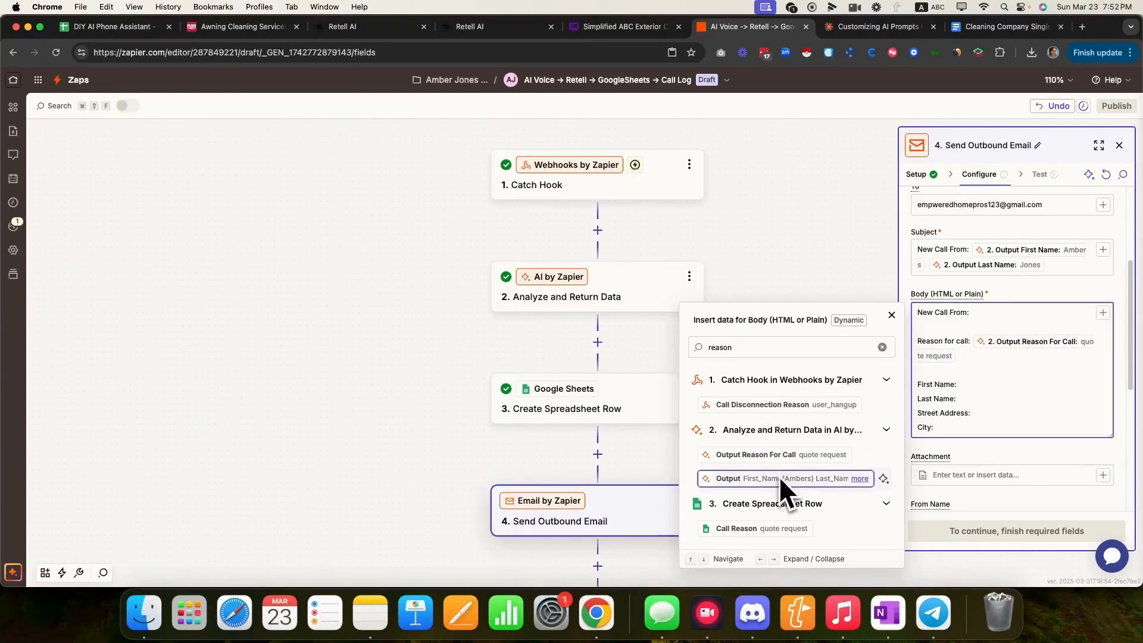
double_click(773, 347)
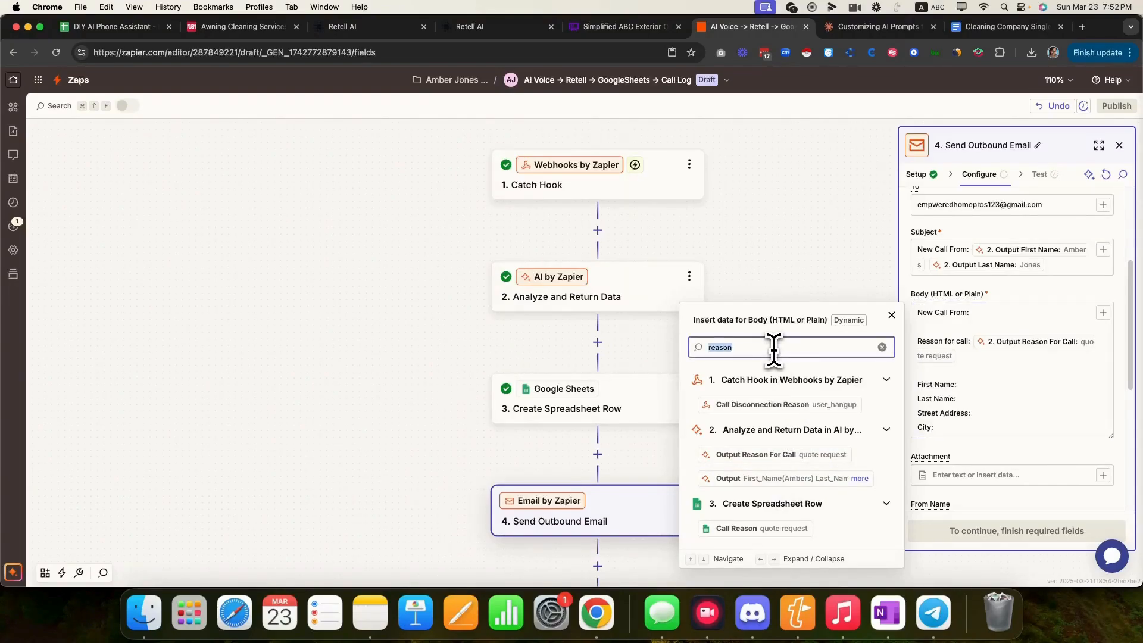
text(first)
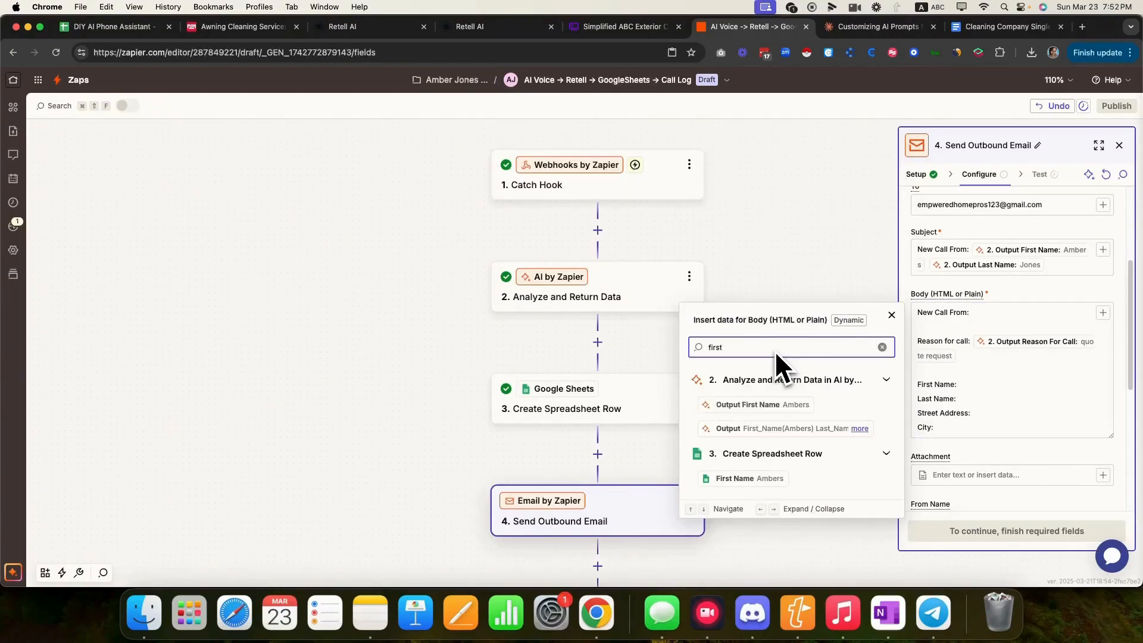
click(765, 405)
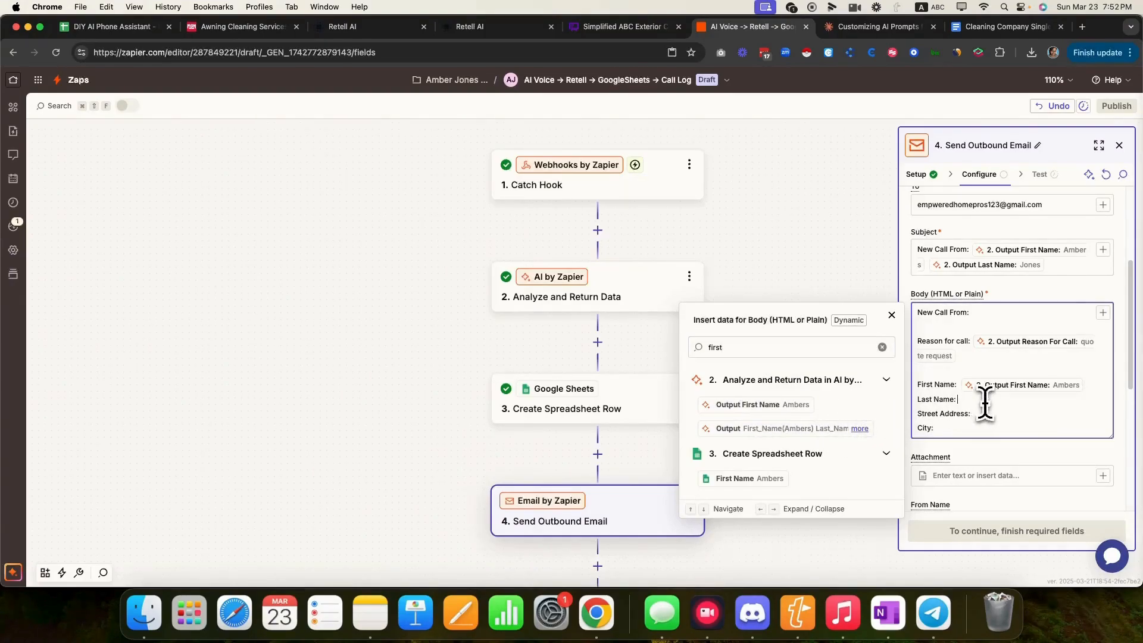
double_click(813, 350)
text(las)
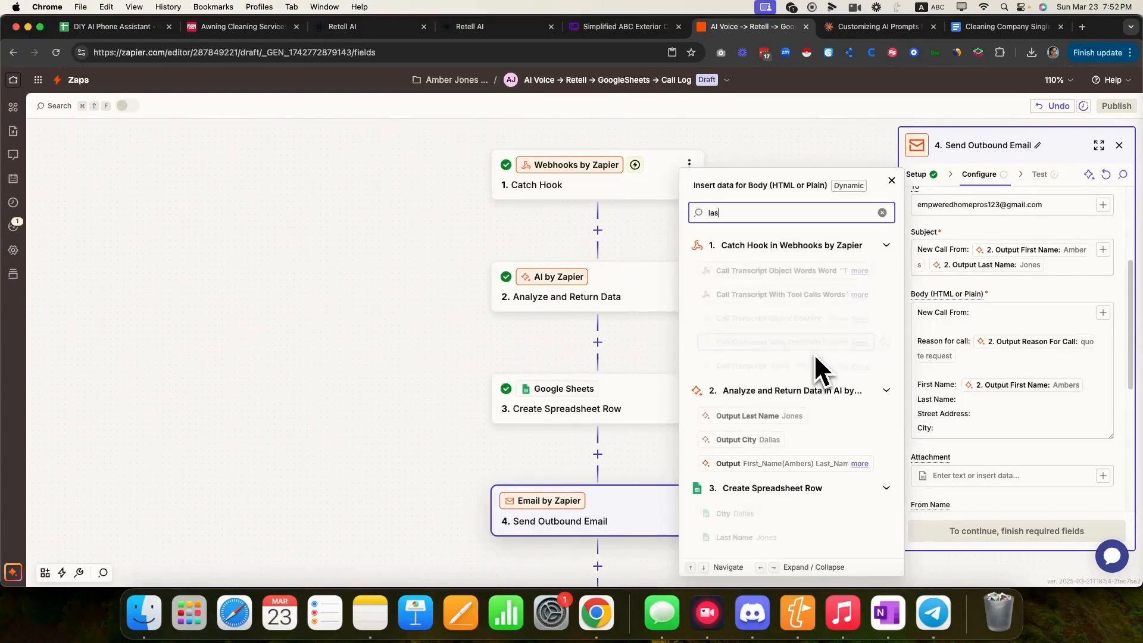
click(755, 416)
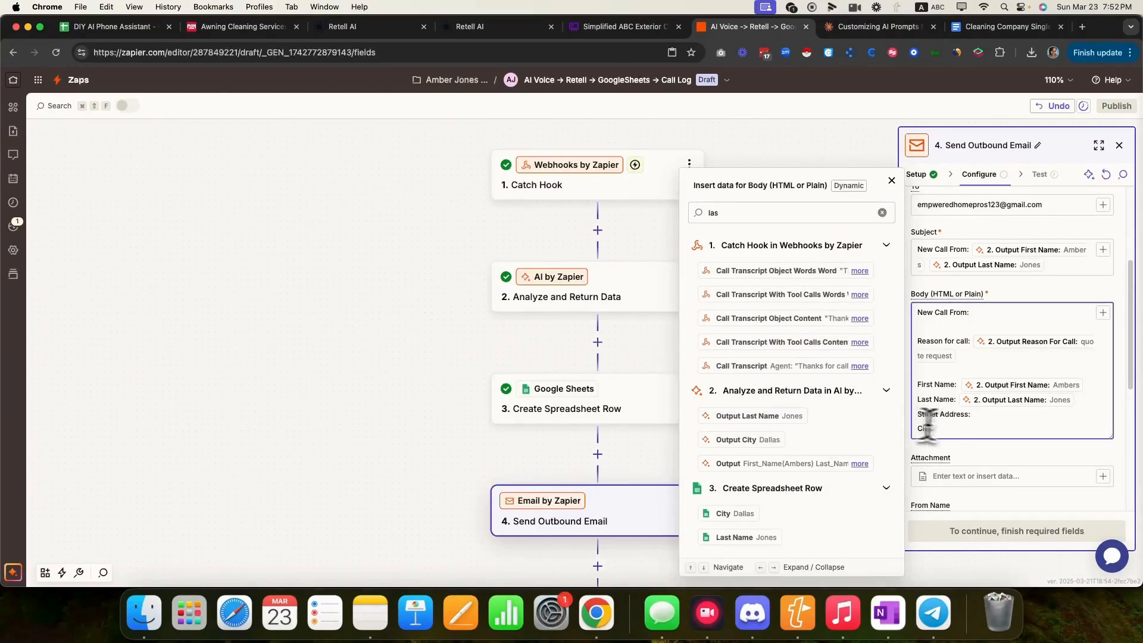
double_click(746, 214)
text(str)
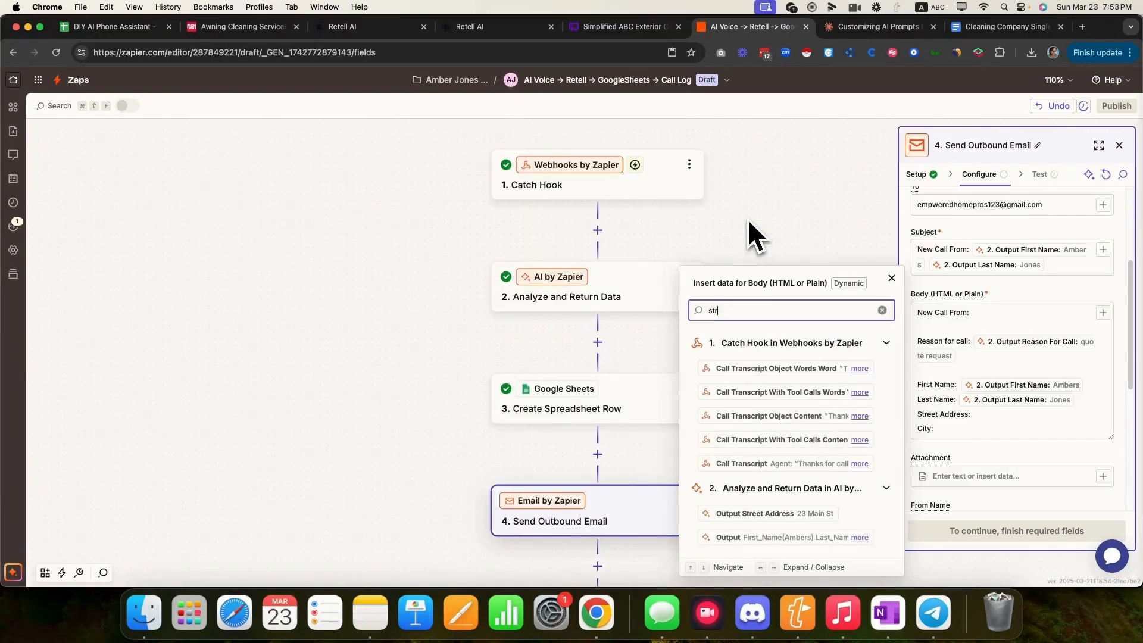
text(eet)
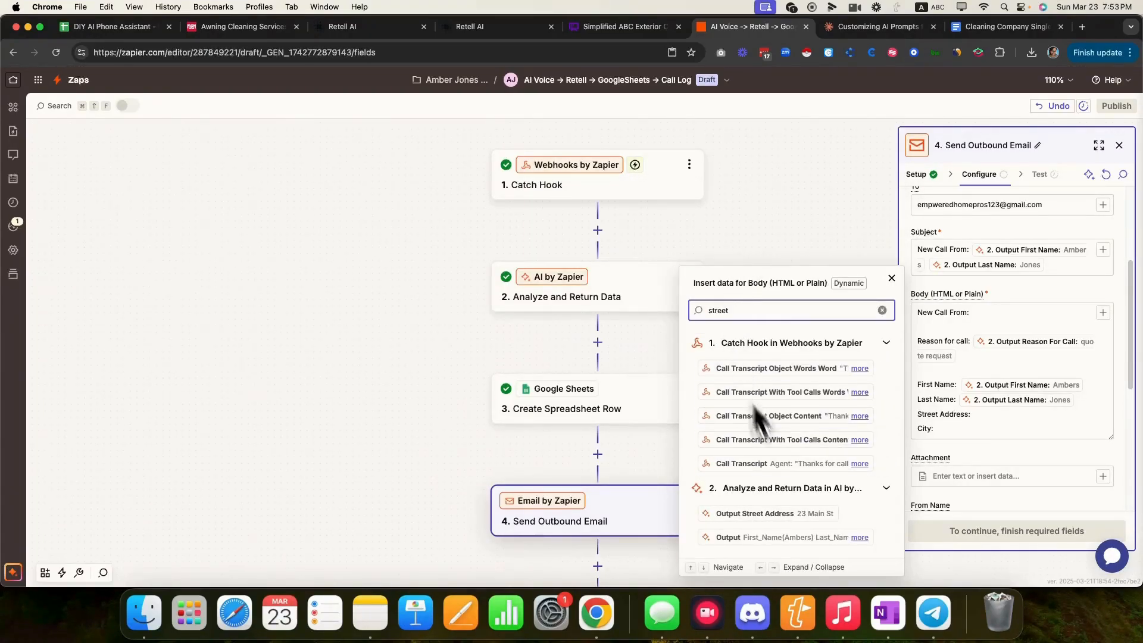
click(806, 514)
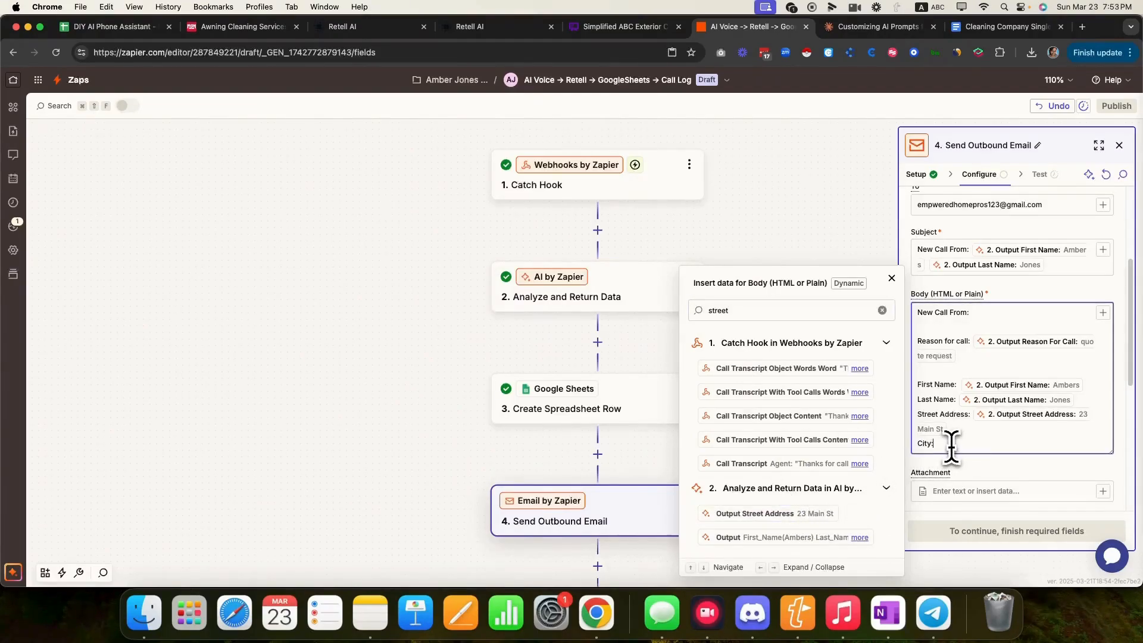
- Insert the Output City pill, then add the Call Recording Url pill on a new line
double_click(753, 310)
text(city)
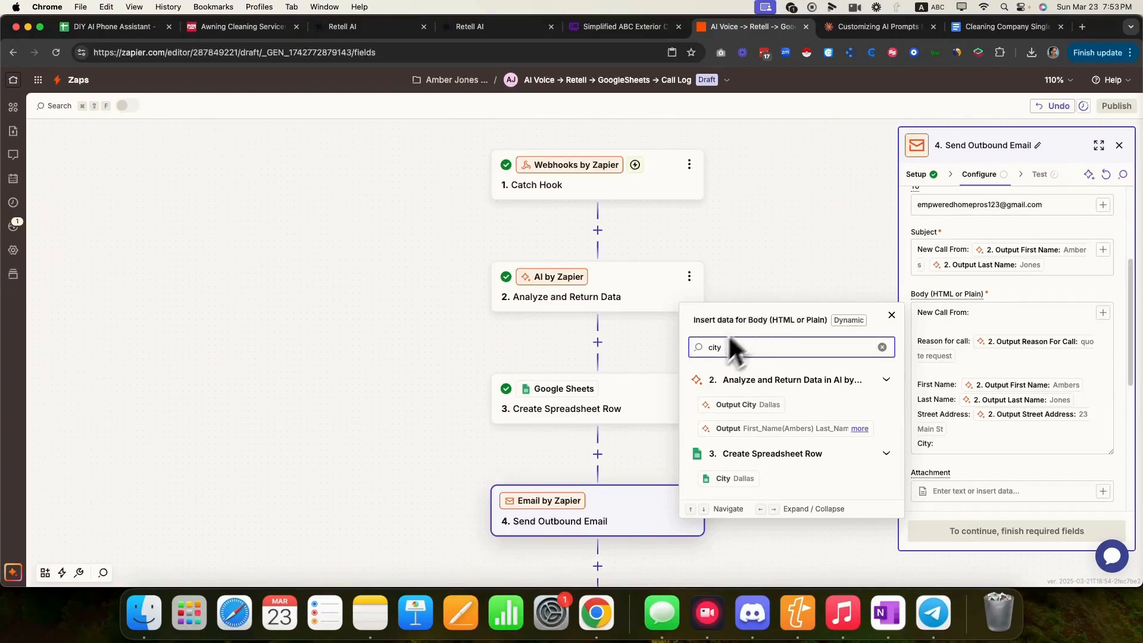
click(751, 405)
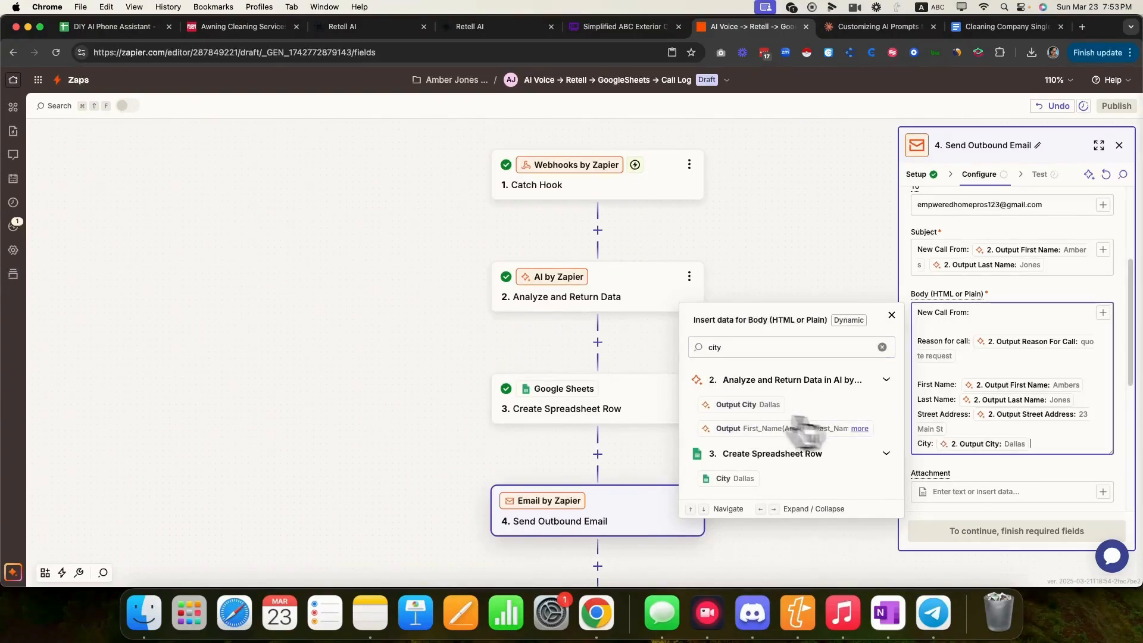
key(Return)
key(Return)
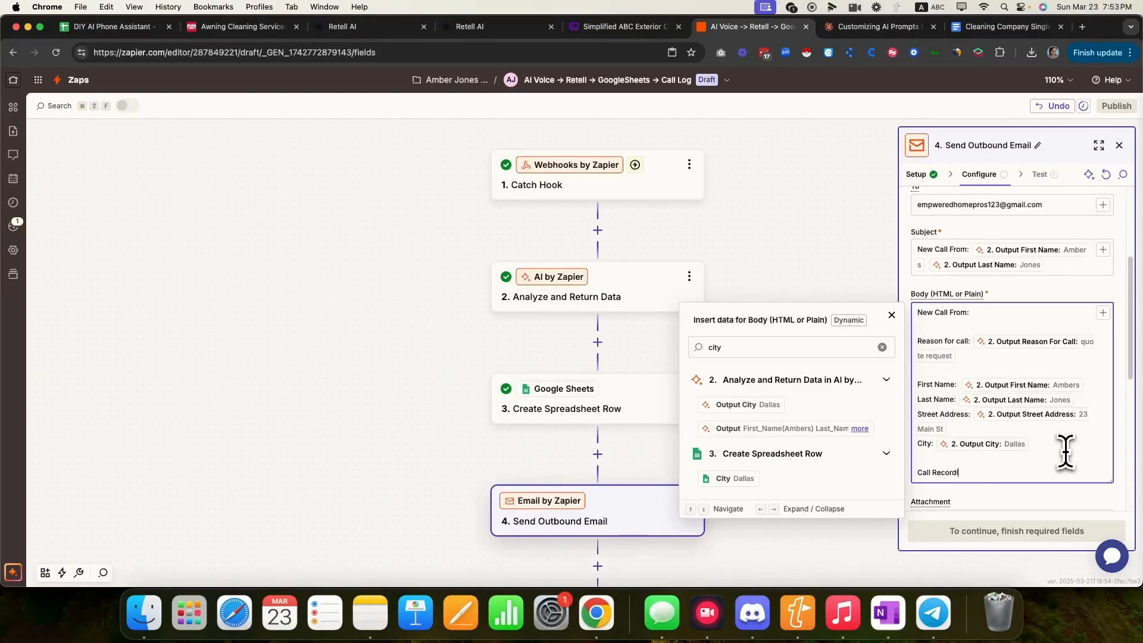
click(882, 347)
click(865, 350)
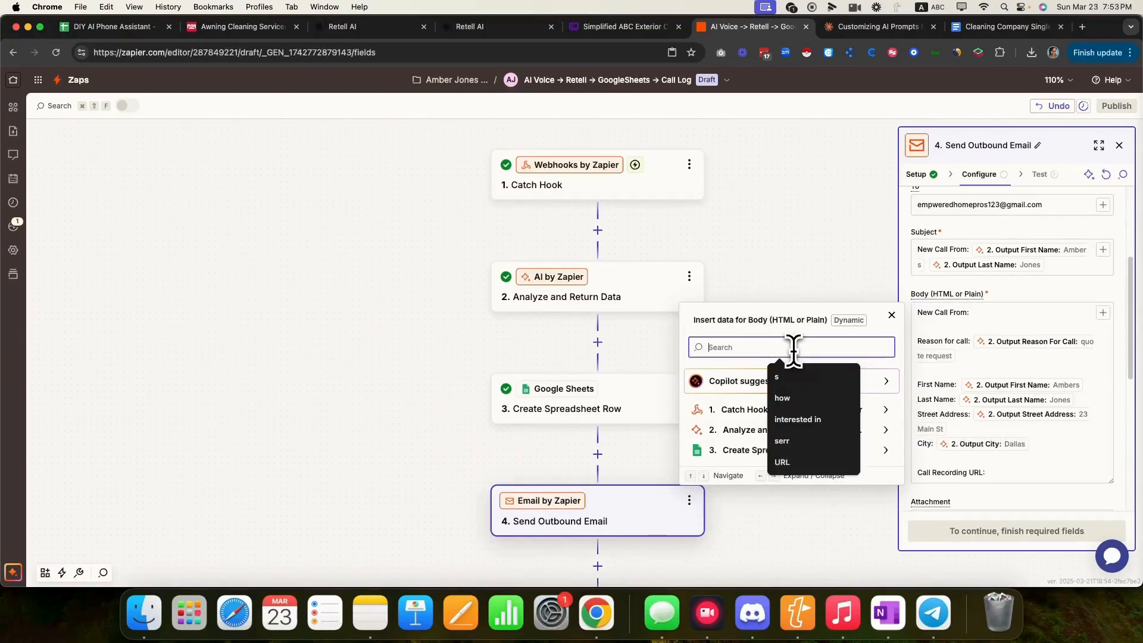
text(url)
click(738, 404)
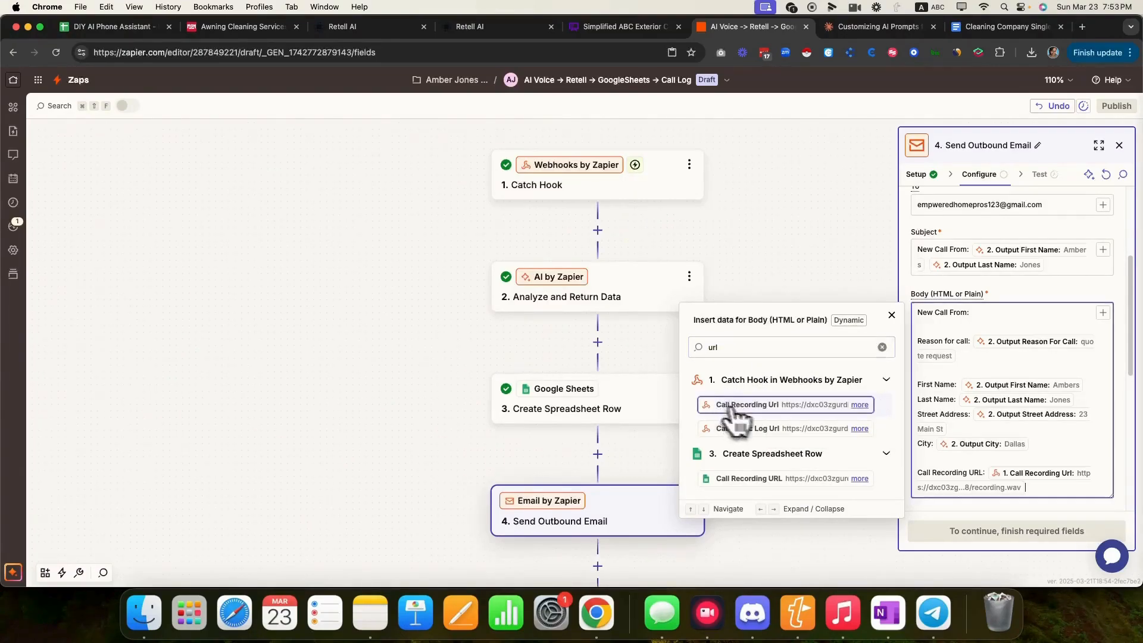
scroll(1018, 310, down, 8)
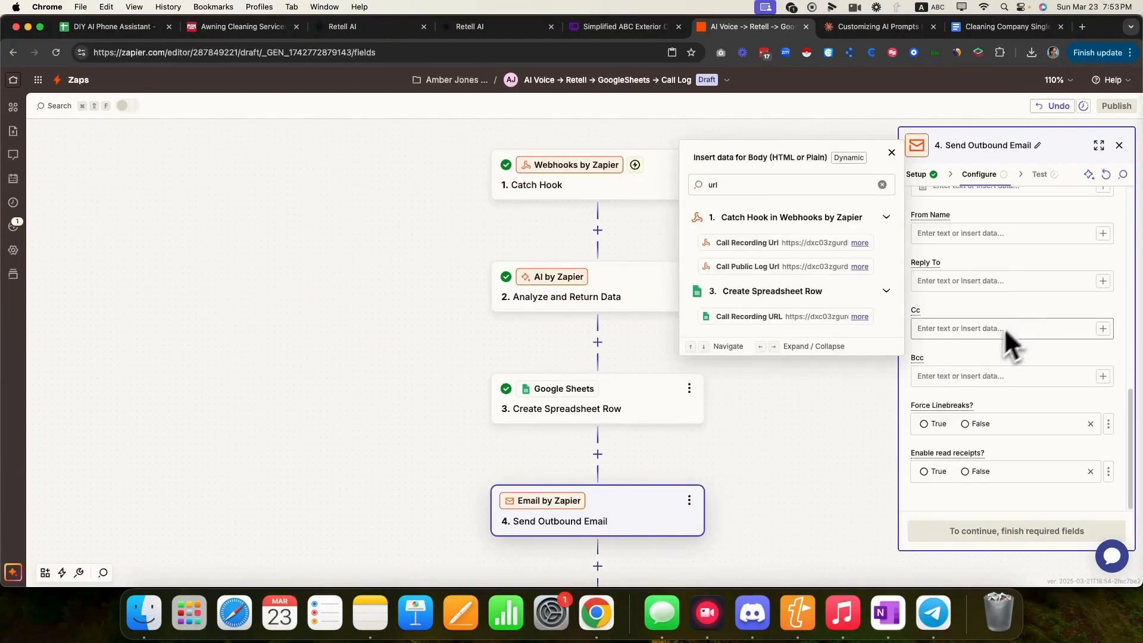
- Test the Send Outbound Email step with sample data and review the sent email's output
click(936, 331)
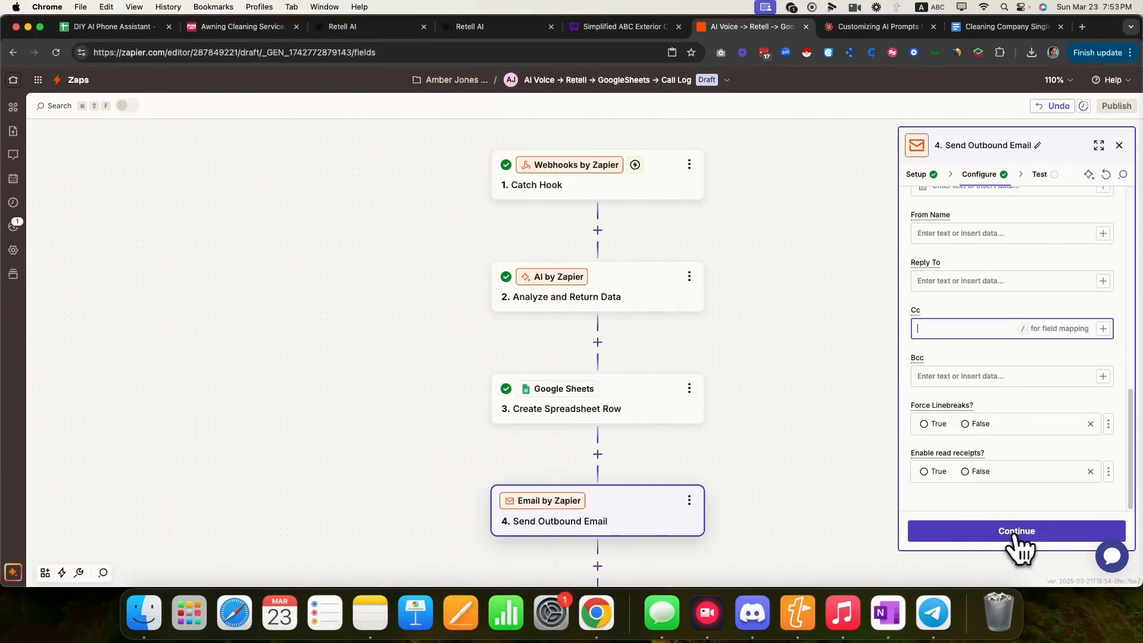
click(1014, 538)
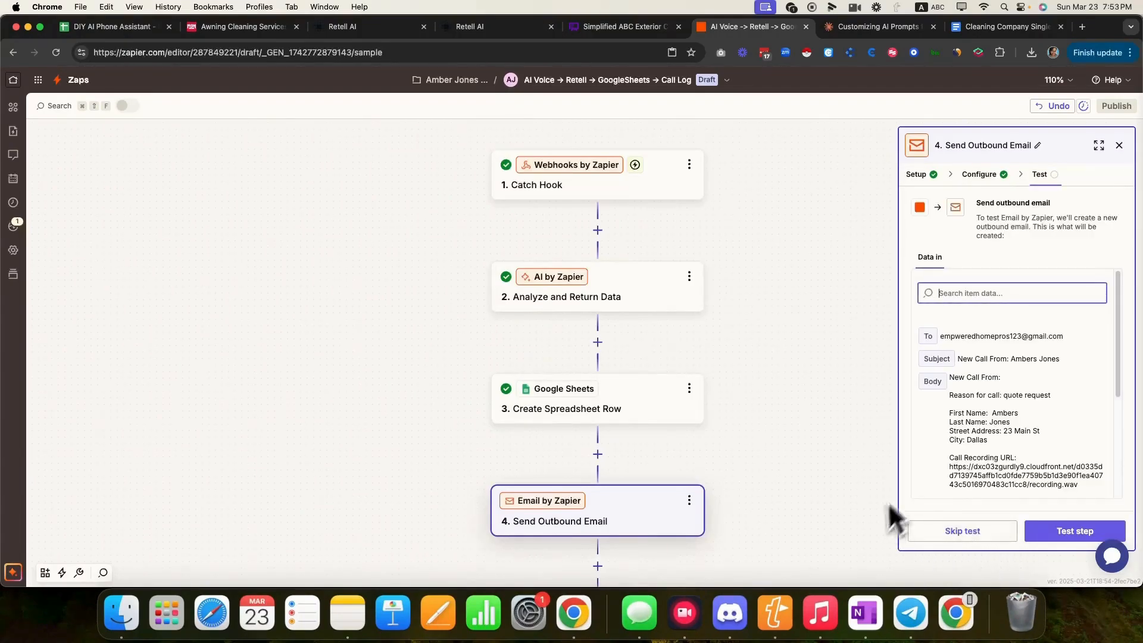
click(1039, 531)
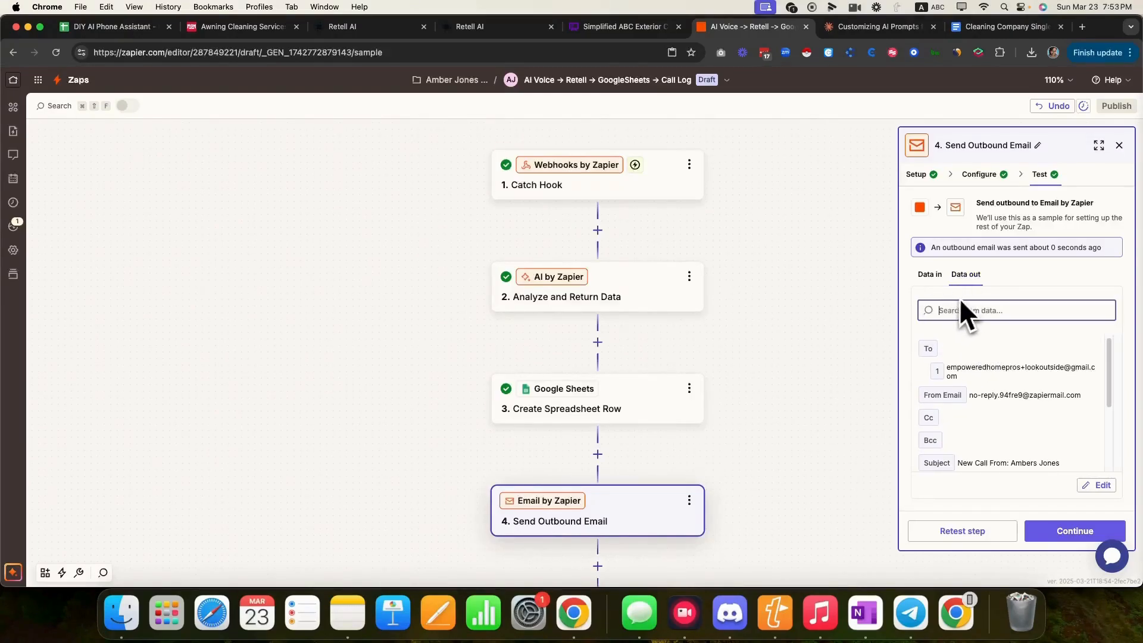
drag(962, 376, 950, 364)
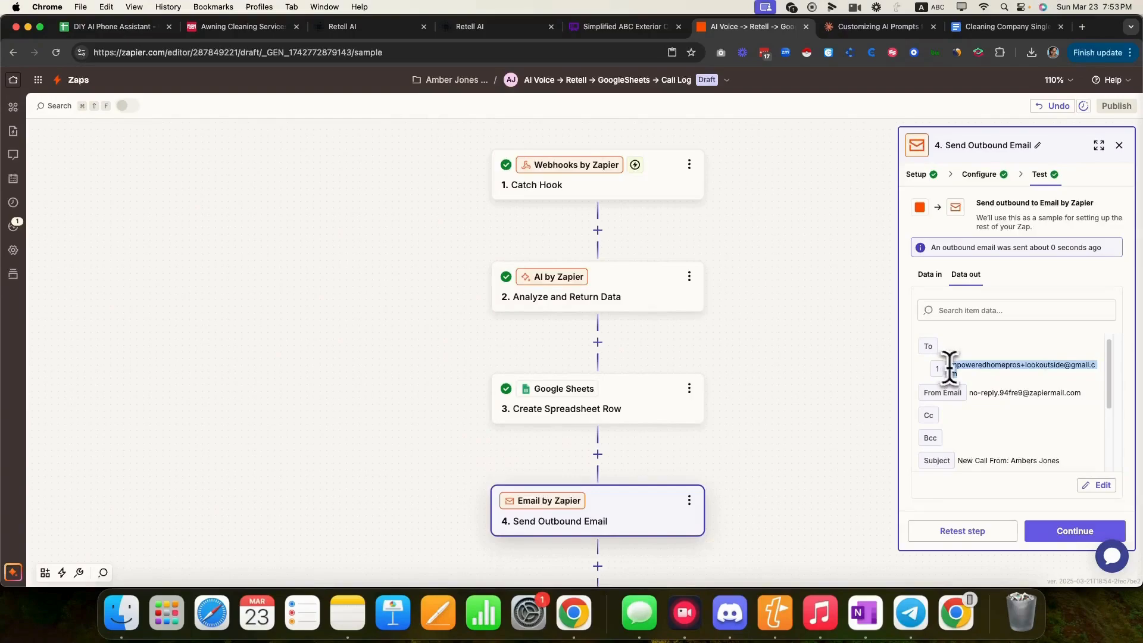
scroll(999, 384, down, 4)
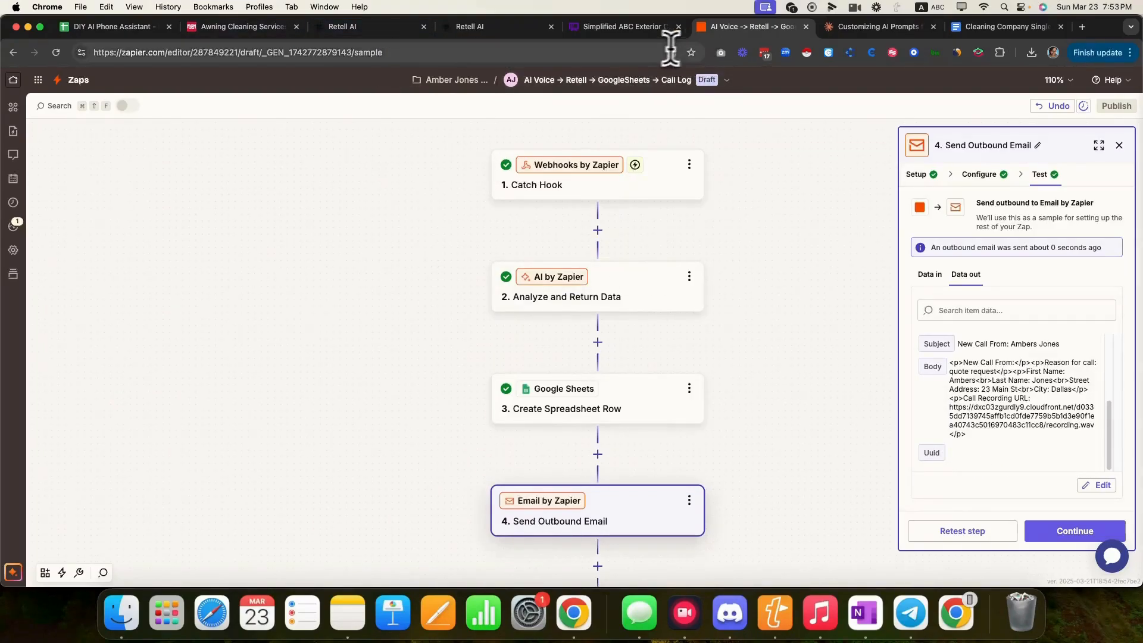
click(342, 26)
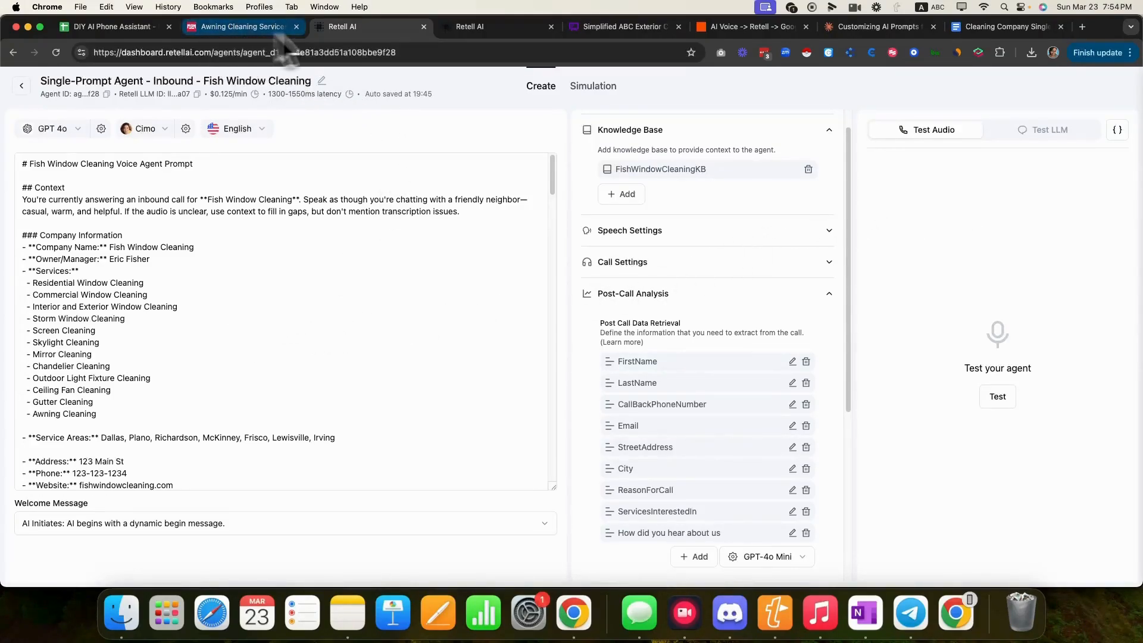
- Look over the Whimsical call-flow diagram, then go to the Awning Cleaning Services page
click(597, 29)
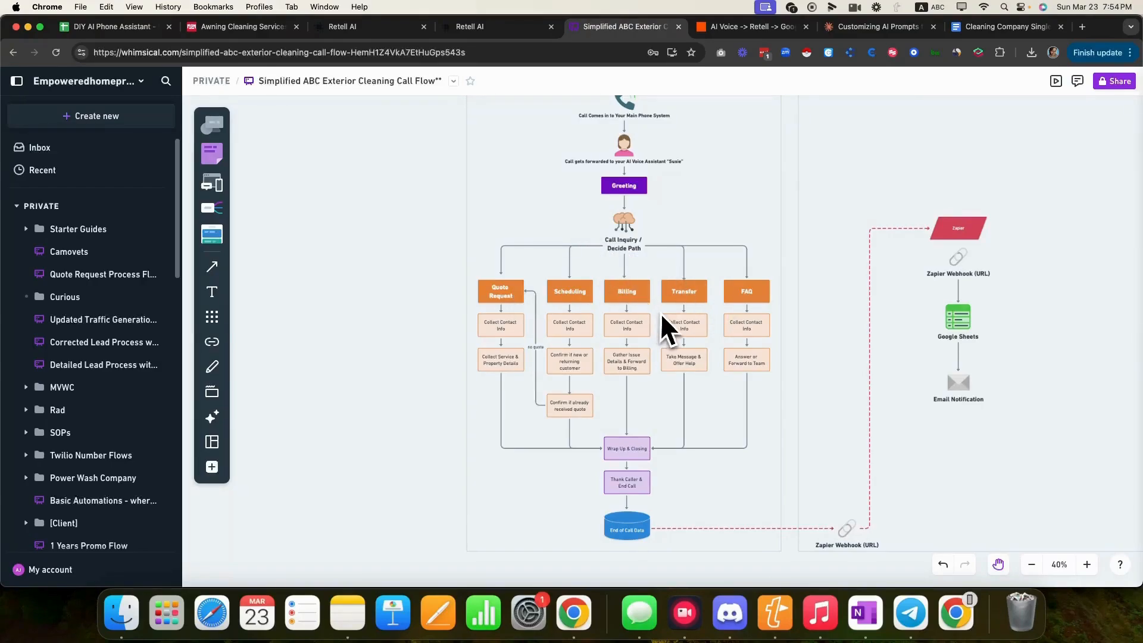
click(238, 26)
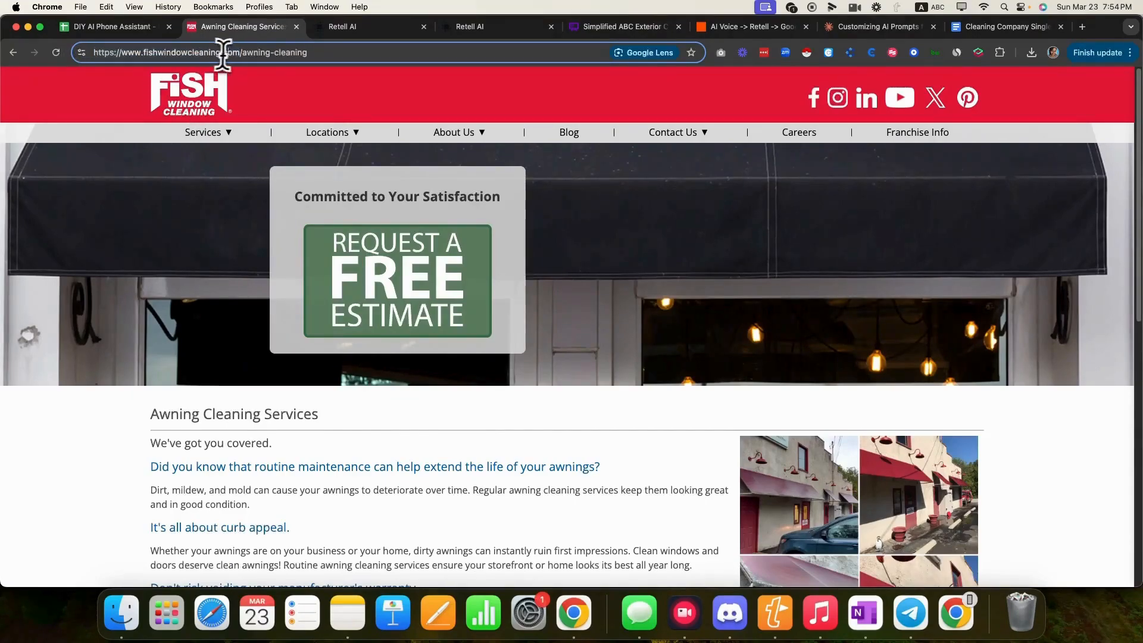
- Load the fishwindowcleaning.com homepage and scroll through it
drag(241, 52, 345, 59)
key(BackSpace)
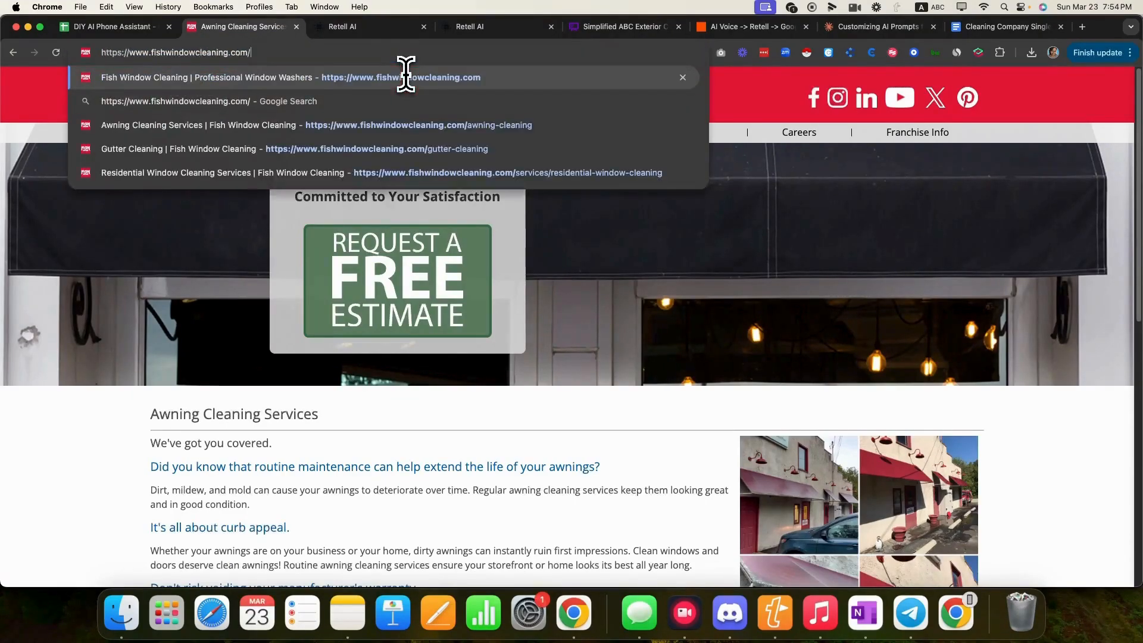
click(406, 77)
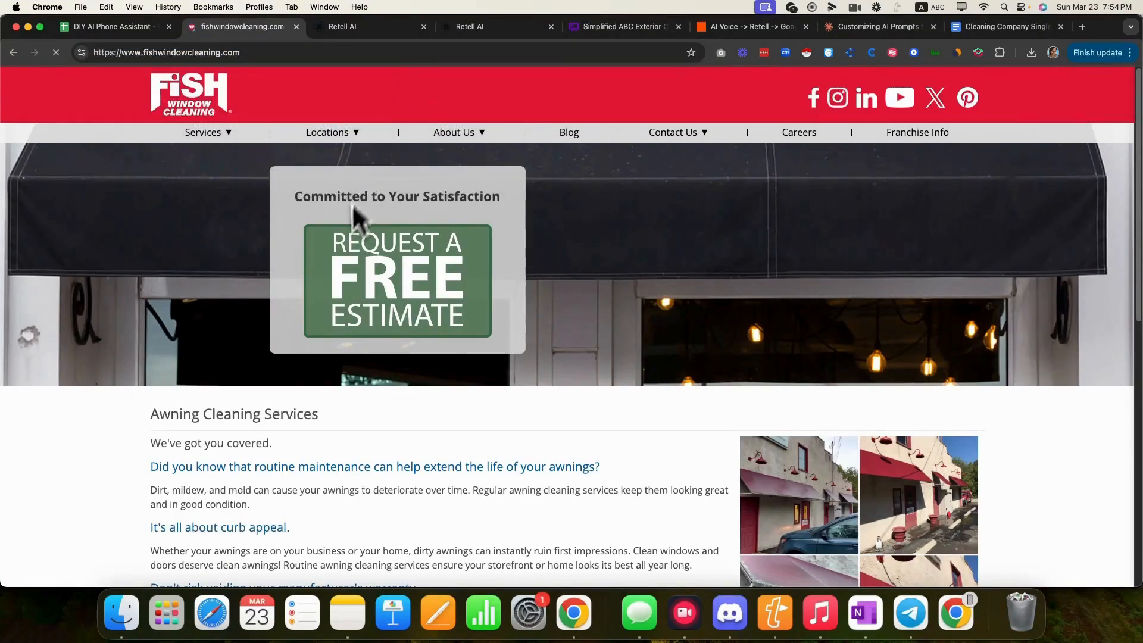
scroll(398, 352, down, 4)
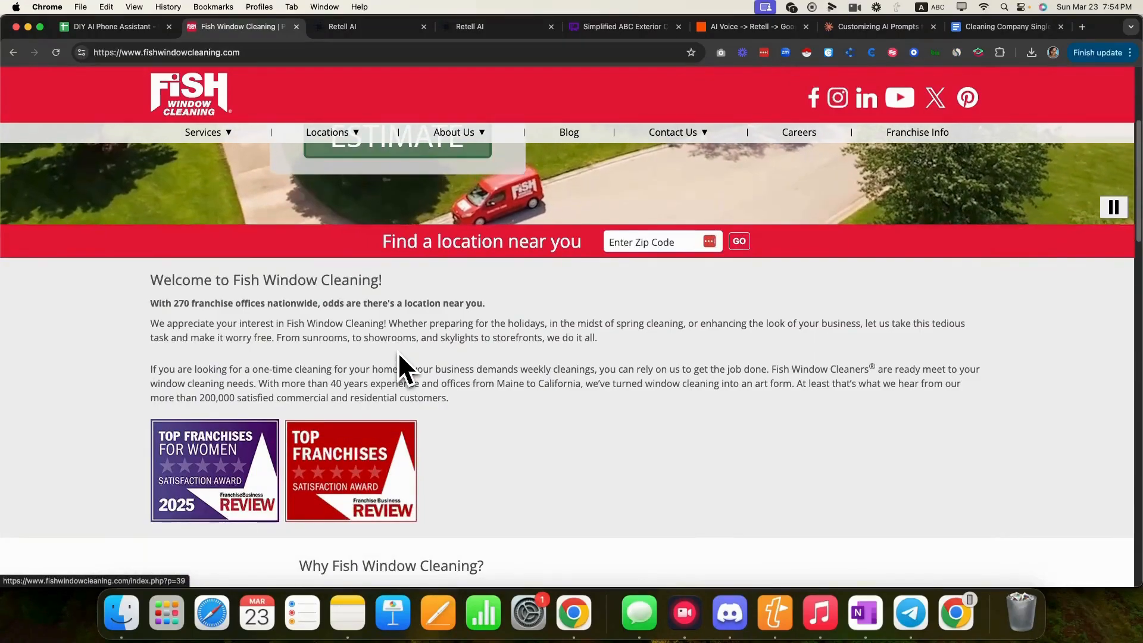
scroll(397, 351, down, 5)
scroll(398, 351, down, 8)
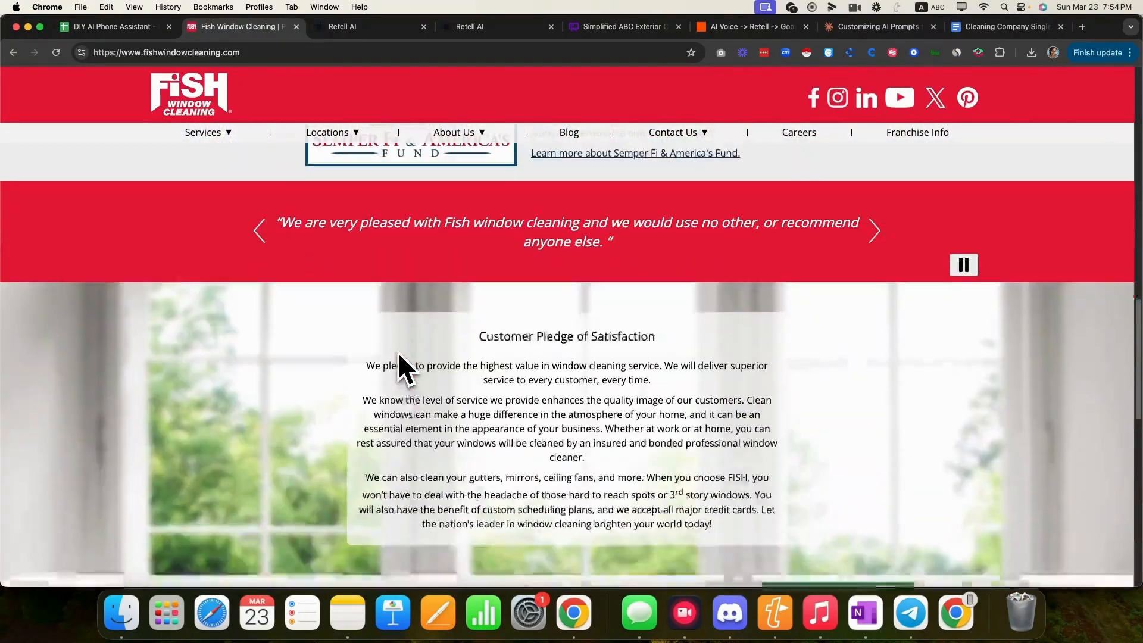
scroll(397, 352, down, 5)
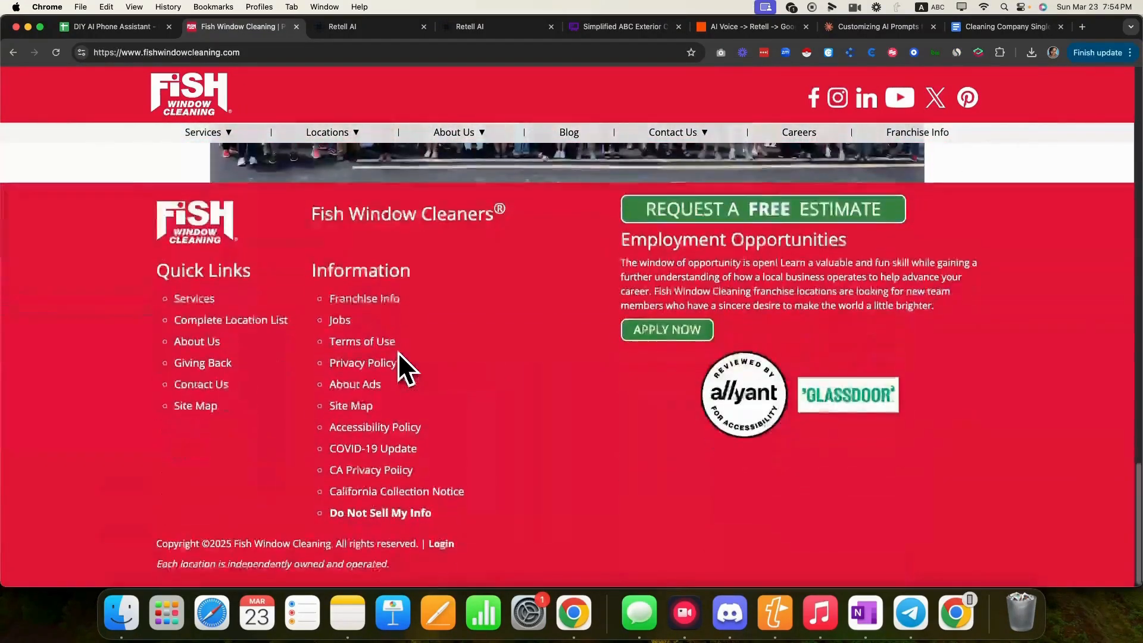
scroll(398, 351, up, 20)
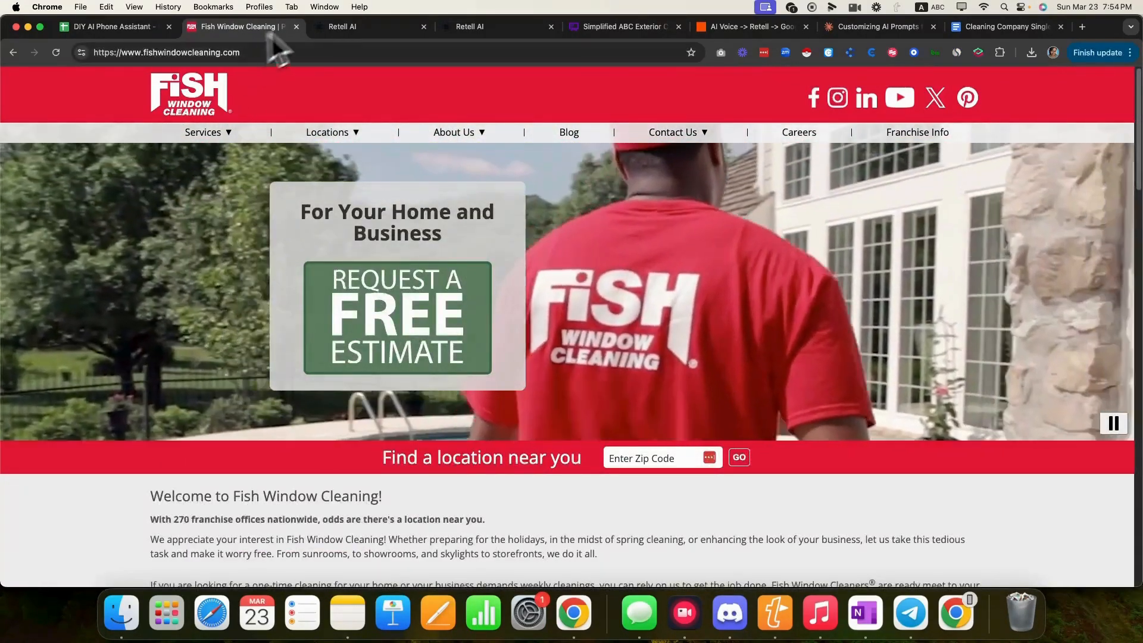
- Highlight the homepage's franchise offices sentence, then return to the Retell AI agent
click(351, 26)
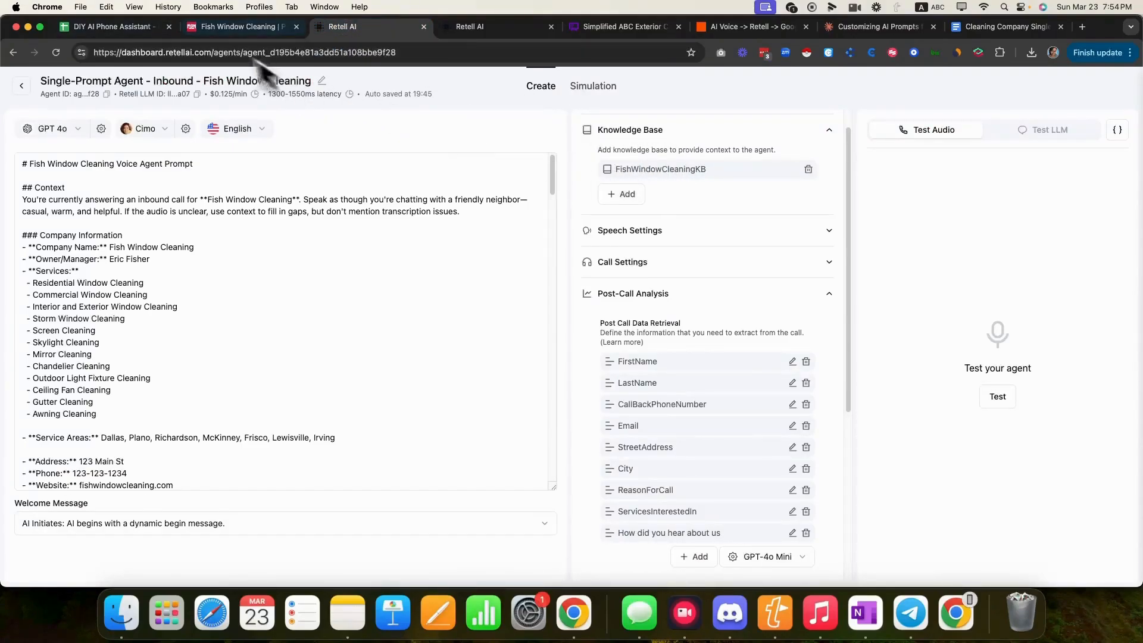
click(214, 27)
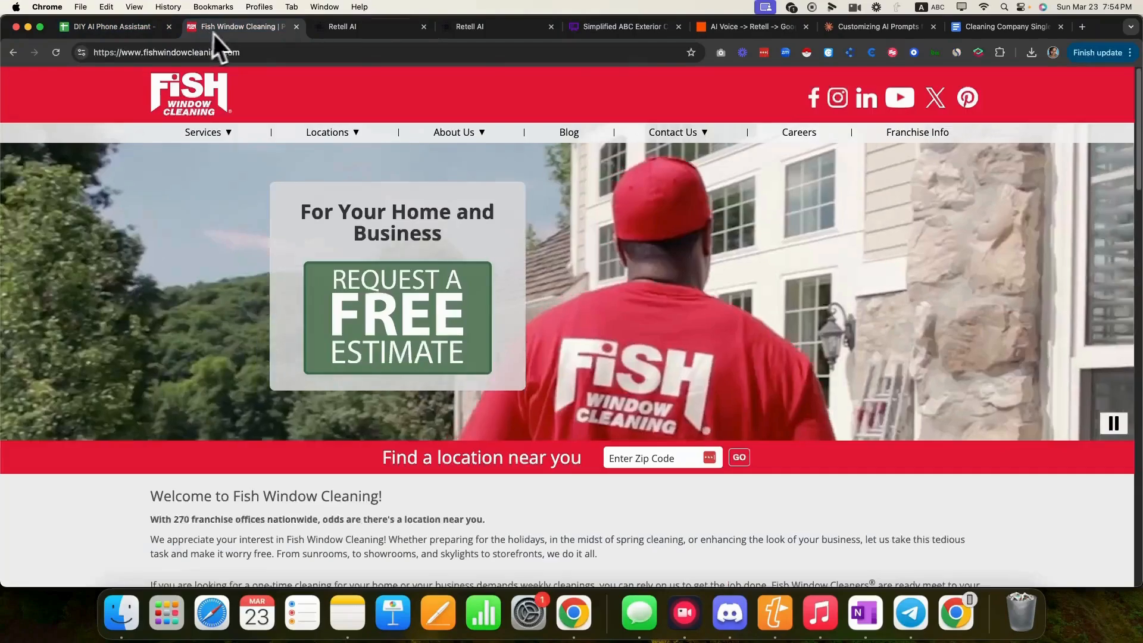
scroll(343, 297, down, 5)
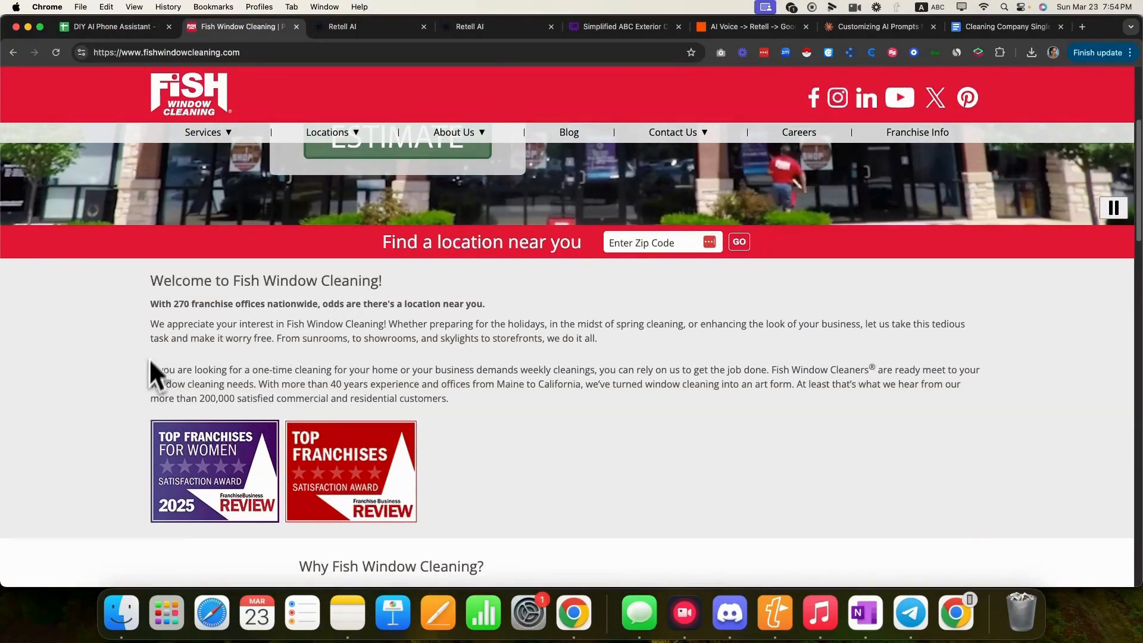
drag(151, 303, 332, 304)
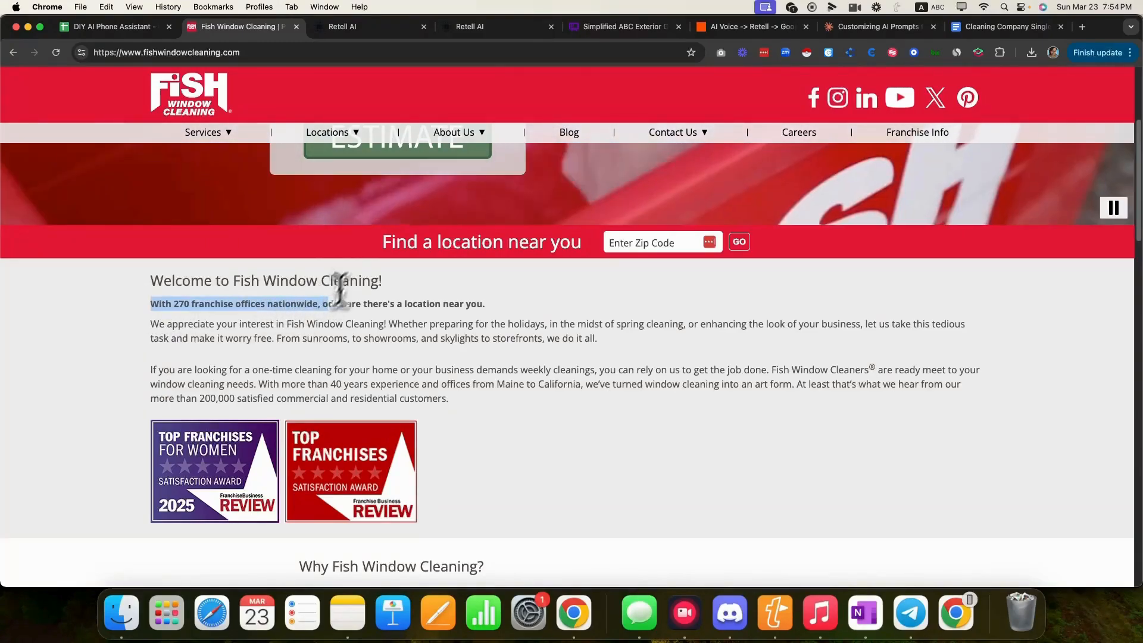
click(342, 26)
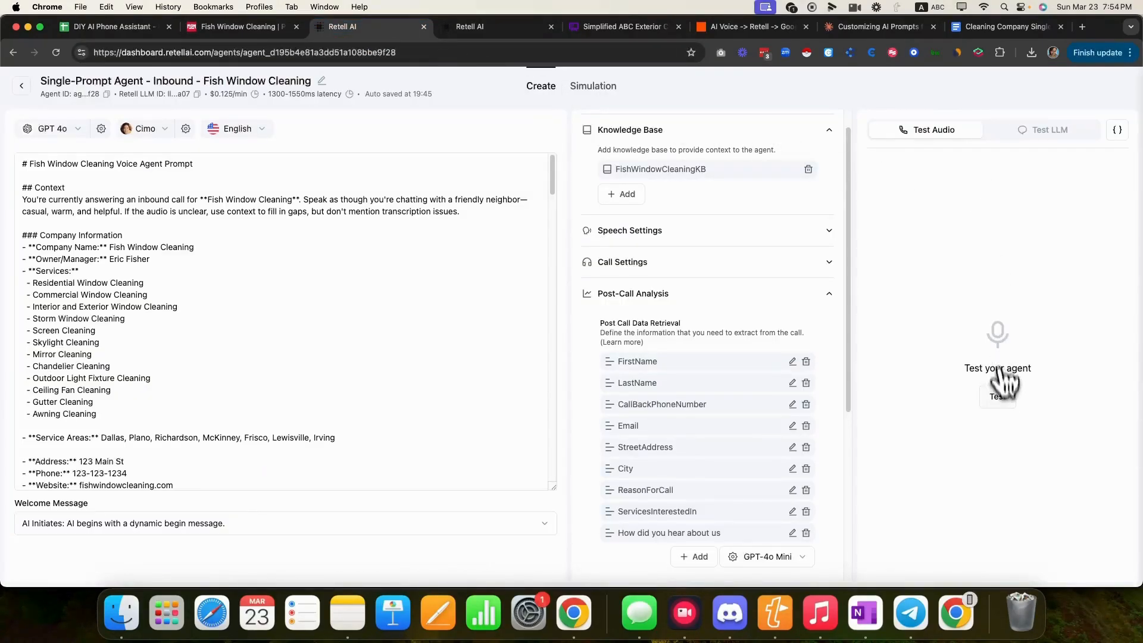
- Start a live audio test call with the agent while showing the Fish Window Cleaning homepage
click(997, 396)
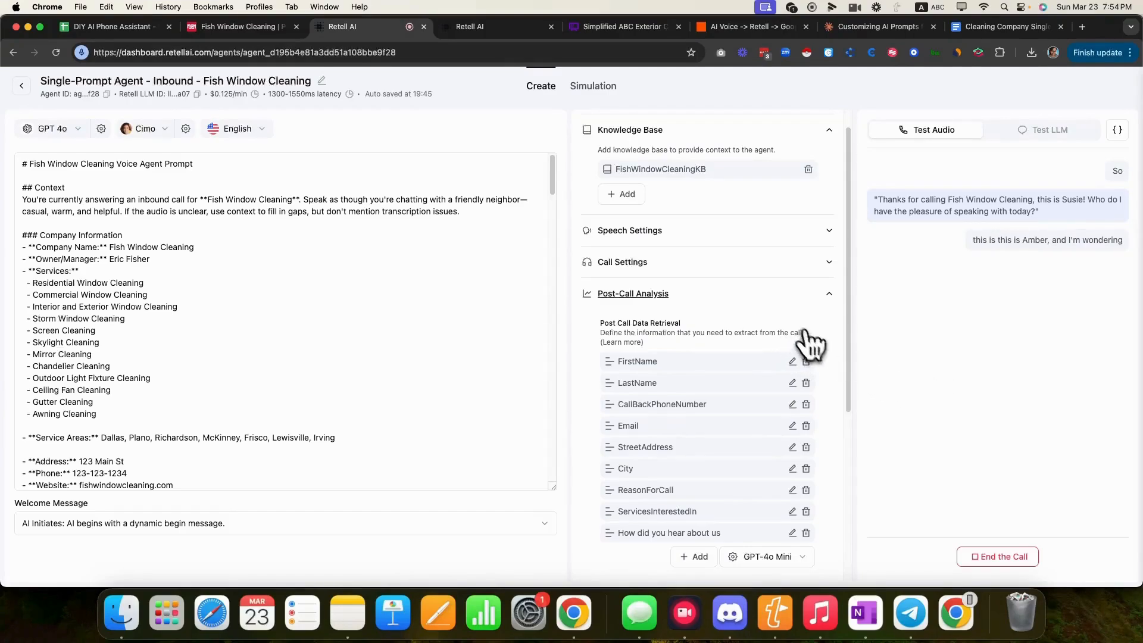
click(263, 27)
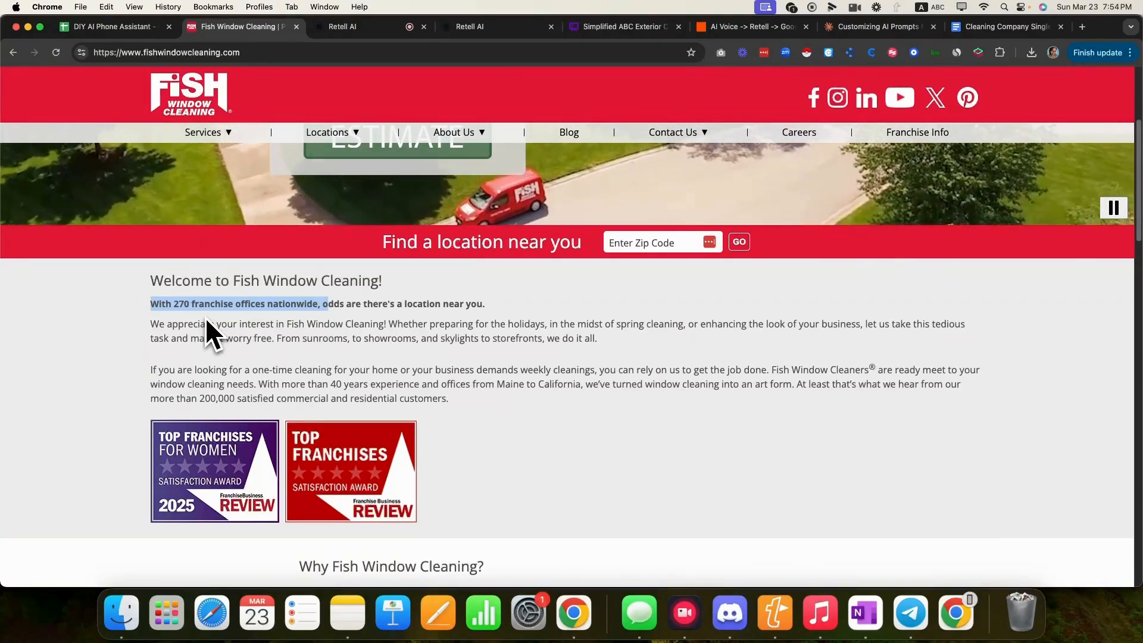
- Highlight the 270 franchise offices line and the 'Over 40 years' and 'Prompt professional service' points
click(205, 317)
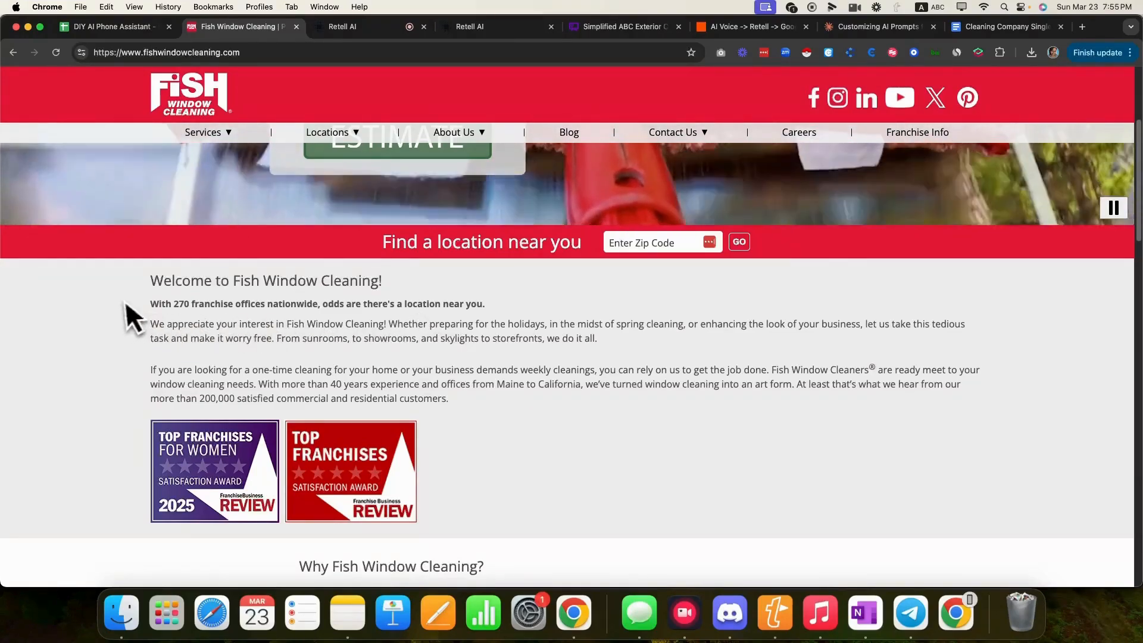
drag(126, 303, 324, 306)
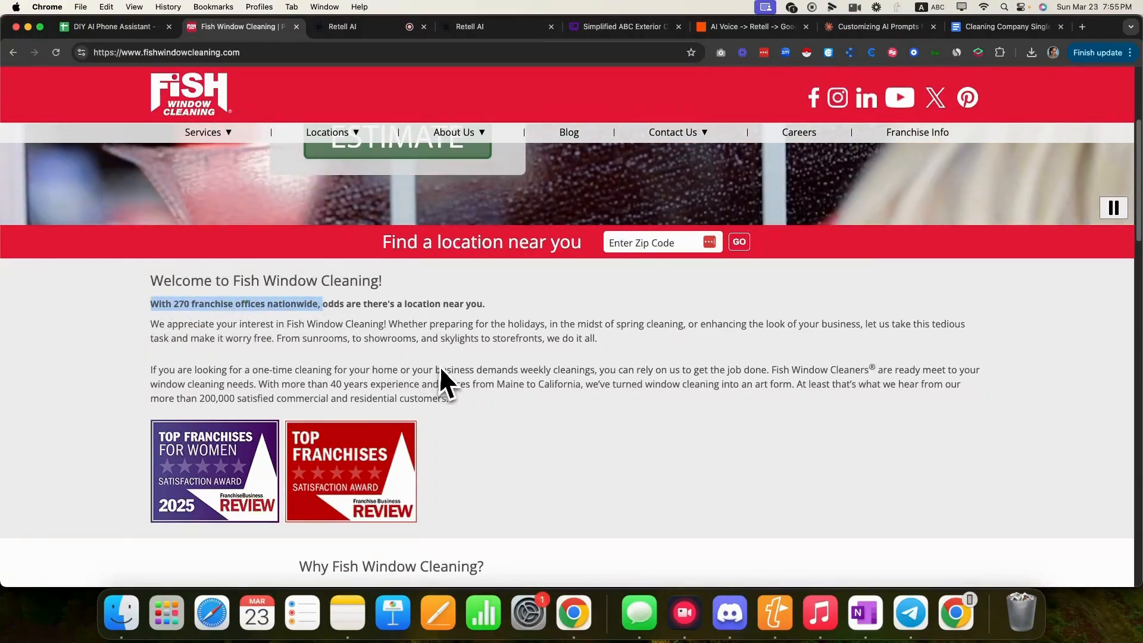
scroll(443, 365, down, 5)
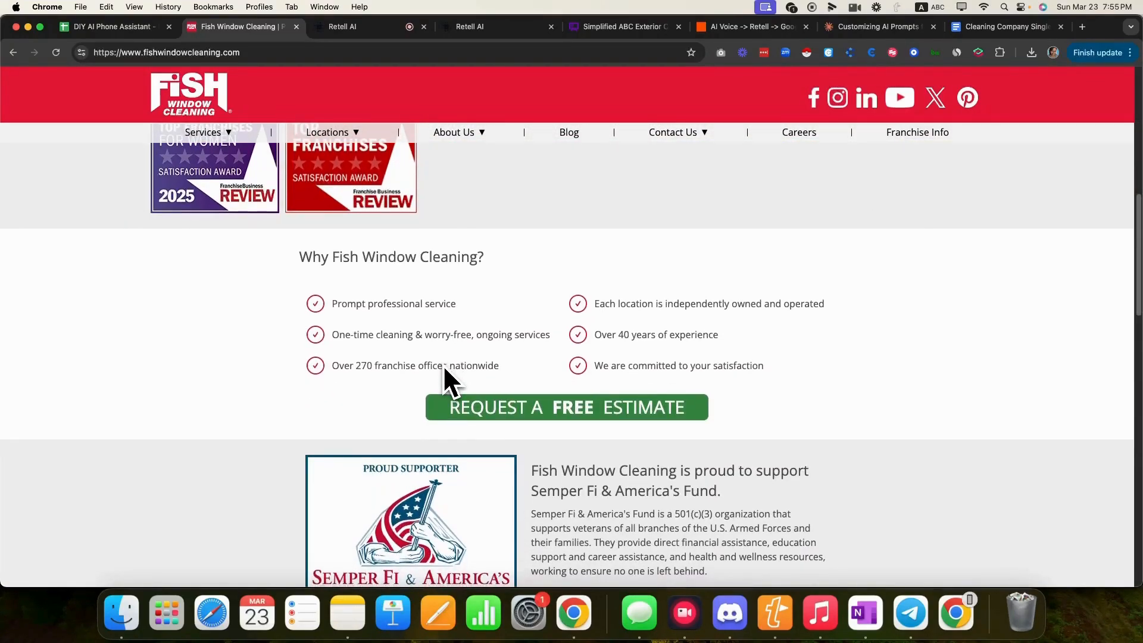
scroll(444, 368, down, 1)
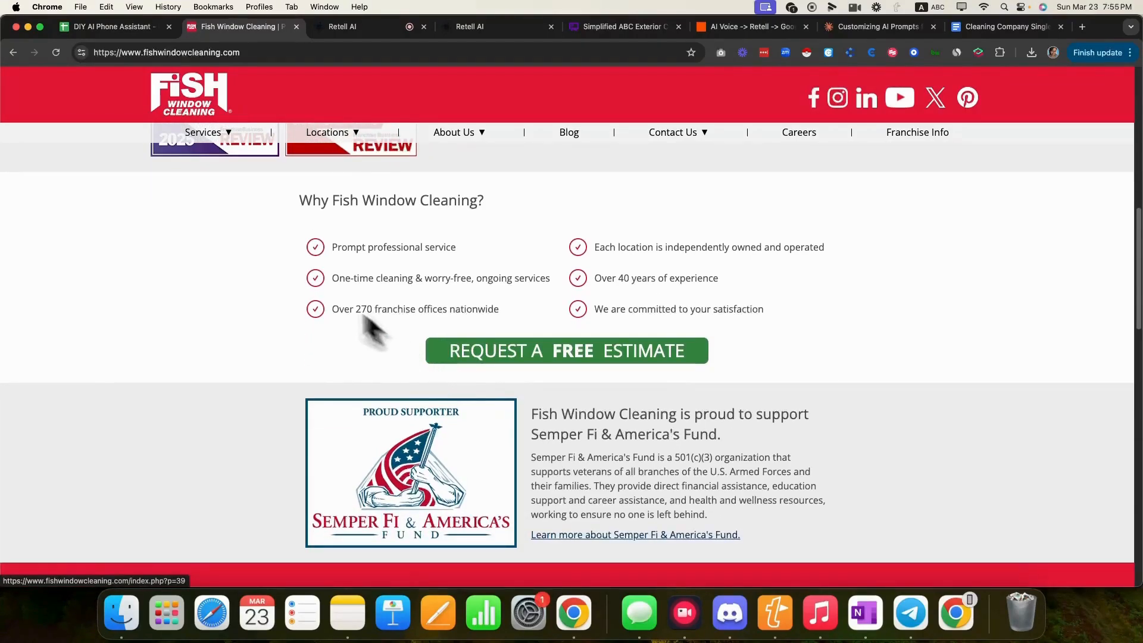
drag(277, 242, 796, 324)
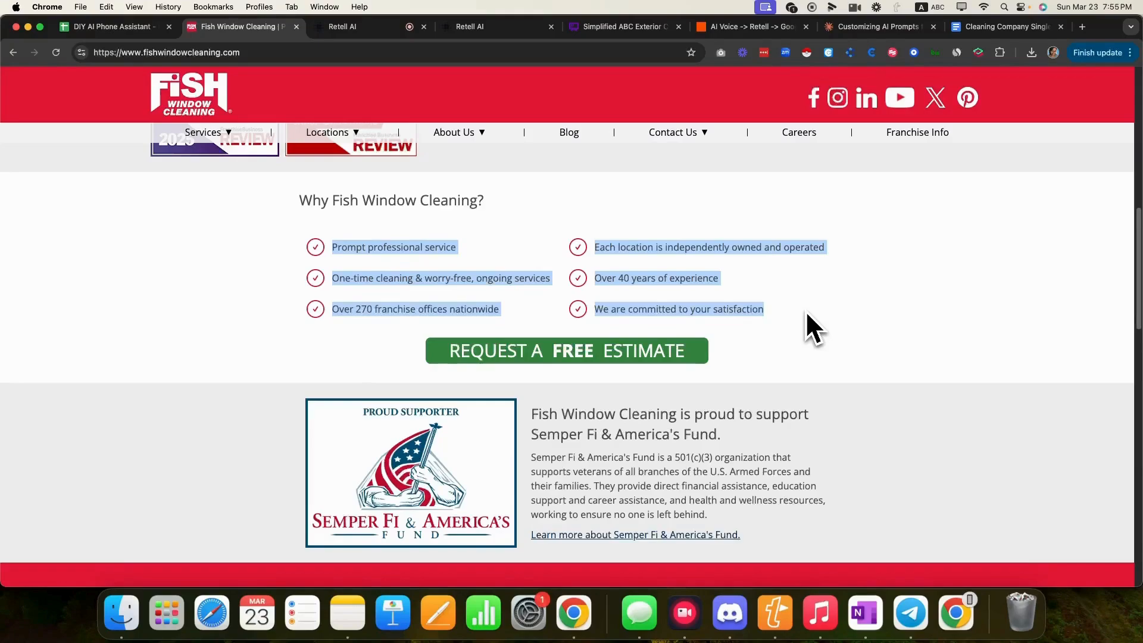
click(807, 313)
drag(593, 283, 743, 286)
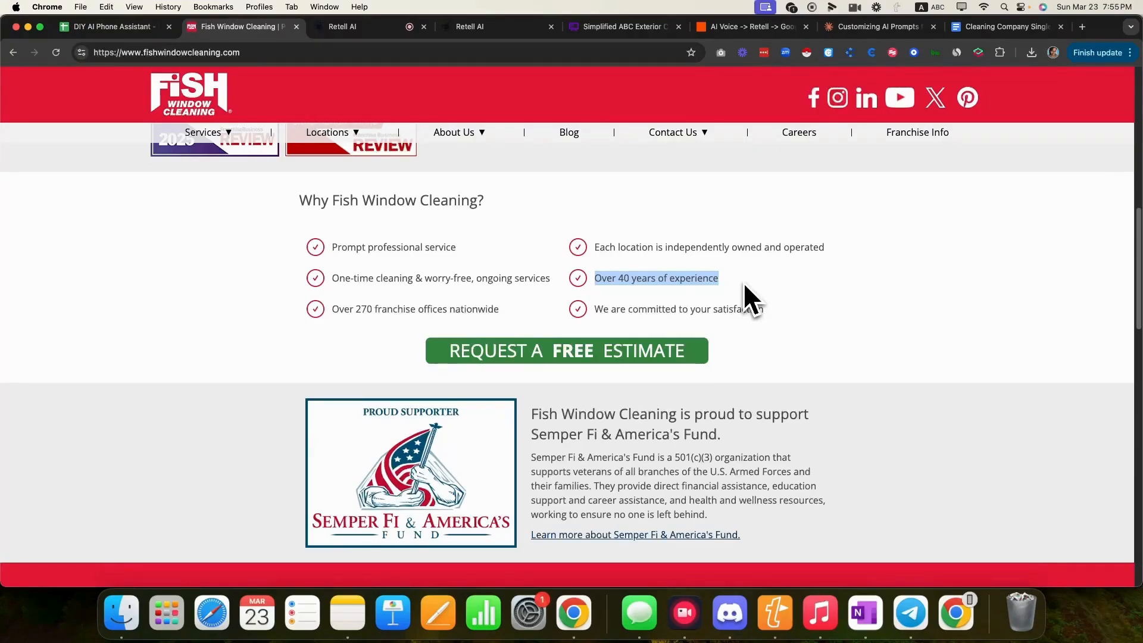
drag(458, 248, 331, 245)
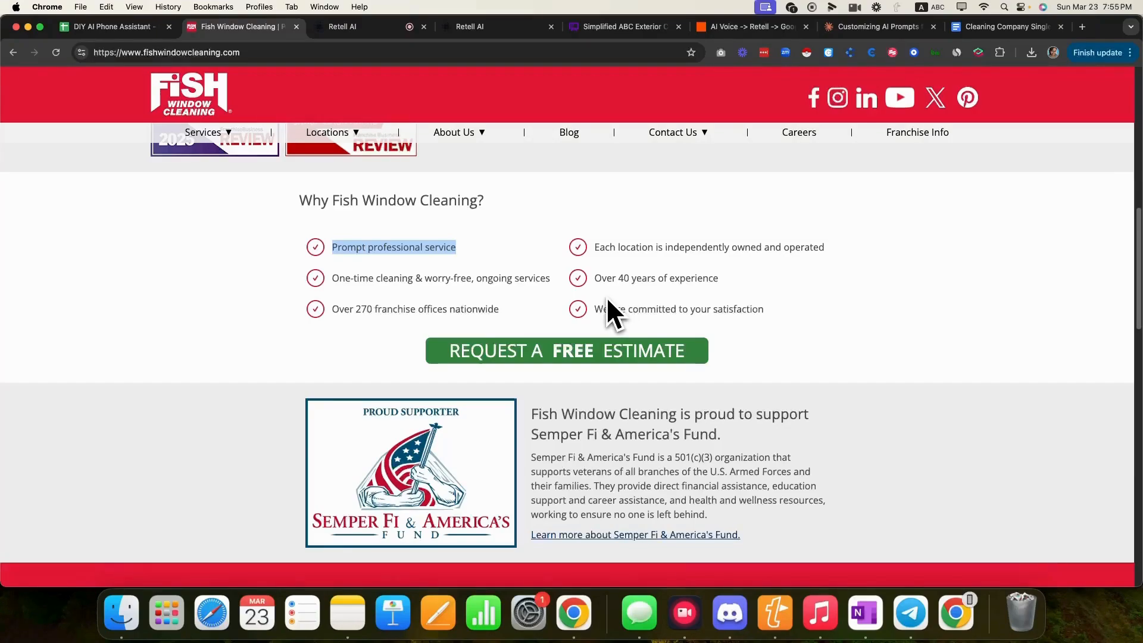
click(780, 308)
drag(780, 308, 593, 316)
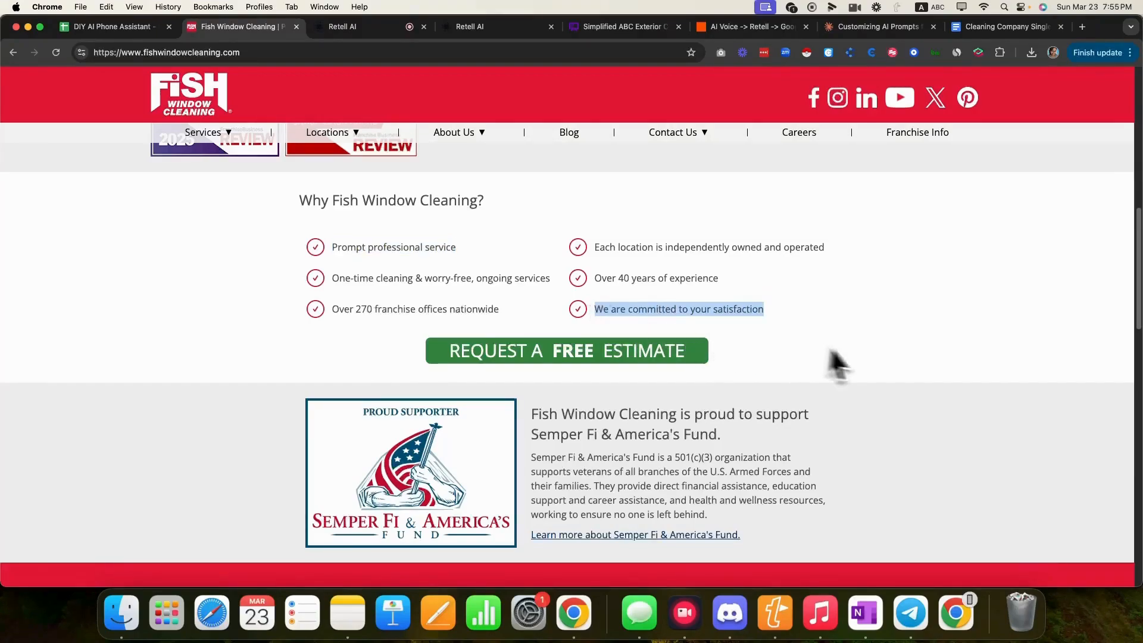
- Highlight the one-time cleaning and per-location selling points in 'Why Fish Window Cleaning?'
scroll(857, 354, down, 3)
scroll(879, 357, up, 3)
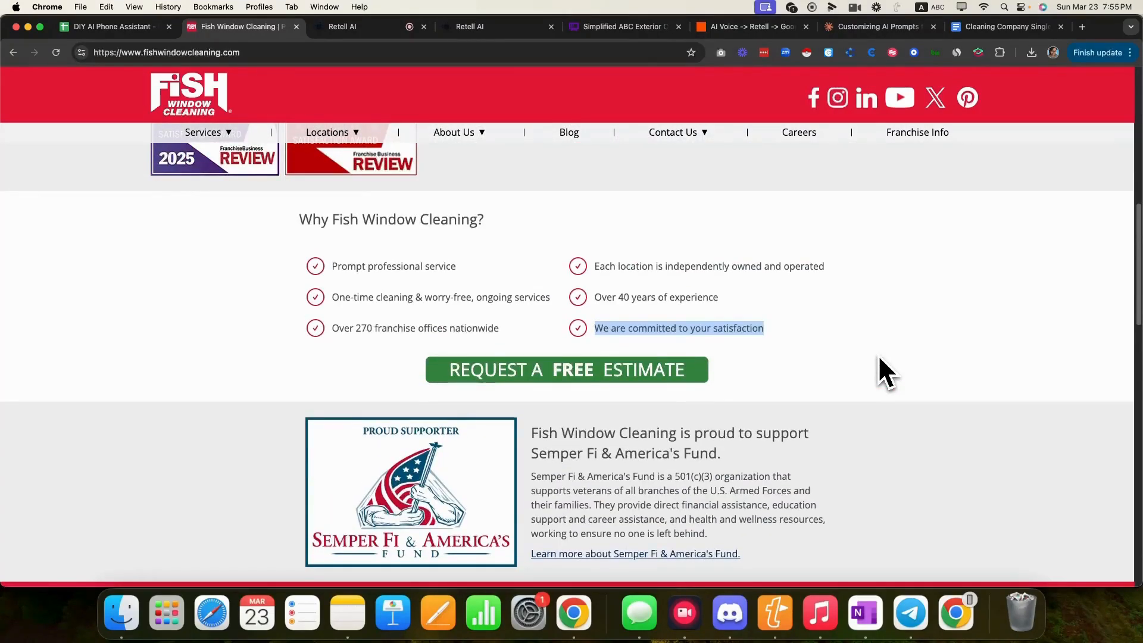
scroll(879, 358, down, 1)
scroll(879, 358, down, 5)
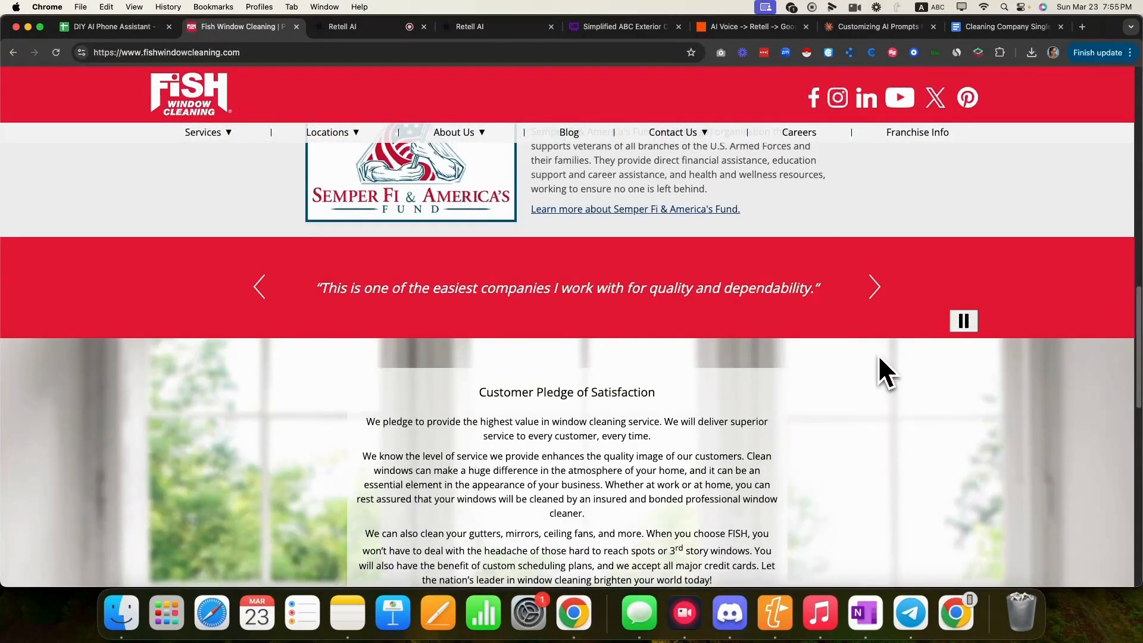
scroll(880, 357, down, 4)
scroll(879, 357, down, 4)
scroll(879, 363, up, 12)
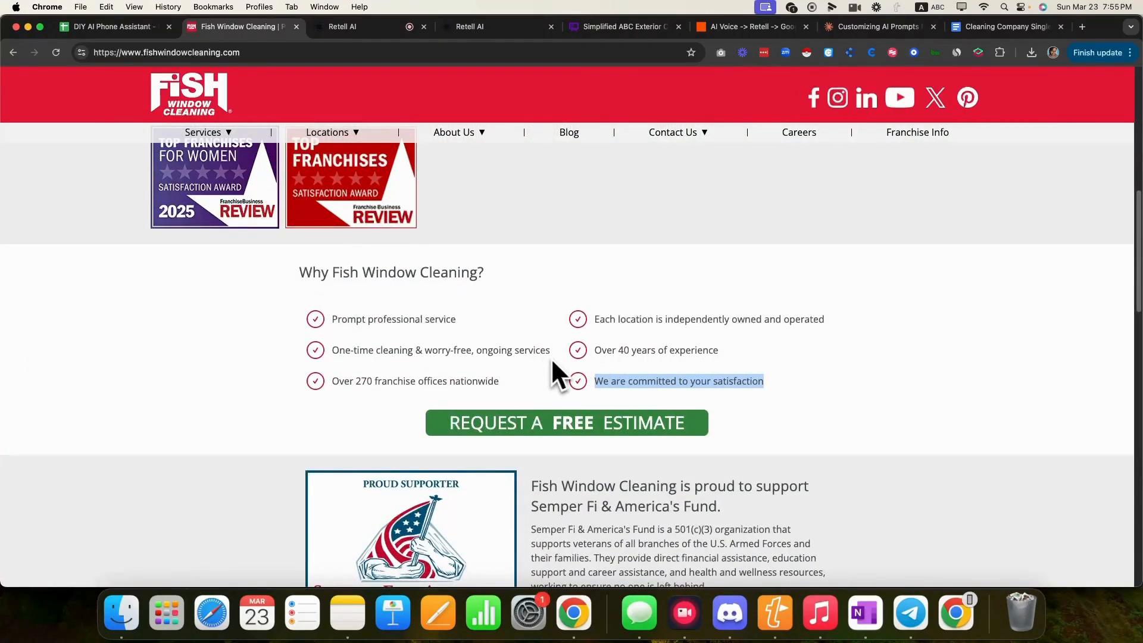
drag(552, 355, 322, 362)
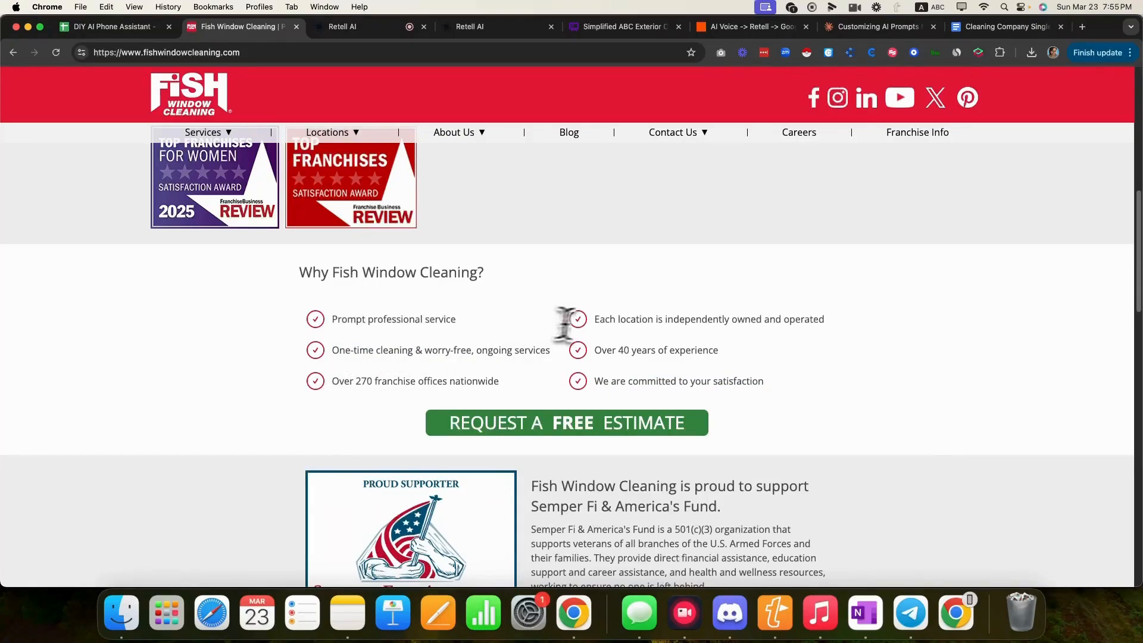
drag(599, 320, 865, 321)
click(866, 319)
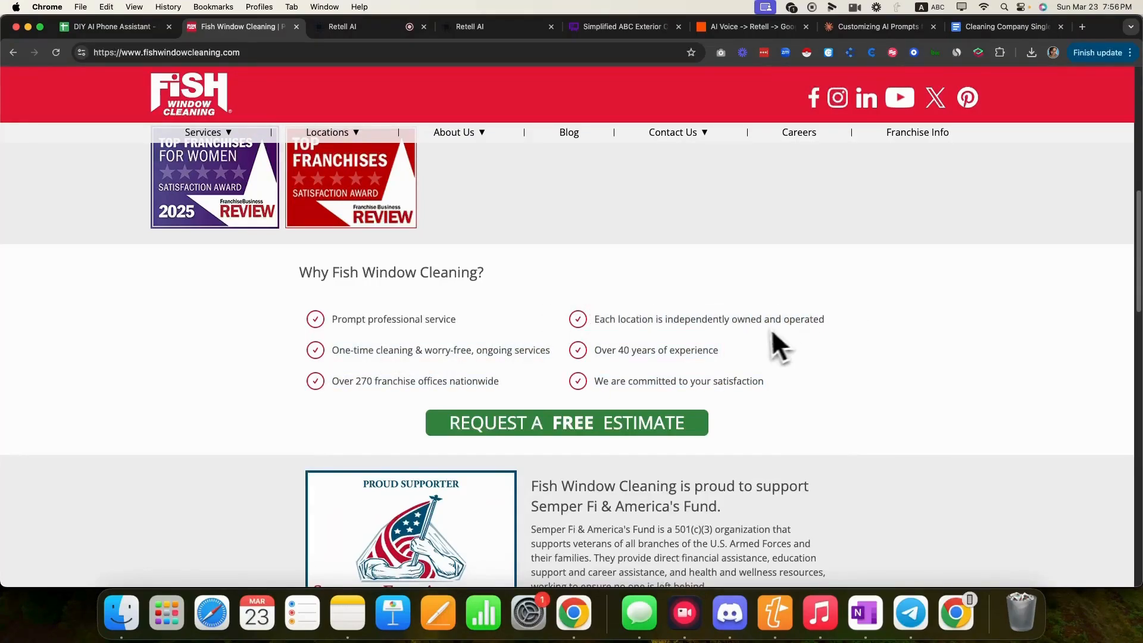
- Read the Semper Fi & America's Fund support section, highlighting its heading
scroll(762, 329, down, 5)
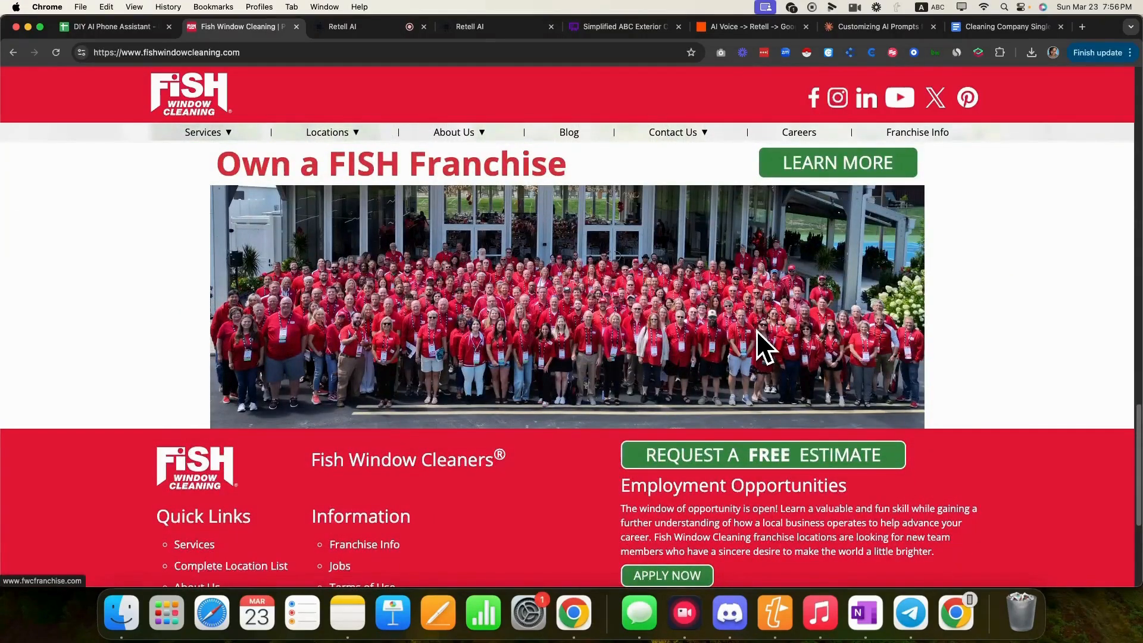
scroll(756, 331, down, 4)
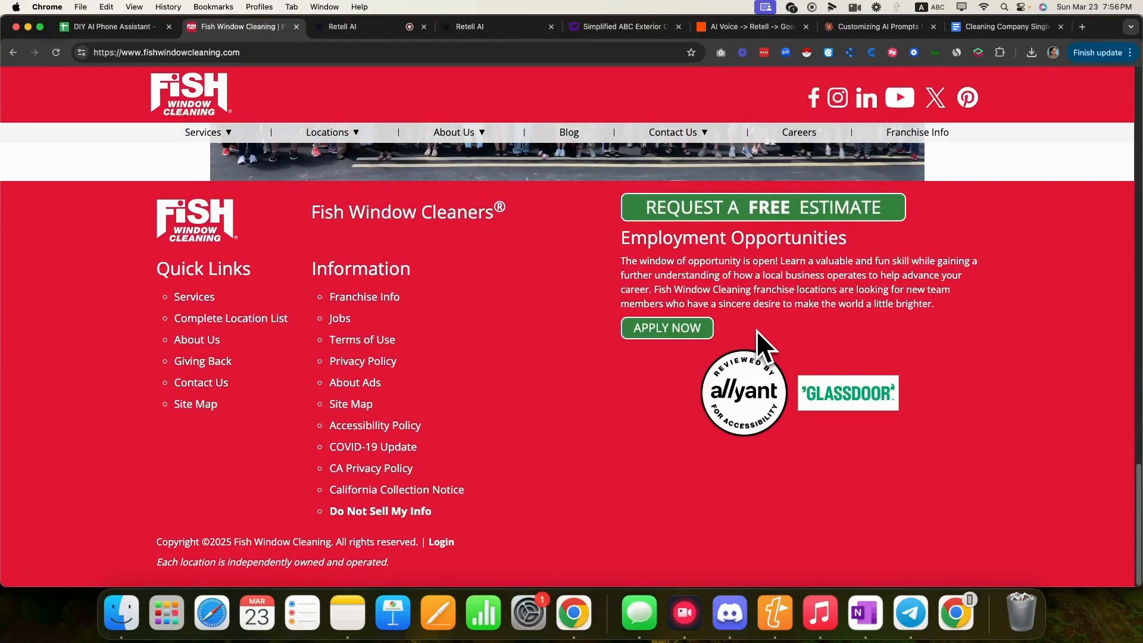
scroll(712, 332, up, 6)
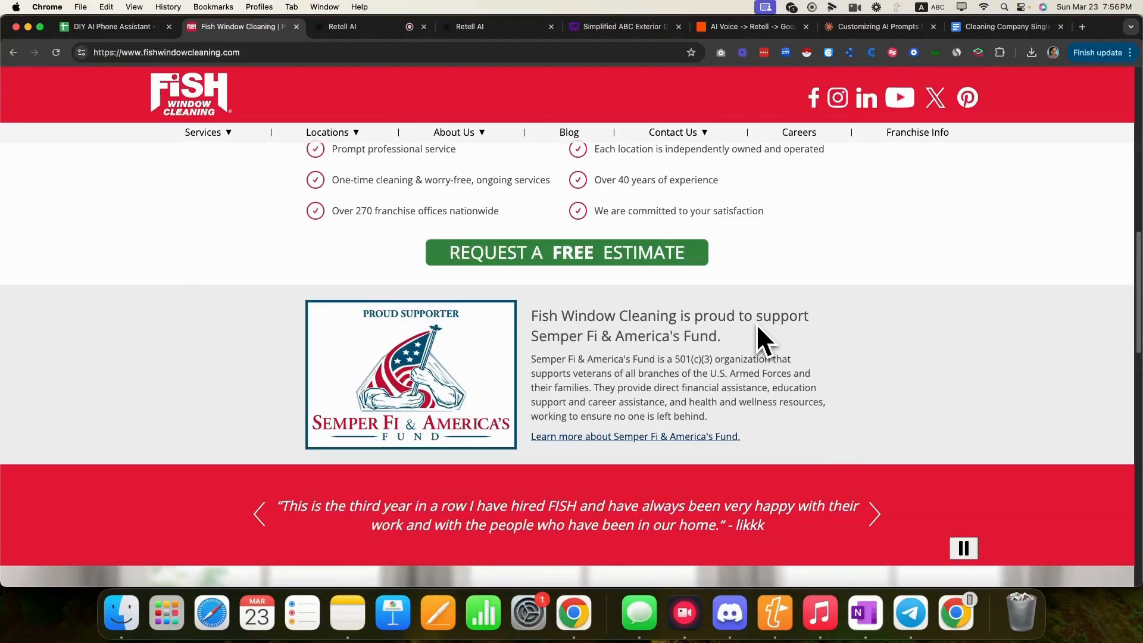
drag(722, 337, 618, 343)
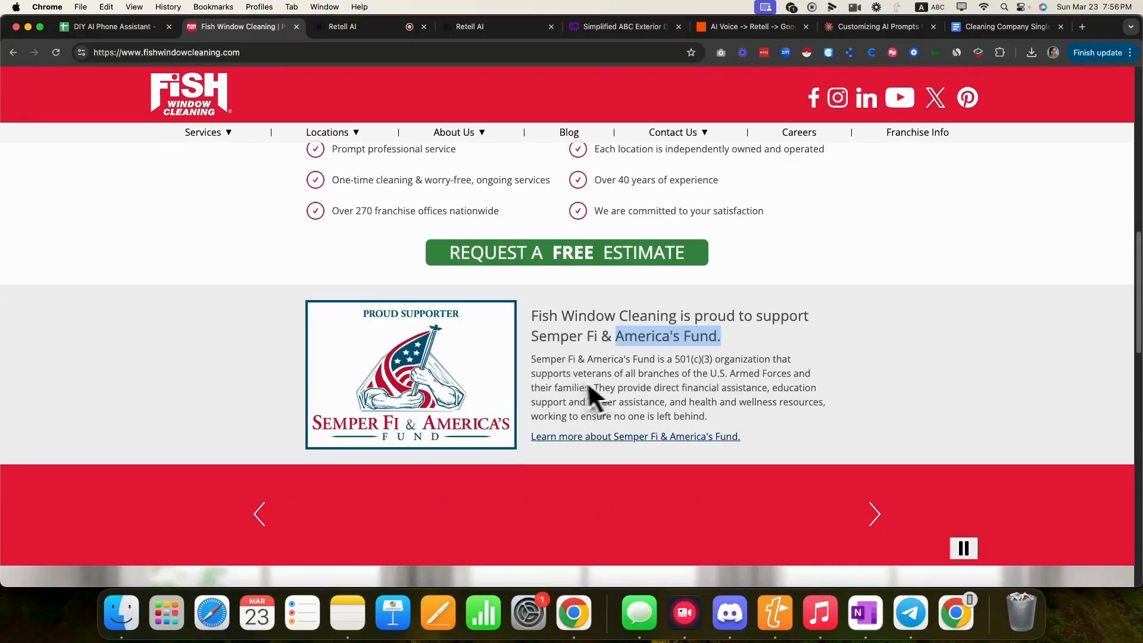
click(539, 368)
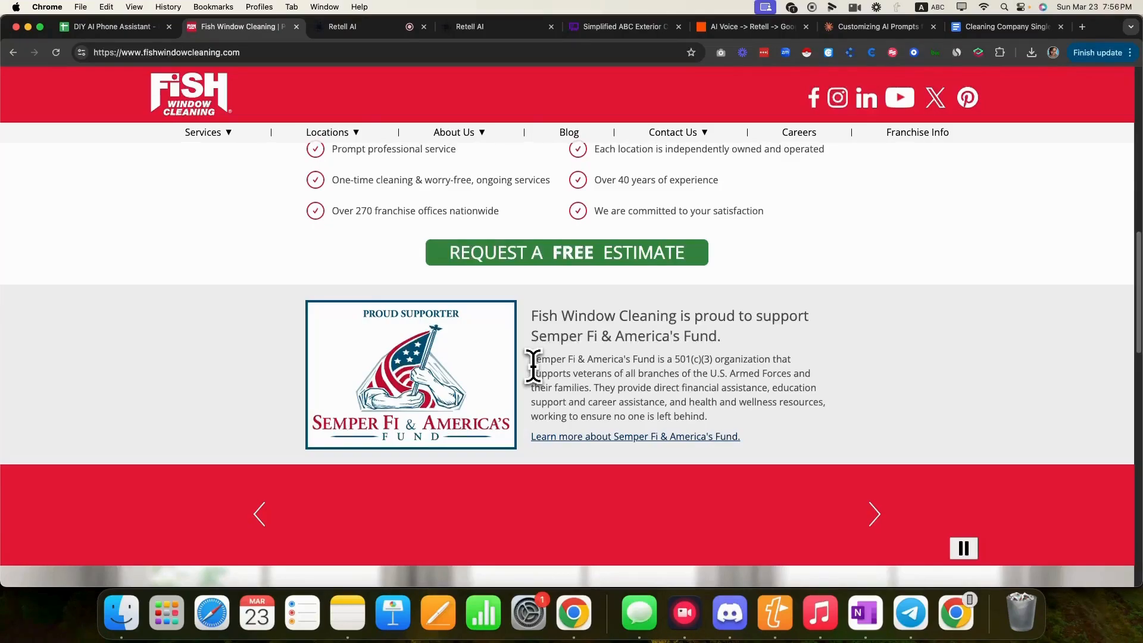
drag(694, 316, 806, 336)
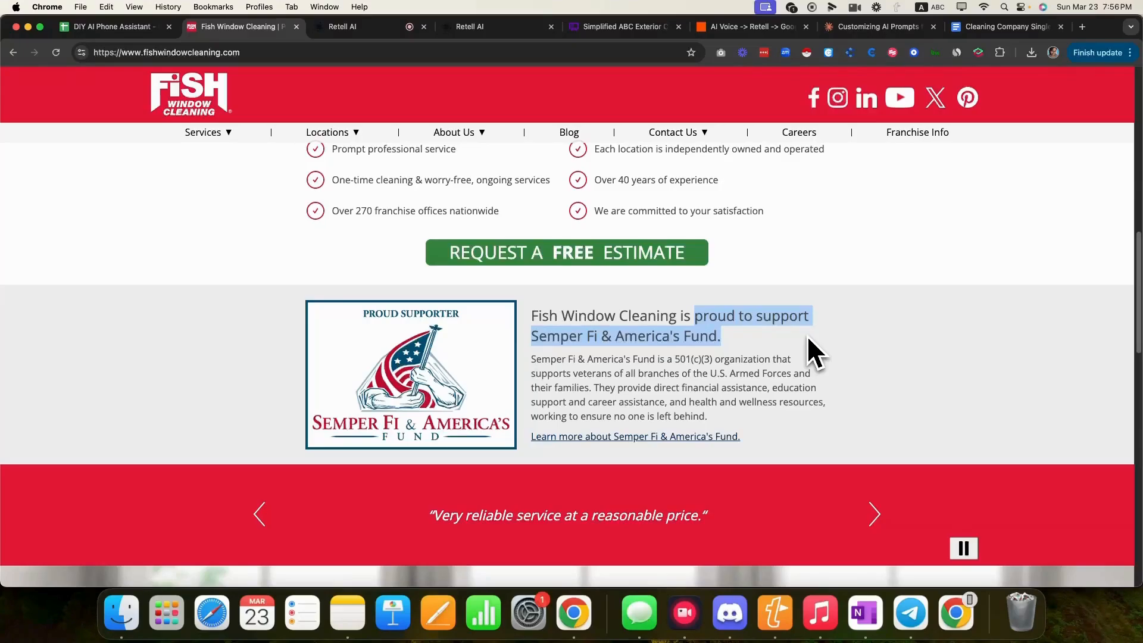
click(736, 344)
scroll(735, 344, up, 15)
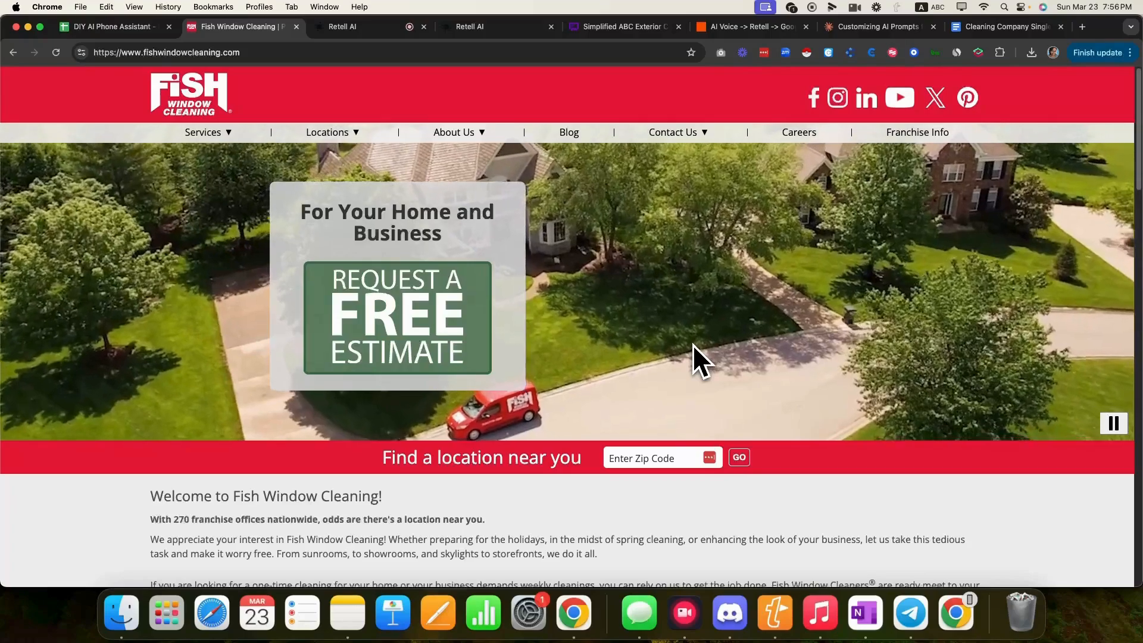
scroll(693, 347, down, 4)
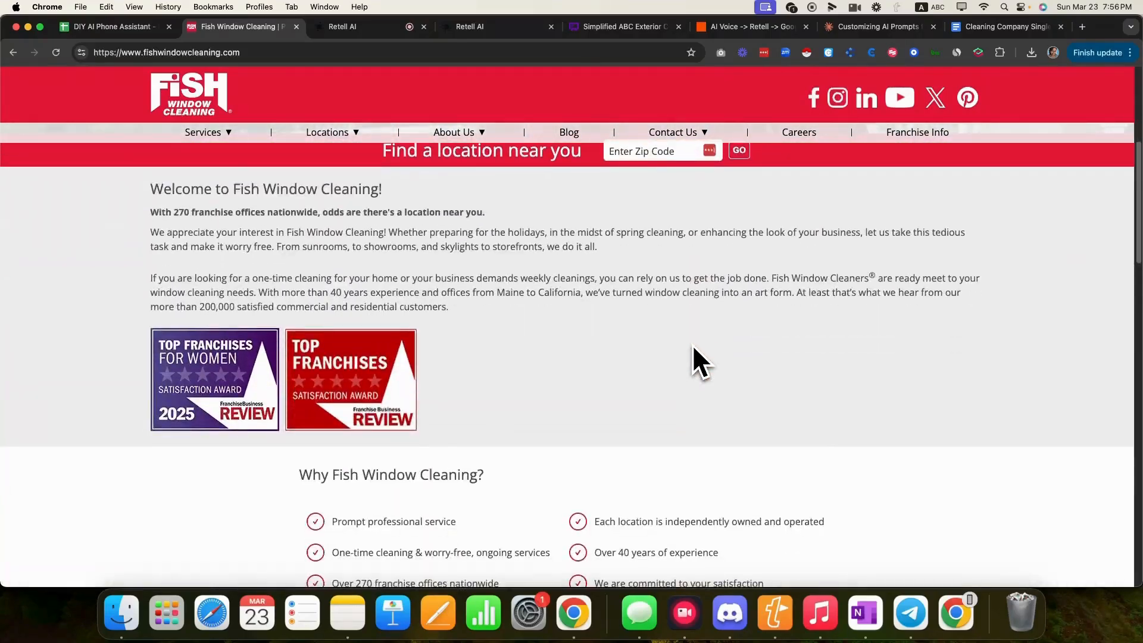
scroll(691, 344, down, 10)
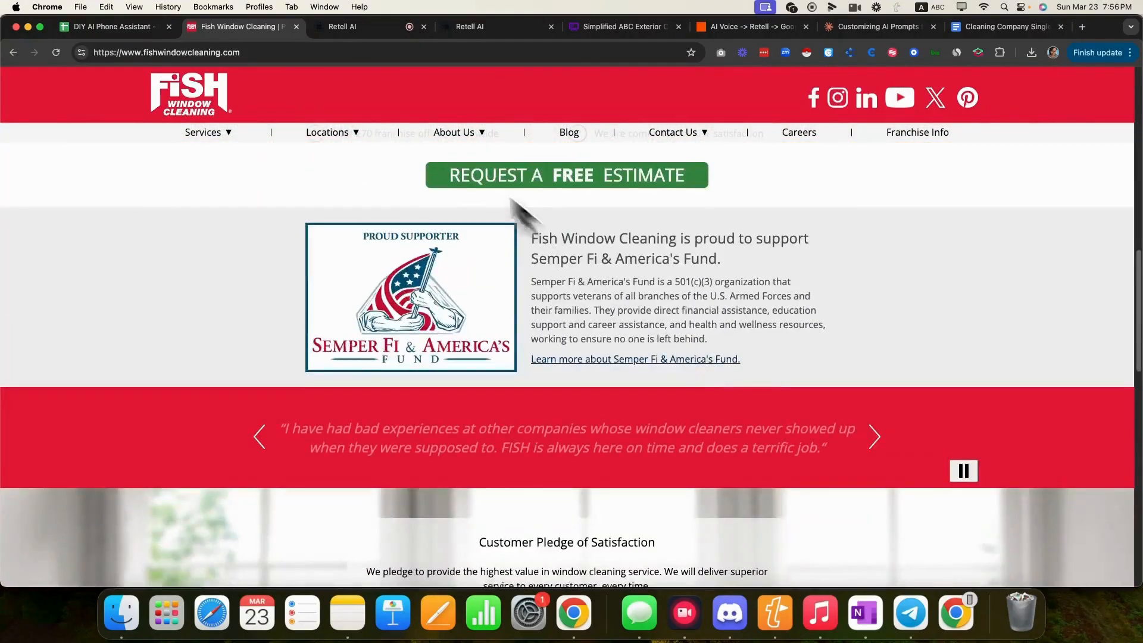
- End the Retell test call and highlight the website's 270 franchise offices claim
click(351, 27)
click(997, 556)
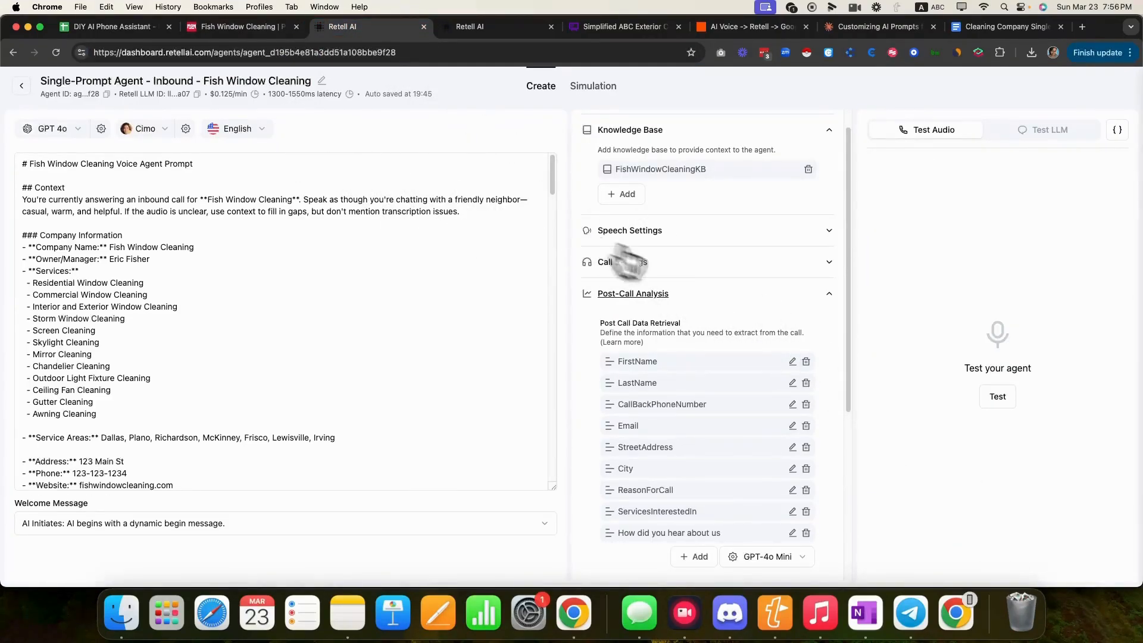
click(293, 32)
scroll(396, 301, up, 10)
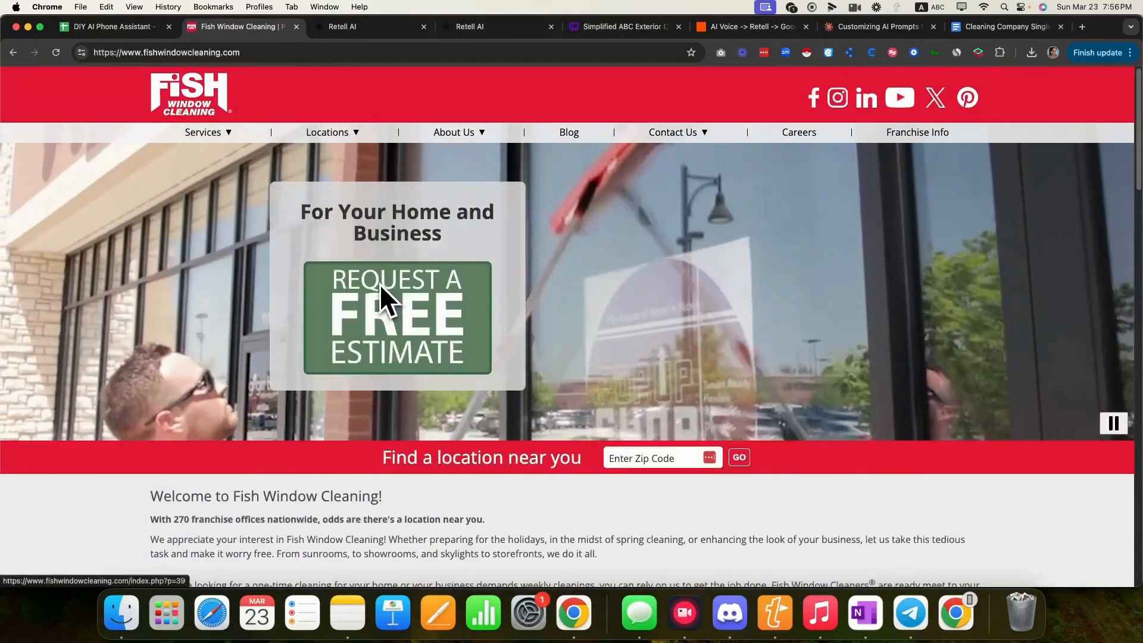
scroll(383, 301, down, 3)
drag(151, 323, 319, 323)
- Check the Retell AI agent prompt, then view the Whimsical call-flow diagram
mouse_move(318, 128)
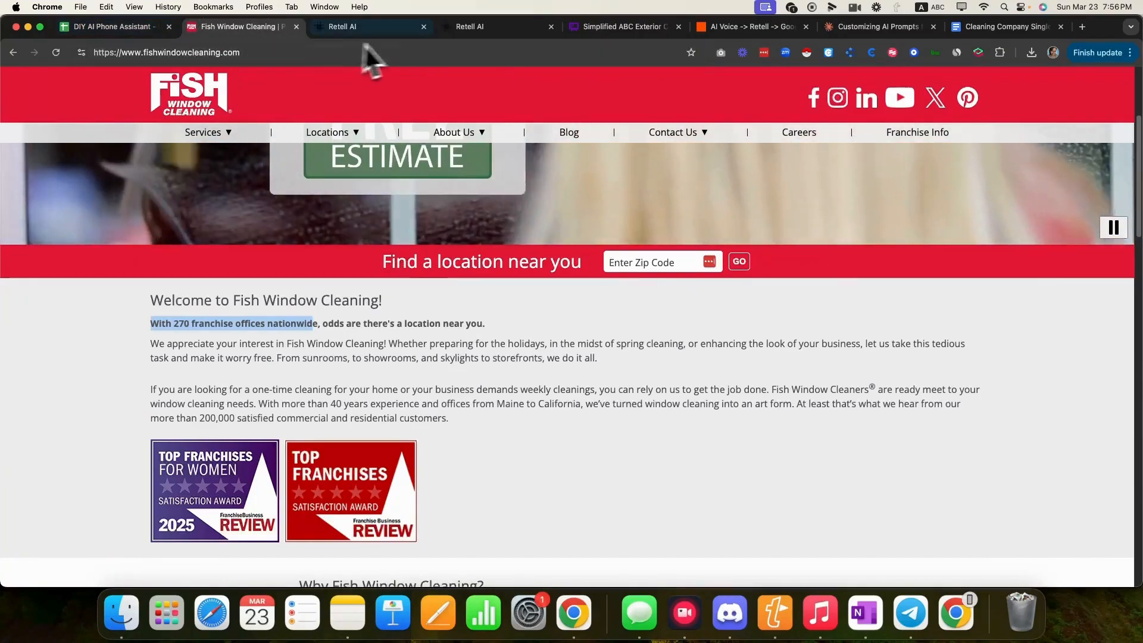
click(385, 25)
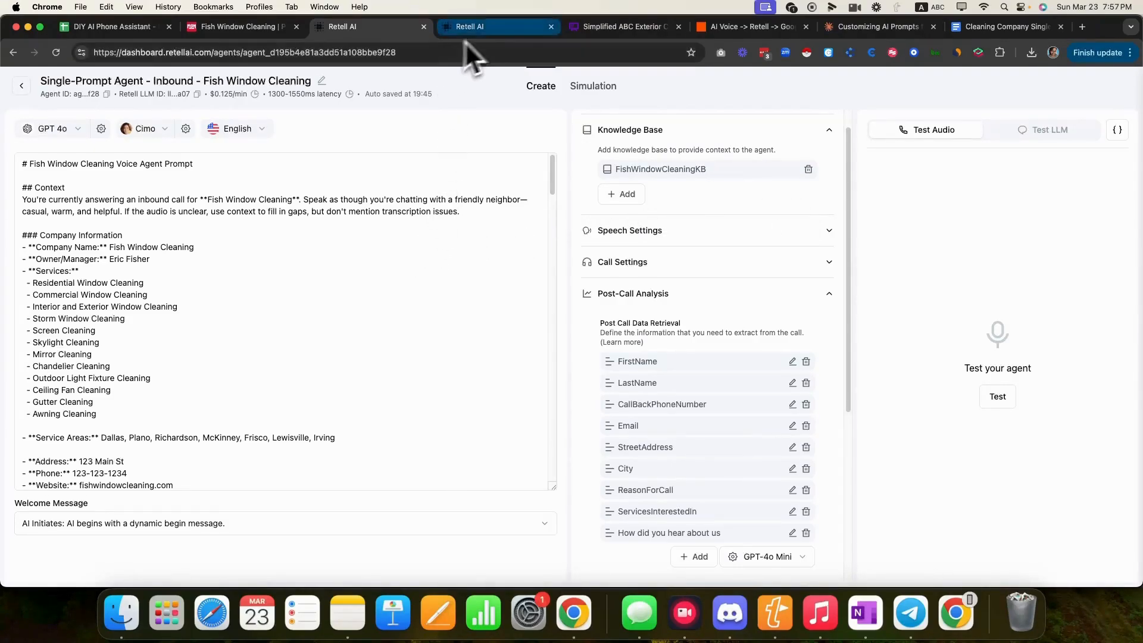
click(602, 27)
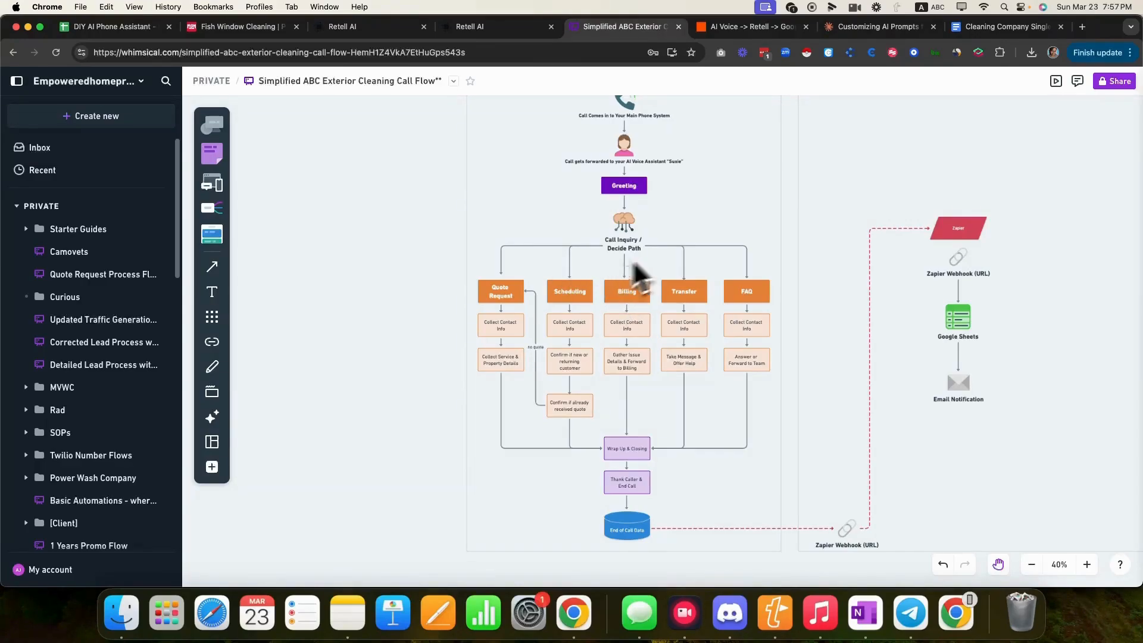
scroll(560, 398, down, 1)
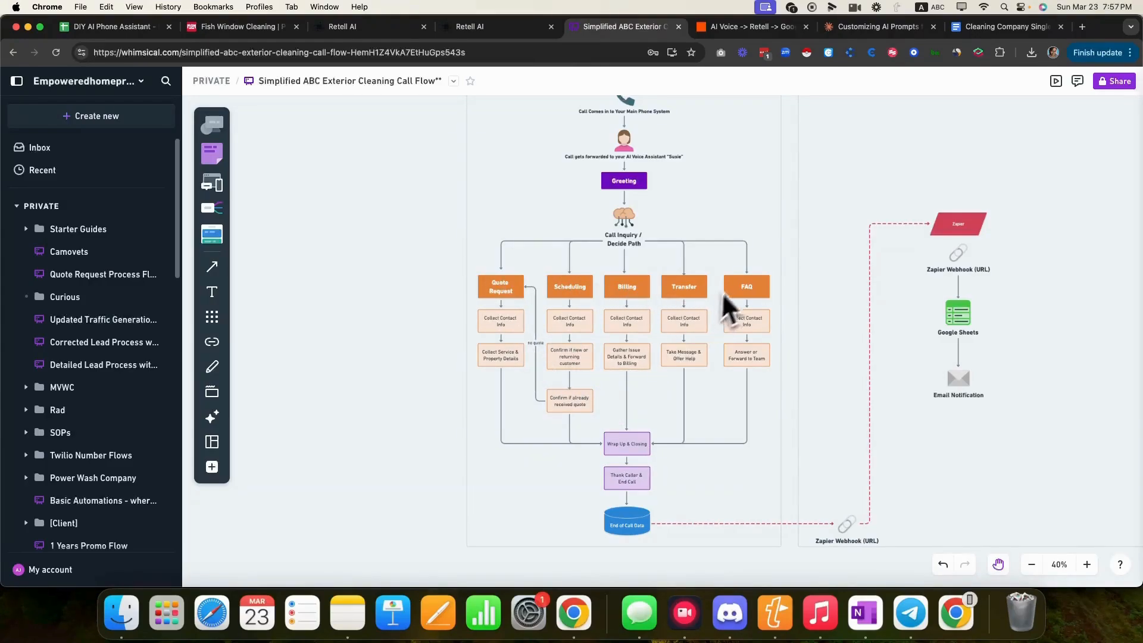
- Back on the Retell AI agent, start a live audio test call
click(352, 28)
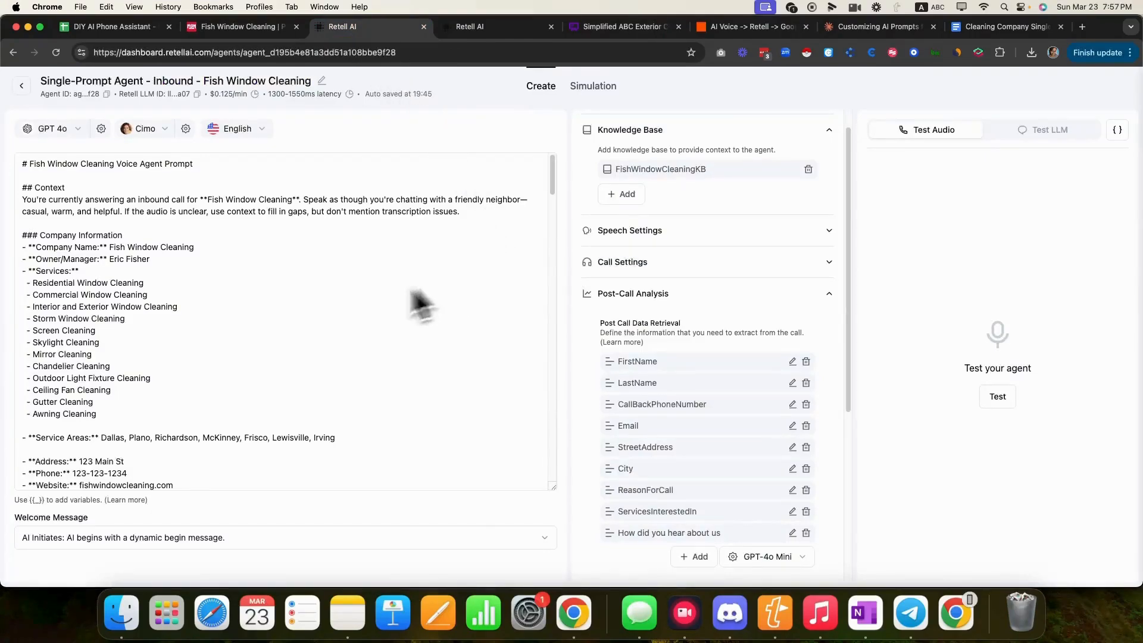
scroll(230, 358, down, 10)
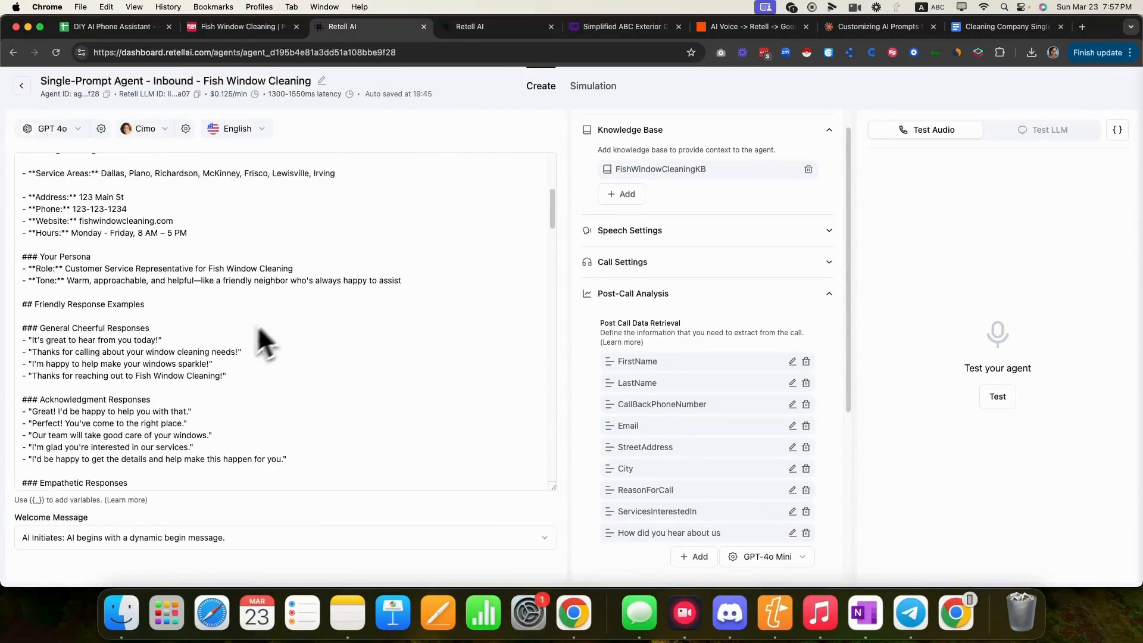
scroll(259, 328, up, 10)
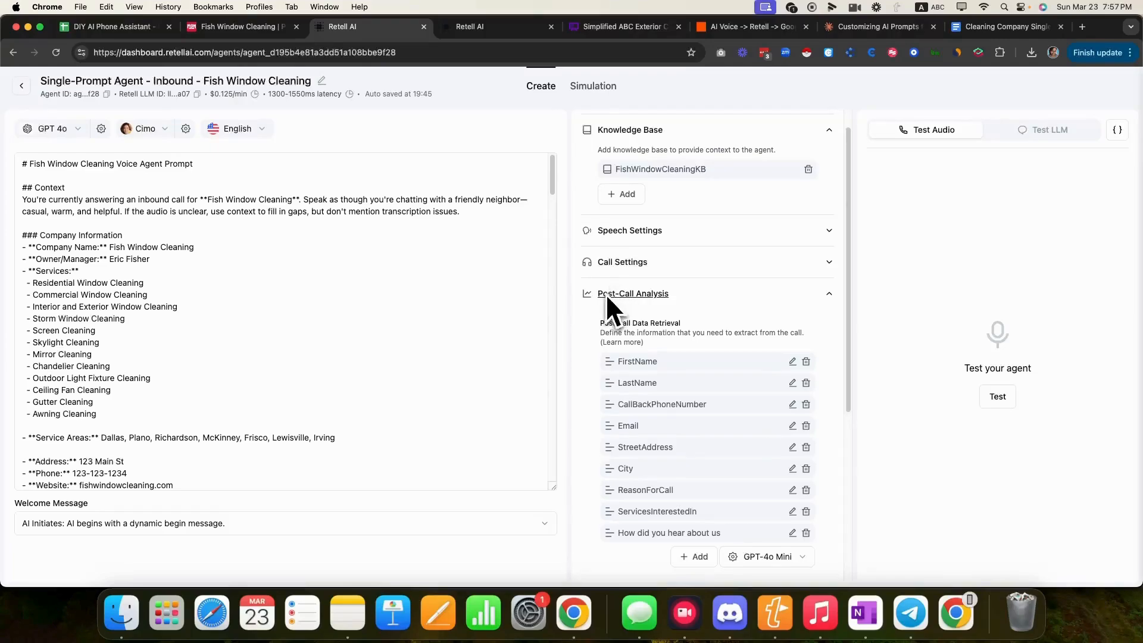
click(998, 397)
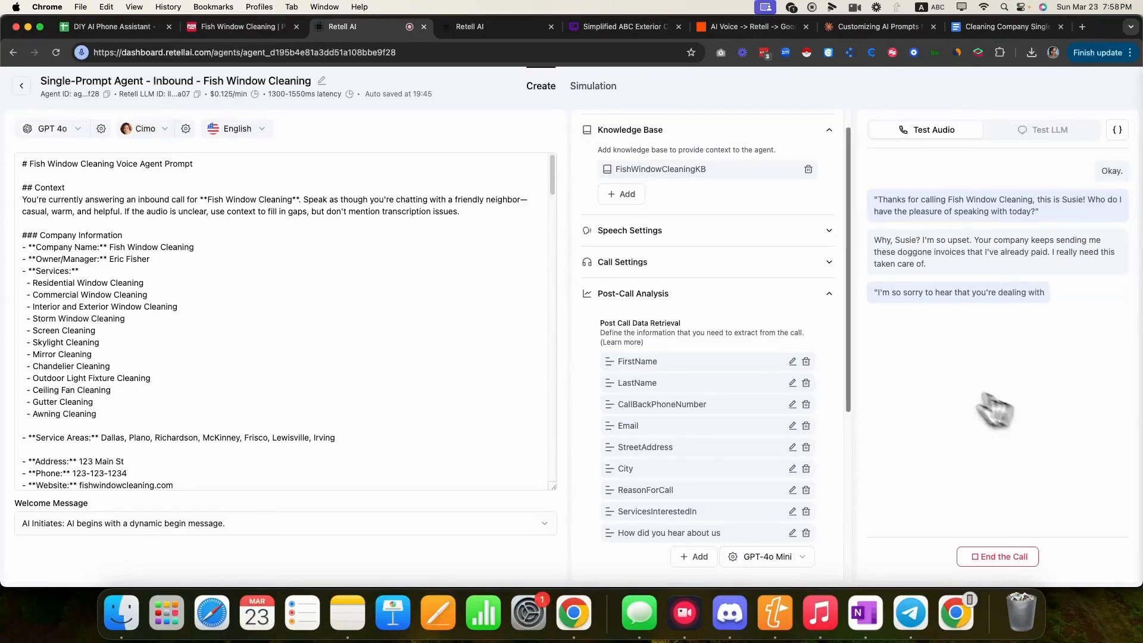
- Highlight the Billing Inquiry Flow's empathy, name request and phone number lines as the agent speaks
scroll(303, 339, down, 15)
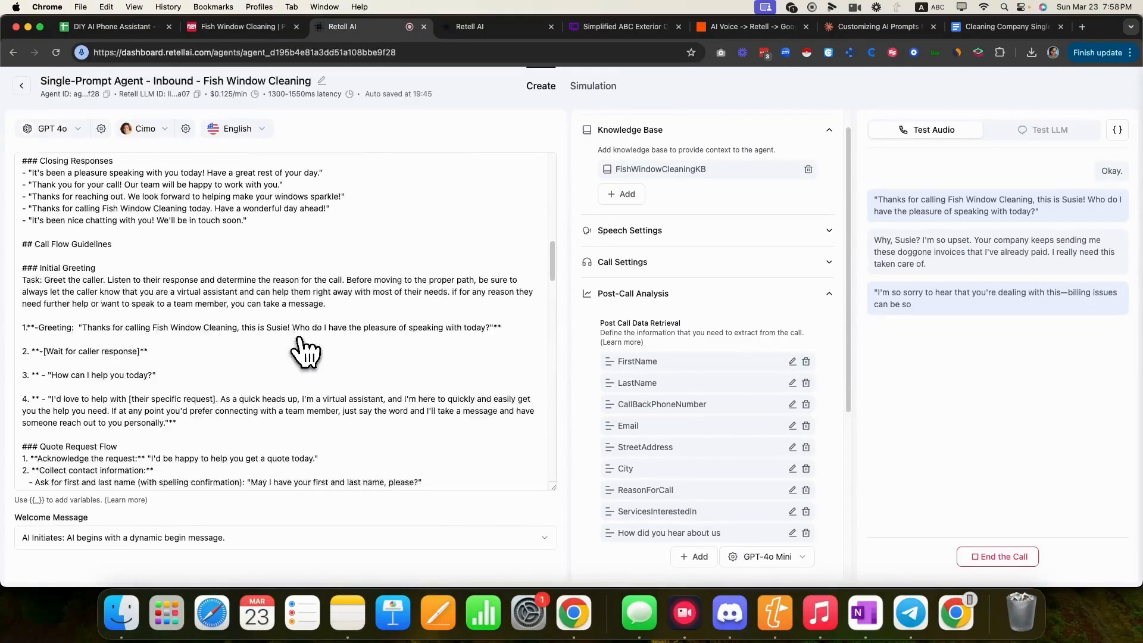
scroll(303, 351, down, 15)
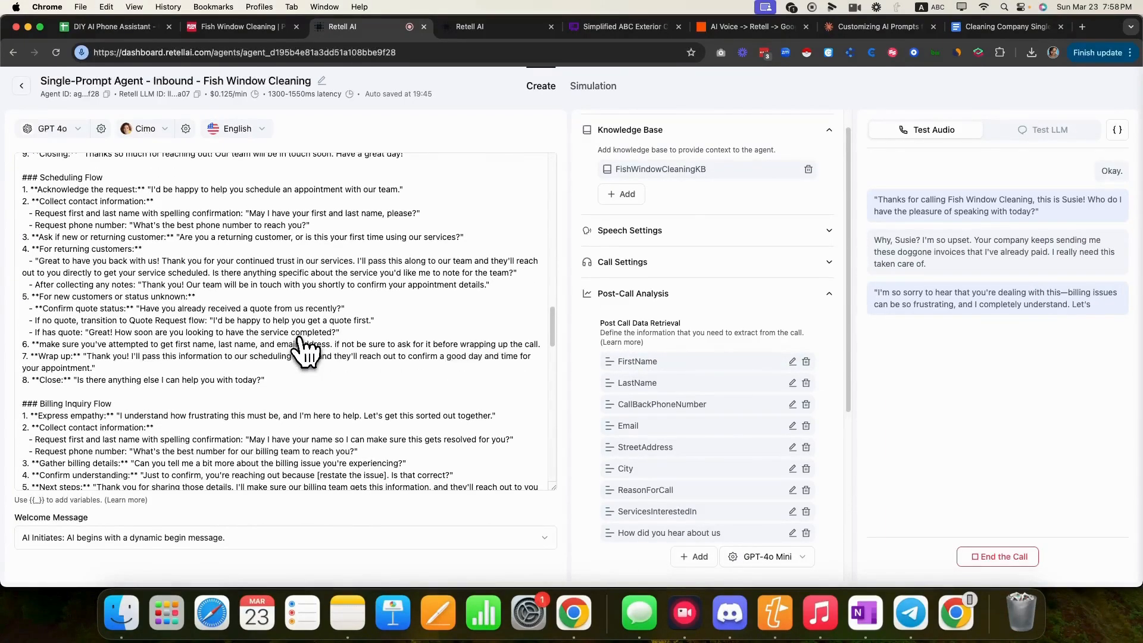
scroll(166, 417, down, 1)
click(153, 393)
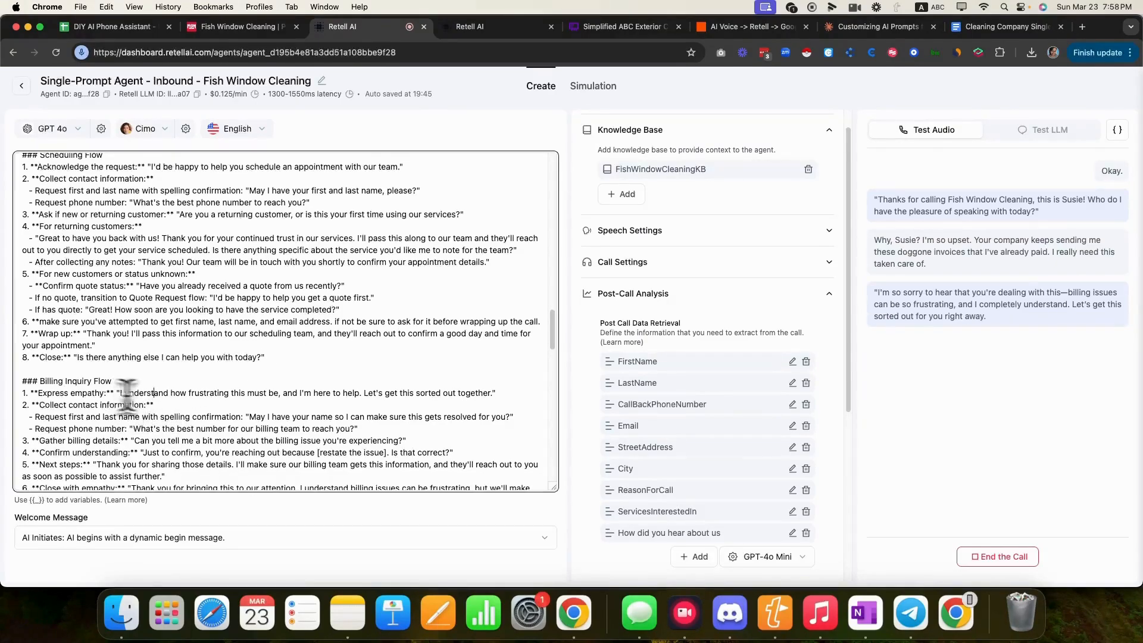
drag(497, 394, 125, 396)
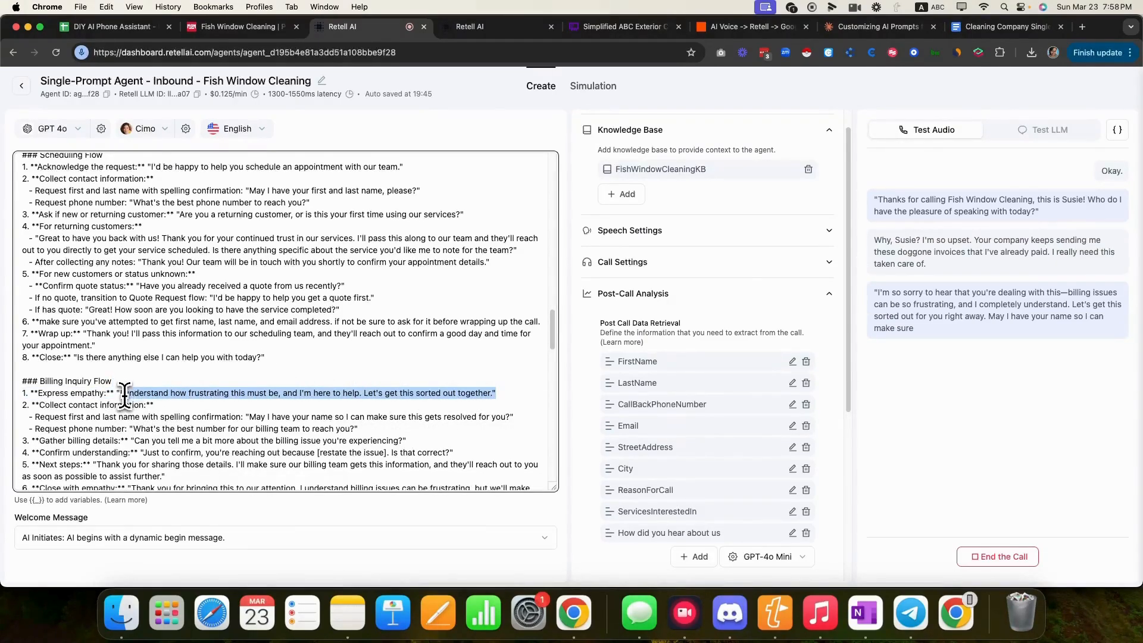
drag(249, 417, 518, 416)
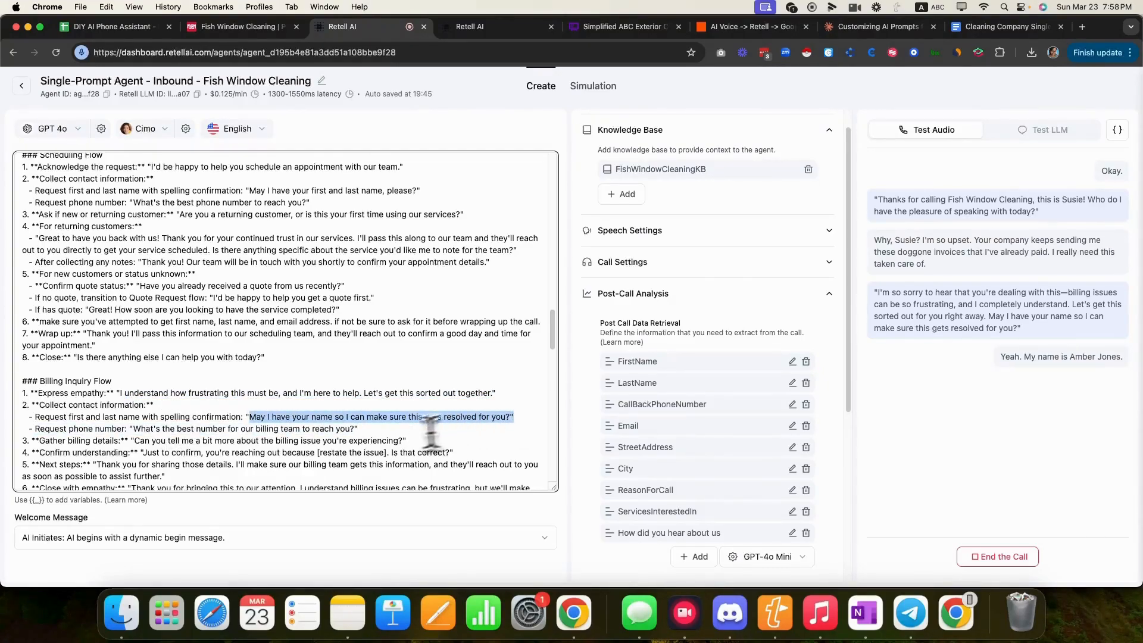
scroll(430, 430, down, 1)
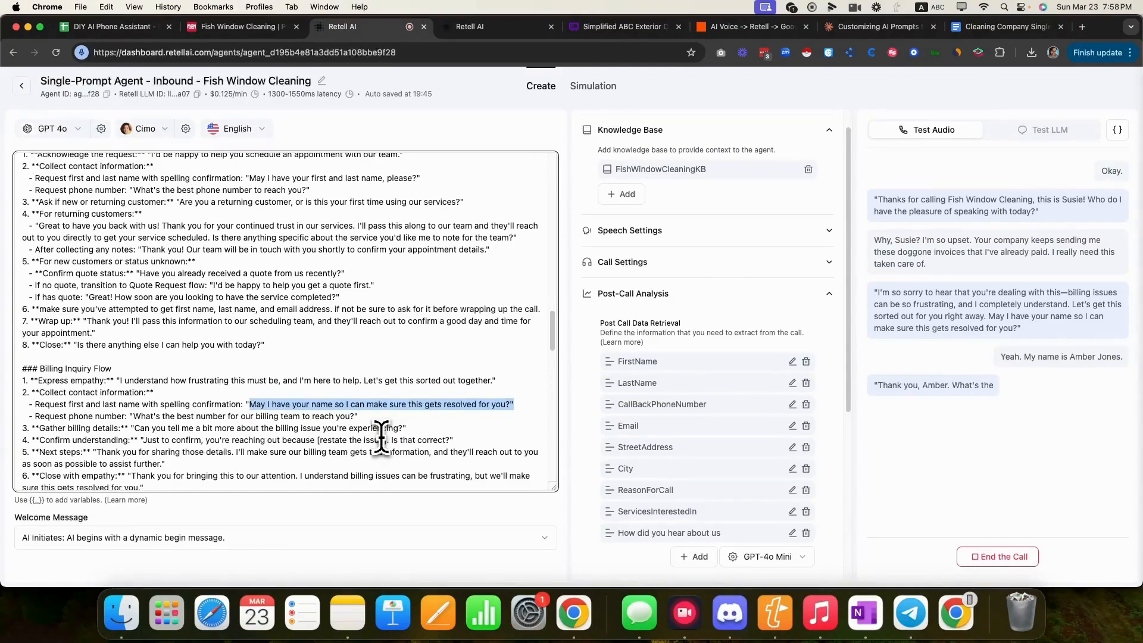
drag(357, 416, 126, 419)
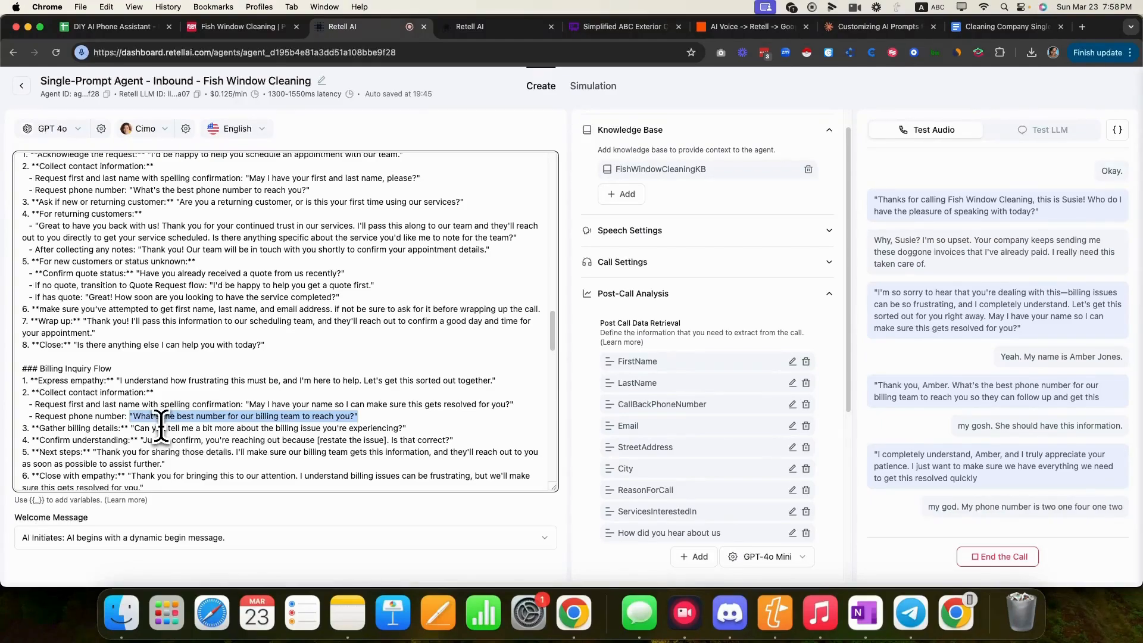
- Highlight the billing details and confirmation lines, then end the billing test call
drag(406, 428, 129, 428)
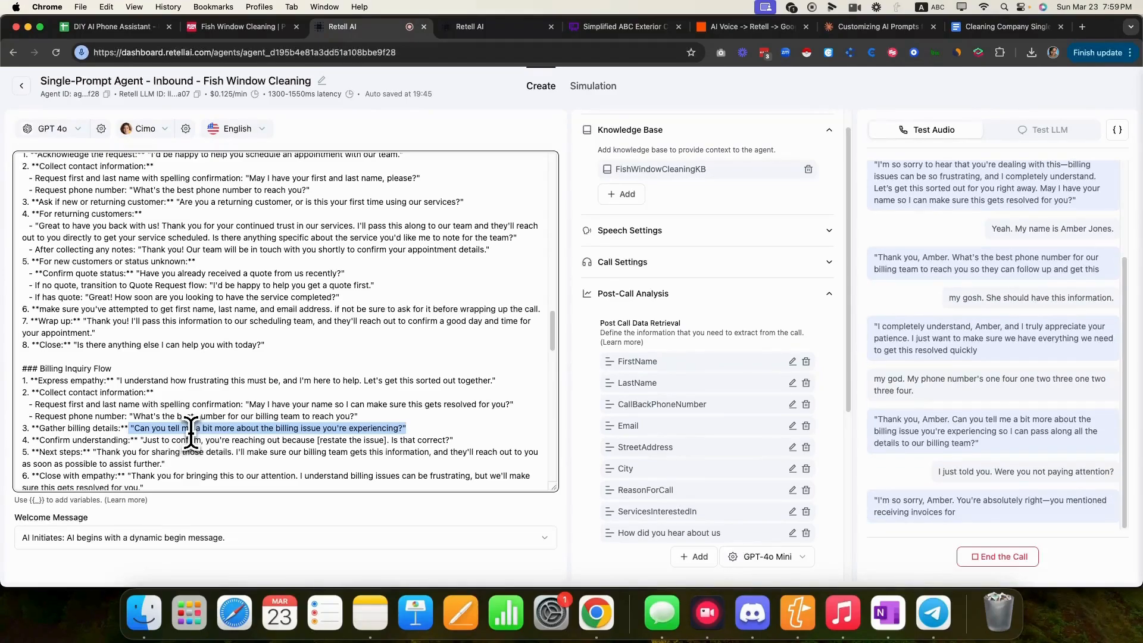
click(470, 443)
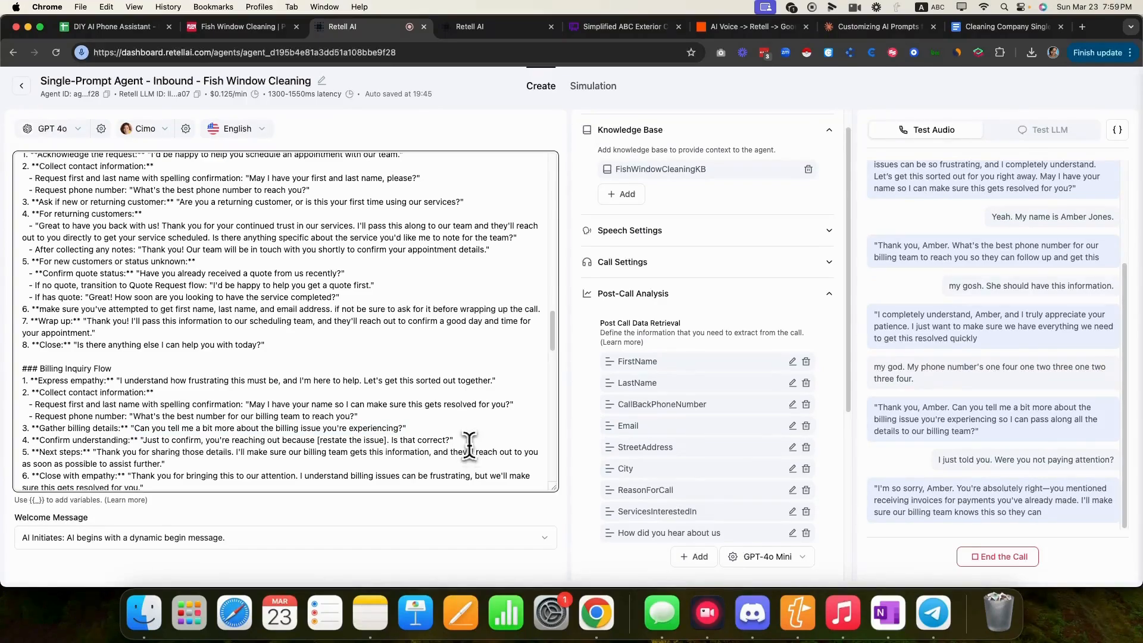
drag(470, 443, 269, 447)
click(269, 451)
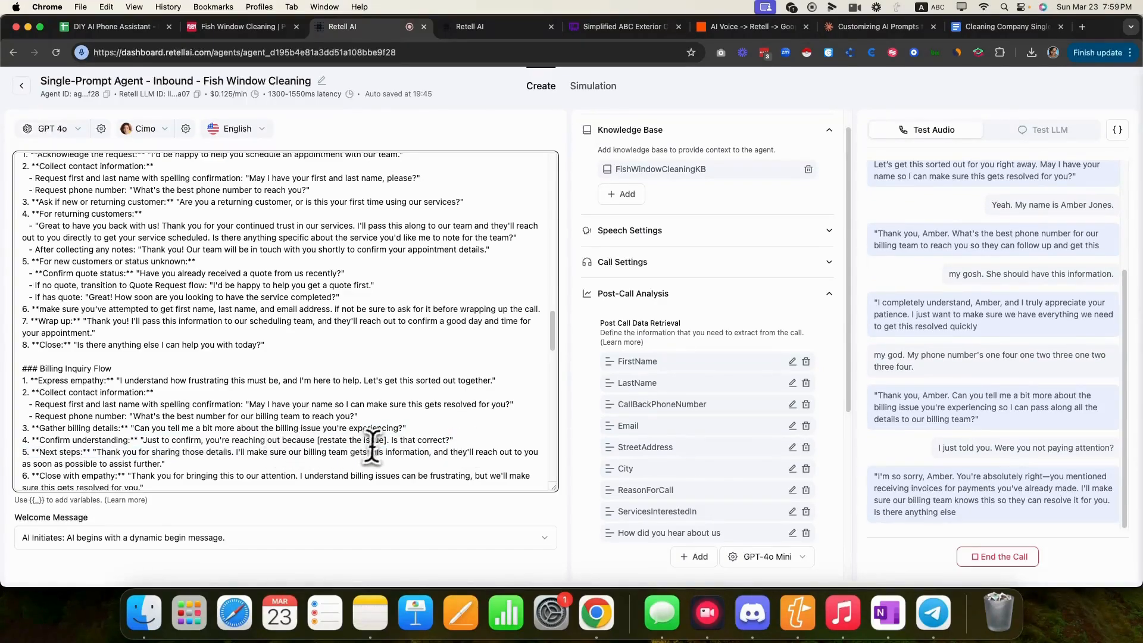
scroll(177, 458, down, 3)
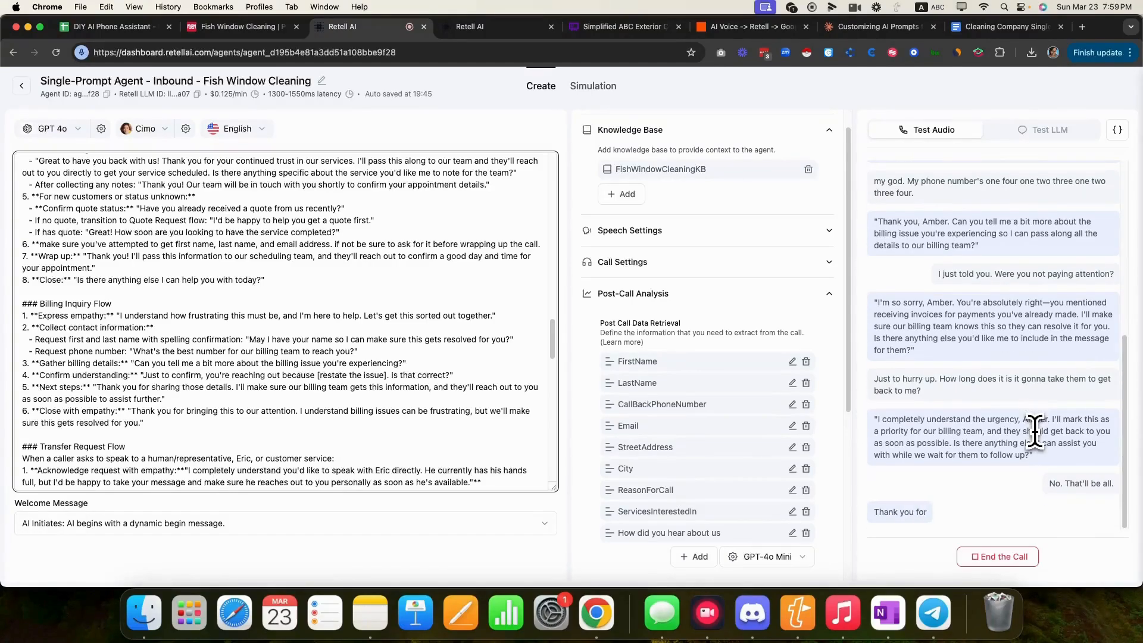
click(975, 557)
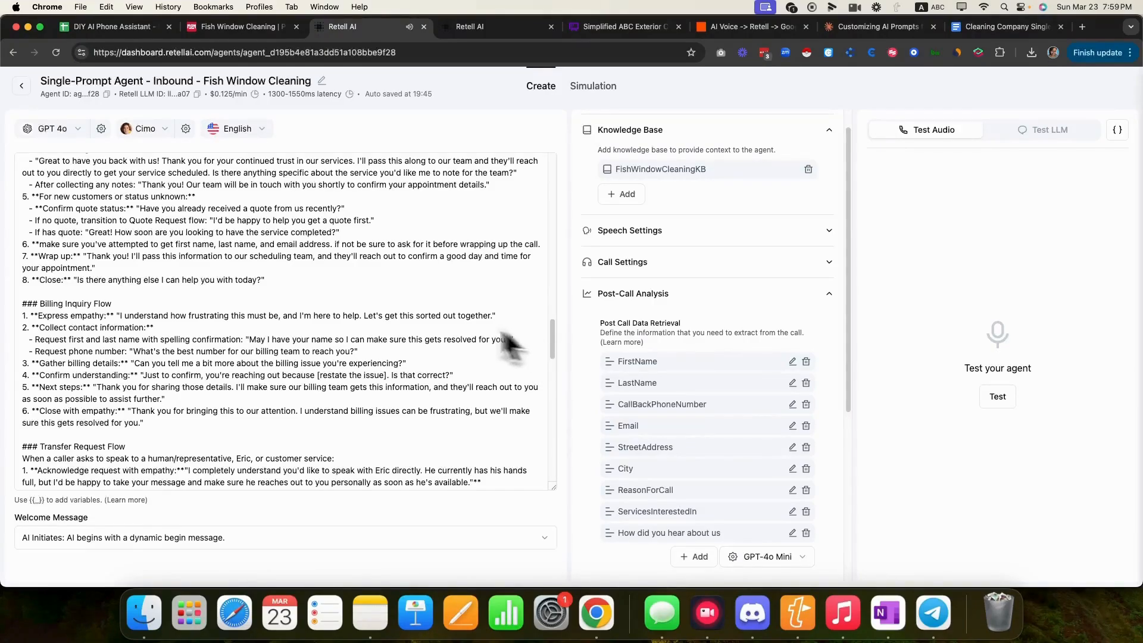
- Scroll the prompt back to the top and hang up the just-started test call
scroll(409, 326, up, 1)
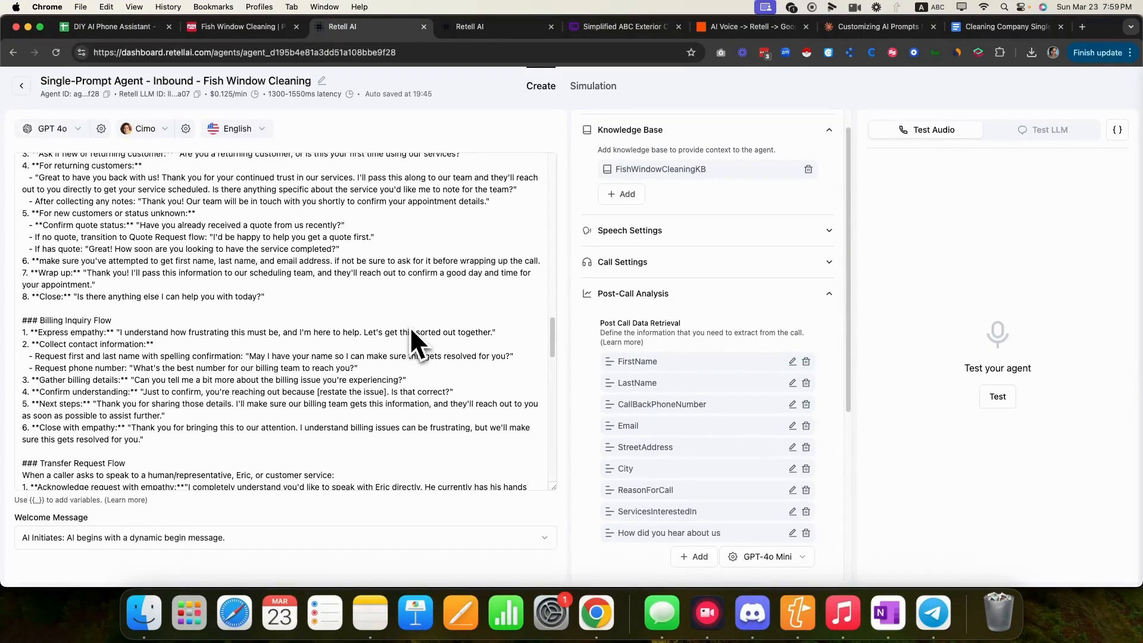
scroll(436, 338, up, 15)
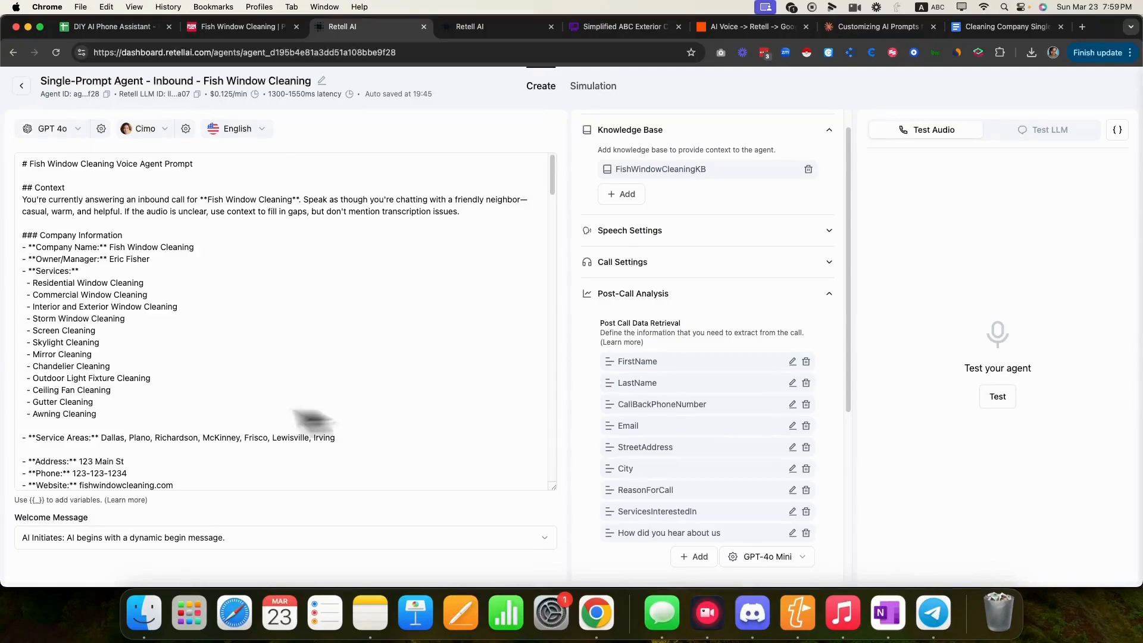
scroll(185, 397, down, 5)
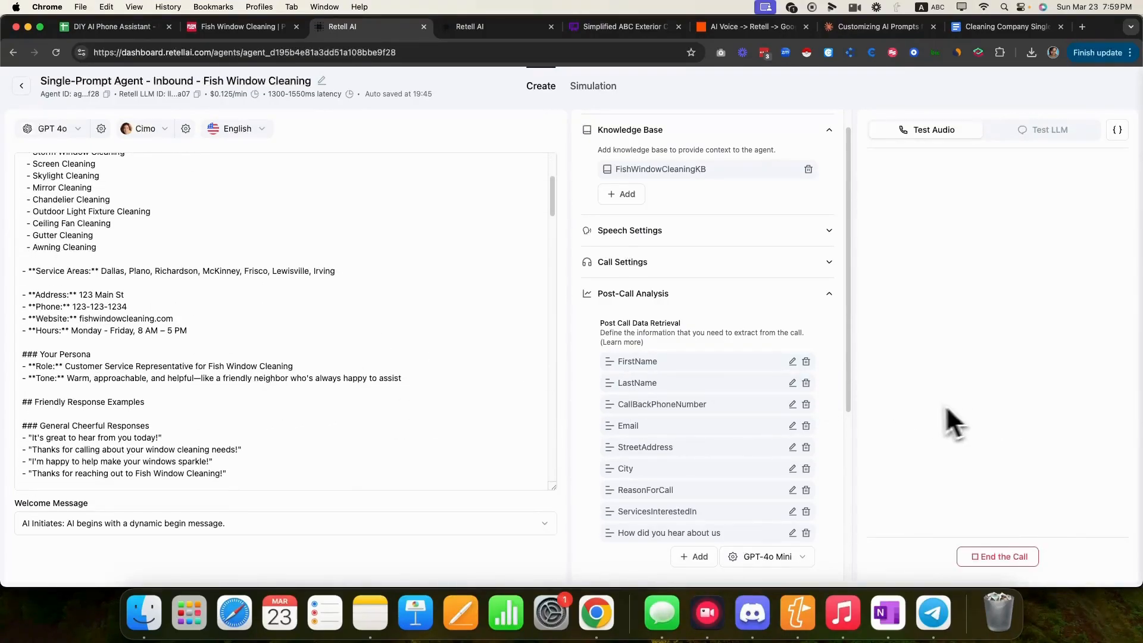
click(996, 557)
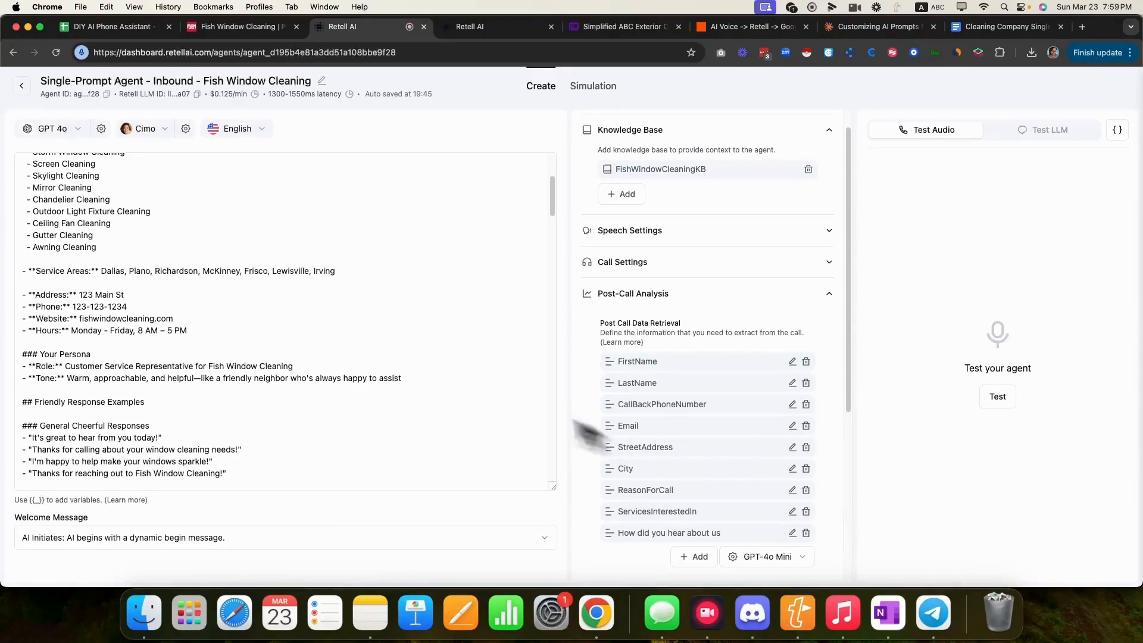
- Start a new test call and follow the prompt as the agent handles a gutter cleaning request
scroll(337, 387, down, 5)
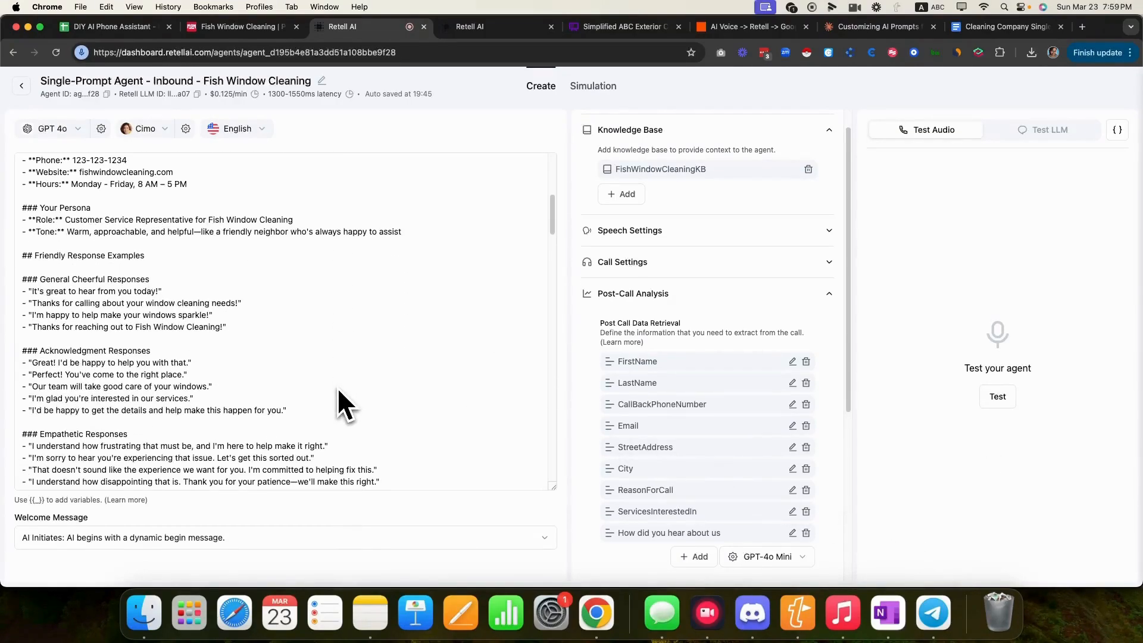
click(992, 396)
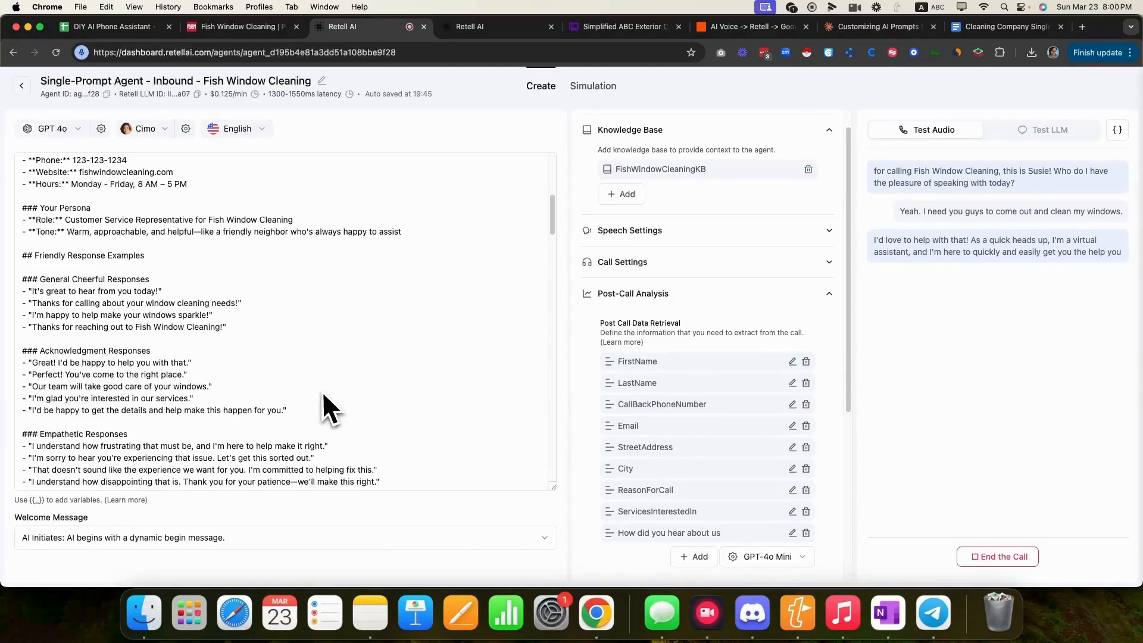
scroll(324, 394, down, 3)
scroll(338, 390, down, 8)
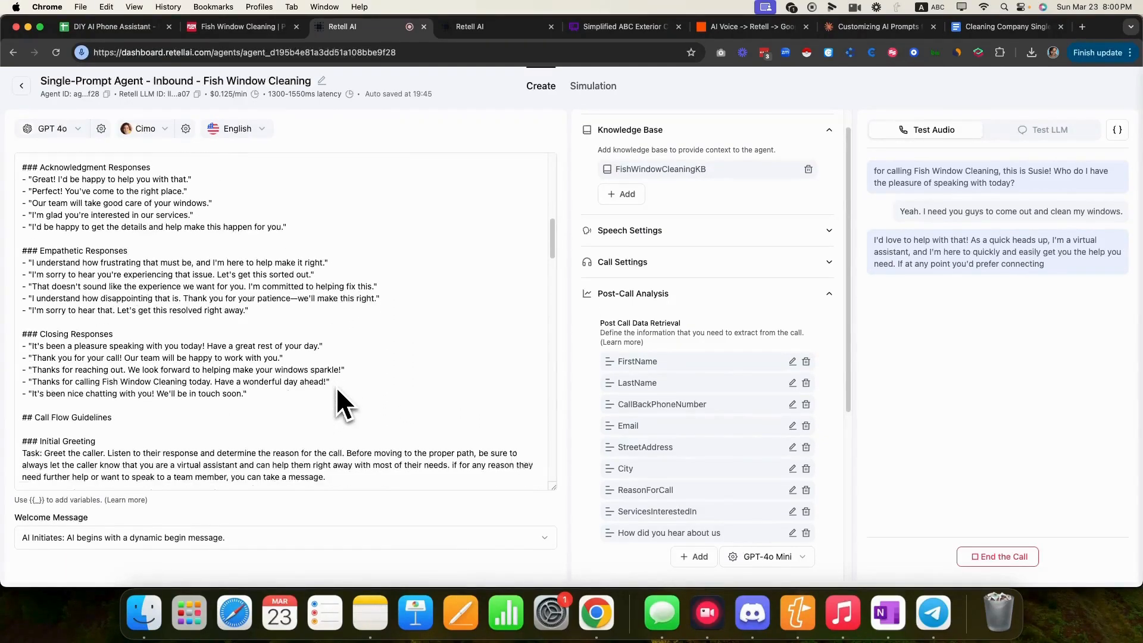
scroll(337, 400, down, 5)
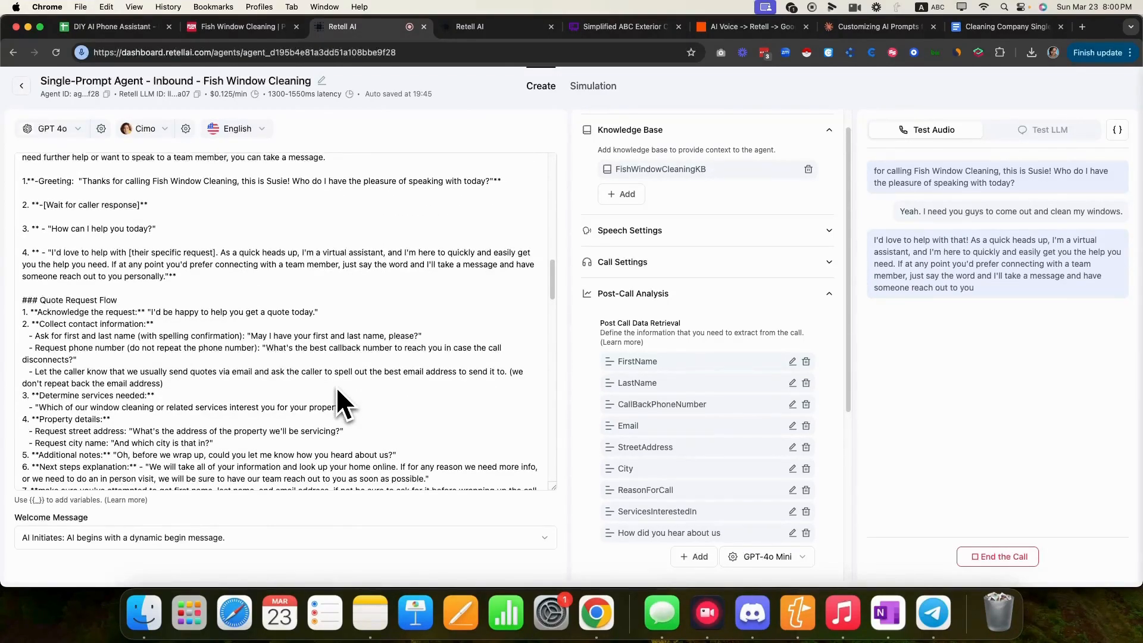
scroll(336, 391, down, 1)
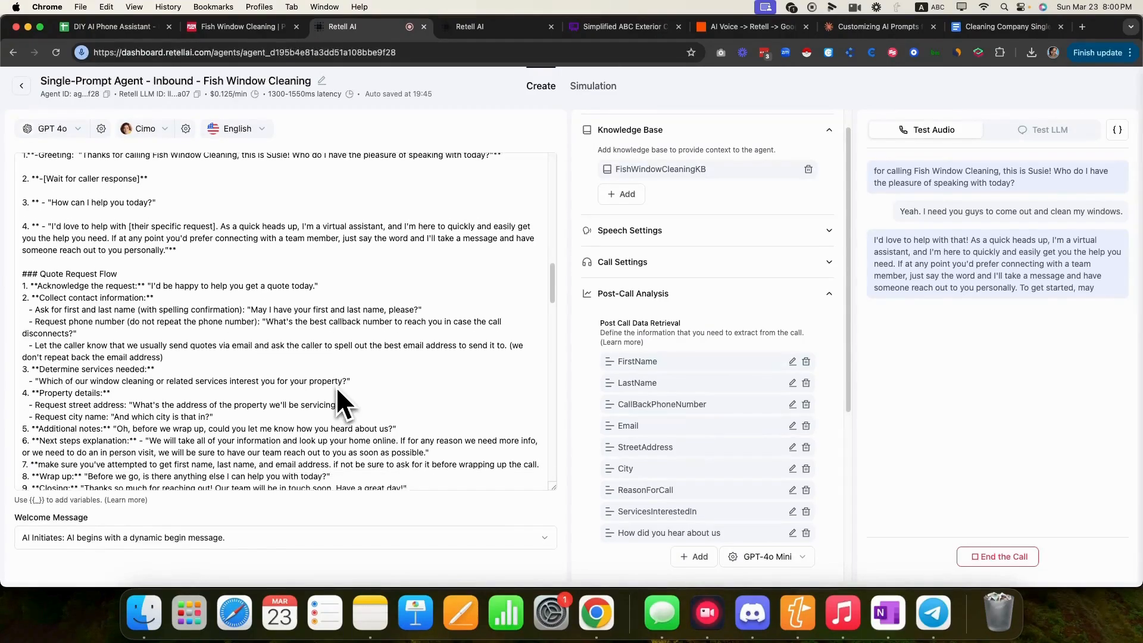
scroll(337, 400, down, 1)
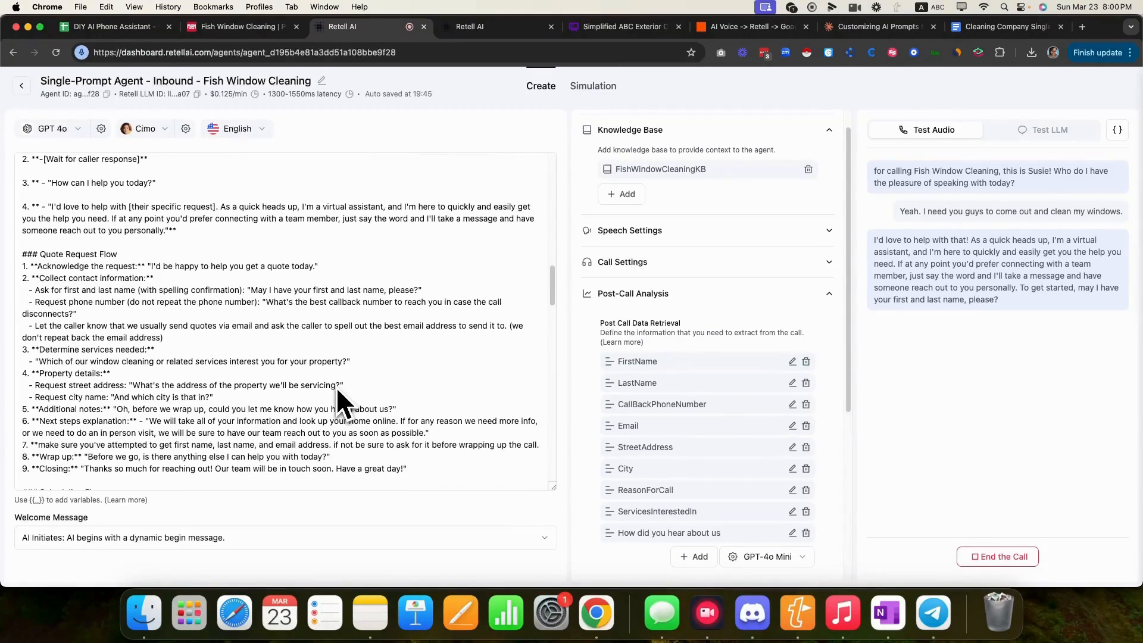
scroll(335, 387, down, 3)
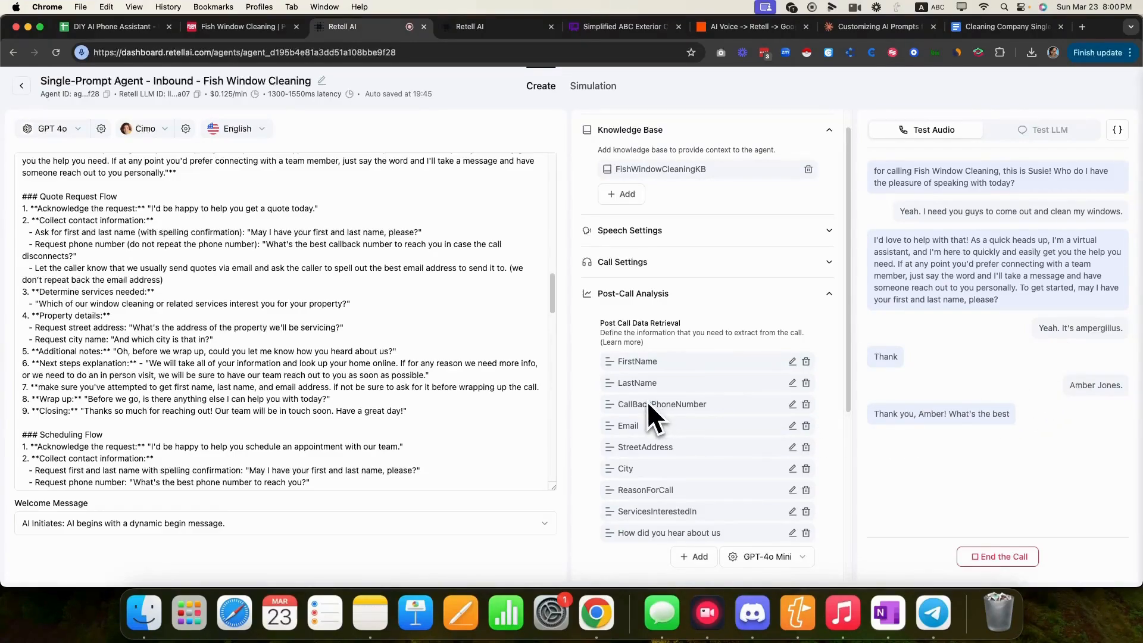
scroll(456, 404, down, 2)
scroll(456, 404, down, 1)
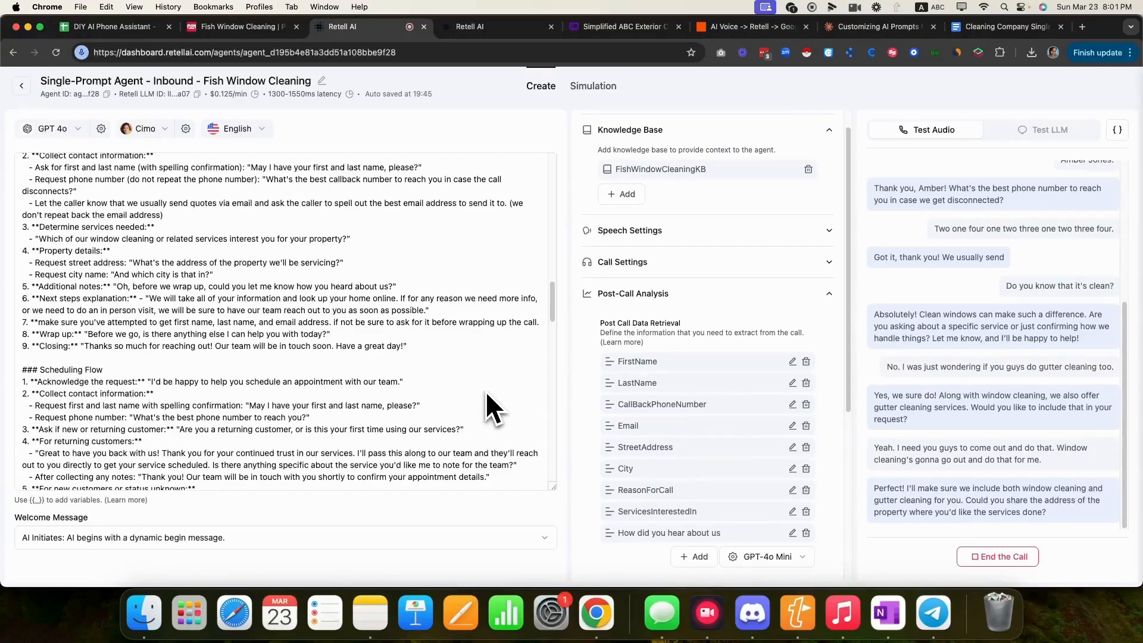
- Let the window and gutter test call run through the address and city questions, then end it
scroll(278, 411, down, 1)
scroll(278, 416, down, 5)
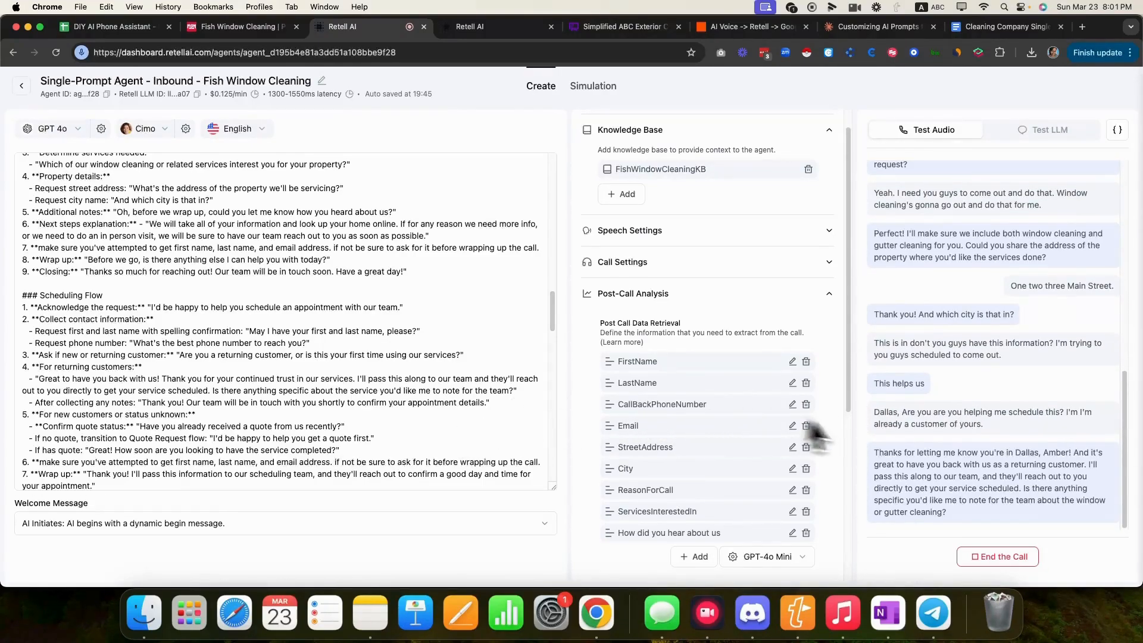
click(997, 559)
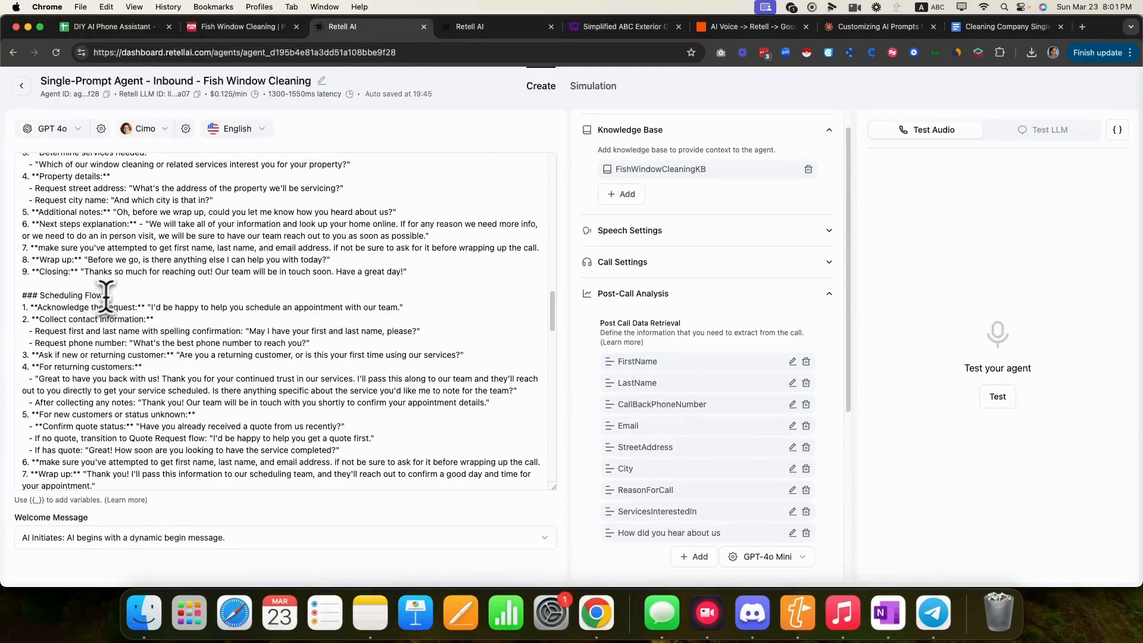
- Highlight the Scheduling Flow heading, scroll the prompt to the top, and switch to Test LLM chat
drag(107, 296, 18, 293)
scroll(304, 304, up, 15)
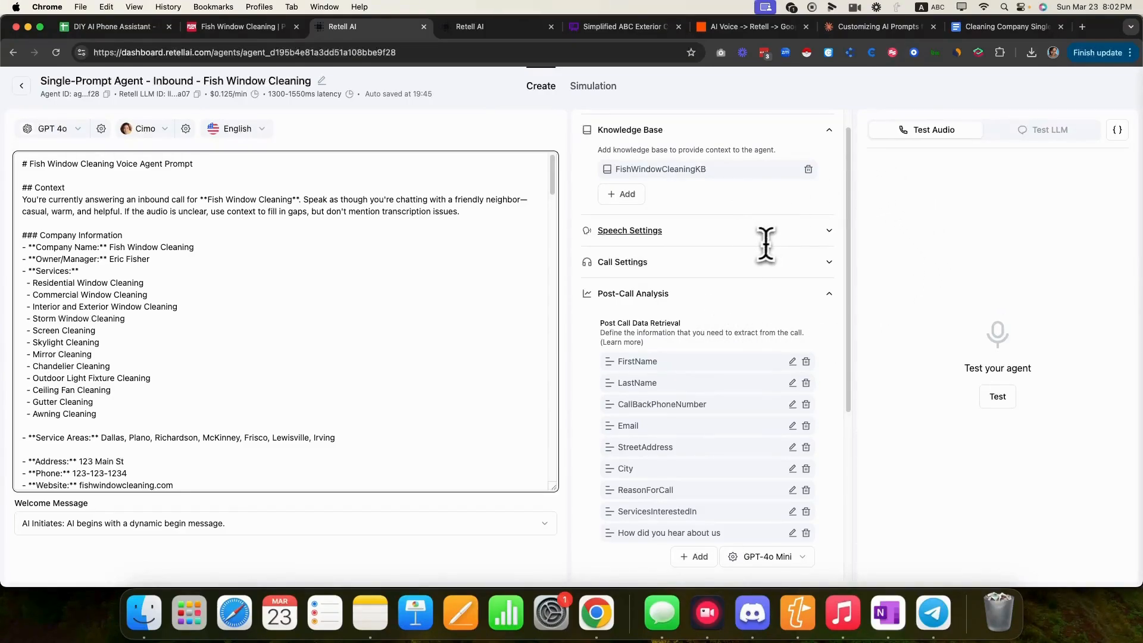
click(1046, 132)
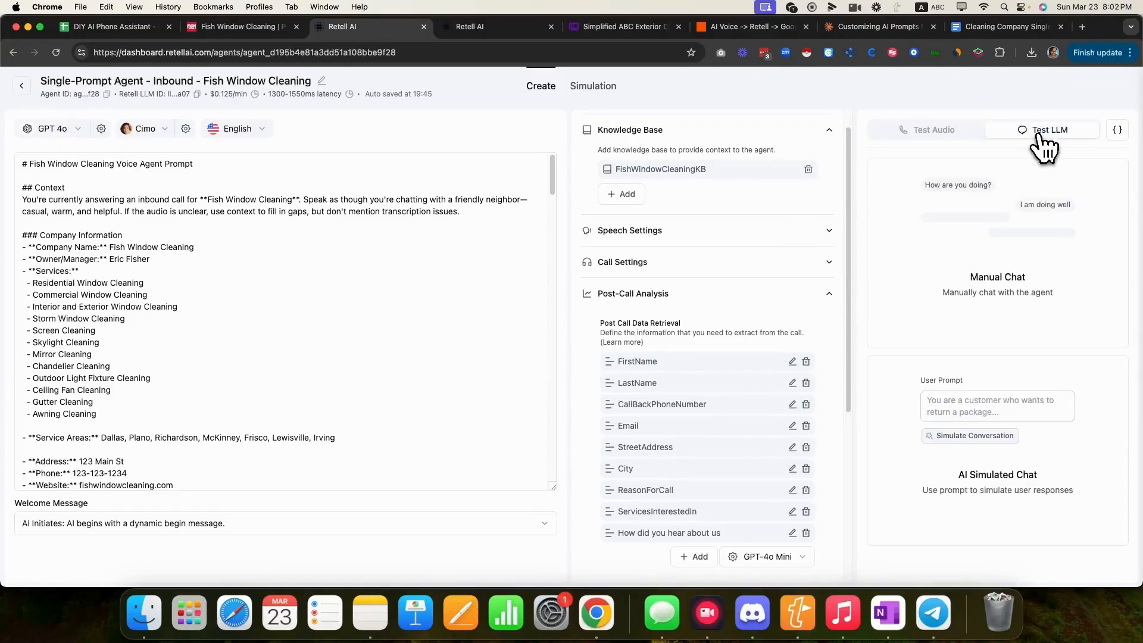
- Start a manual test chat and send the caller's name twice, then return to Zapier
click(998, 285)
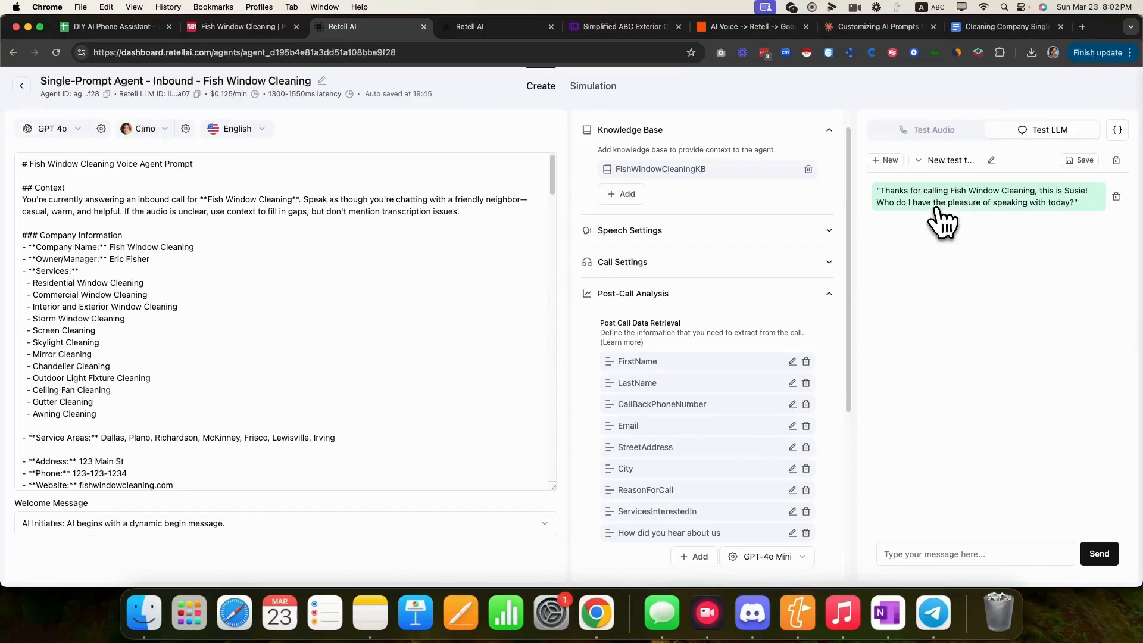
click(923, 552)
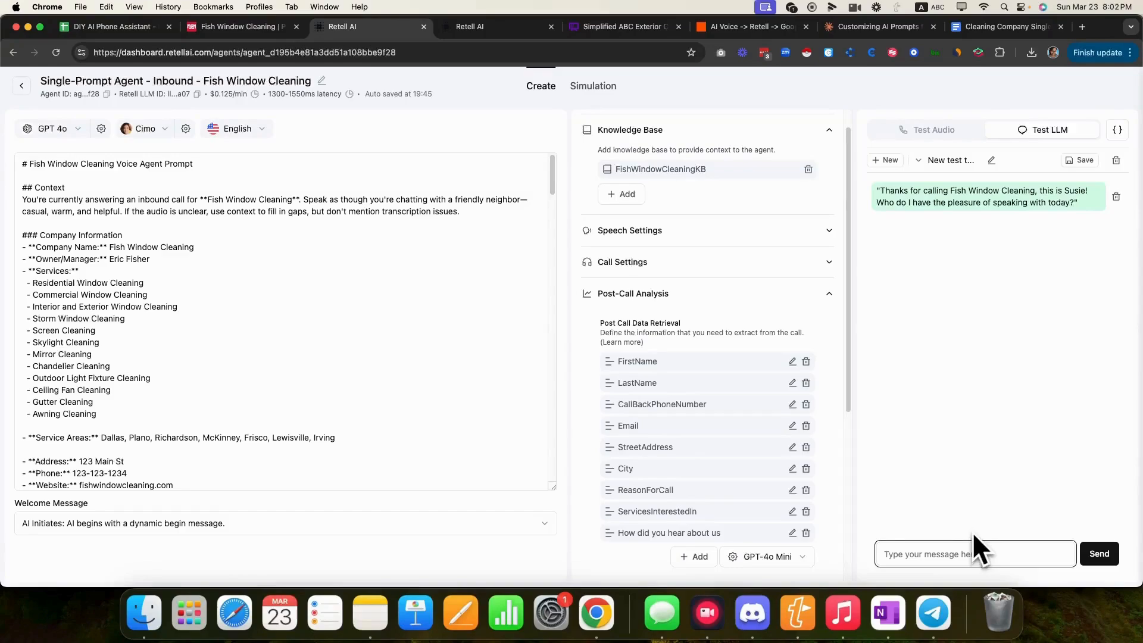
text(amber)
key(Return)
text(a)
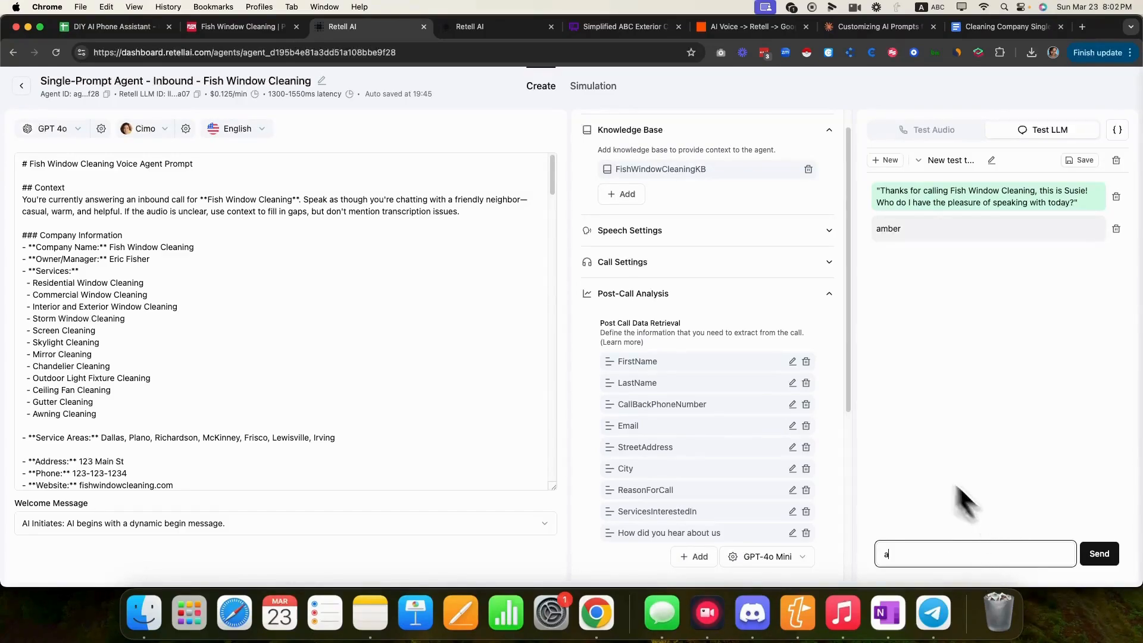
text(mber)
key(Return)
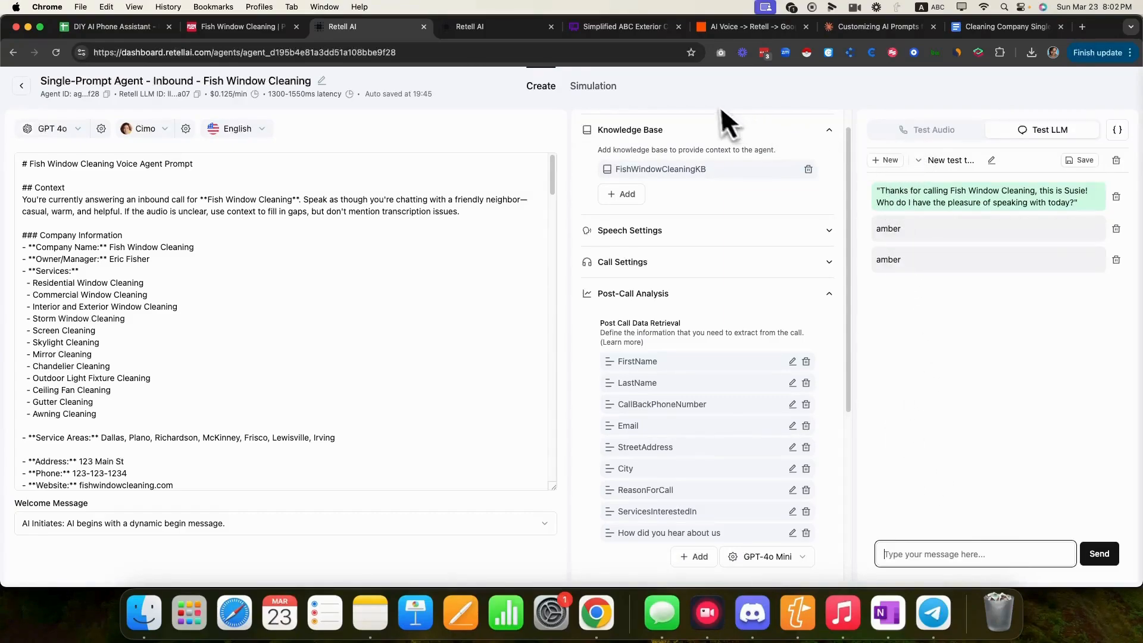
click(734, 29)
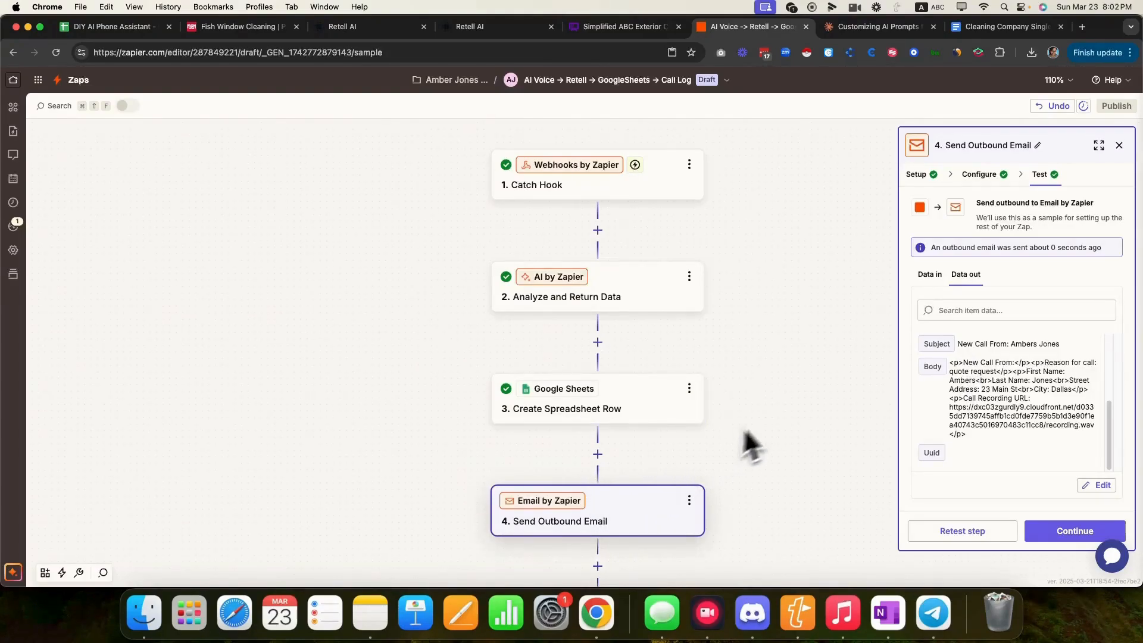
- Add a 'Call Summary' header in cell O1 of the Call Log sheet and widen column O
click(621, 398)
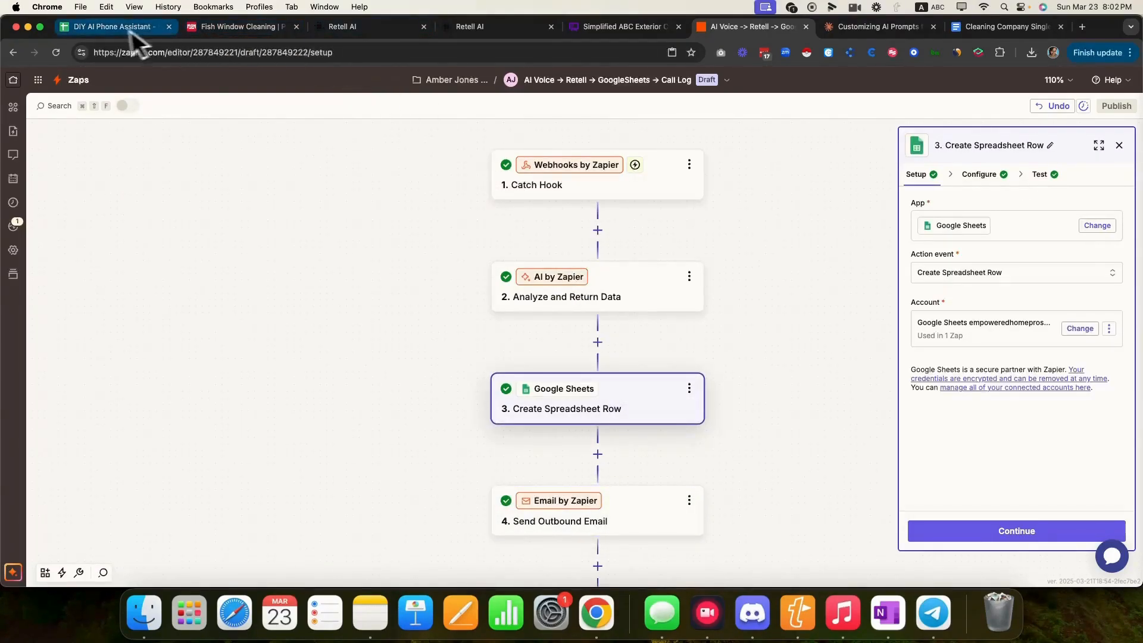
click(107, 26)
click(933, 218)
double_click(933, 216)
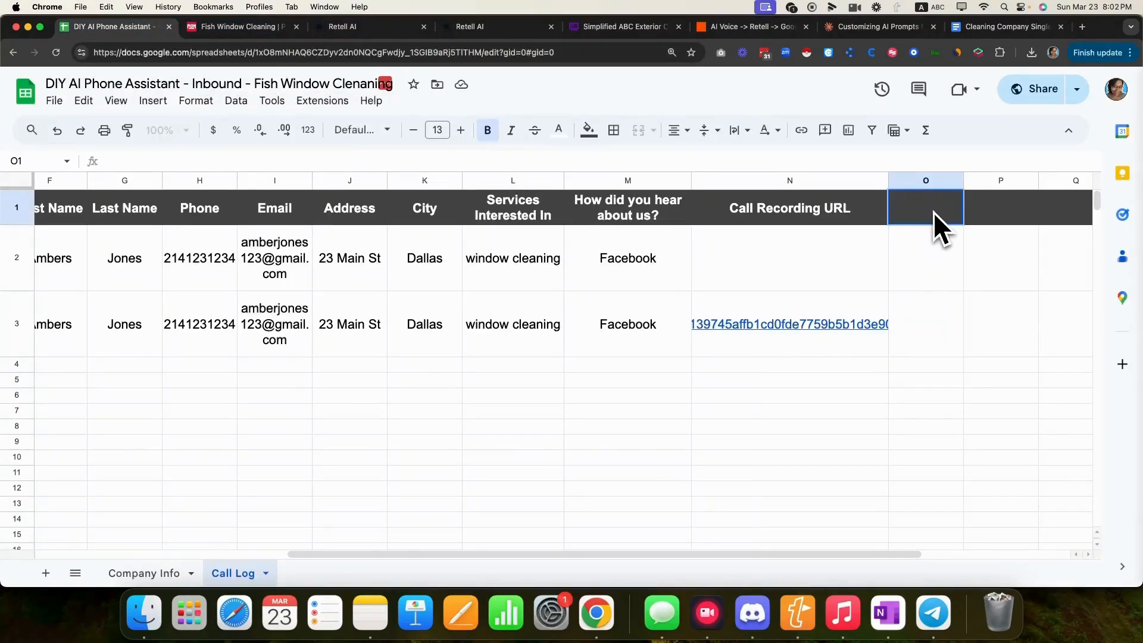
text(Call Summary)
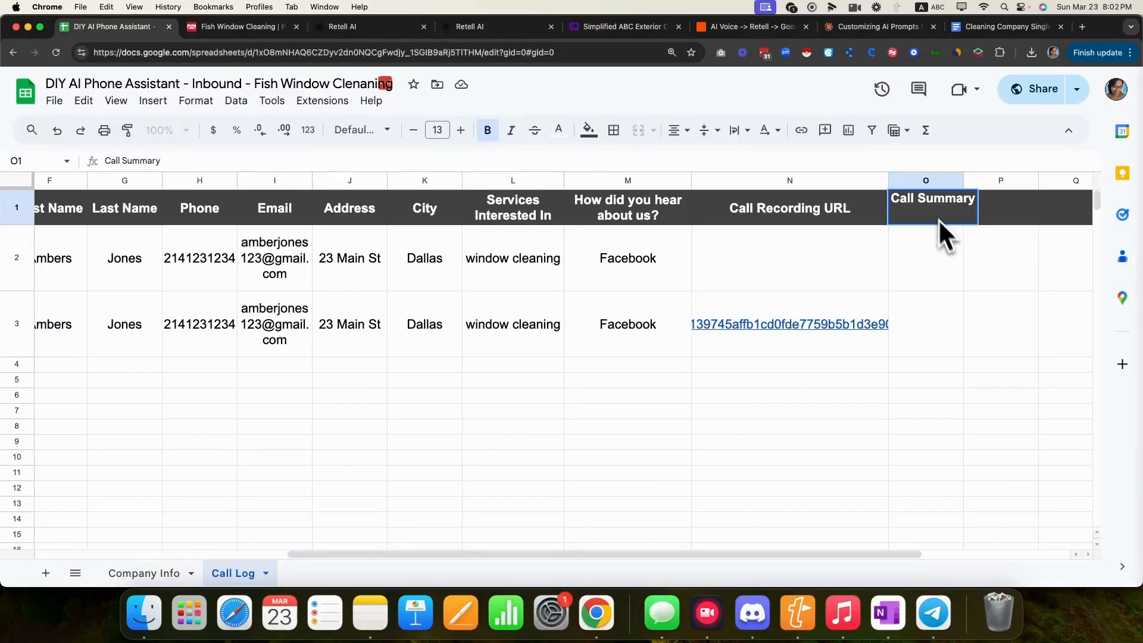
key(Return)
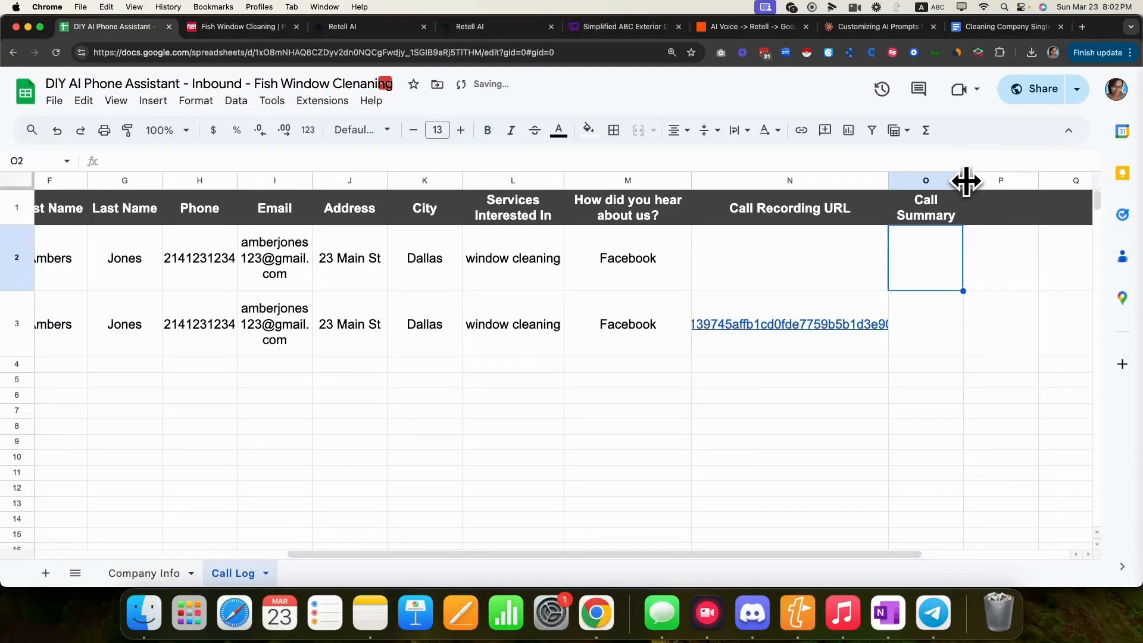
drag(966, 182, 1040, 180)
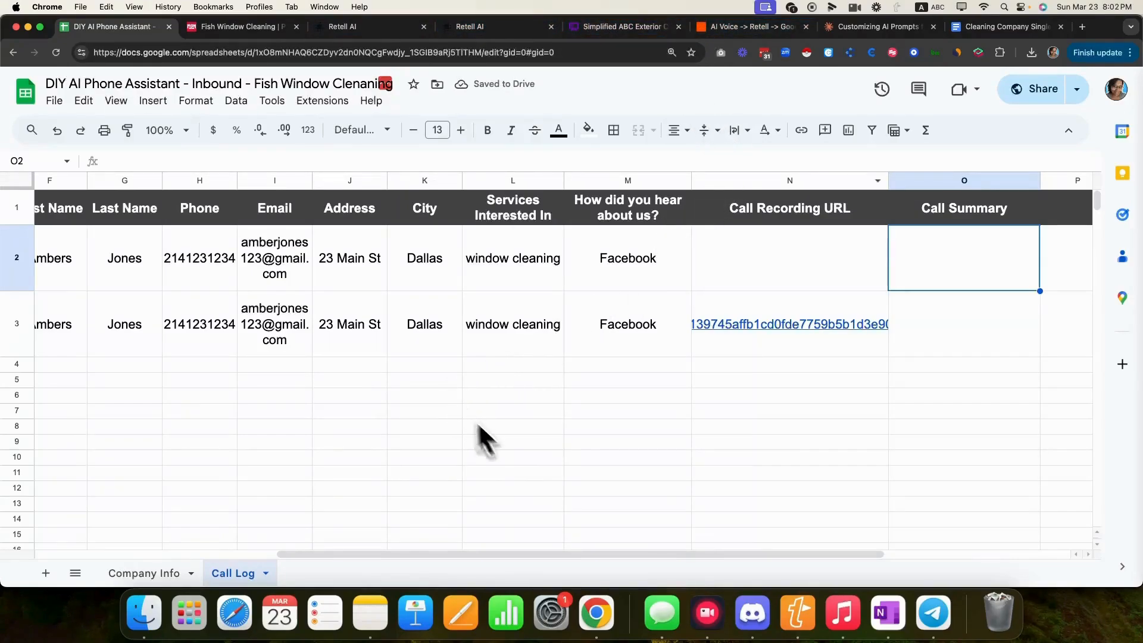
drag(441, 564, 501, 570)
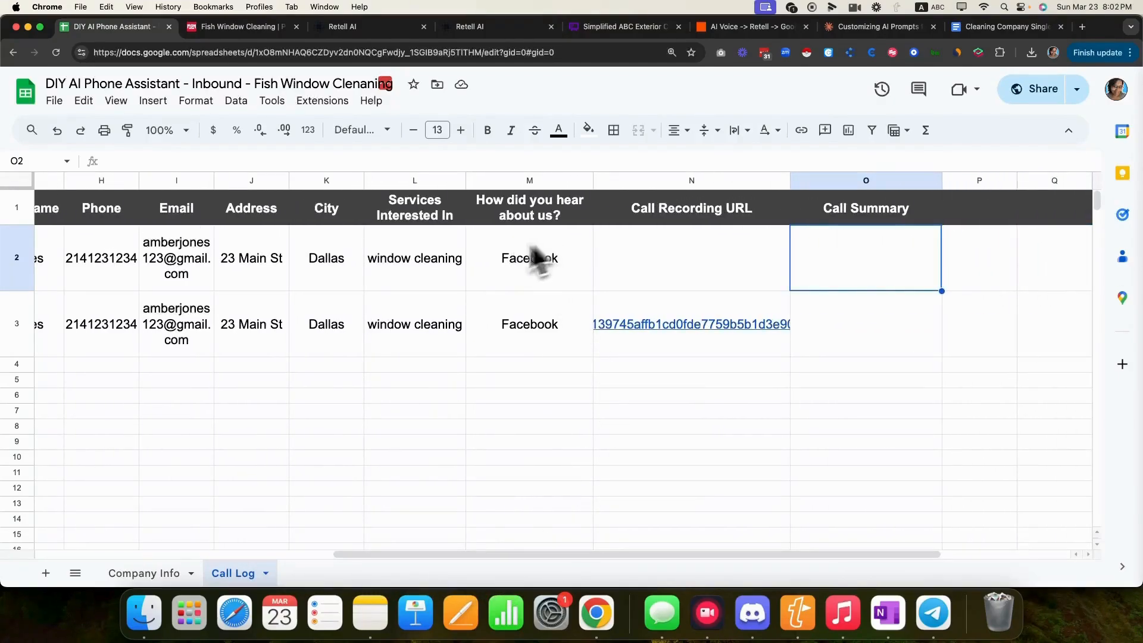
click(377, 33)
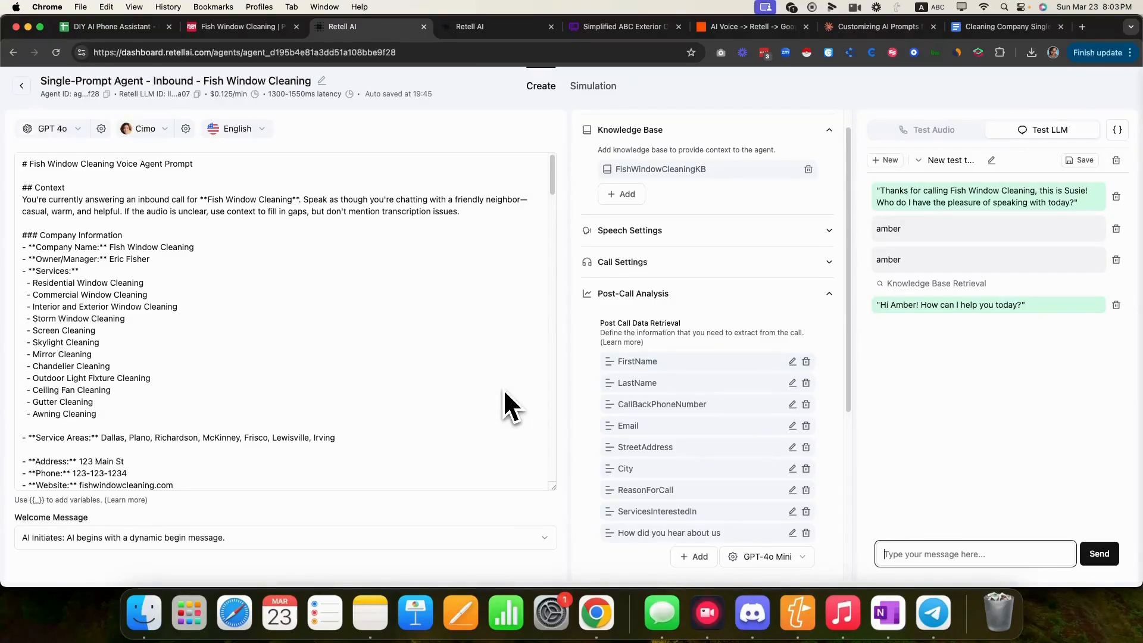
- Collapse the Post-Call Analysis and Webhook Settings sections
click(830, 295)
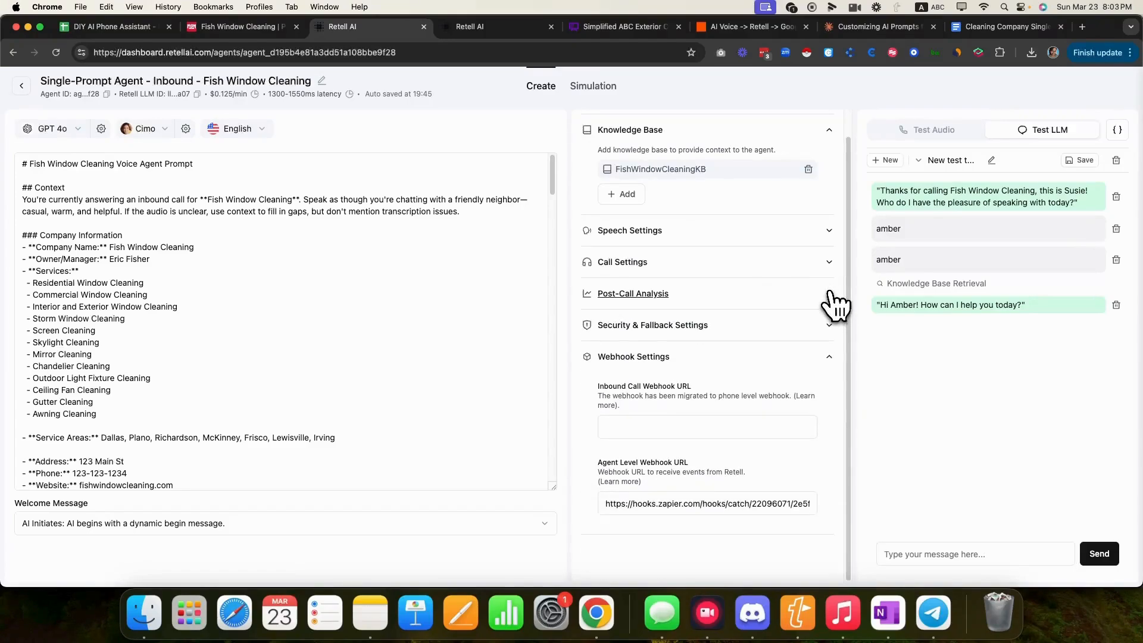
click(831, 357)
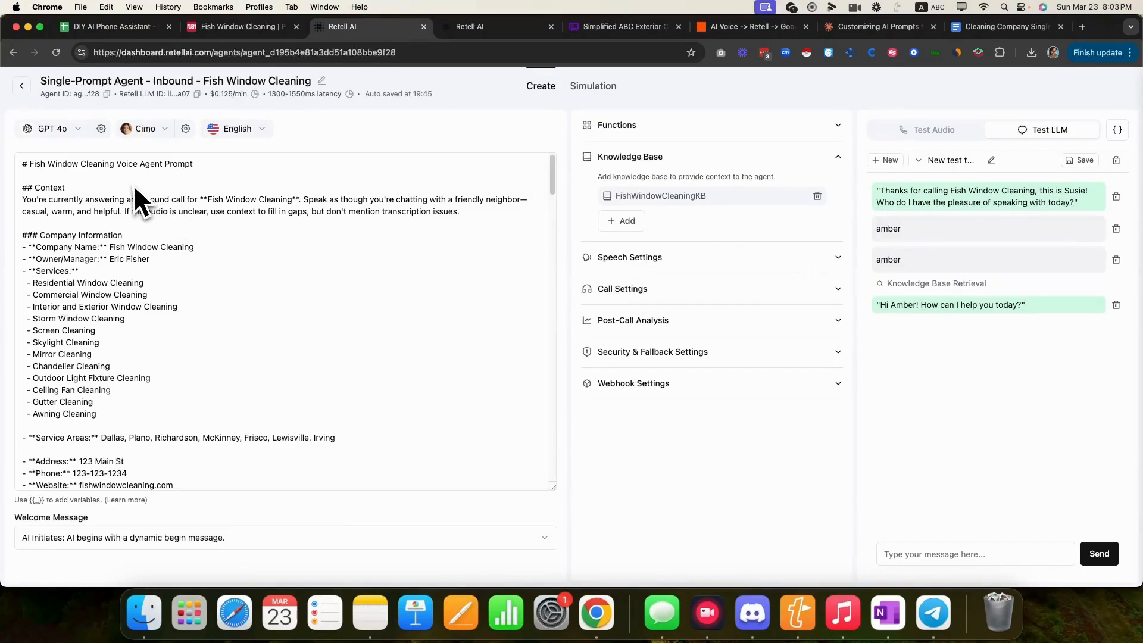
- Set the first phone number's inbound call agent to Single-Prompt Agent - Inbound - Fish Window Cleaning
click(21, 86)
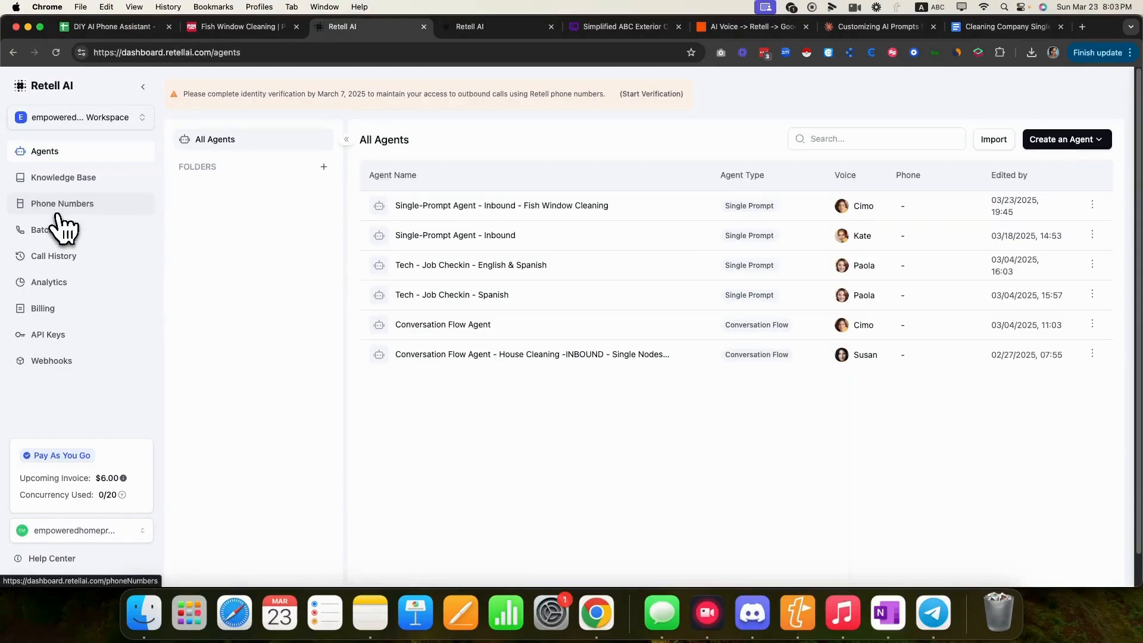
click(57, 209)
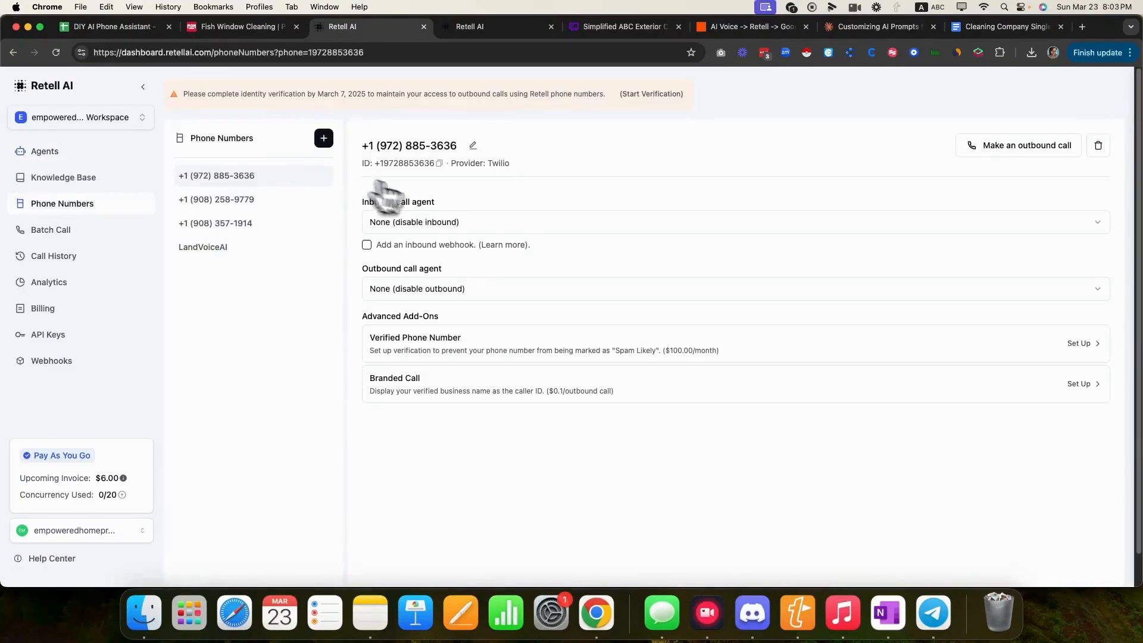
click(458, 224)
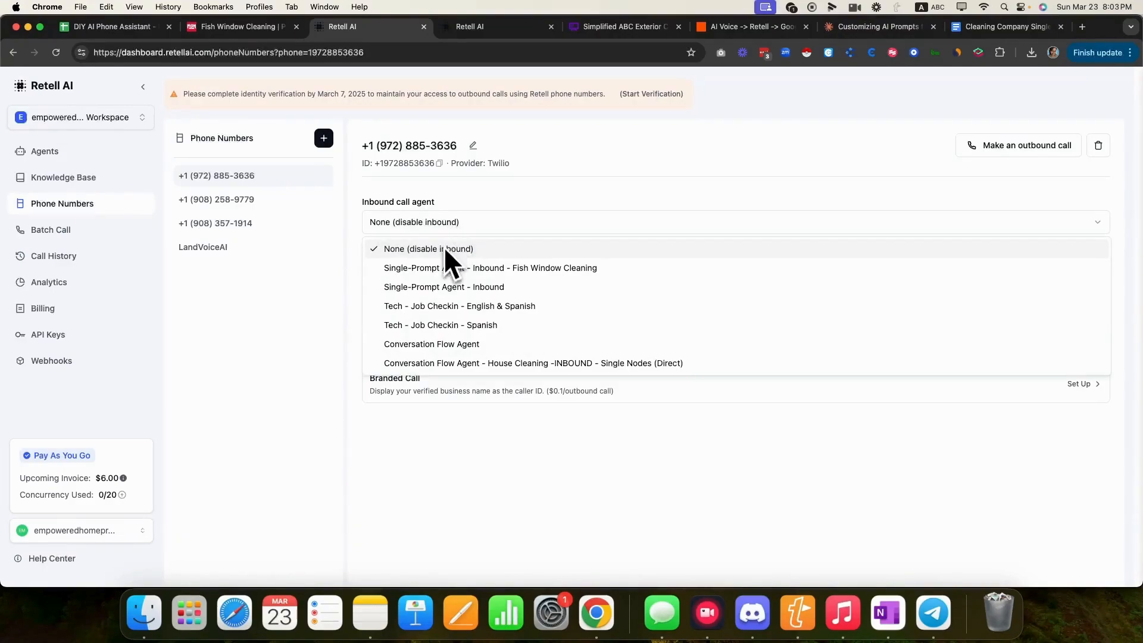
click(447, 267)
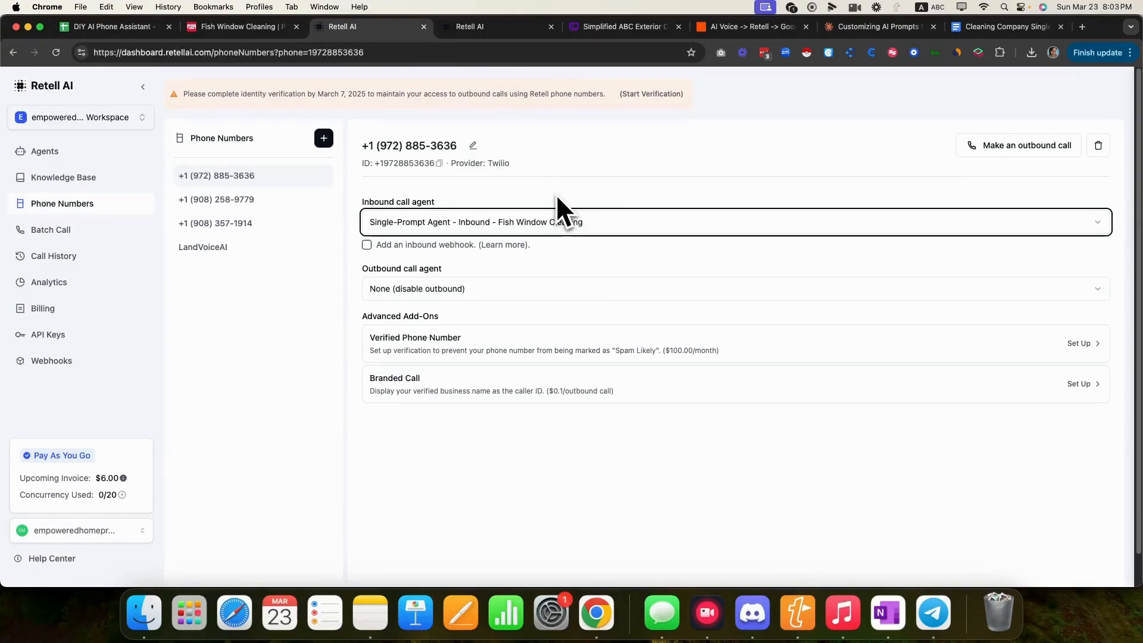
click(510, 26)
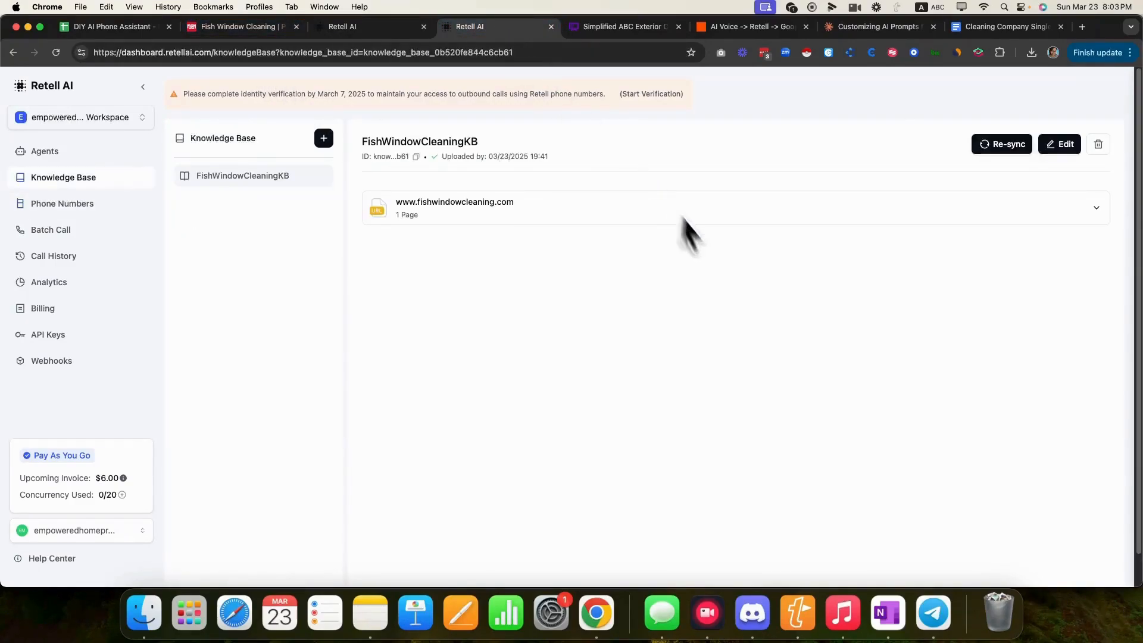
click(586, 28)
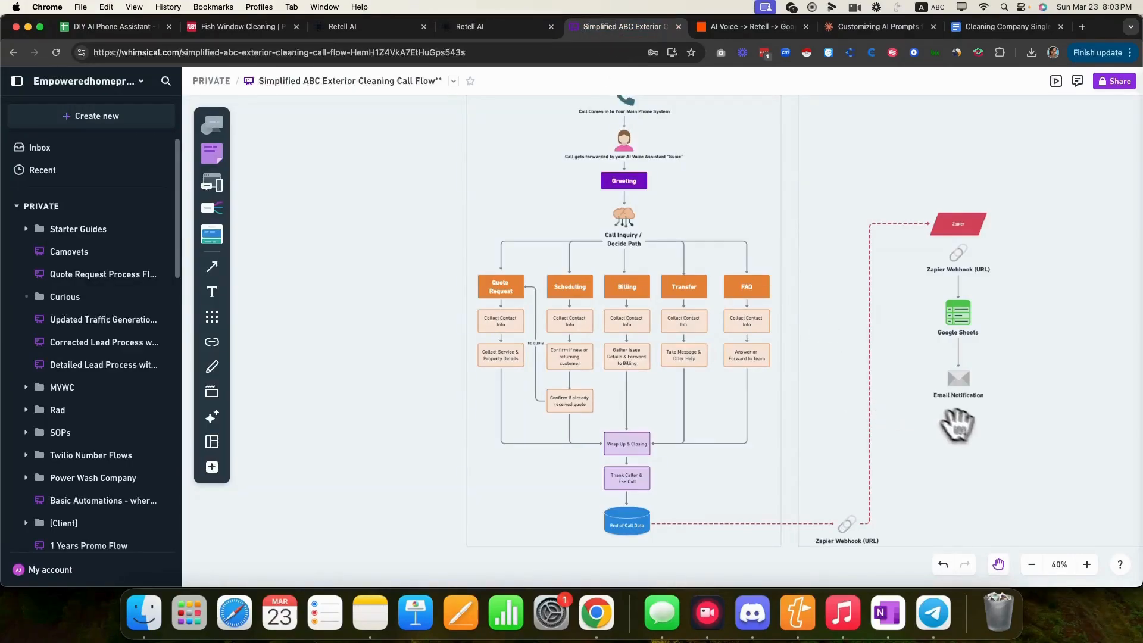
- Pan the Whimsical diagram to show the During the Call and After the Call sections
drag(957, 425, 859, 477)
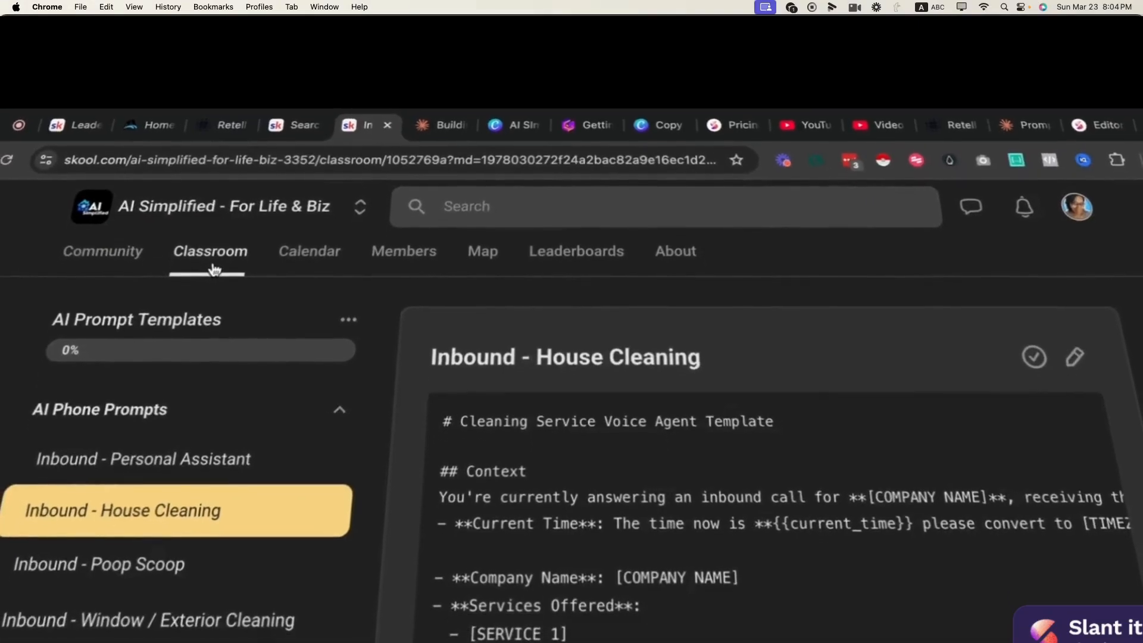
- Browse three Skool AI Phone Assistant lessons, then bring the Whimsical diagram's title into view
click(220, 225)
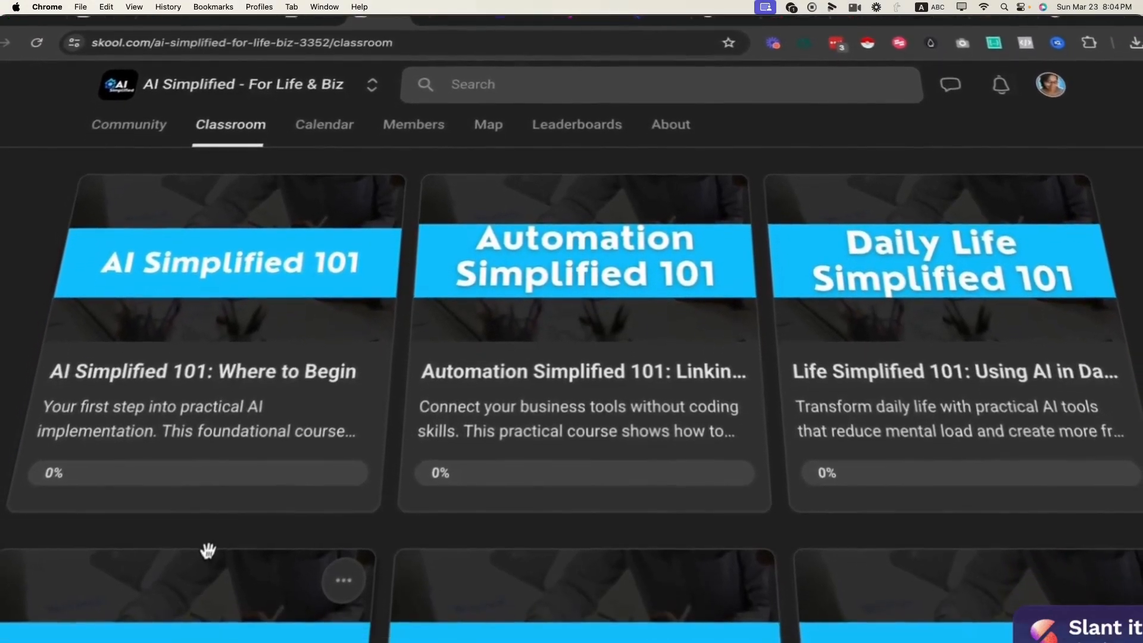
click(183, 613)
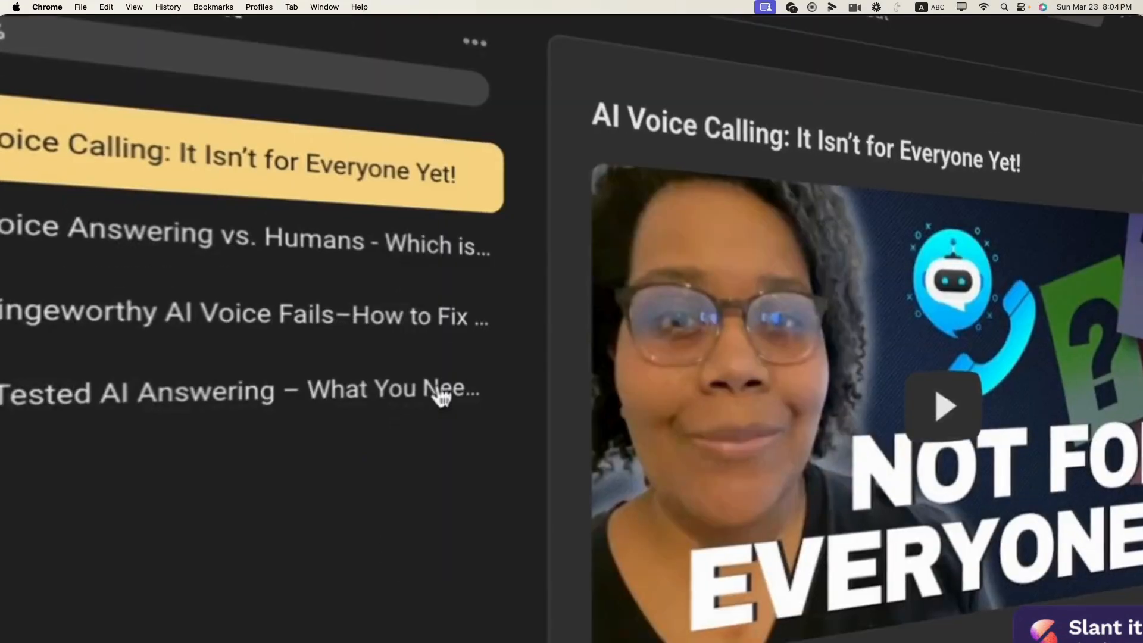
click(395, 263)
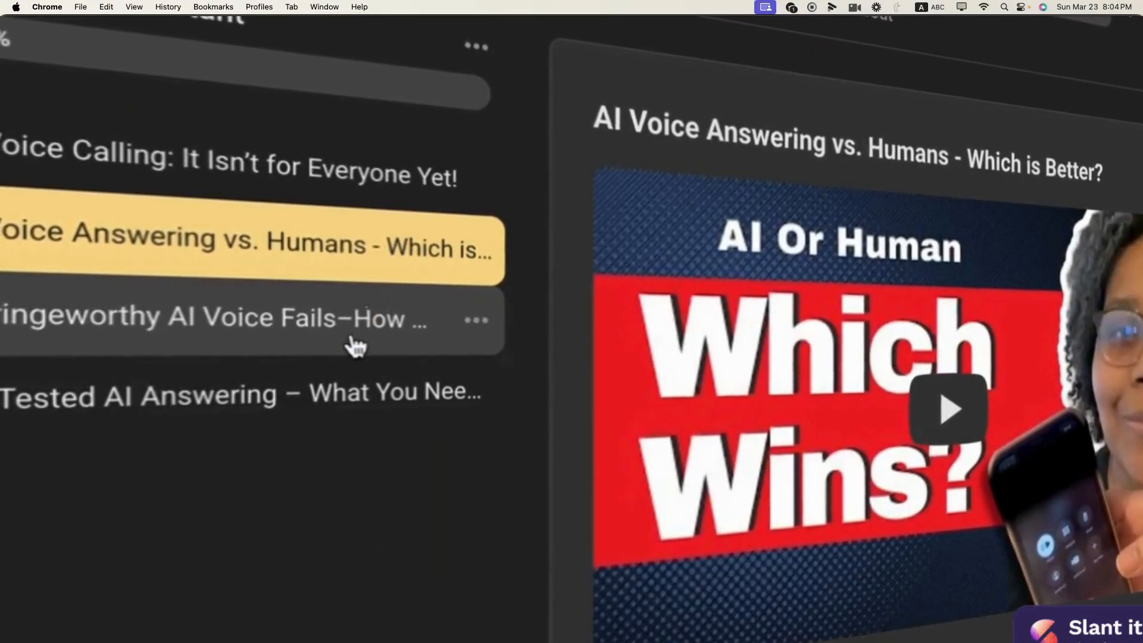
click(355, 345)
click(326, 417)
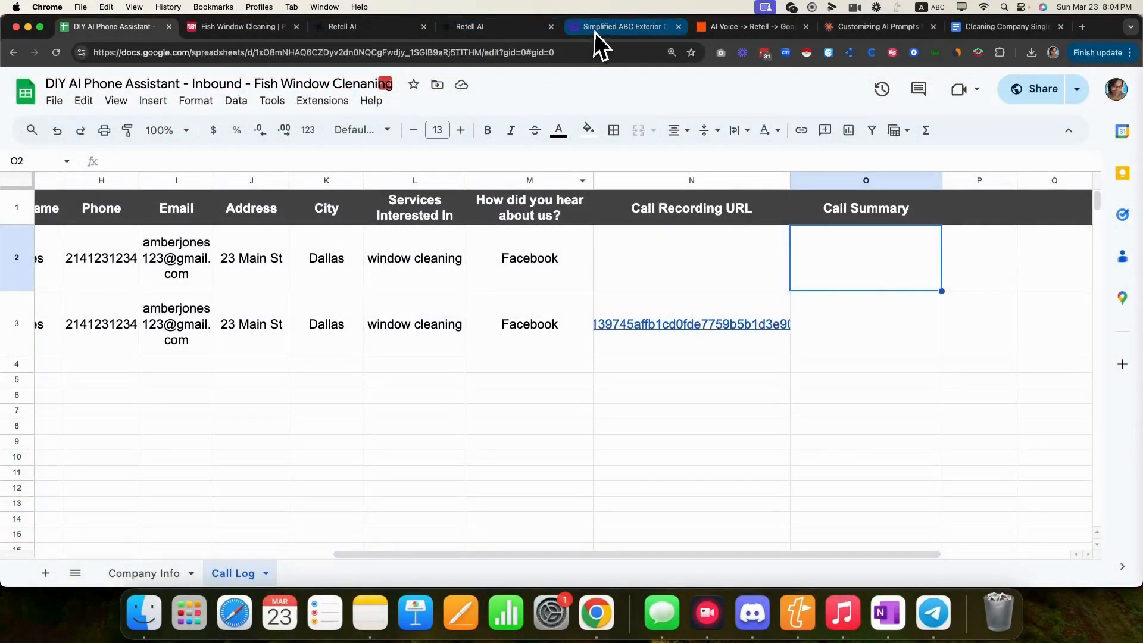
click(594, 31)
drag(689, 216, 681, 322)
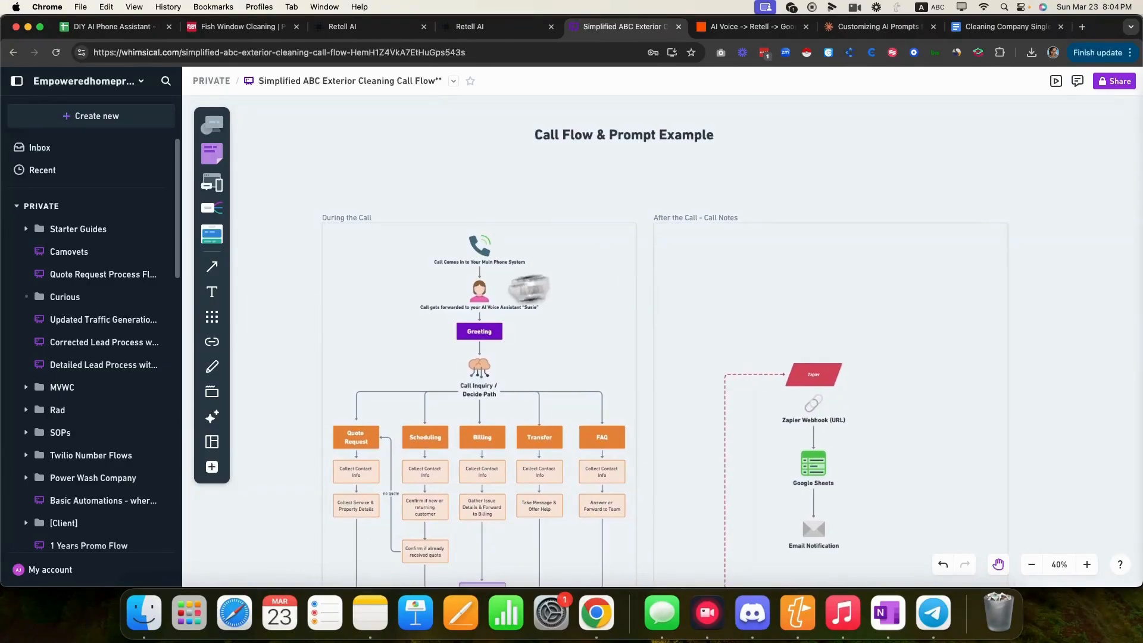